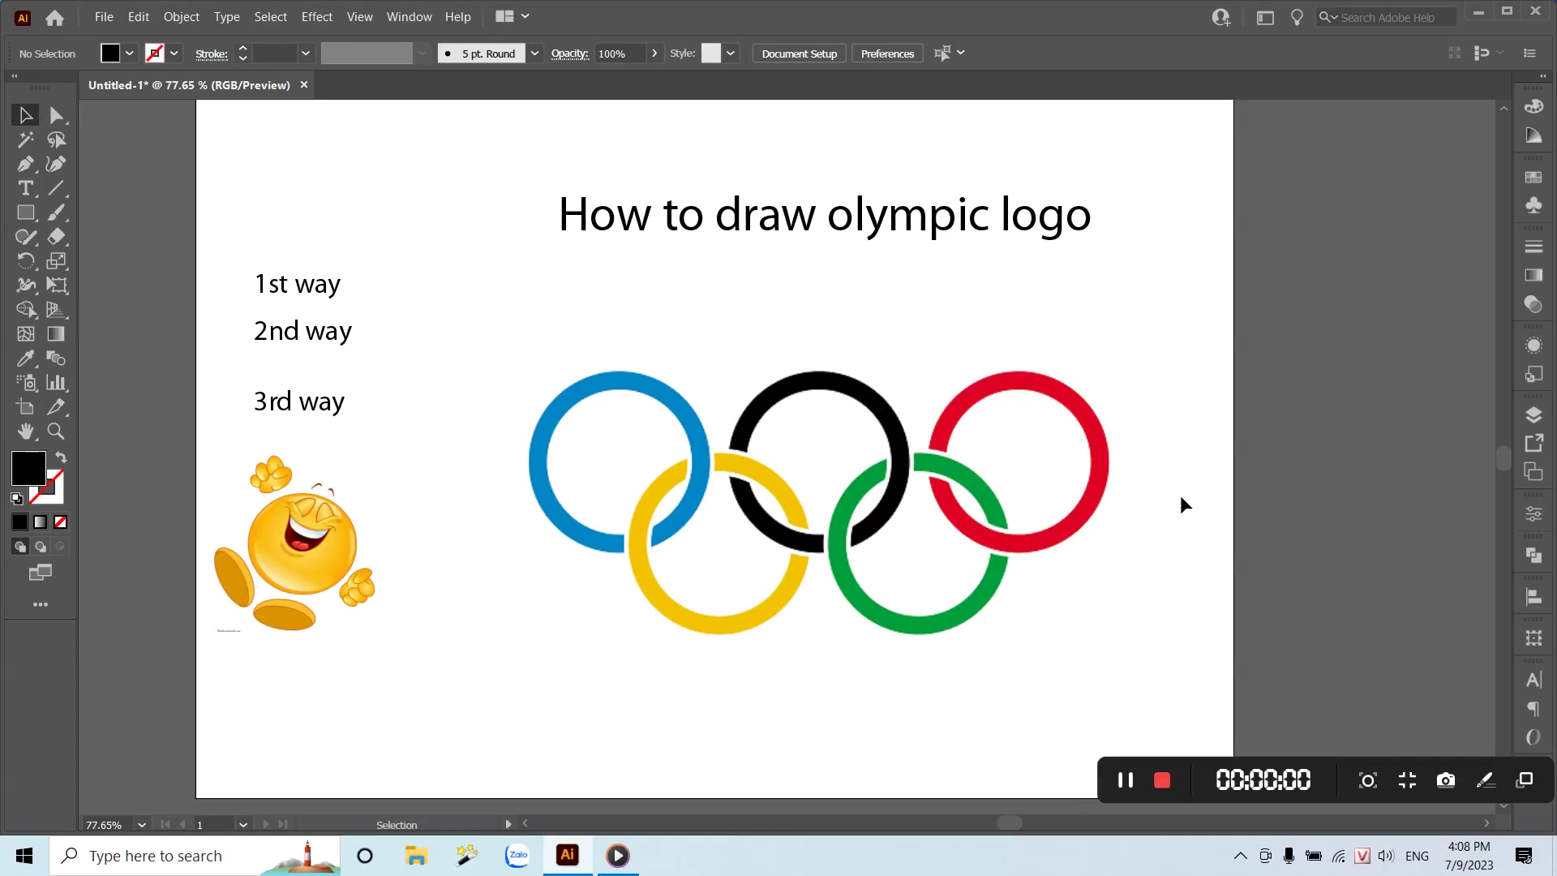
# Zoom and scroll around the Olympic rings image on the page.
pyautogui.press('z')
pyautogui.scroll(1, 947, 478)
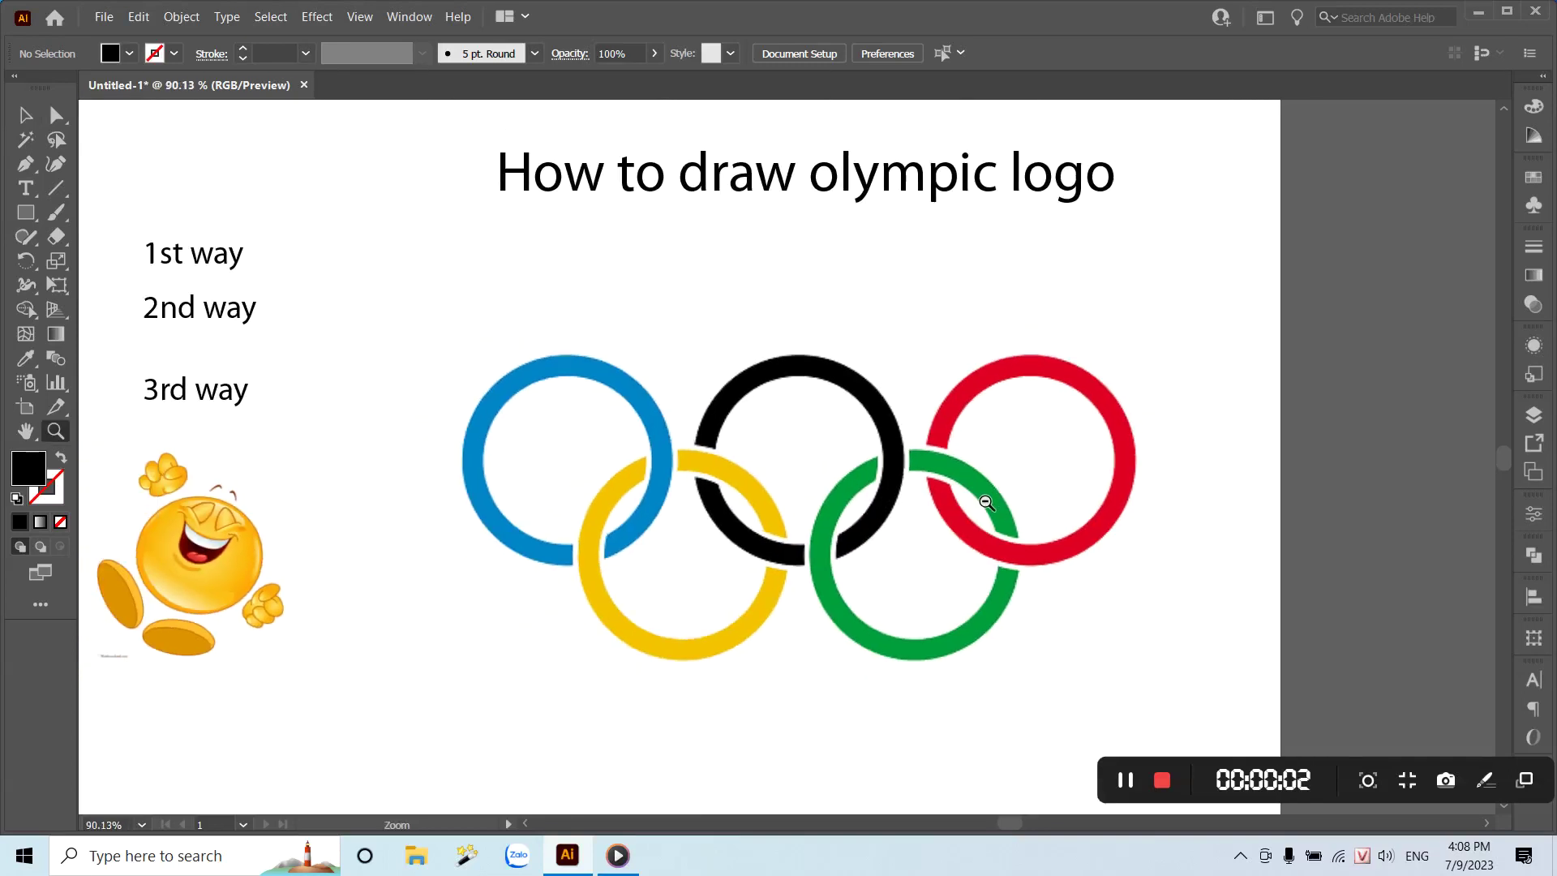
pyautogui.scroll(1, 986, 503)
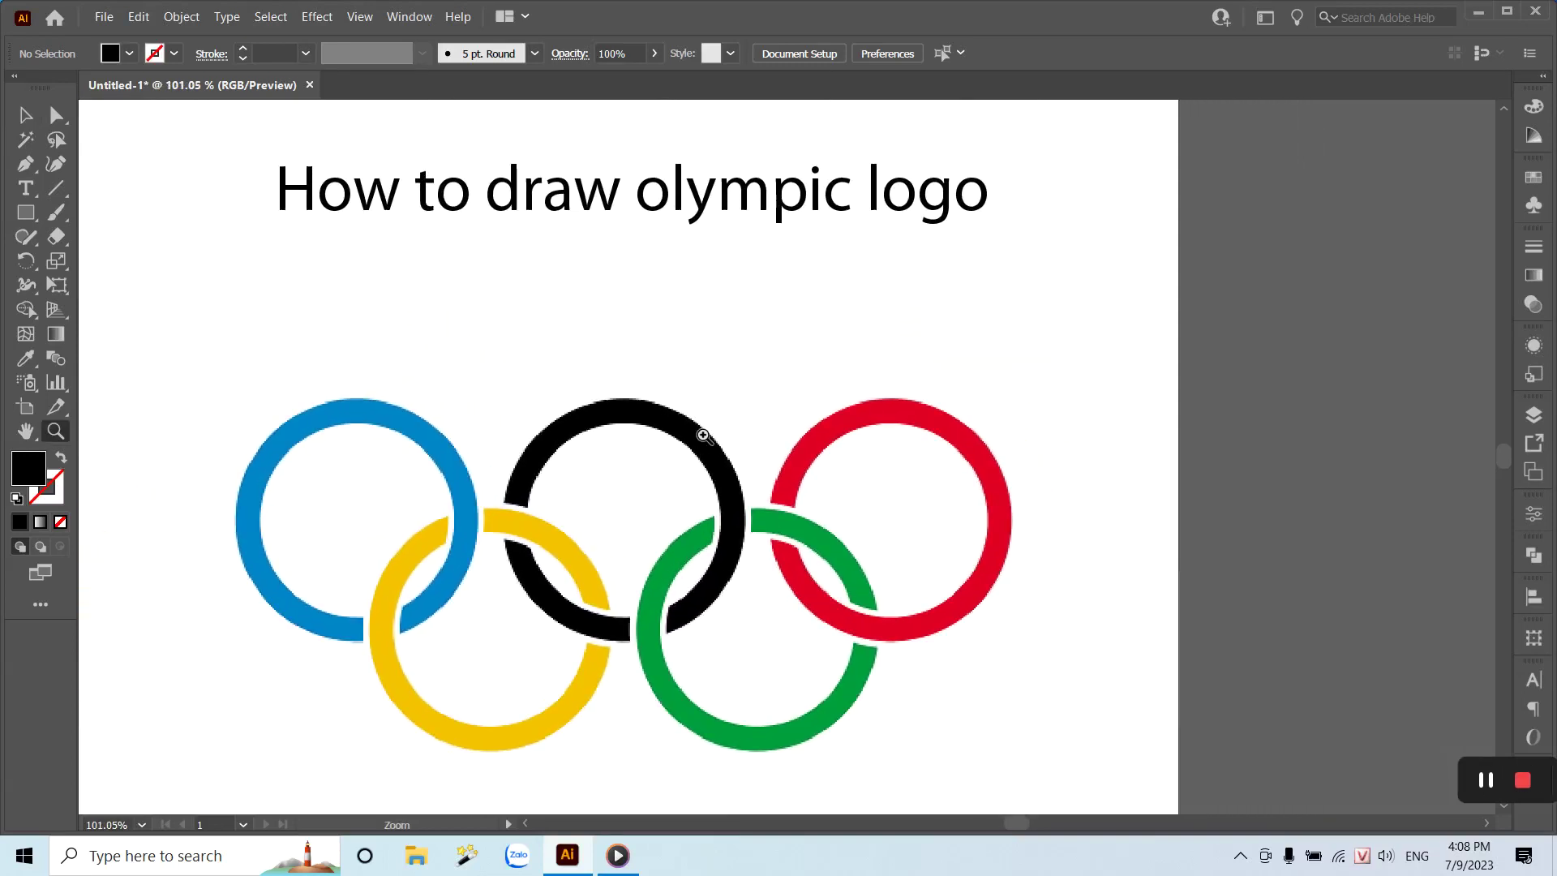
pyautogui.scroll(-1, 704, 435)
pyautogui.scroll(2, 653, 424)
pyautogui.scroll(-1, 673, 430)
pyautogui.scroll(-2, 643, 445)
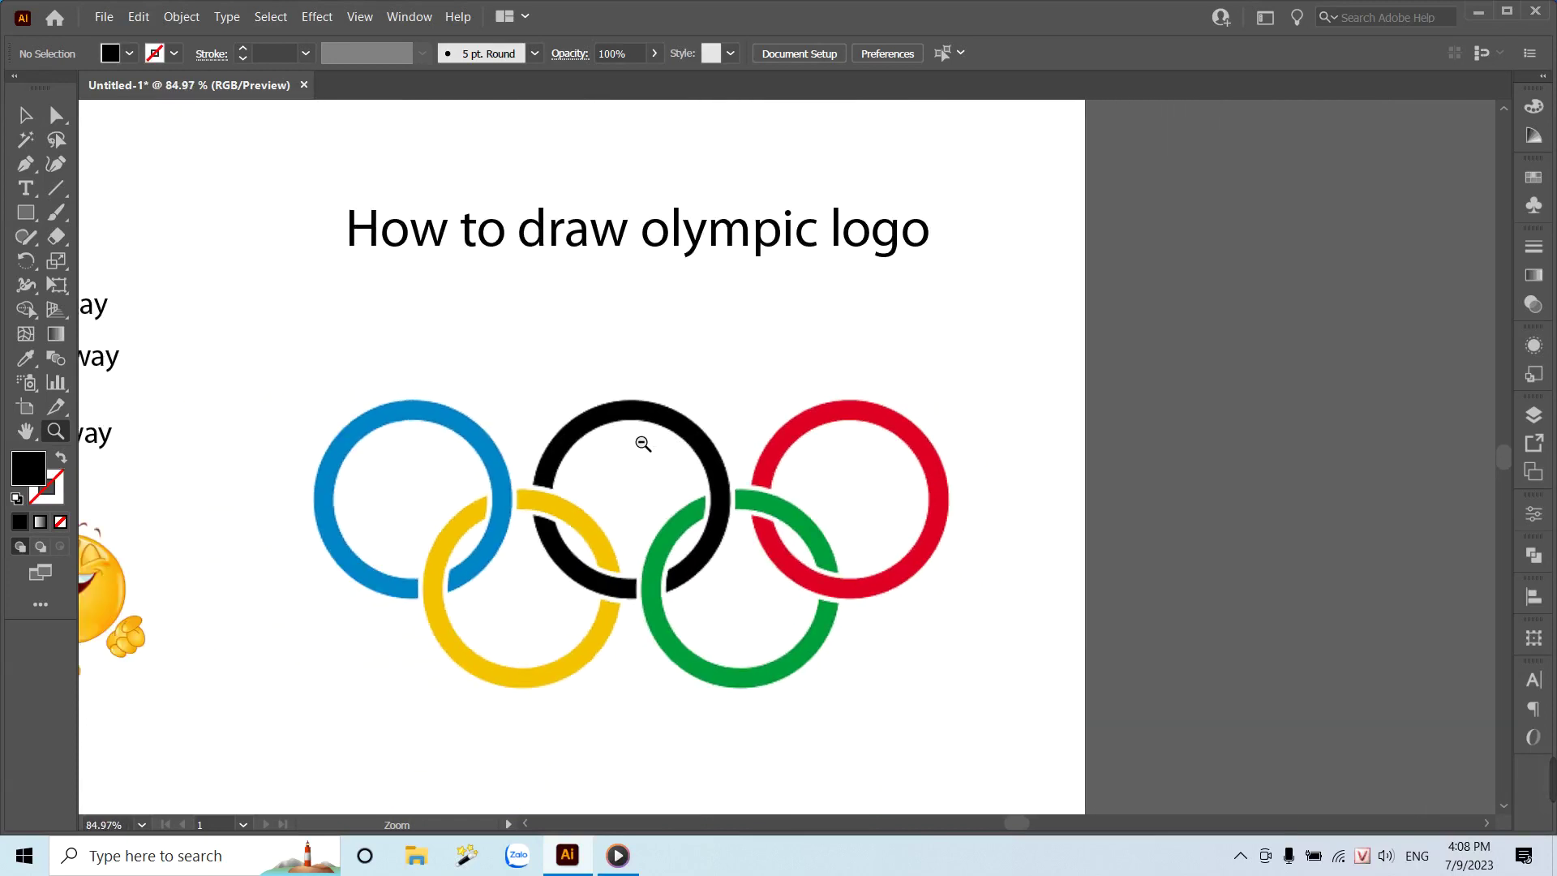
pyautogui.scroll(-1, 643, 444)
pyautogui.scroll(-1, 629, 466)
pyautogui.scroll(1, 616, 491)
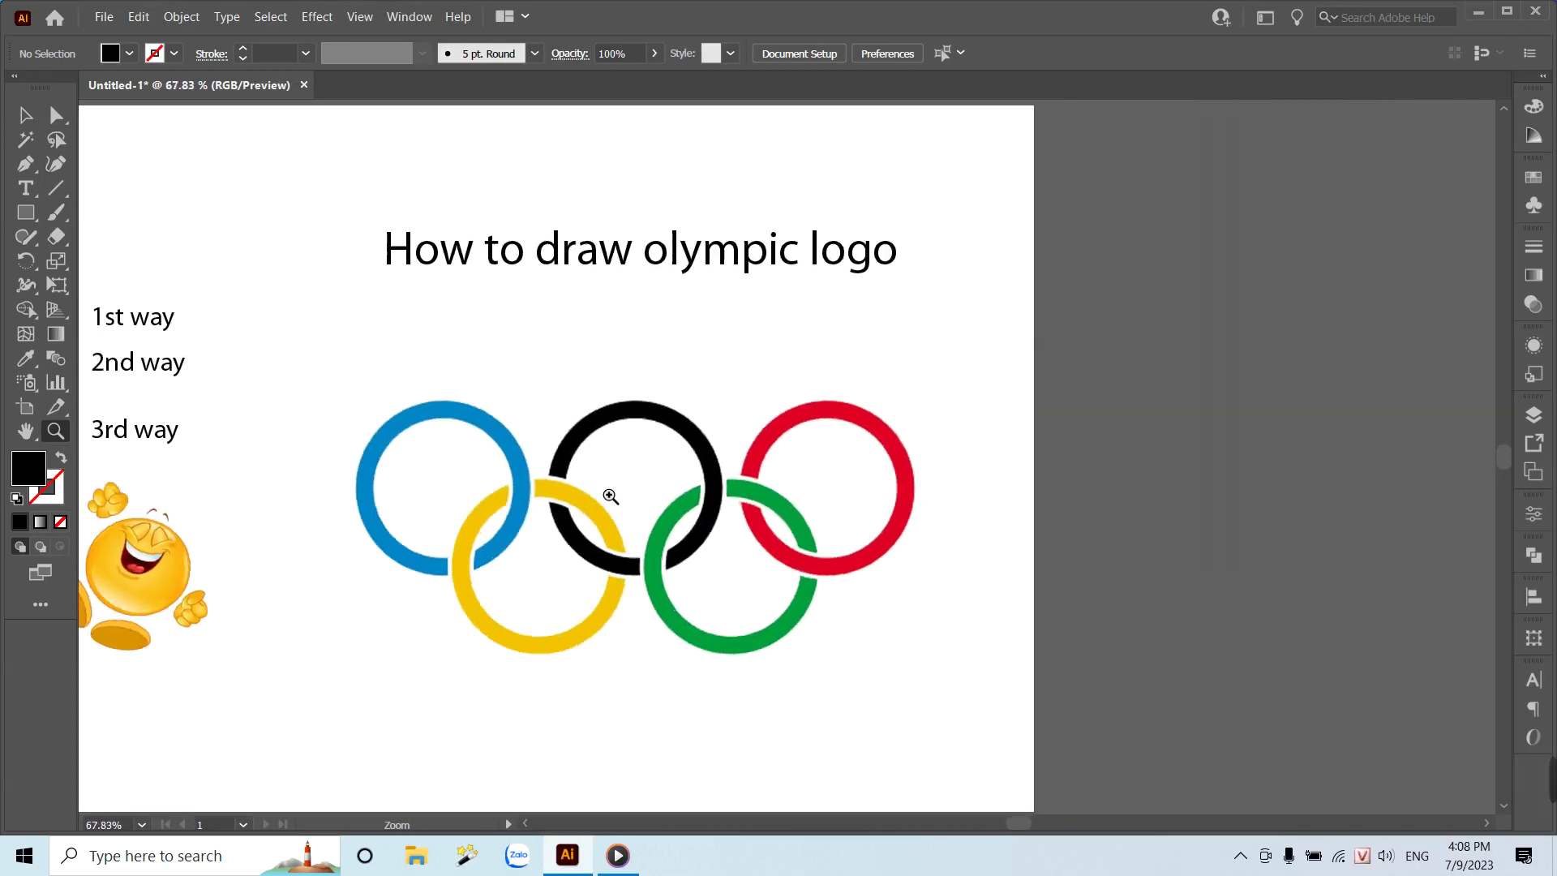
pyautogui.scroll(1, 610, 496)
pyautogui.scroll(-1, 596, 496)
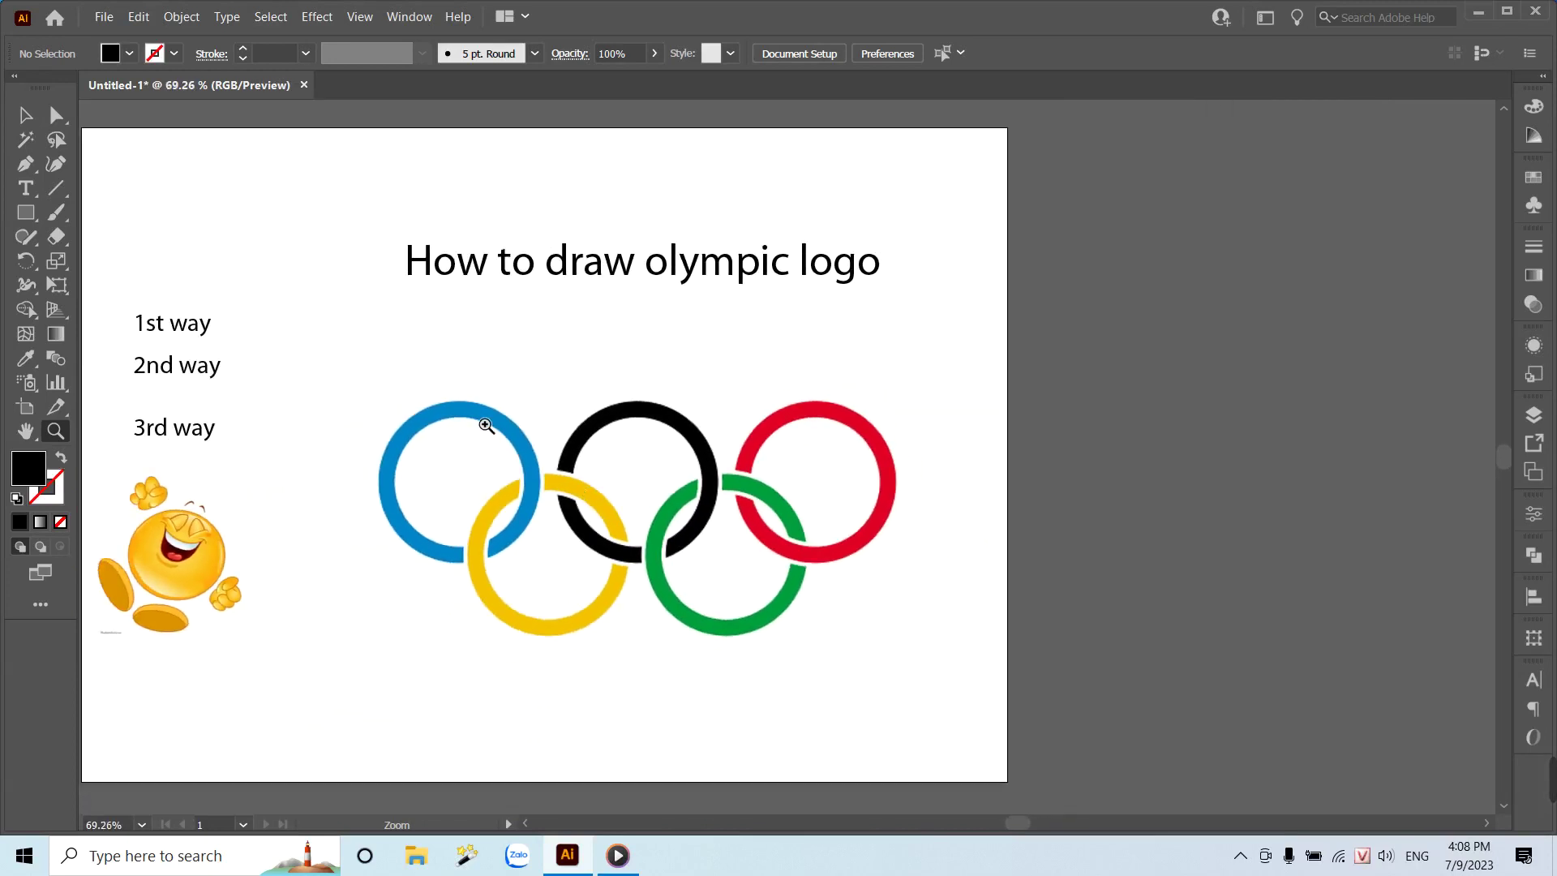
pyautogui.click(18, 118)
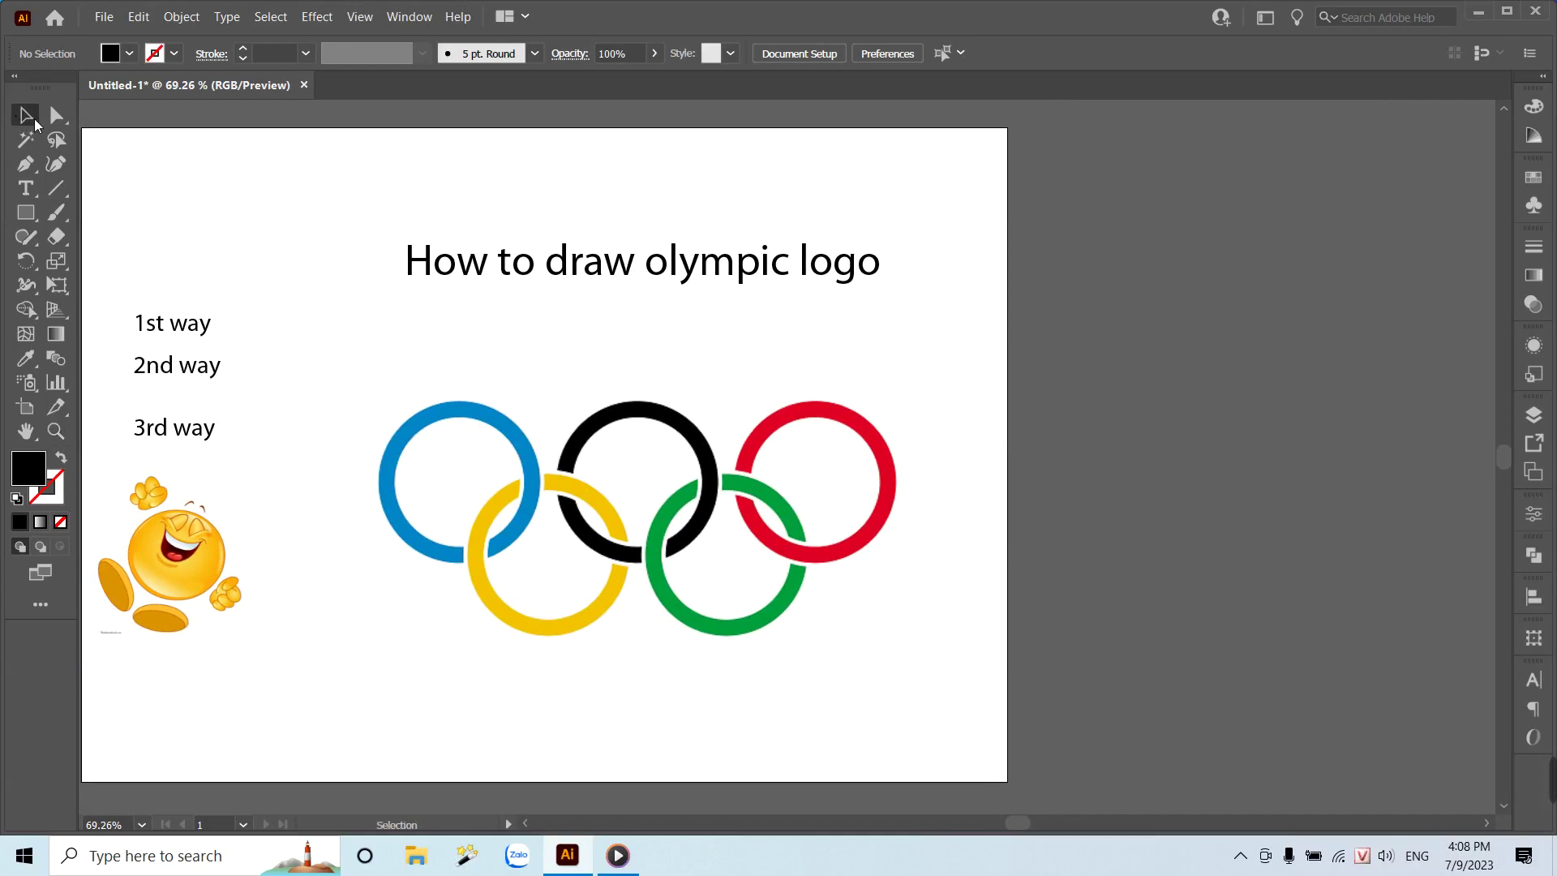
pyautogui.click(26, 407)
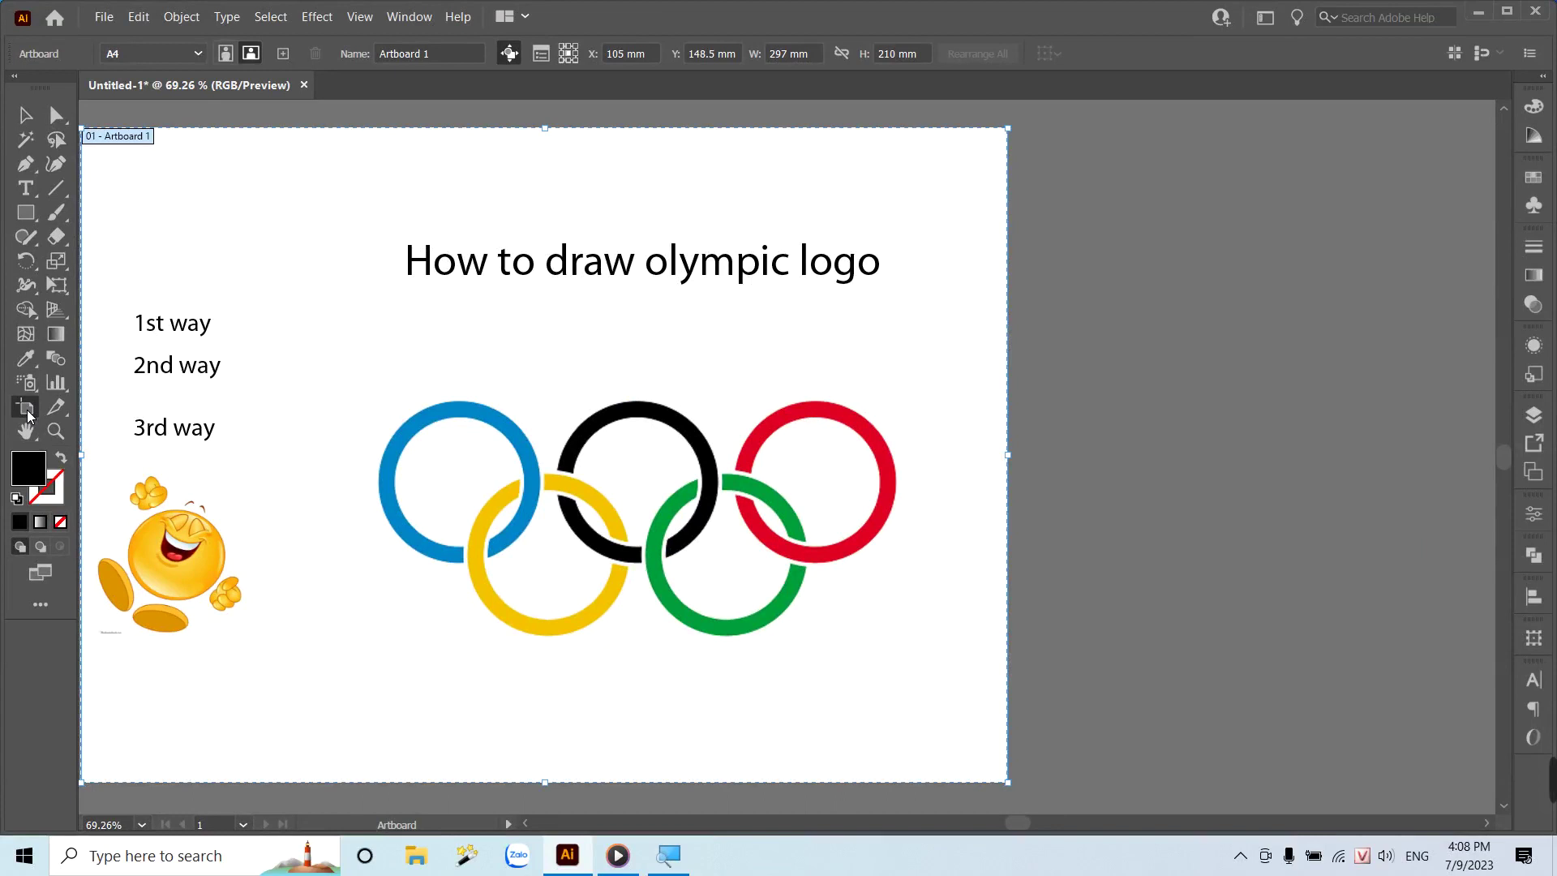
# Duplicate the rings image into the empty space right of the page.
pyautogui.hotkey('ctrl', '-')
pyautogui.hotkey('ctrl', '-')
pyautogui.hotkey('ctrl', '-')
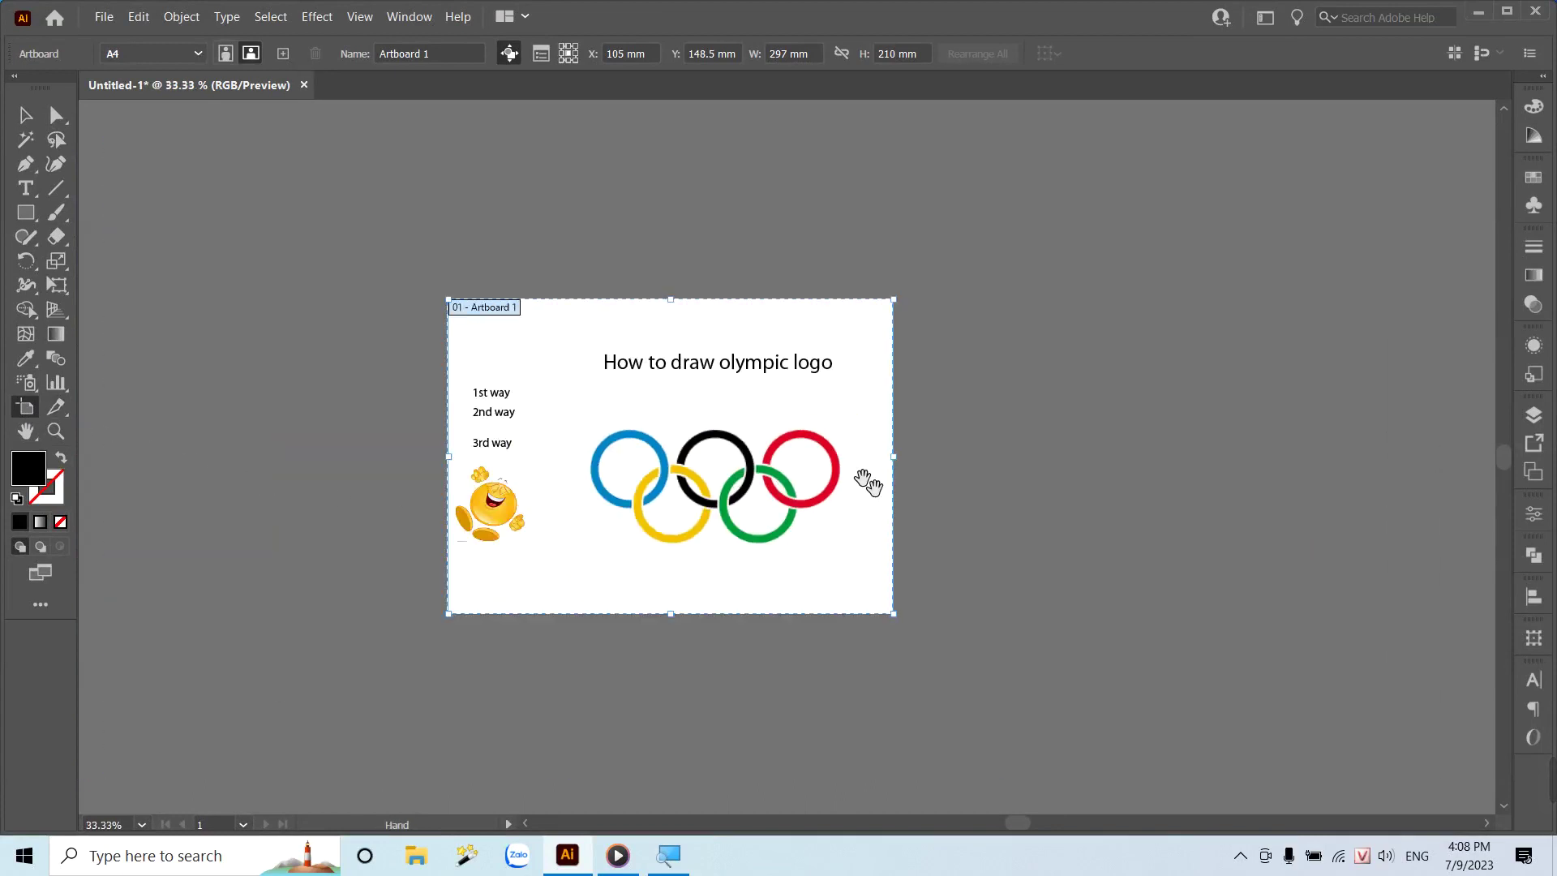
pyautogui.moveTo(866, 481); pyautogui.dragTo(652, 460)
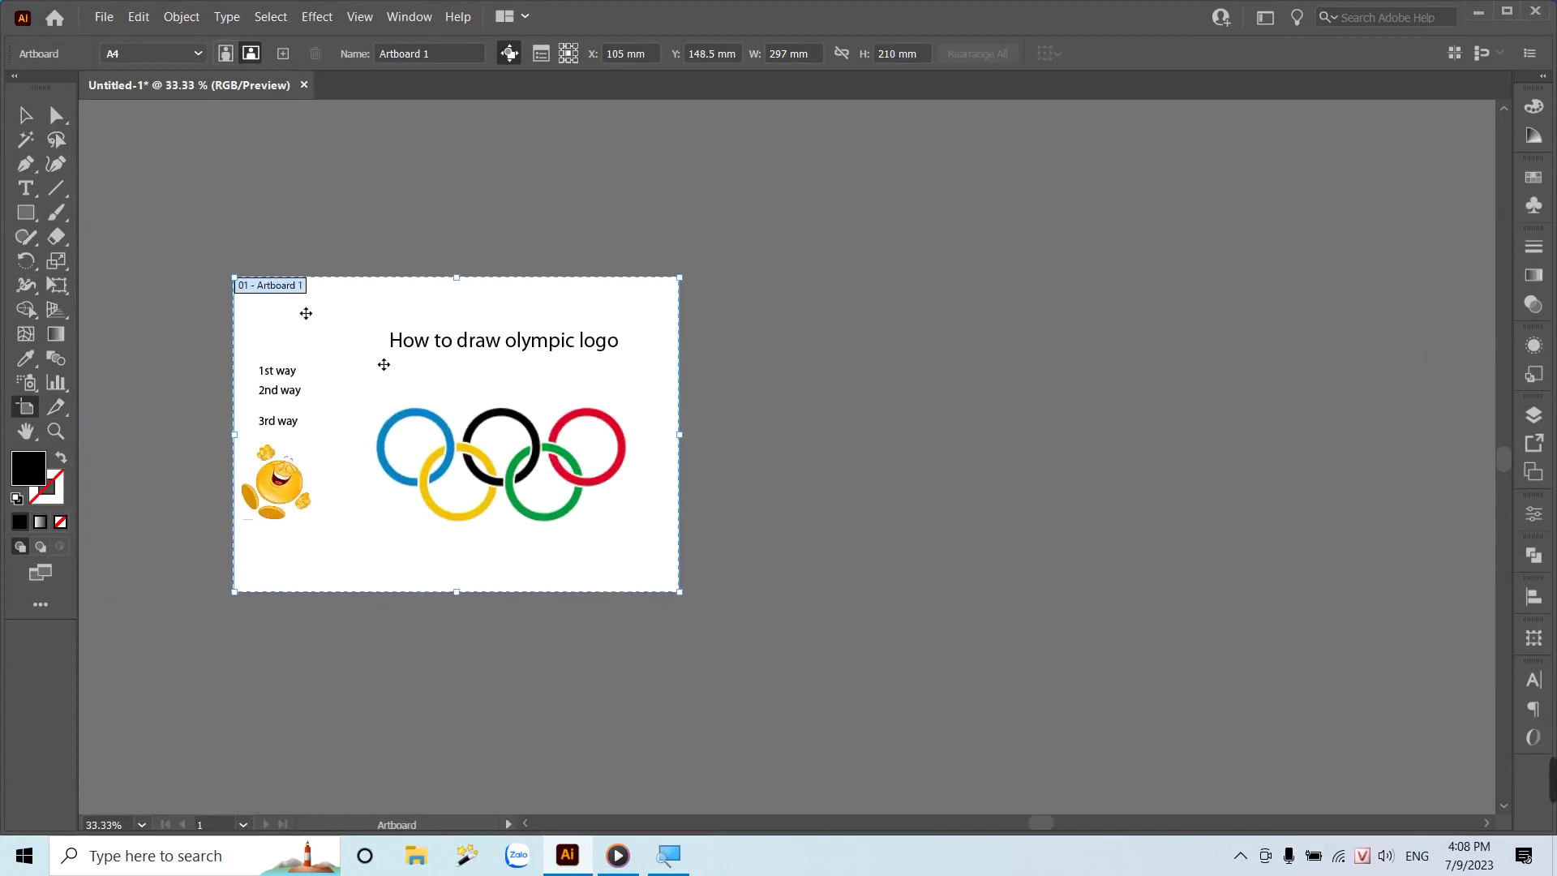
pyautogui.click(16, 118)
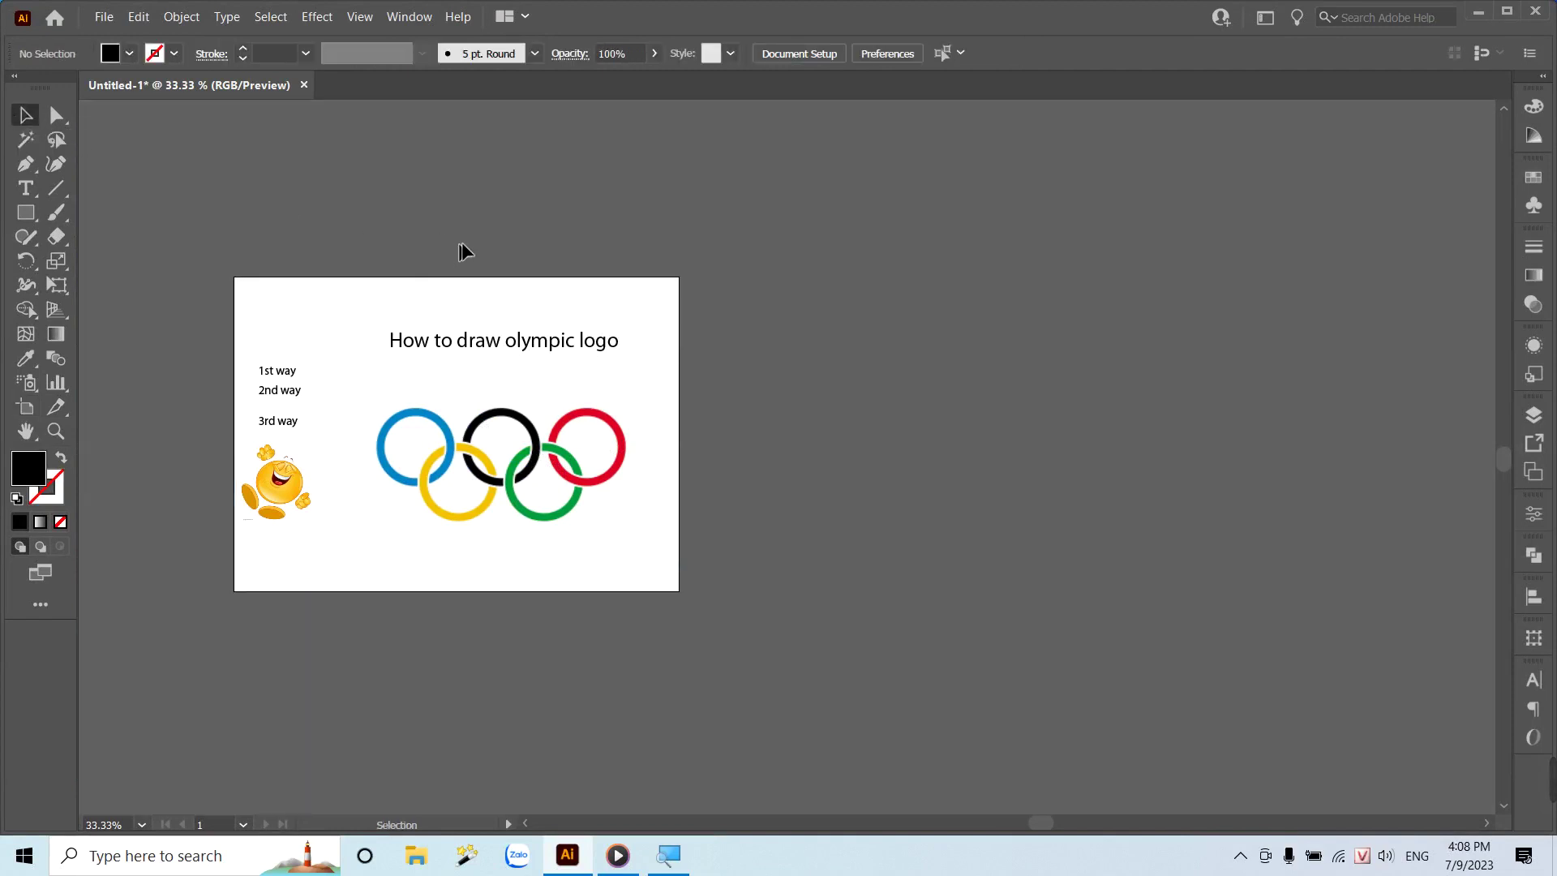
pyautogui.click(508, 488)
pyautogui.moveTo(509, 488); pyautogui.dragTo(950, 480)
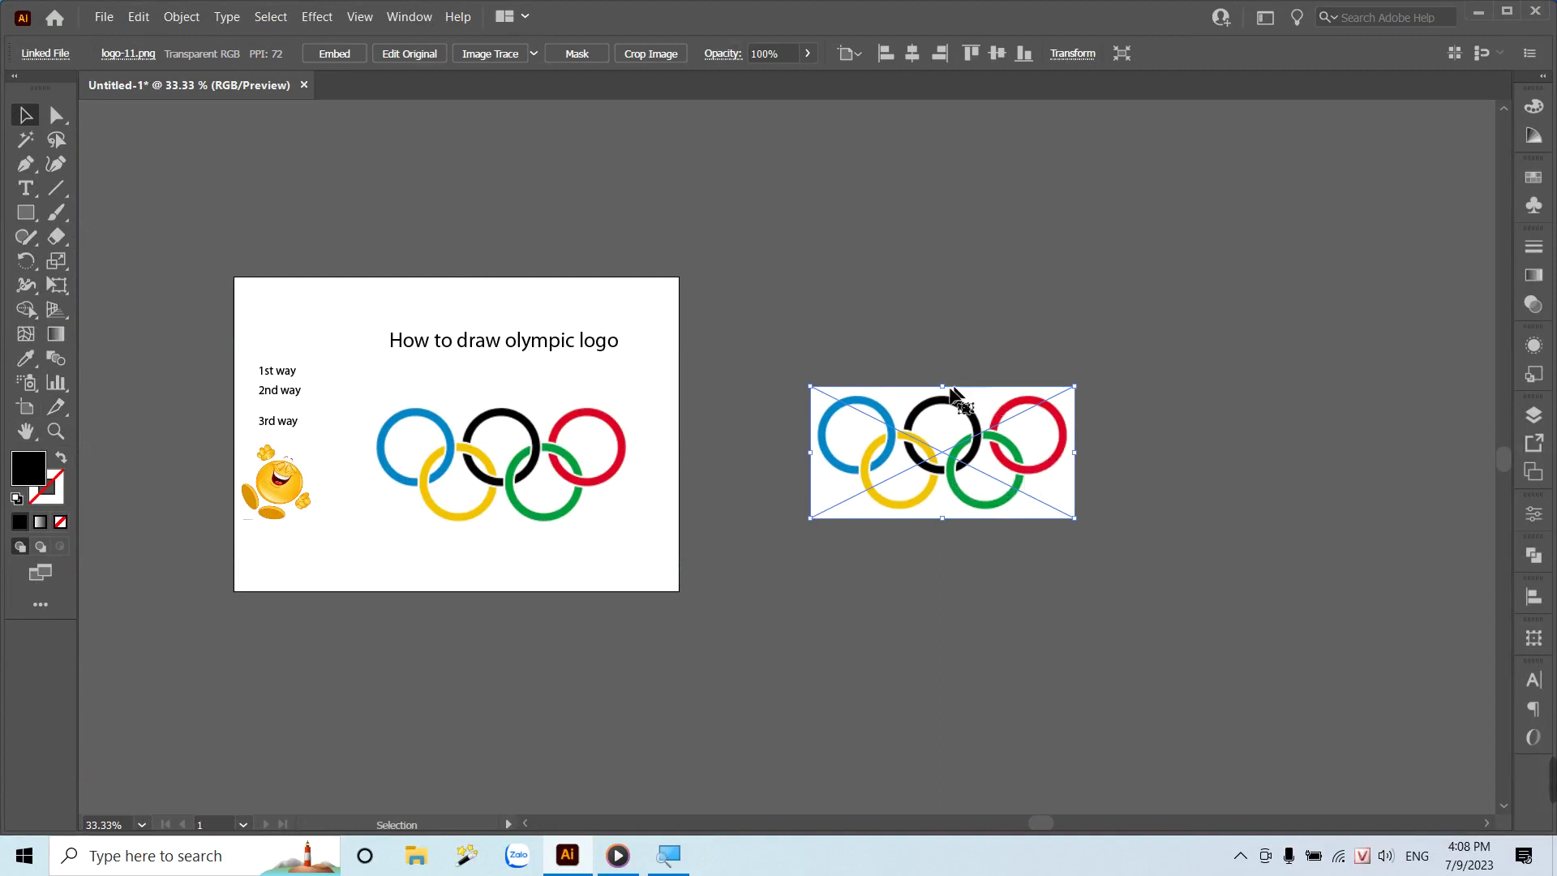
# Draw Artboard 2, about 242 × 159 mm, around the copied rings.
pyautogui.click(21, 412)
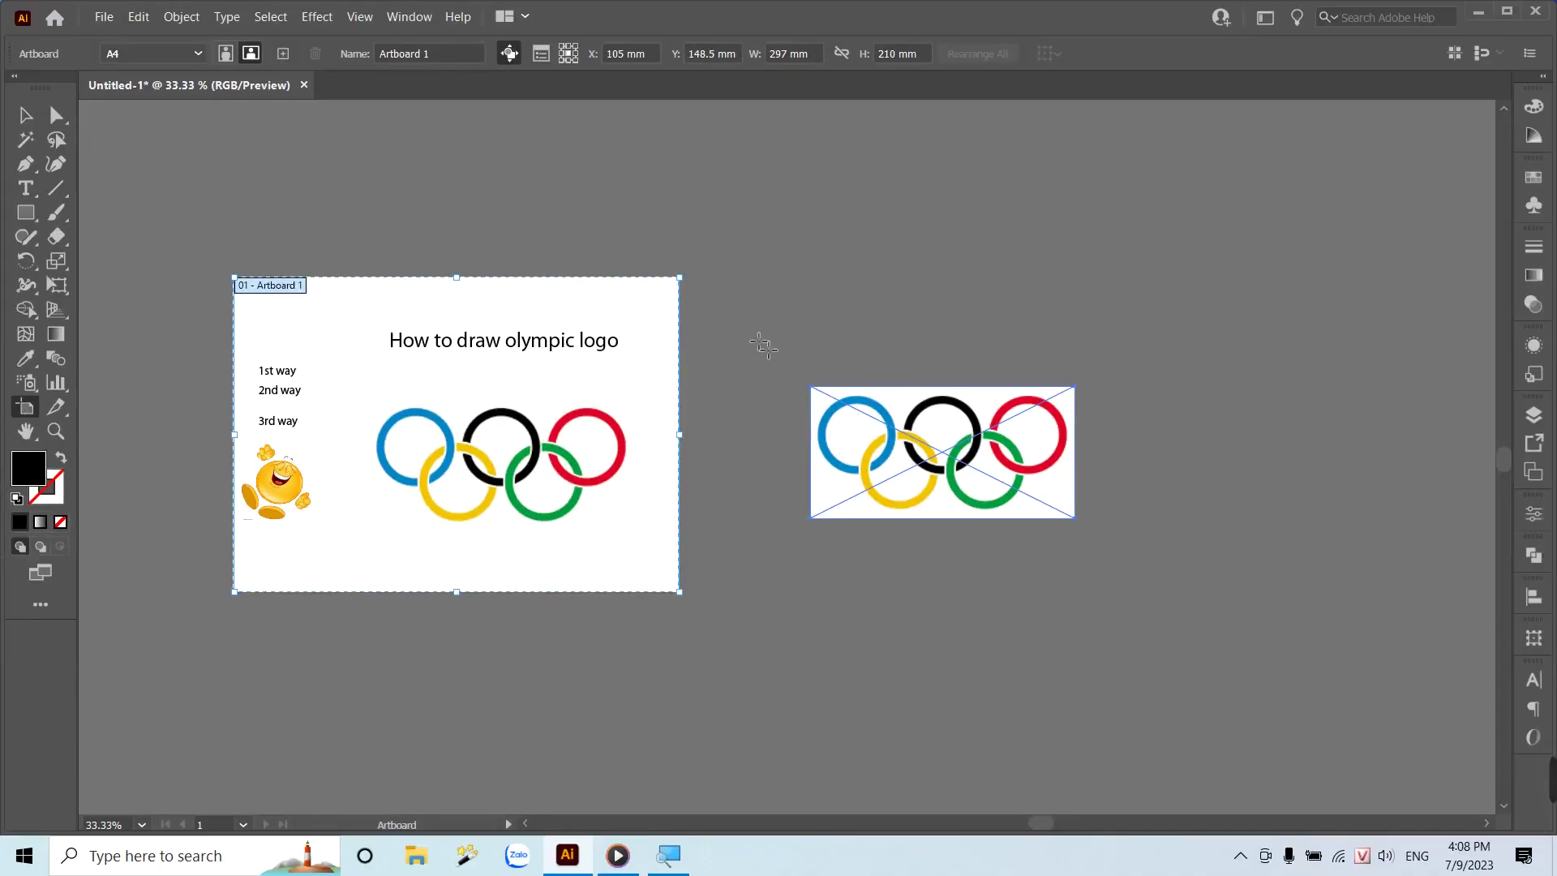
pyautogui.moveTo(760, 339); pyautogui.dragTo(1123, 578)
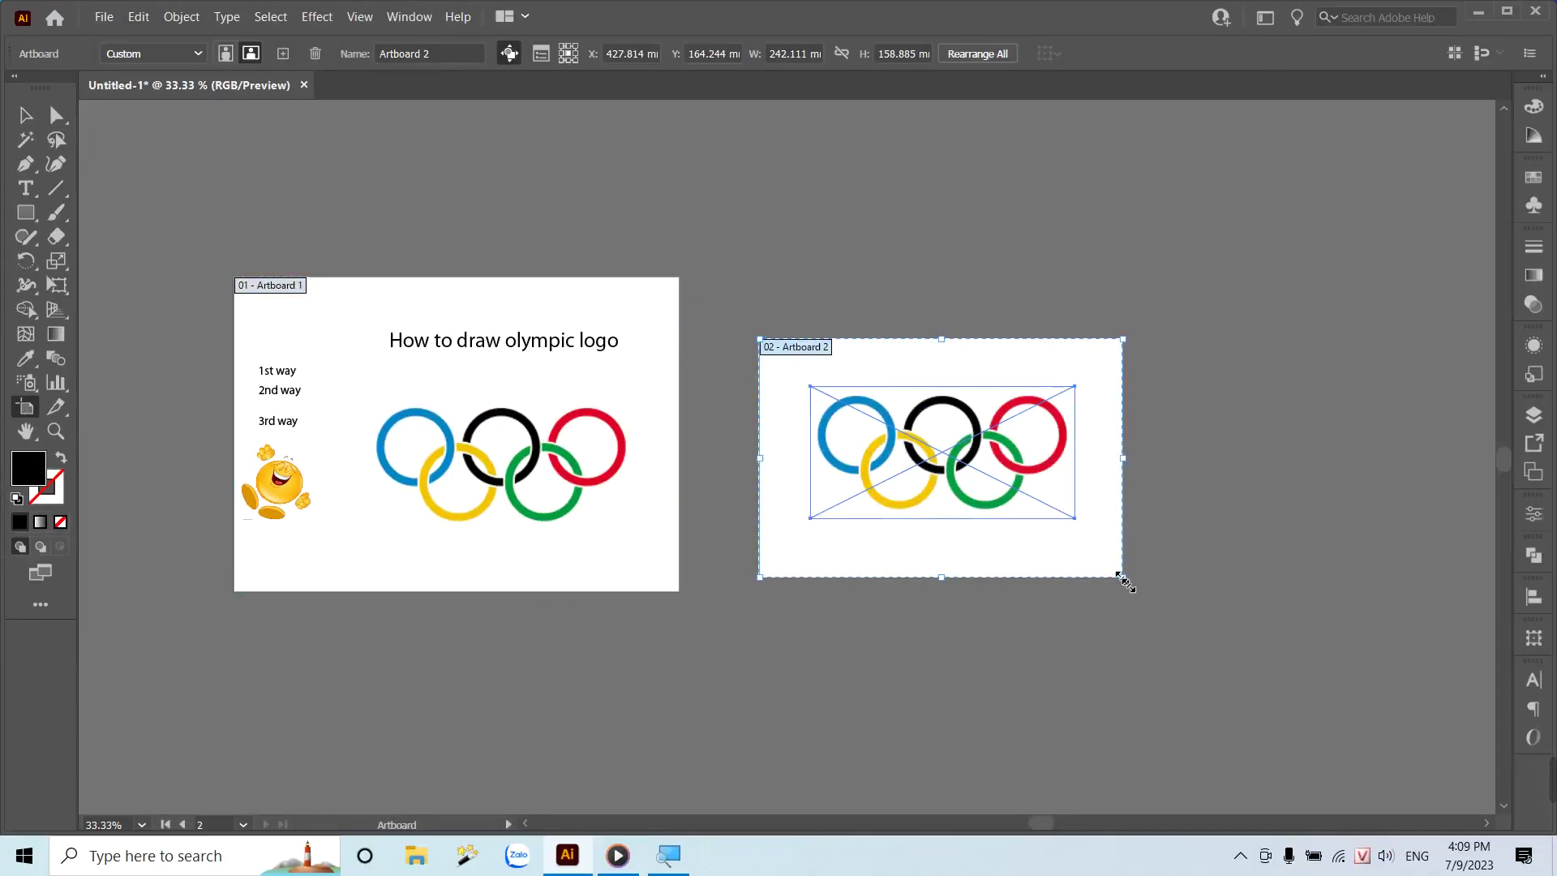
pyautogui.click(25, 115)
# Move the '1st way' label onto Artboard 2, above the copied rings.
pyautogui.moveTo(279, 377); pyautogui.dragTo(880, 377)
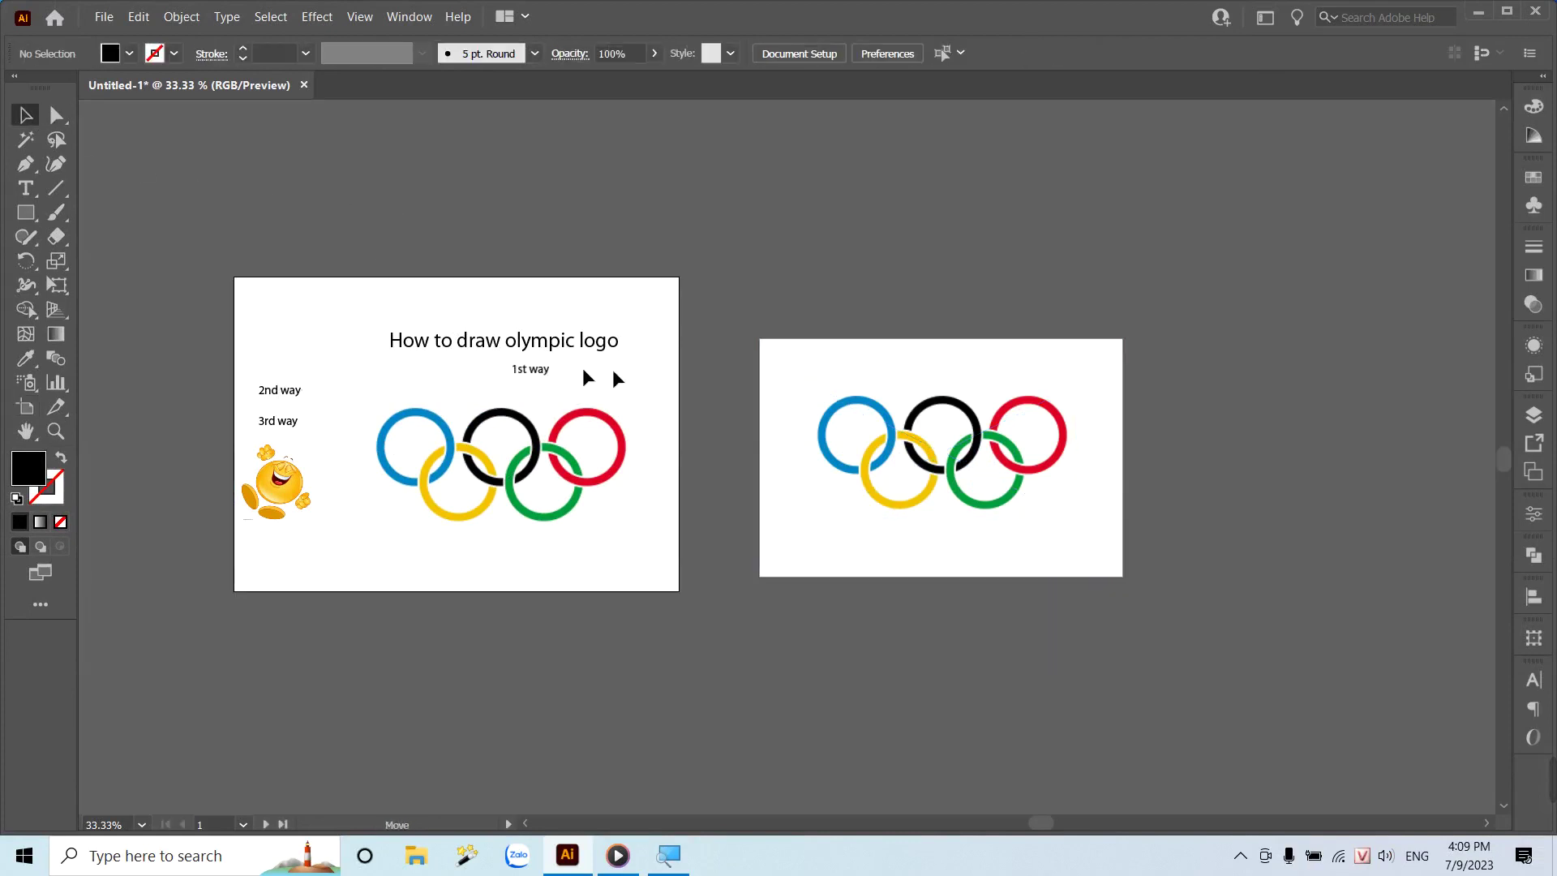
pyautogui.press('z')
pyautogui.moveTo(1004, 448); pyautogui.dragTo(1269, 557)
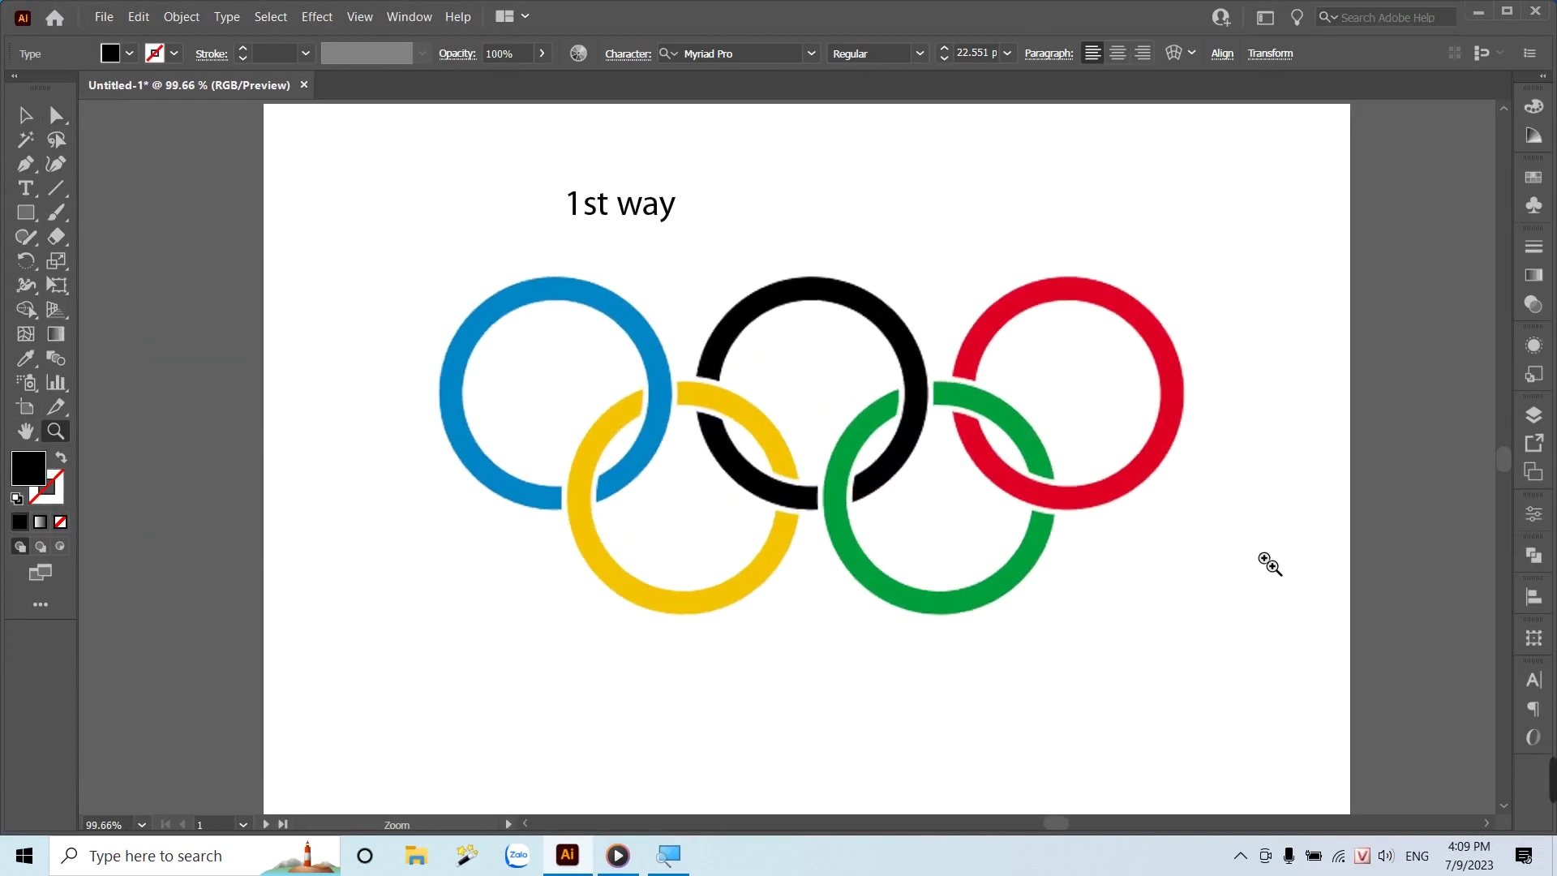
pyautogui.keyDown('alt'); pyautogui.click(695, 326); pyautogui.keyUp('alt')
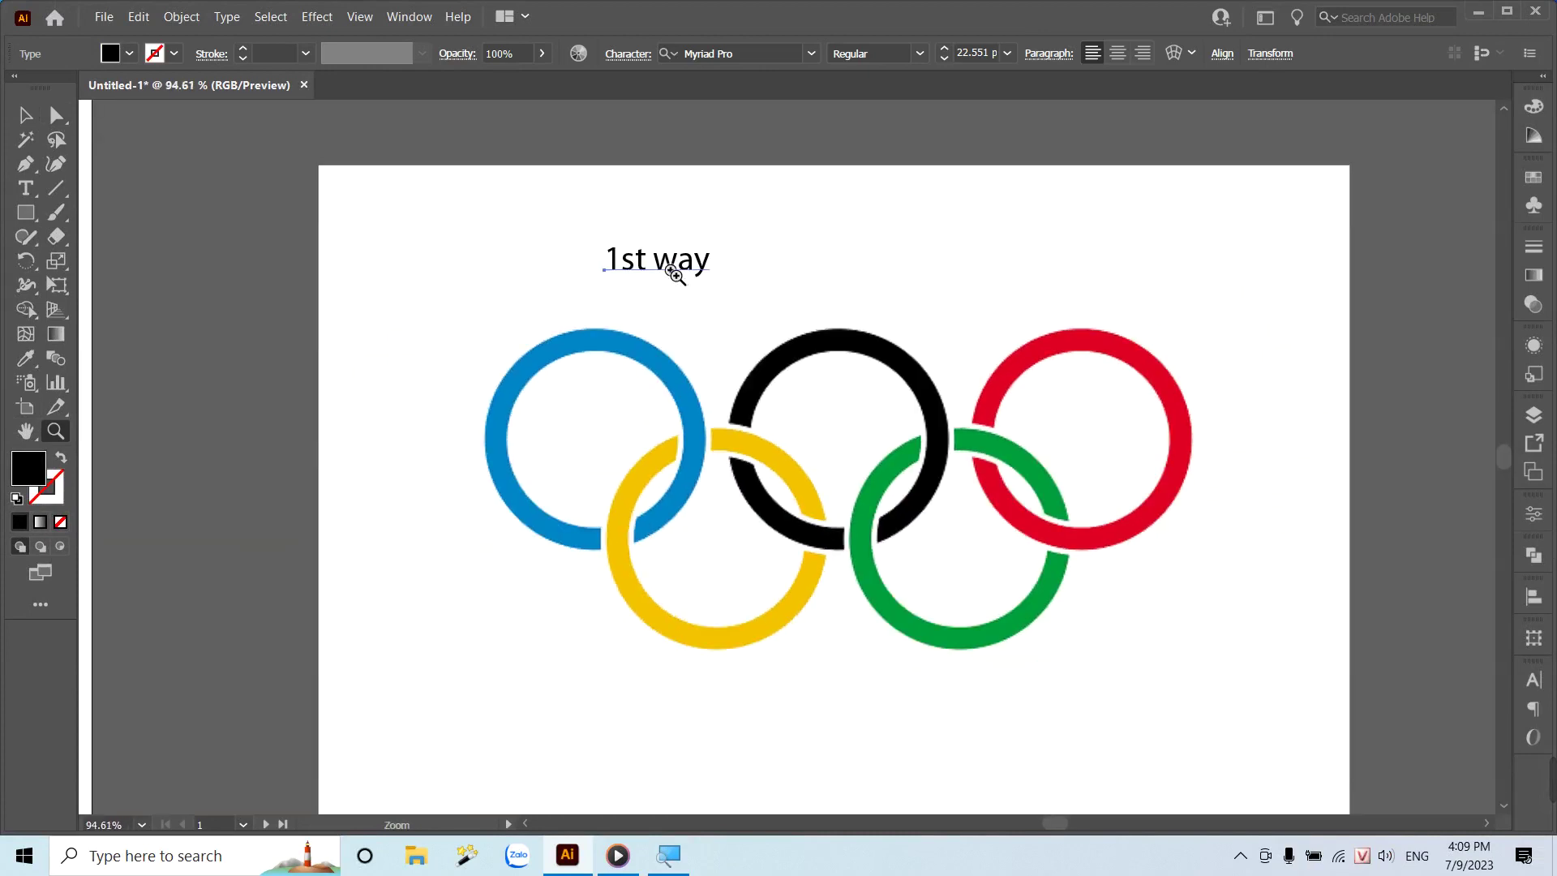
pyautogui.moveTo(670, 268); pyautogui.dragTo(614, 253)
pyautogui.moveTo(785, 430)
pyautogui.mouseDown()
pyautogui.moveTo(871, 487)
pyautogui.moveTo(704, 456)
pyautogui.mouseUp()
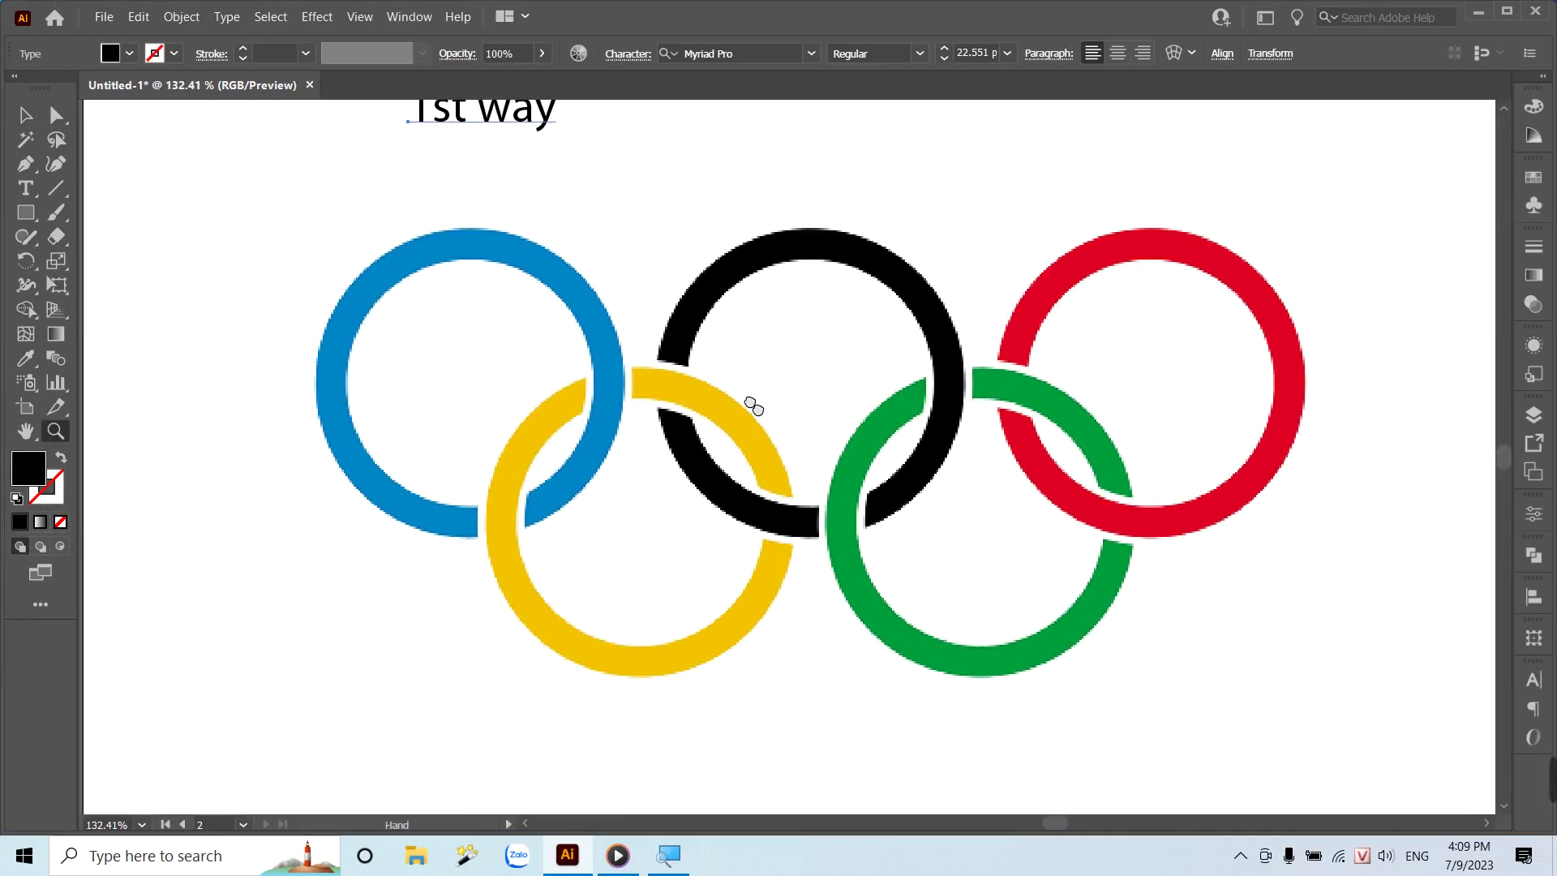
# Draw a rectangle over the blue ring, then delete it.
pyautogui.press('m')
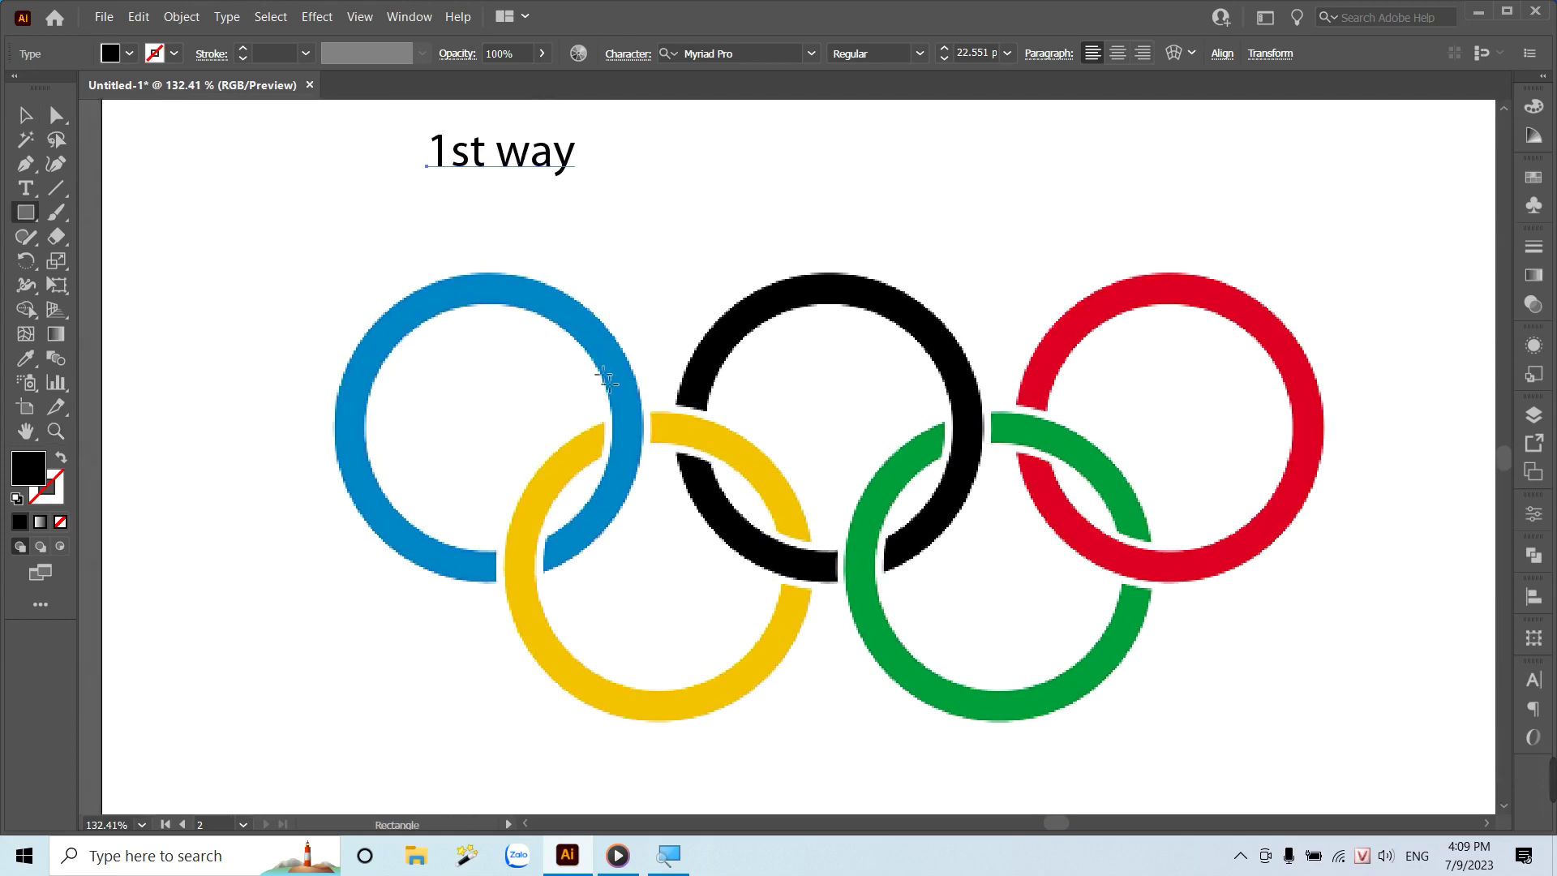
pyautogui.moveTo(448, 355); pyautogui.dragTo(559, 477)
pyautogui.press('Delete')
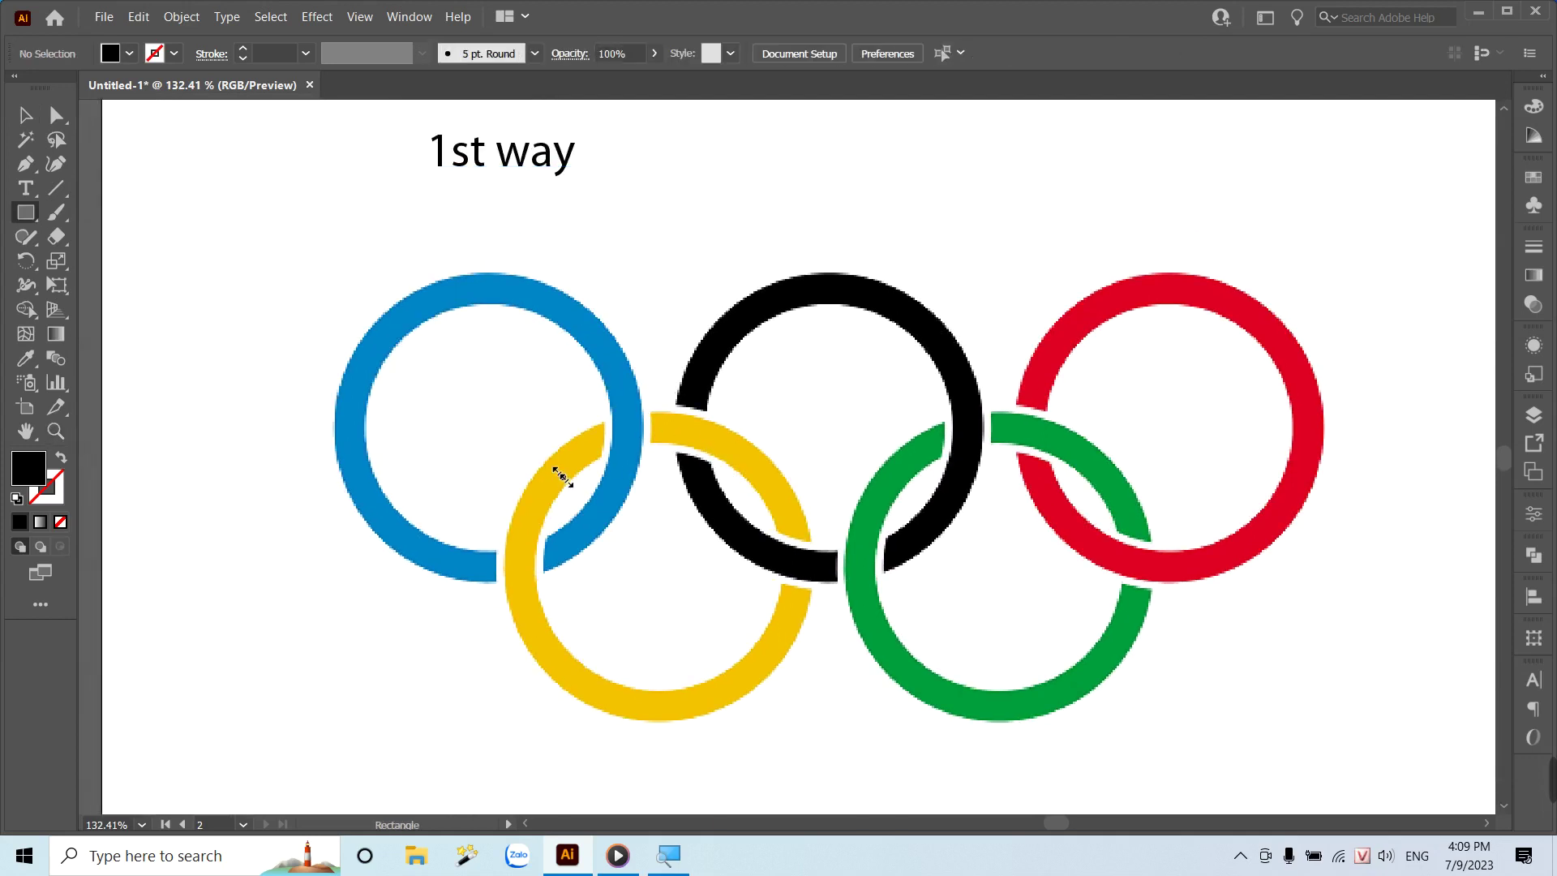
# Draw a circle over the blue ring and swap fill and stroke to make it an outline.
pyautogui.press('l')
pyautogui.moveTo(412, 352); pyautogui.dragTo(649, 585)
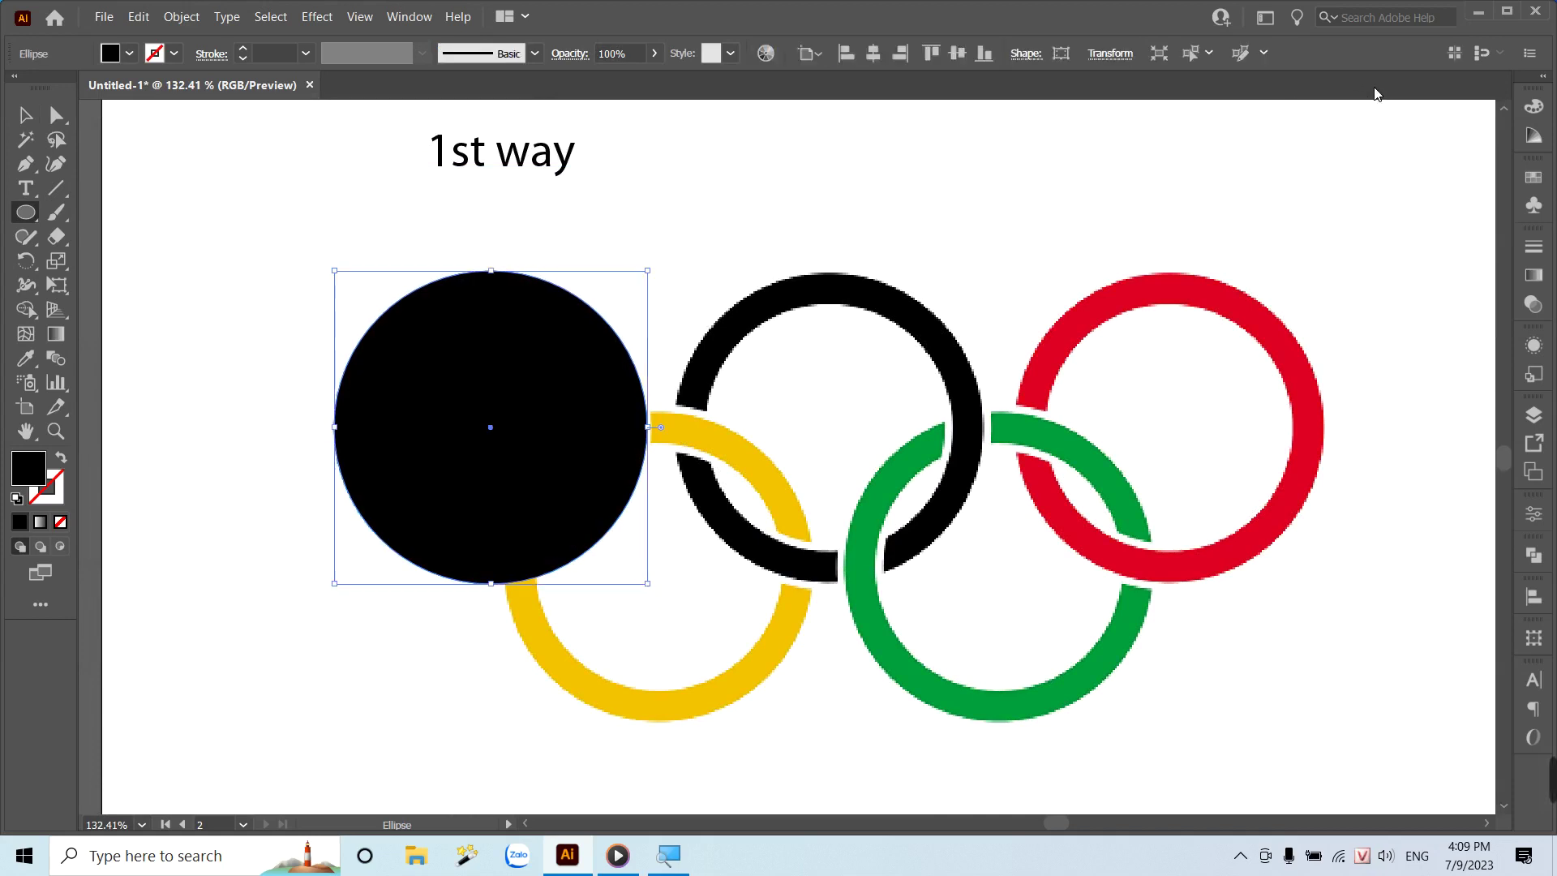
pyautogui.click(1534, 101)
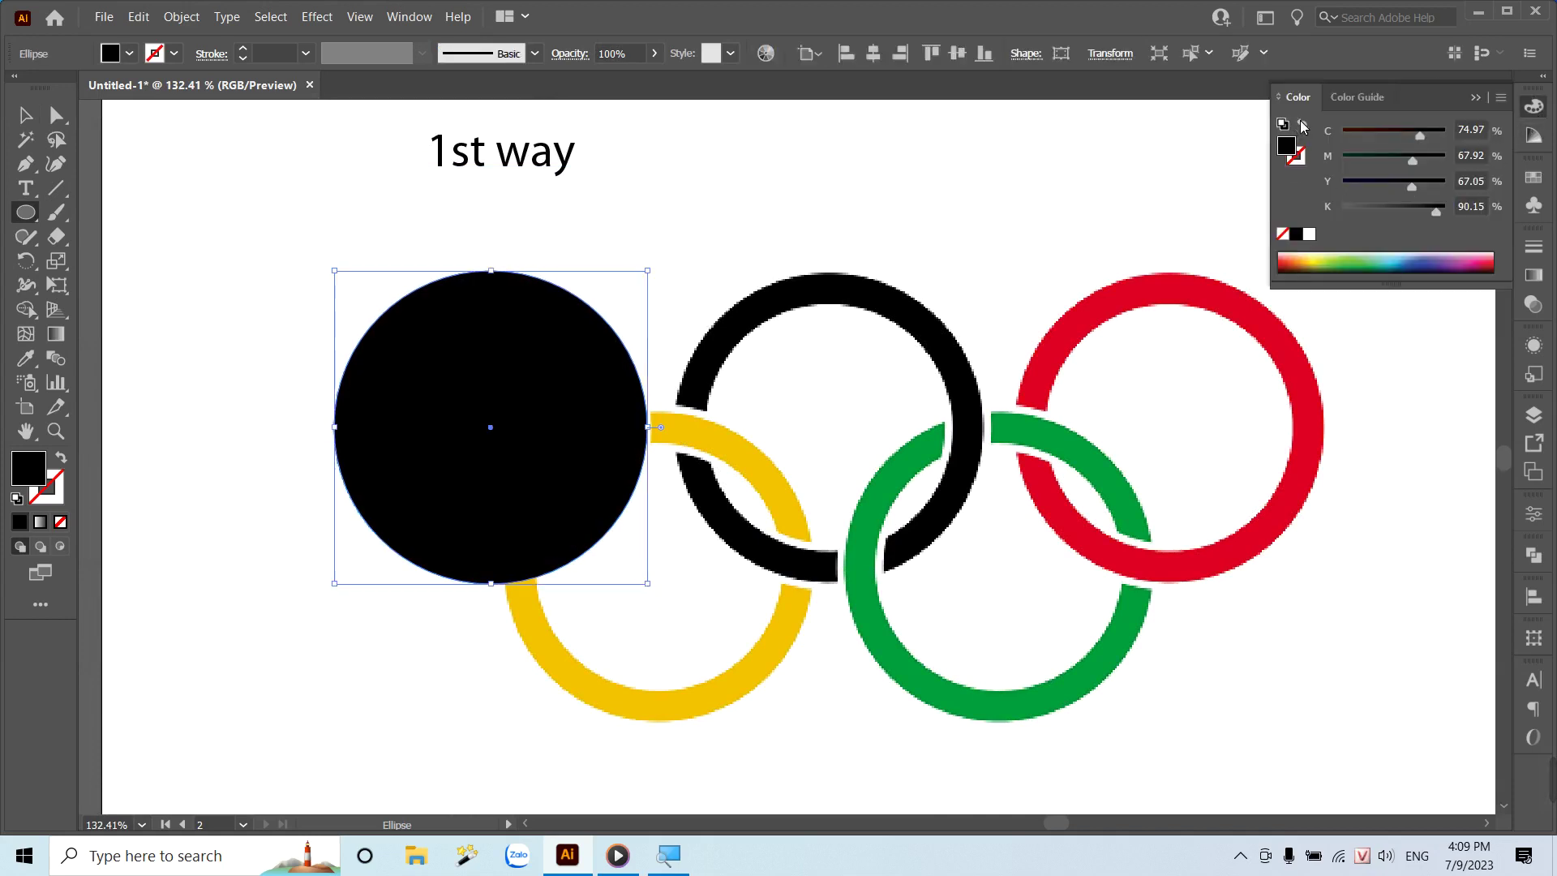
pyautogui.click(1302, 126)
pyautogui.click(25, 114)
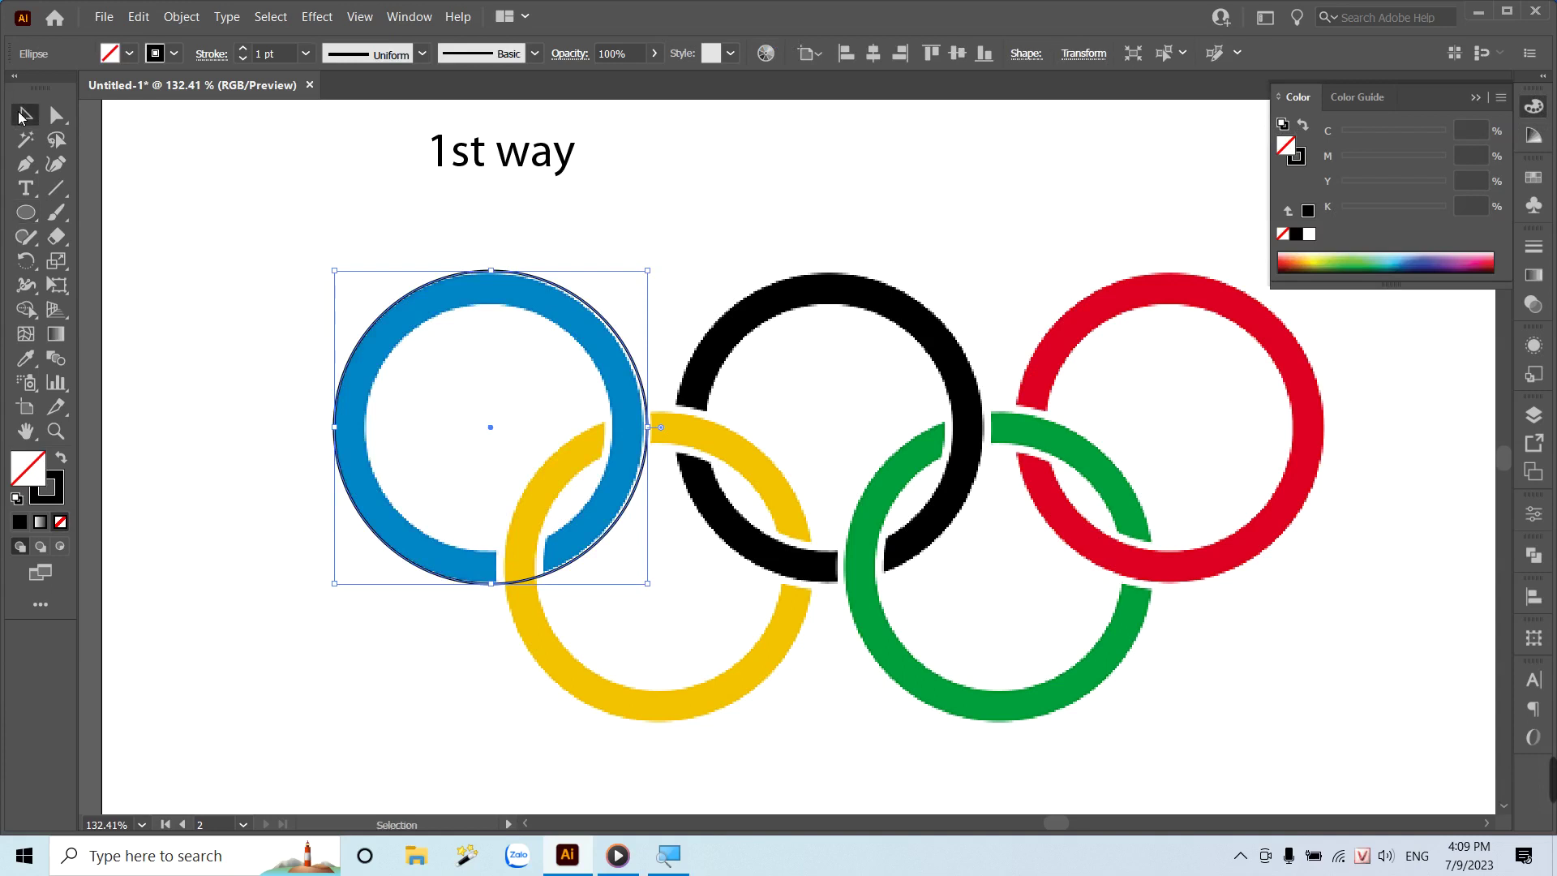
pyautogui.click(183, 186)
# Resize the outline circle to match the blue ring's outer edge.
pyautogui.press('z')
pyautogui.click(539, 556)
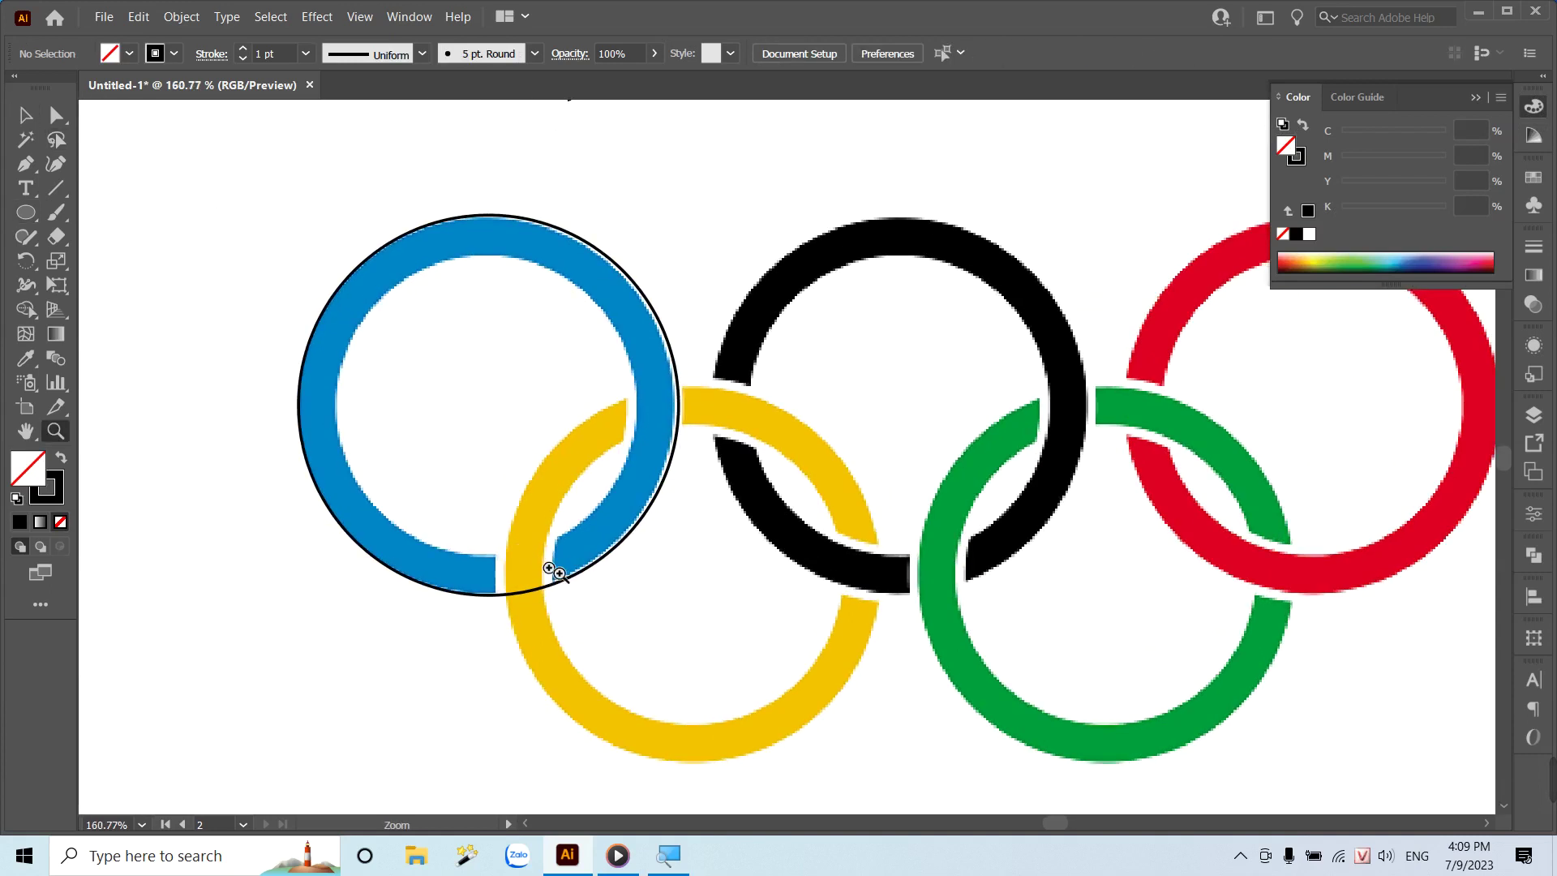
pyautogui.press('v')
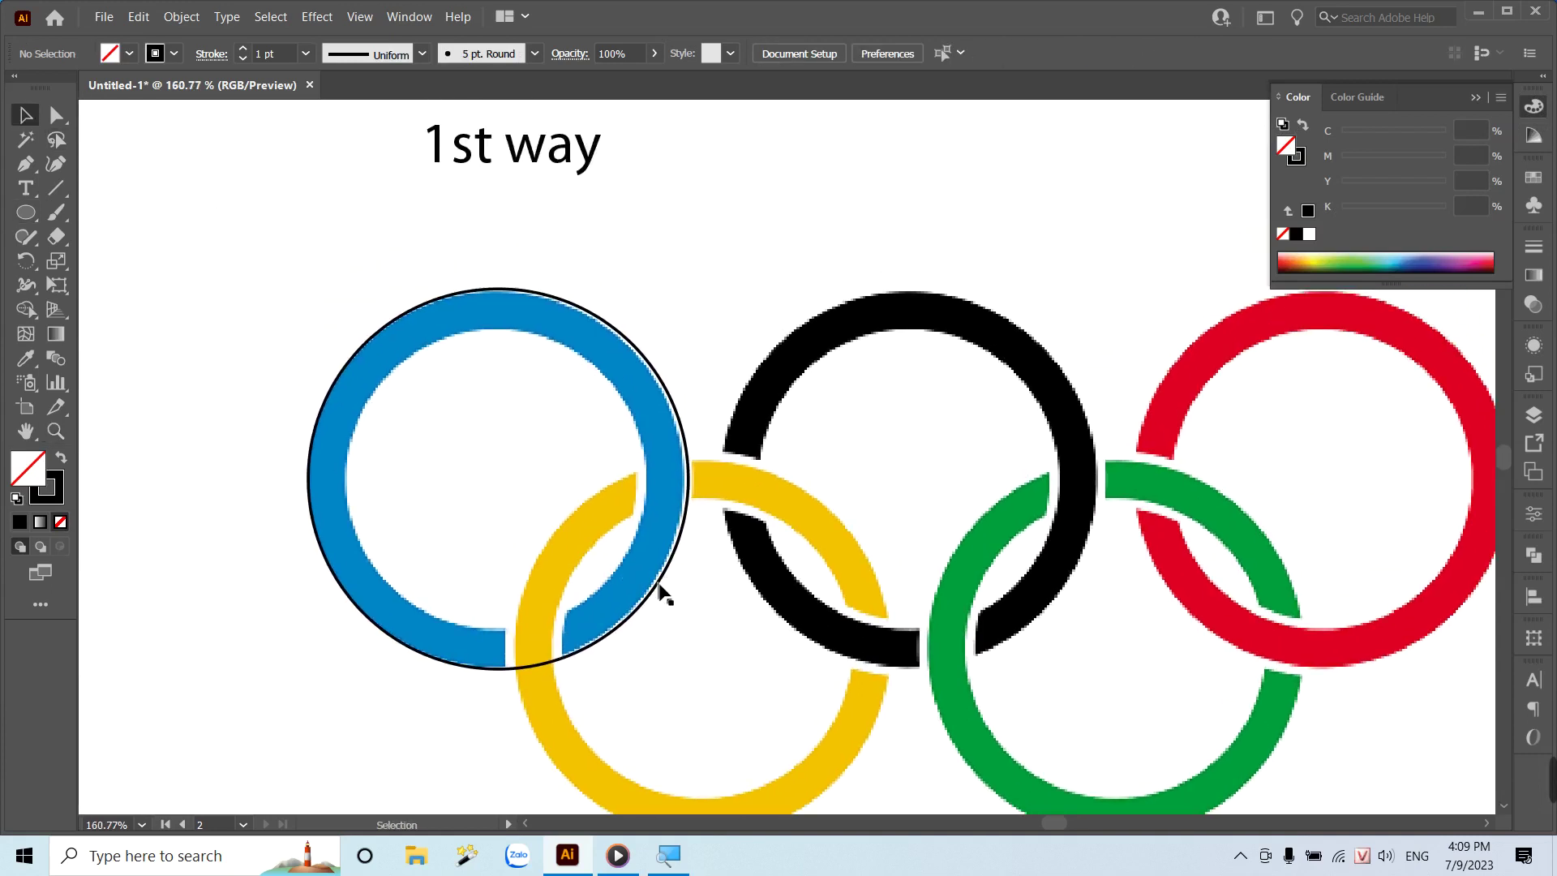
pyautogui.click(658, 589)
pyautogui.moveTo(688, 669); pyautogui.dragTo(687, 667)
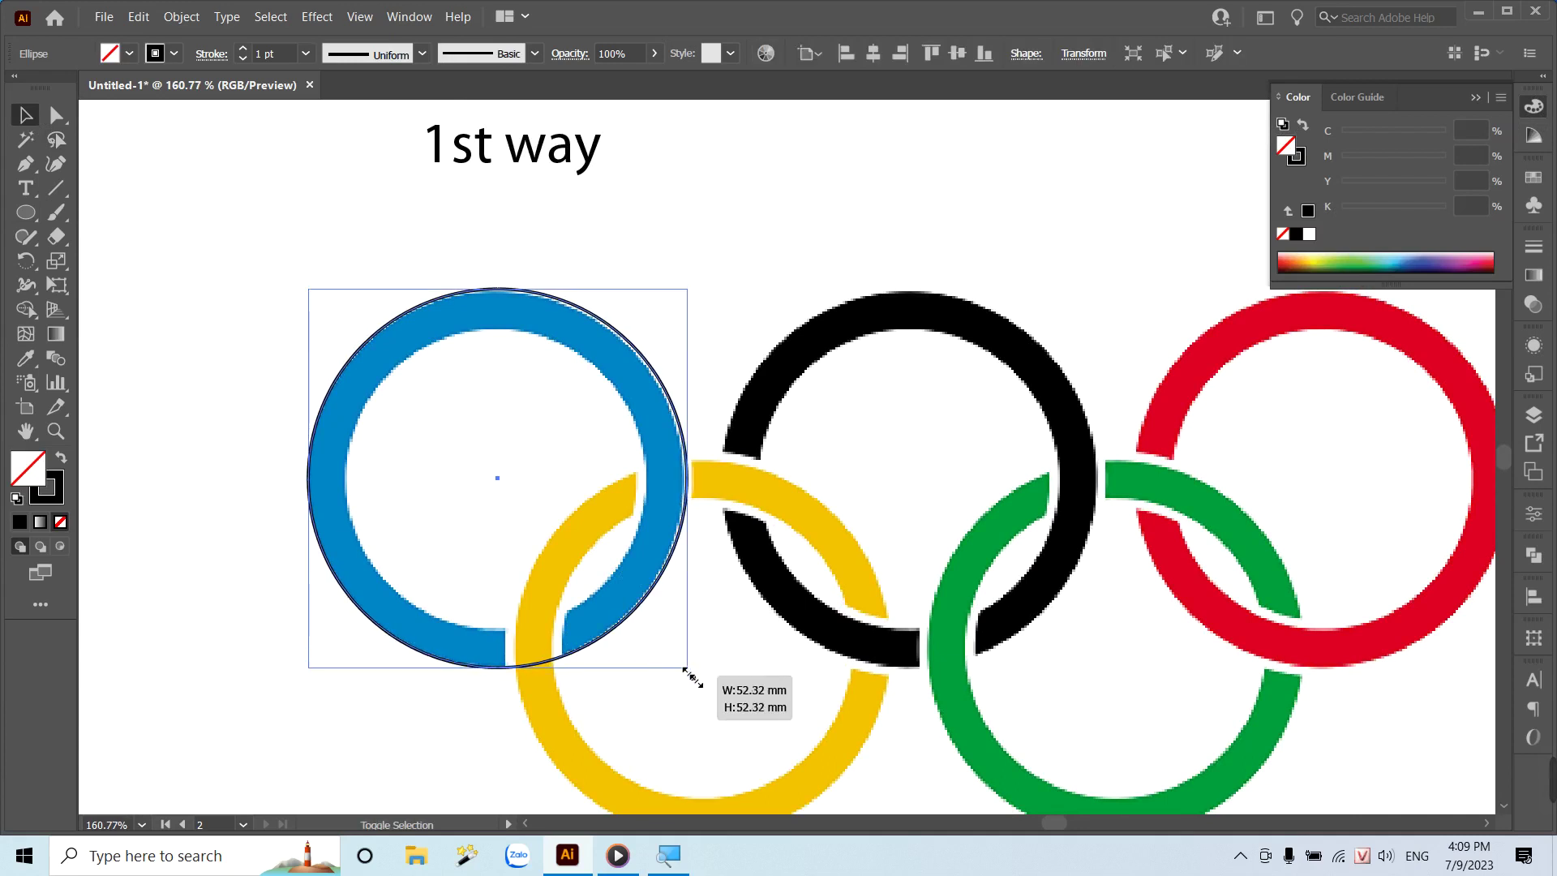
# Lock the rings image beneath the outline circle with Object > Lock.
pyautogui.click(724, 661)
pyautogui.scroll(-2, 404, 528)
pyautogui.press('z')
pyautogui.scroll(2, 442, 588)
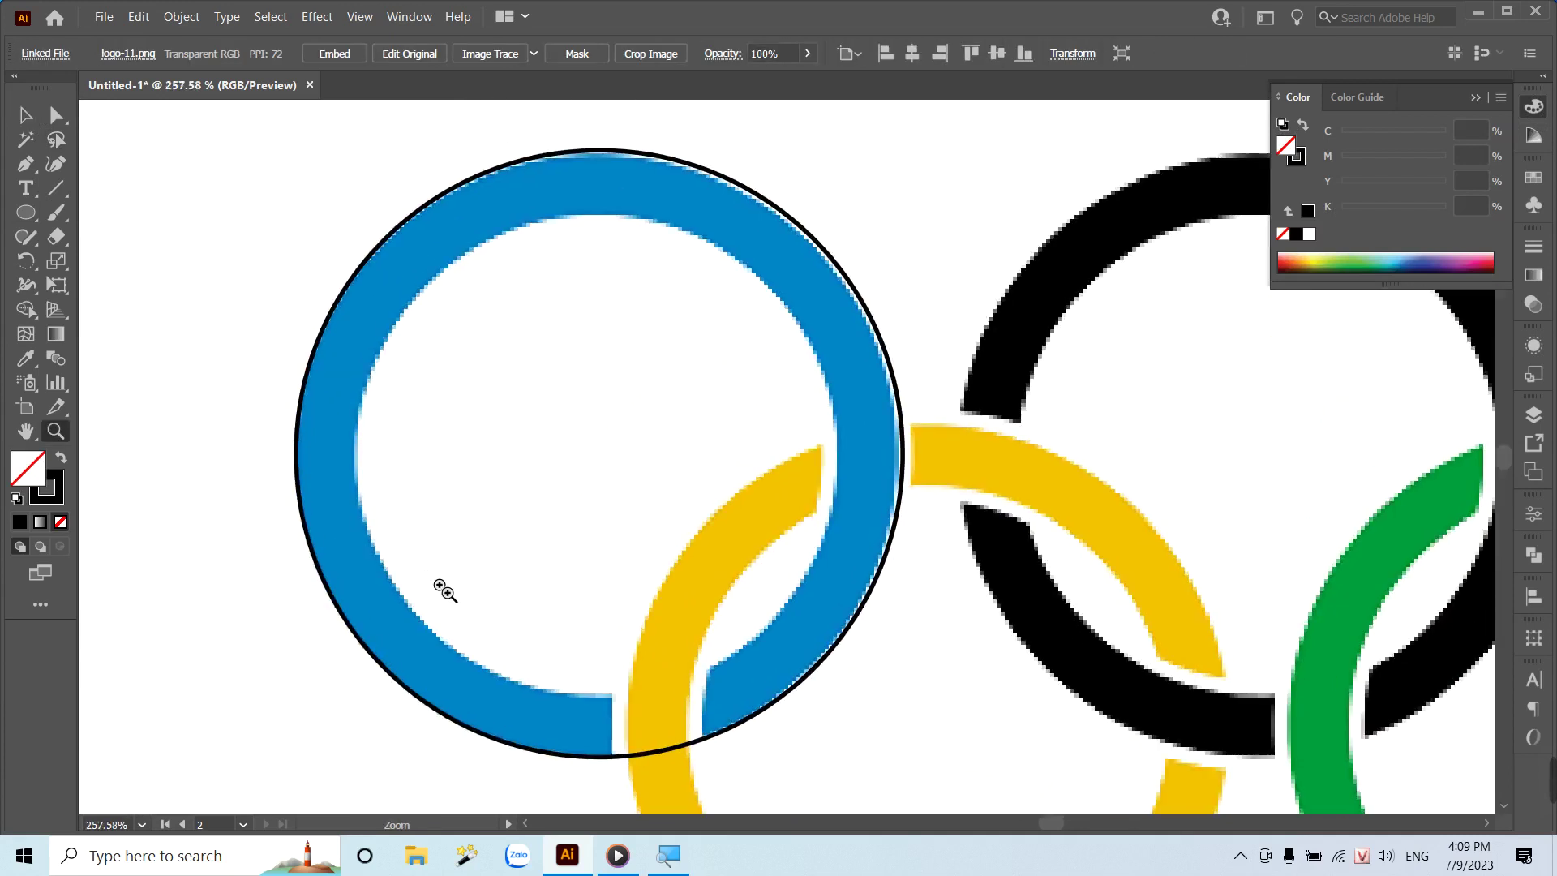
pyautogui.keyDown('alt'); pyautogui.click(418, 591); pyautogui.keyUp('alt')
pyautogui.keyDown('alt'); pyautogui.click(293, 565); pyautogui.keyUp('alt')
pyautogui.press('v')
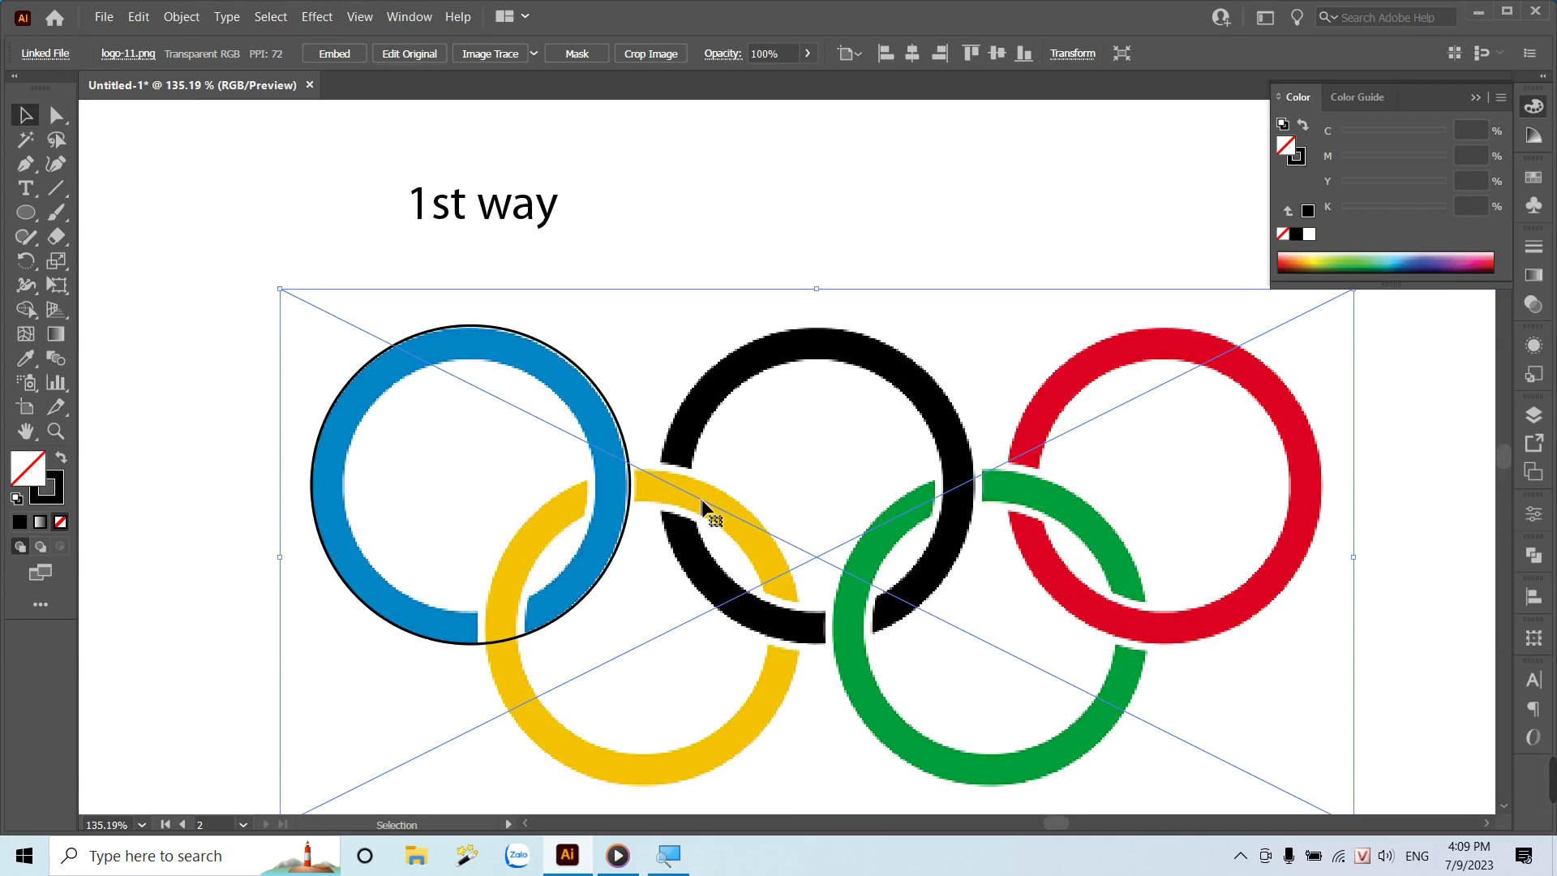
pyautogui.click(166, 23)
pyautogui.moveTo(200, 142)
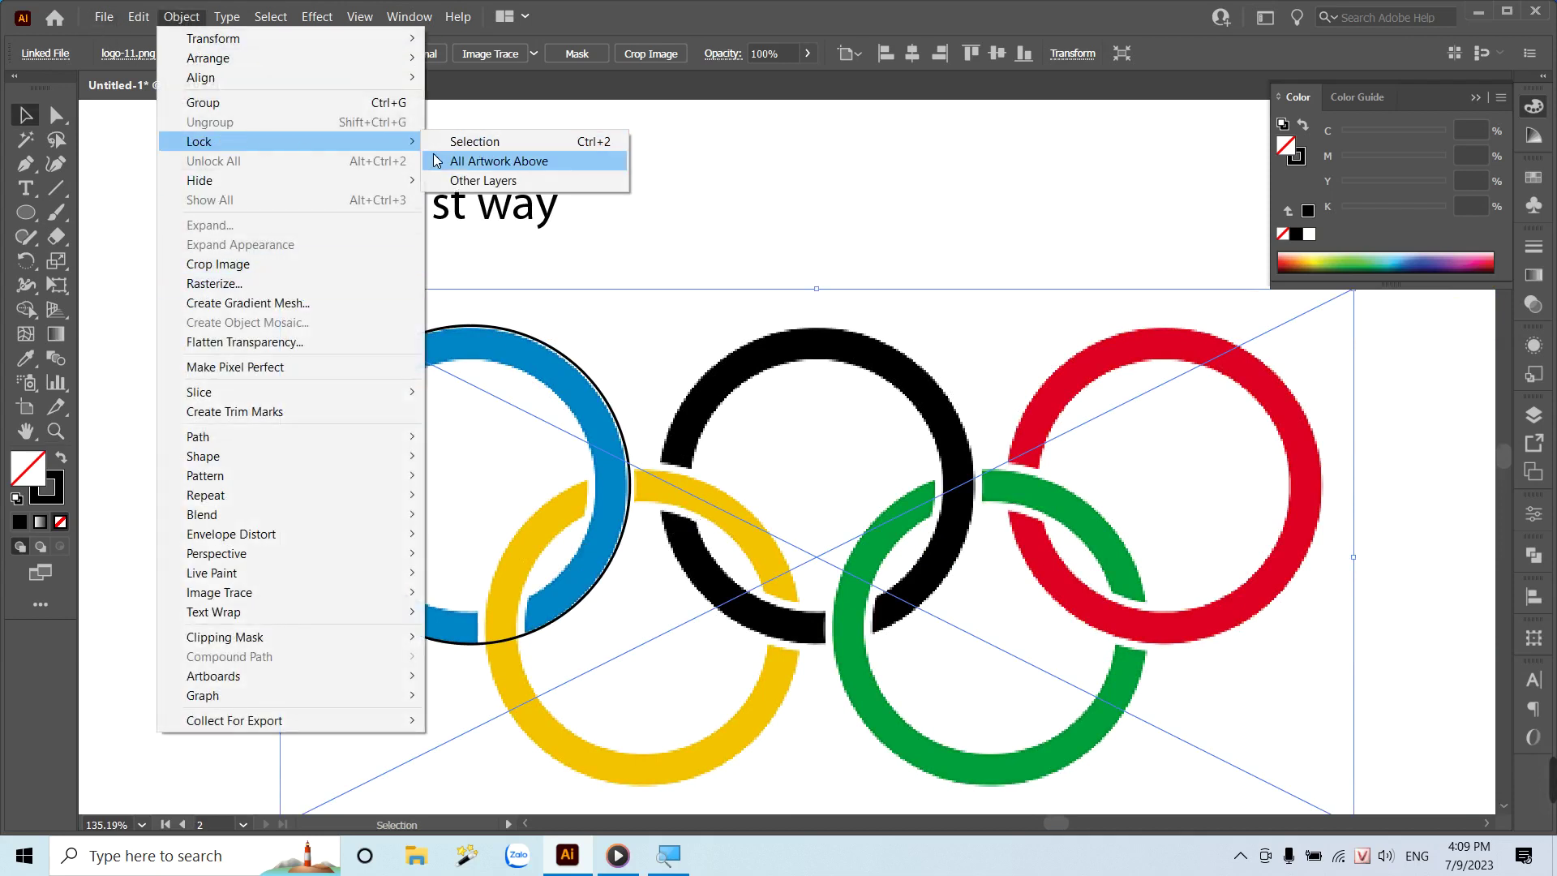
pyautogui.click(542, 144)
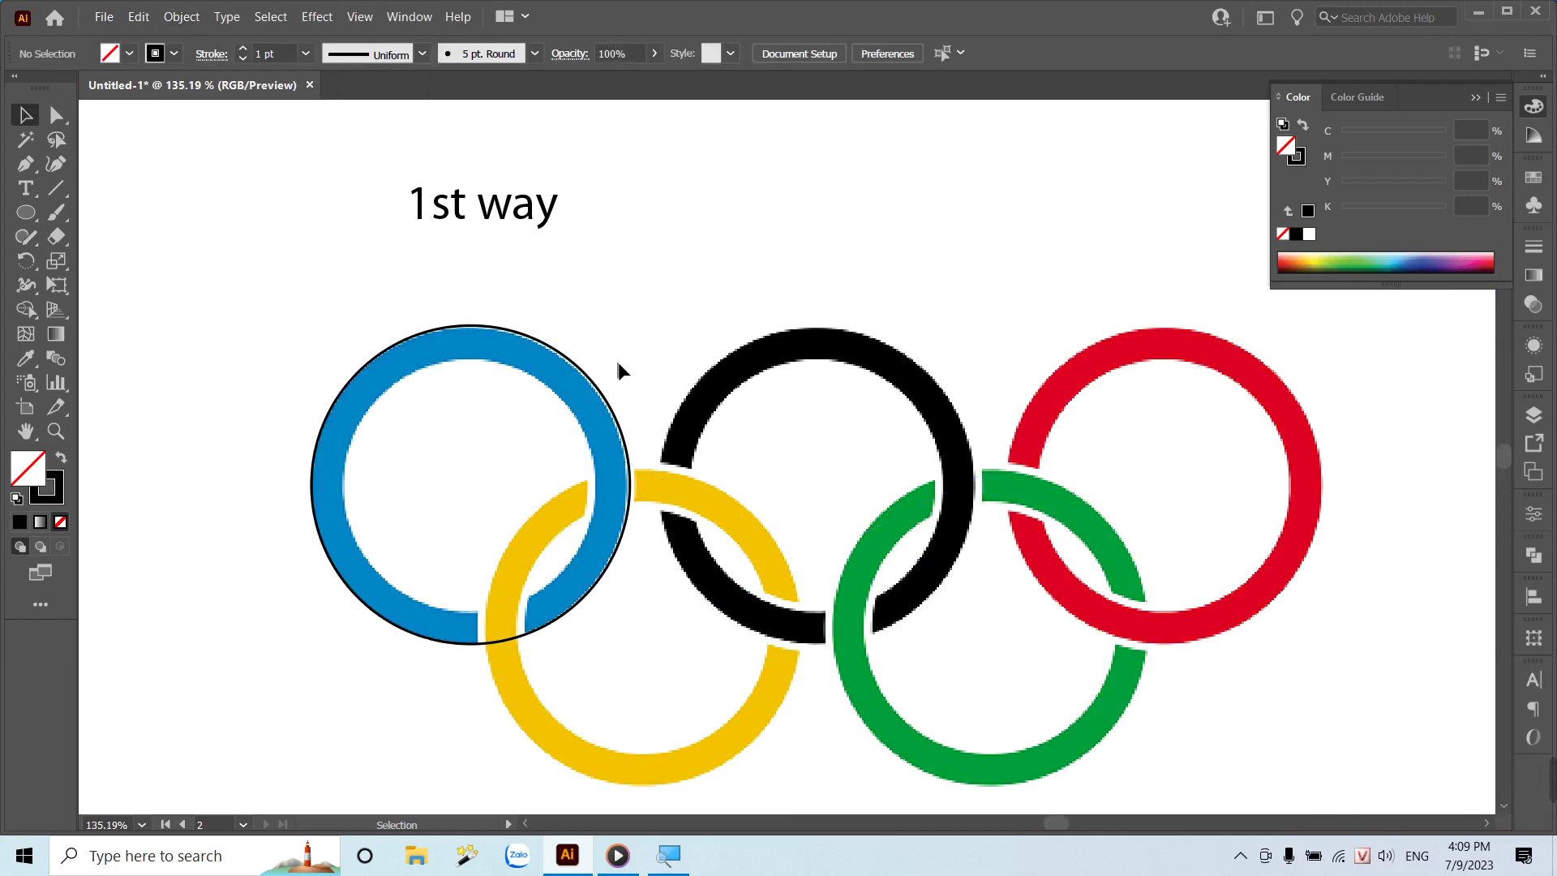
pyautogui.press('z')
pyautogui.moveTo(562, 574); pyautogui.dragTo(625, 605)
# Nudge the outline circle onto the blue ring and Paste in Front a copy of it.
pyautogui.press('v')
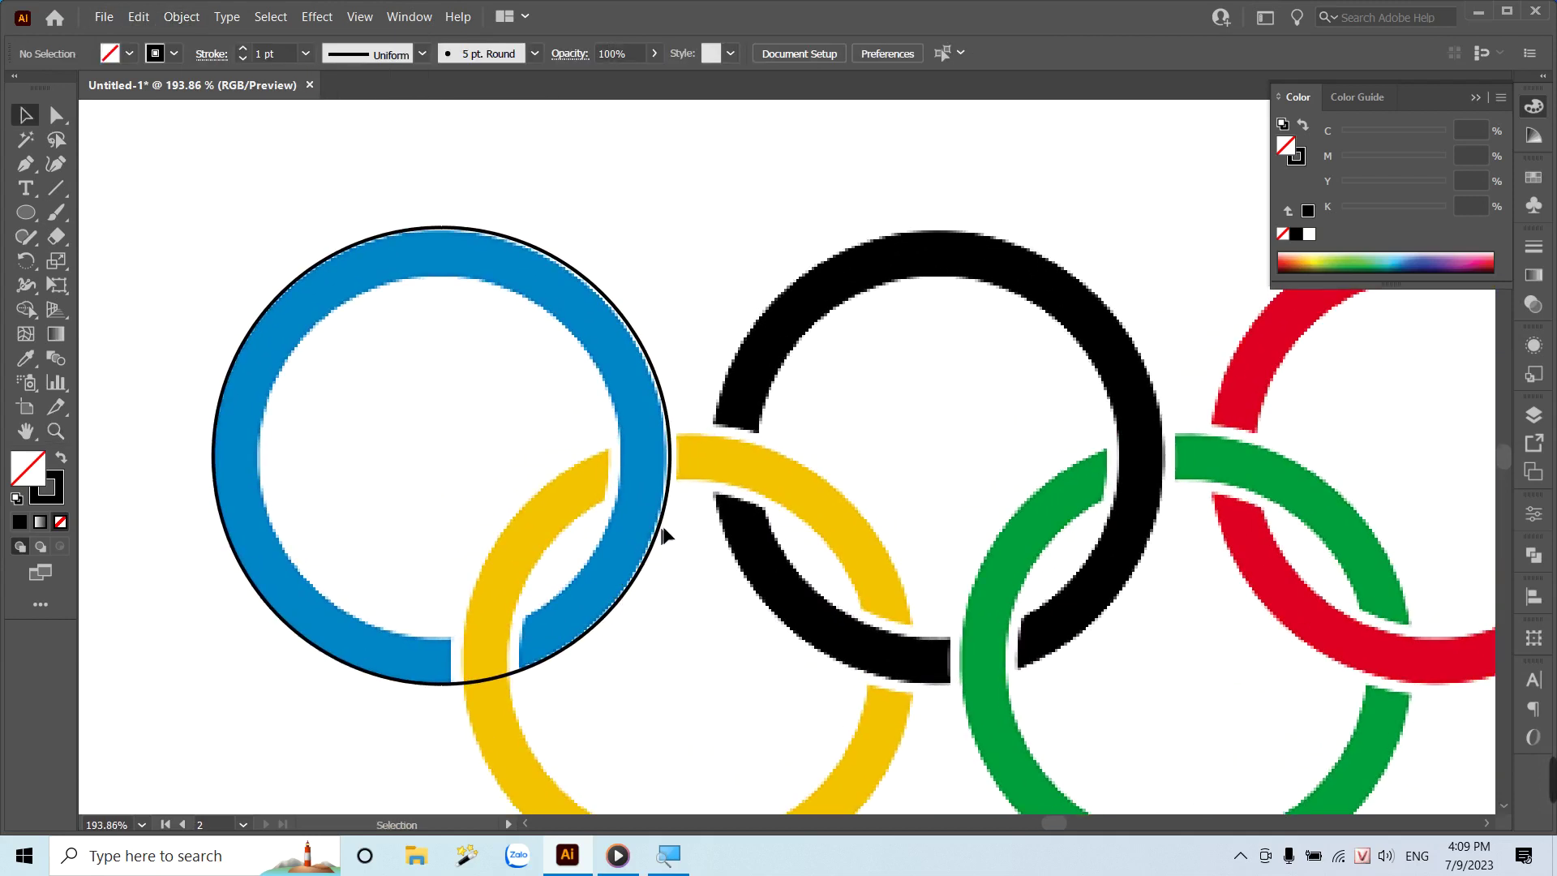
pyautogui.moveTo(663, 515); pyautogui.dragTo(661, 516)
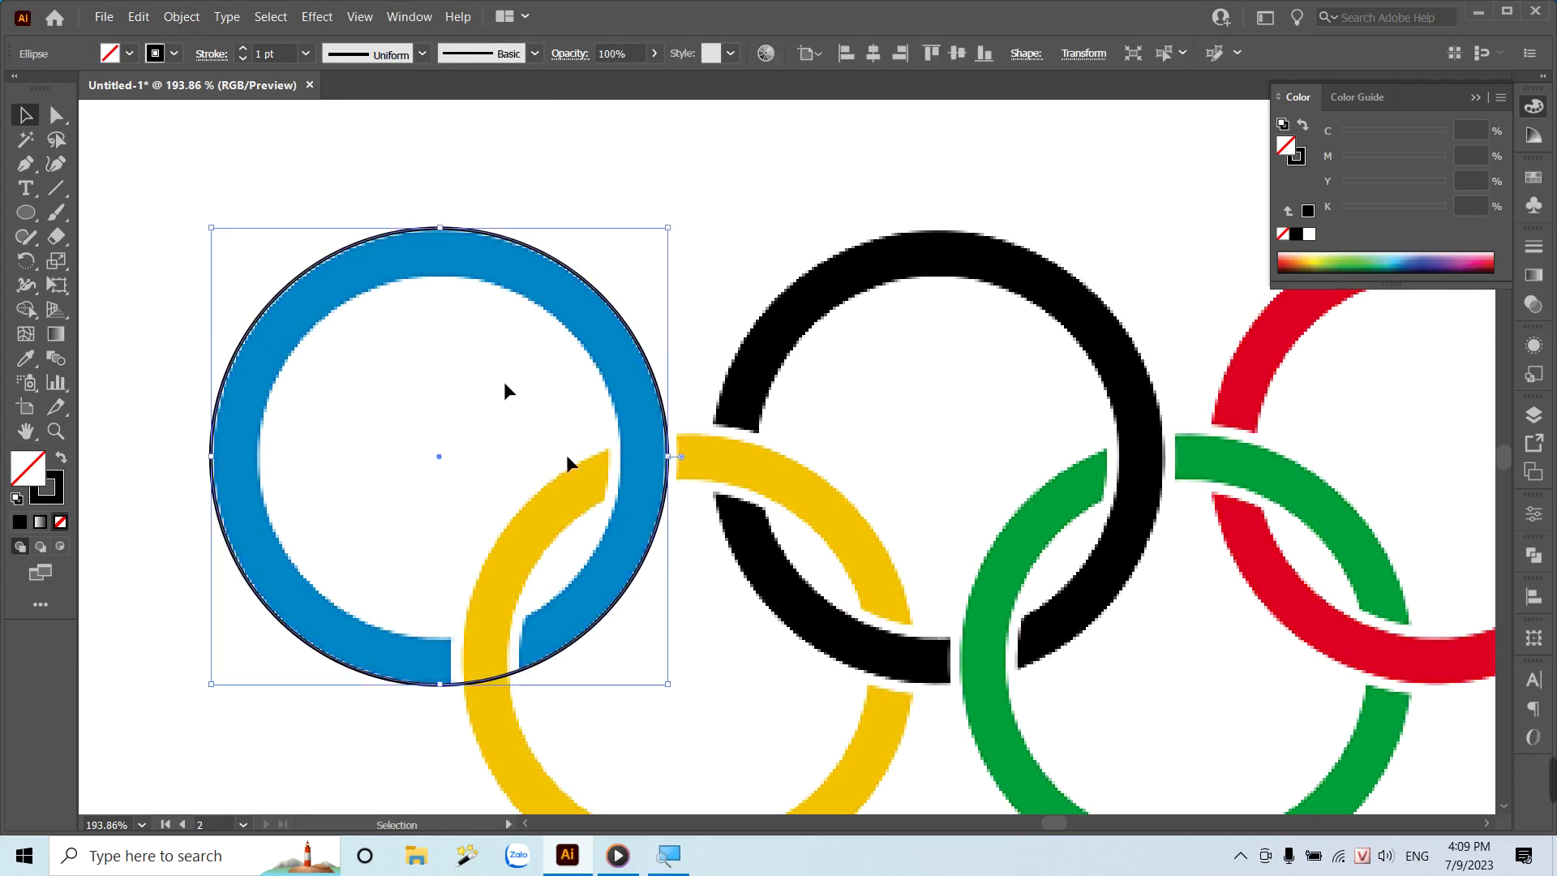
pyautogui.click(148, 17)
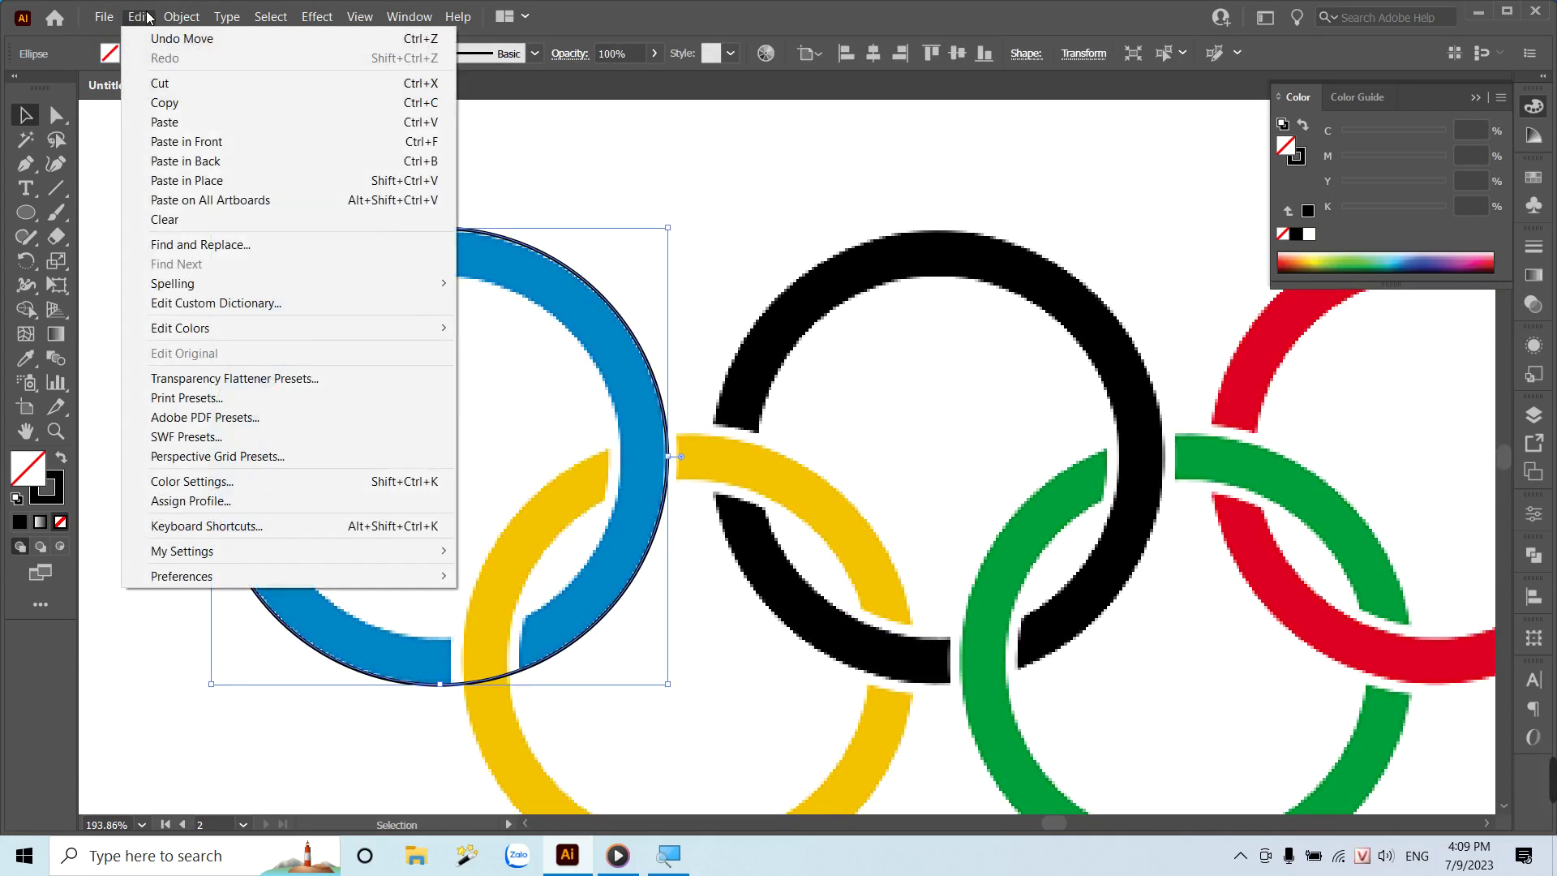
pyautogui.click(201, 109)
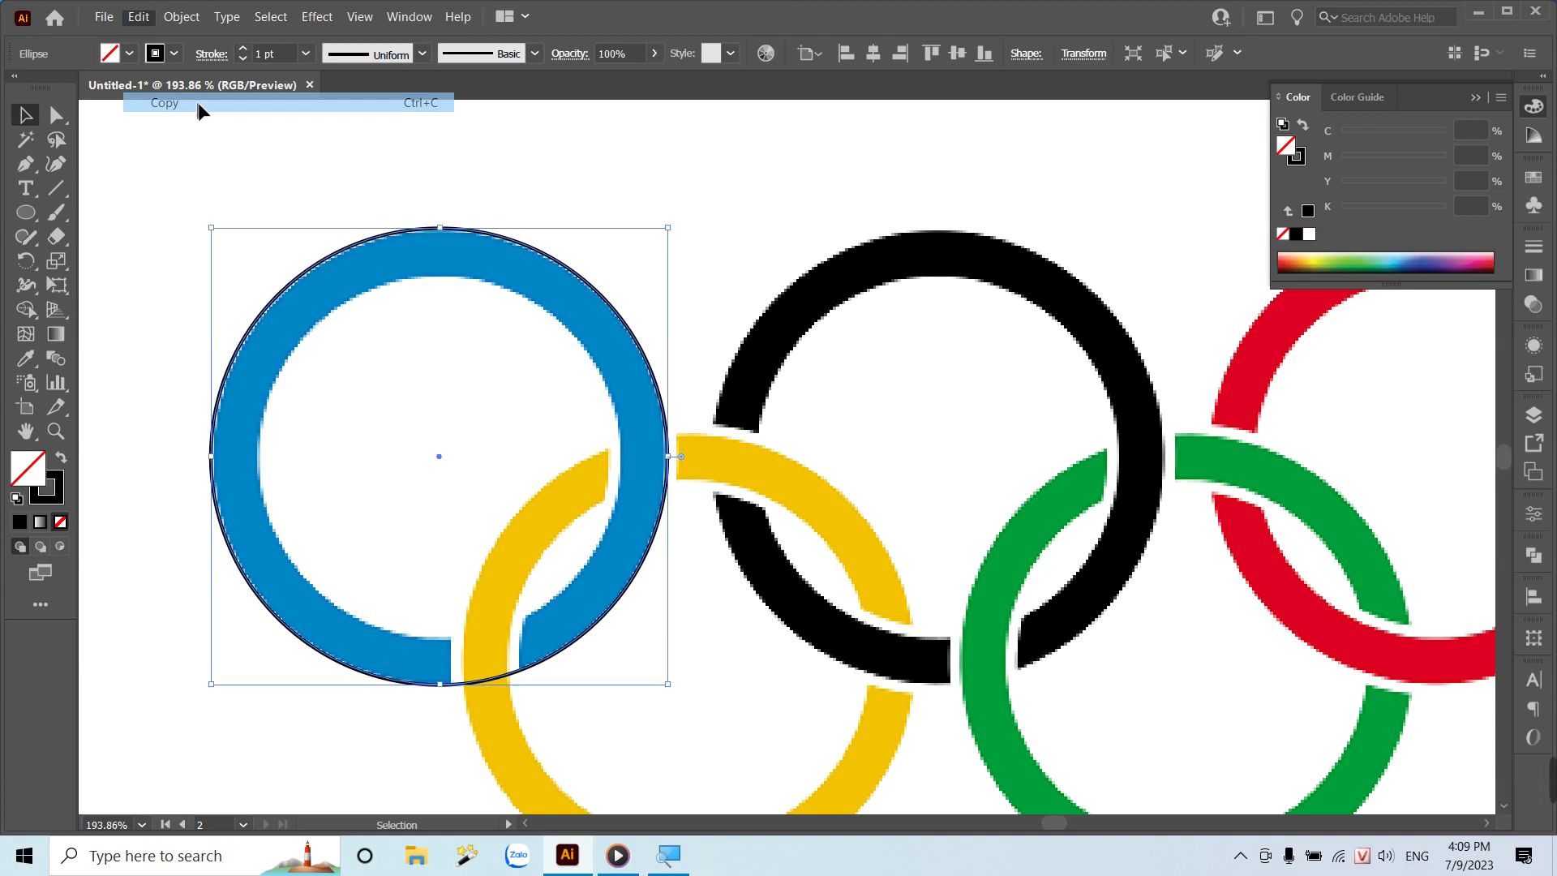
pyautogui.click(146, 17)
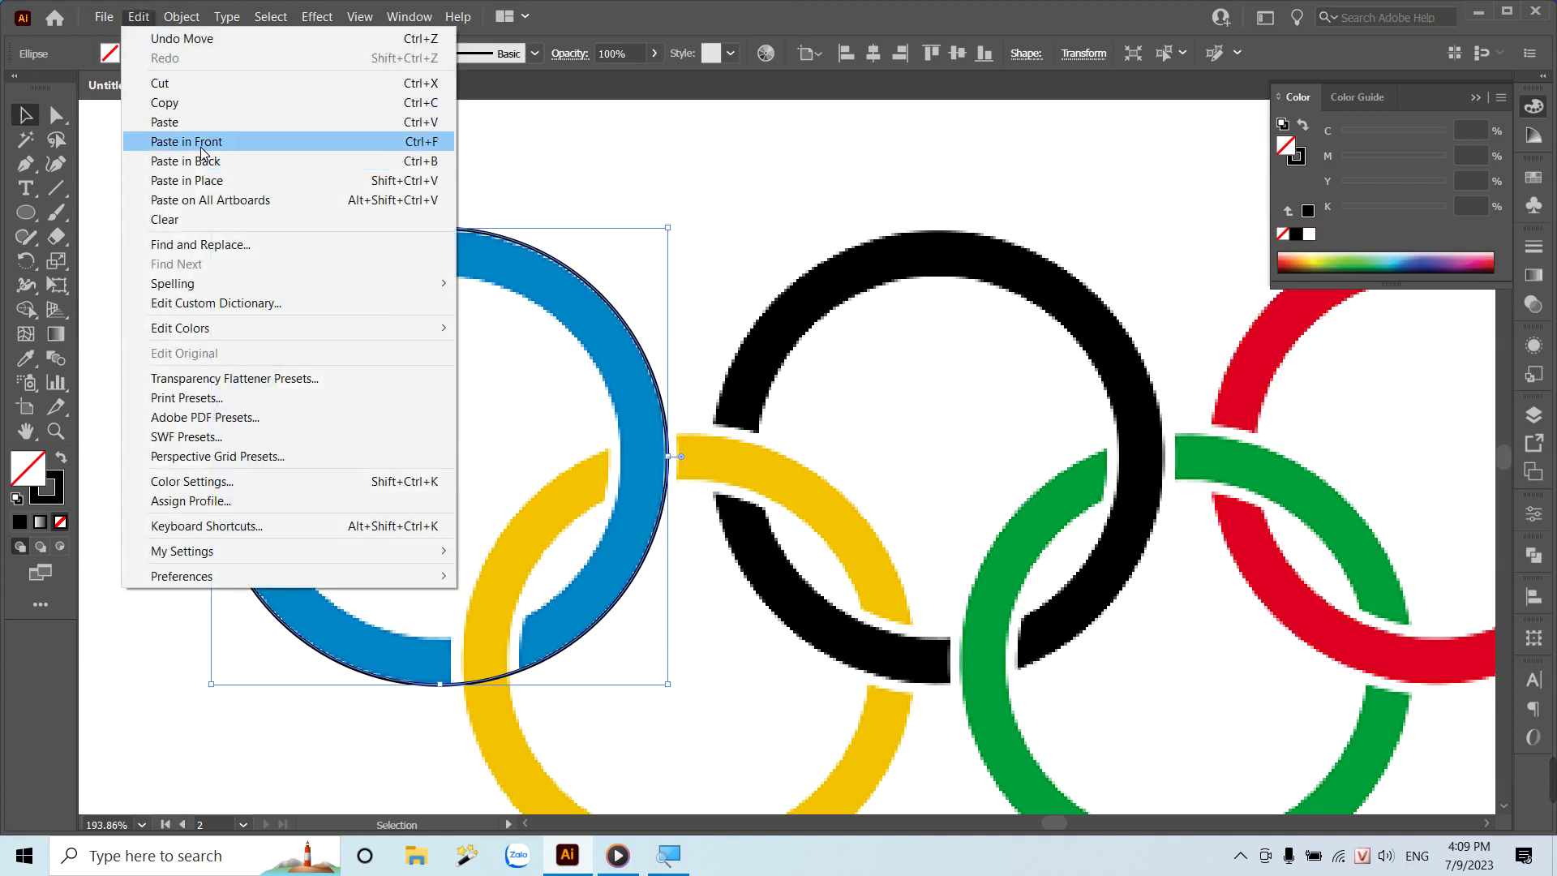
pyautogui.click(205, 143)
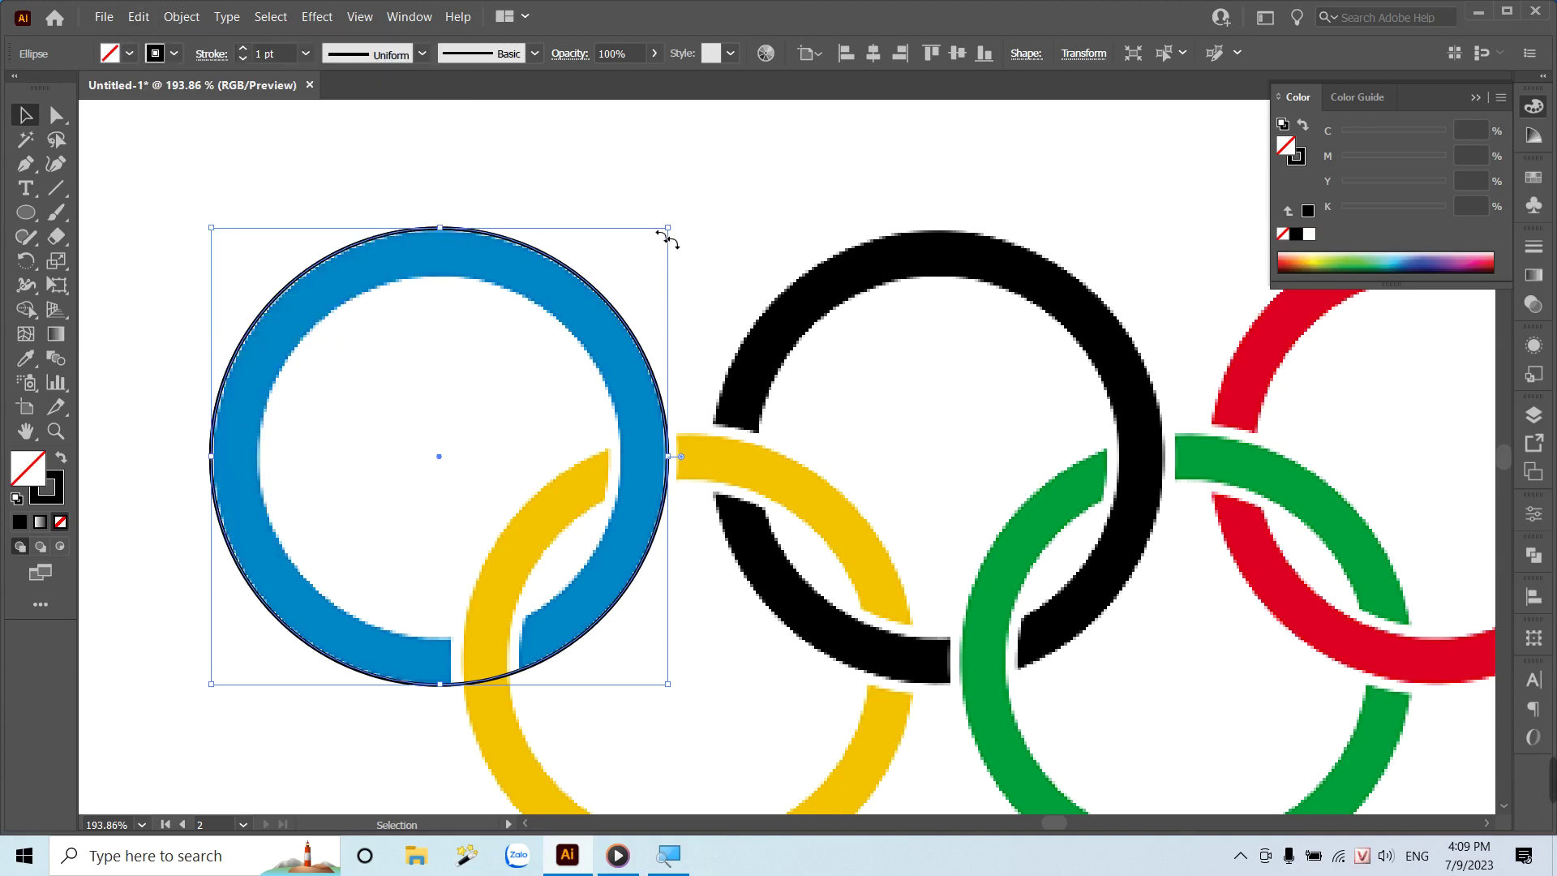
# Shrink the pasted circle onto the blue ring's inner edge.
pyautogui.moveTo(668, 230); pyautogui.dragTo(621, 279)
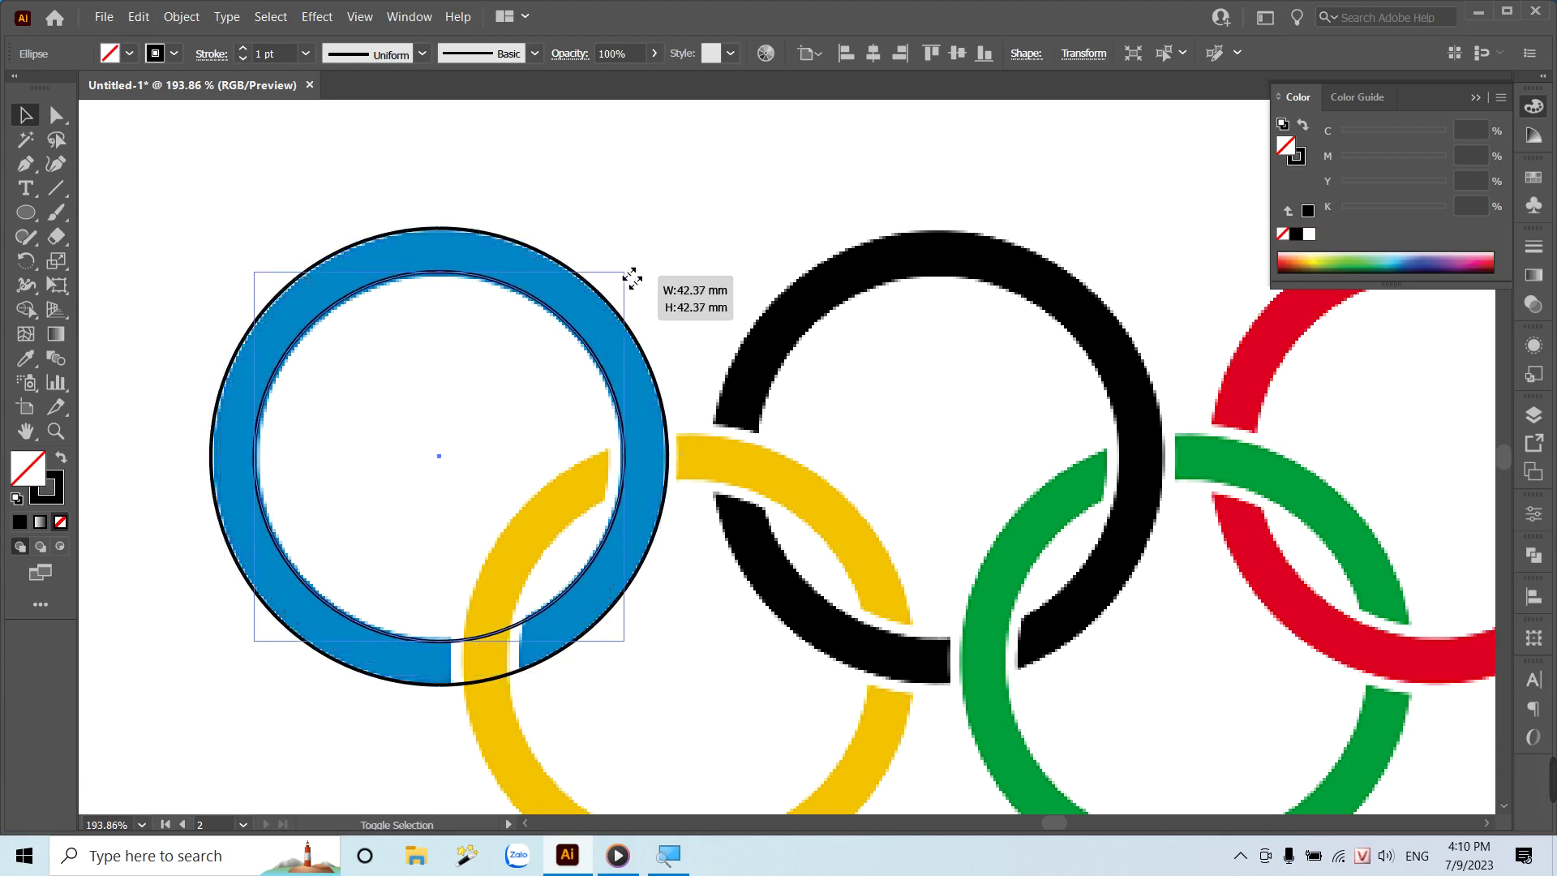
pyautogui.click(649, 264)
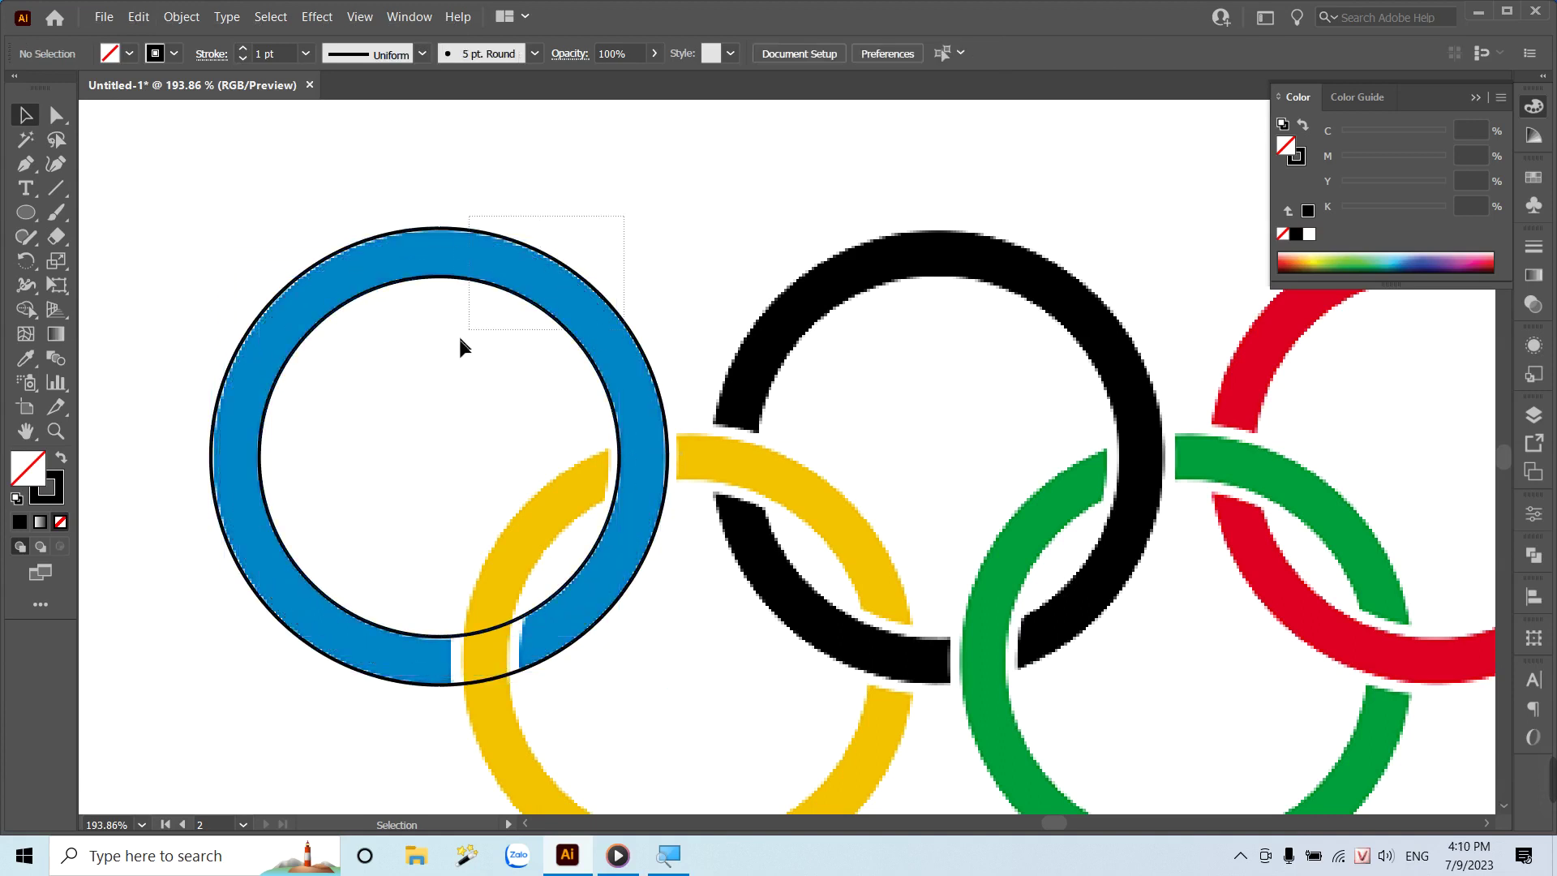
pyautogui.moveTo(625, 215); pyautogui.dragTo(459, 335)
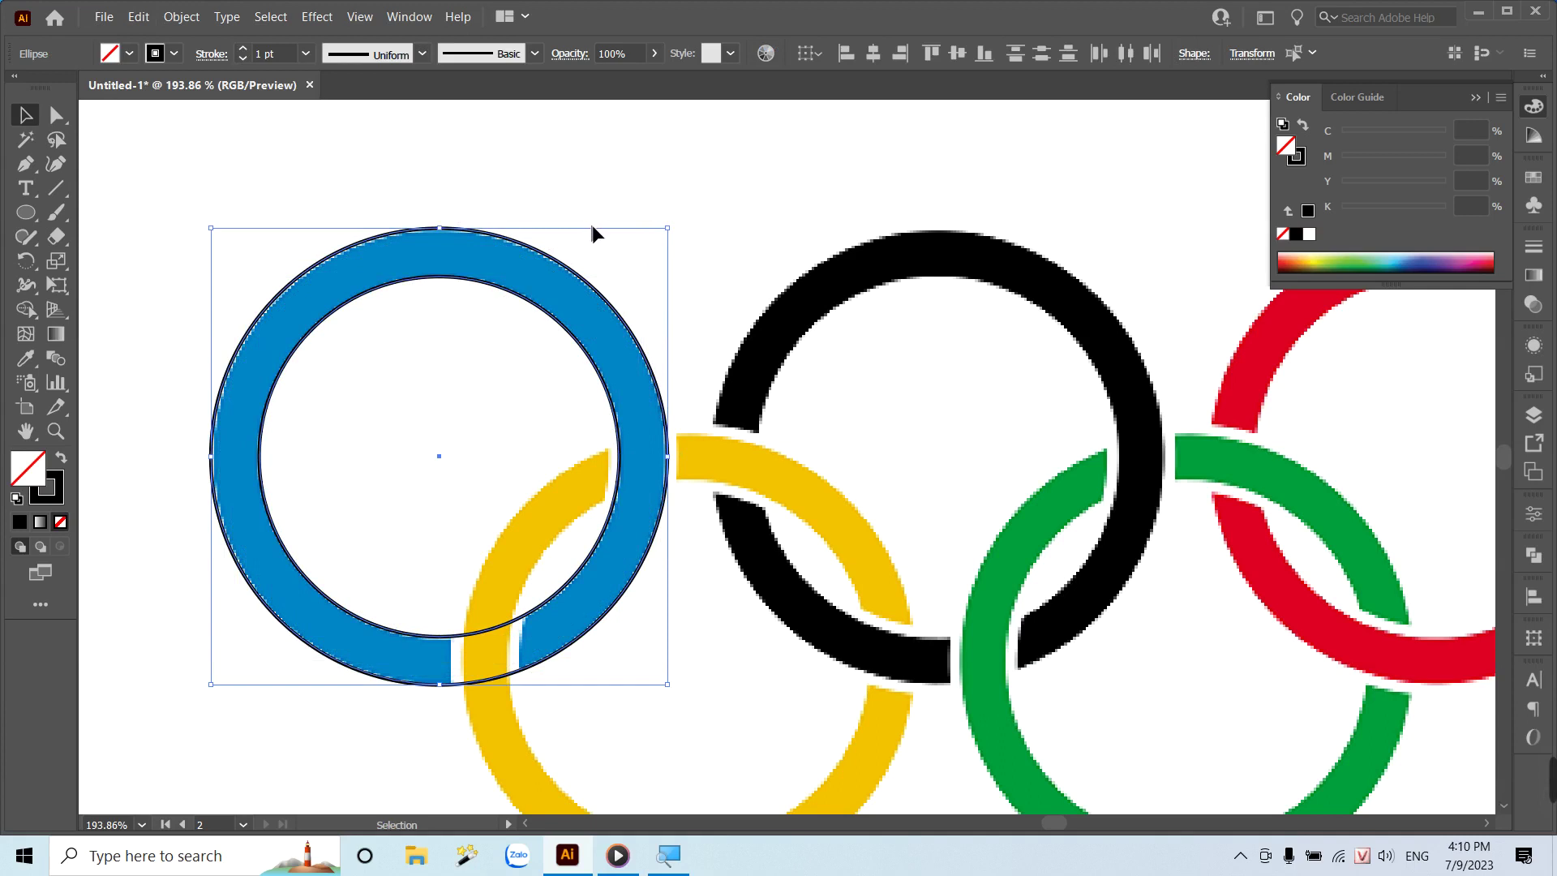
pyautogui.hotkey('ctrl', '-')
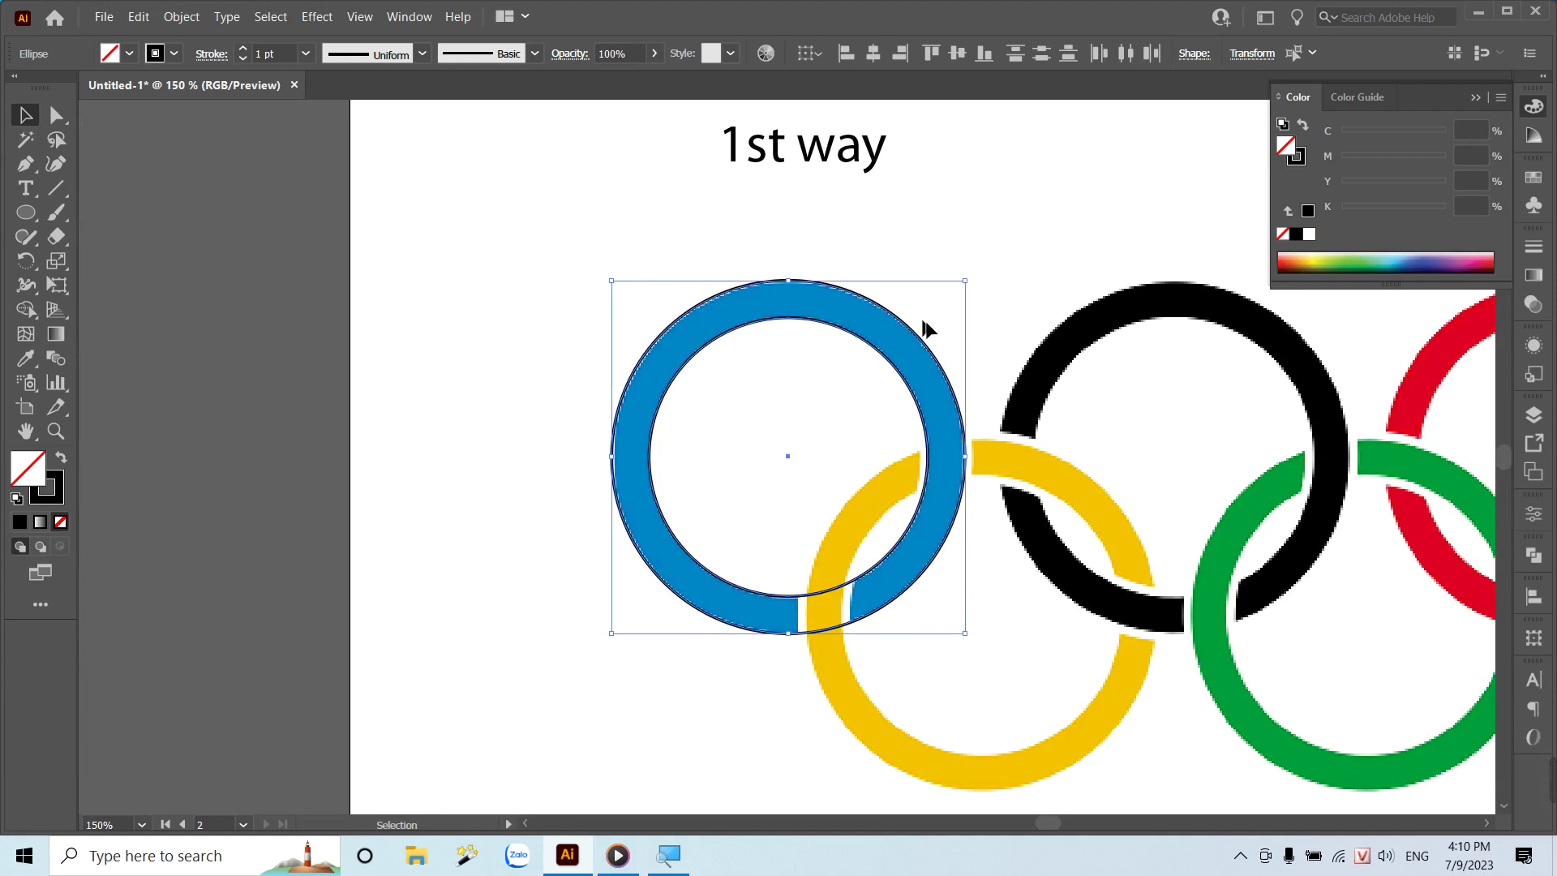
pyautogui.click(979, 264)
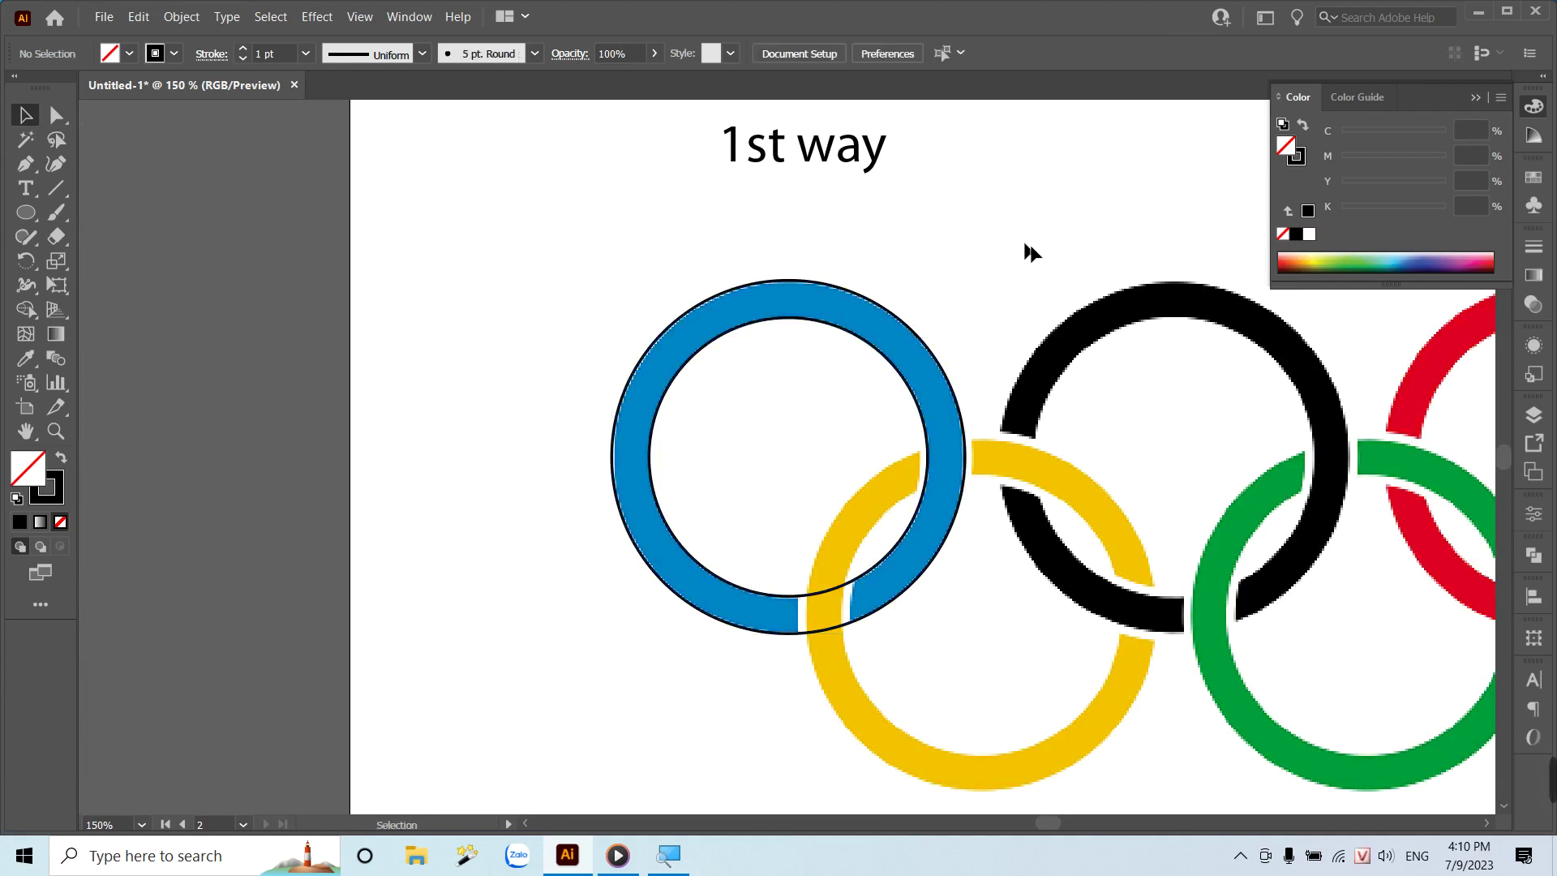
pyautogui.moveTo(1029, 250); pyautogui.dragTo(869, 245)
pyautogui.click(629, 328)
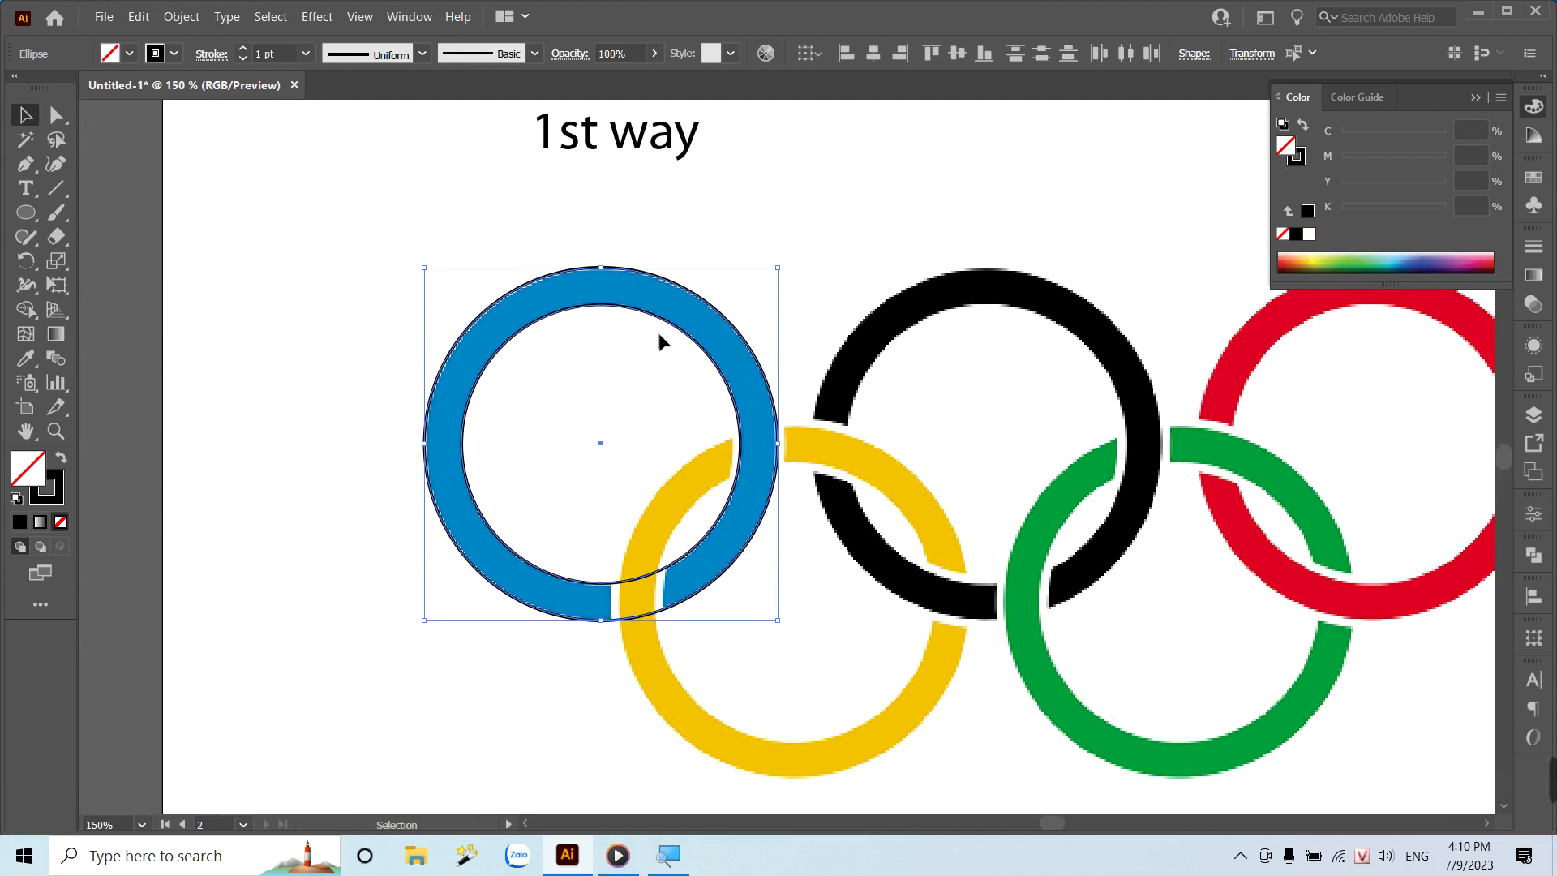
pyautogui.click(817, 233)
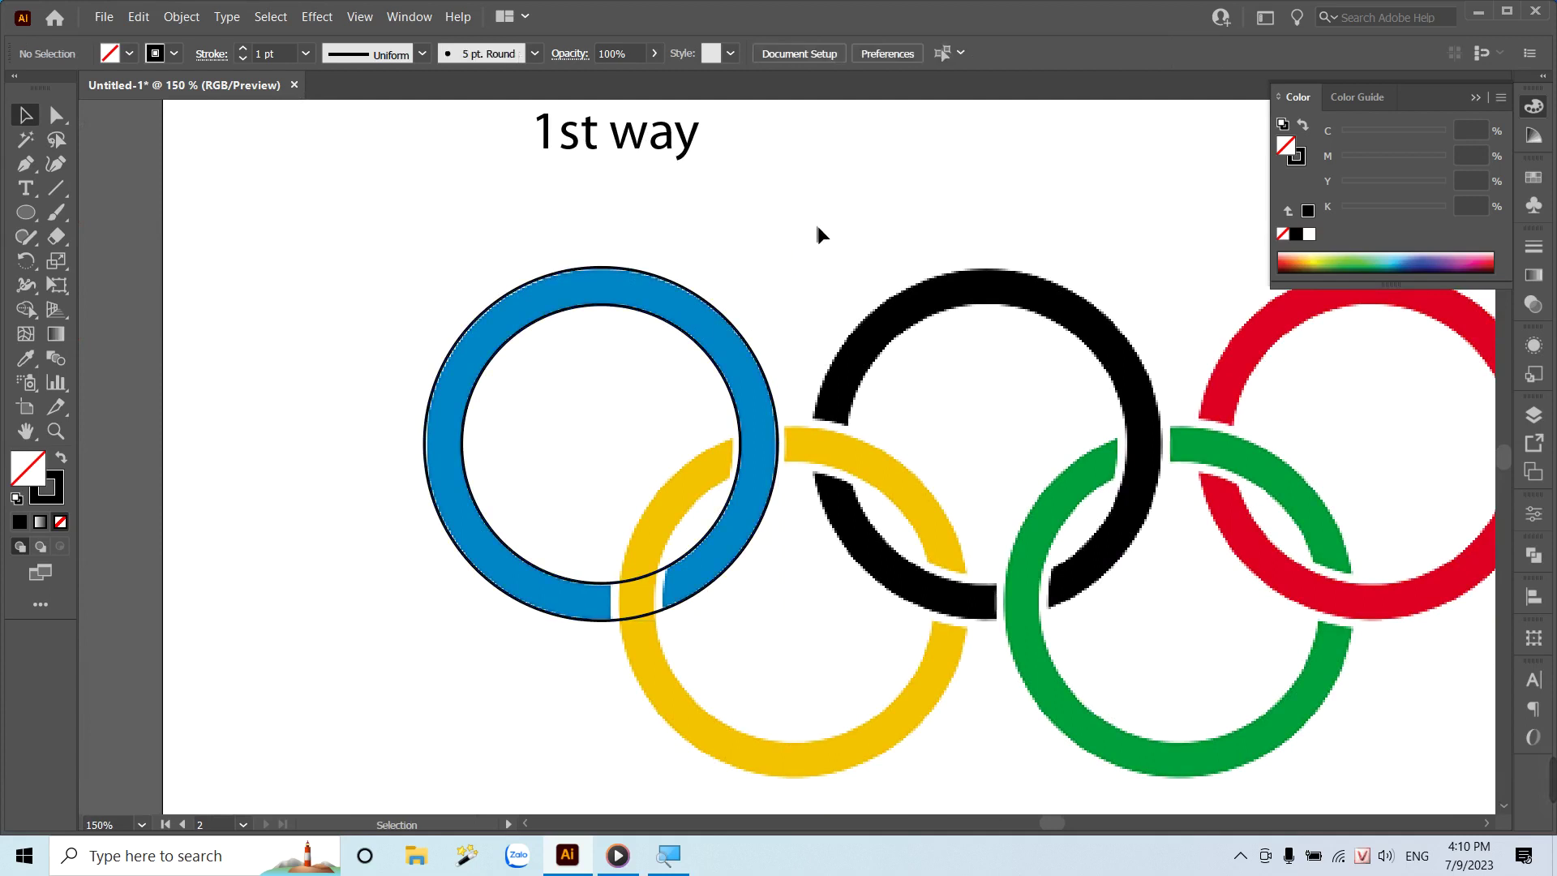
# Paste a copy of the outer circle in front and enlarge it to 54.5 mm.
pyautogui.moveTo(766, 243)
pyautogui.mouseDown()
pyautogui.moveTo(683, 347)
pyautogui.moveTo(685, 374)
pyautogui.mouseUp()
pyautogui.click(811, 251)
pyautogui.moveTo(813, 250); pyautogui.dragTo(727, 328)
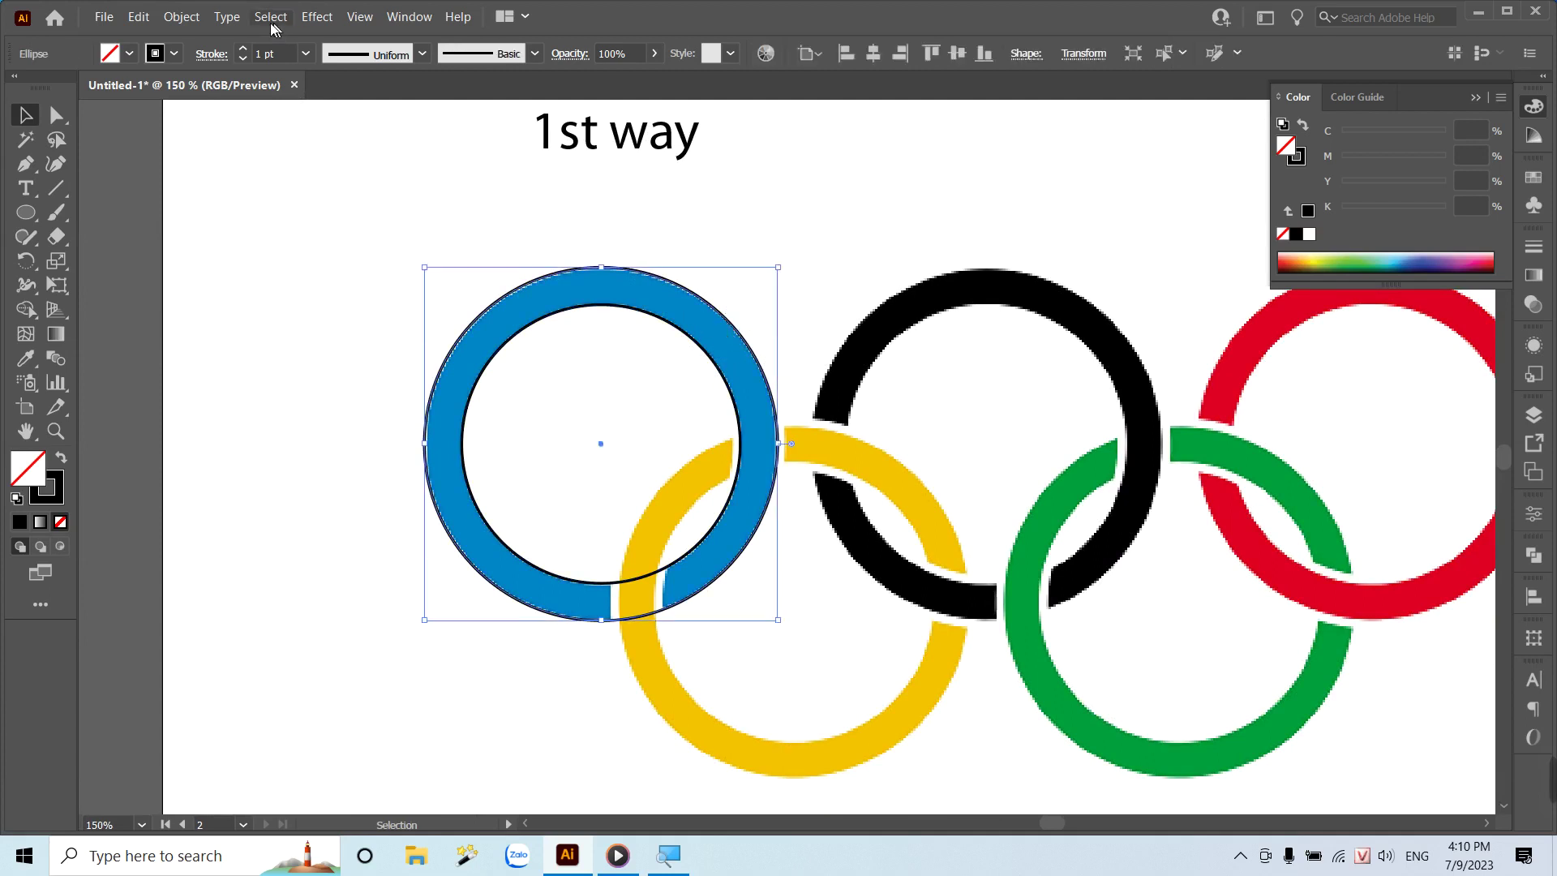
pyautogui.click(182, 20)
pyautogui.moveTo(138, 17)
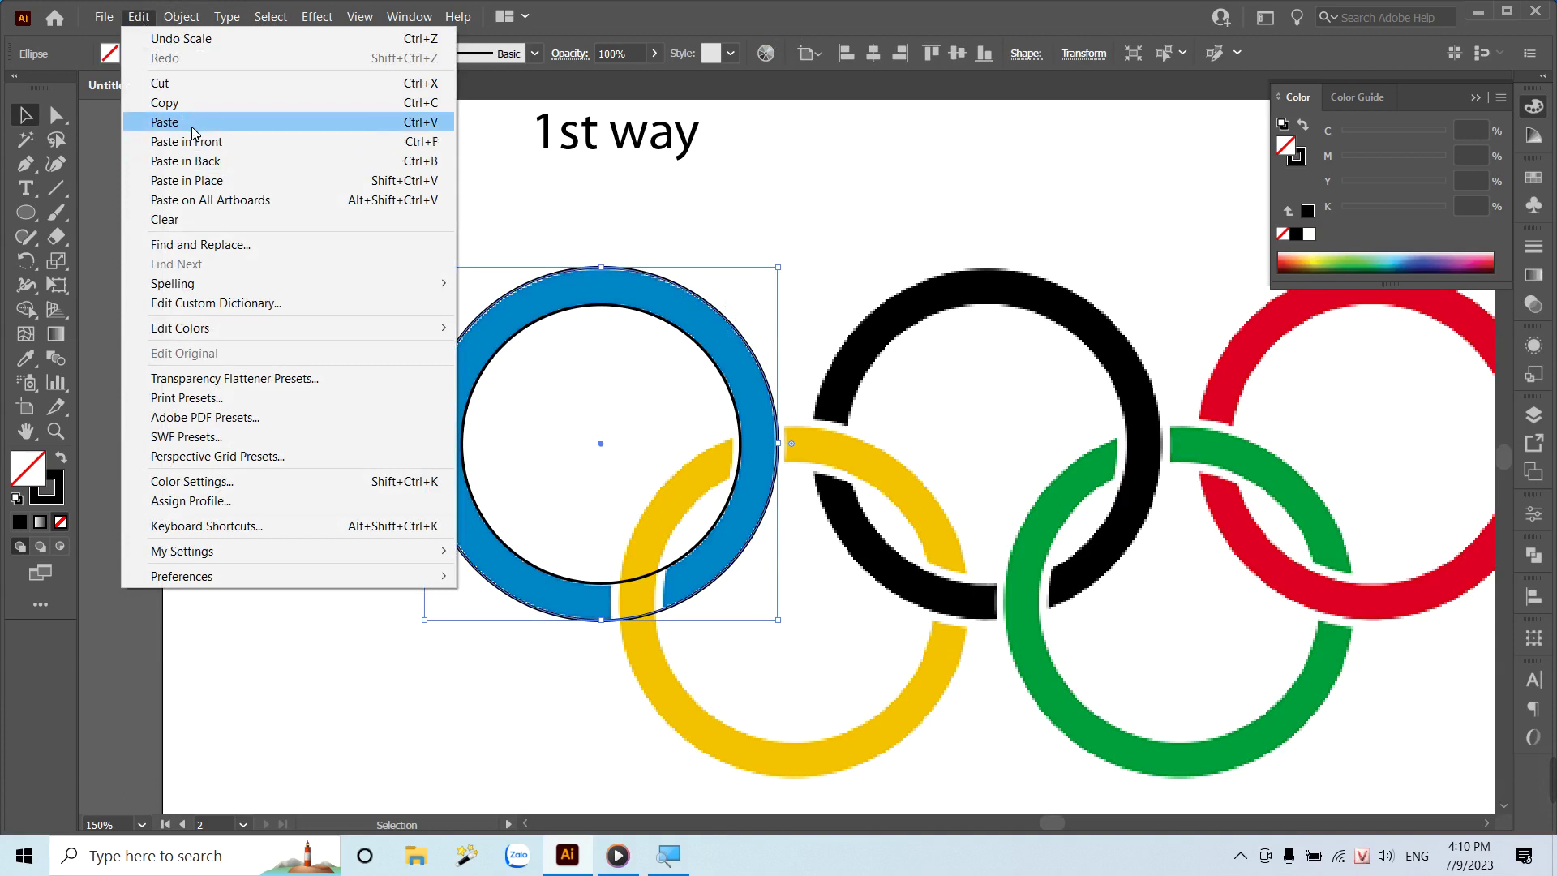
pyautogui.click(195, 142)
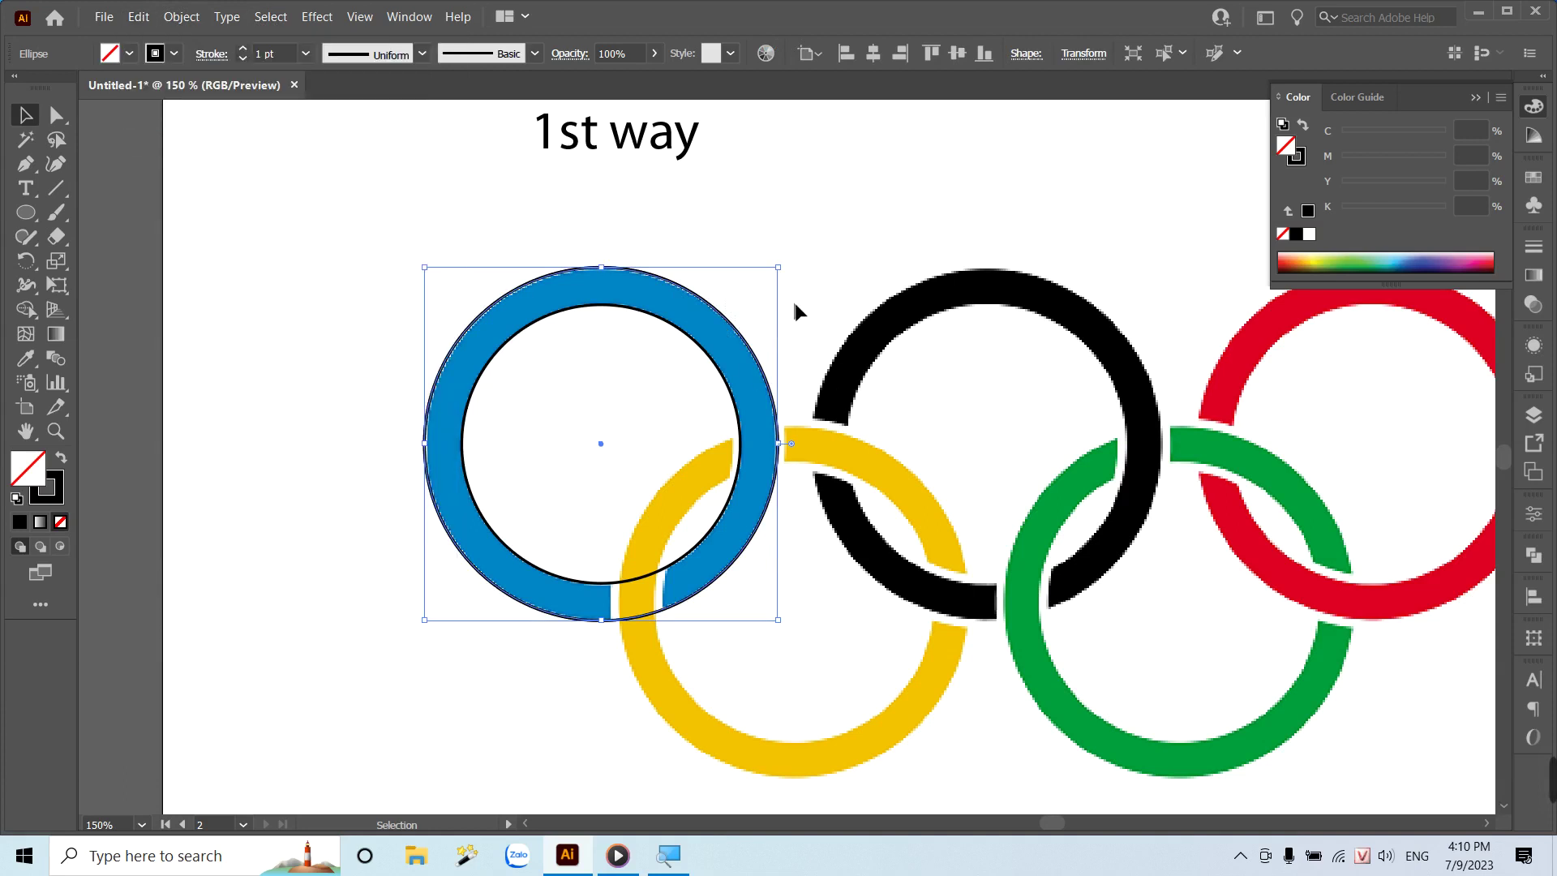
pyautogui.moveTo(779, 268); pyautogui.dragTo(791, 266)
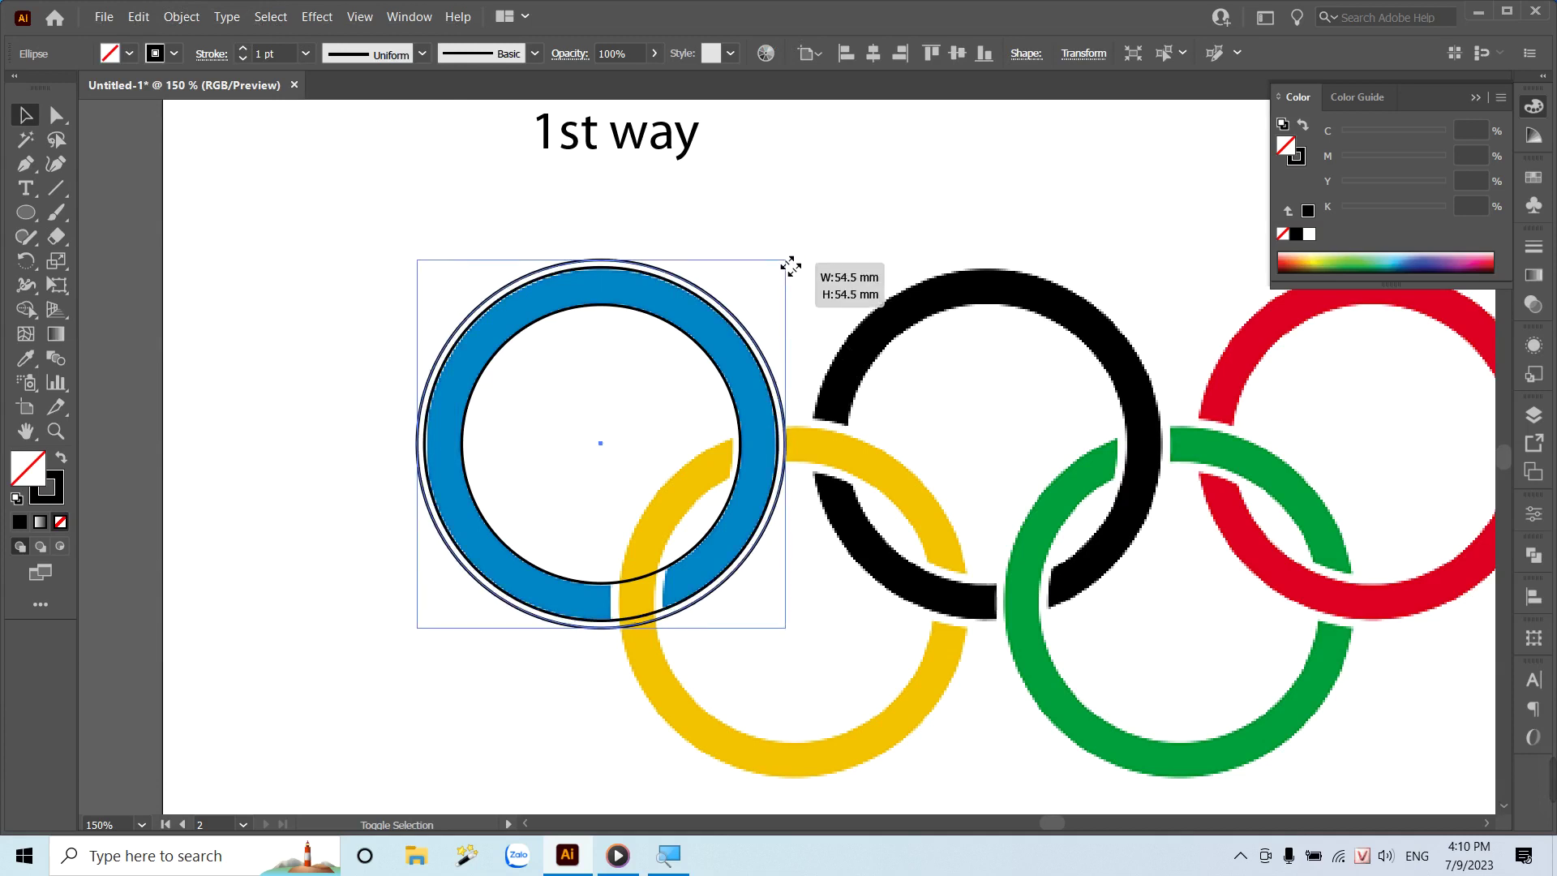
pyautogui.click(709, 313)
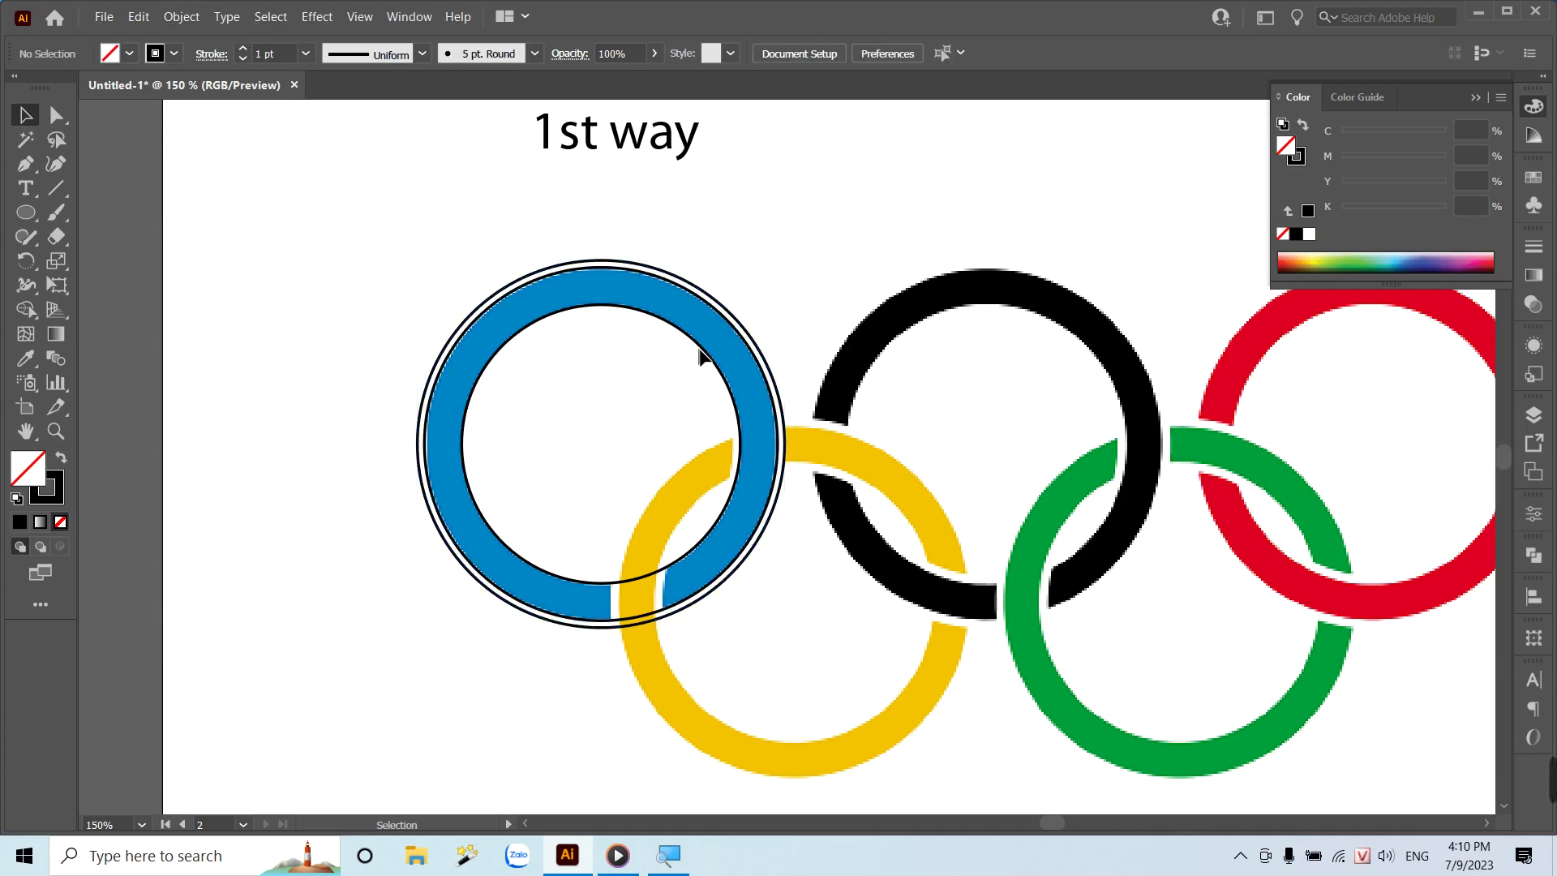
# Paste a copy of the inner circle in front and shrink it to 39.5 mm.
pyautogui.click(702, 355)
pyautogui.click(180, 17)
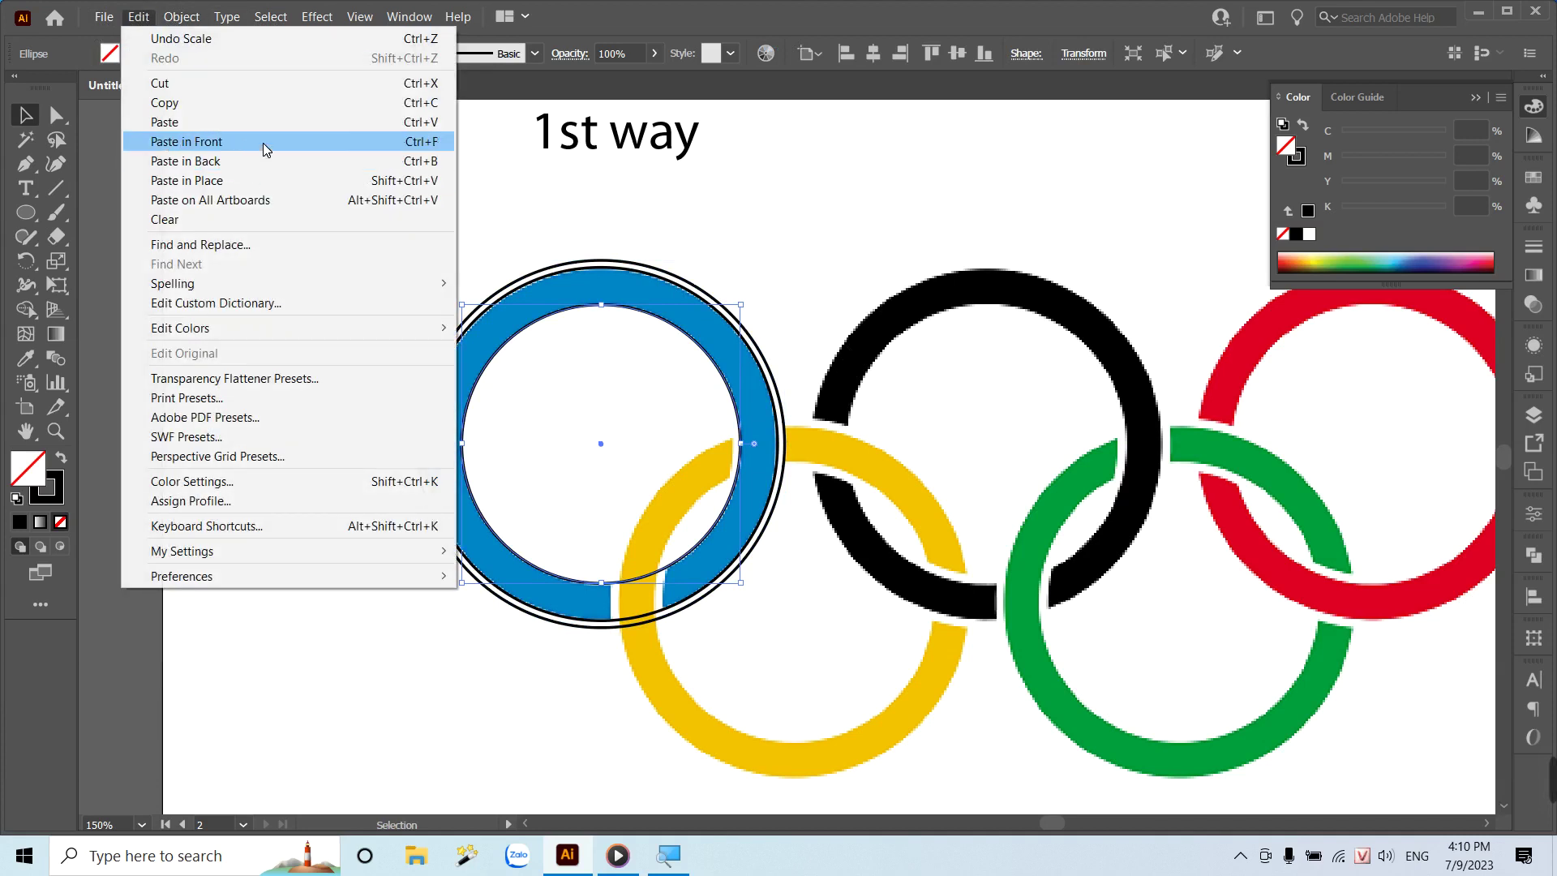
pyautogui.click(263, 143)
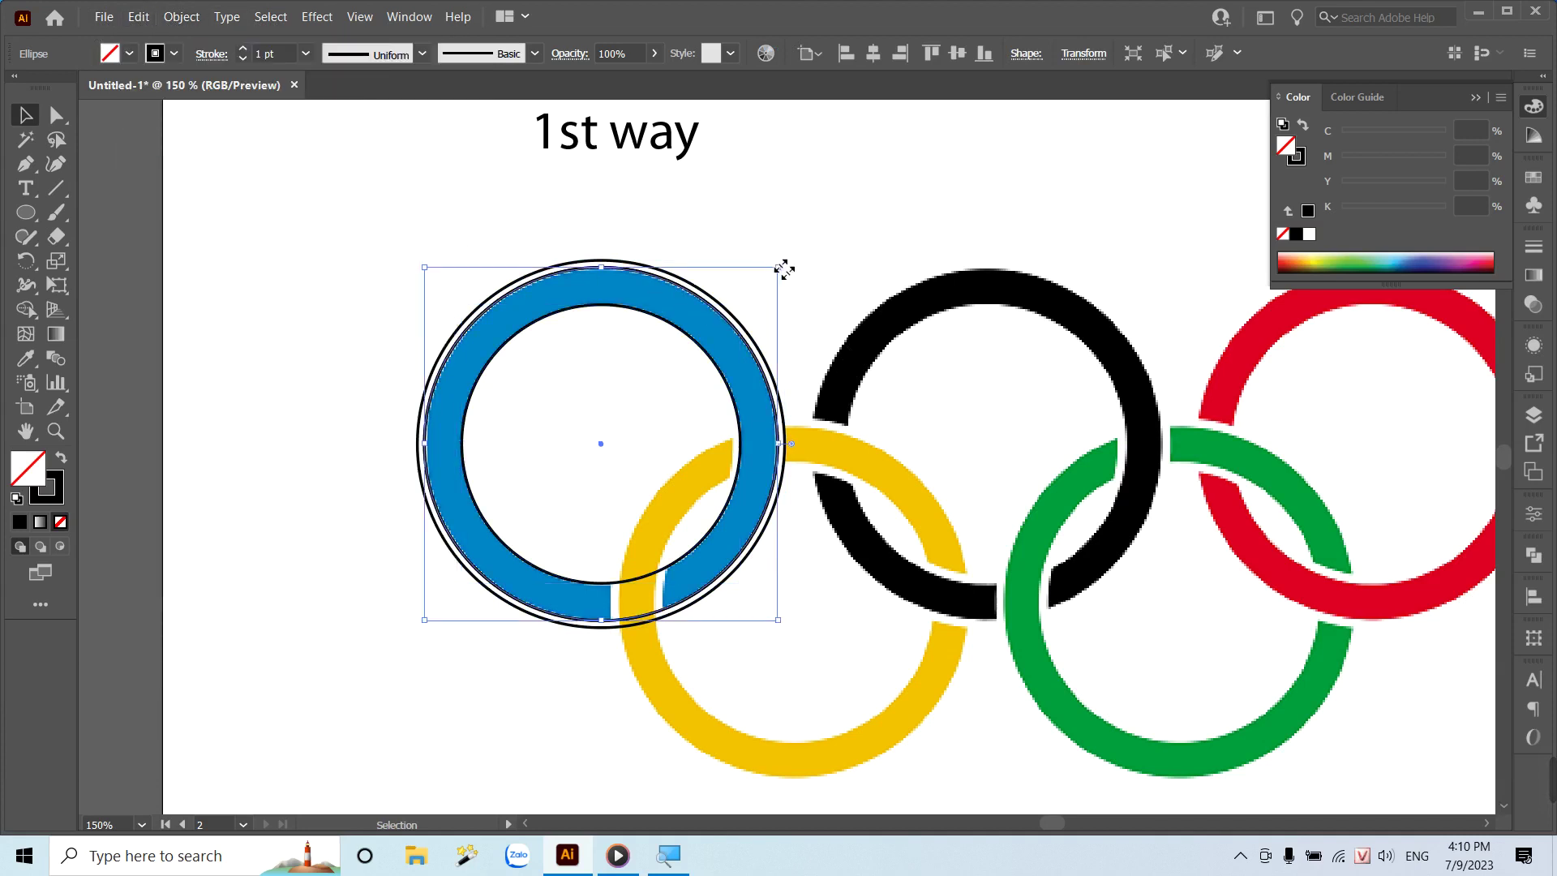
pyautogui.moveTo(784, 270); pyautogui.dragTo(747, 314)
pyautogui.click(811, 277)
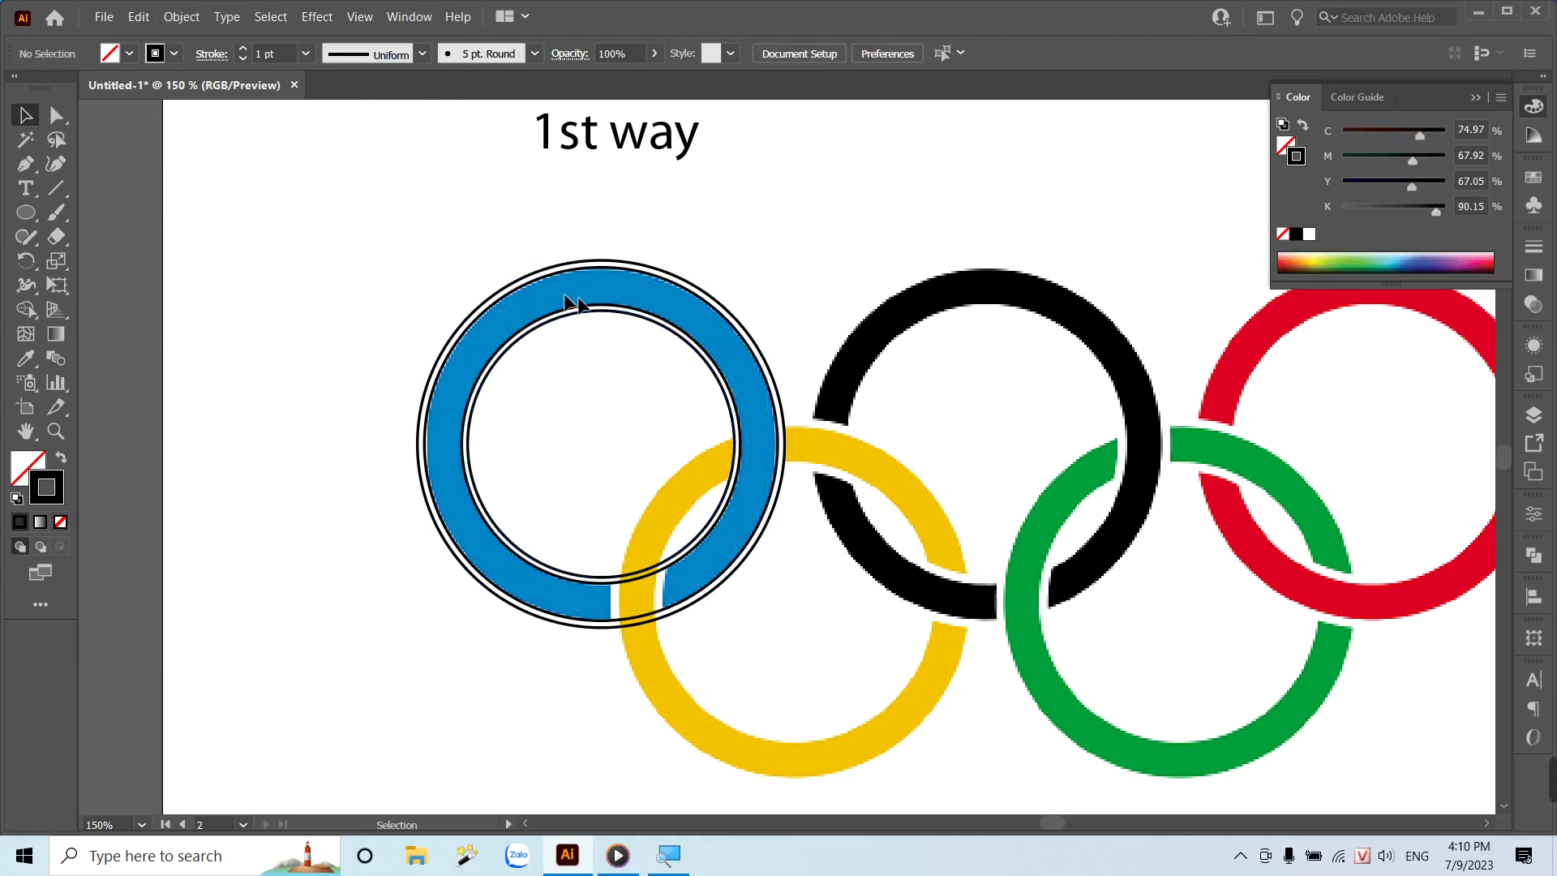
# Zoom in on the blue ring and select its outer and inner edge circles.
pyautogui.press('z')
pyautogui.moveTo(820, 355)
pyautogui.mouseDown()
pyautogui.moveTo(766, 483)
pyautogui.moveTo(798, 560)
pyautogui.mouseUp()
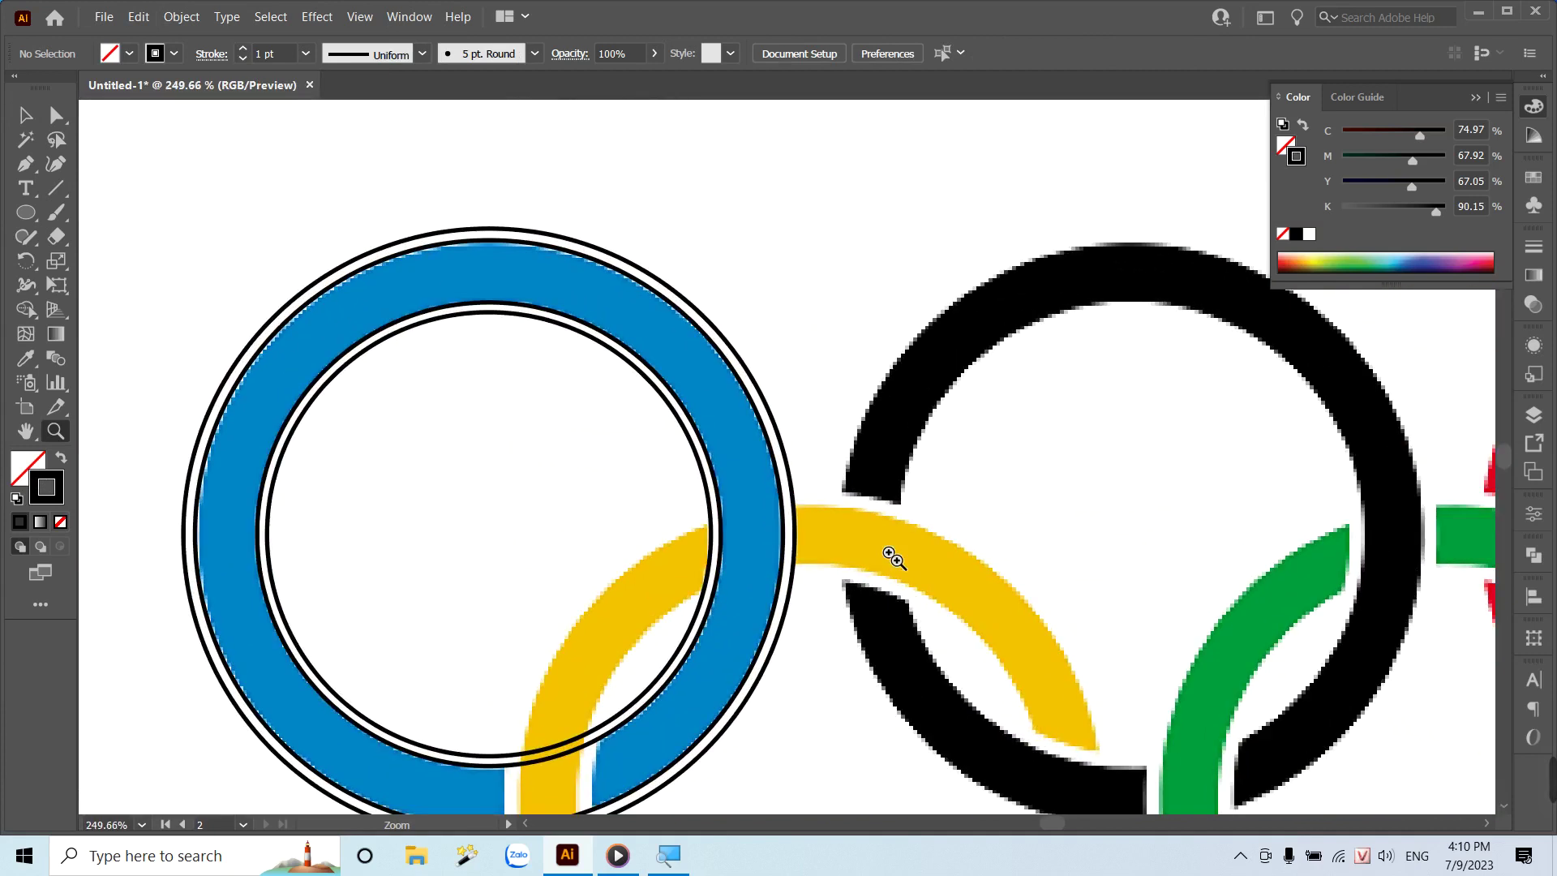
pyautogui.moveTo(797, 560); pyautogui.dragTo(846, 592)
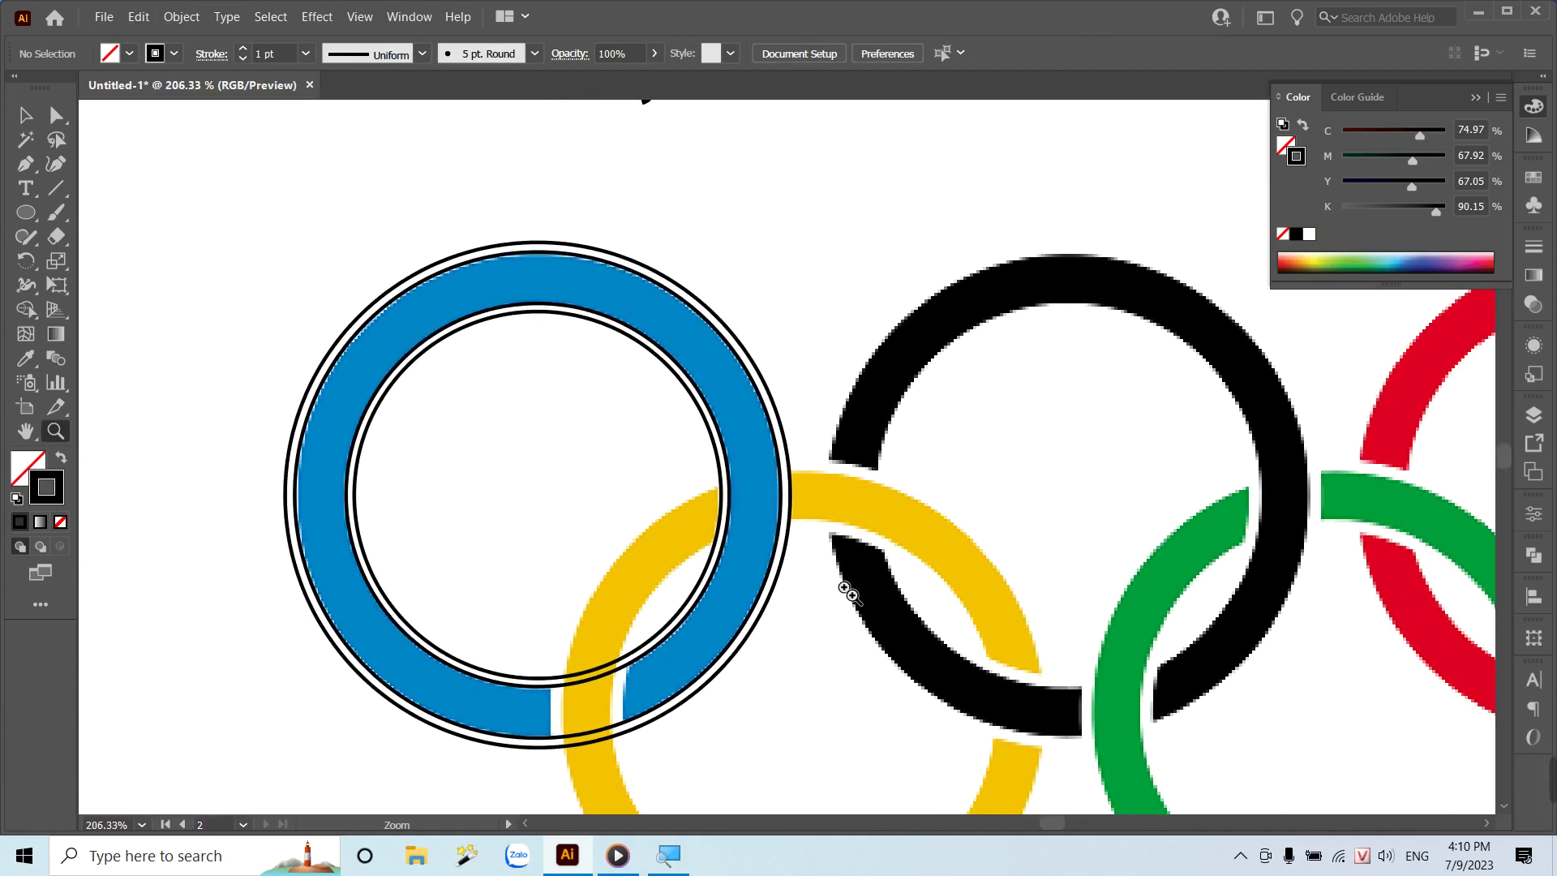
pyautogui.press('v')
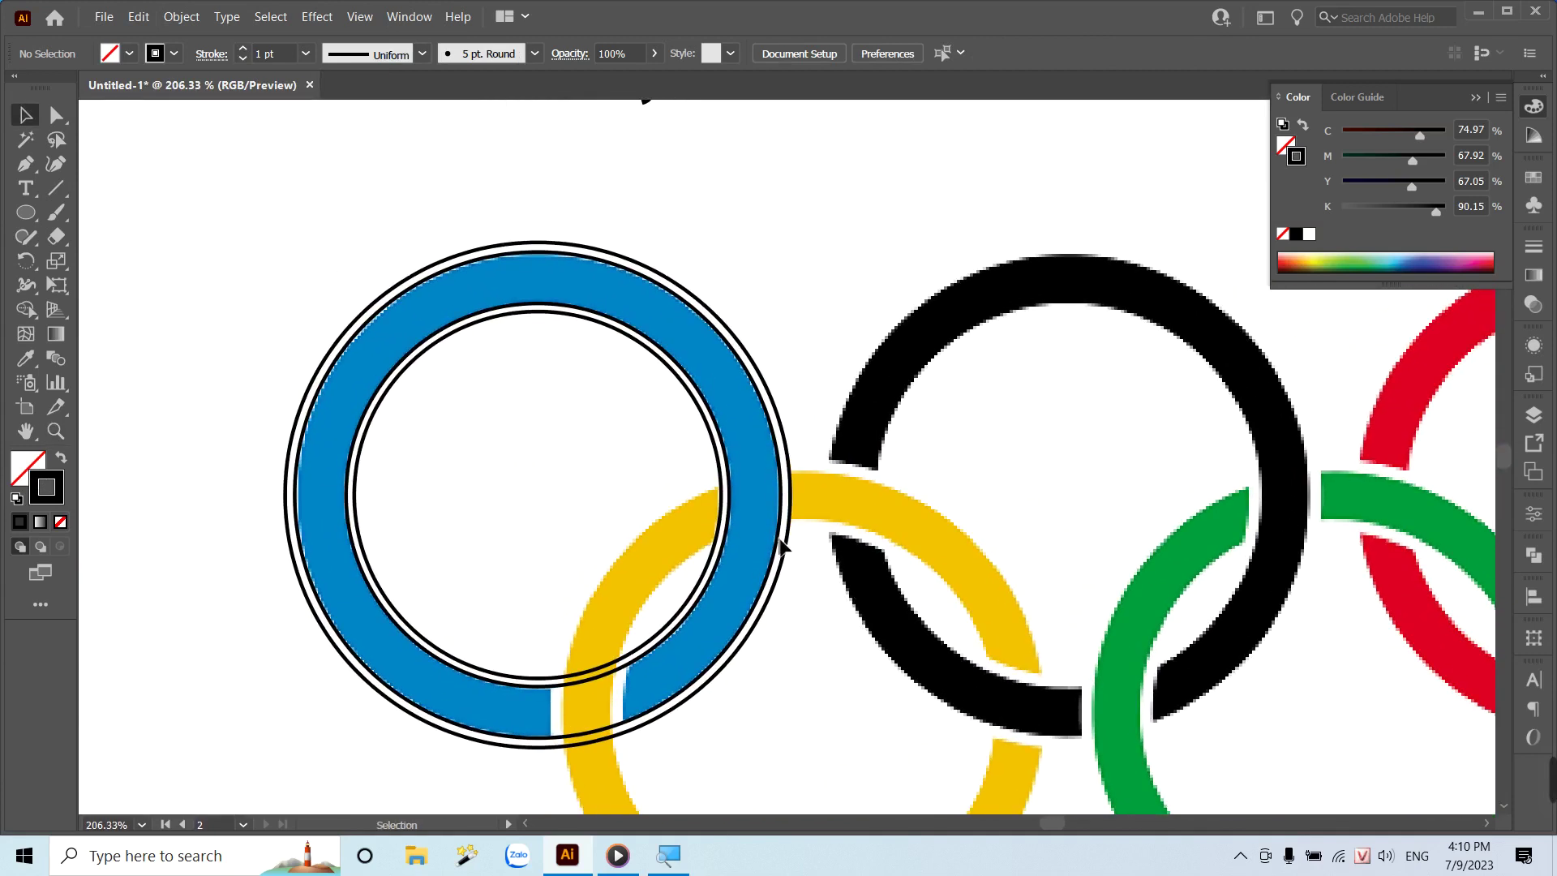
pyautogui.click(780, 542)
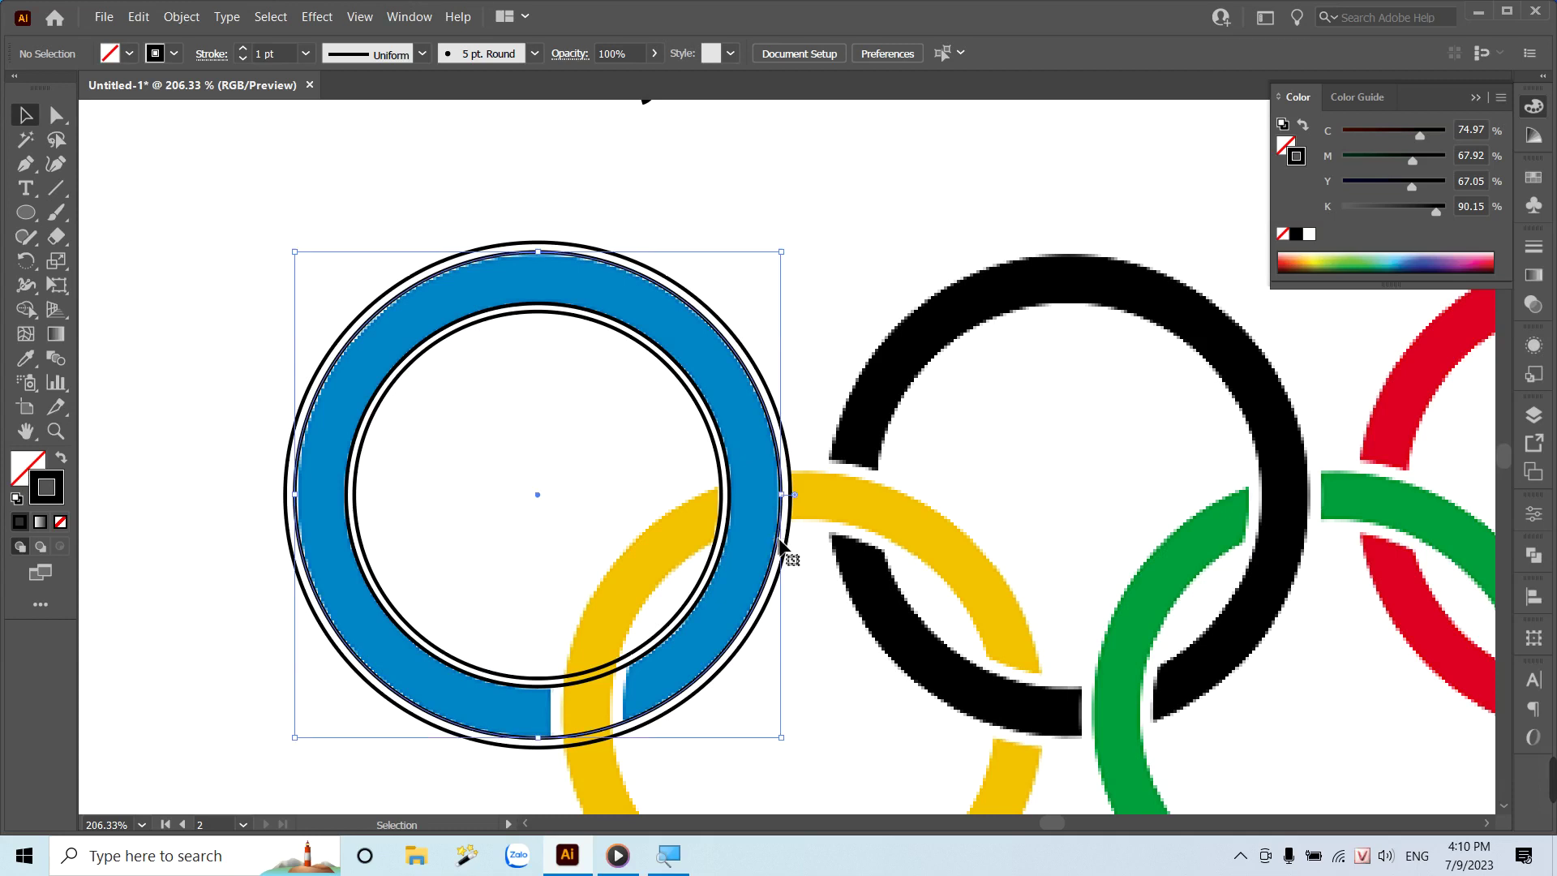
pyautogui.keyDown('shift'); pyautogui.click(727, 536); pyautogui.keyUp('shift')
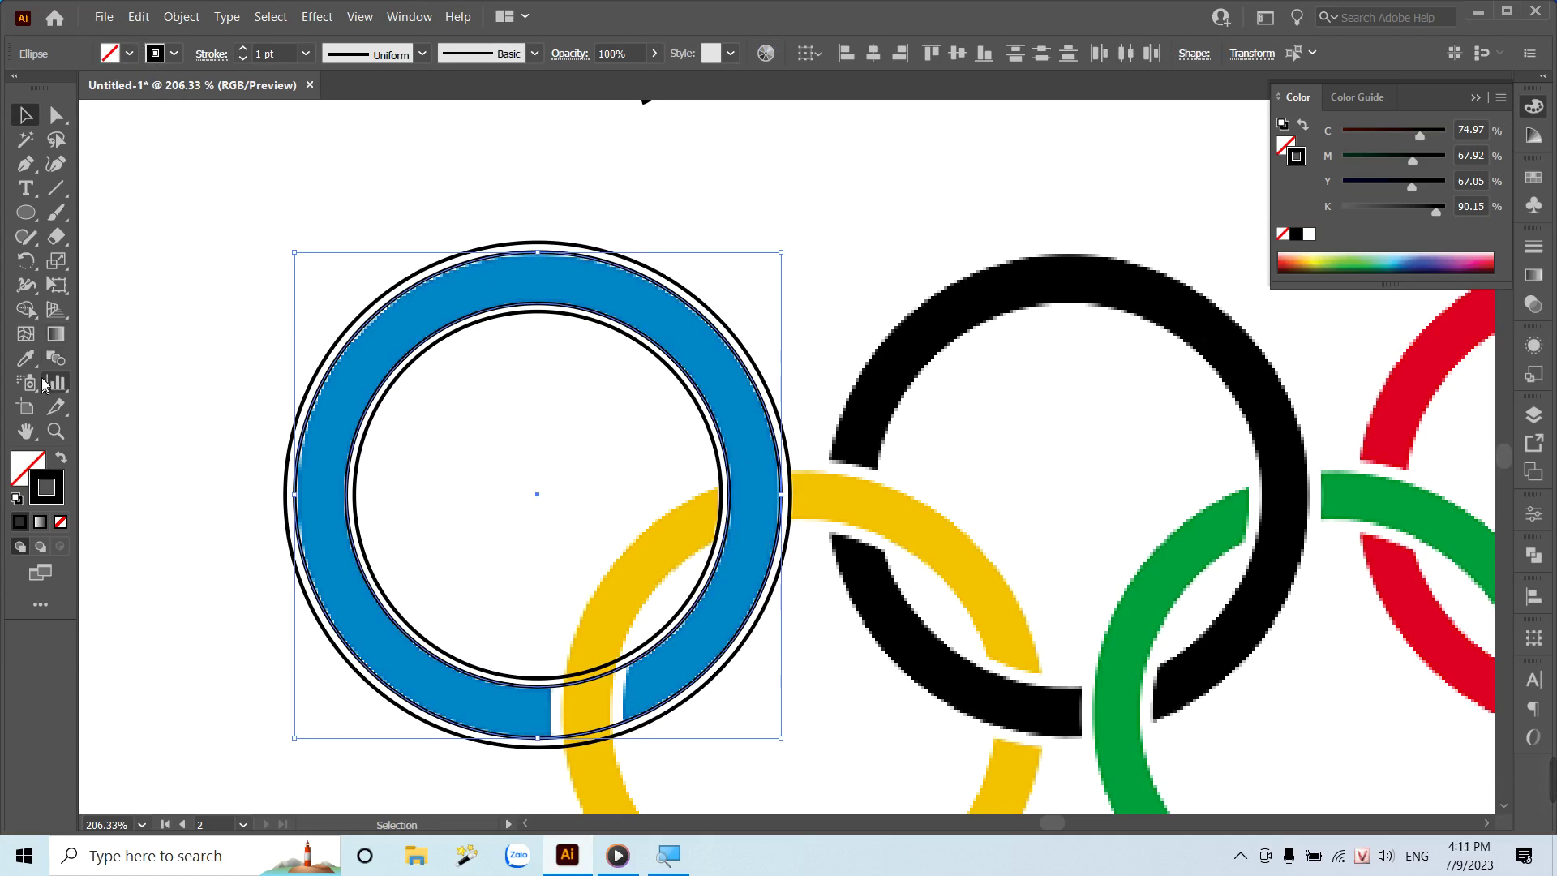
# Merge the band between the edge circles into one shape with the Shape Builder Tool.
pyautogui.moveTo(26, 309); pyautogui.dragTo(175, 319)
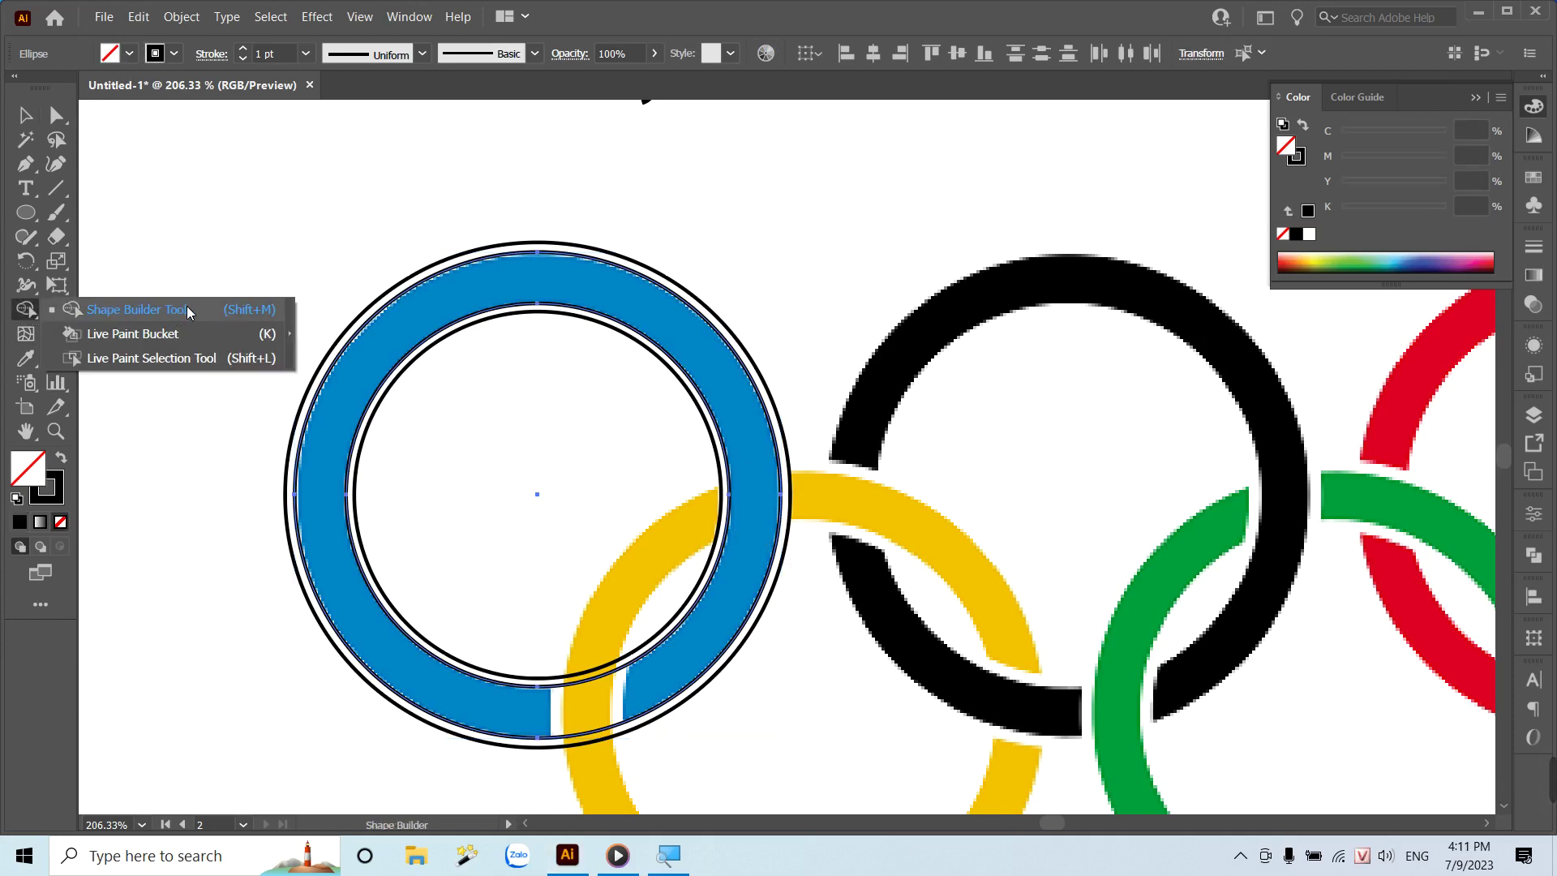
pyautogui.click(187, 313)
pyautogui.click(392, 349)
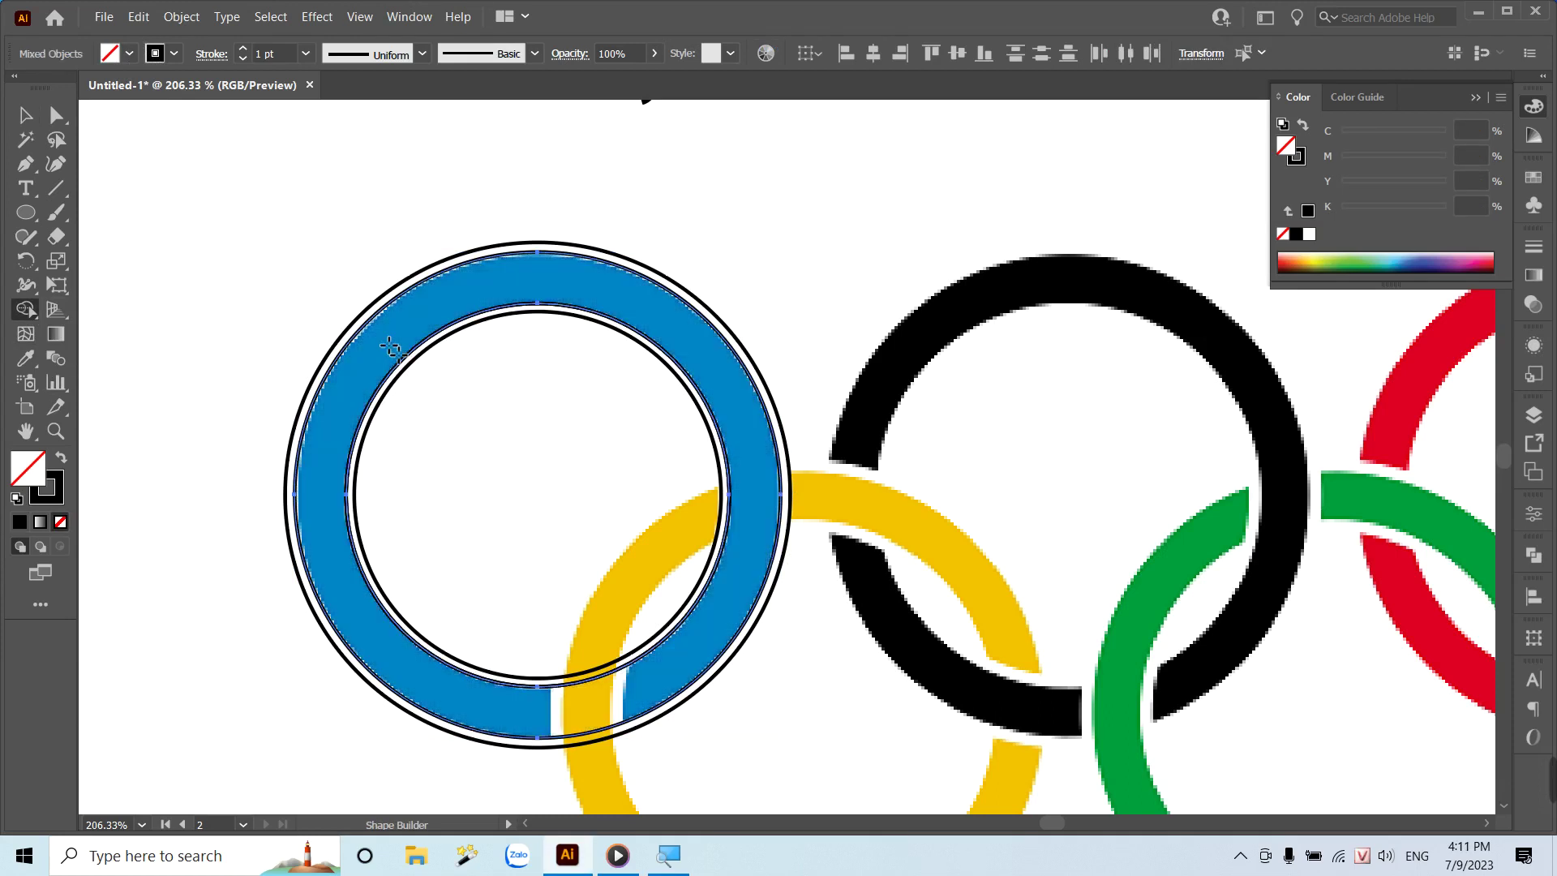
pyautogui.press('v')
pyautogui.click(285, 233)
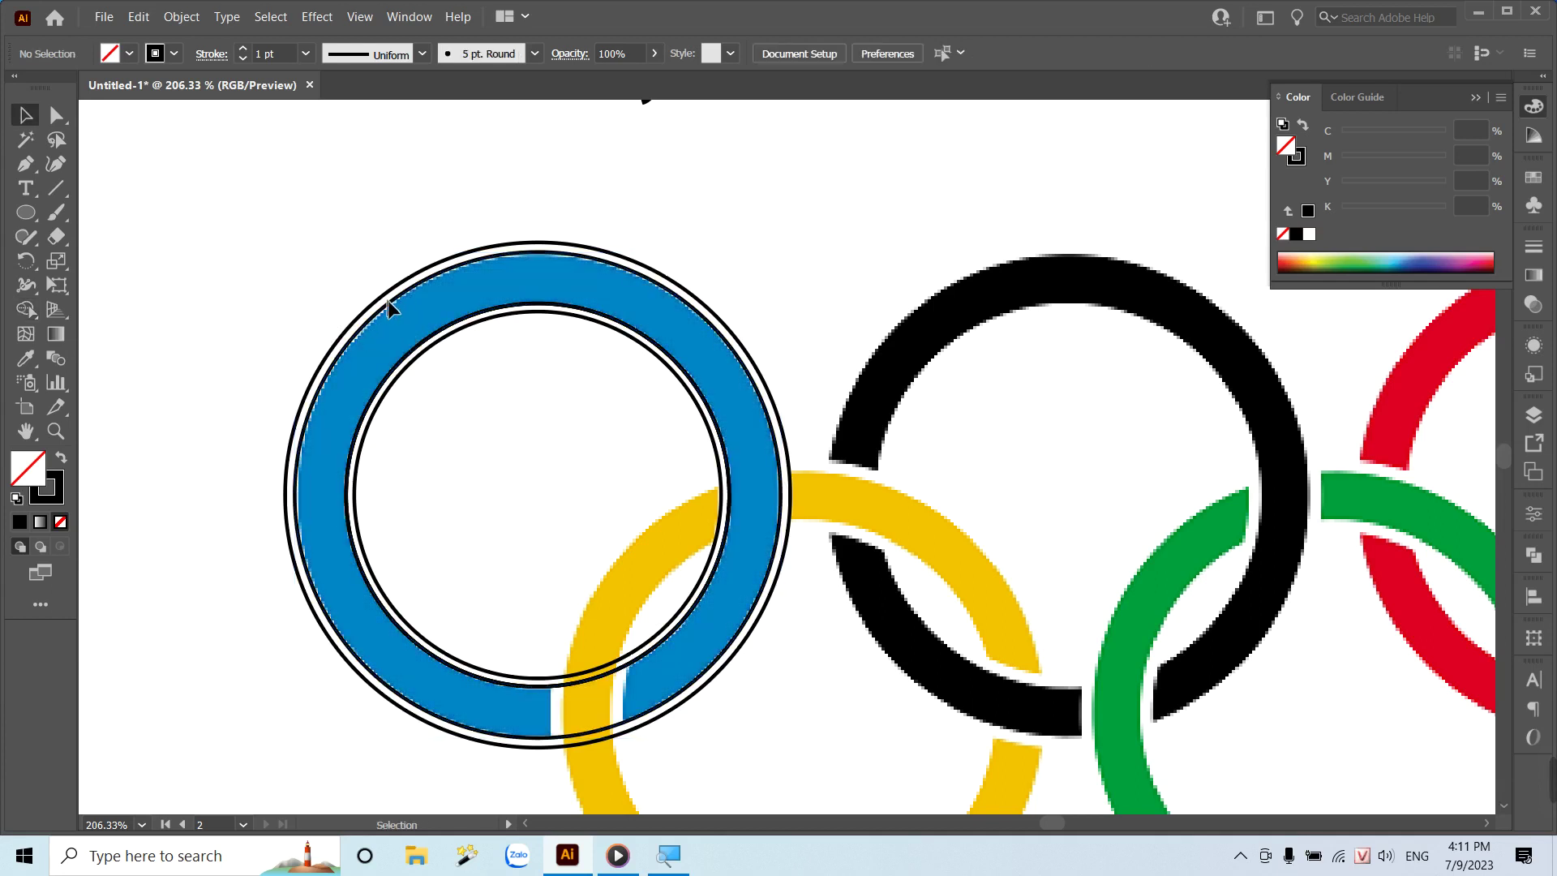
pyautogui.moveTo(409, 308)
pyautogui.mouseDown()
pyautogui.moveTo(392, 344)
pyautogui.moveTo(224, 387)
pyautogui.mouseUp()
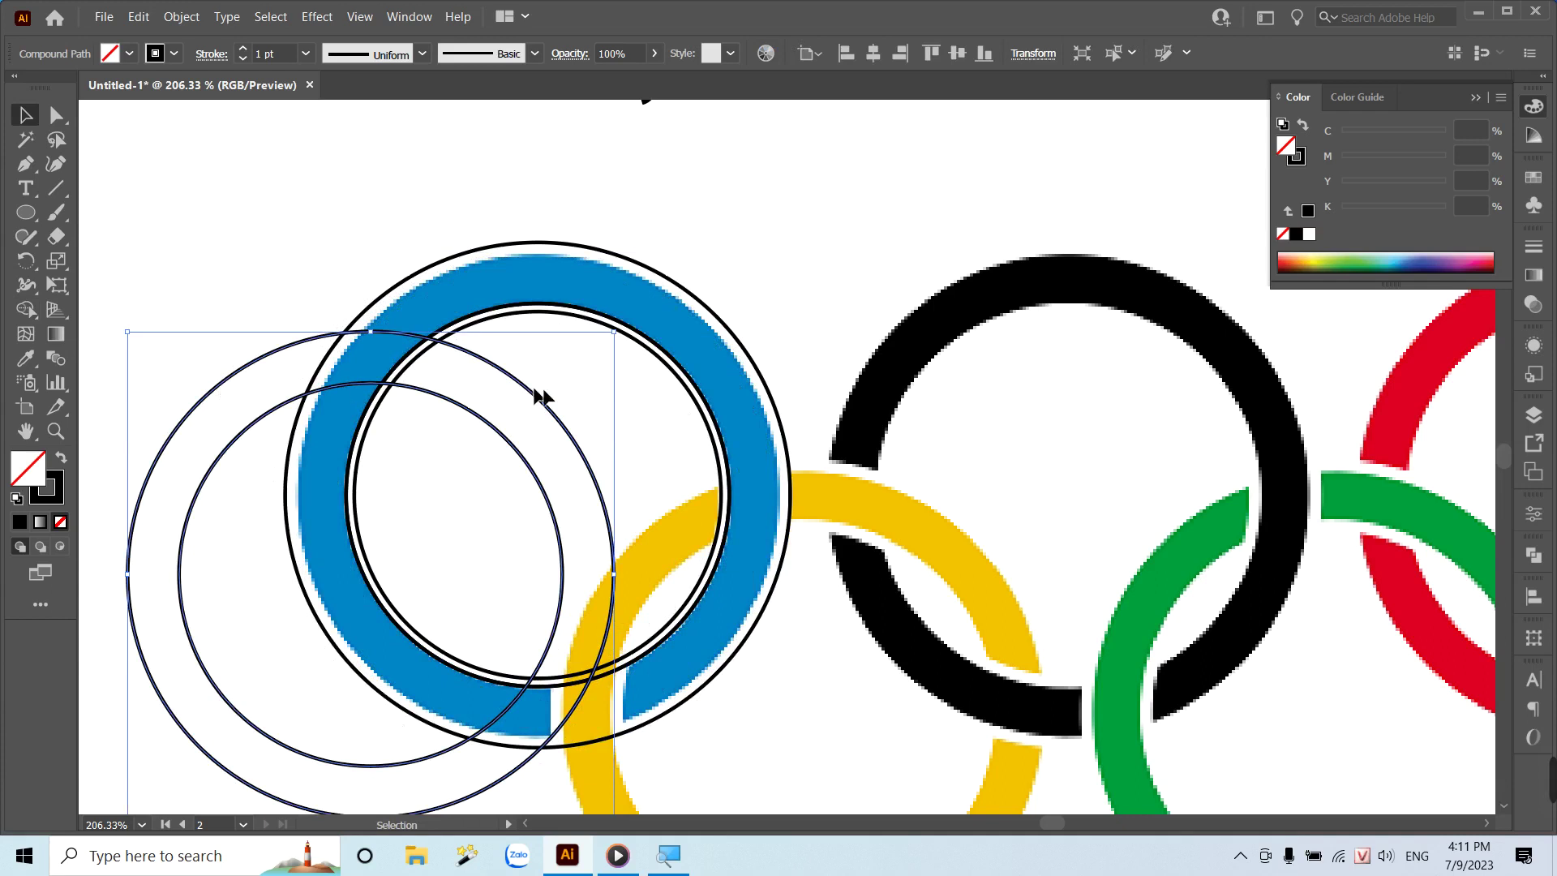
pyautogui.hotkey('ctrl', 'z')
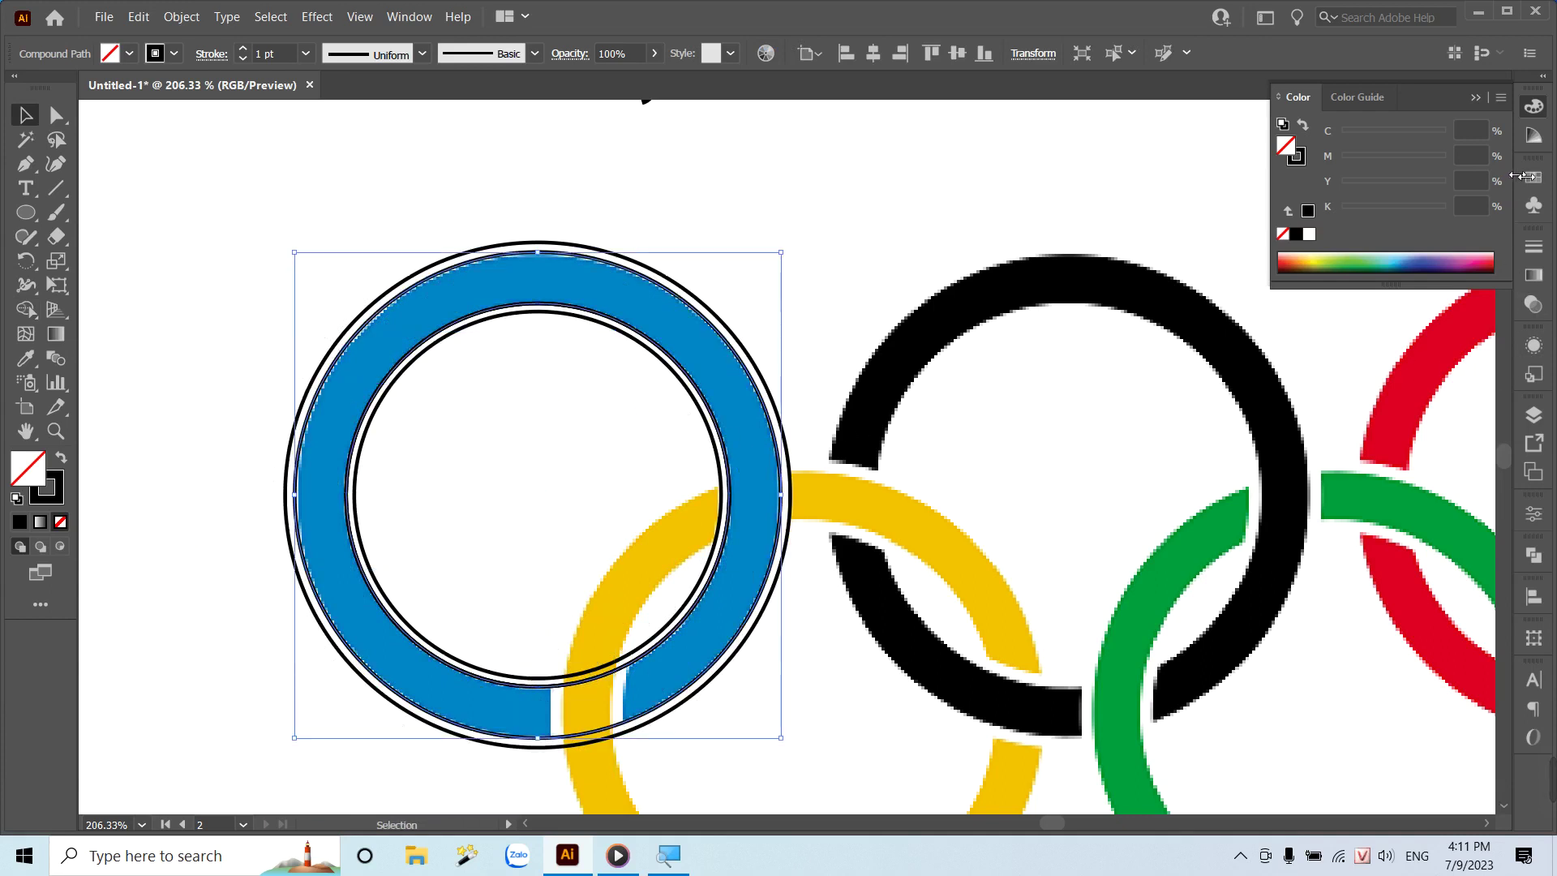
# Fill the merged ring shape with a green swatch.
pyautogui.click(1531, 176)
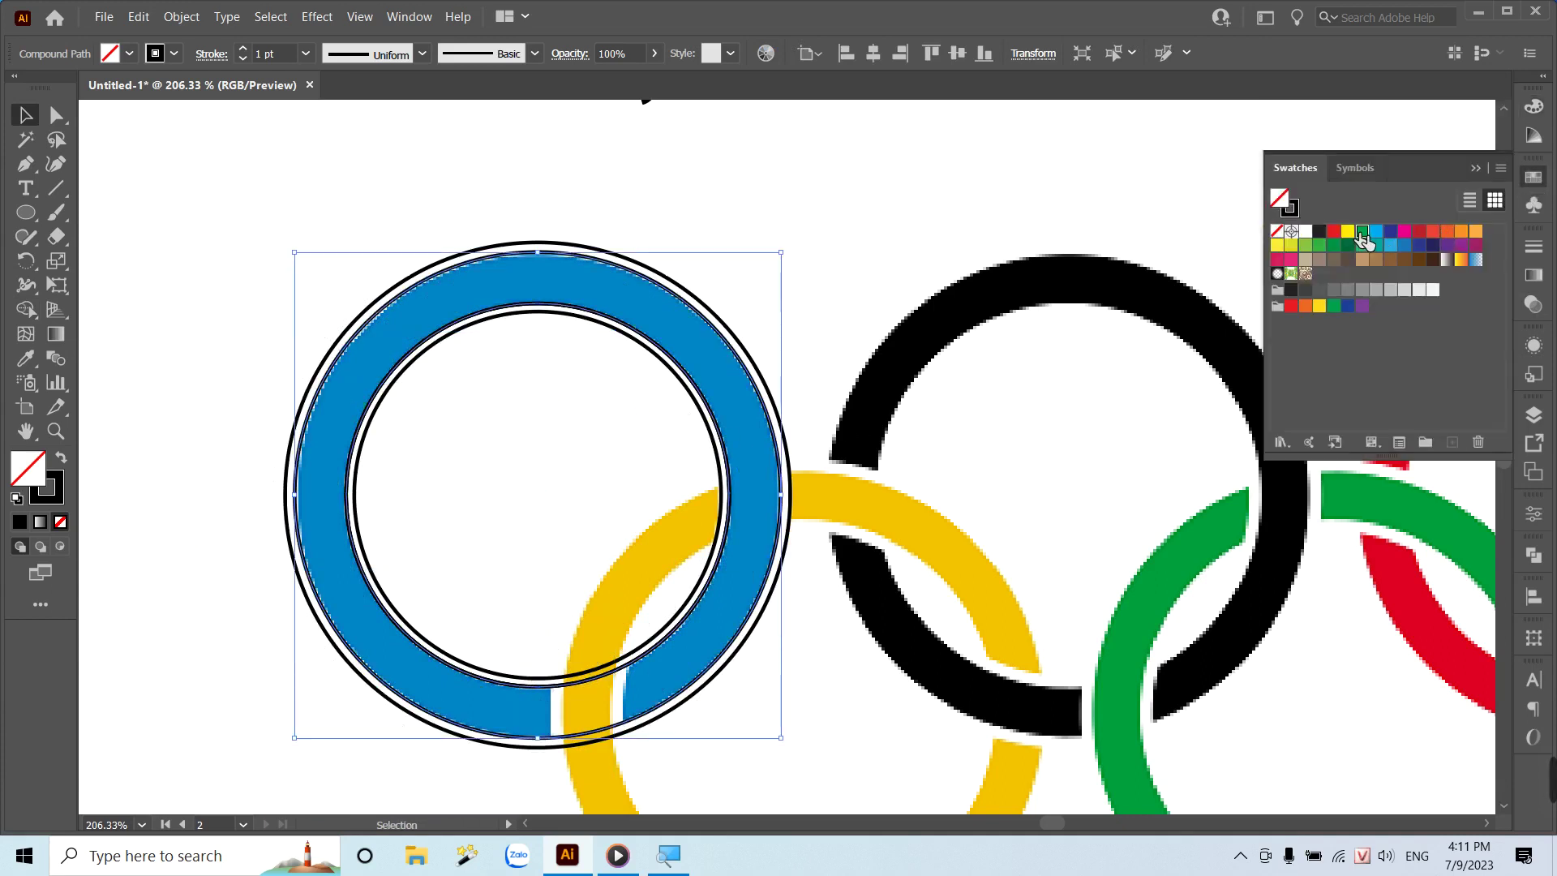
pyautogui.click(1362, 233)
pyautogui.click(817, 270)
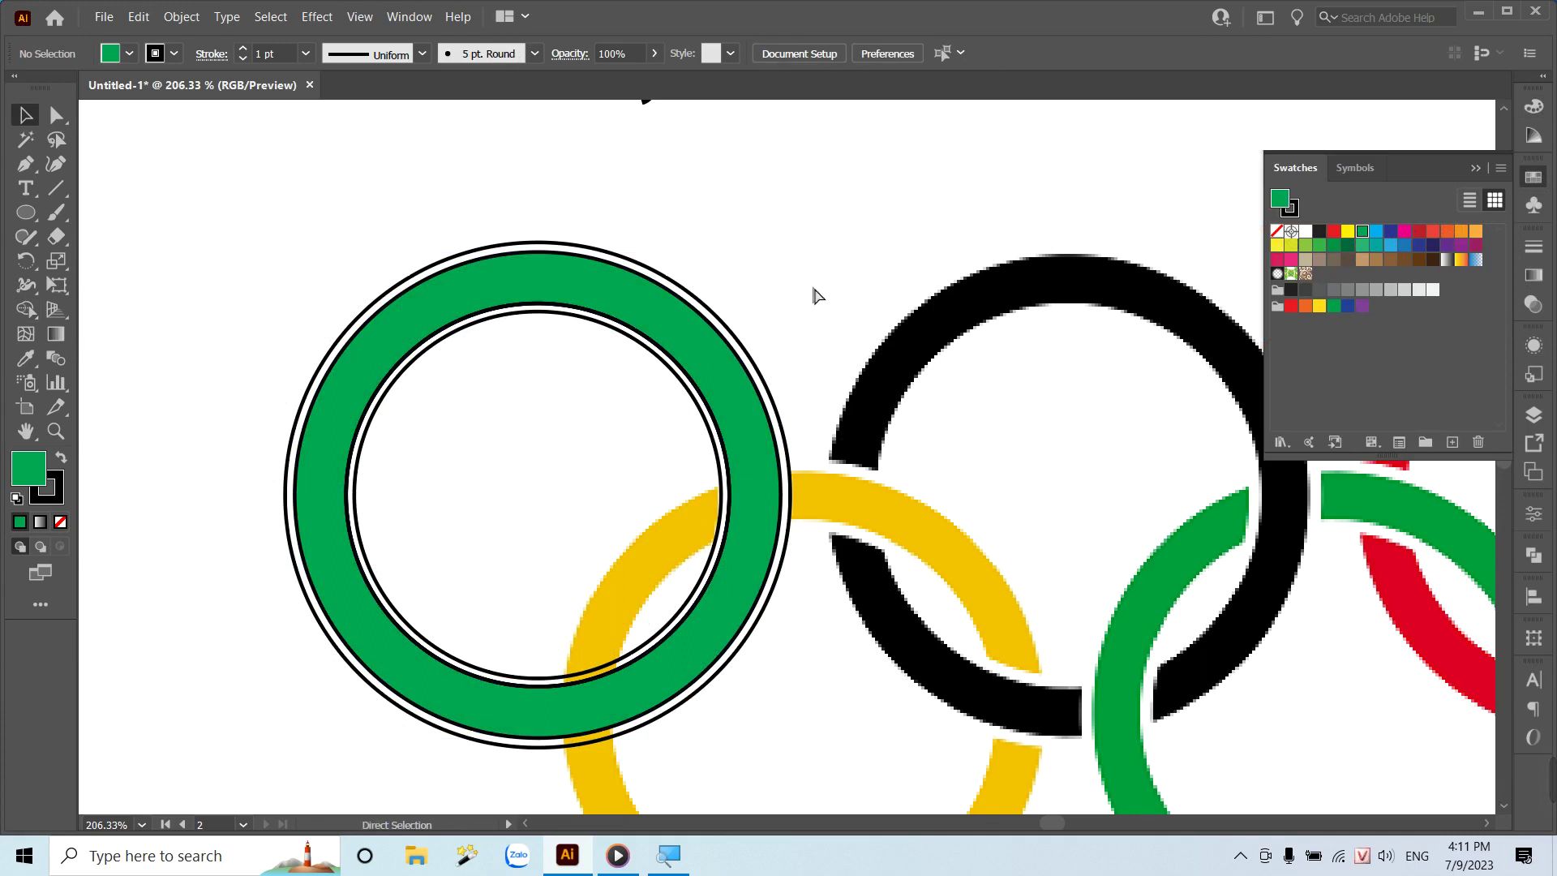
pyautogui.hotkey('ctrl', '1')
pyautogui.moveTo(783, 315); pyautogui.dragTo(702, 403)
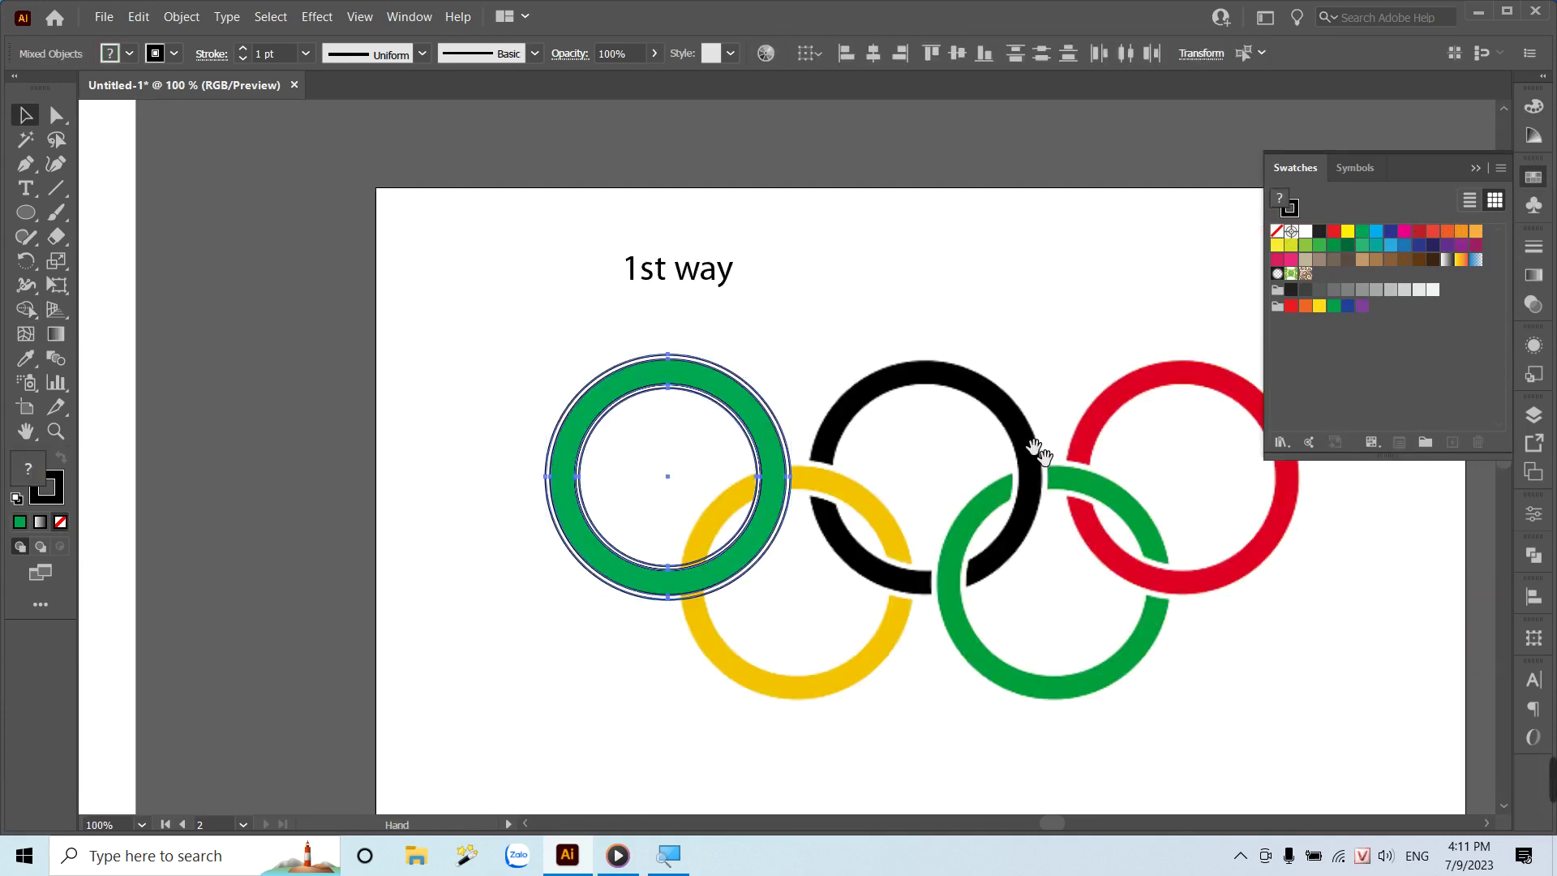
# Alt-drag a copy of the ring outline onto the black ring and set its fill to None.
pyautogui.moveTo(1026, 445); pyautogui.dragTo(863, 430)
pyautogui.moveTo(571, 403); pyautogui.dragTo(813, 416)
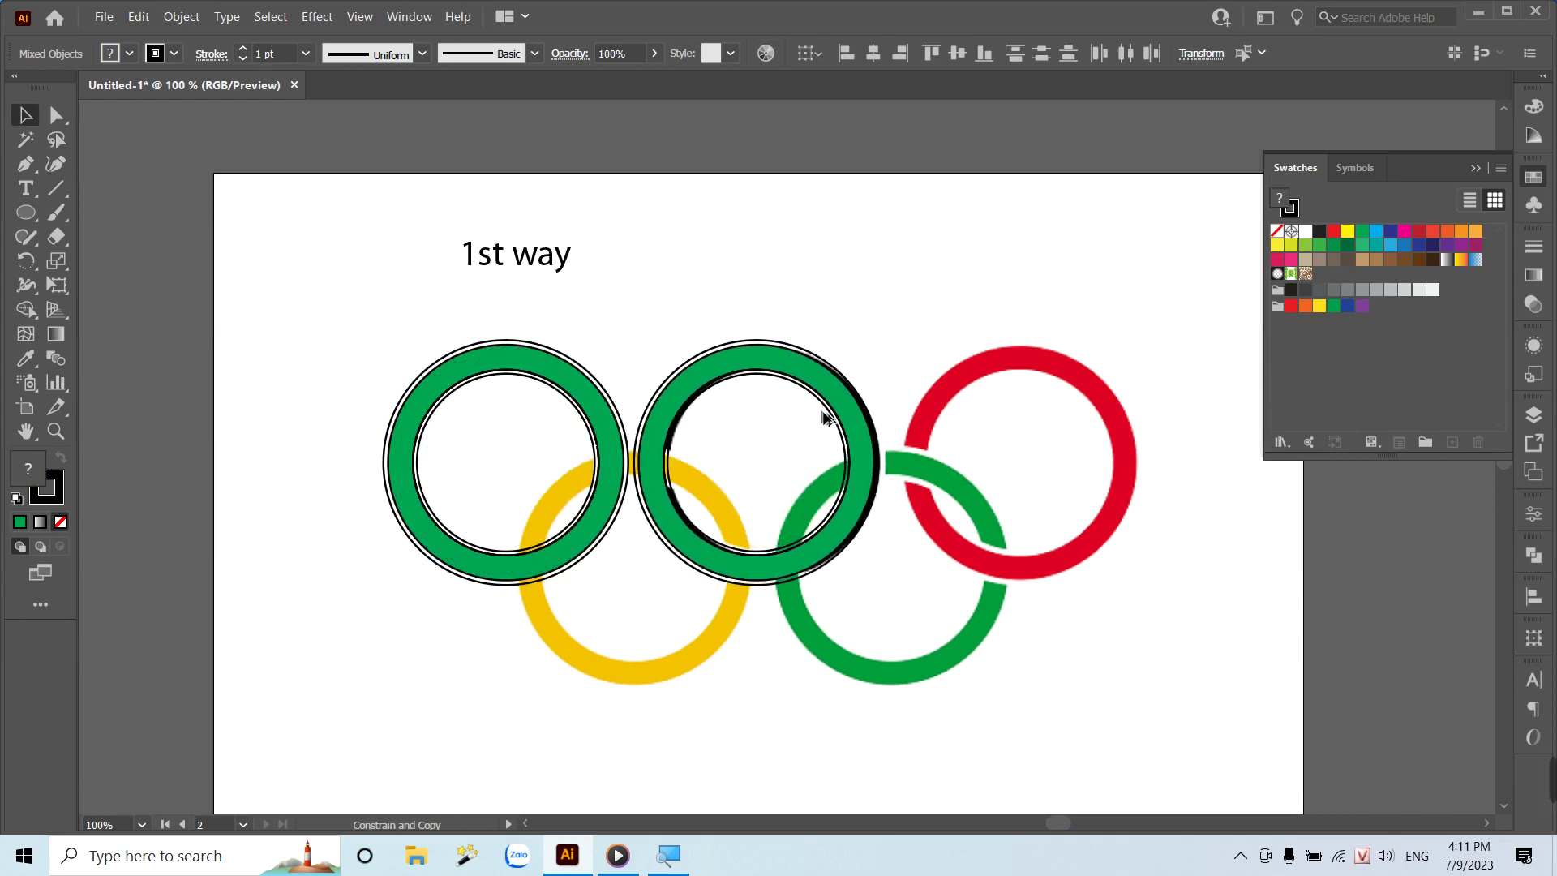
pyautogui.moveTo(814, 416); pyautogui.dragTo(829, 426)
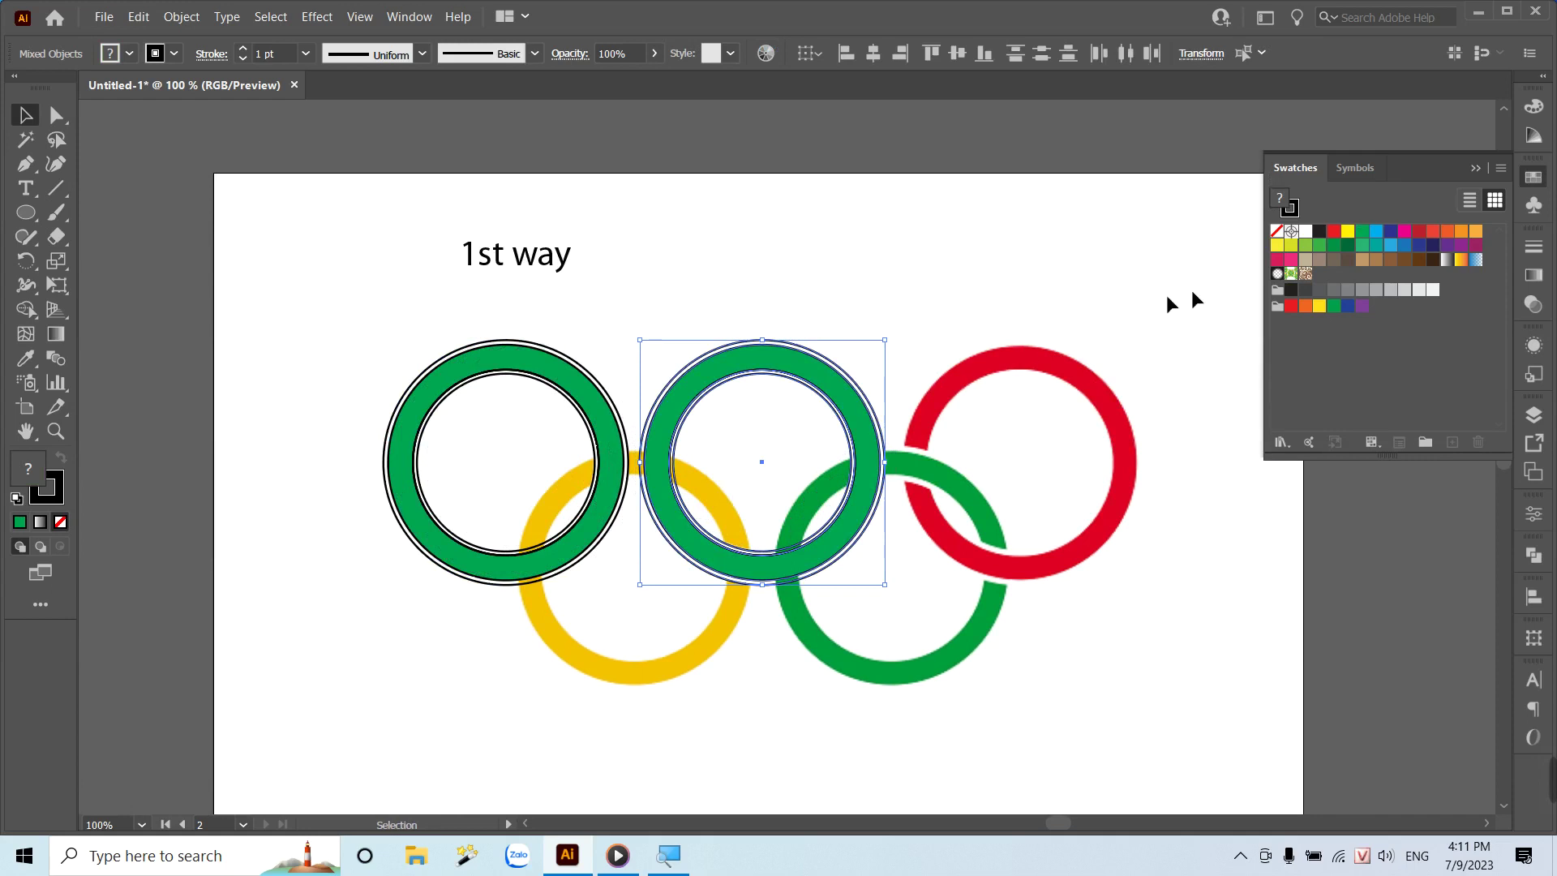
pyautogui.click(1276, 232)
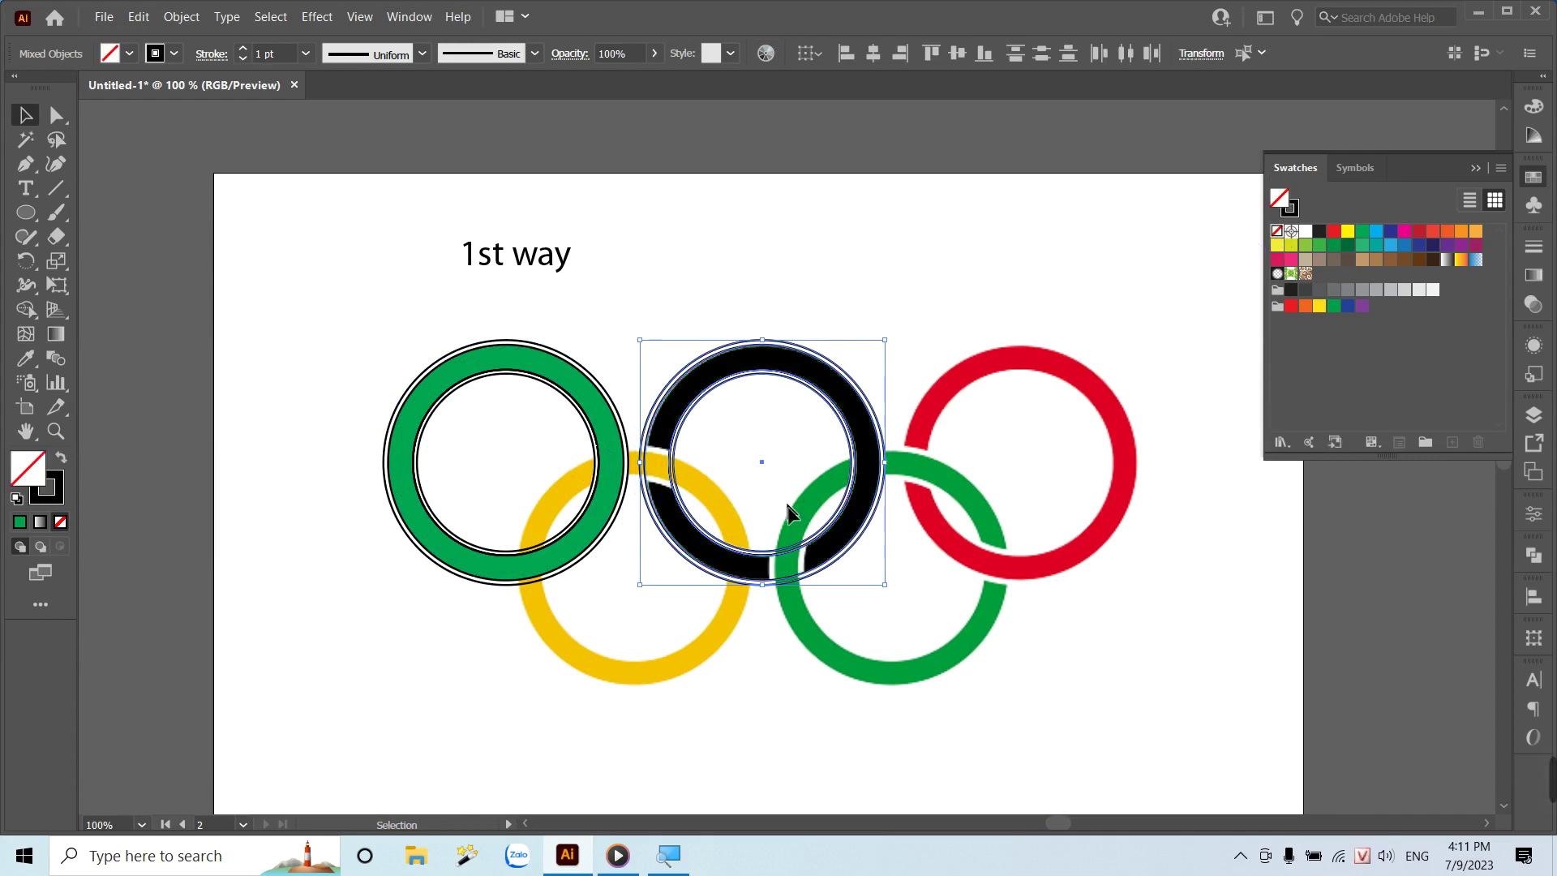
pyautogui.press('x')
pyautogui.press('z')
pyautogui.moveTo(809, 583); pyautogui.dragTo(996, 702)
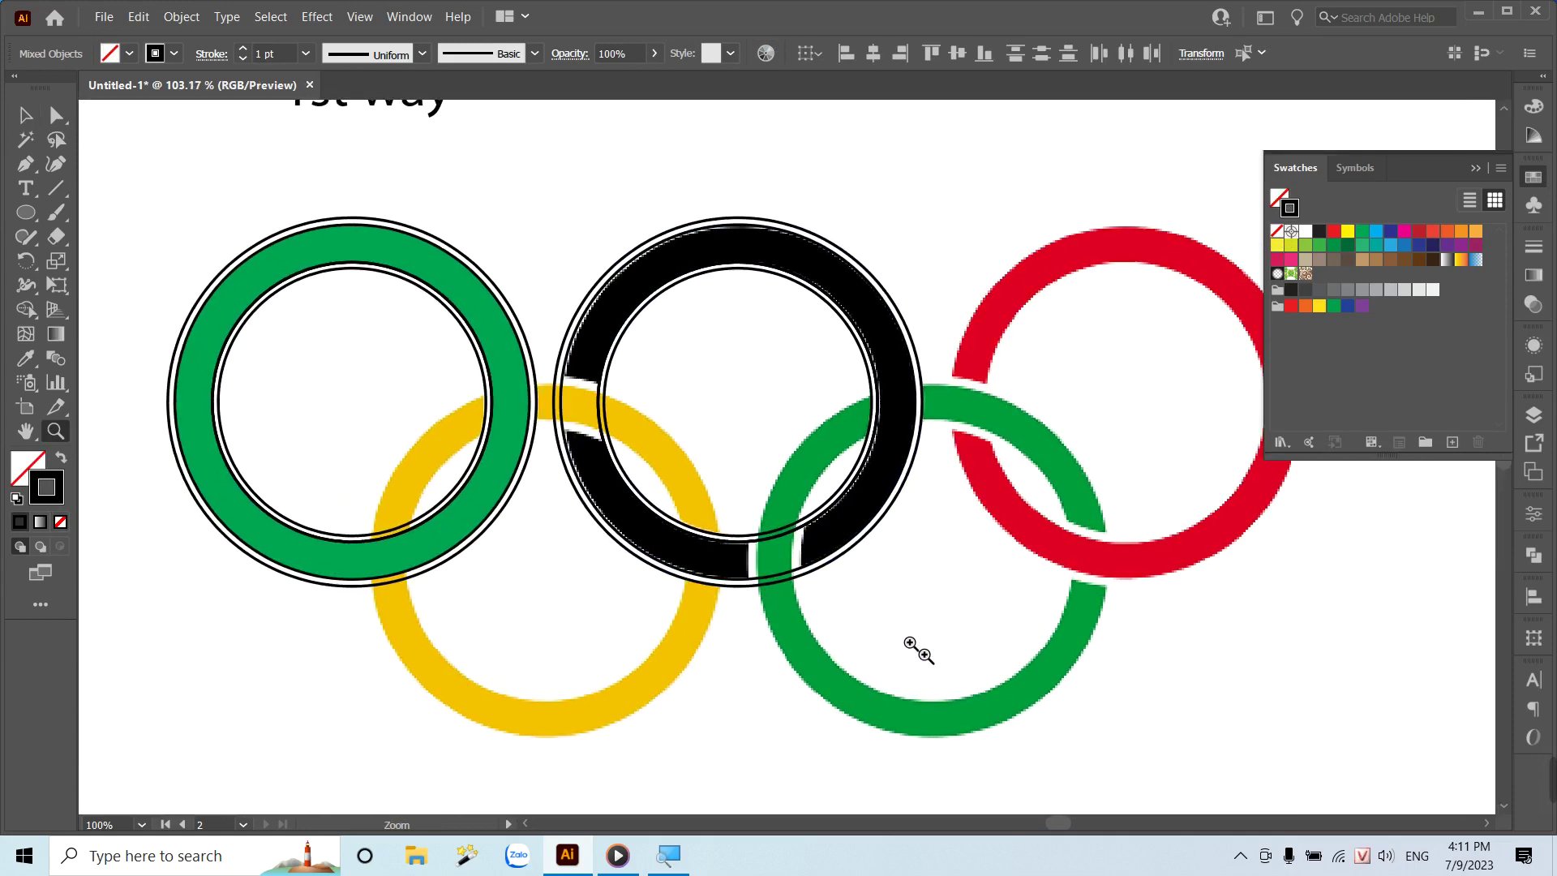
pyautogui.keyDown('alt'); pyautogui.click(996, 703); pyautogui.keyUp('alt')
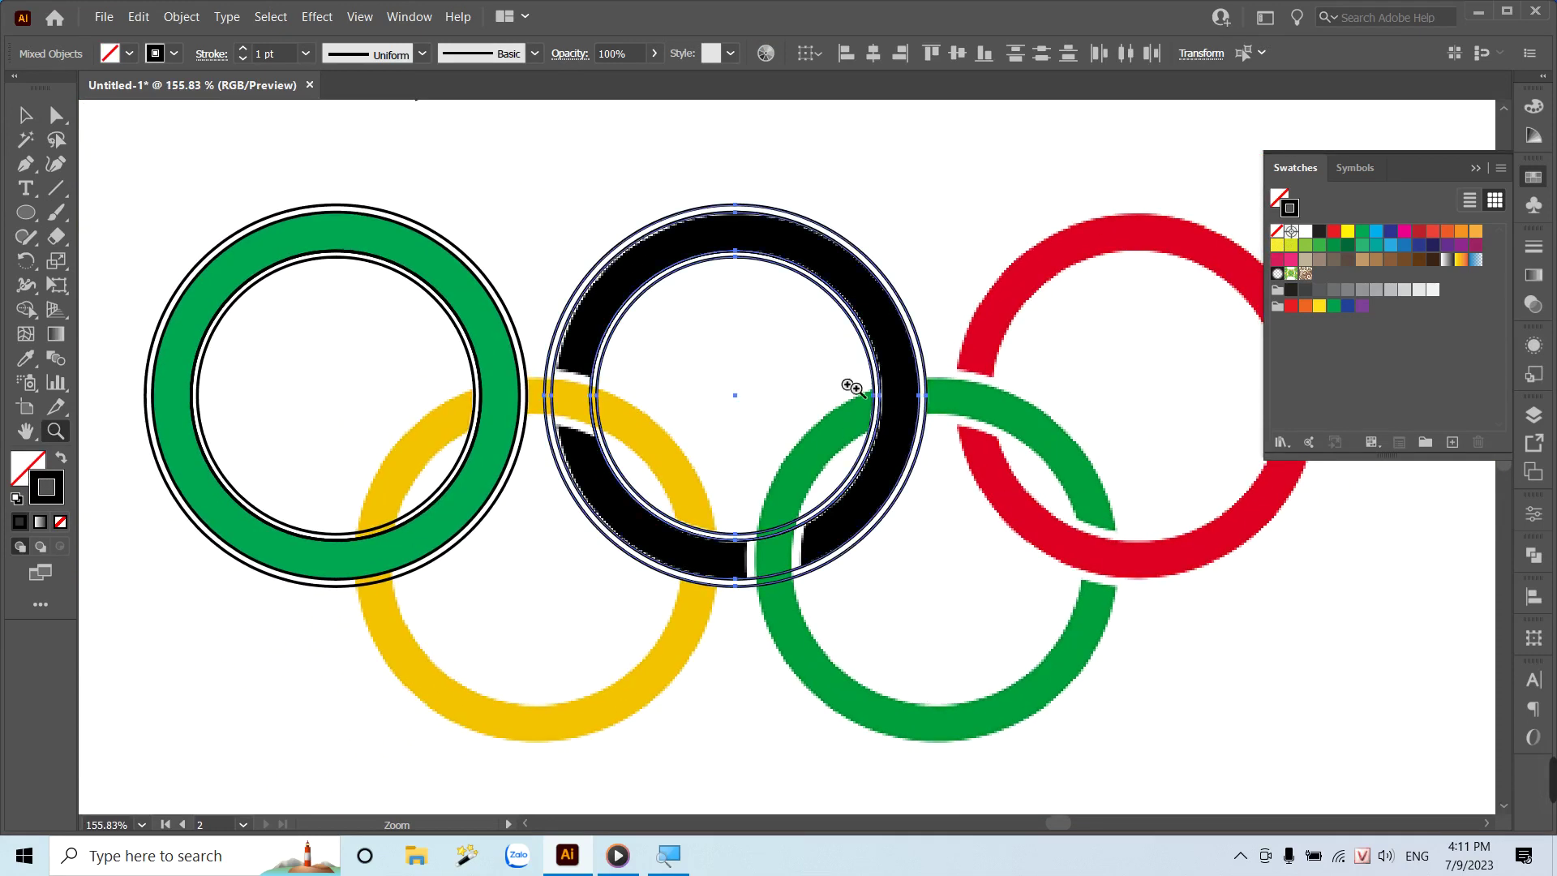
pyautogui.click(607, 419)
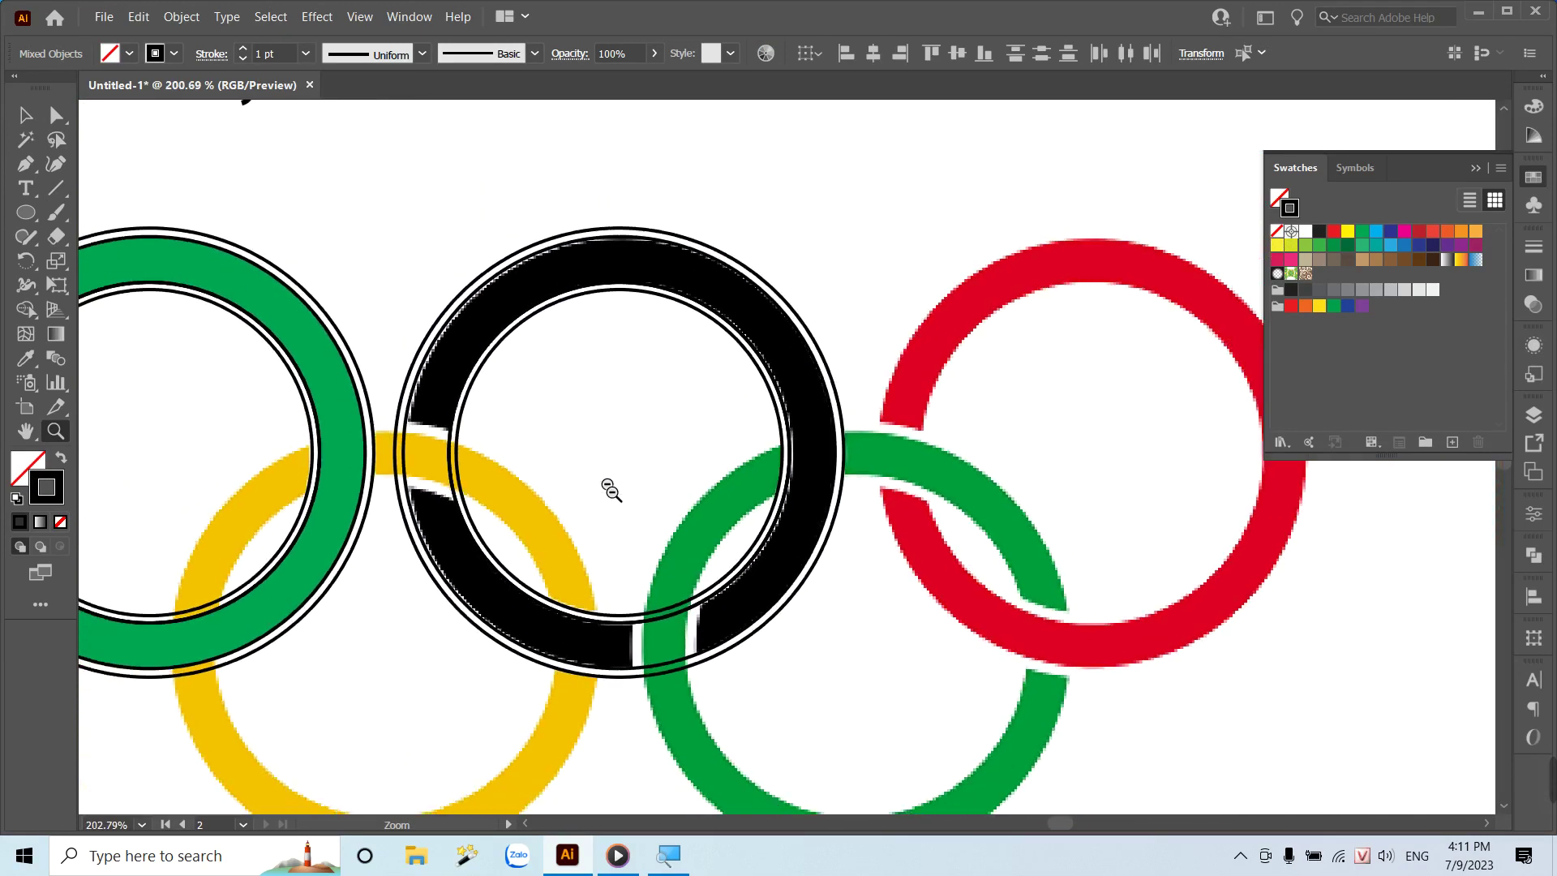
pyautogui.moveTo(713, 480); pyautogui.dragTo(596, 487)
pyautogui.press('v')
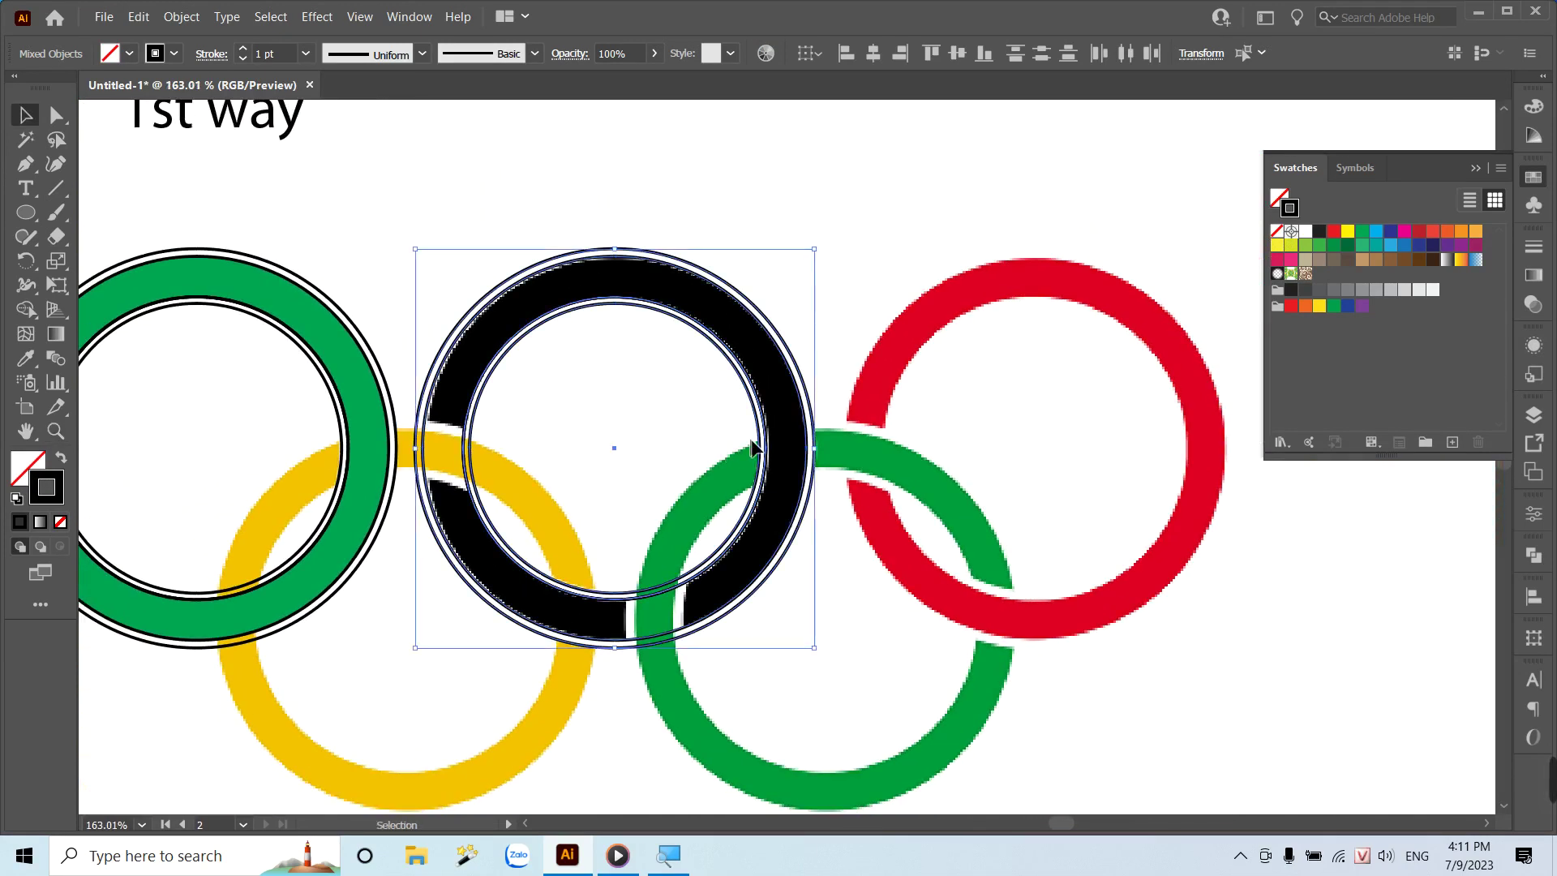
# Copy the ring outlines onto the red, lower green and yellow rings.
pyautogui.hscroll(2, 900, 435)
pyautogui.hscroll(3, 880, 435)
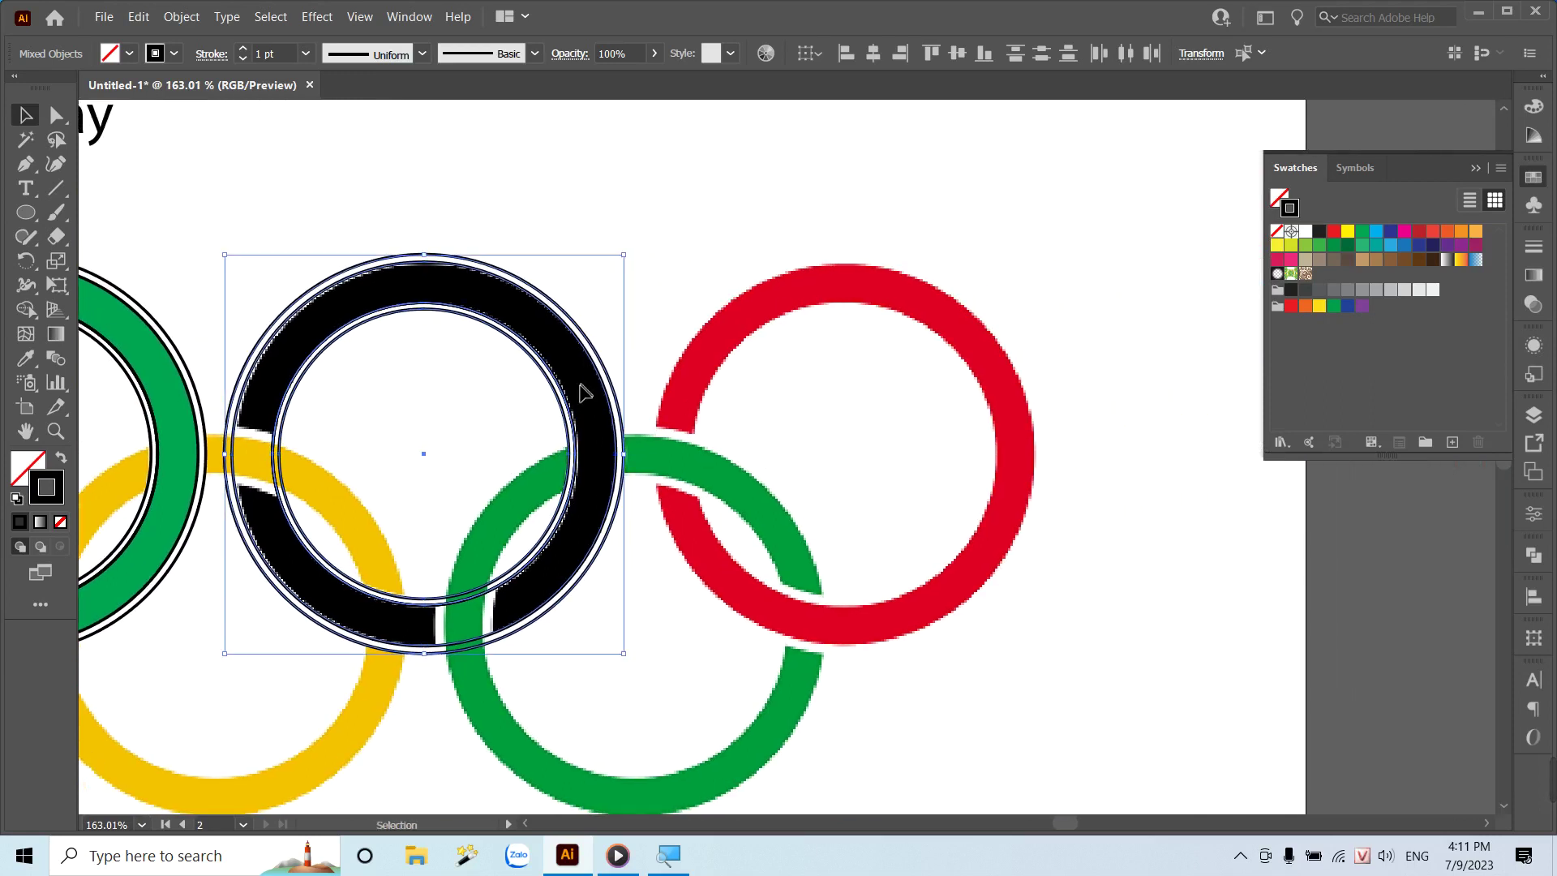
pyautogui.moveTo(570, 392); pyautogui.dragTo(981, 410)
pyautogui.hscroll(-3, 739, 360)
pyautogui.scroll(-2, 740, 360)
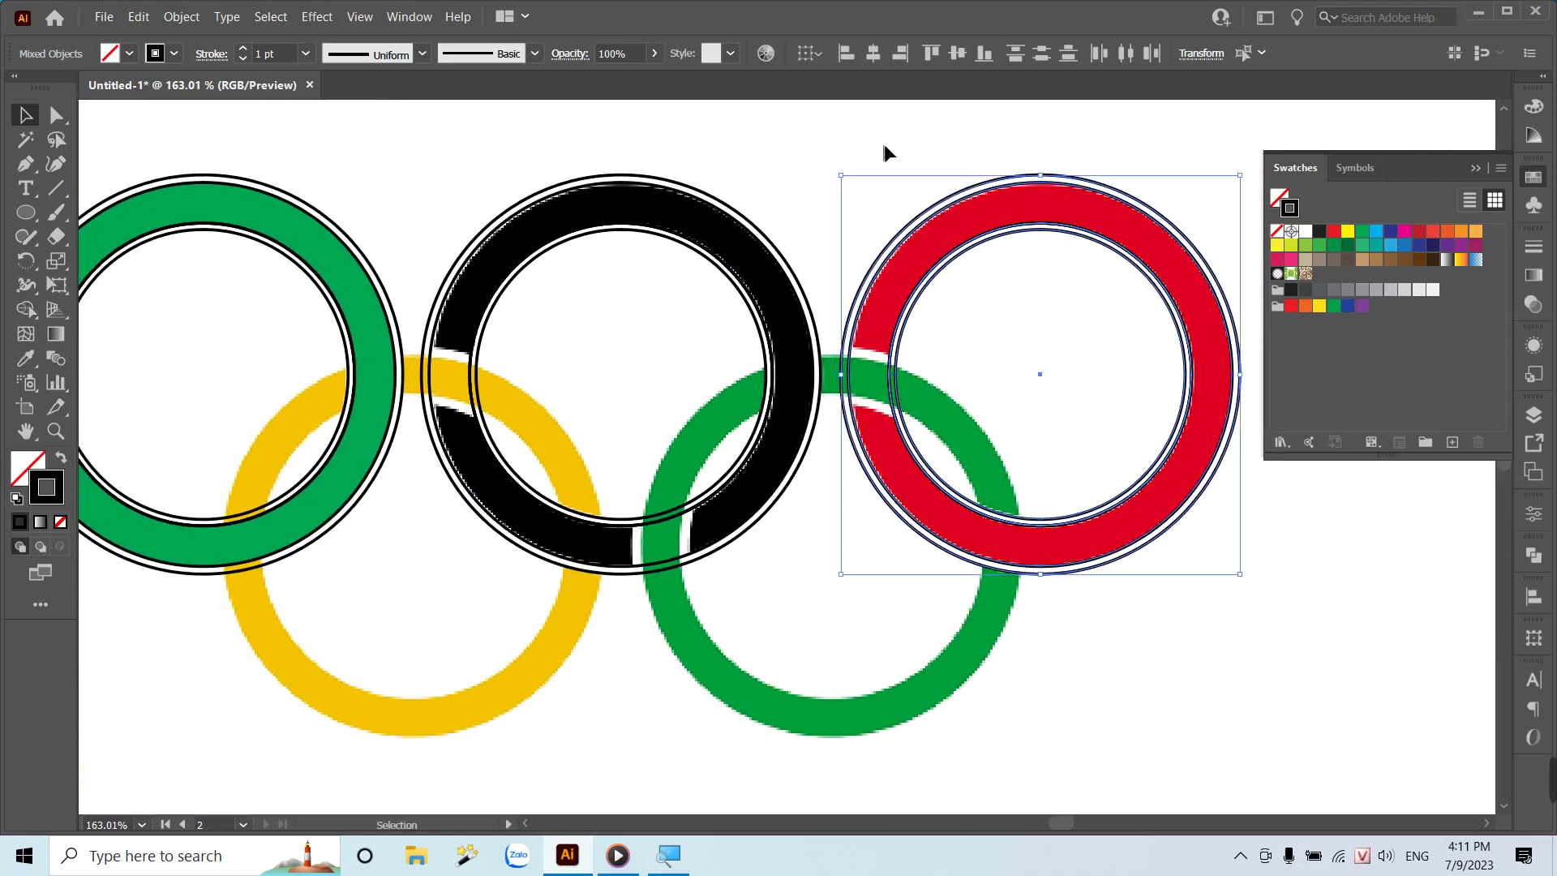
pyautogui.moveTo(1068, 237); pyautogui.dragTo(854, 412)
pyautogui.scroll(-2, 901, 461)
pyautogui.hscroll(-3, 902, 460)
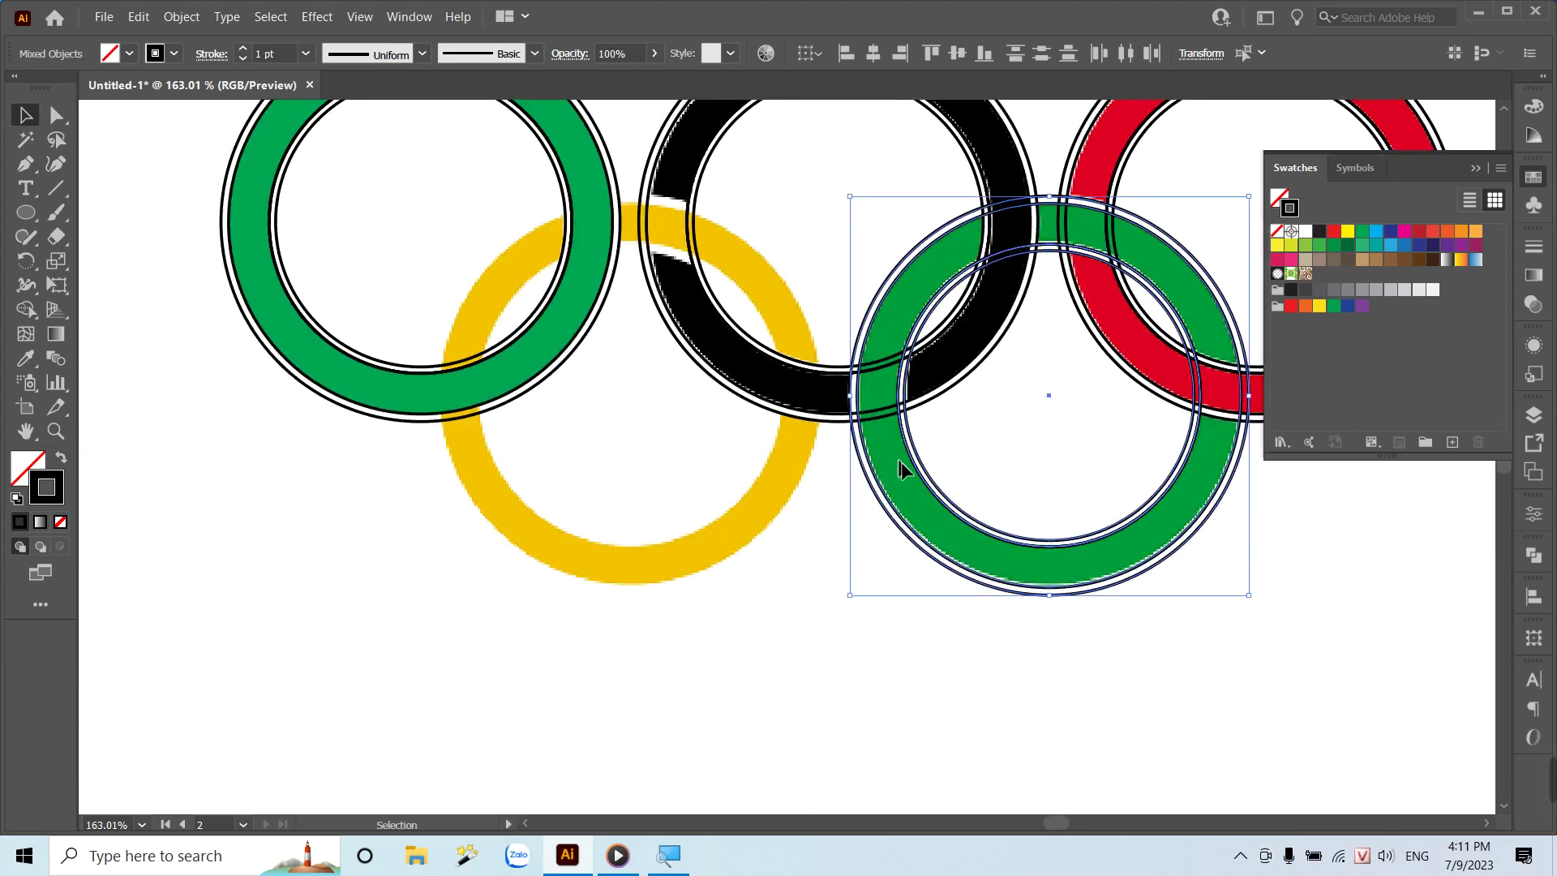
pyautogui.moveTo(923, 479); pyautogui.dragTo(506, 475)
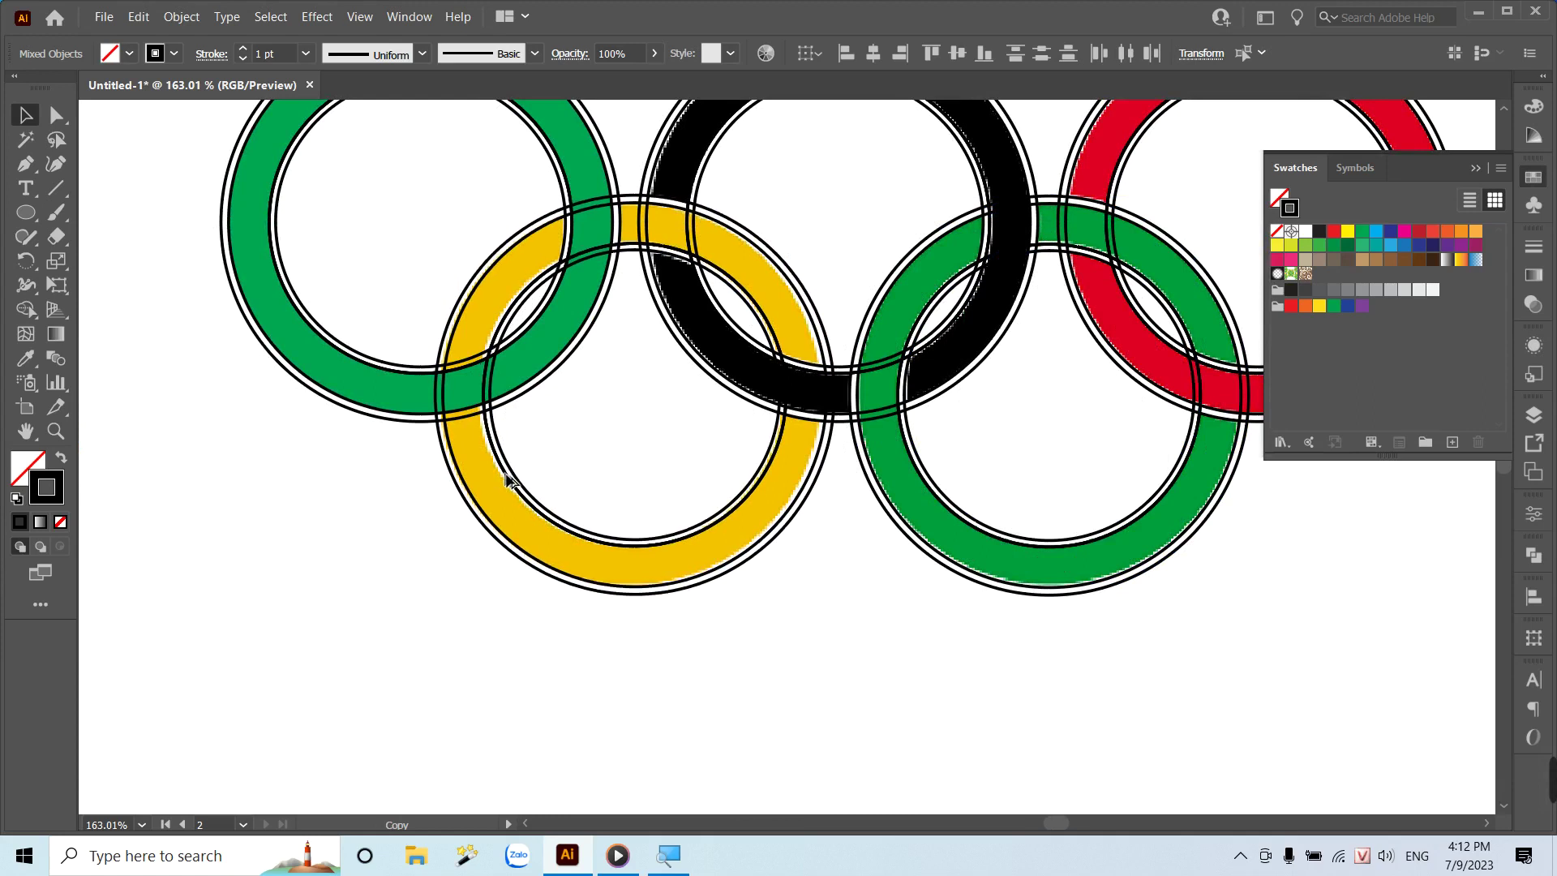
pyautogui.moveTo(508, 478); pyautogui.dragTo(504, 483)
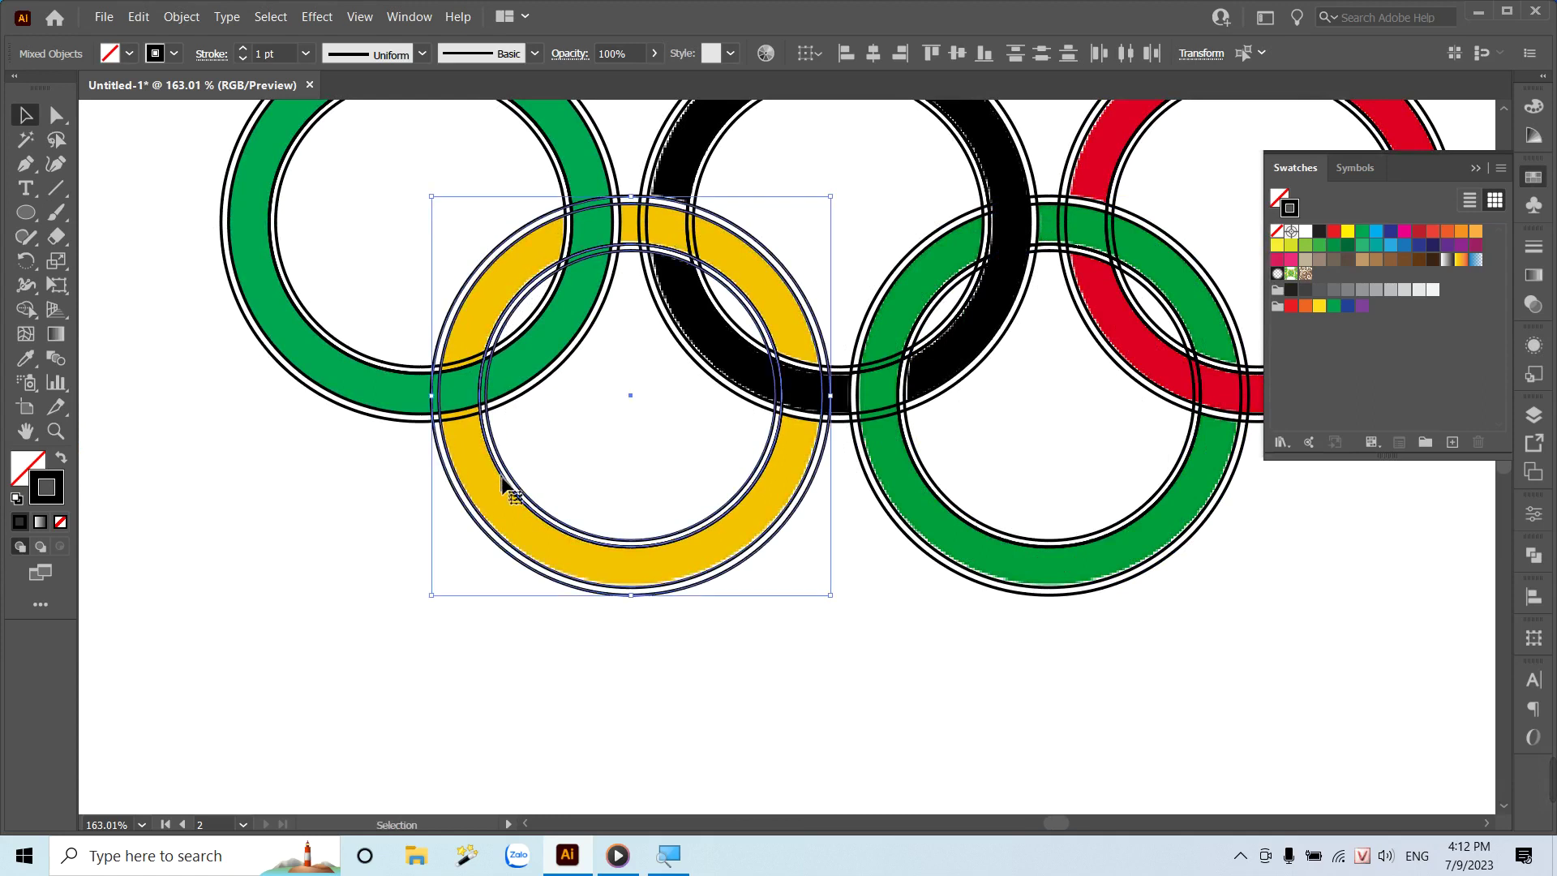
pyautogui.click(815, 738)
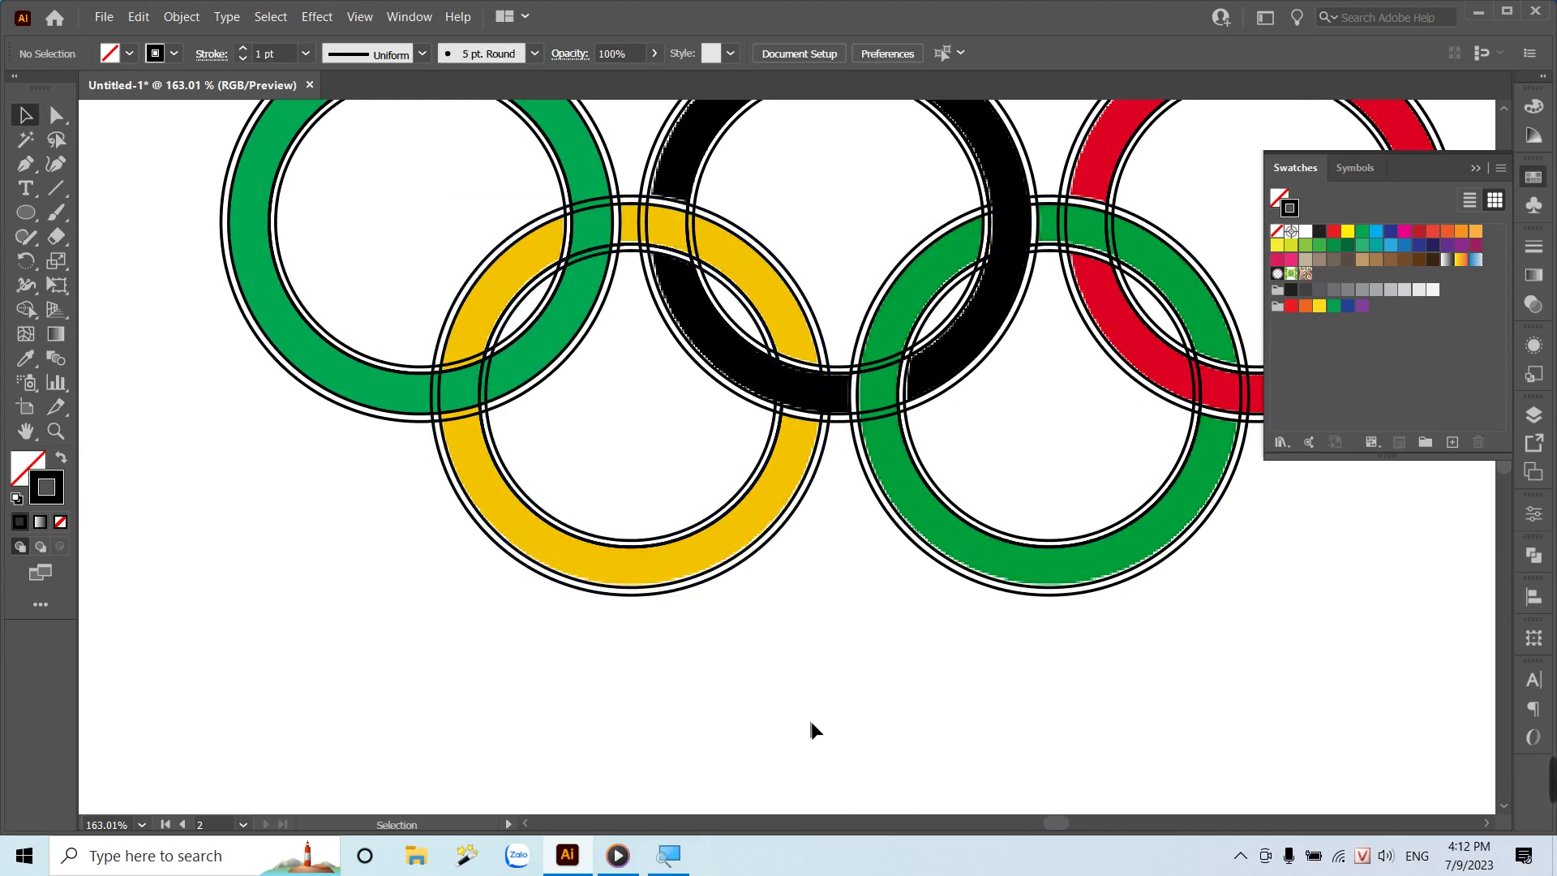
# Unlock All and drag the rings logo image to the right of the traced outlines.
pyautogui.hotkey('ctrl', '1')
pyautogui.hotkey('ctrl', '-')
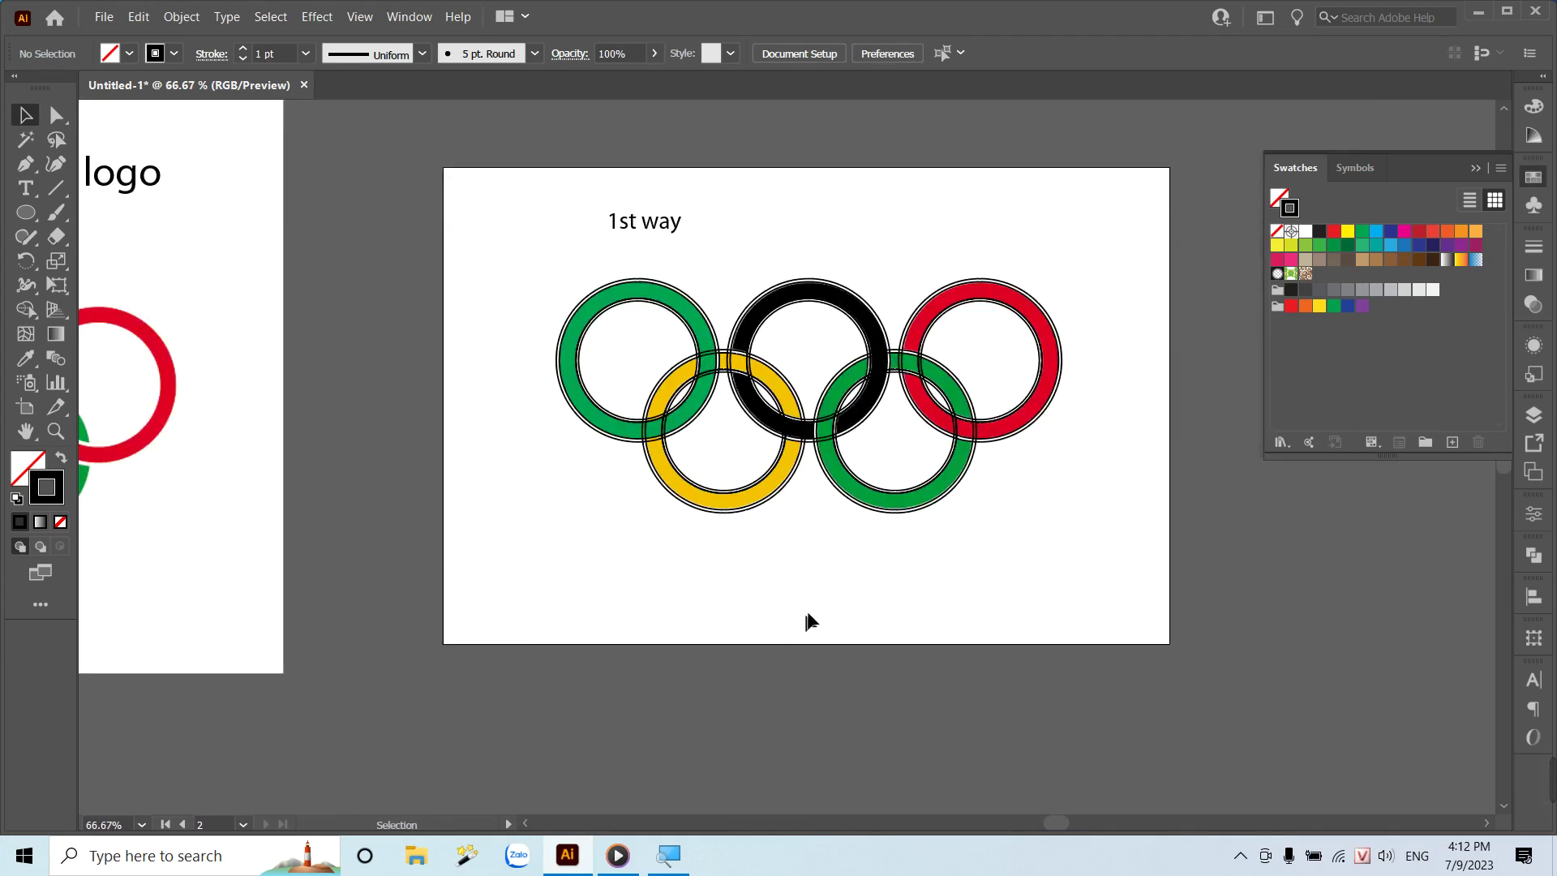
pyautogui.press('z')
pyautogui.moveTo(917, 539); pyautogui.dragTo(676, 572)
pyautogui.moveTo(575, 539); pyautogui.dragTo(605, 590)
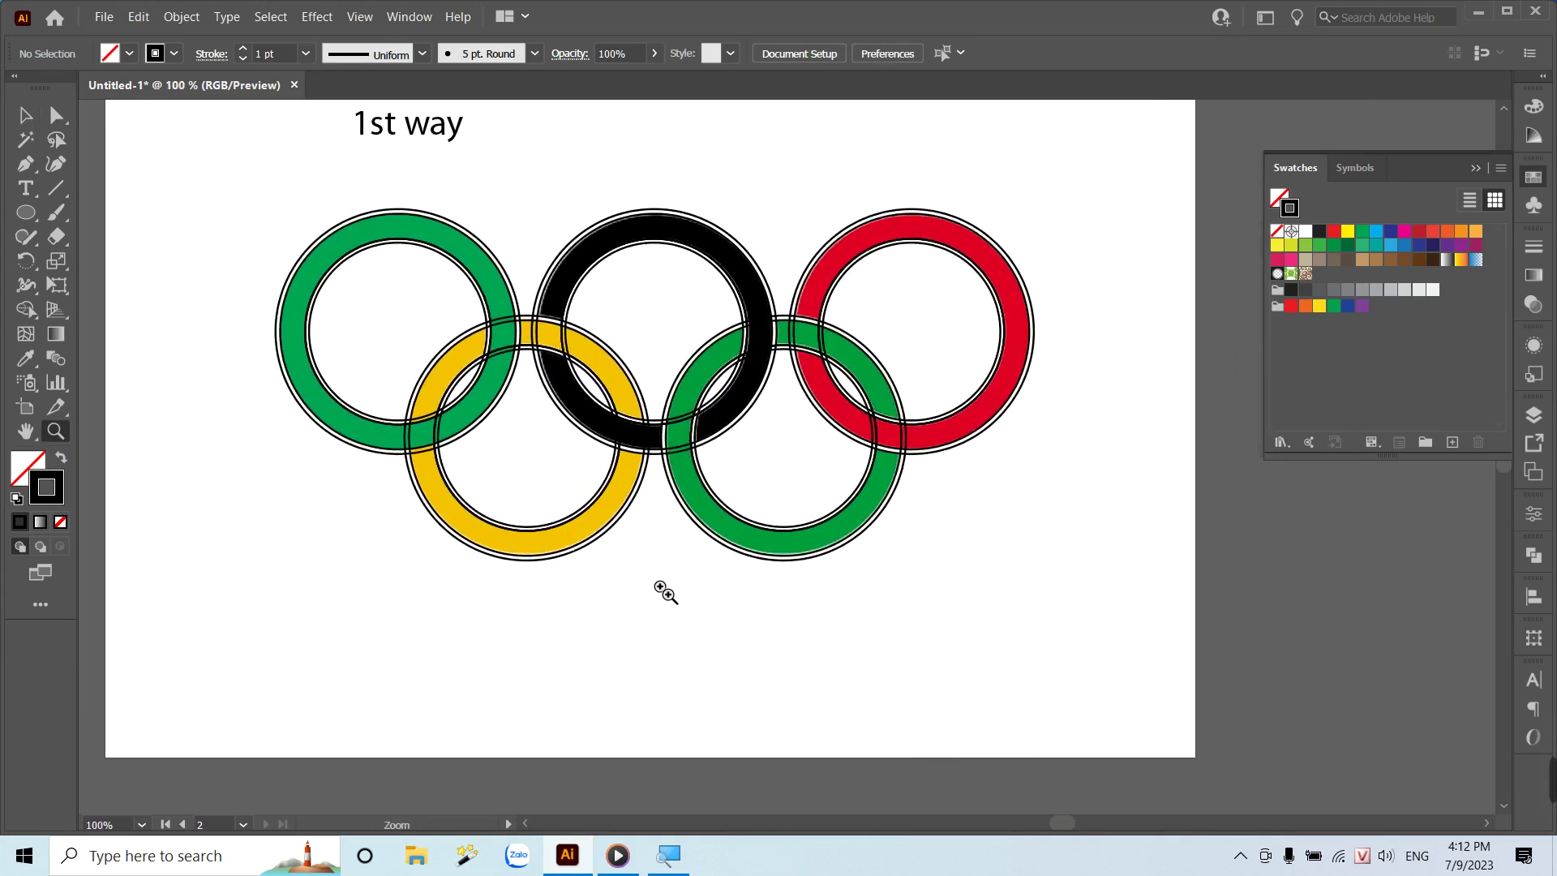
pyautogui.press('v')
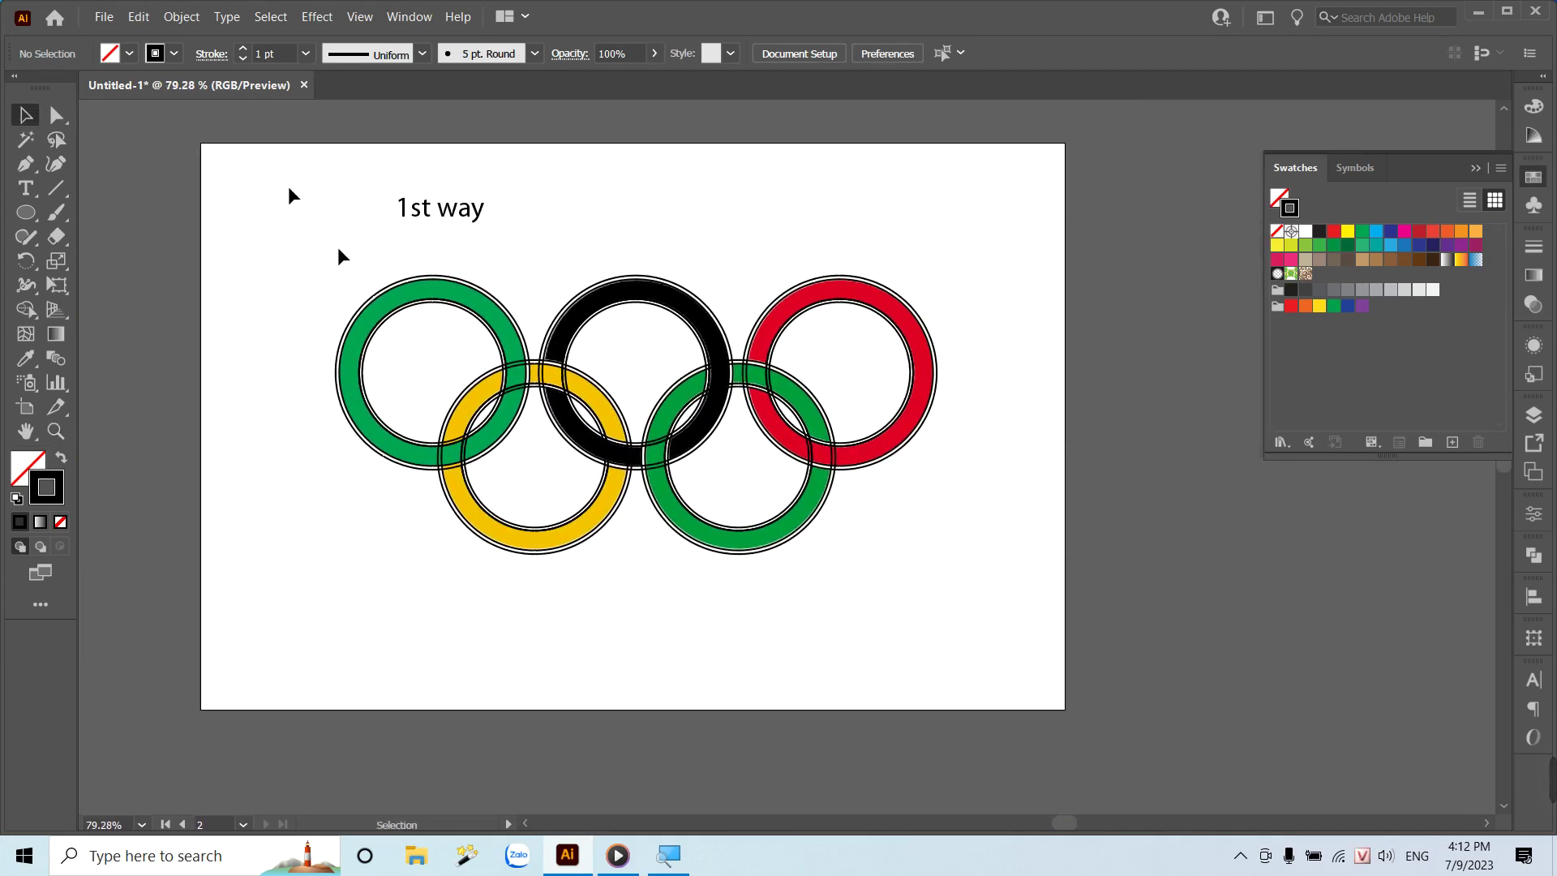
pyautogui.click(195, 12)
pyautogui.click(349, 160)
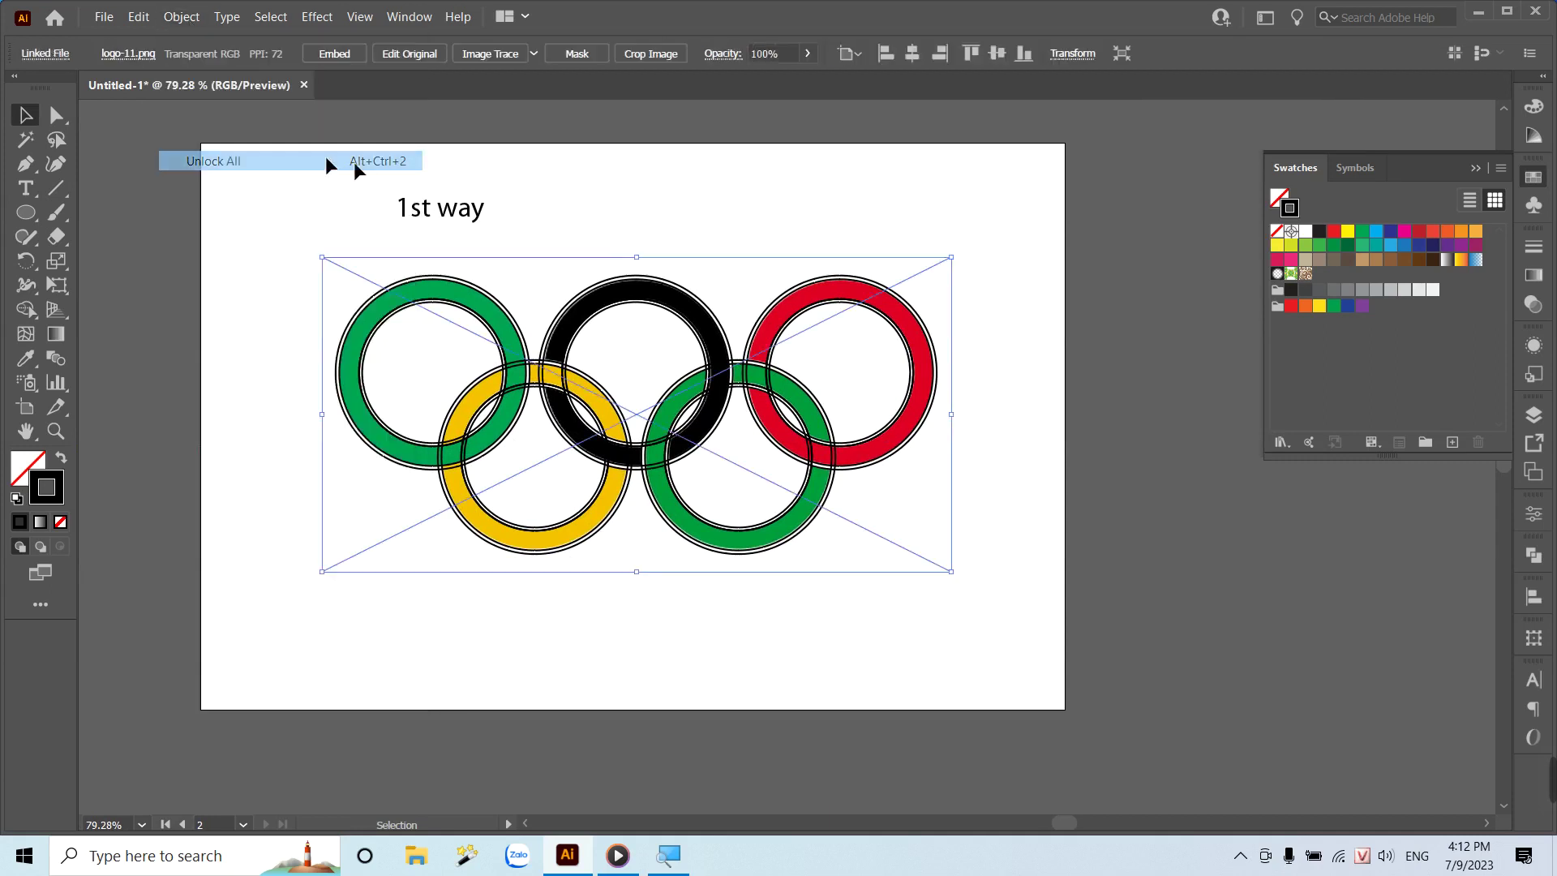
pyautogui.click(573, 265)
pyautogui.moveTo(570, 266); pyautogui.dragTo(1108, 301)
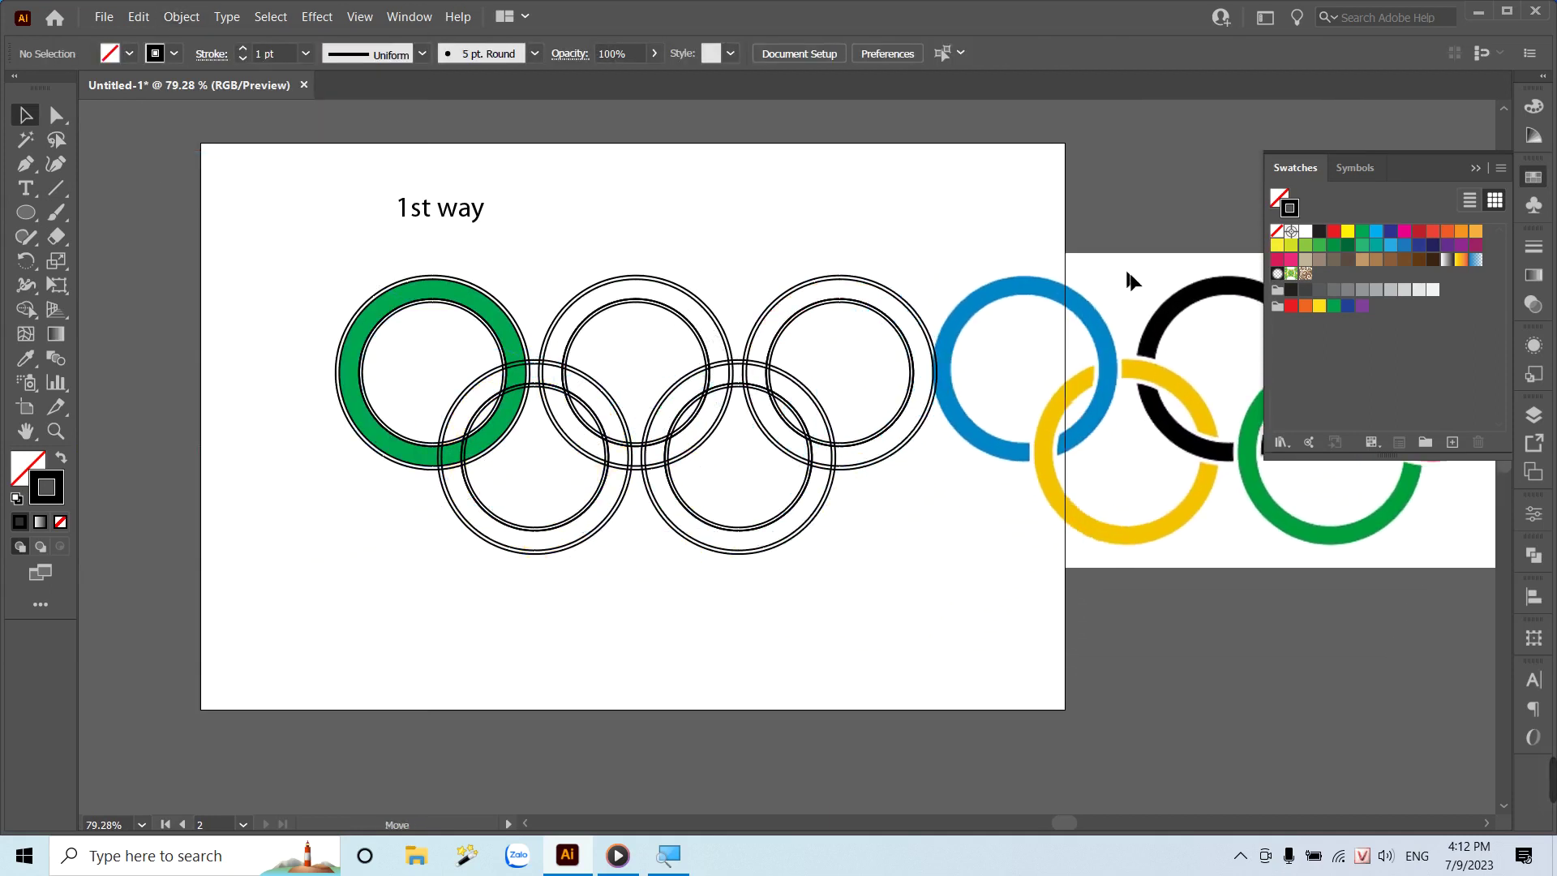
pyautogui.press('Tab')
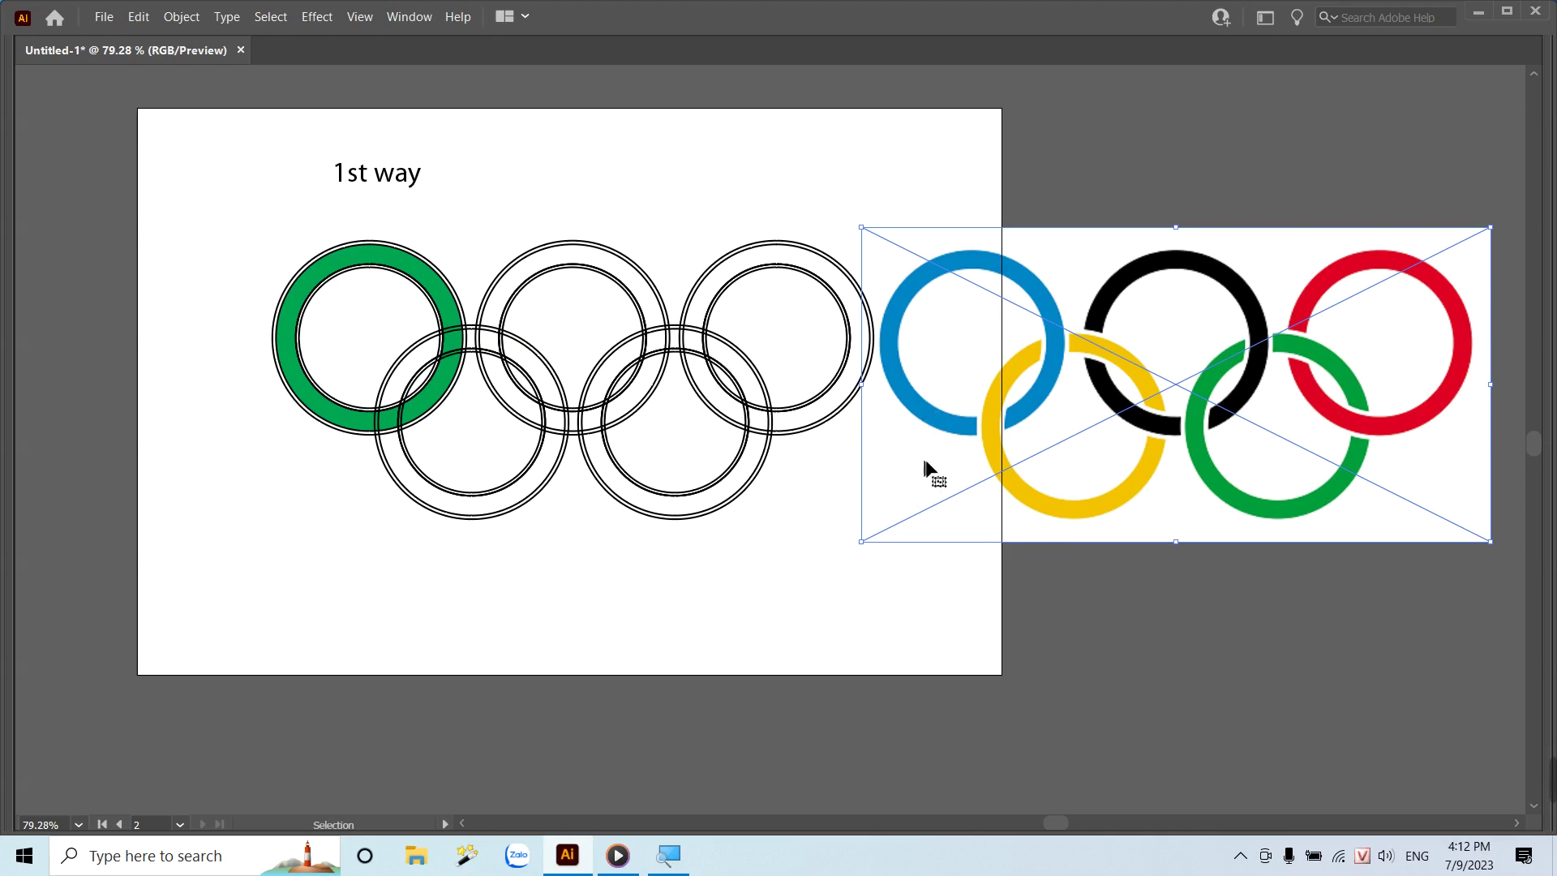
pyautogui.moveTo(934, 435); pyautogui.dragTo(956, 444)
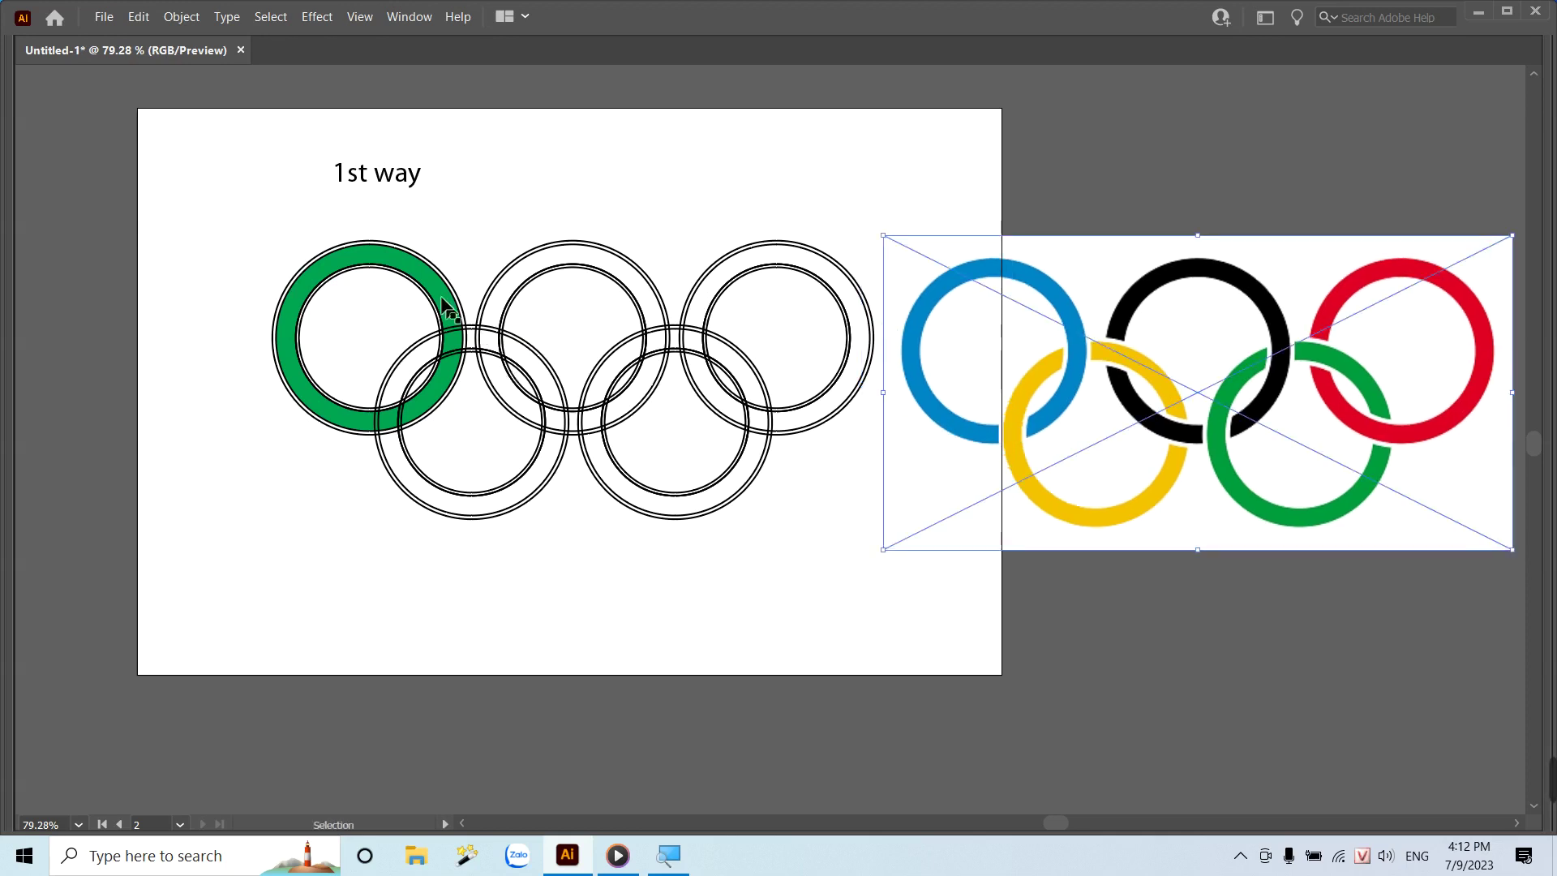
# Colour the top-left ring blue by sampling the reference logo's blue ring with the Eyedropper.
pyautogui.click(400, 266)
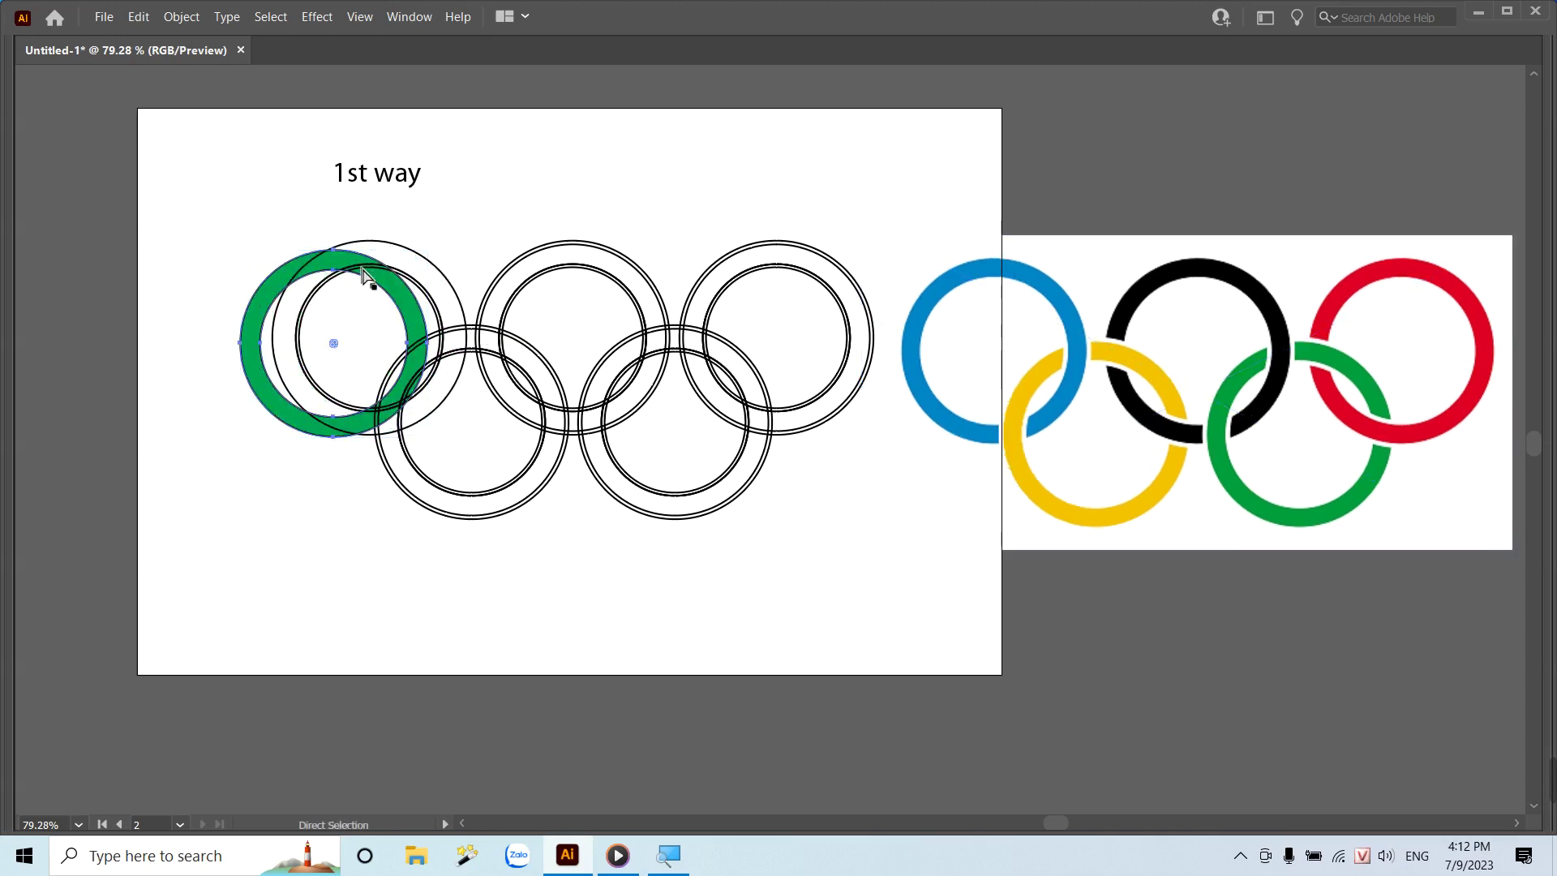
pyautogui.hotkey('shift', 'Tab')
pyautogui.press('Tab')
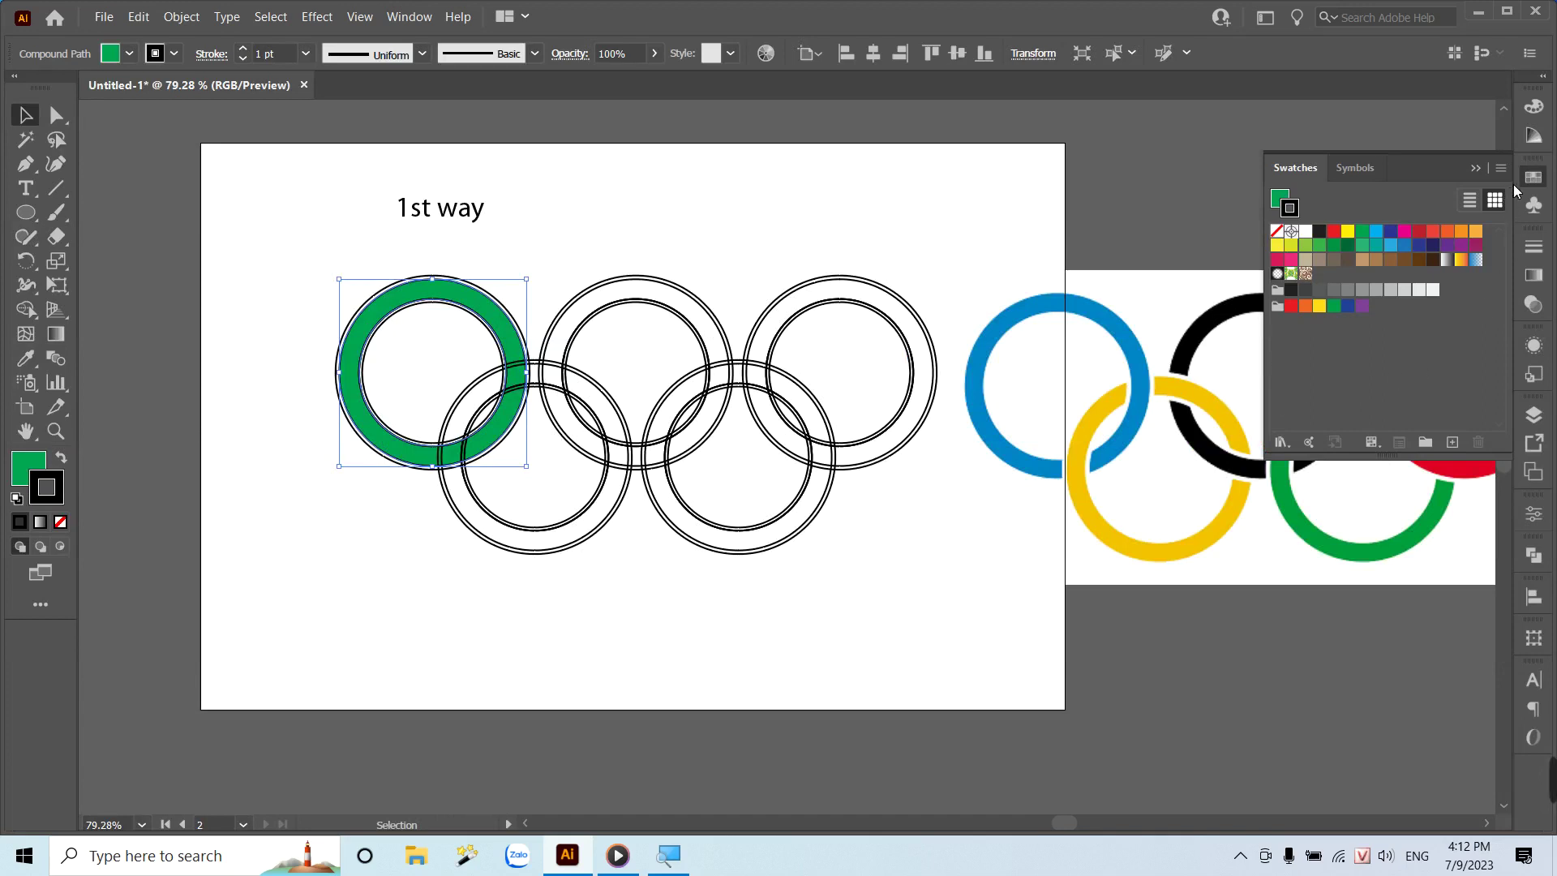
pyautogui.click(1533, 177)
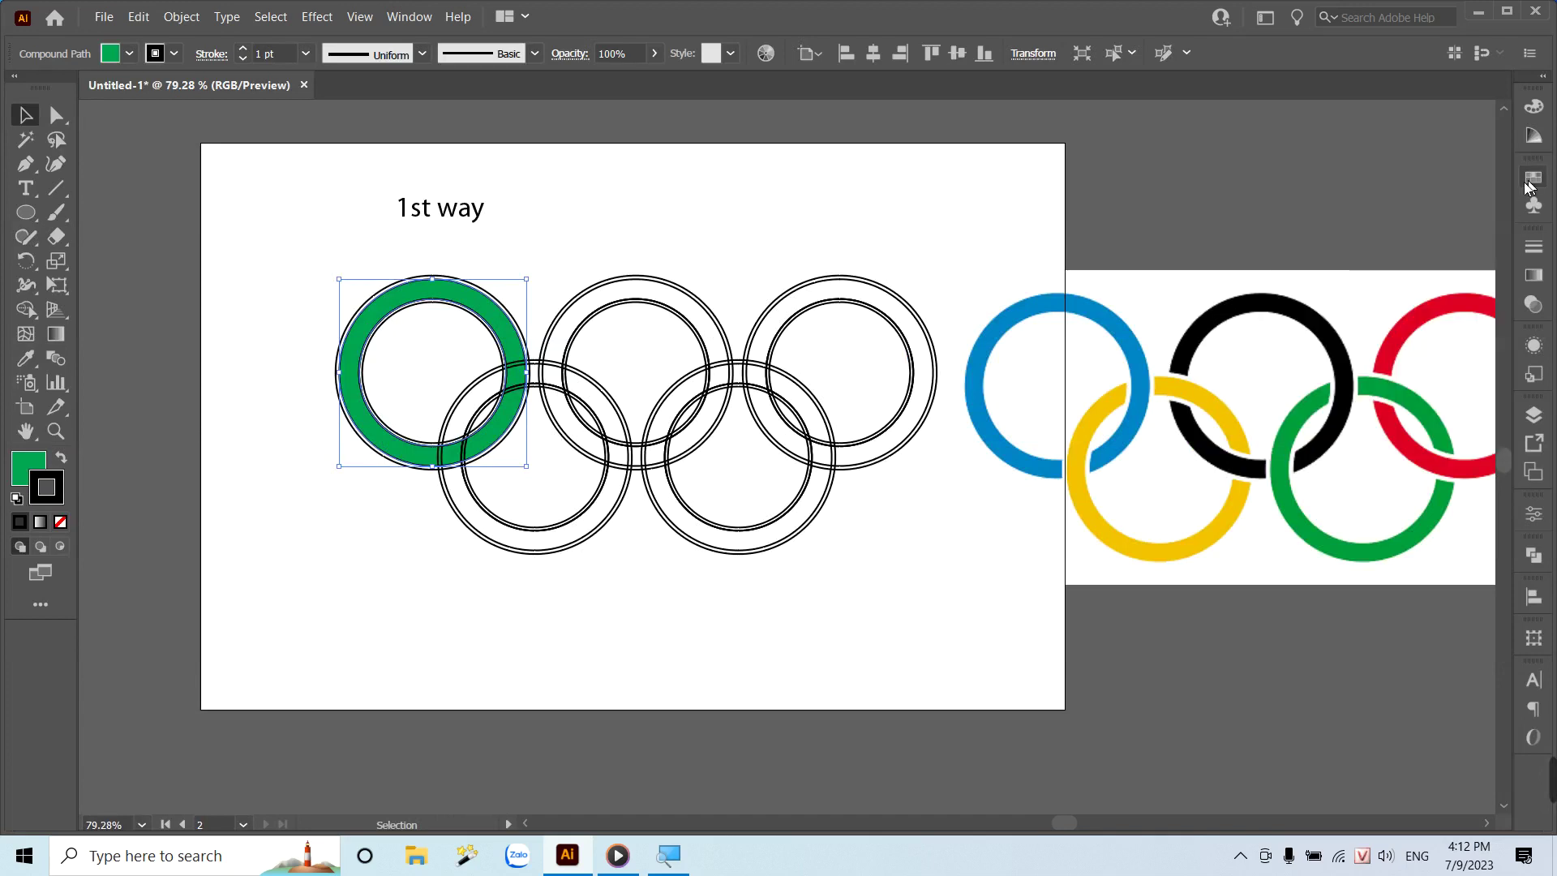
pyautogui.click(25, 358)
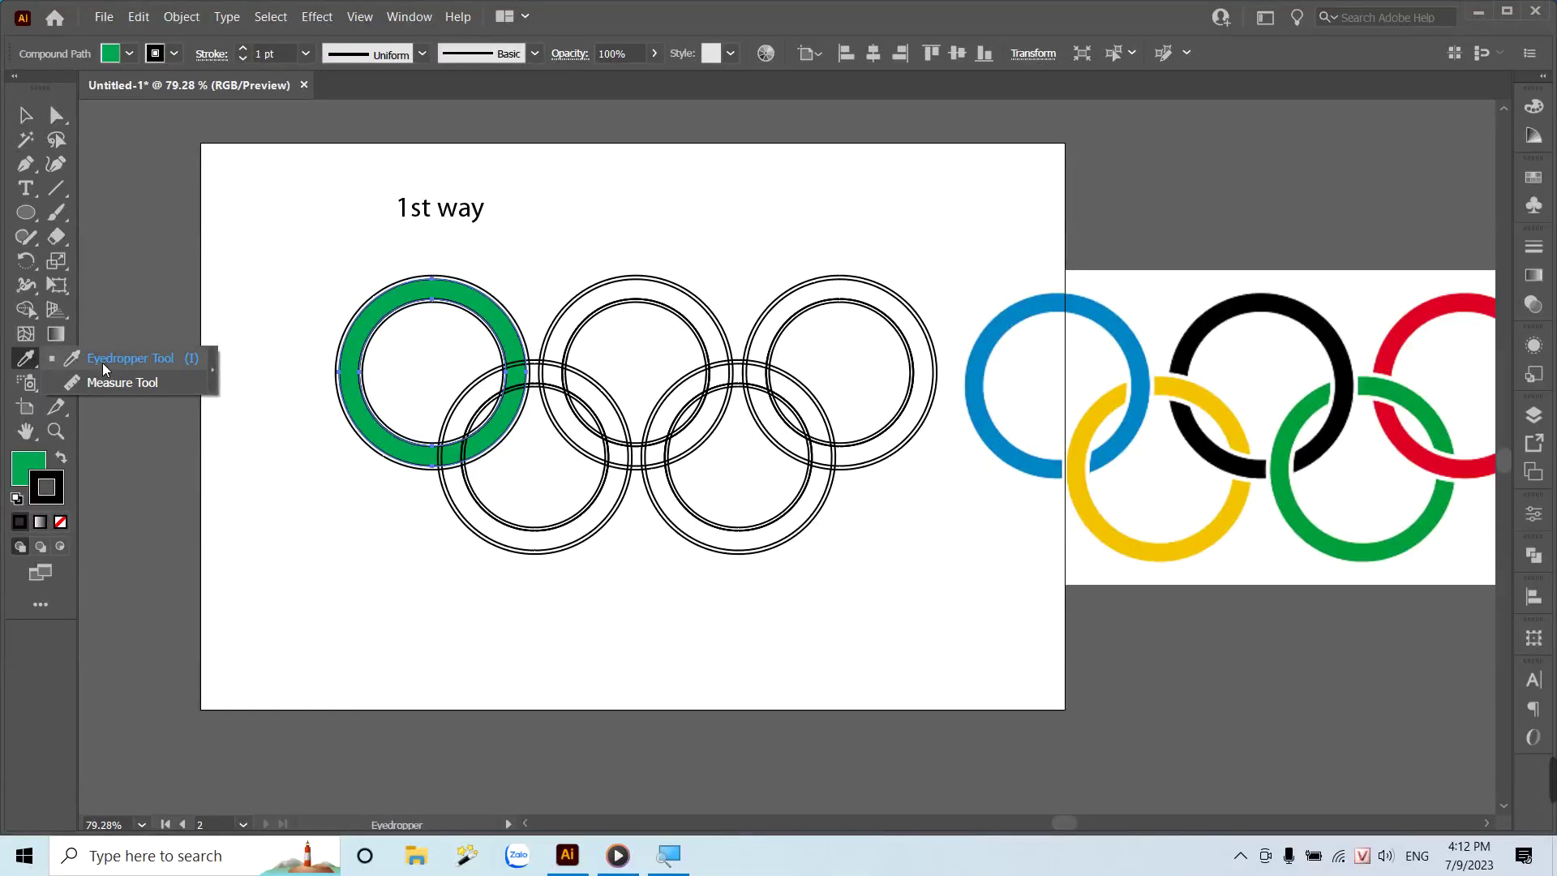
pyautogui.click(982, 352)
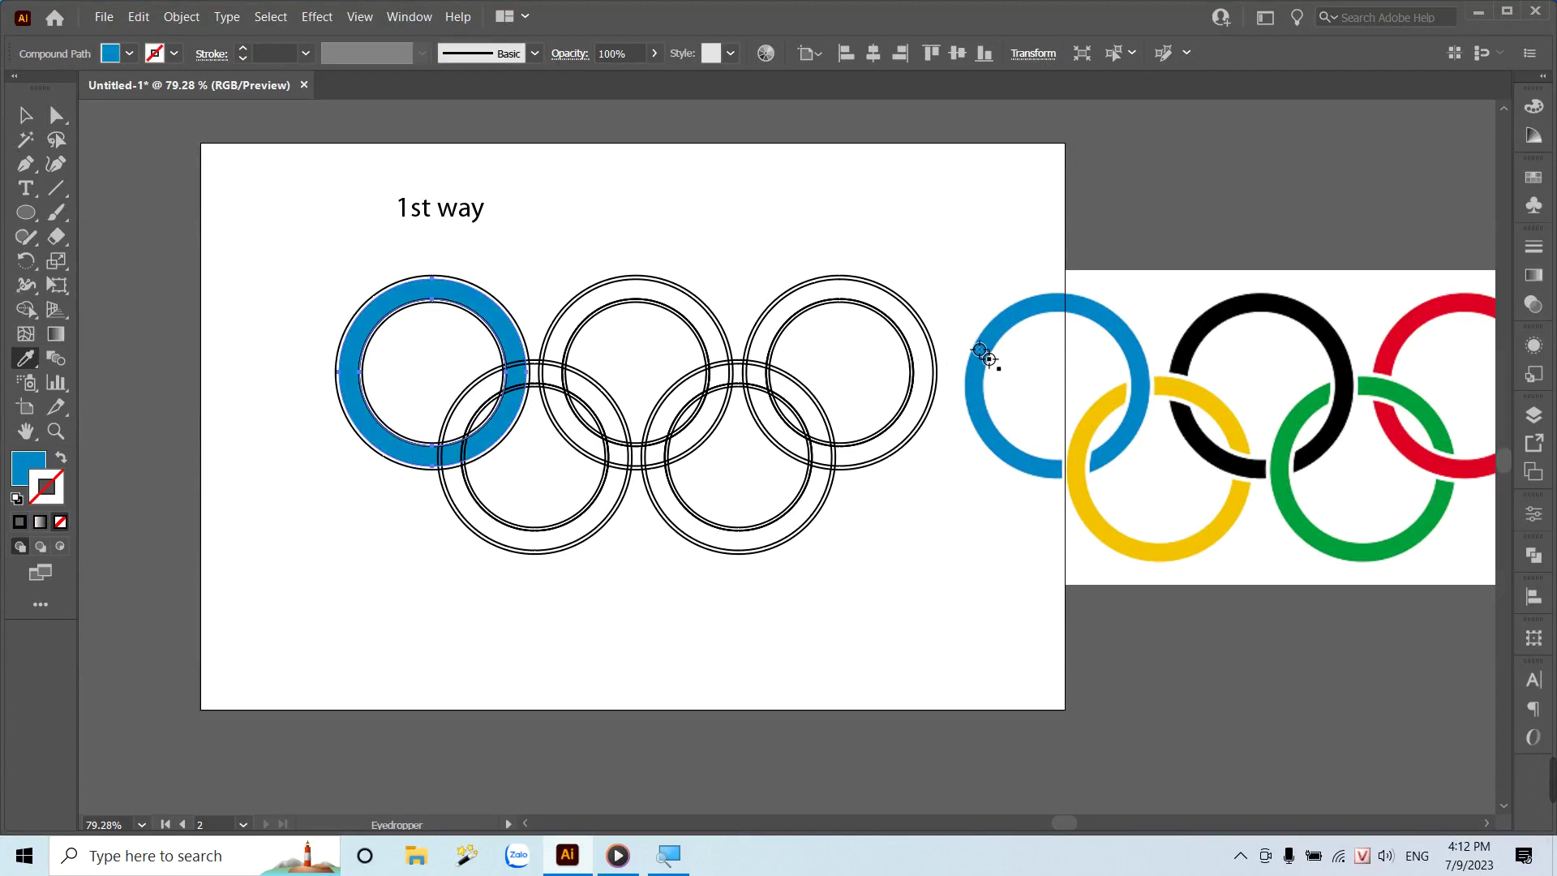
pyautogui.click(24, 113)
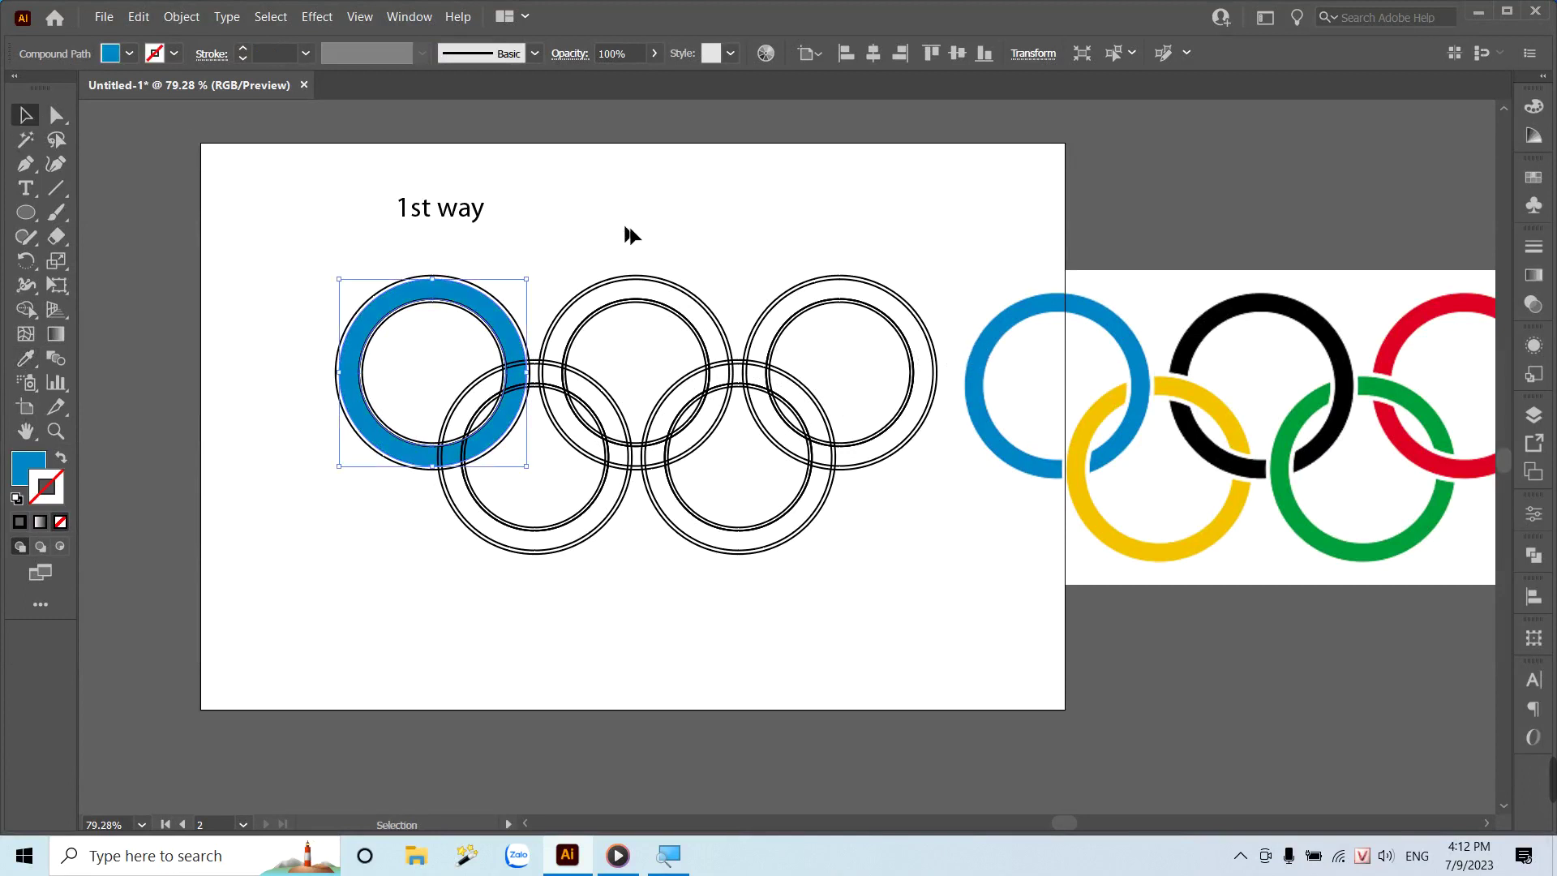
pyautogui.click(869, 335)
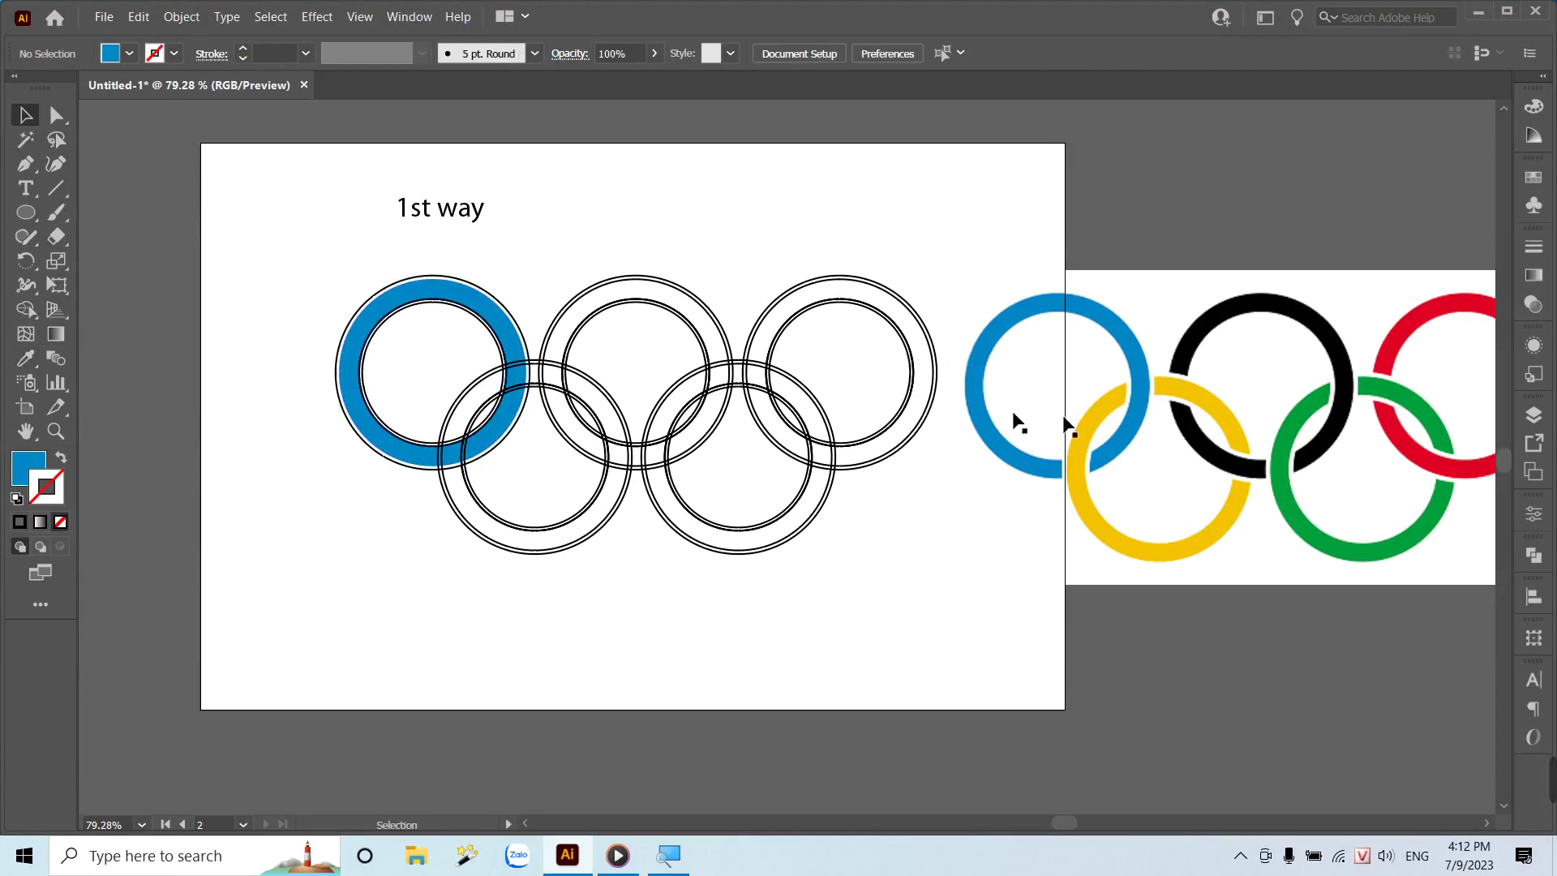
pyautogui.click(1140, 405)
pyautogui.click(1130, 191)
# Colour the lower-left ring yellow by sampling the reference logo's yellow ring.
pyautogui.click(543, 541)
pyautogui.press('a')
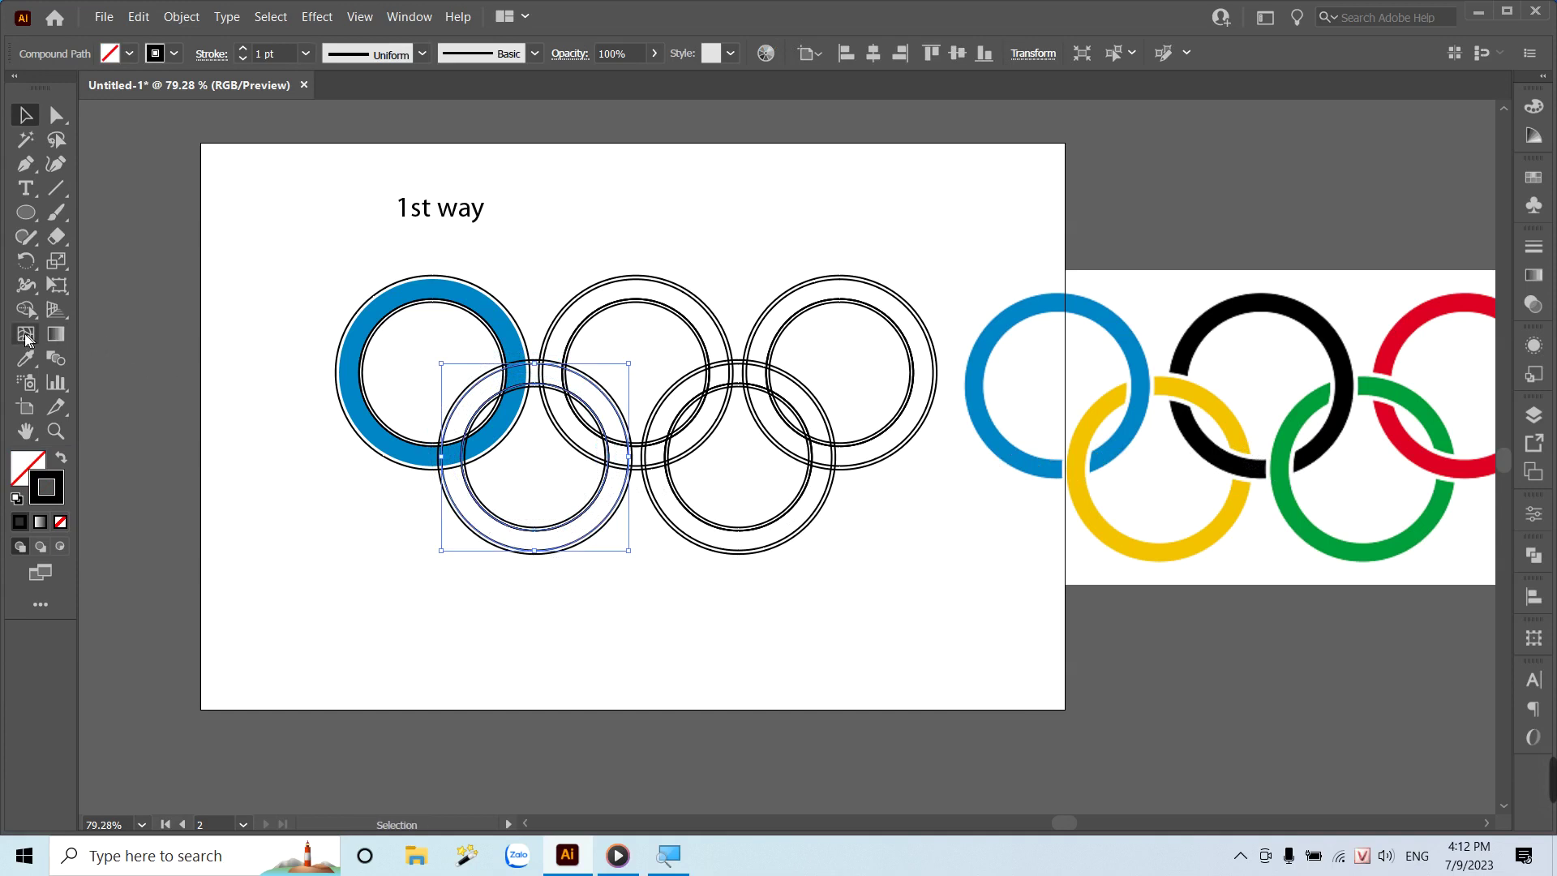
pyautogui.click(25, 357)
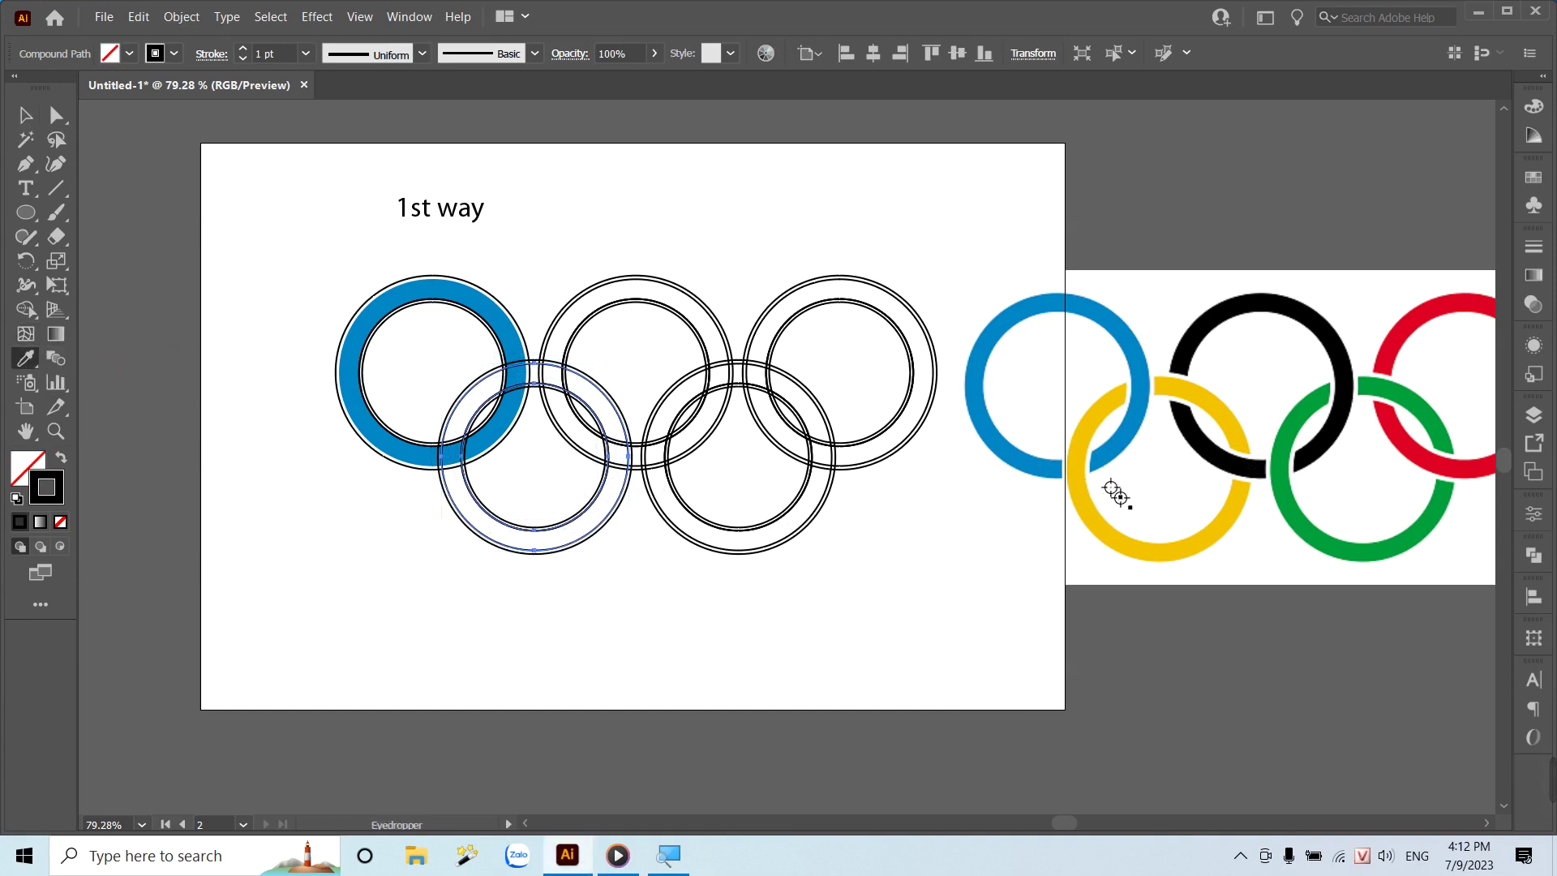
pyautogui.click(1103, 525)
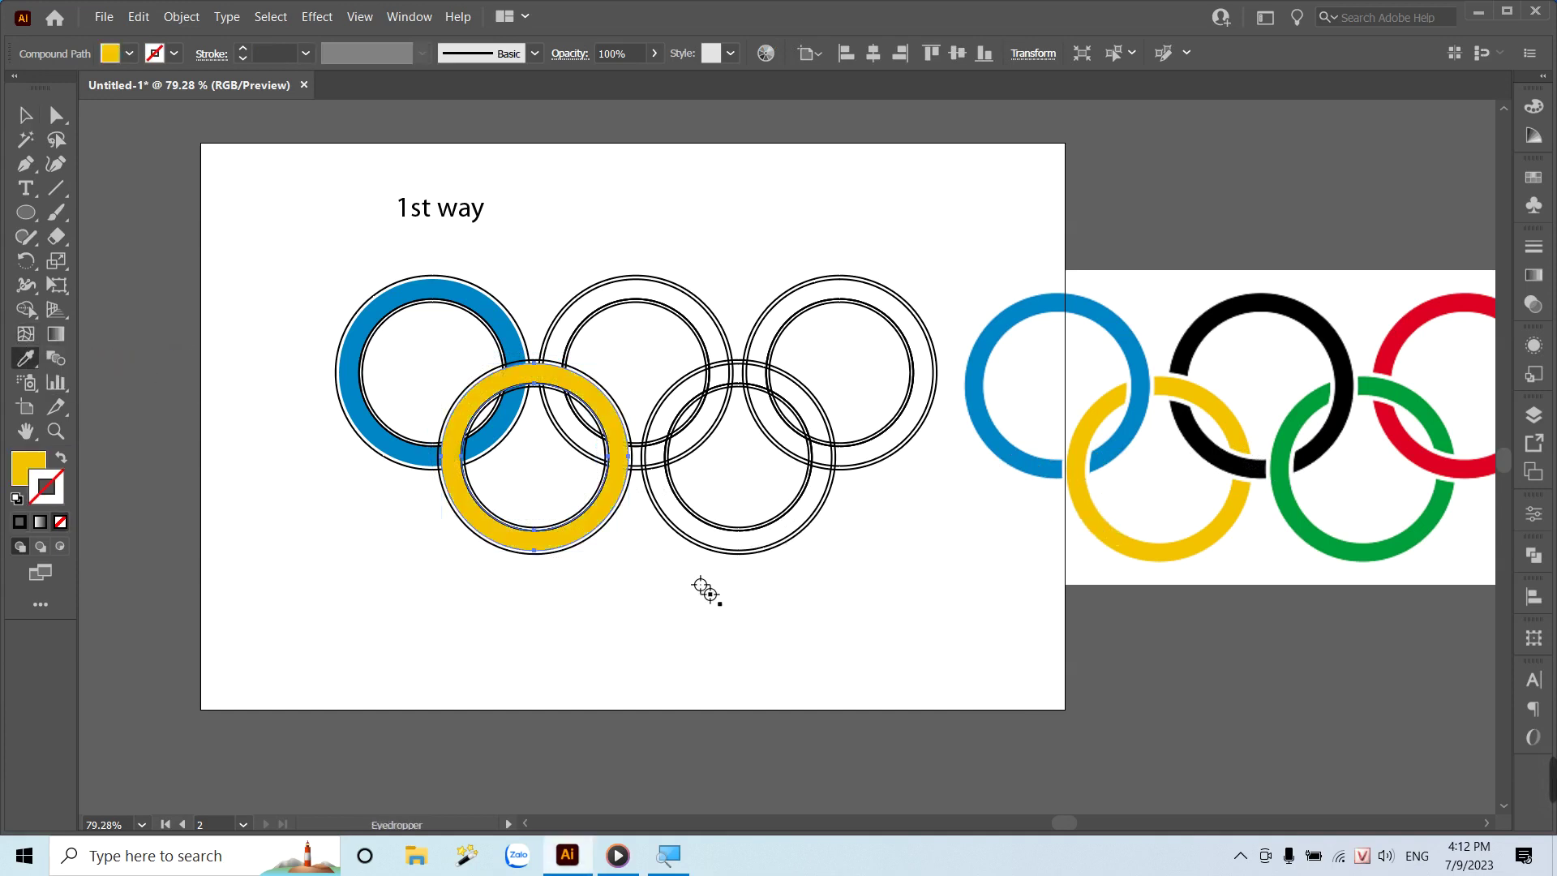
pyautogui.press('v')
pyautogui.click(678, 608)
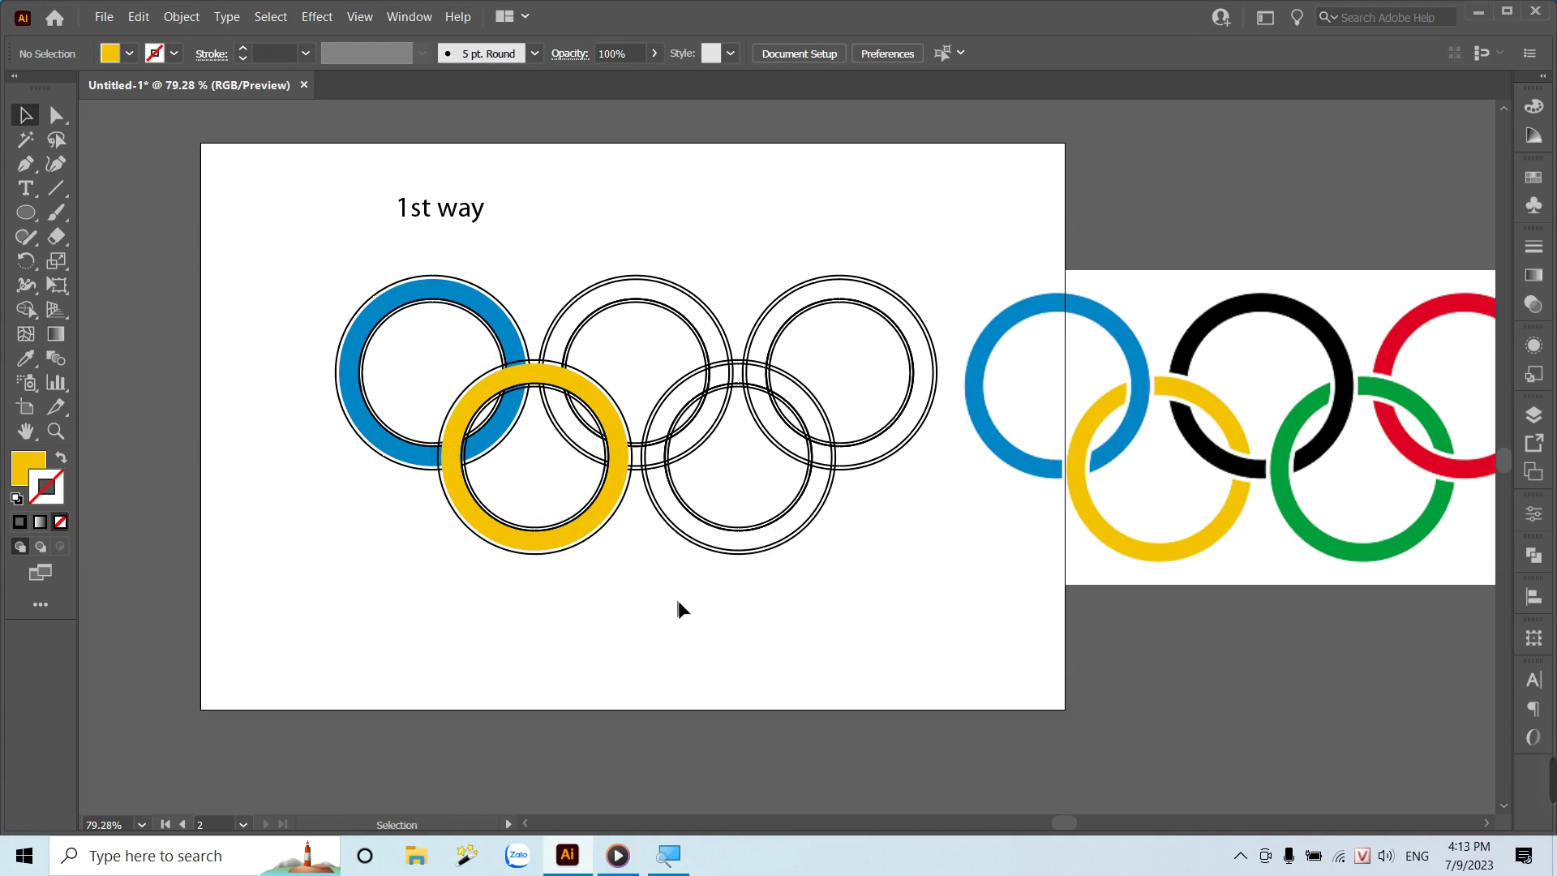
pyautogui.press('z')
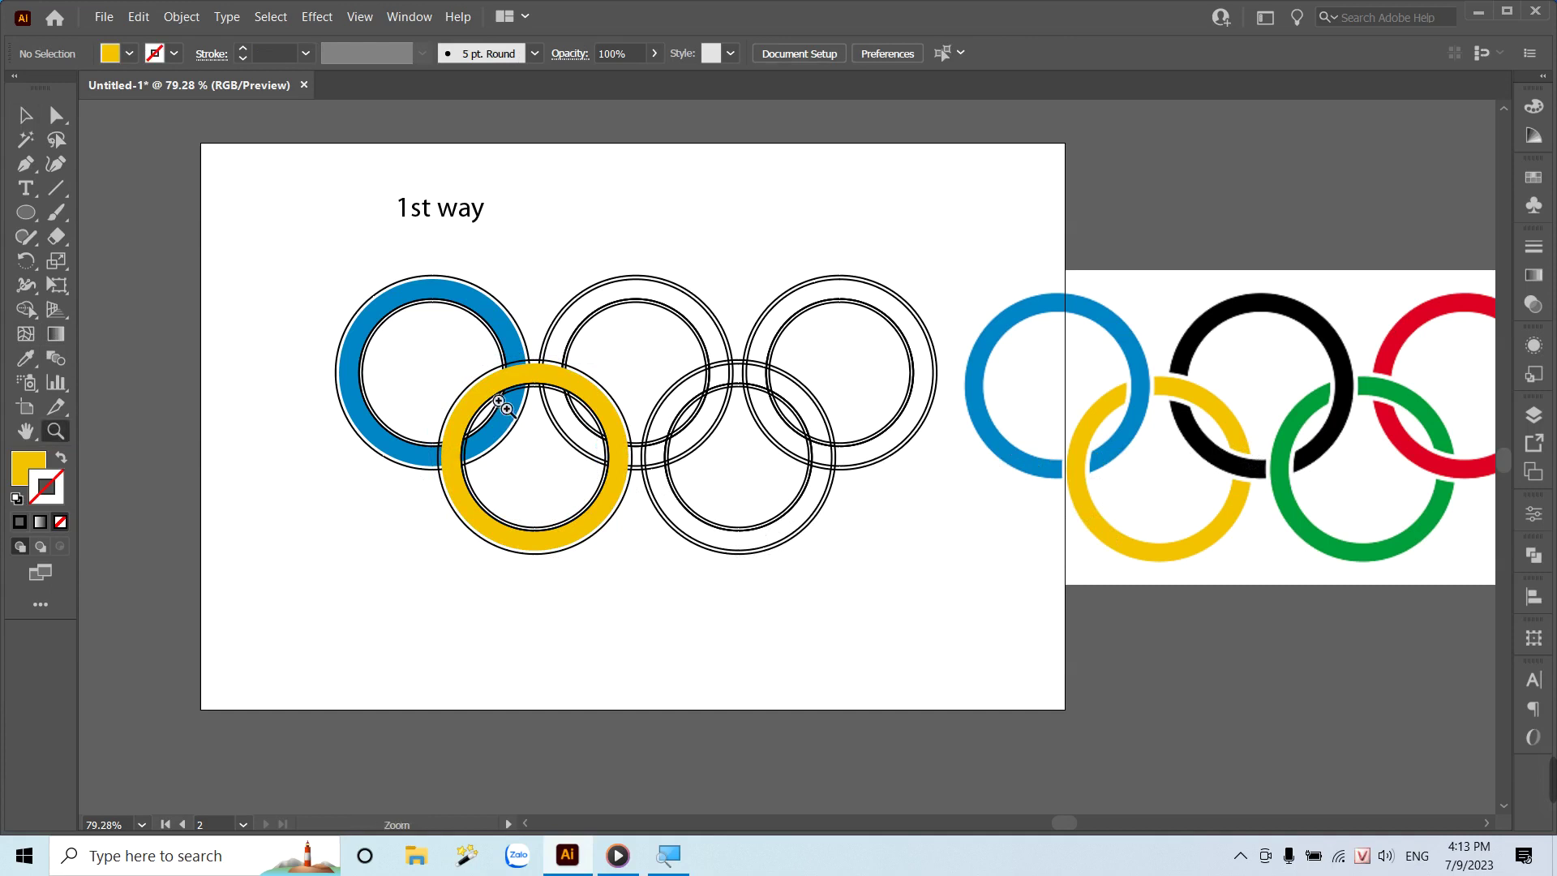
pyautogui.click(475, 365)
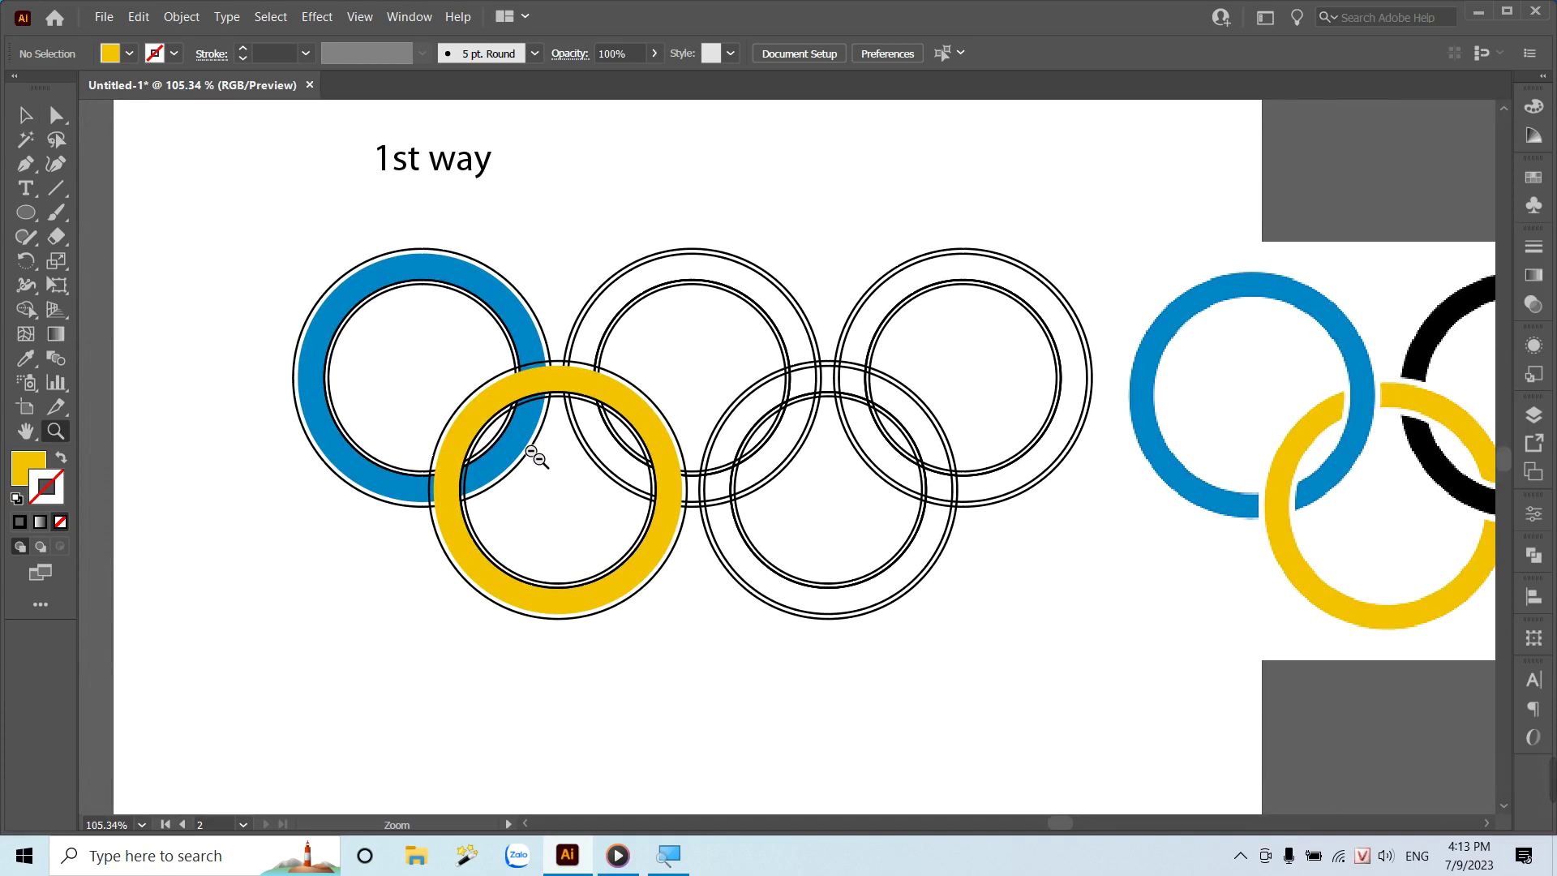
# Merge the outer and inner circles around the blue ring into one shape with Shape Builder.
pyautogui.click(536, 457)
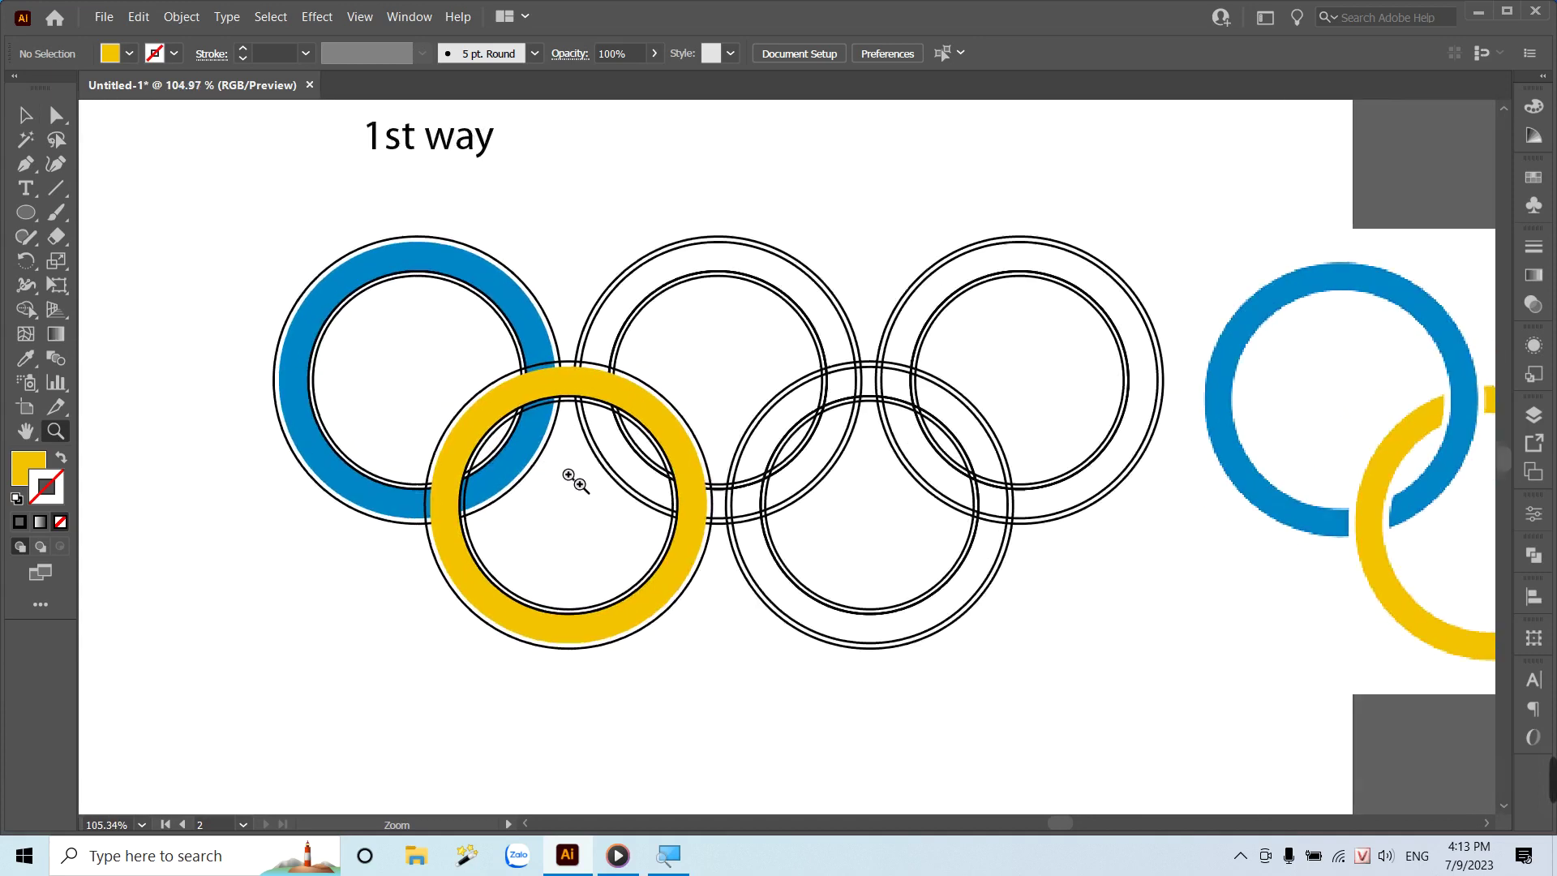
pyautogui.press('v')
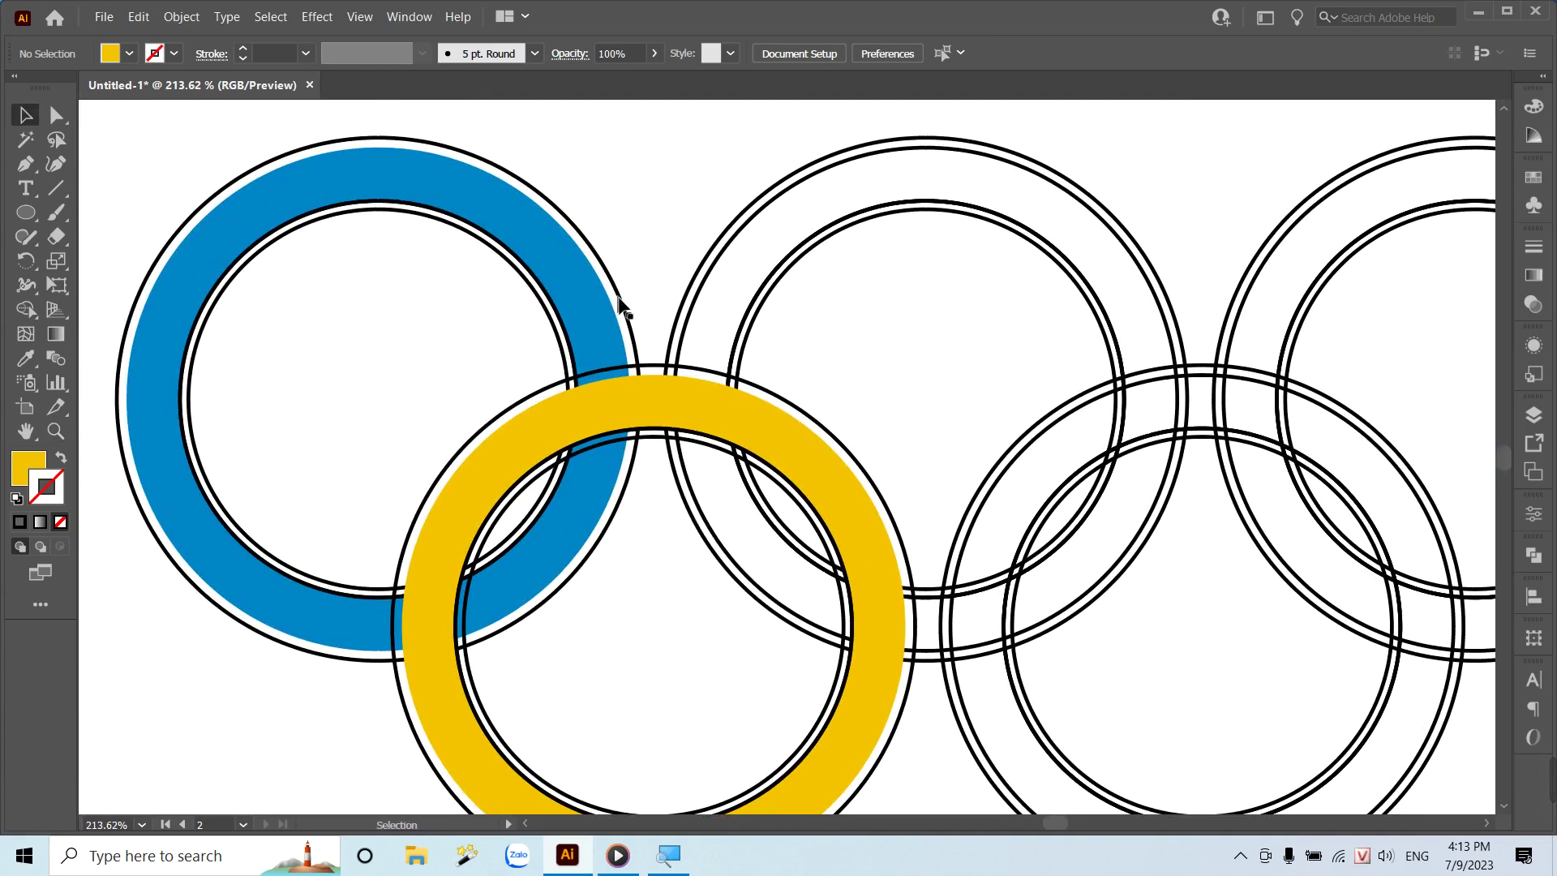
pyautogui.click(629, 311)
pyautogui.keyDown('shift'); pyautogui.click(556, 337); pyautogui.keyUp('shift')
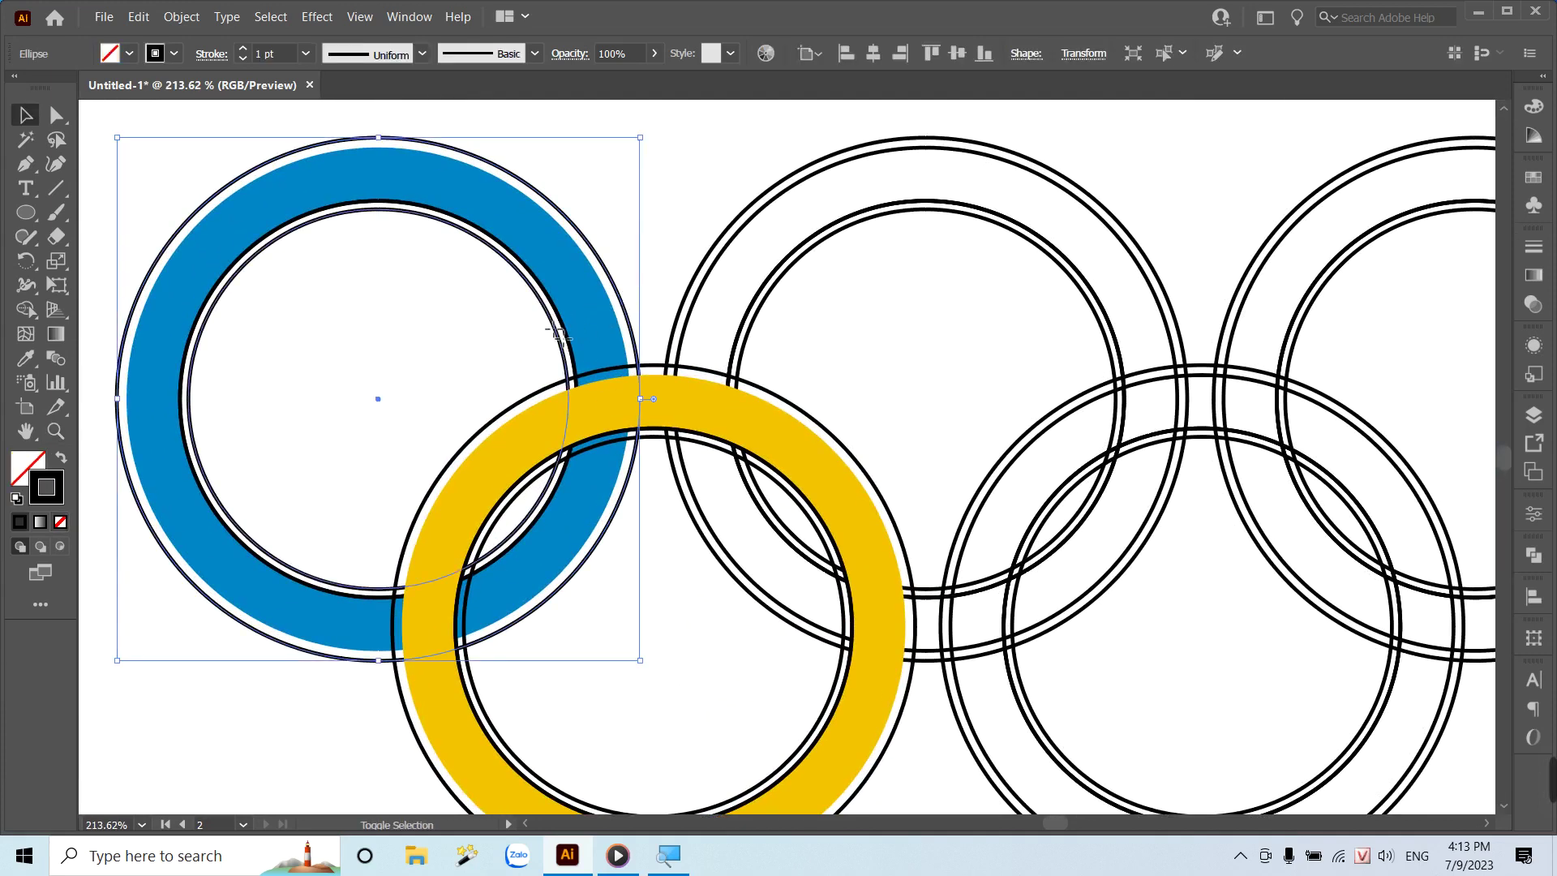
pyautogui.click(25, 333)
pyautogui.click(25, 312)
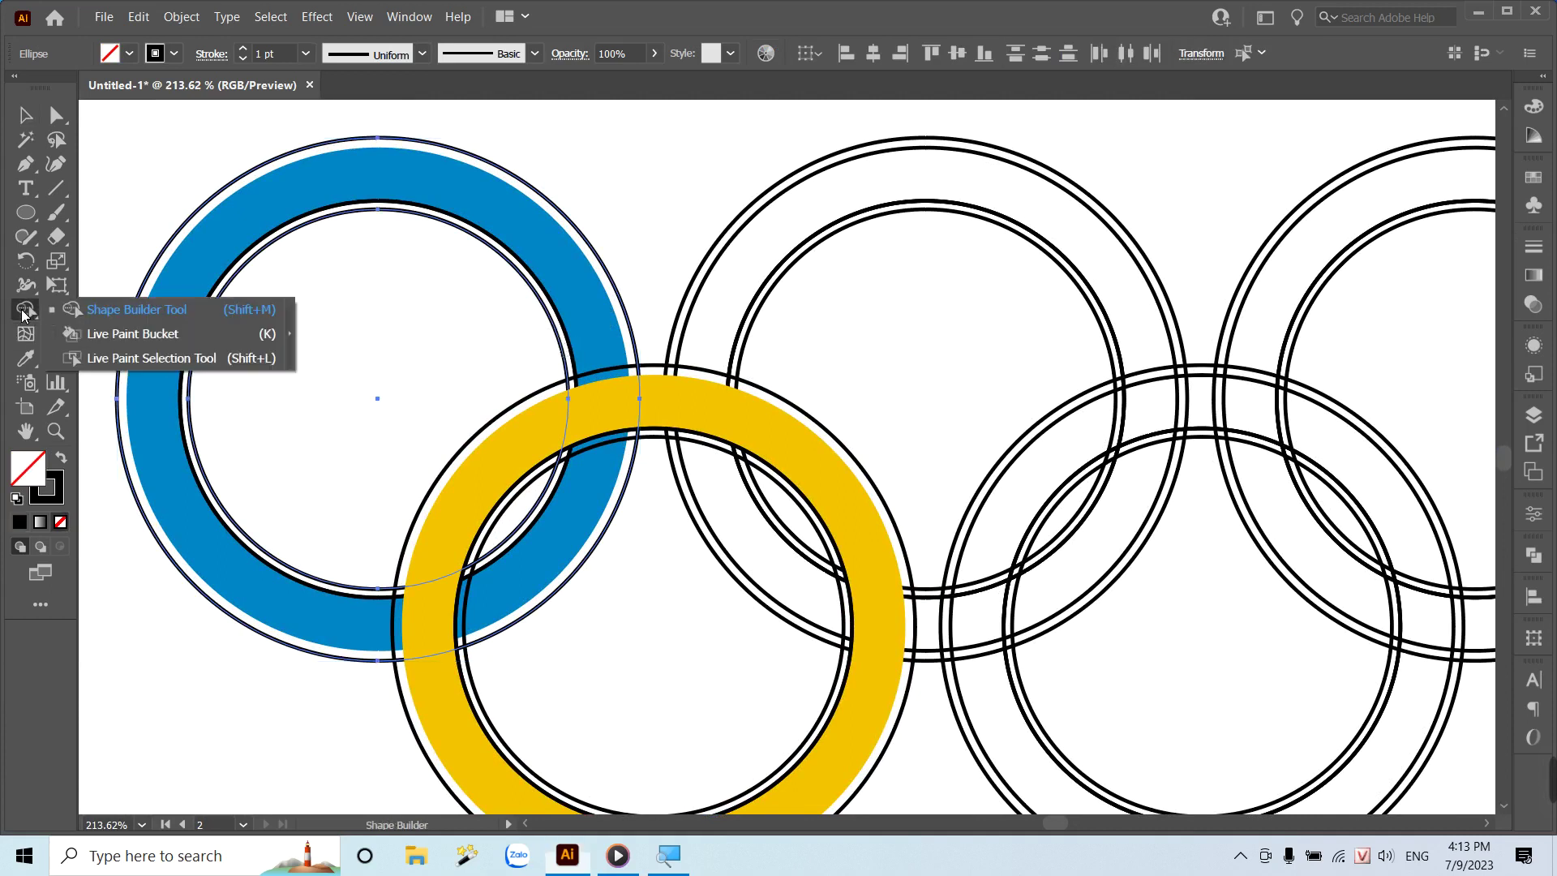
pyautogui.click(144, 318)
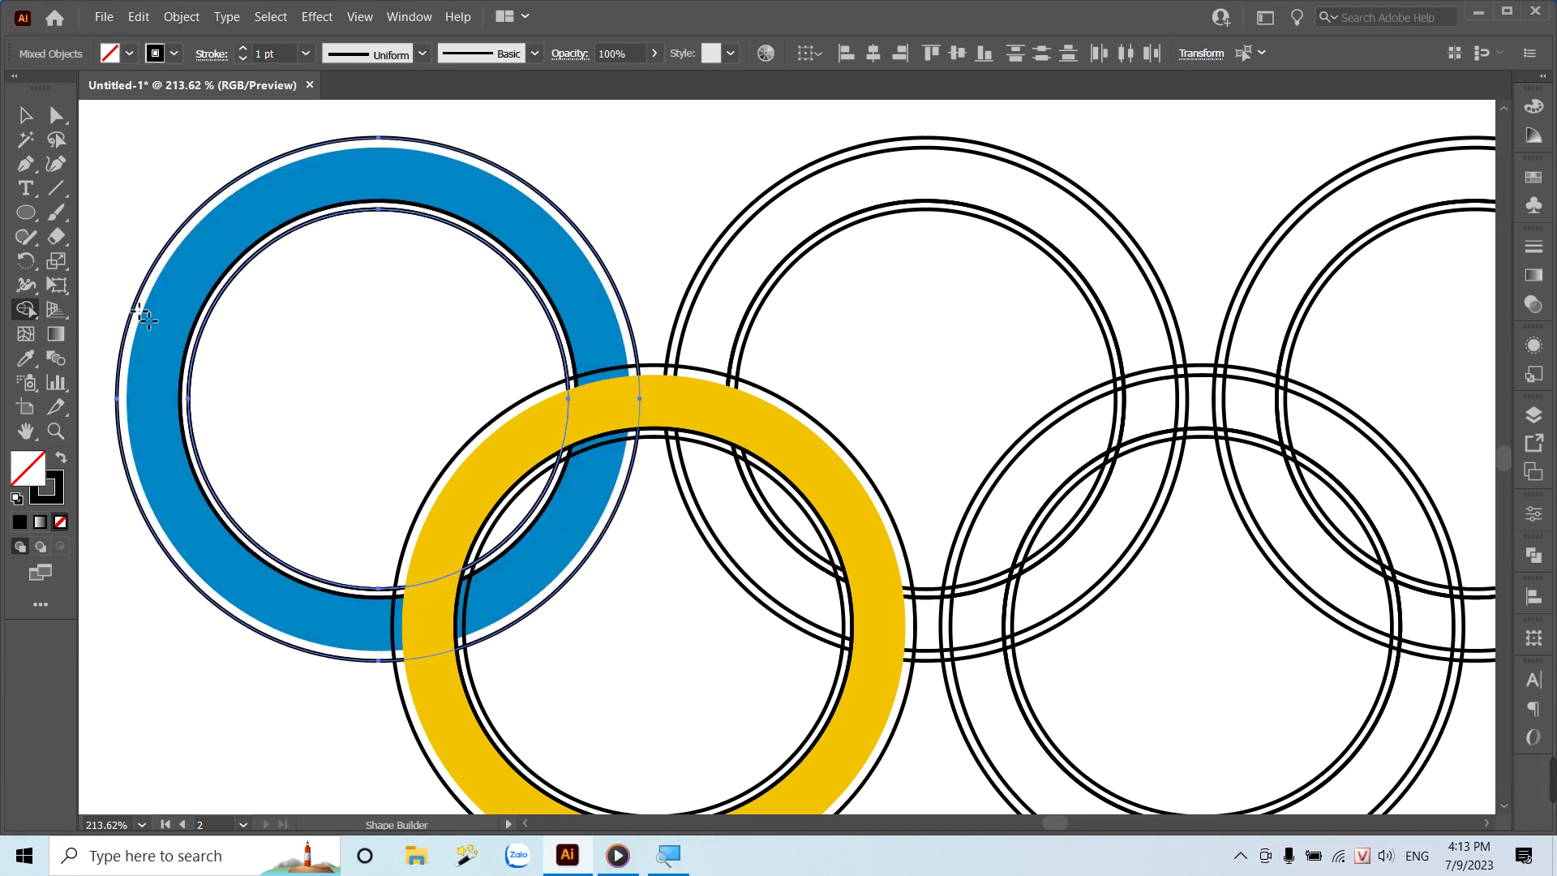
pyautogui.press('v')
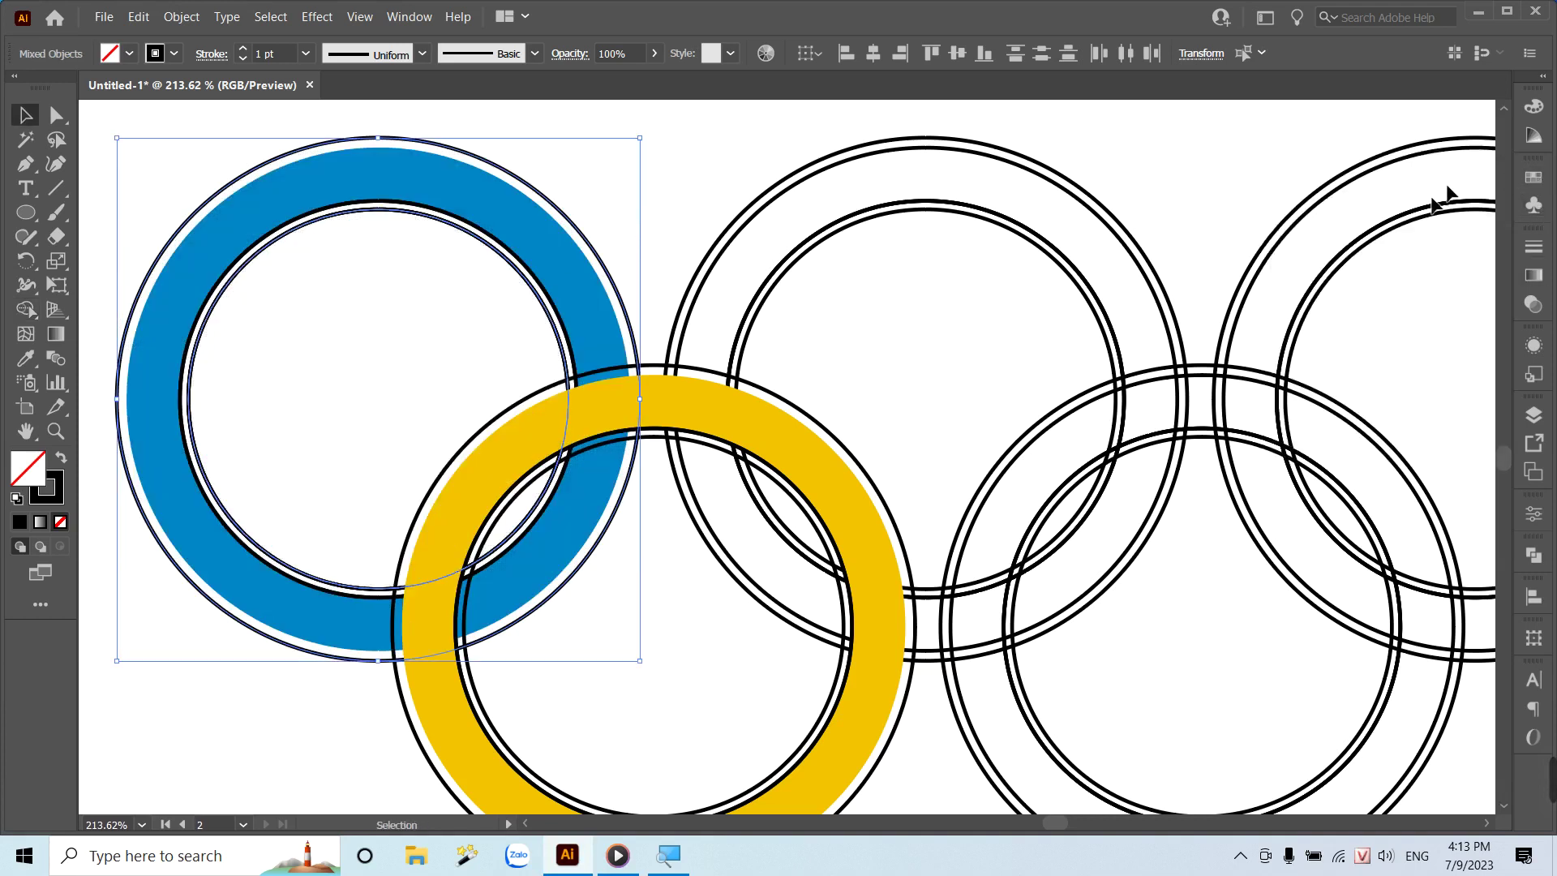
pyautogui.click(1535, 178)
# Fill the circles yellow, move them left of the blue ring, and make them a compound path.
pyautogui.click(1348, 232)
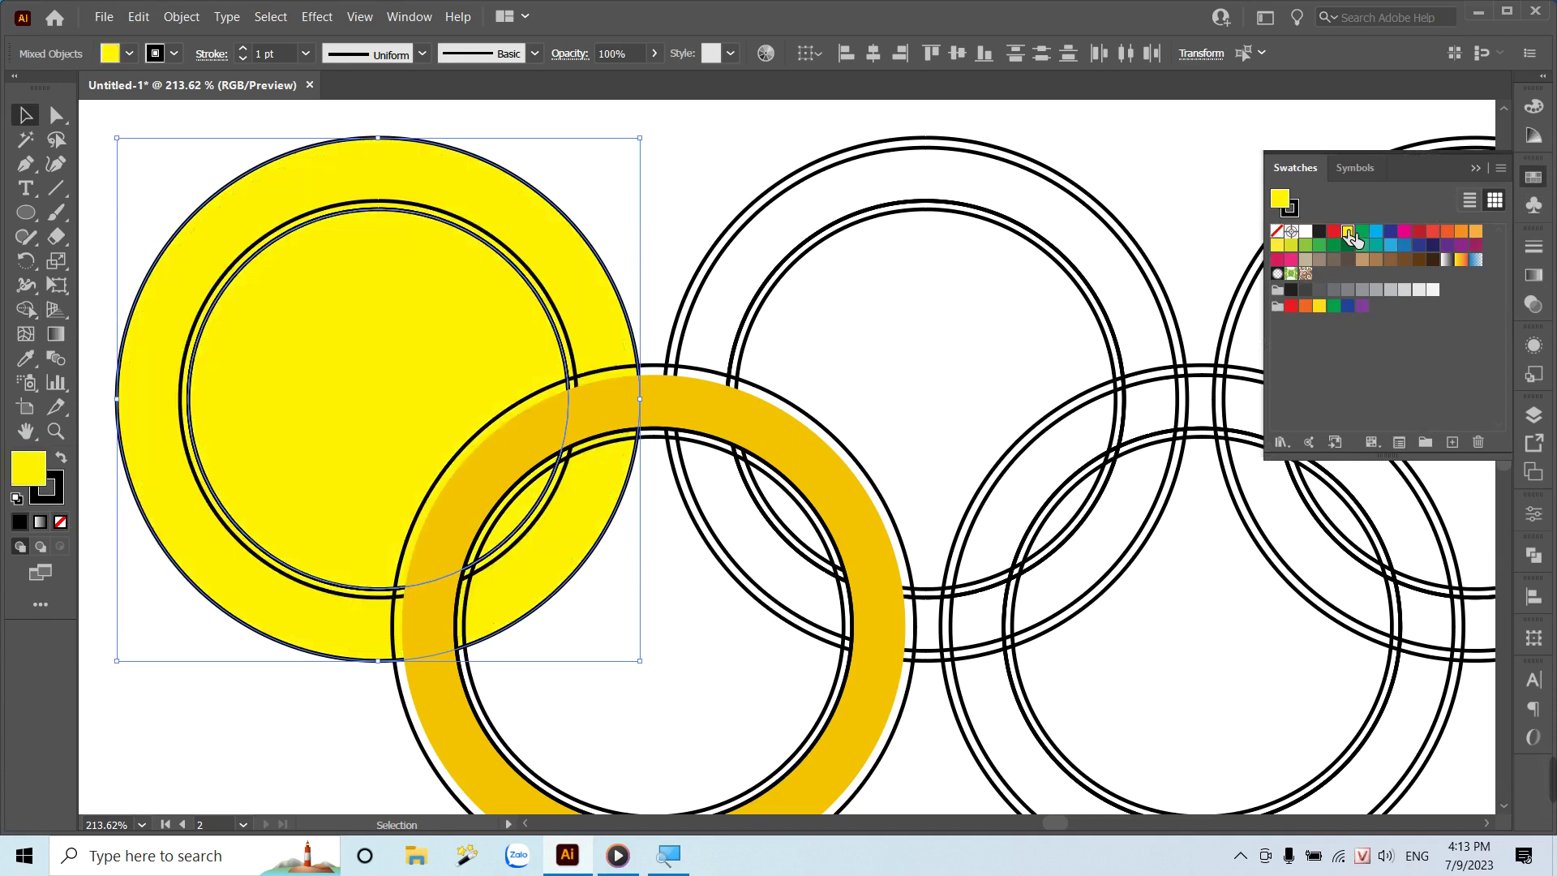
pyautogui.moveTo(555, 245); pyautogui.dragTo(399, 215)
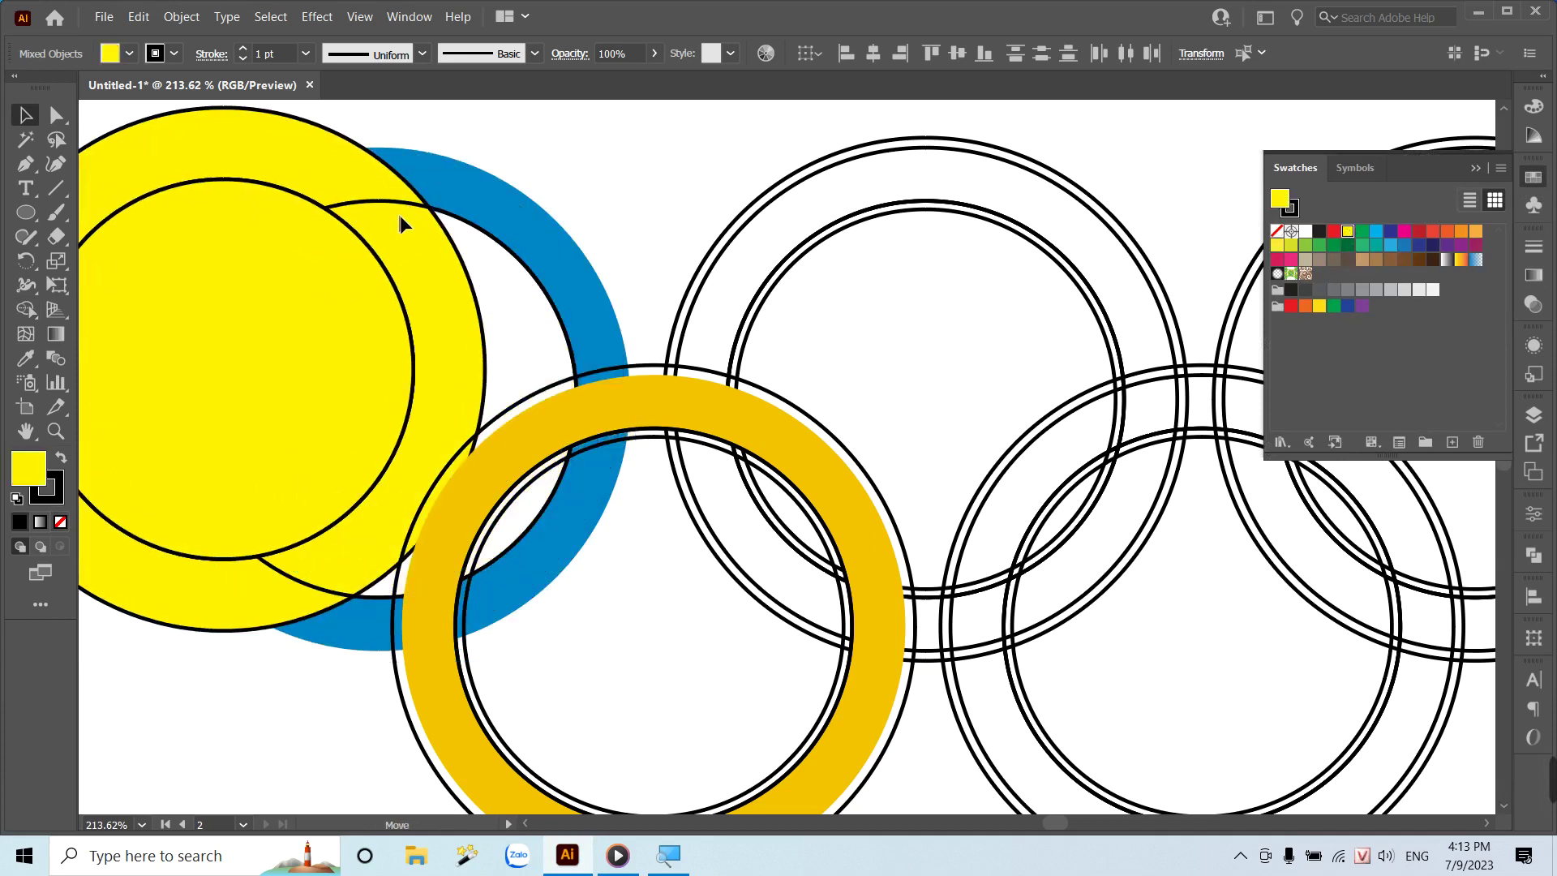
pyautogui.hotkey('ctrl', 'z')
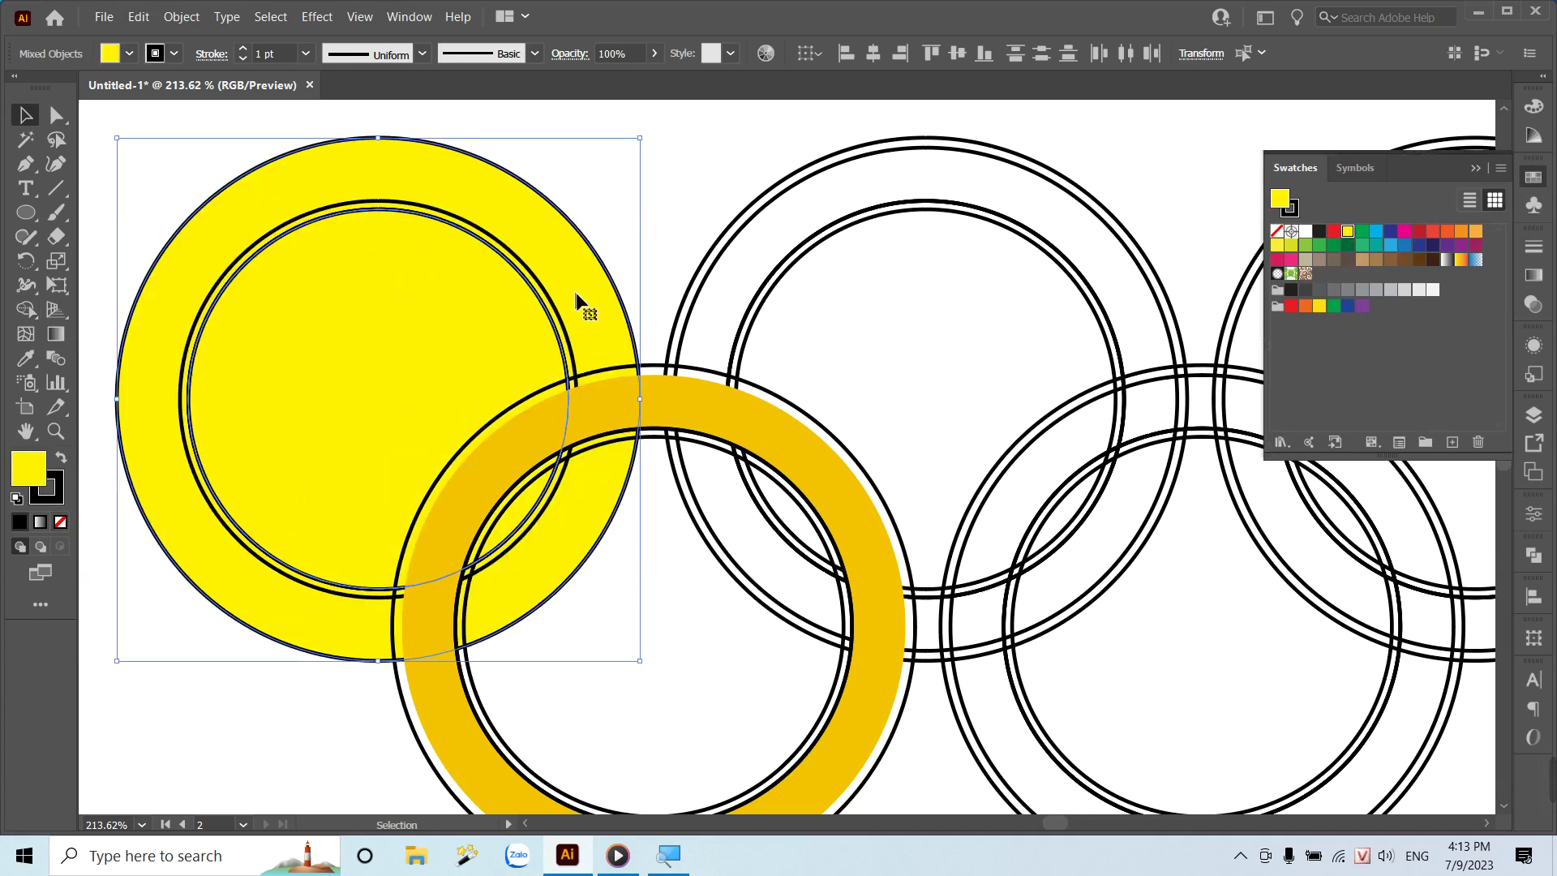
pyautogui.press('a')
pyautogui.hotkey('ctrl', '-')
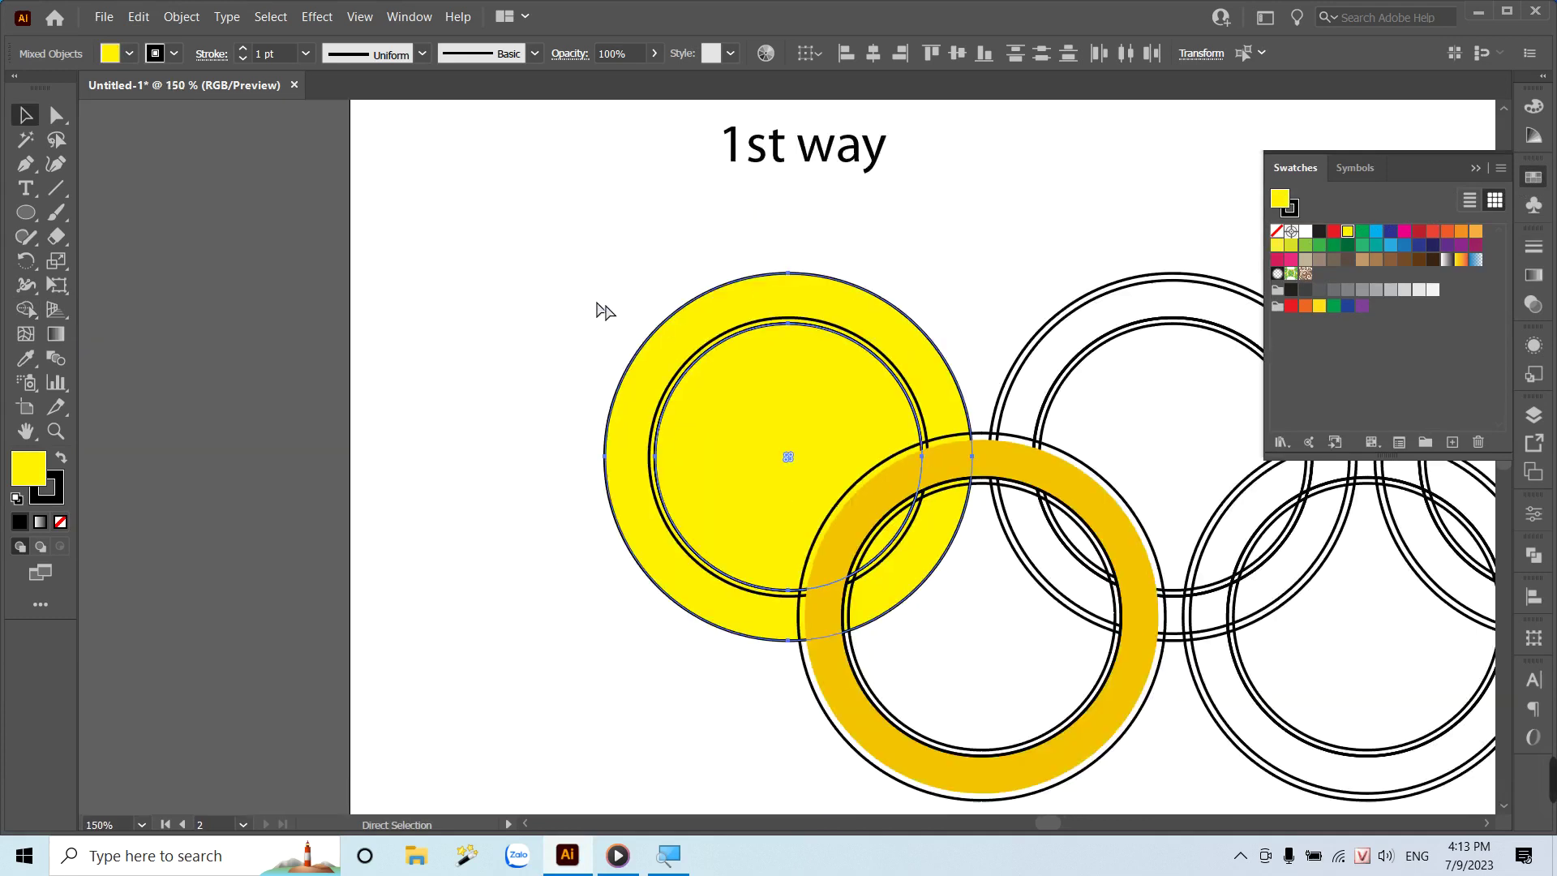
pyautogui.press('v')
pyautogui.moveTo(786, 344)
pyautogui.mouseDown()
pyautogui.moveTo(595, 344)
pyautogui.moveTo(427, 476)
pyautogui.mouseUp()
pyautogui.click(609, 251)
pyautogui.moveTo(453, 425); pyautogui.dragTo(354, 469)
pyautogui.hotkey('ctrl', 'z')
pyautogui.hotkey('ctrl', 'z')
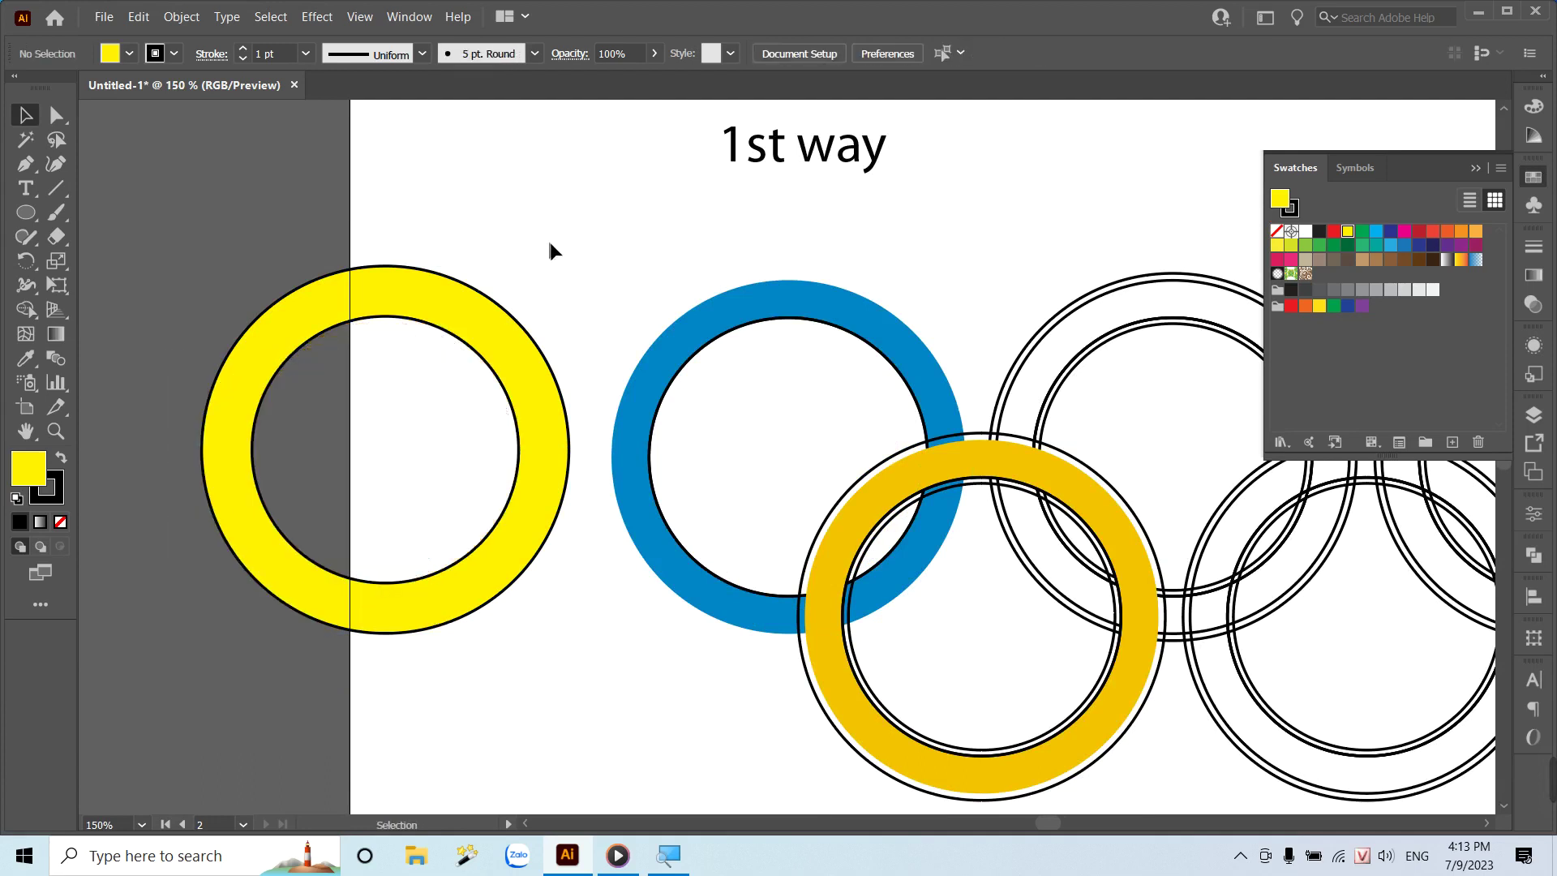
pyautogui.moveTo(547, 239); pyautogui.dragTo(443, 366)
pyautogui.hotkey('ctrl', '8')
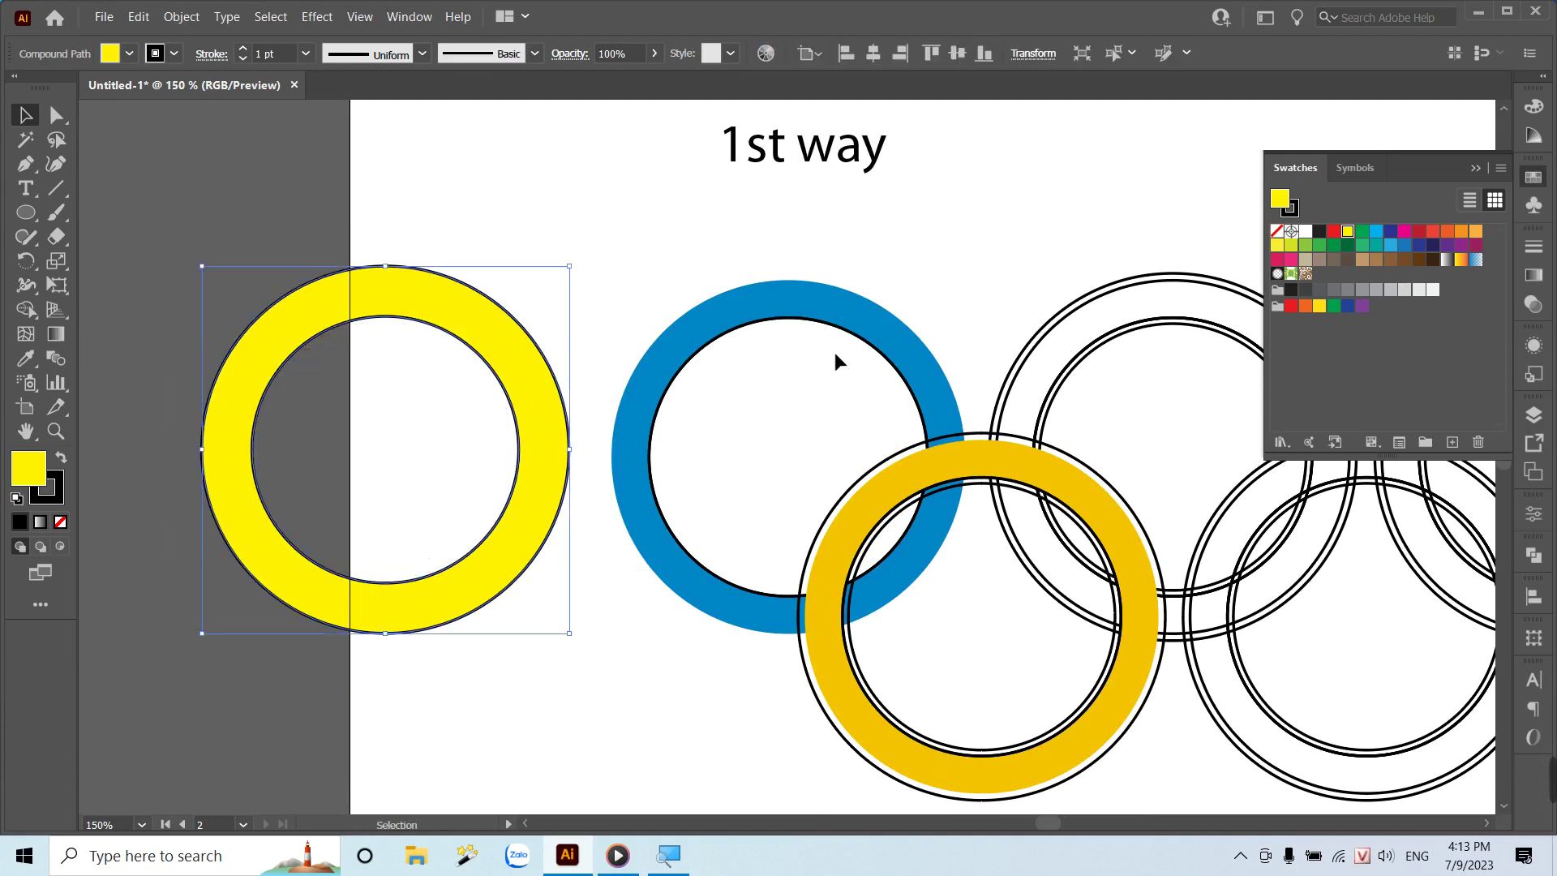
# Make the blue ring a compound path to clear its black outlines.
pyautogui.click(834, 331)
pyautogui.click(836, 344)
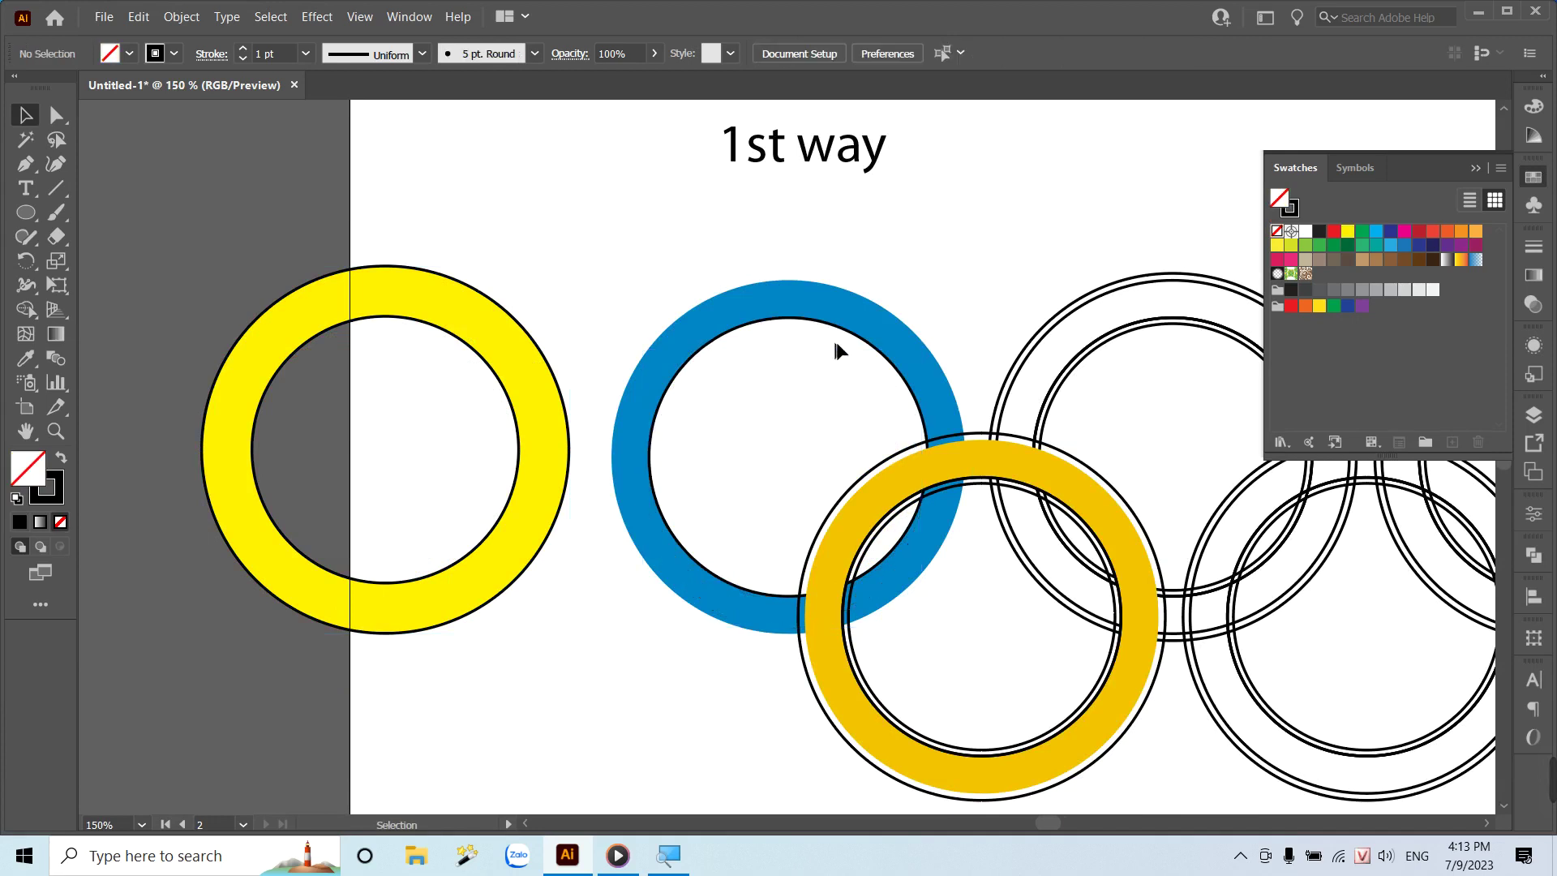
pyautogui.click(846, 334)
pyautogui.hotkey('ctrl', '8')
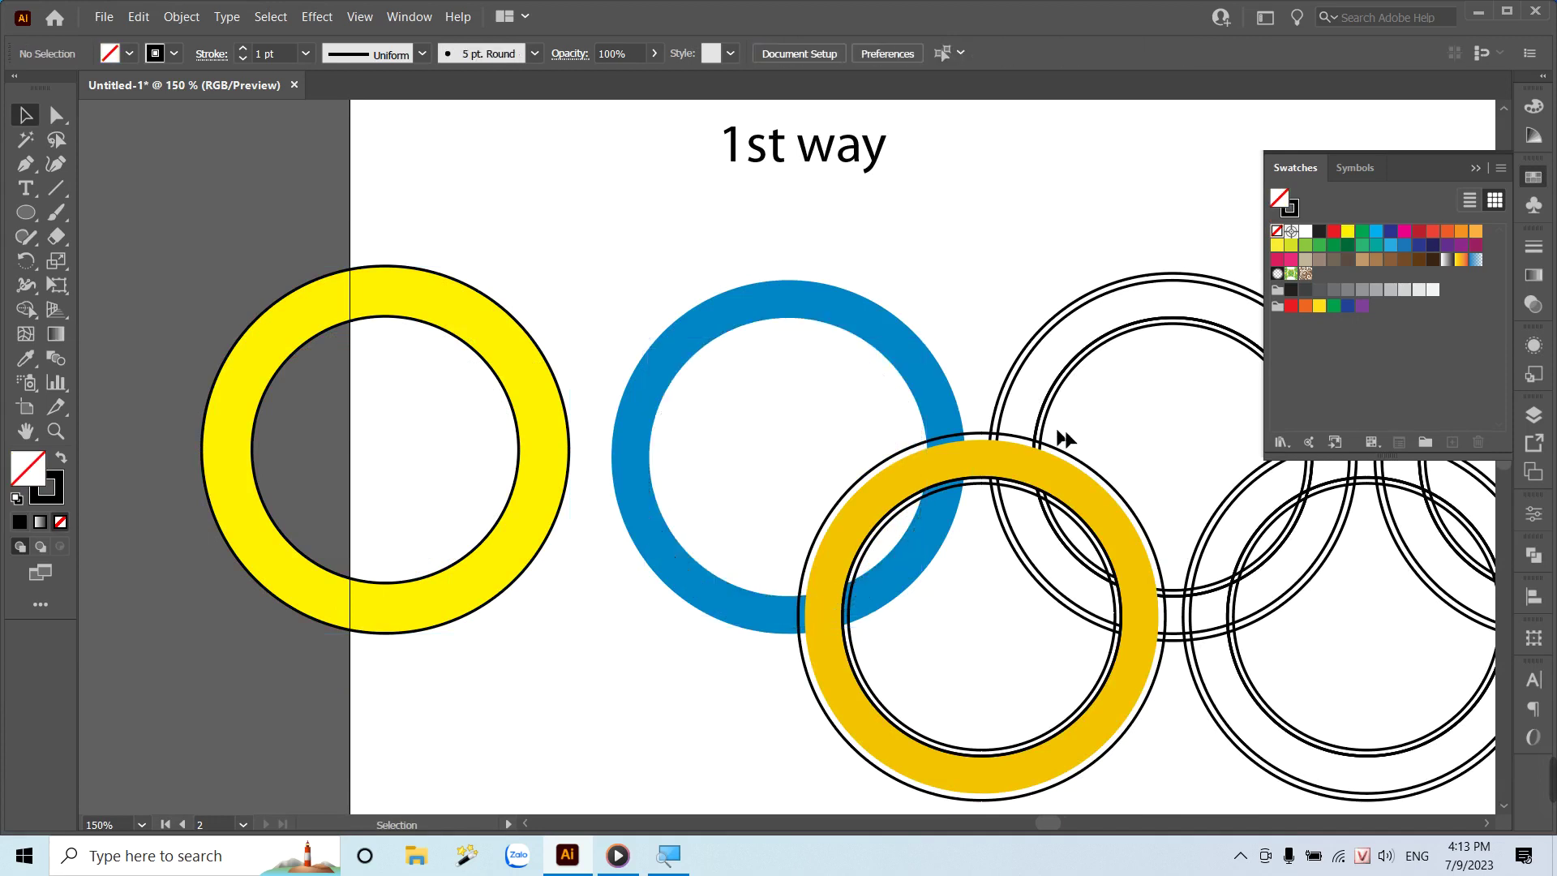
# Set the left ring's fill to None and drag the hollow ring back onto the blue ring.
pyautogui.moveTo(1064, 438)
pyautogui.mouseDown()
pyautogui.moveTo(191, 443)
pyautogui.moveTo(834, 428)
pyautogui.mouseUp()
pyautogui.press('Tab')
pyautogui.click(198, 460)
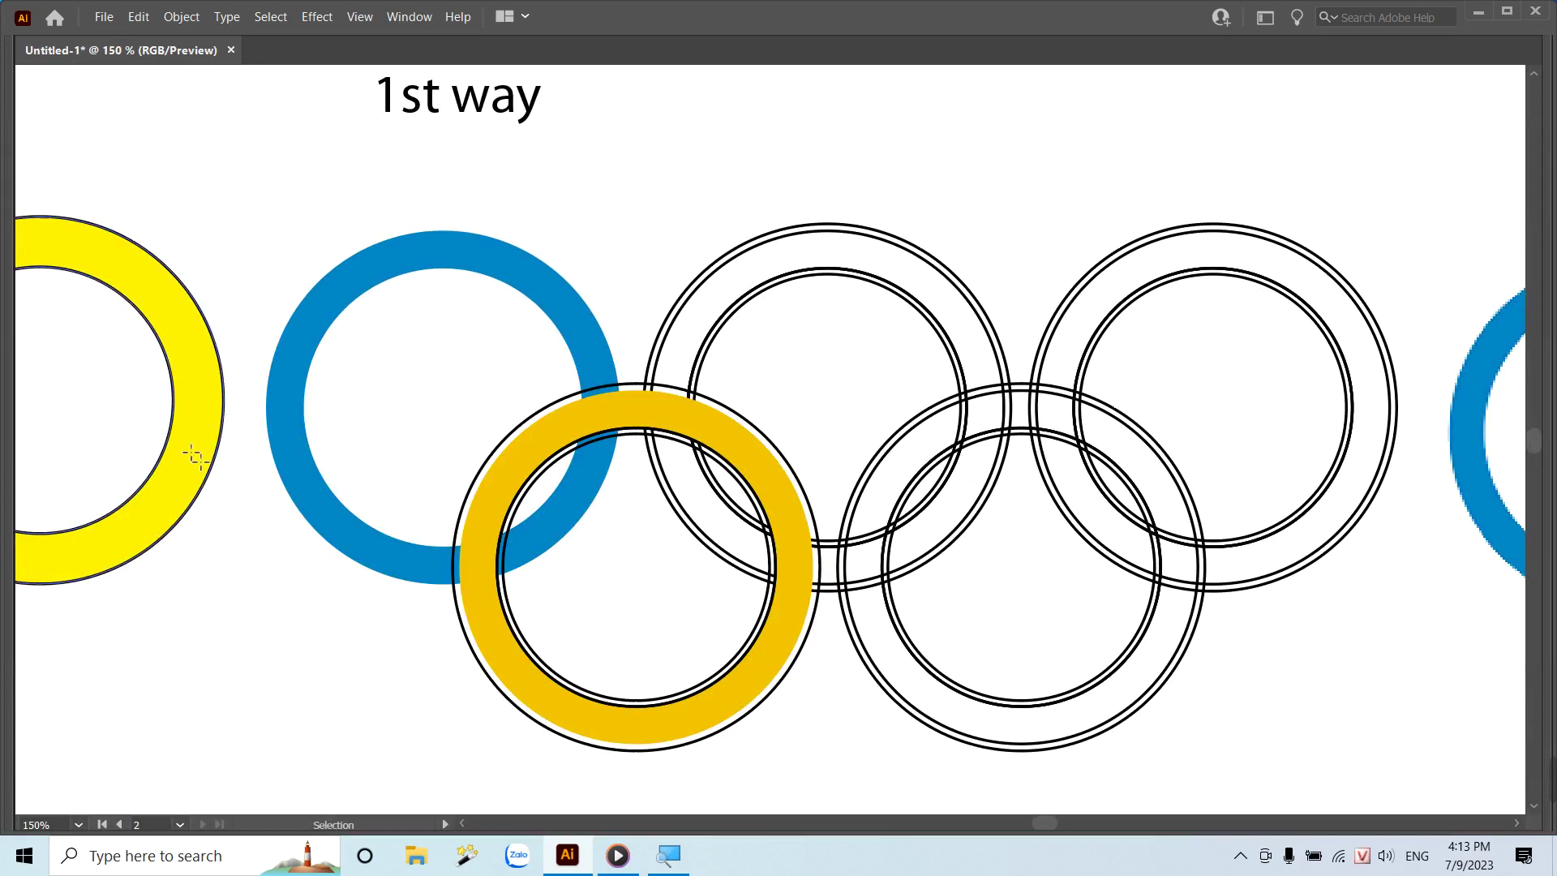
pyautogui.press('Tab')
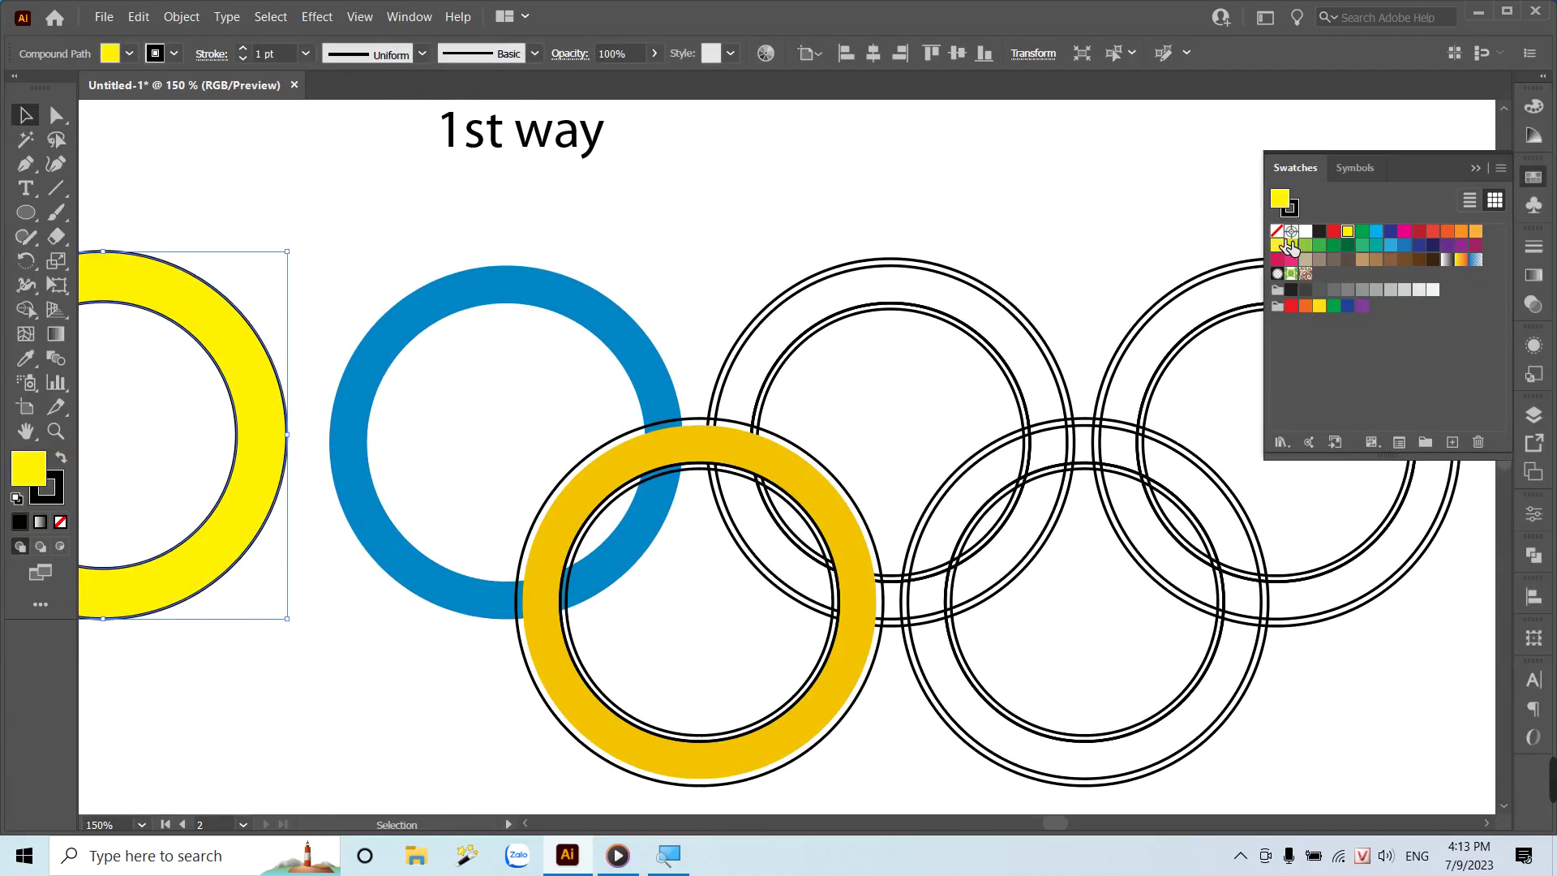
pyautogui.click(1278, 231)
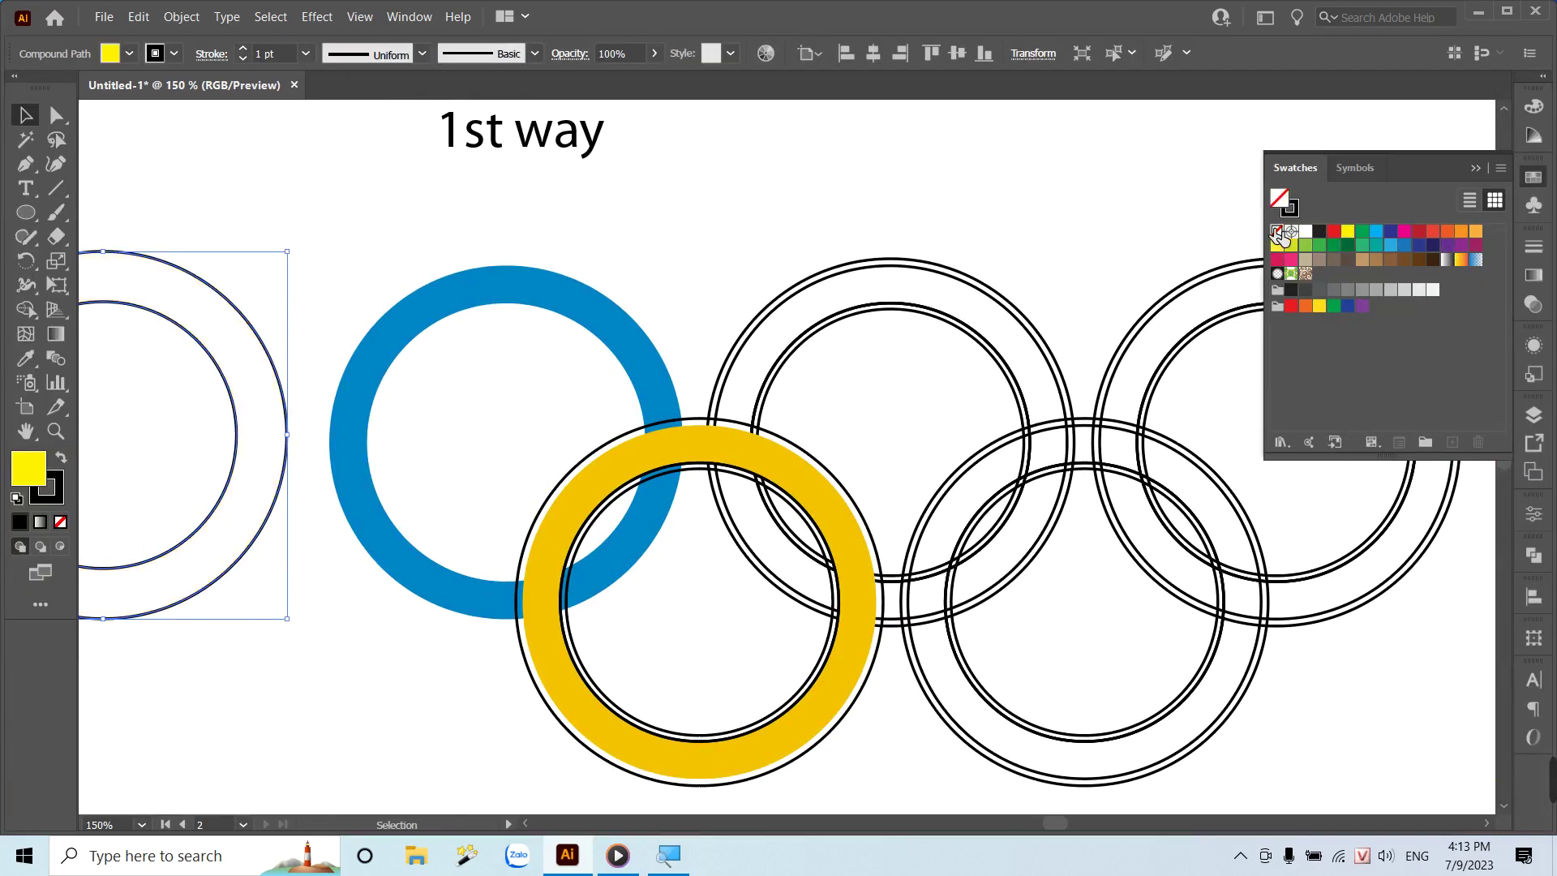
pyautogui.click(281, 517)
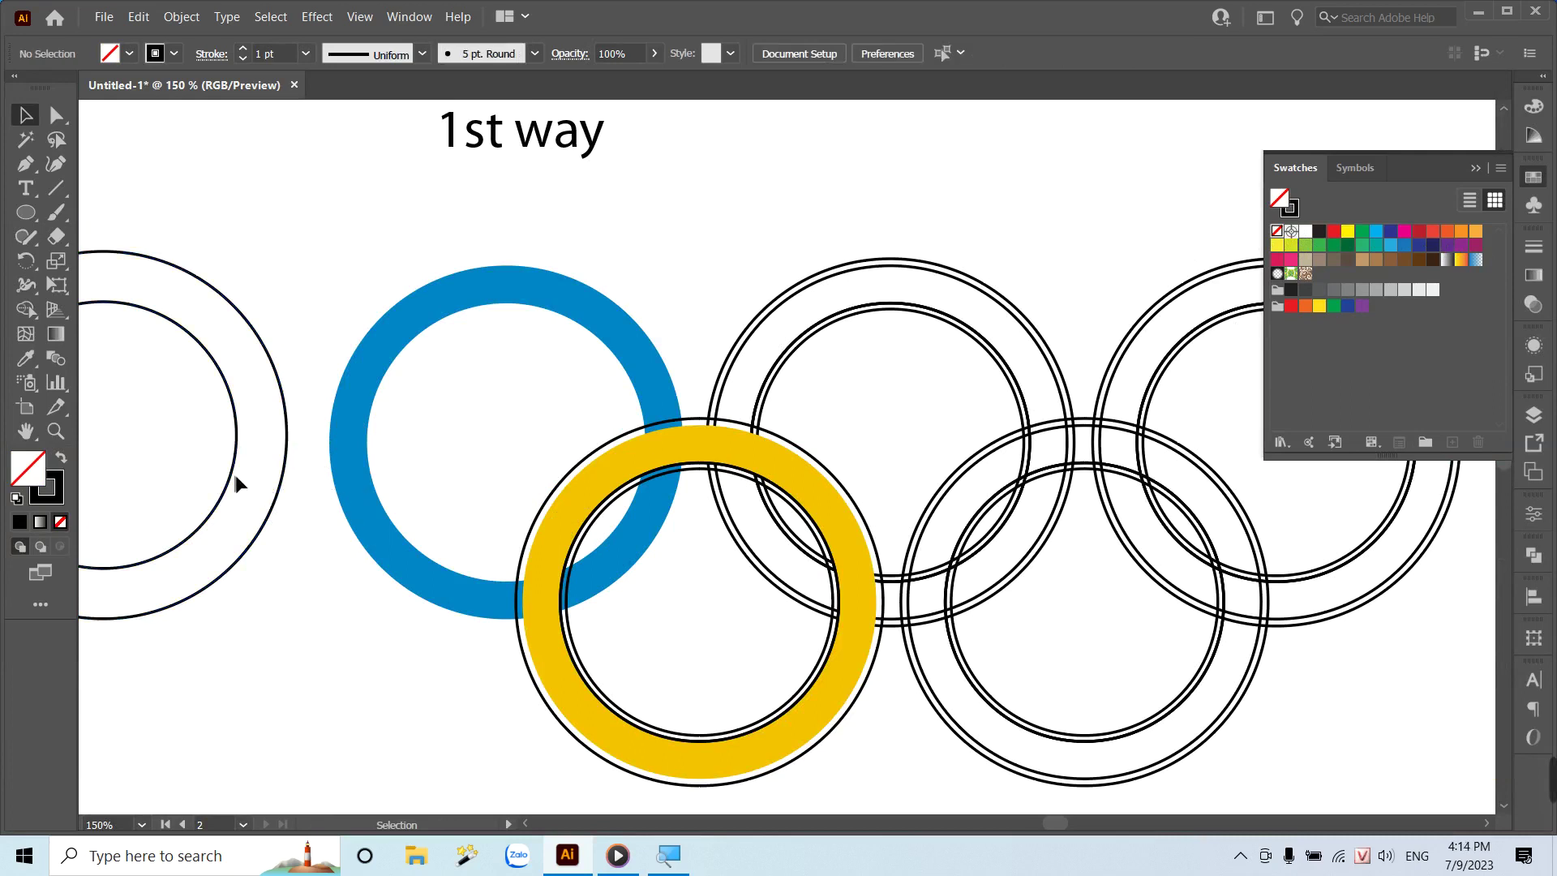
pyautogui.moveTo(235, 477); pyautogui.dragTo(634, 483)
# Align the outline ring with the blue ring and zoom in on their upper crossing.
pyautogui.keyDown('shift'); pyautogui.click(610, 329); pyautogui.keyUp('shift')
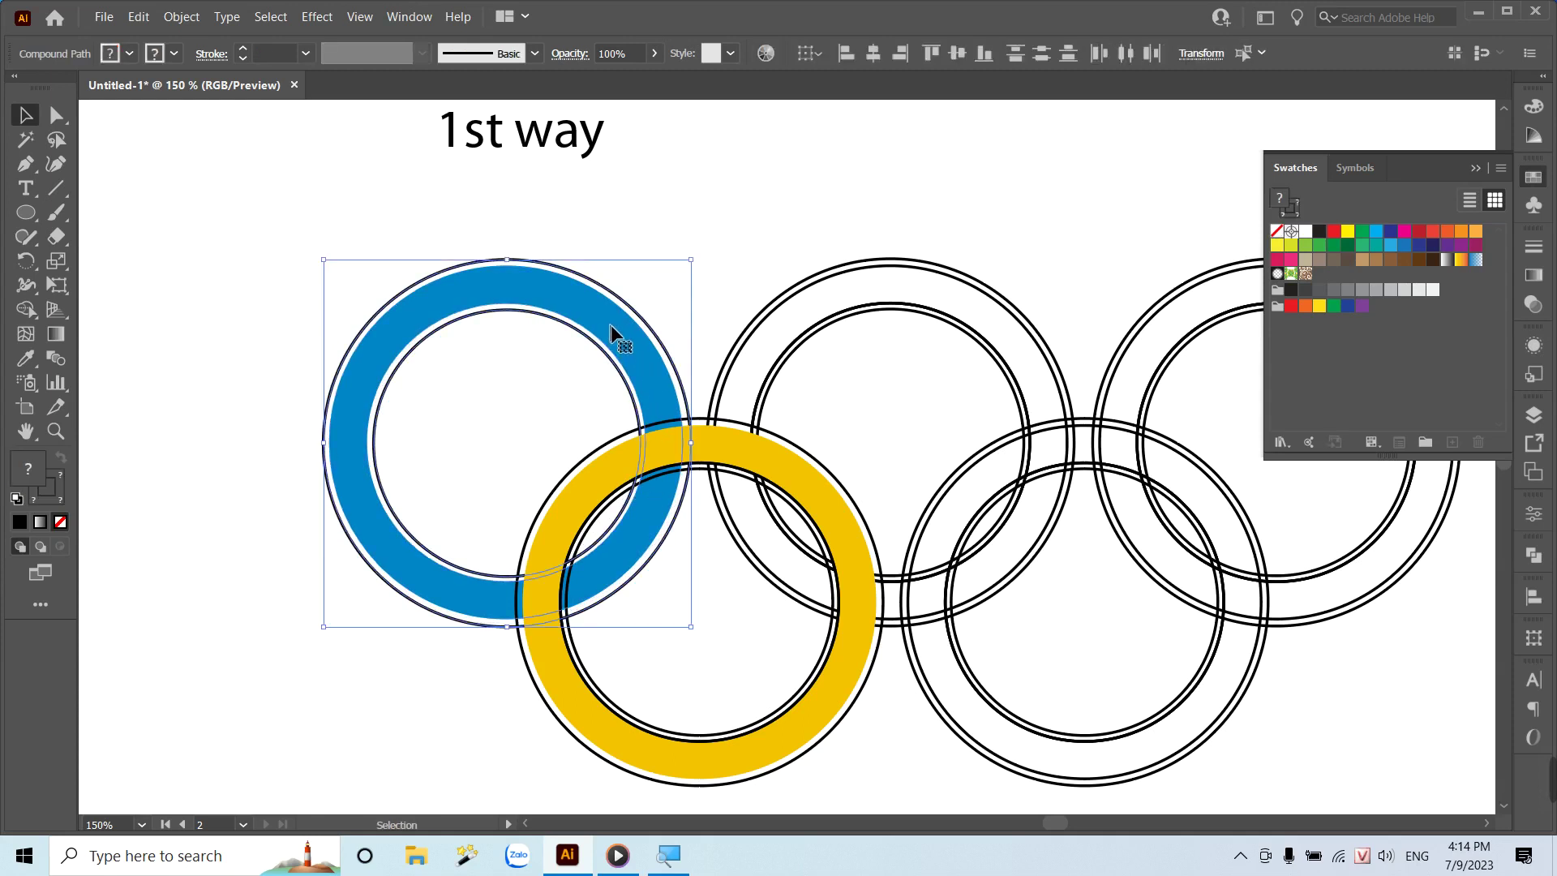
pyautogui.click(954, 58)
pyautogui.click(798, 195)
pyautogui.press('z')
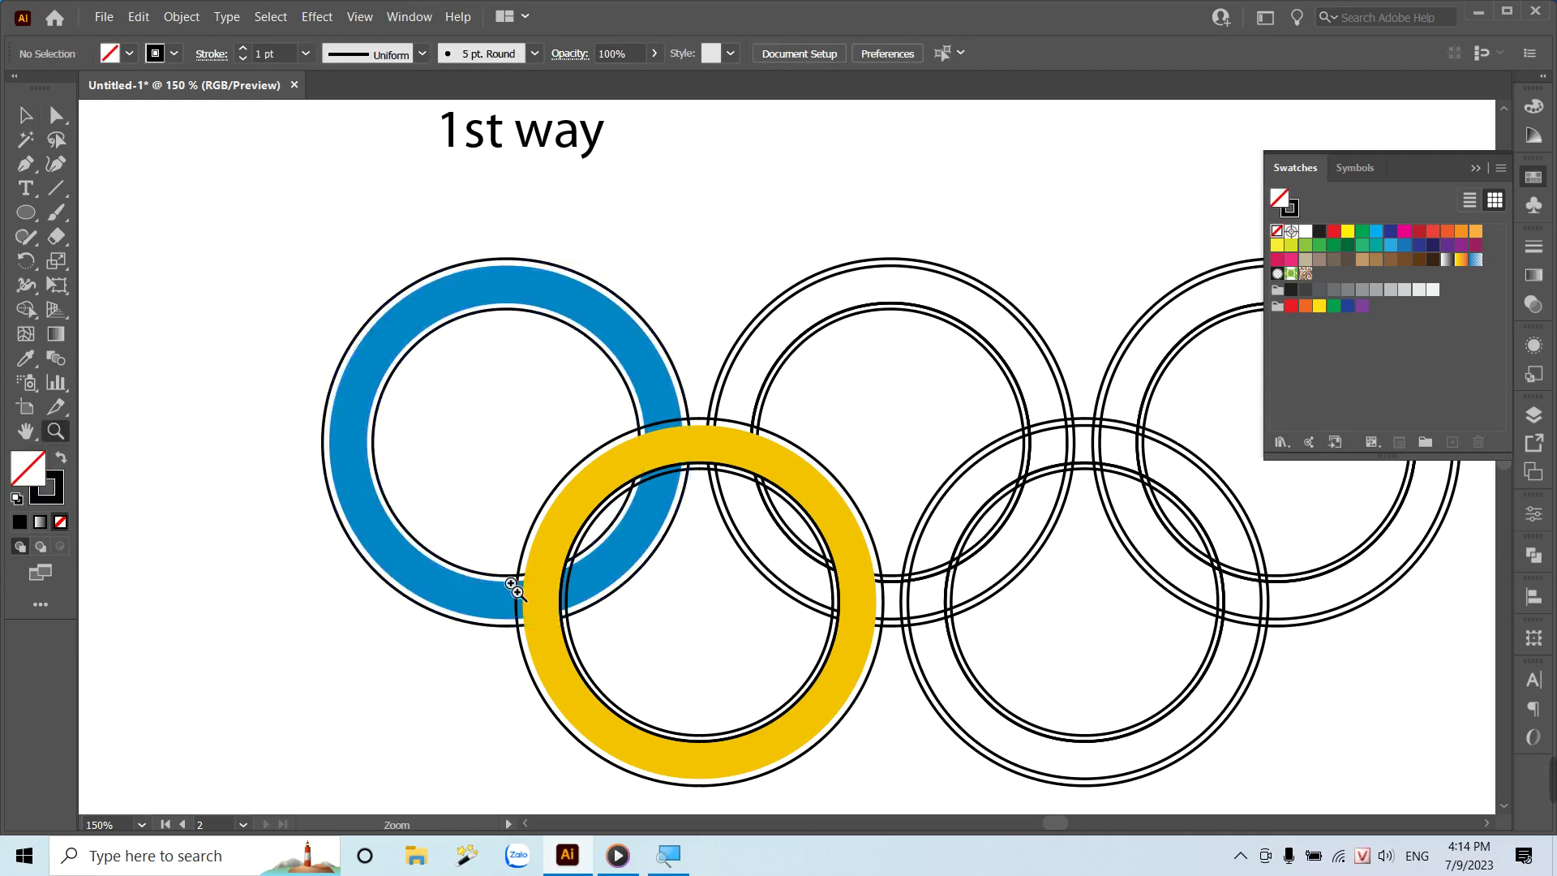
pyautogui.moveTo(513, 590); pyautogui.dragTo(586, 640)
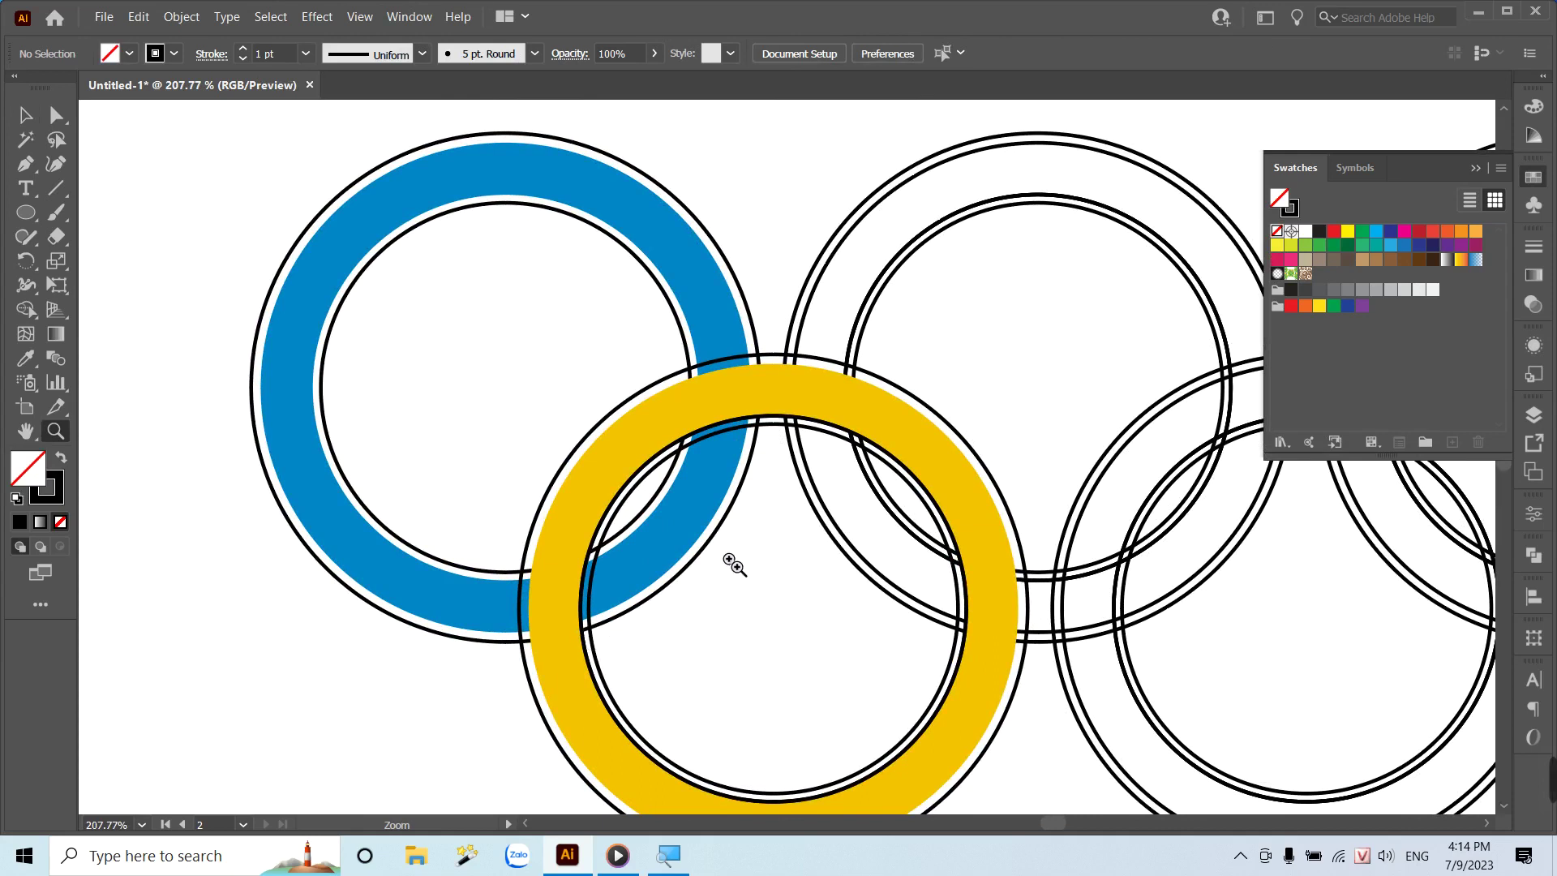
pyautogui.moveTo(572, 329); pyautogui.dragTo(683, 483)
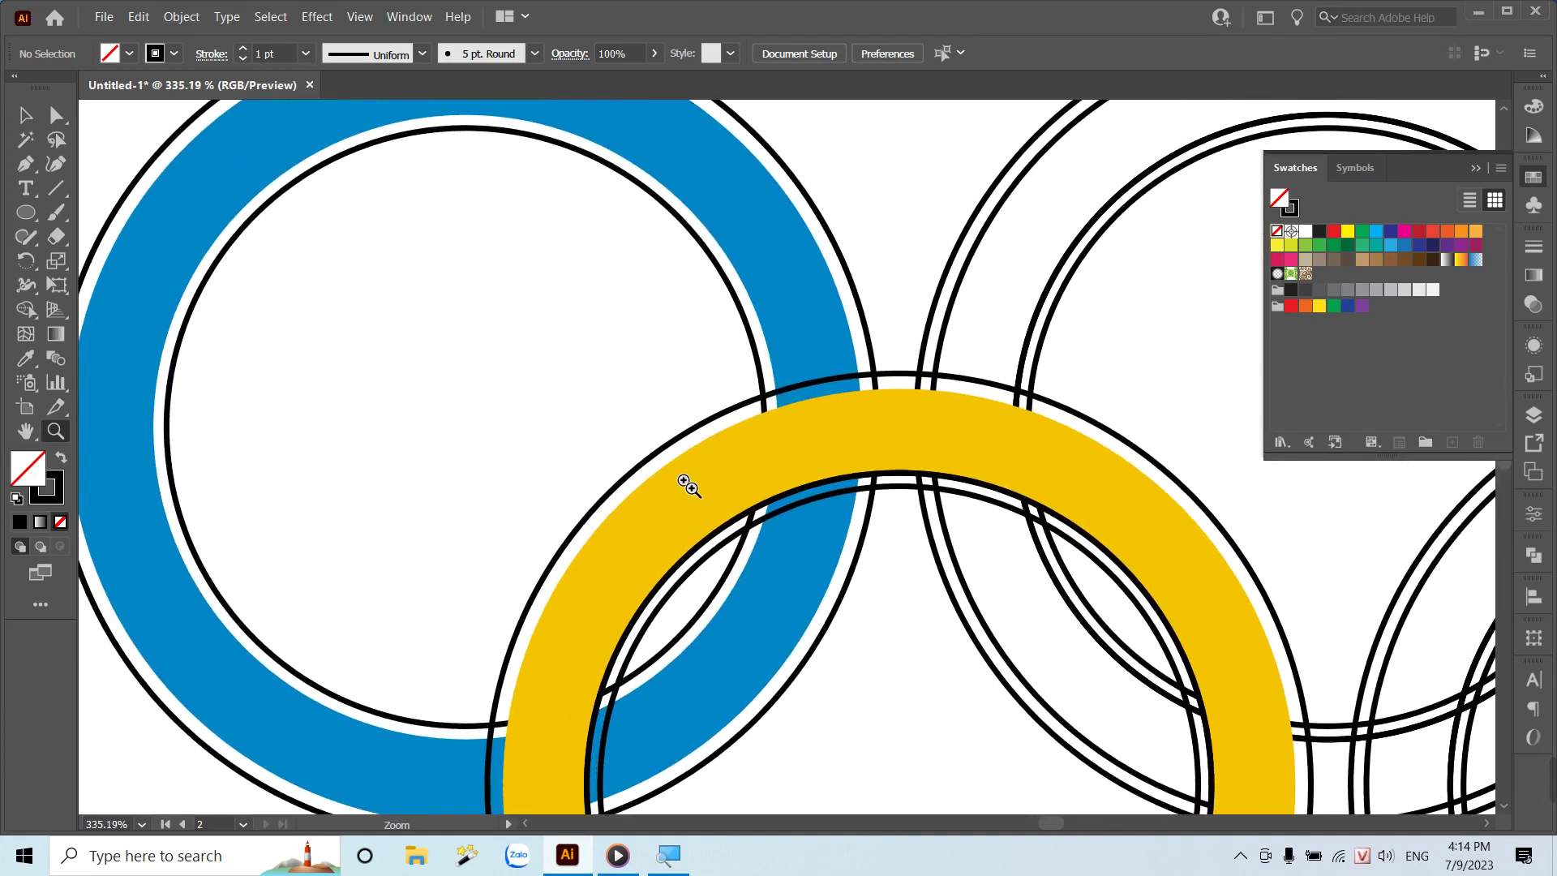
# Split the blue and yellow rings' upper overlap into its own piece with Shape Builder.
pyautogui.press('v')
pyautogui.click(872, 356)
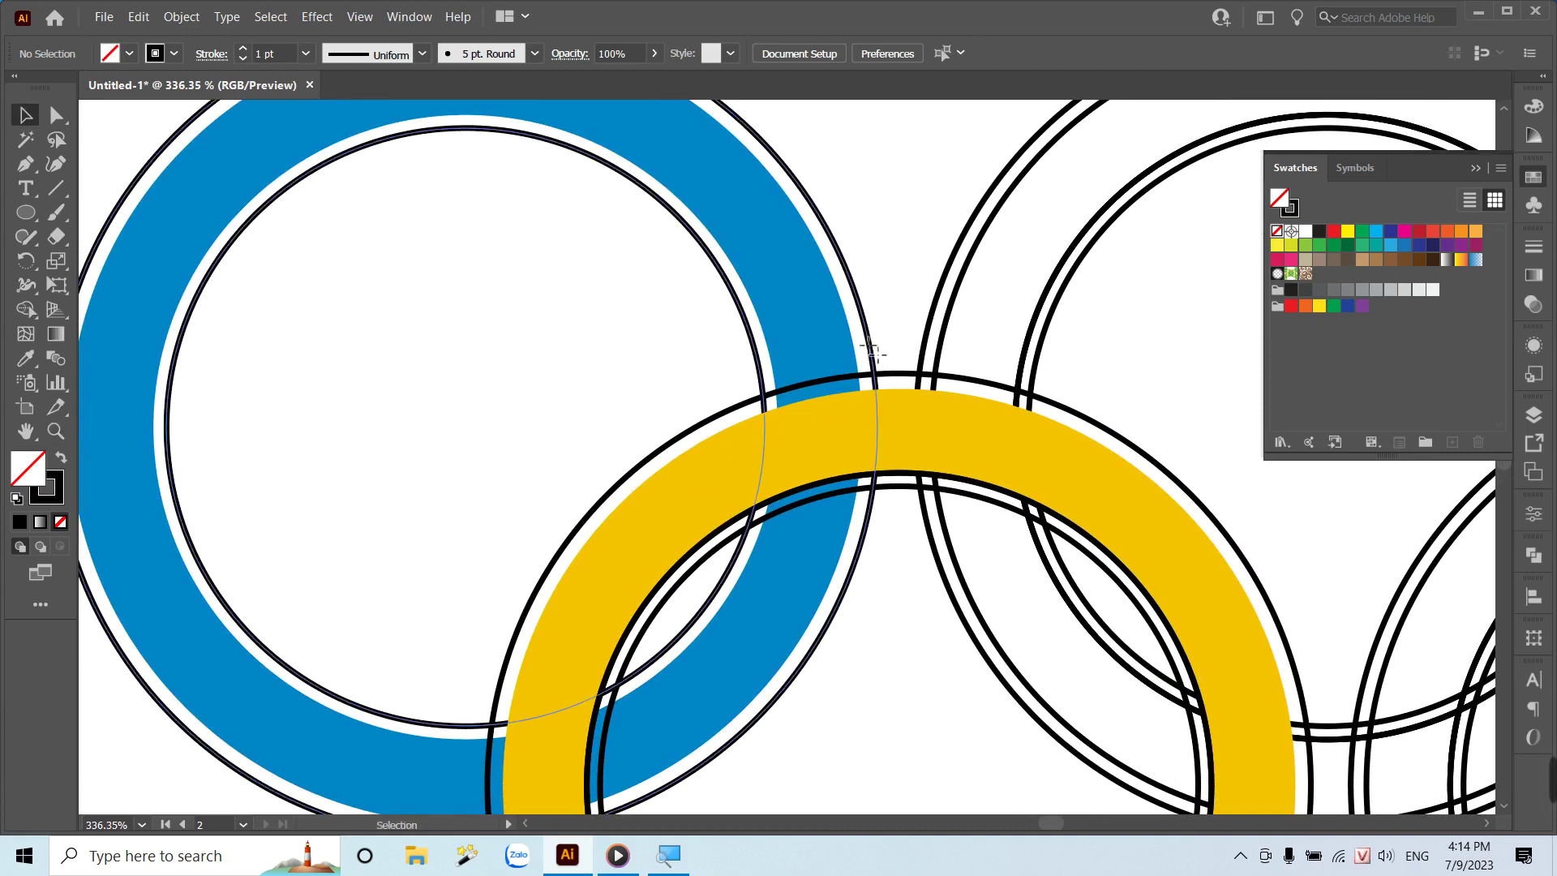
pyautogui.keyDown('shift'); pyautogui.click(905, 443); pyautogui.keyUp('shift')
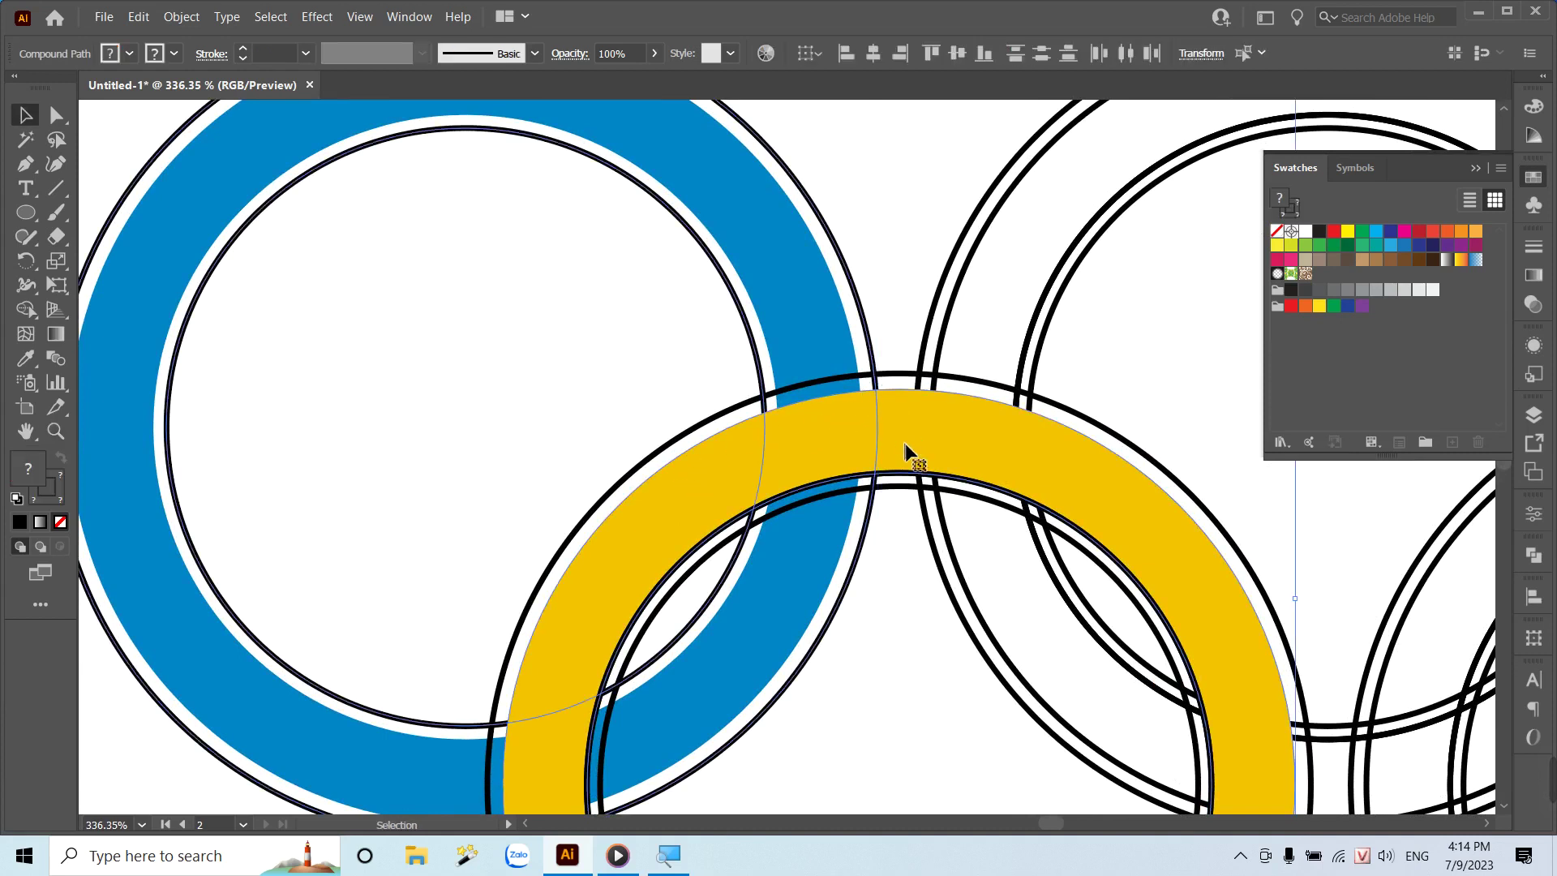
pyautogui.hotkey('shift', 'm')
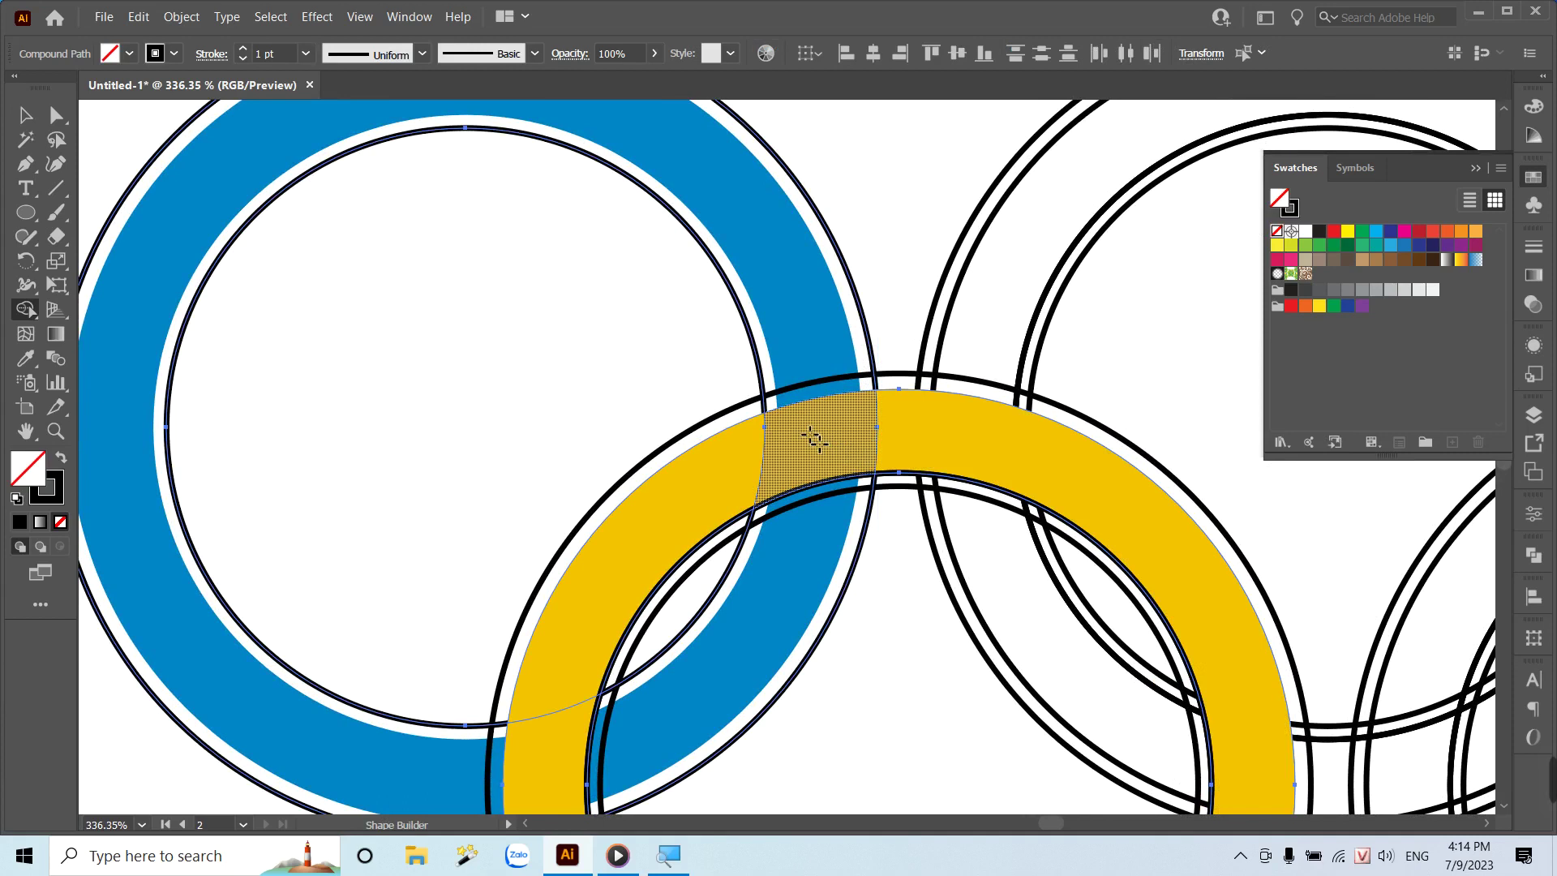
pyautogui.click(813, 439)
# Delete the overlap piece and the outline circles around the blue ring.
pyautogui.keyDown('ctrl'); pyautogui.click(567, 375); pyautogui.keyUp('ctrl')
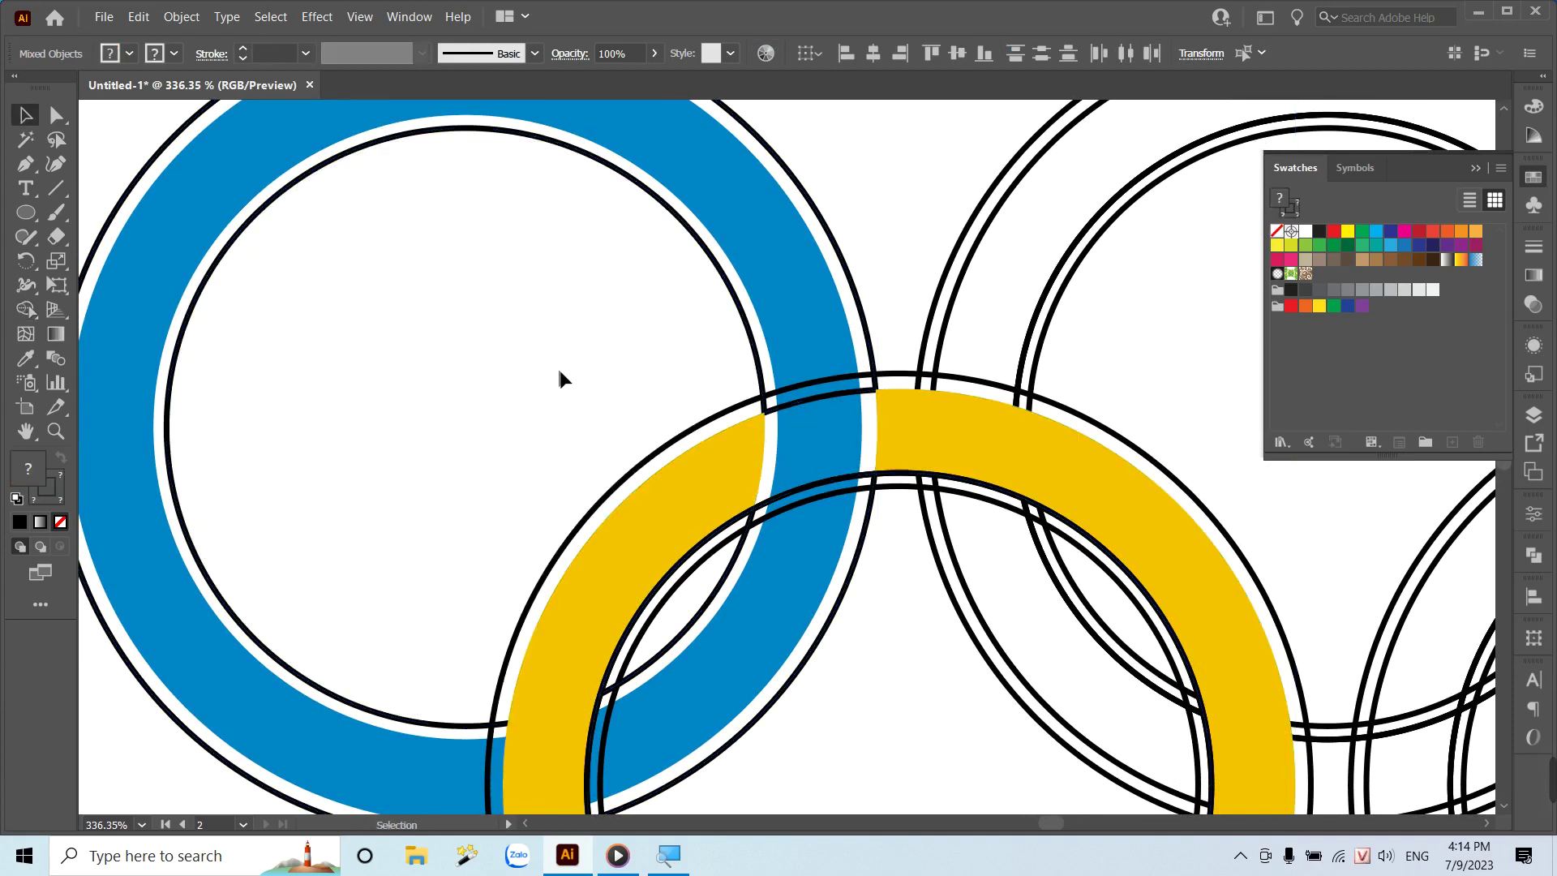
pyautogui.press('v')
pyautogui.click(867, 393)
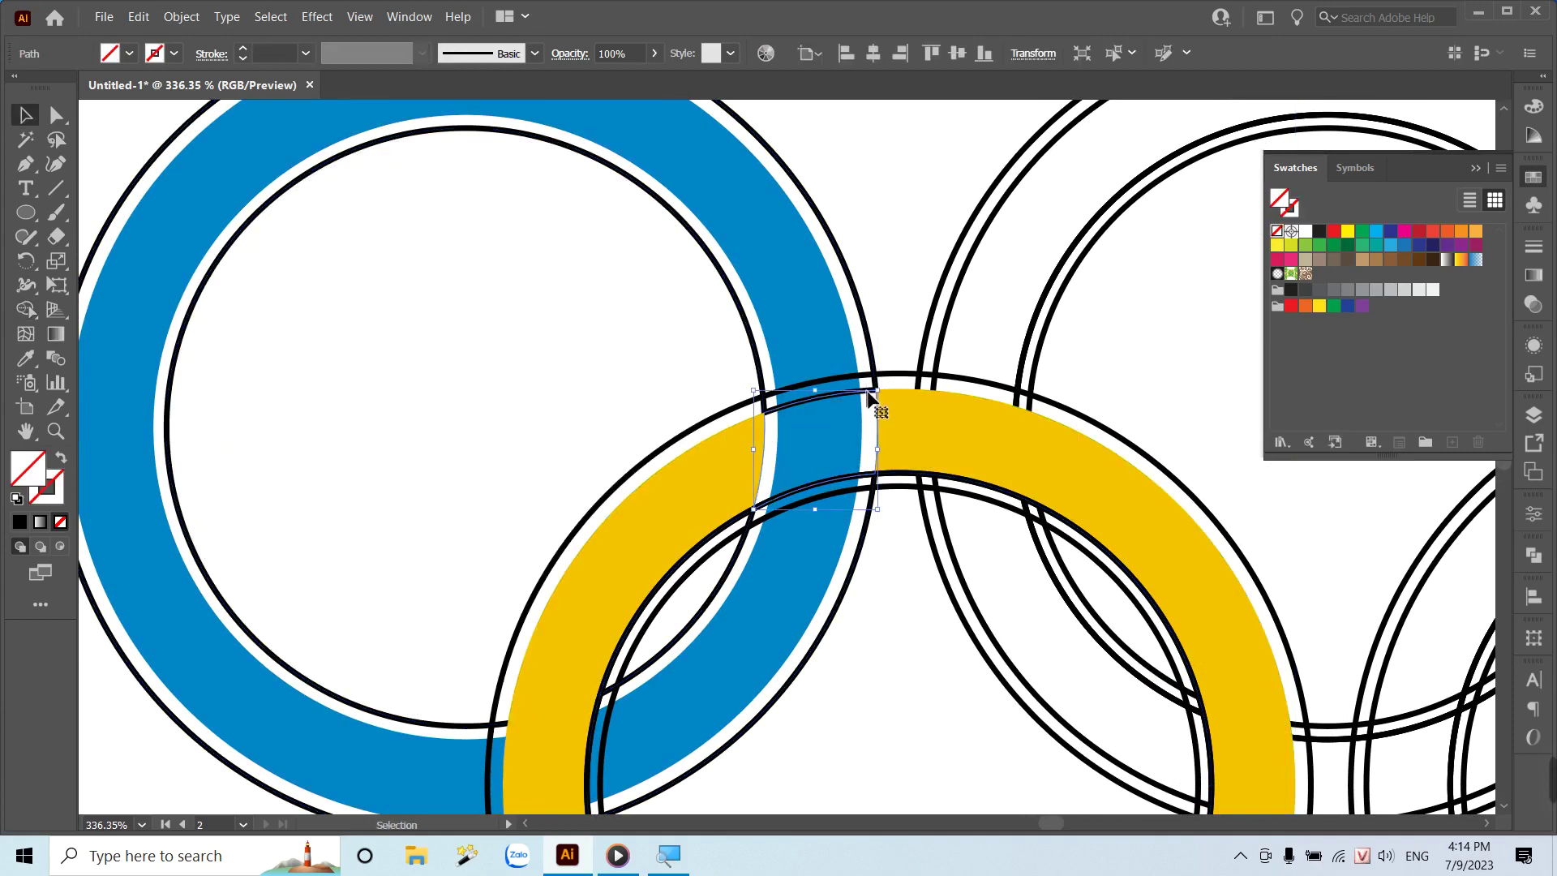
pyautogui.press('Delete')
pyautogui.click(867, 392)
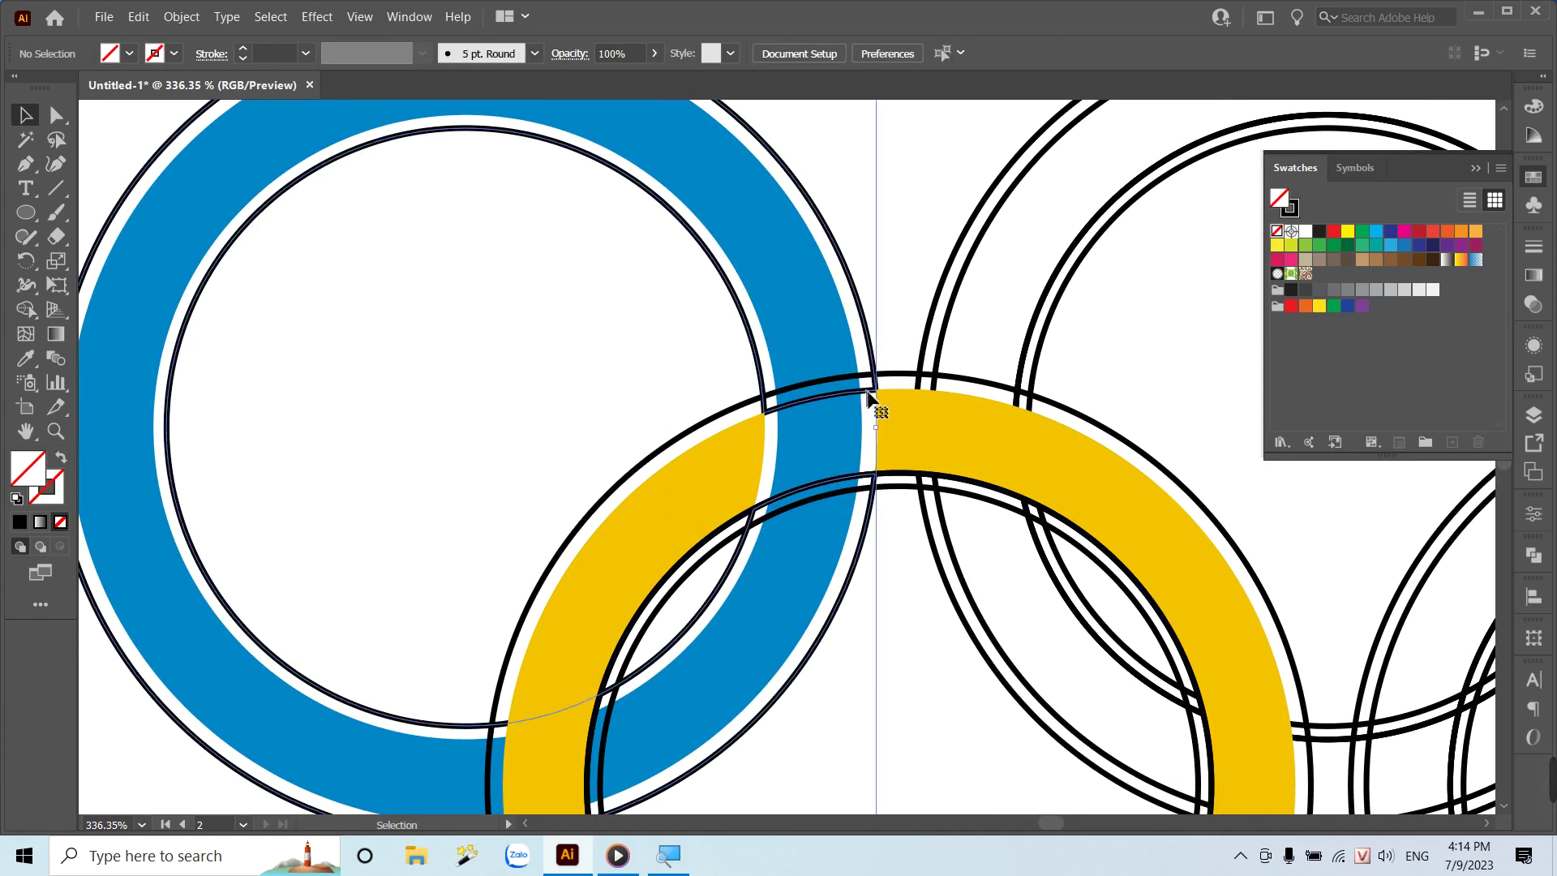
pyautogui.press('Delete')
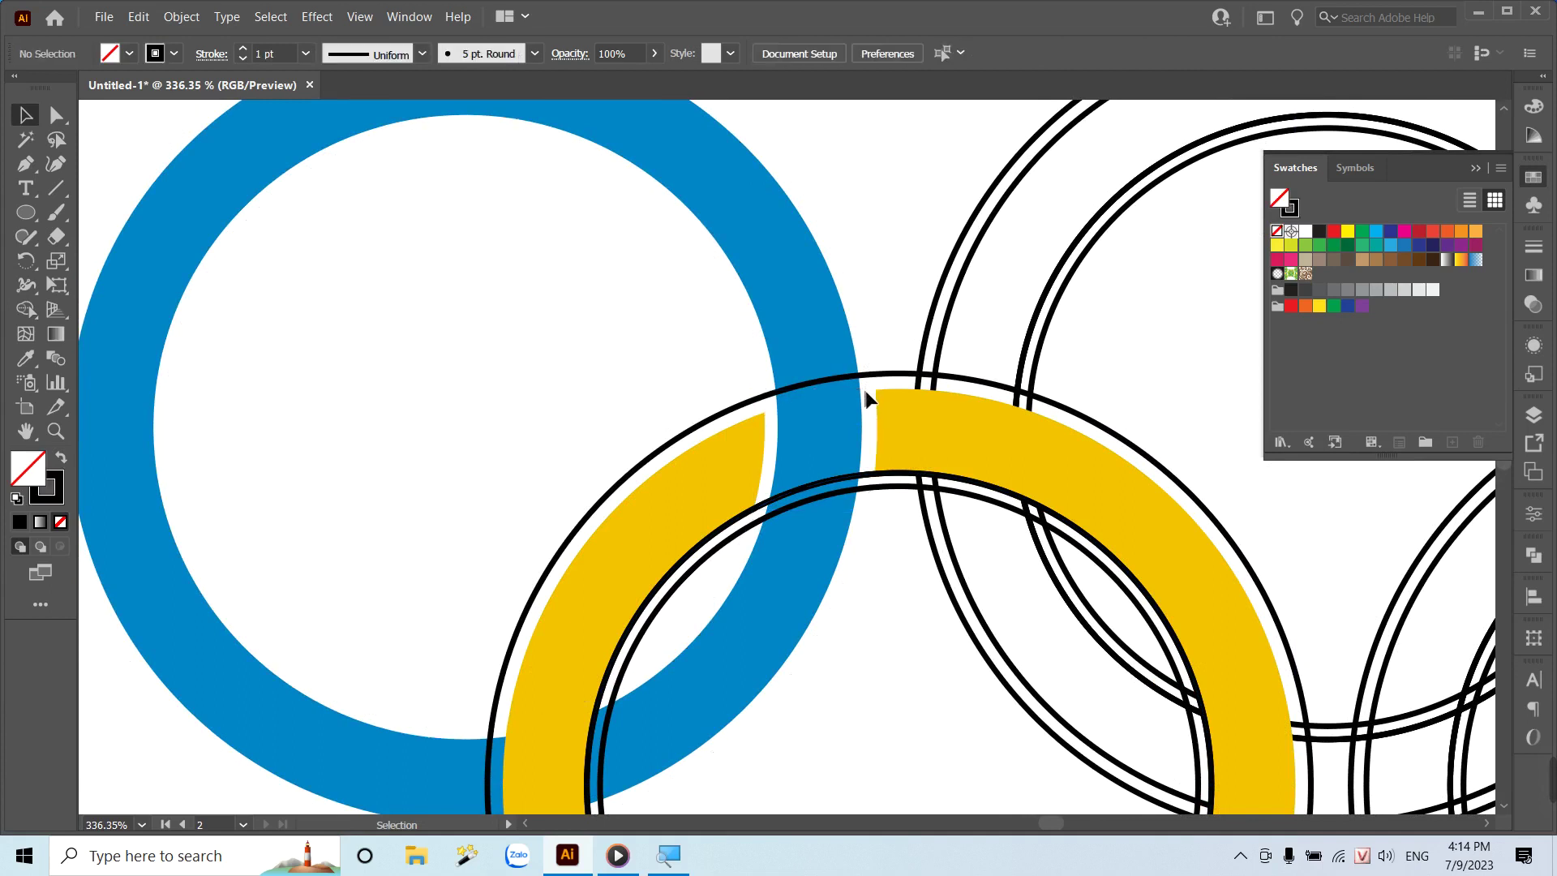
pyautogui.hotkey('ctrl', '-')
pyautogui.hotkey('ctrl', '-')
pyautogui.hotkey('ctrl', '-')
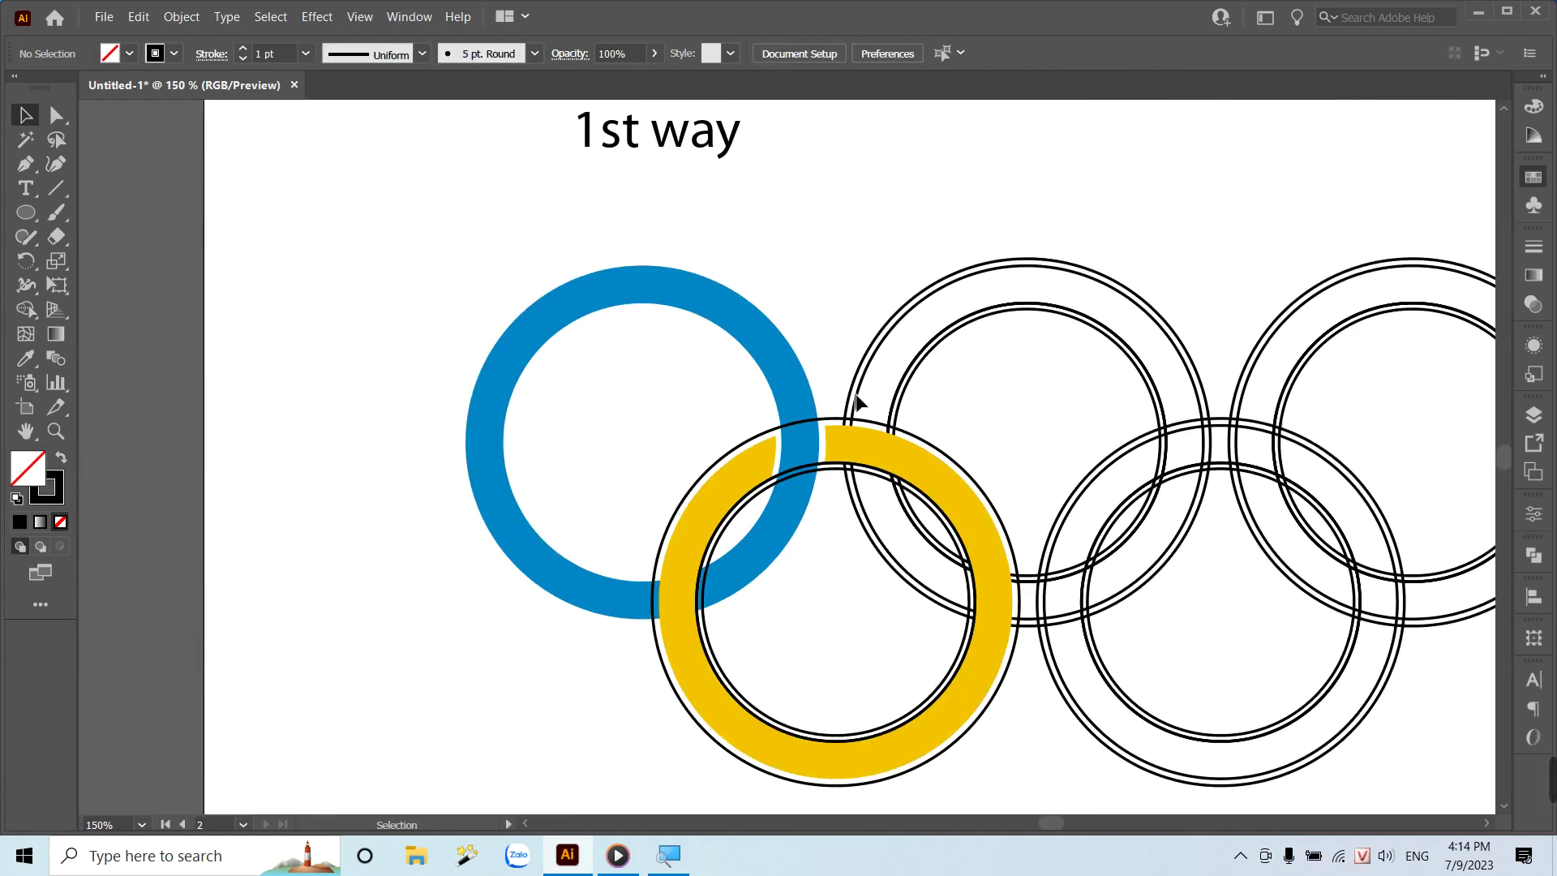
# Select the yellow ring's inner and outer outline circles together.
pyautogui.press('Tab')
pyautogui.moveTo(903, 451)
pyautogui.mouseDown()
pyautogui.moveTo(523, 426)
pyautogui.moveTo(779, 384)
pyautogui.mouseUp()
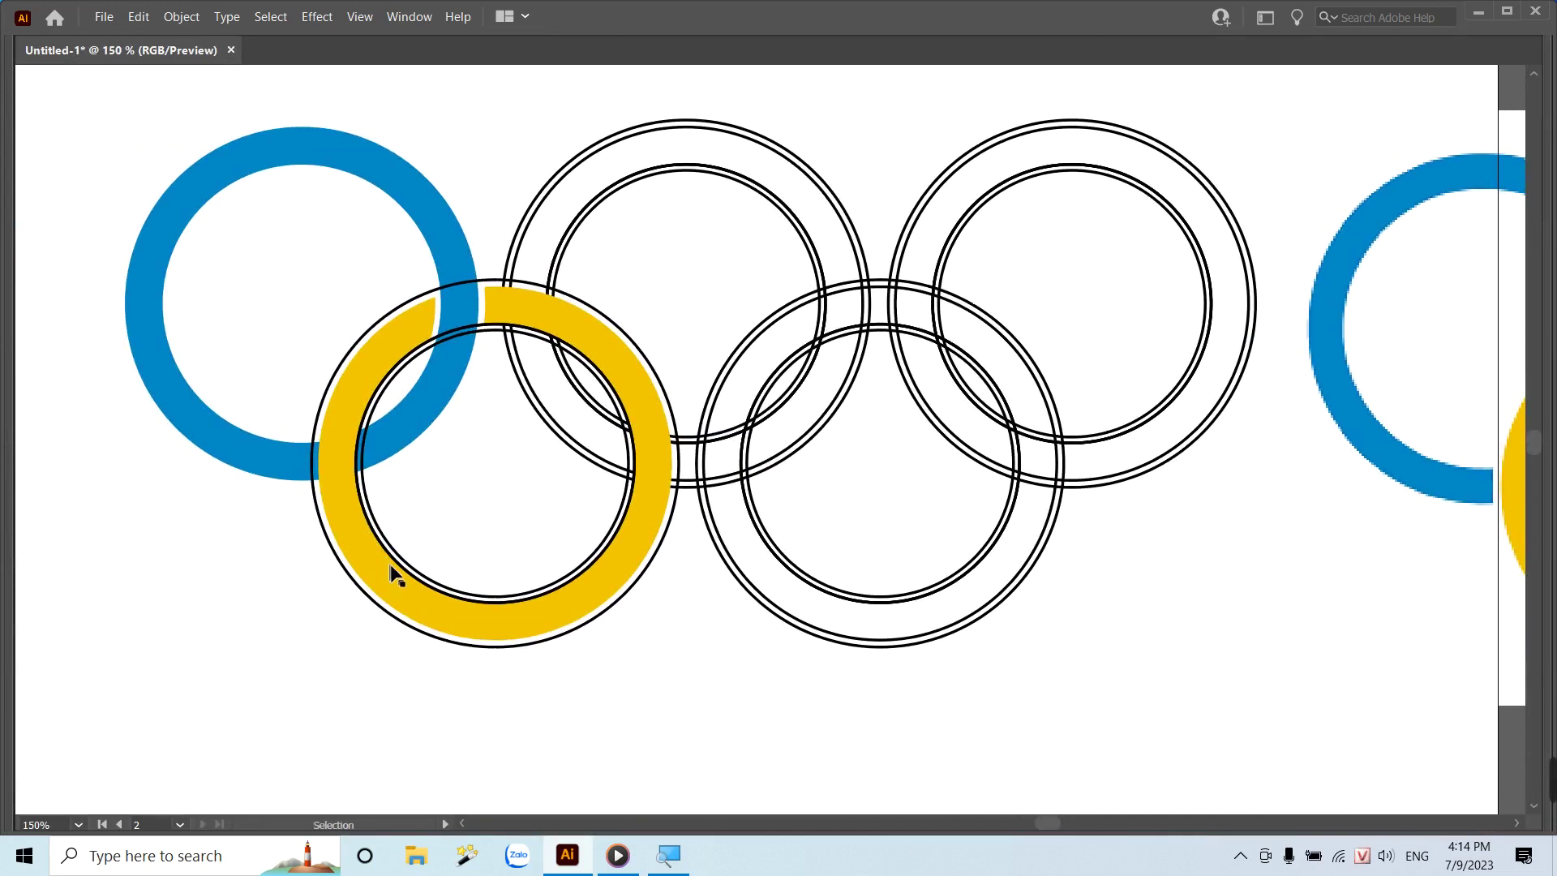
pyautogui.click(395, 600)
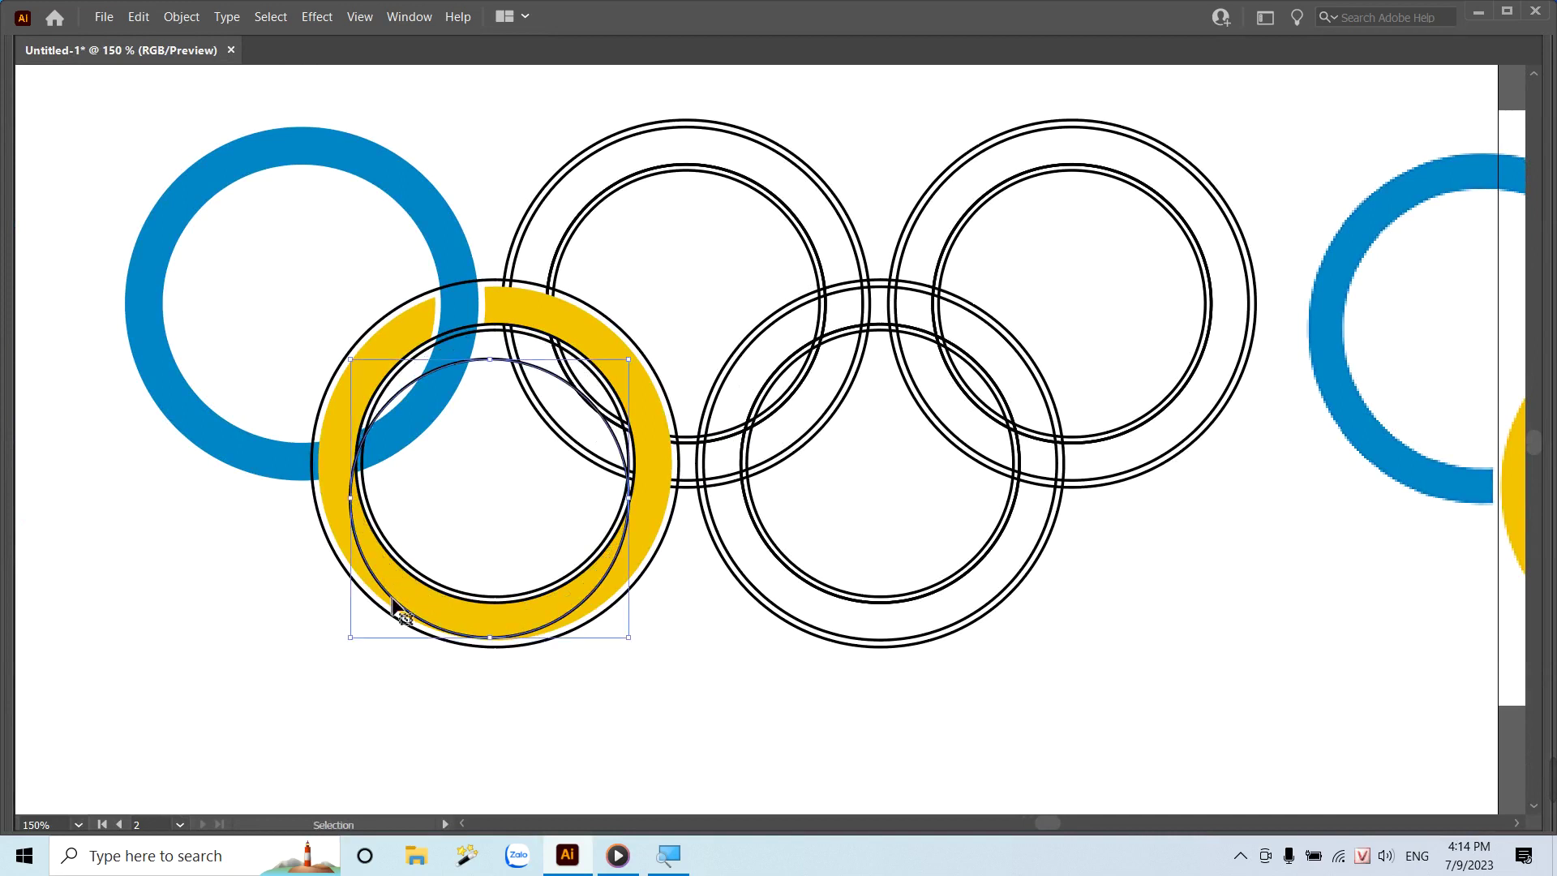
pyautogui.click(419, 592)
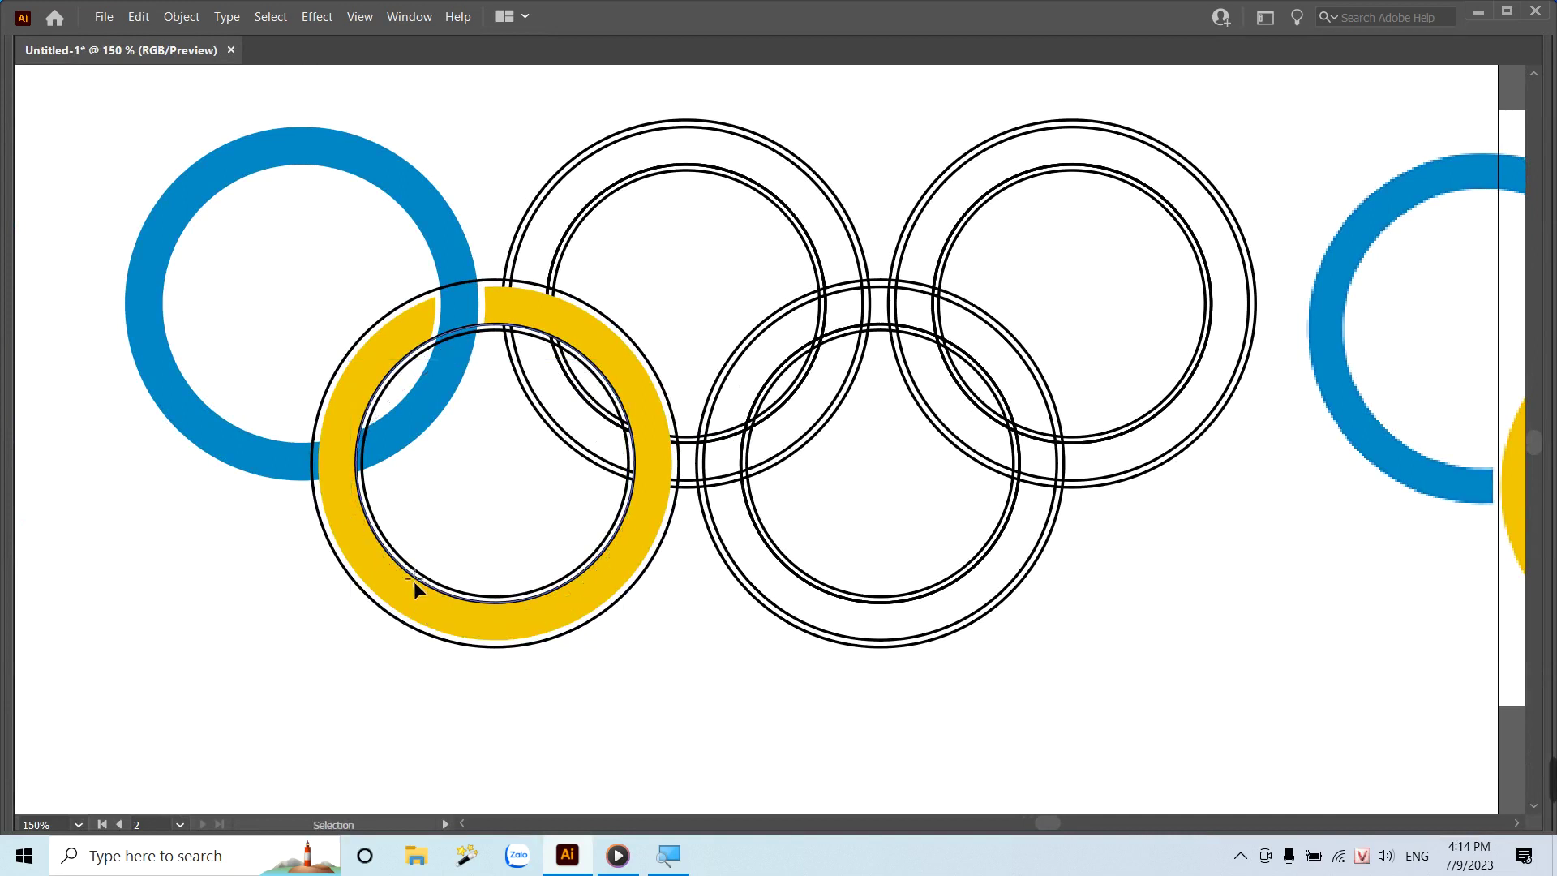
pyautogui.press('Tab')
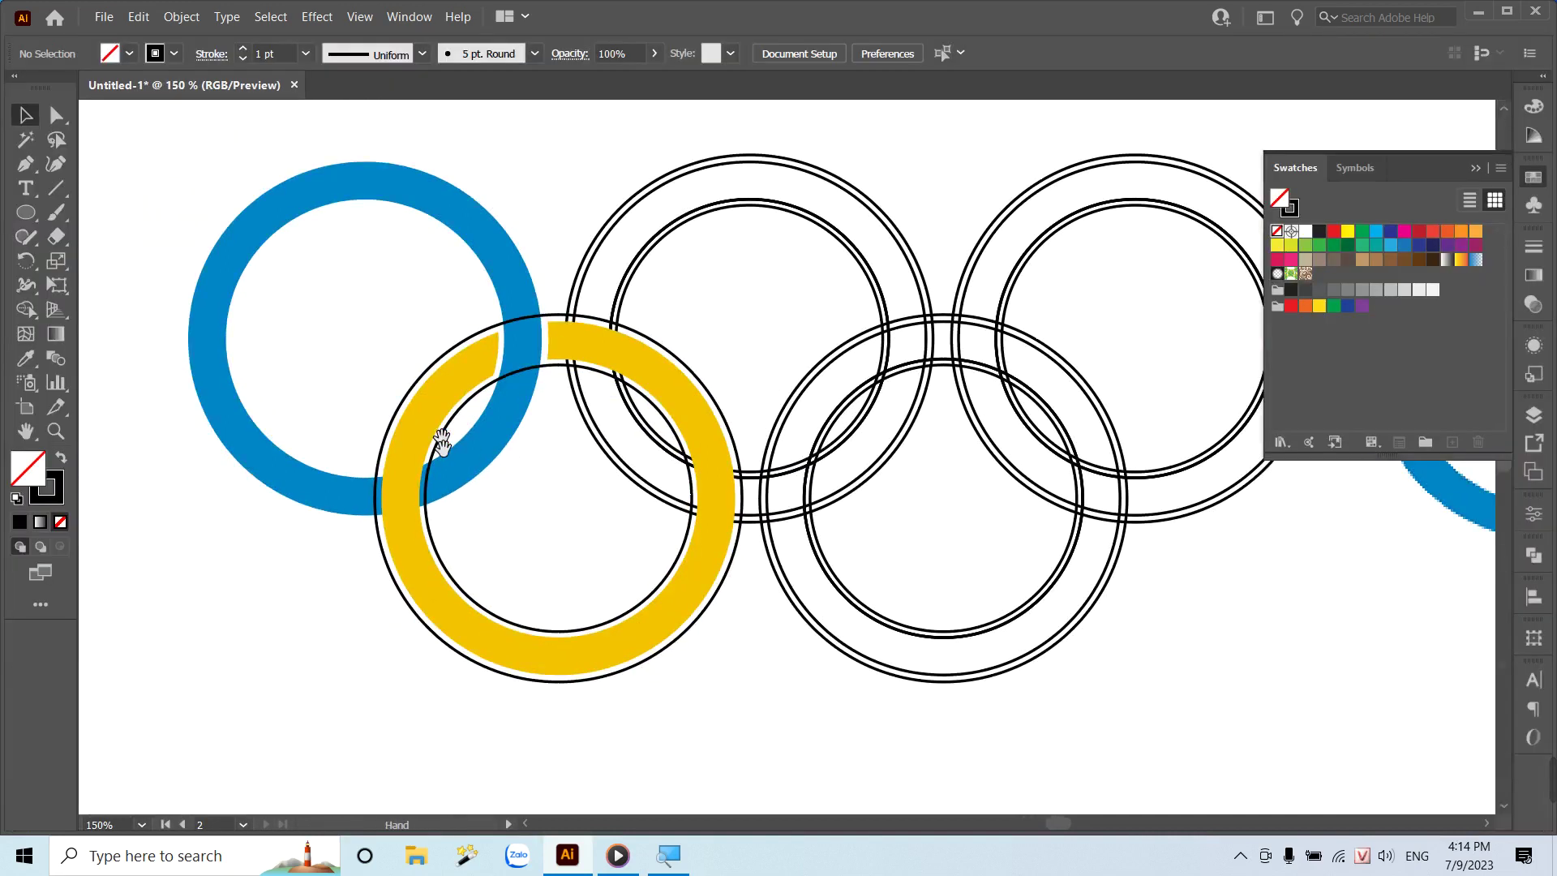
pyautogui.click(633, 412)
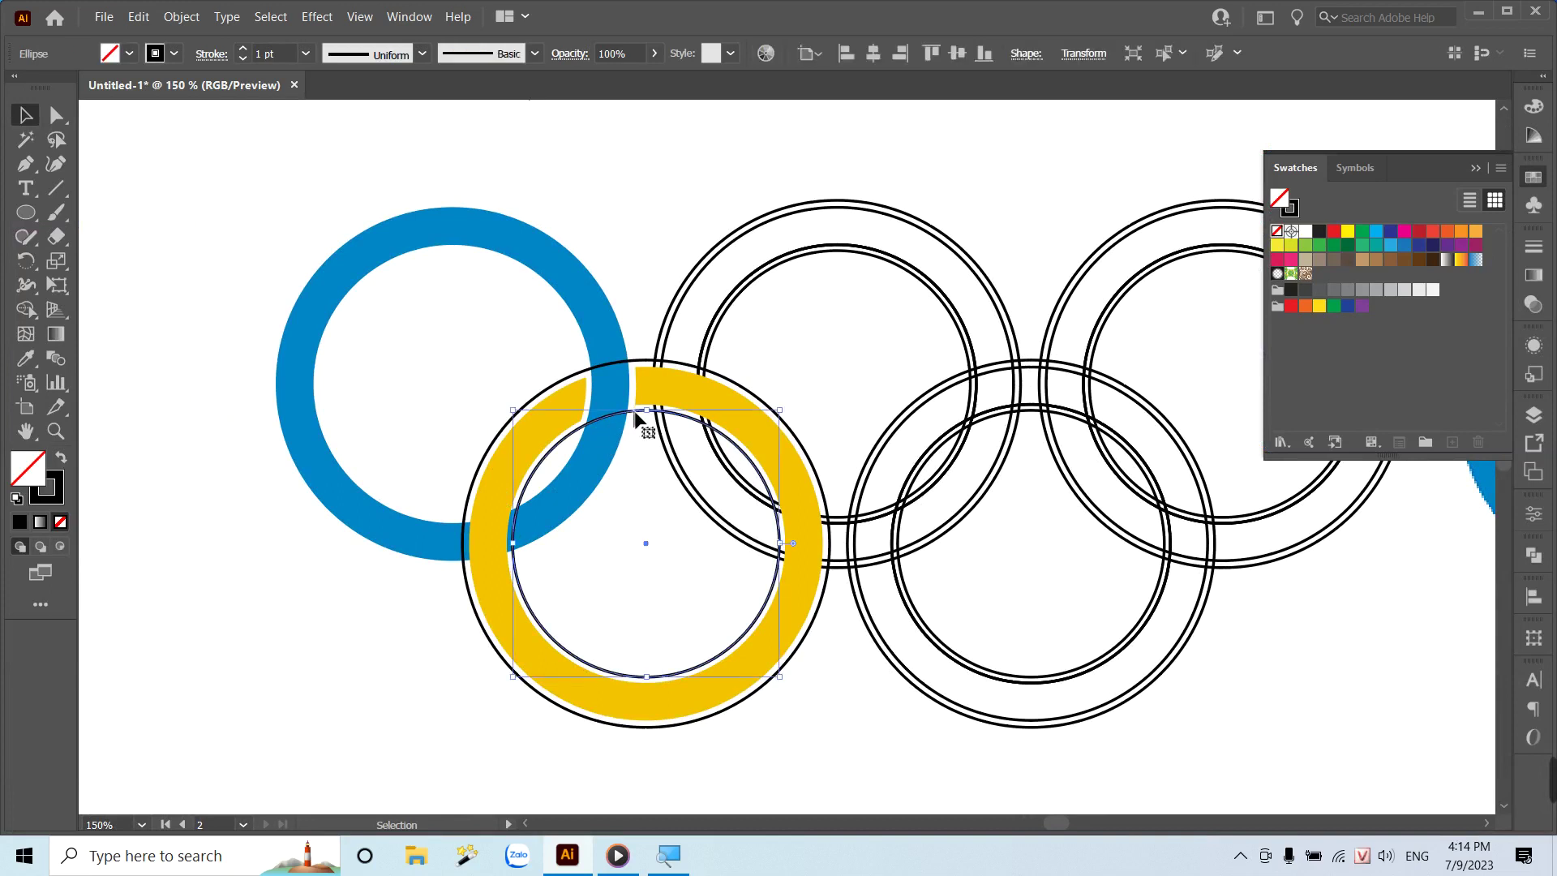
pyautogui.keyDown('shift'); pyautogui.click(637, 366); pyautogui.keyUp('shift')
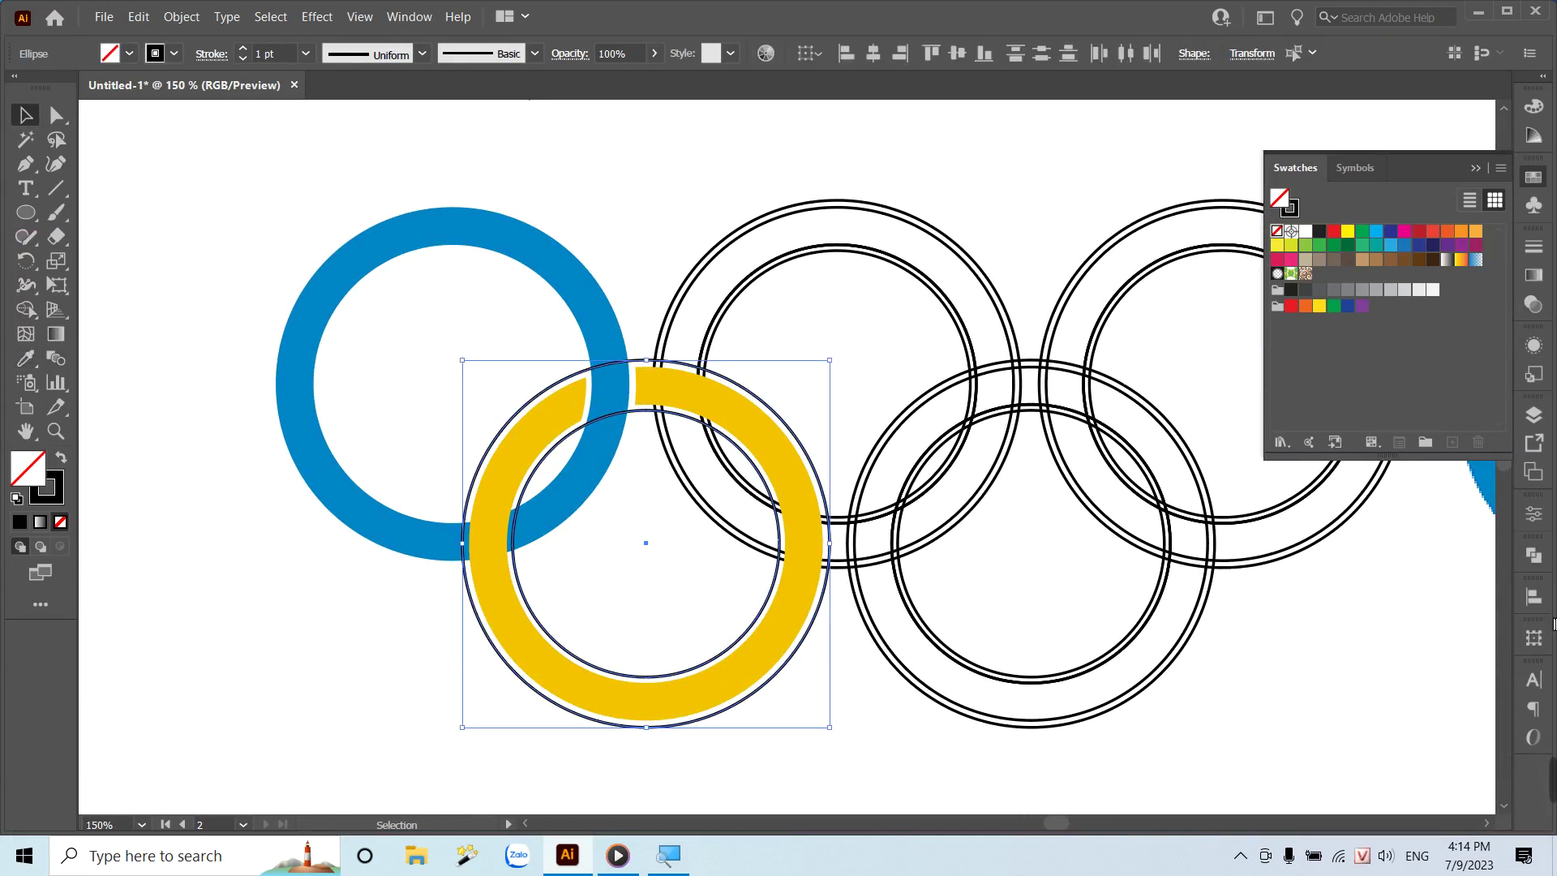
# Combine the circles with Pathfinder Exclude, then test a red fill and undo it.
pyautogui.click(1533, 558)
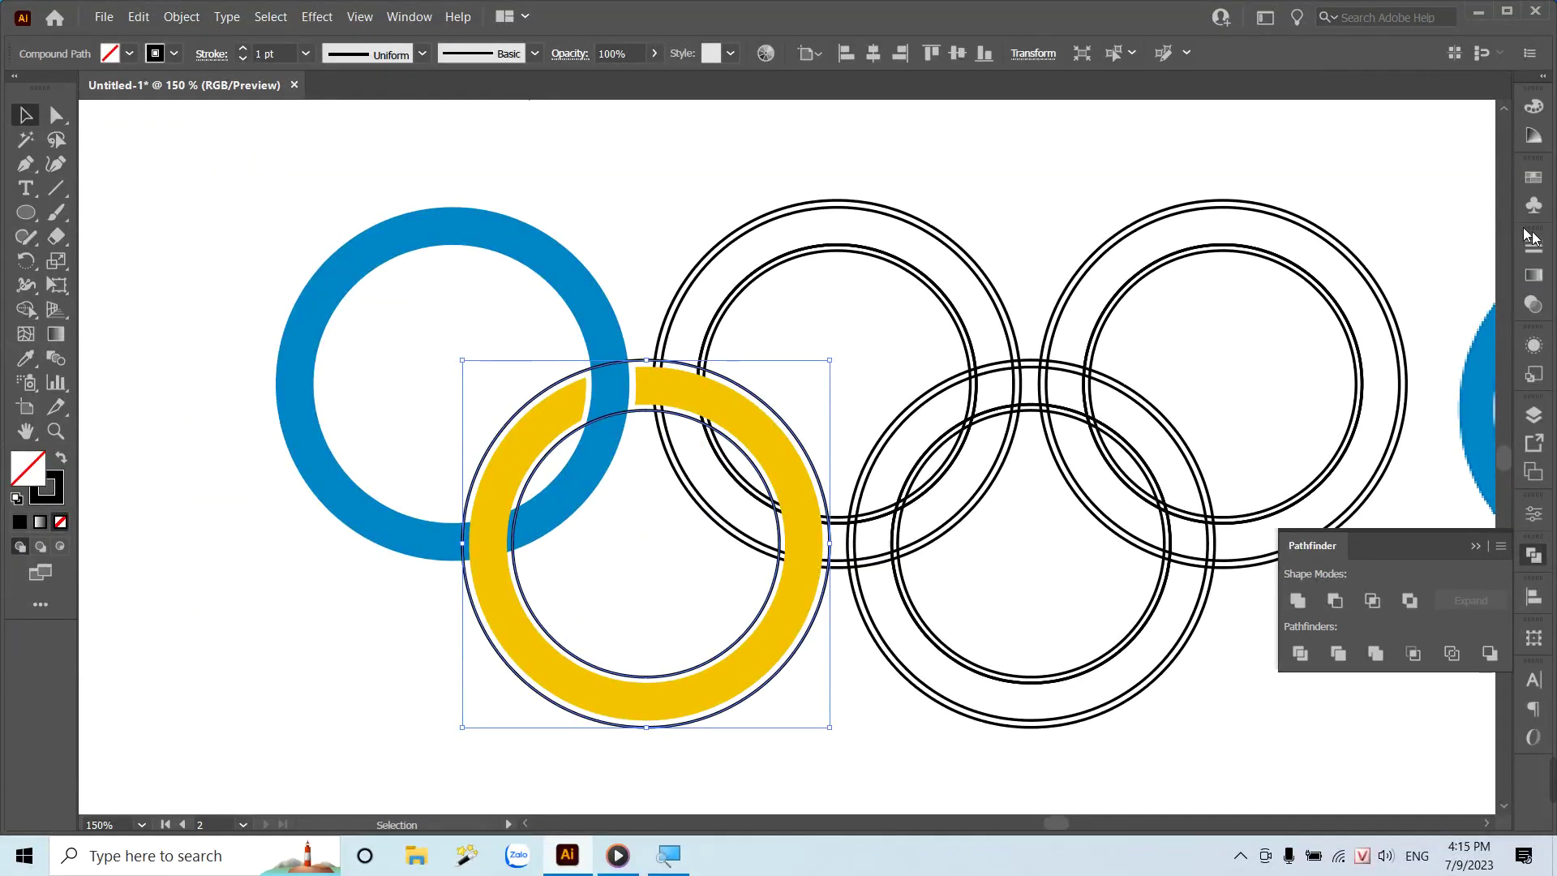
pyautogui.click(1533, 179)
pyautogui.click(1335, 235)
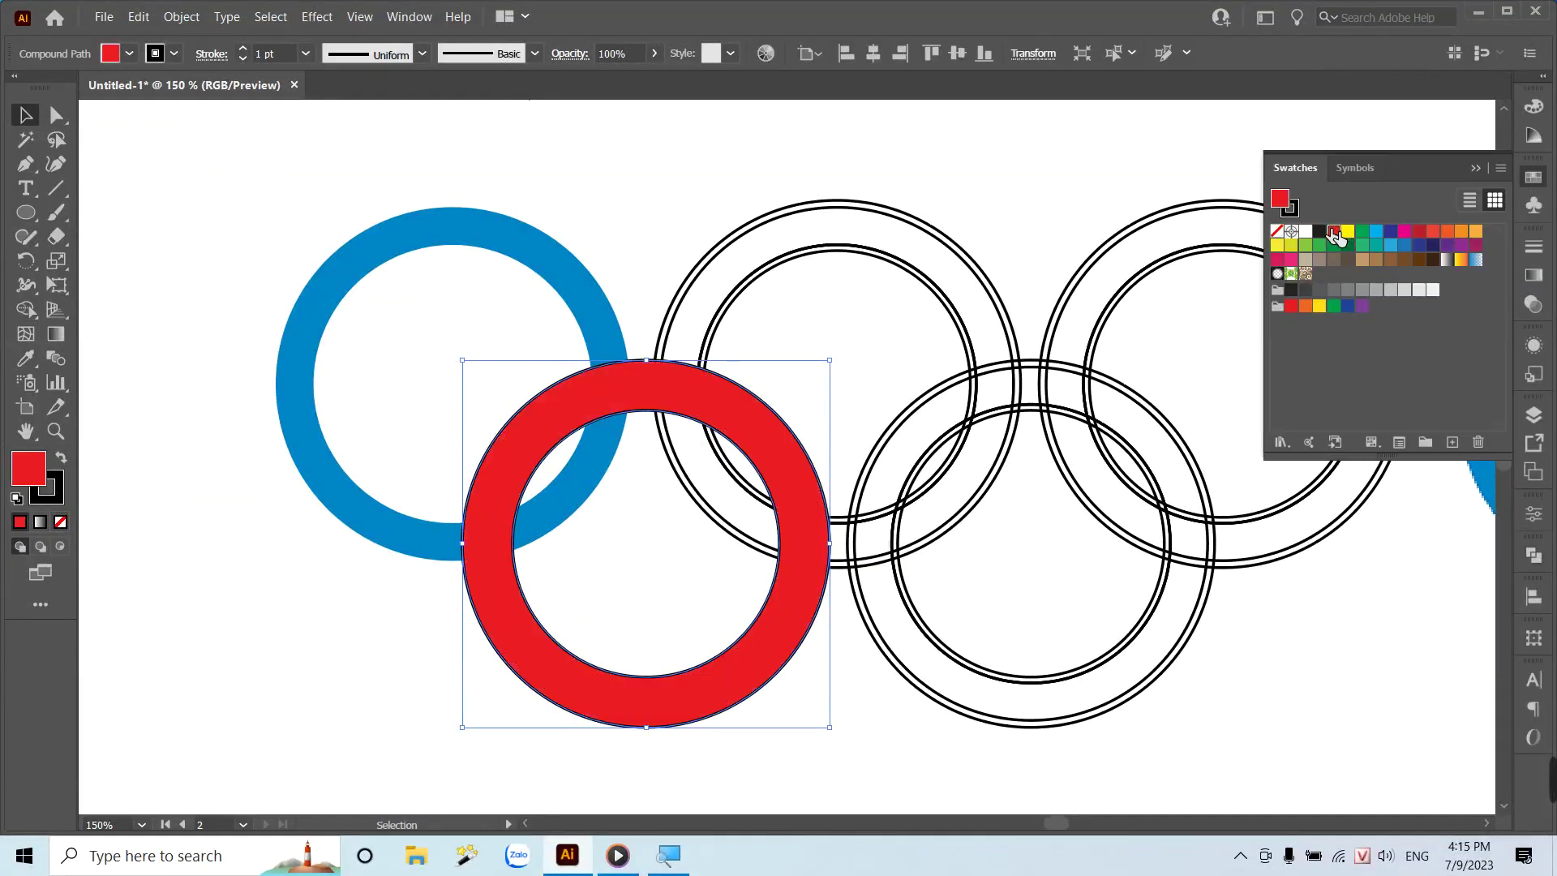
pyautogui.hotkey('ctrl', 'z')
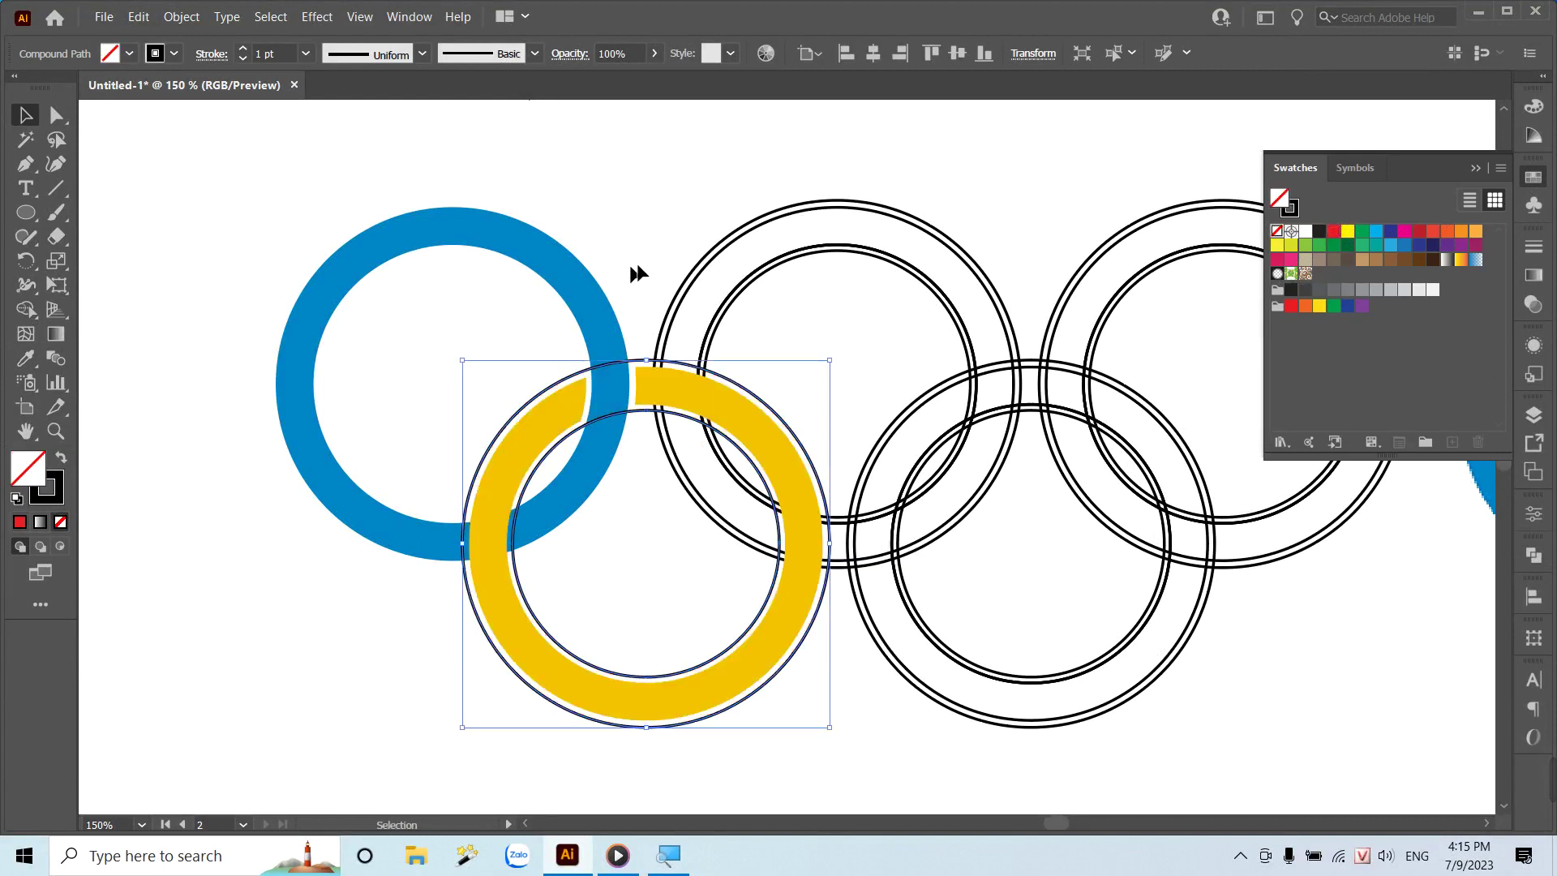
pyautogui.click(635, 274)
# Split the yellow ring outline where the blue ring crosses it using Shape Builder, then return to 100% view.
pyautogui.press('z')
pyautogui.moveTo(352, 504); pyautogui.dragTo(515, 583)
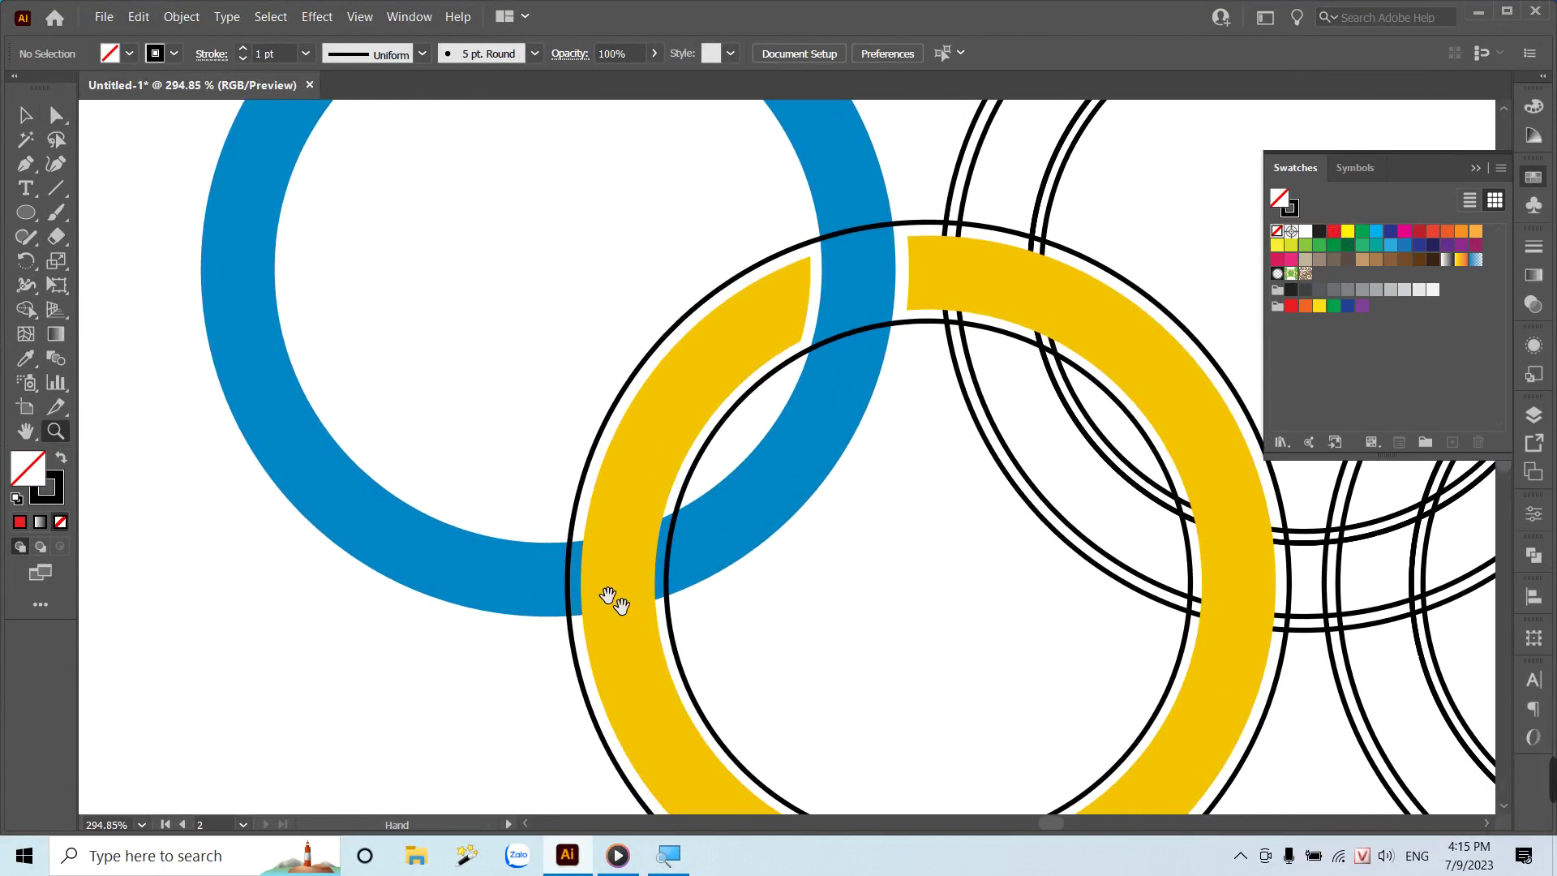
pyautogui.press('v')
pyautogui.click(669, 620)
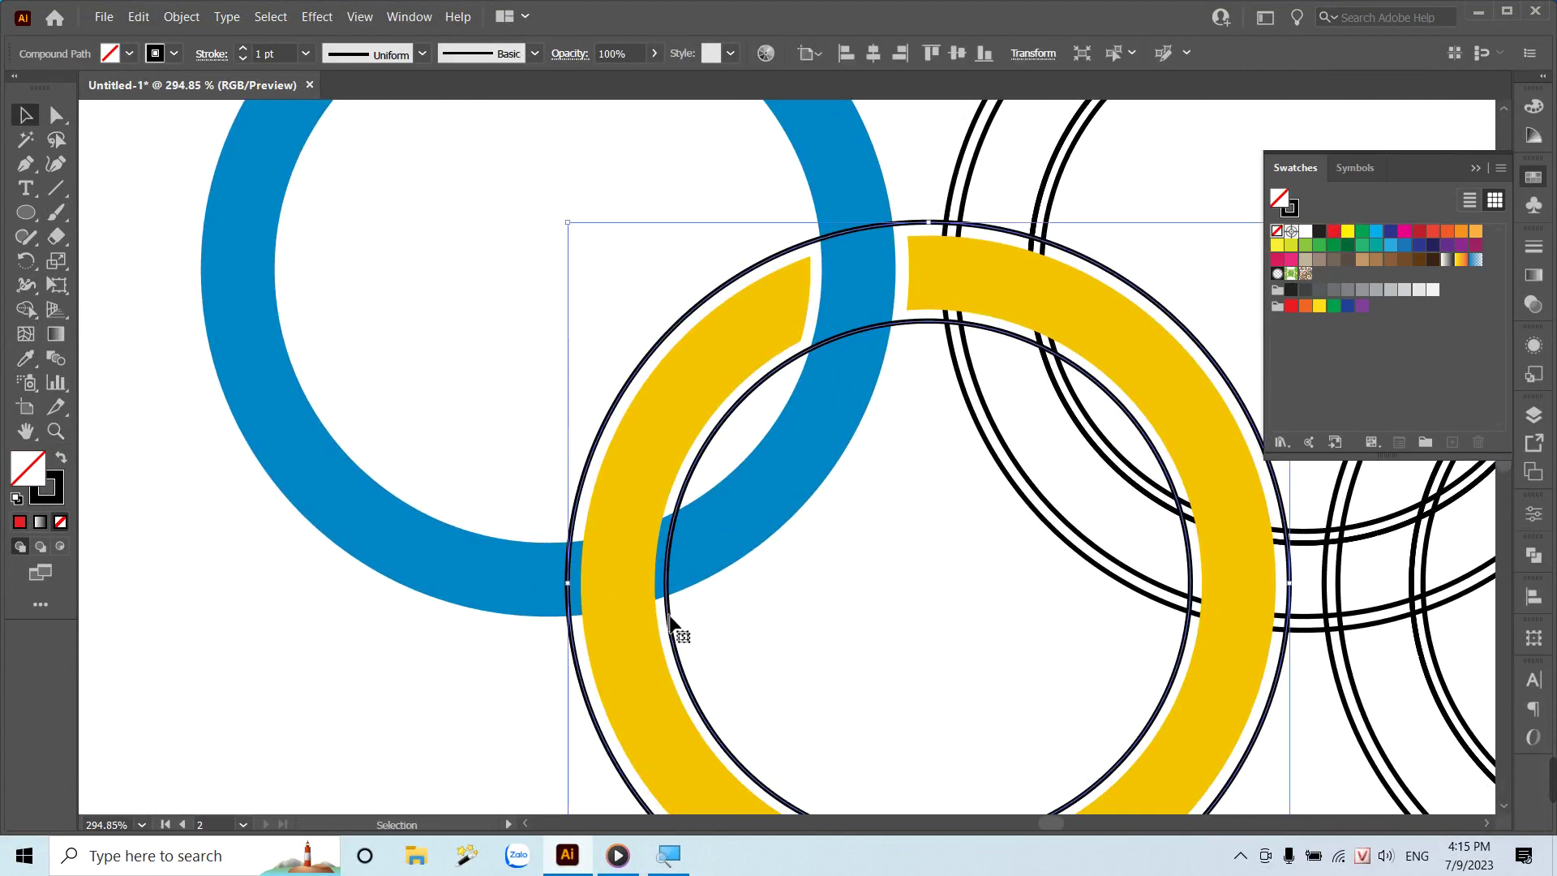
pyautogui.keyDown('shift'); pyautogui.click(423, 558); pyautogui.keyUp('shift')
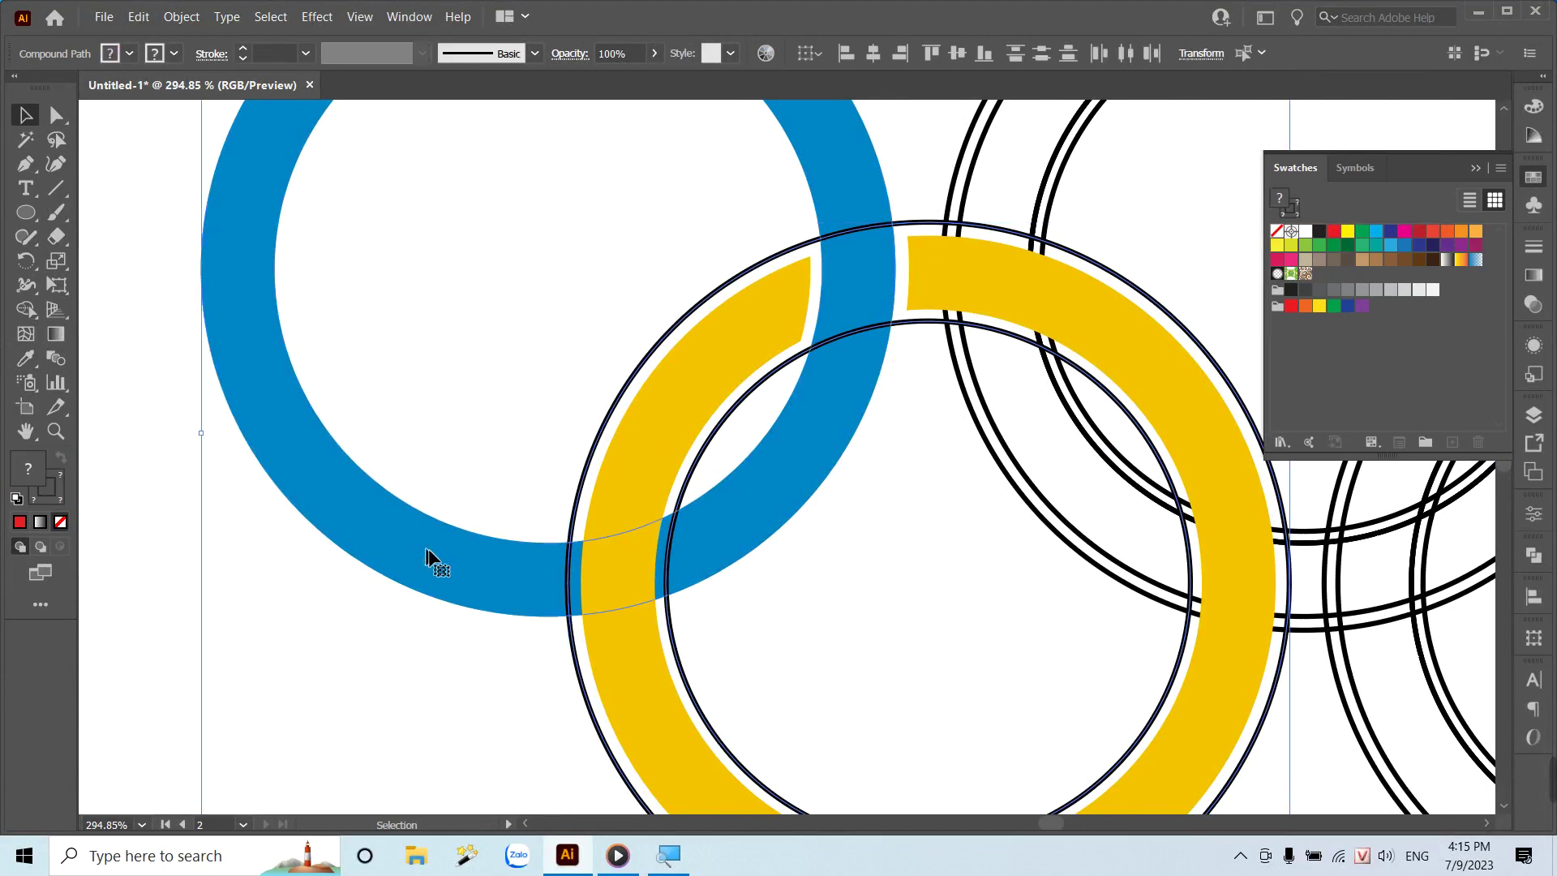
pyautogui.click(27, 310)
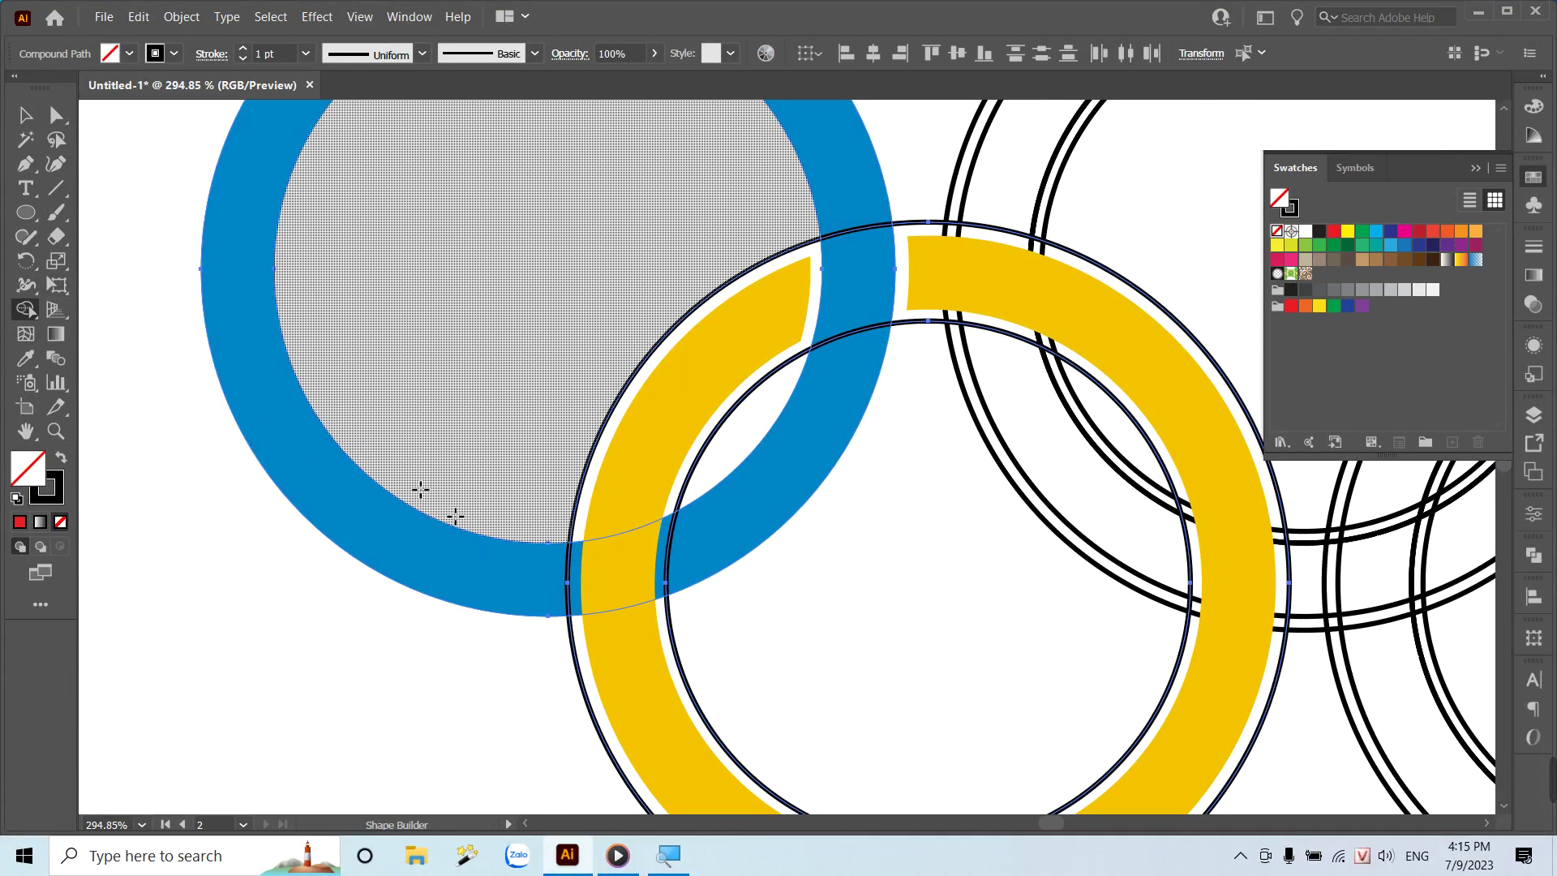
pyautogui.click(604, 591)
pyautogui.press('v')
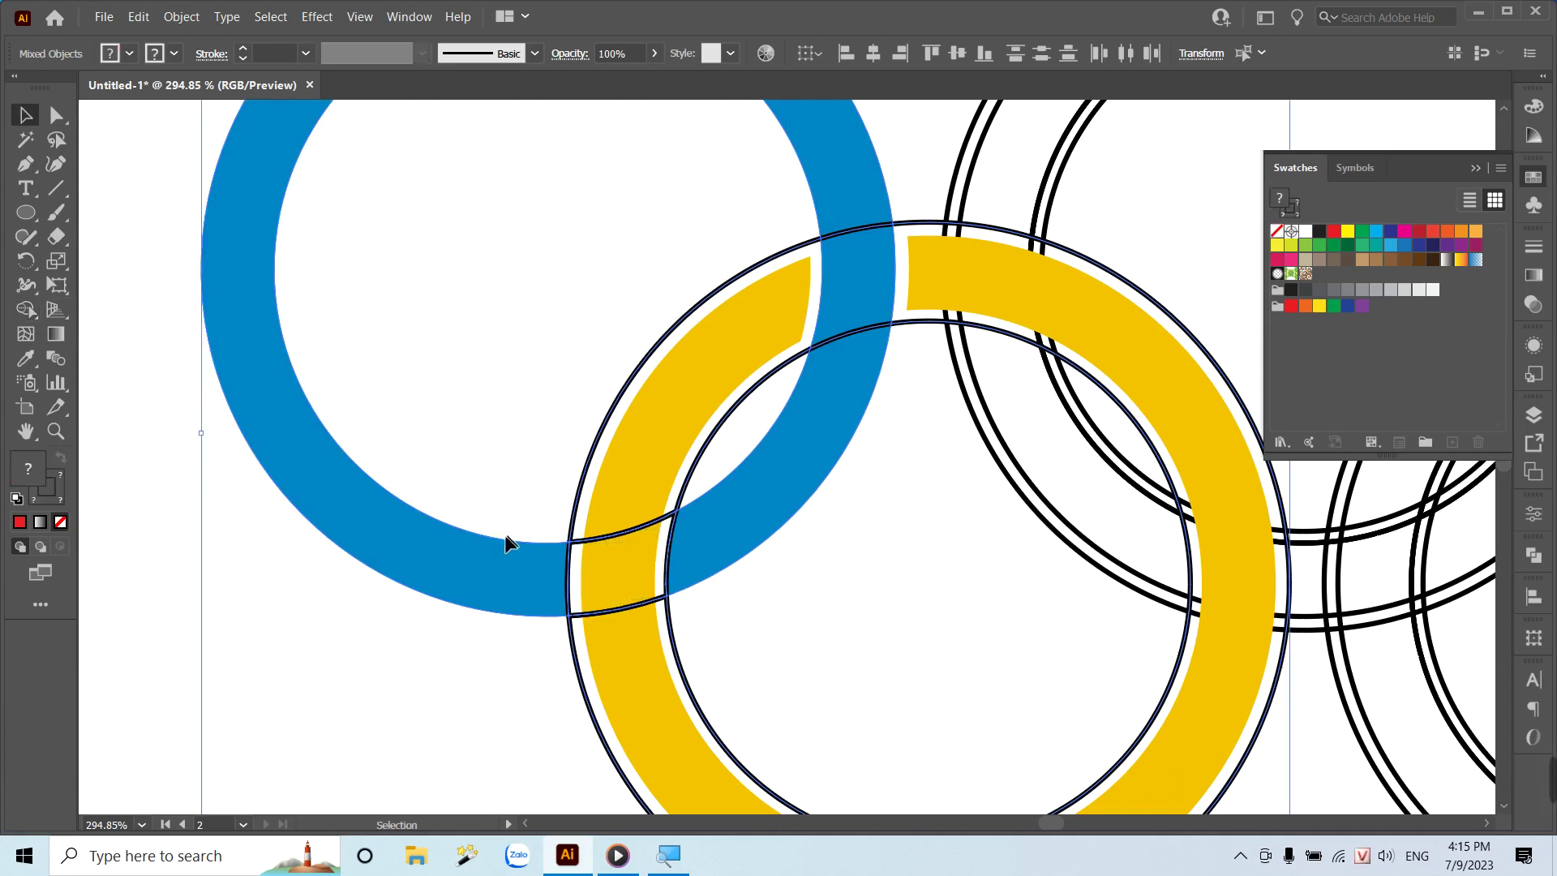
pyautogui.click(487, 658)
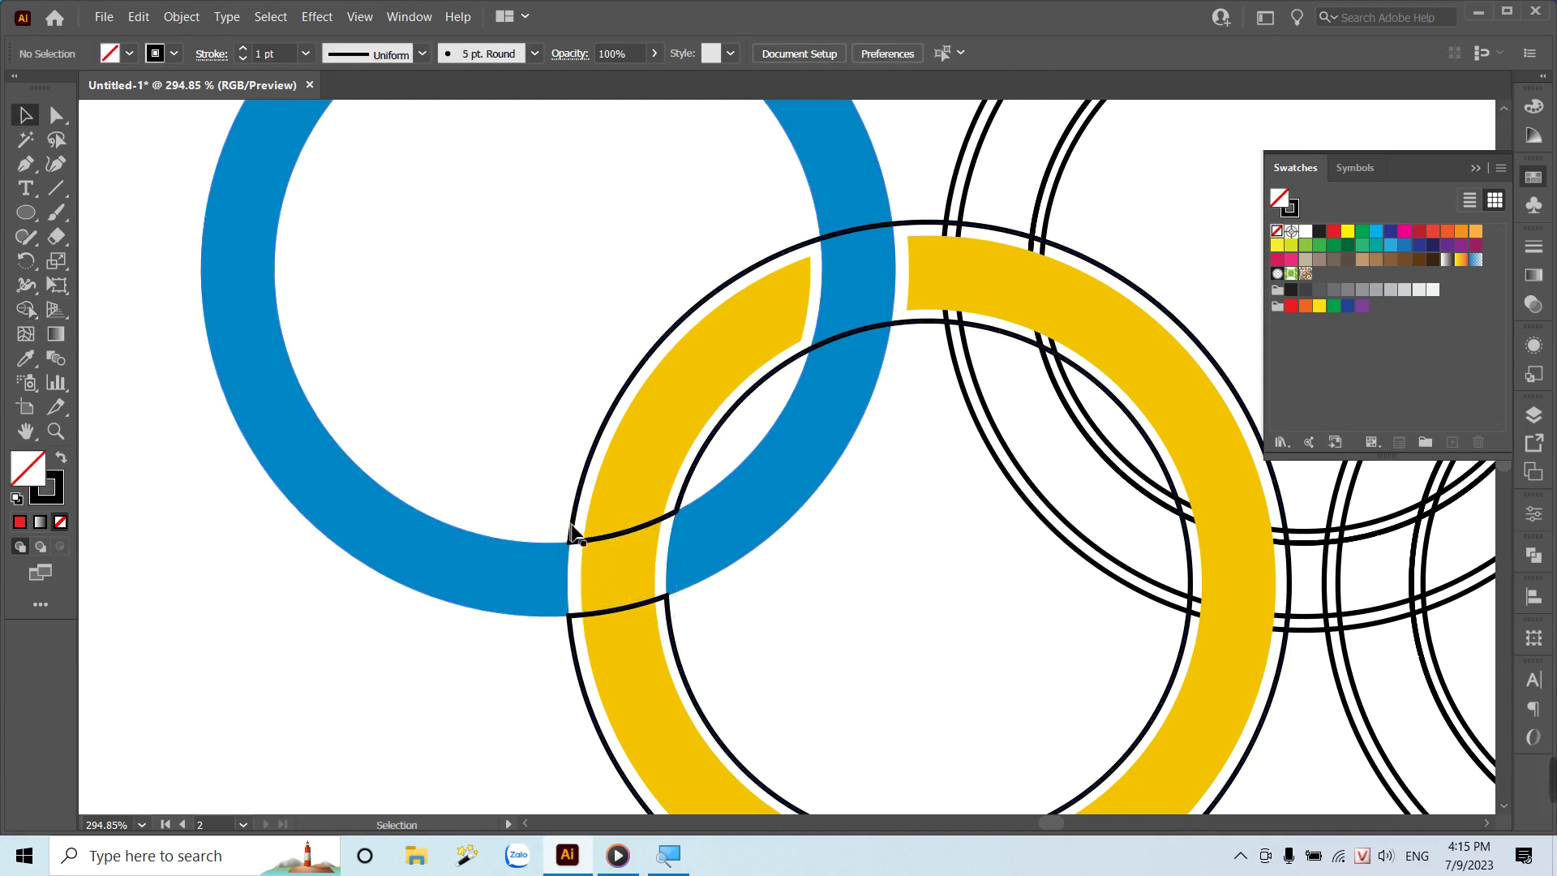
pyautogui.hotkey('ctrl', '1')
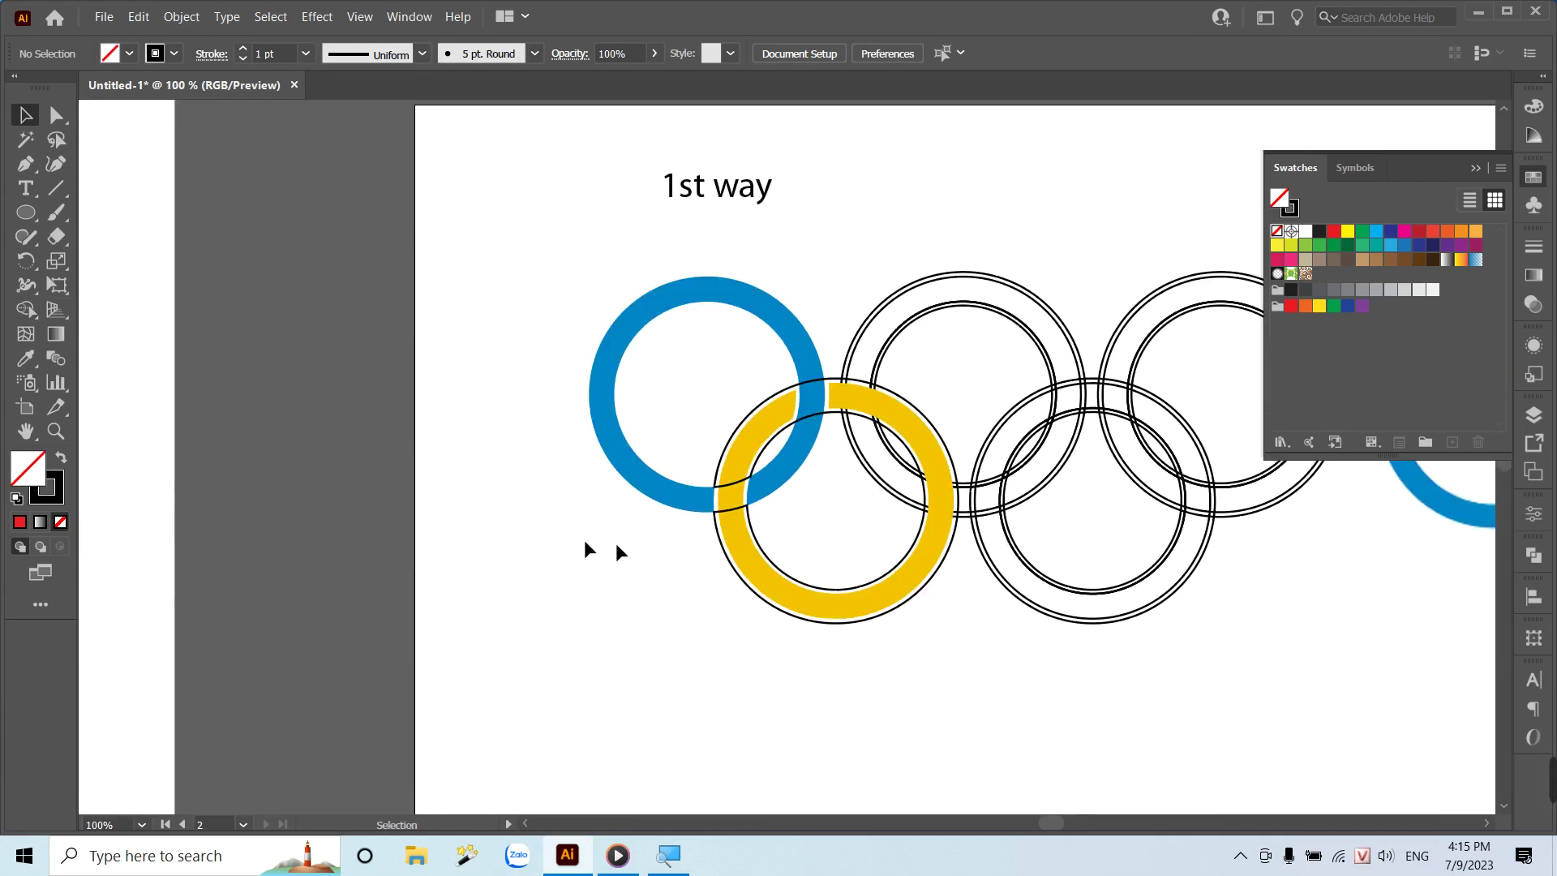
pyautogui.moveTo(1060, 514)
pyautogui.mouseDown()
pyautogui.moveTo(538, 535)
pyautogui.moveTo(556, 545)
pyautogui.mouseUp()
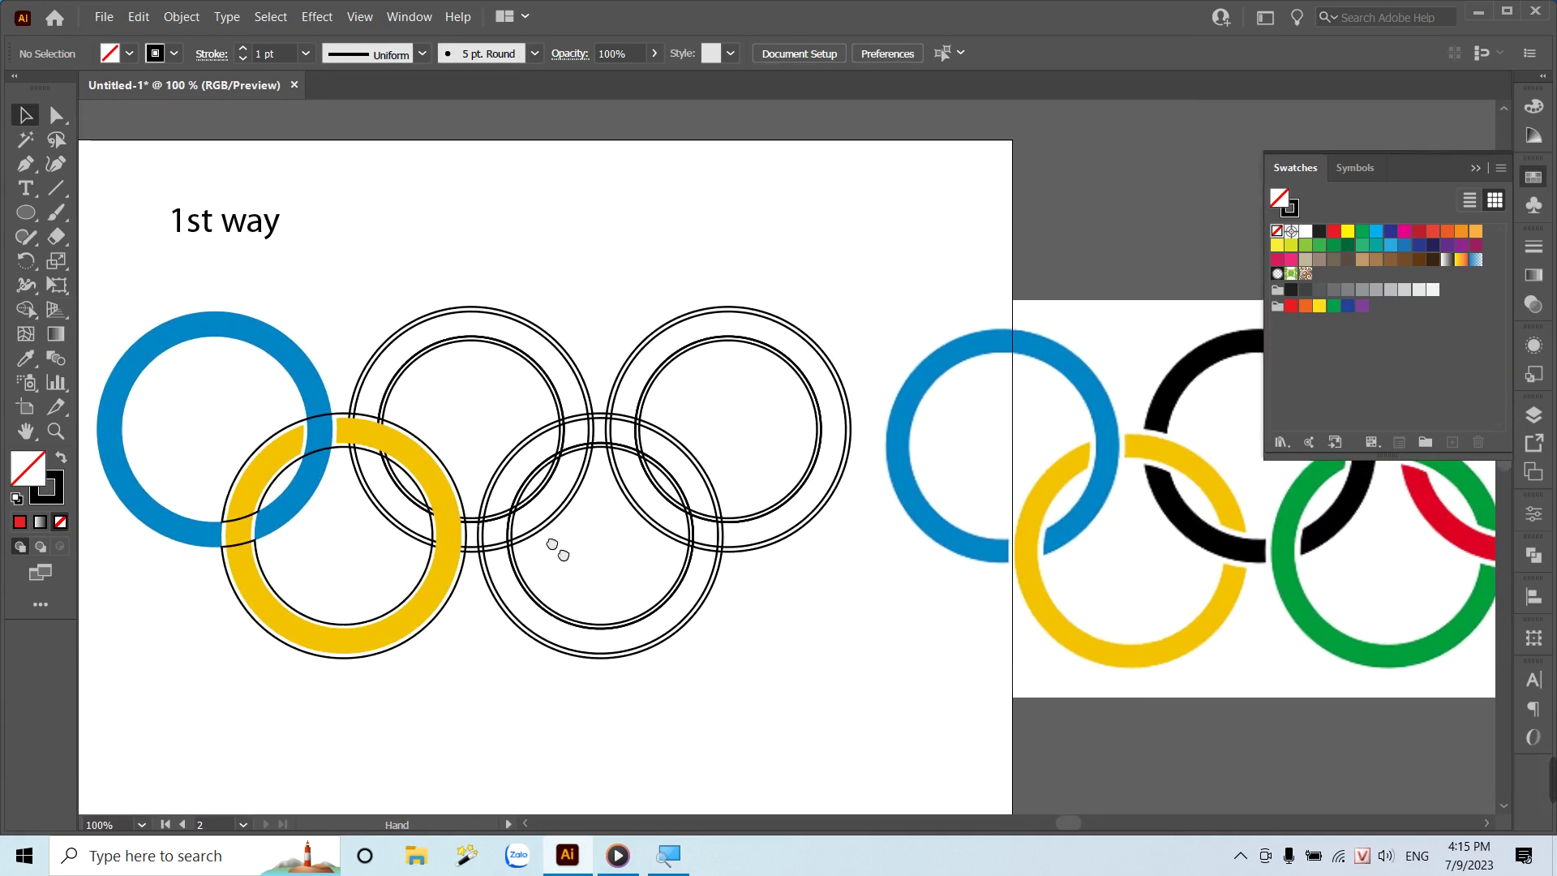
pyautogui.click(413, 401)
# Give the top-middle ring compound path a solid black fill and no stroke.
pyautogui.click(415, 361)
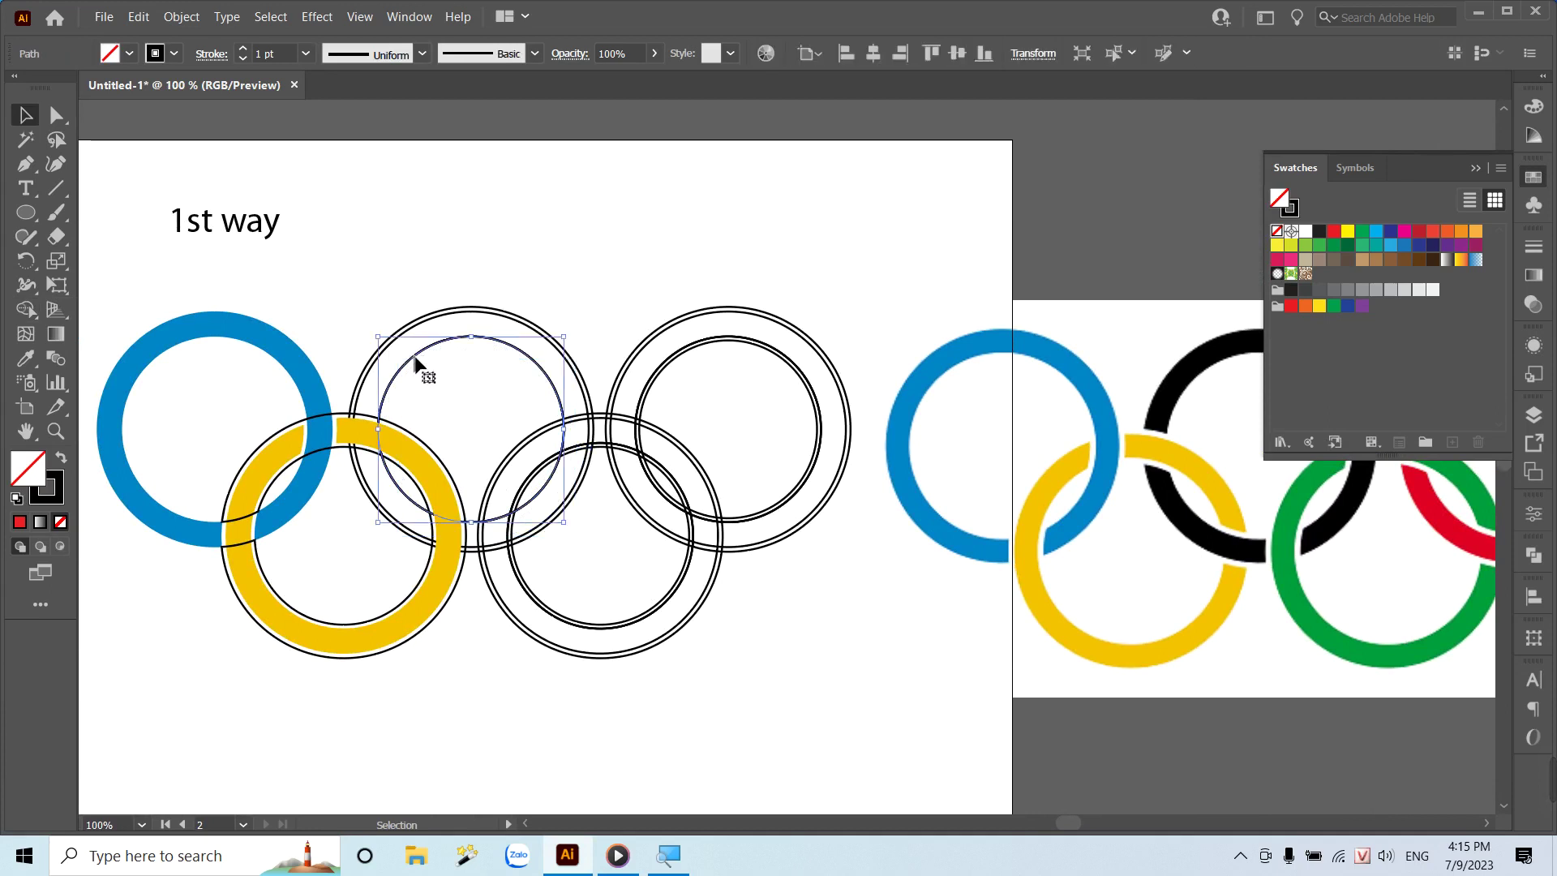
pyautogui.click(617, 369)
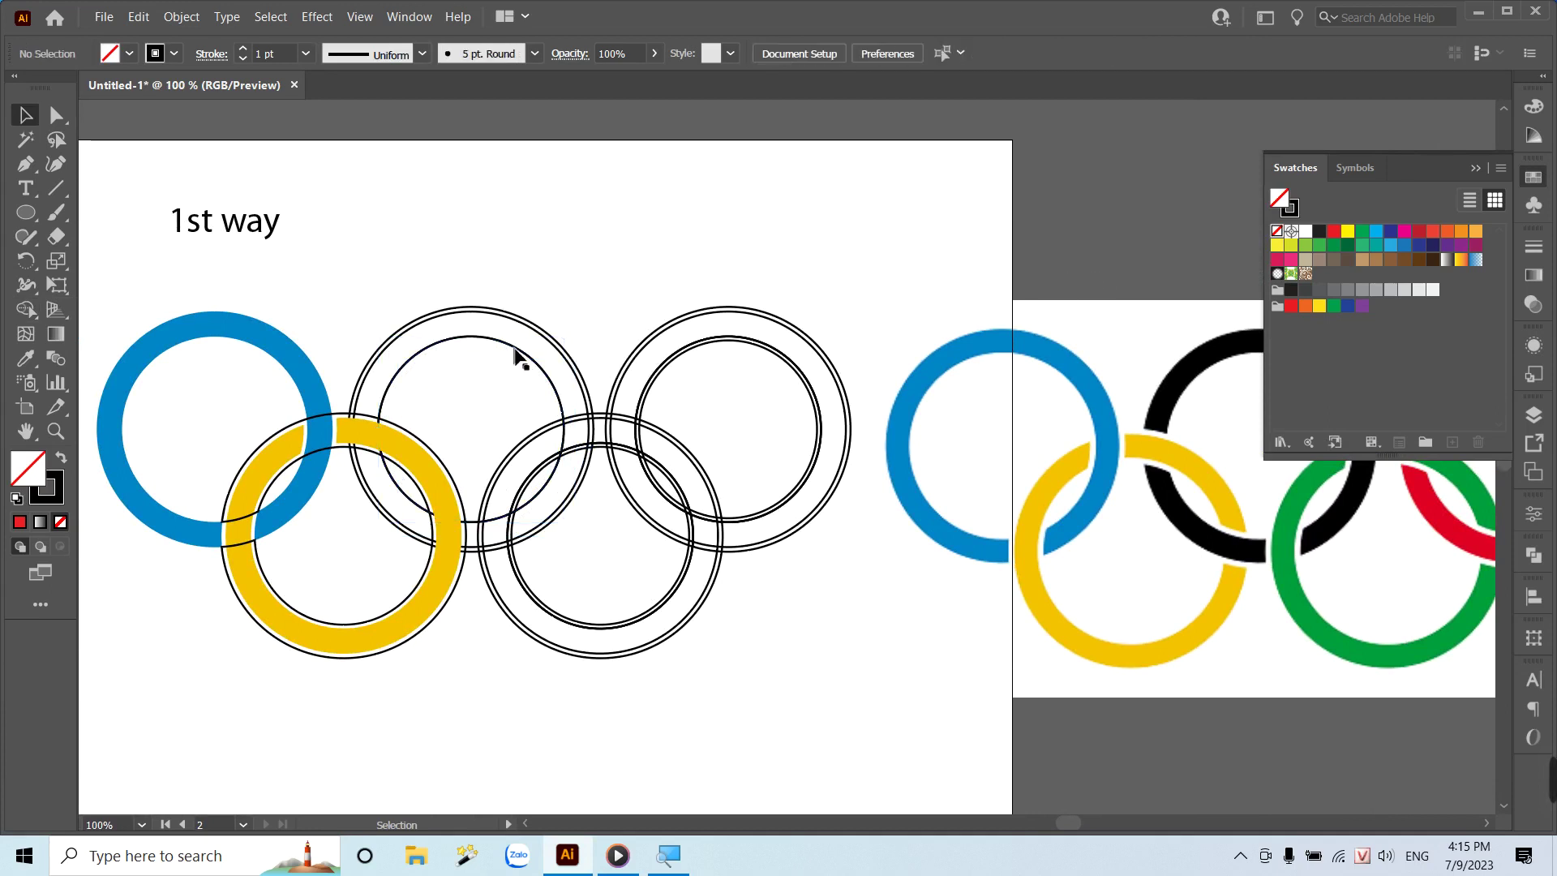
pyautogui.click(516, 357)
pyautogui.click(817, 329)
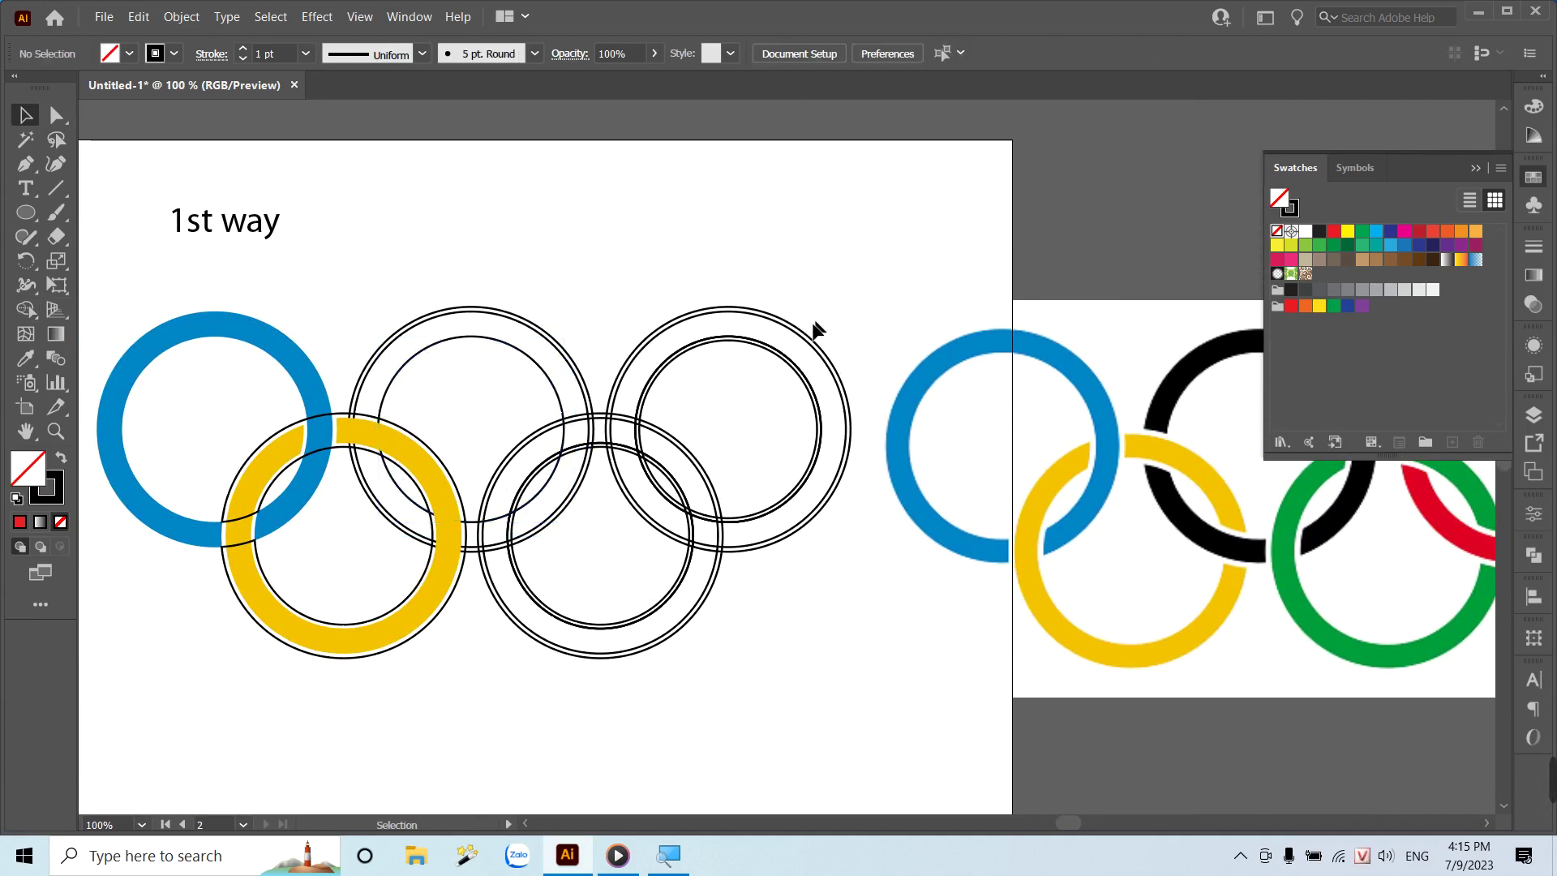
pyautogui.click(511, 357)
pyautogui.moveTo(513, 358); pyautogui.dragTo(517, 375)
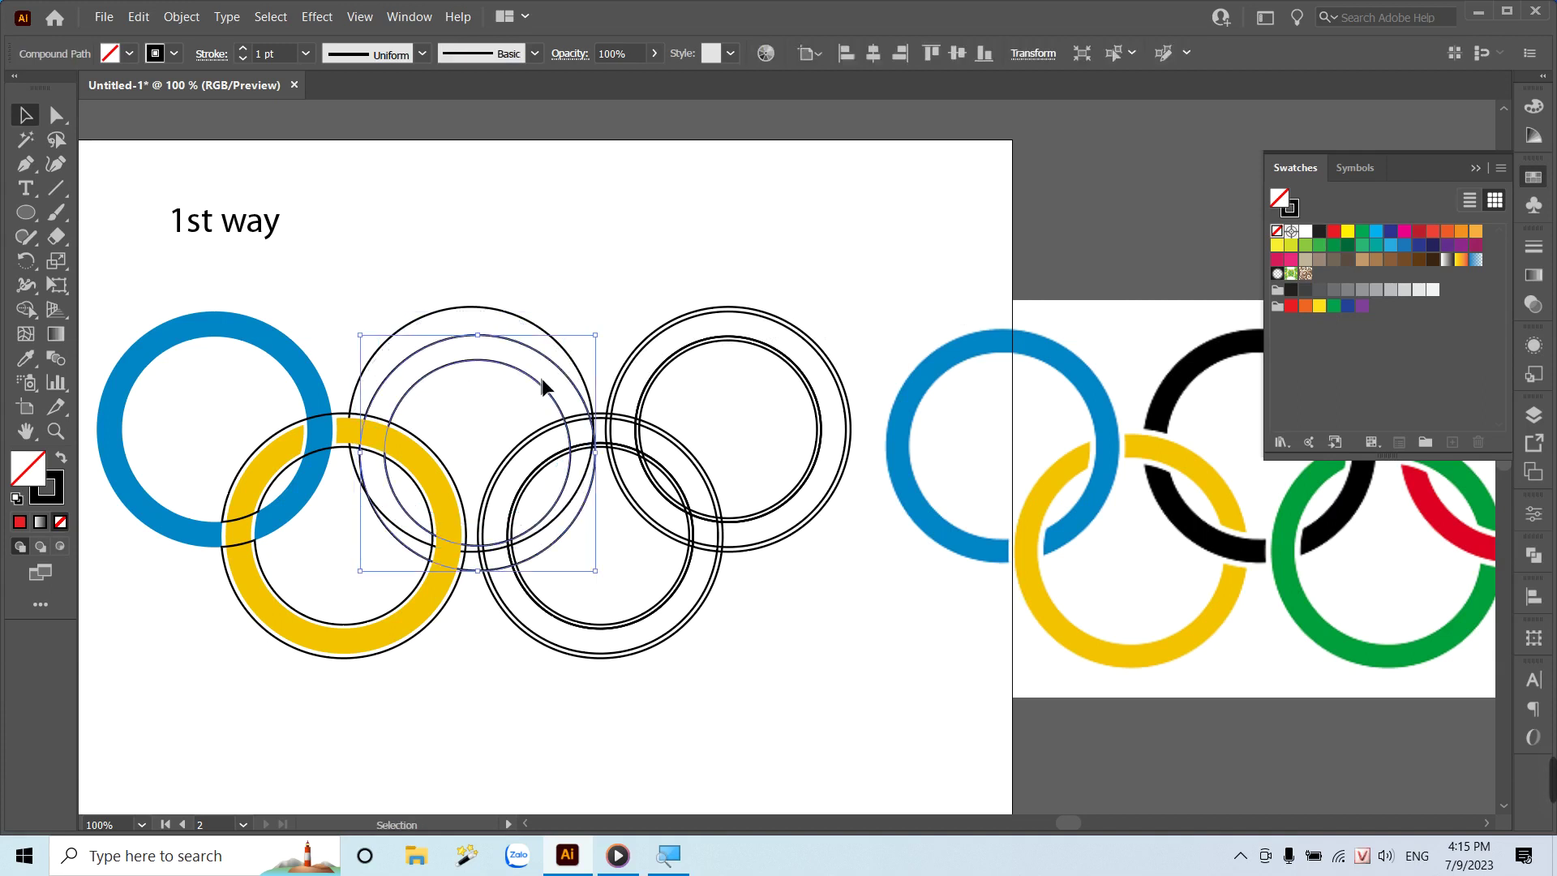
pyautogui.hotkey('ctrl', 'z')
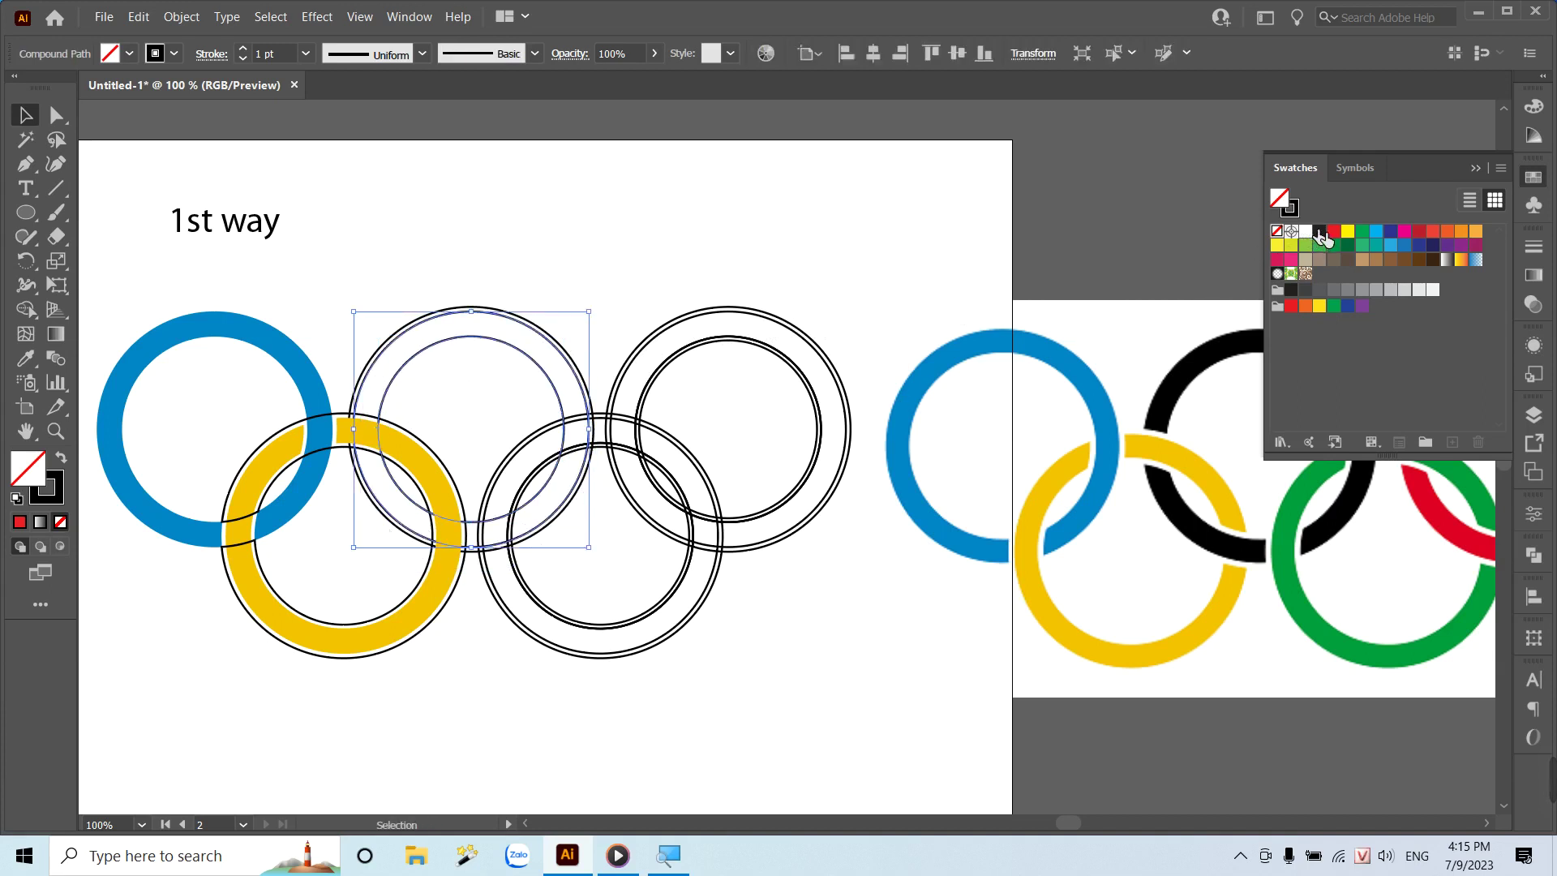
pyautogui.click(1319, 233)
pyautogui.click(1288, 209)
pyautogui.click(1276, 230)
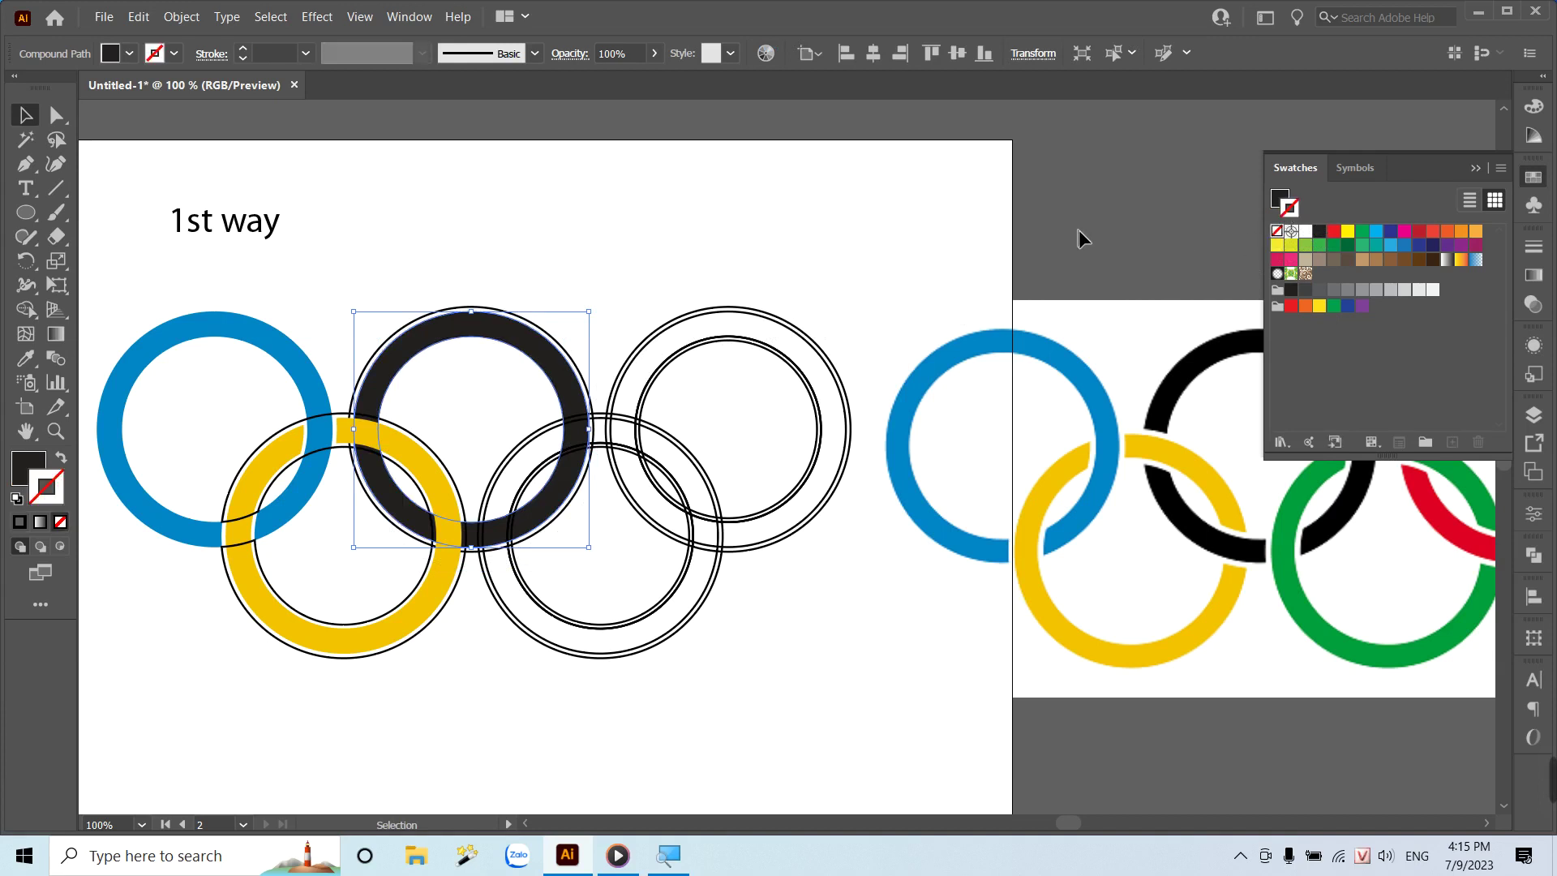
pyautogui.click(1079, 230)
pyautogui.scroll(-1, 477, 384)
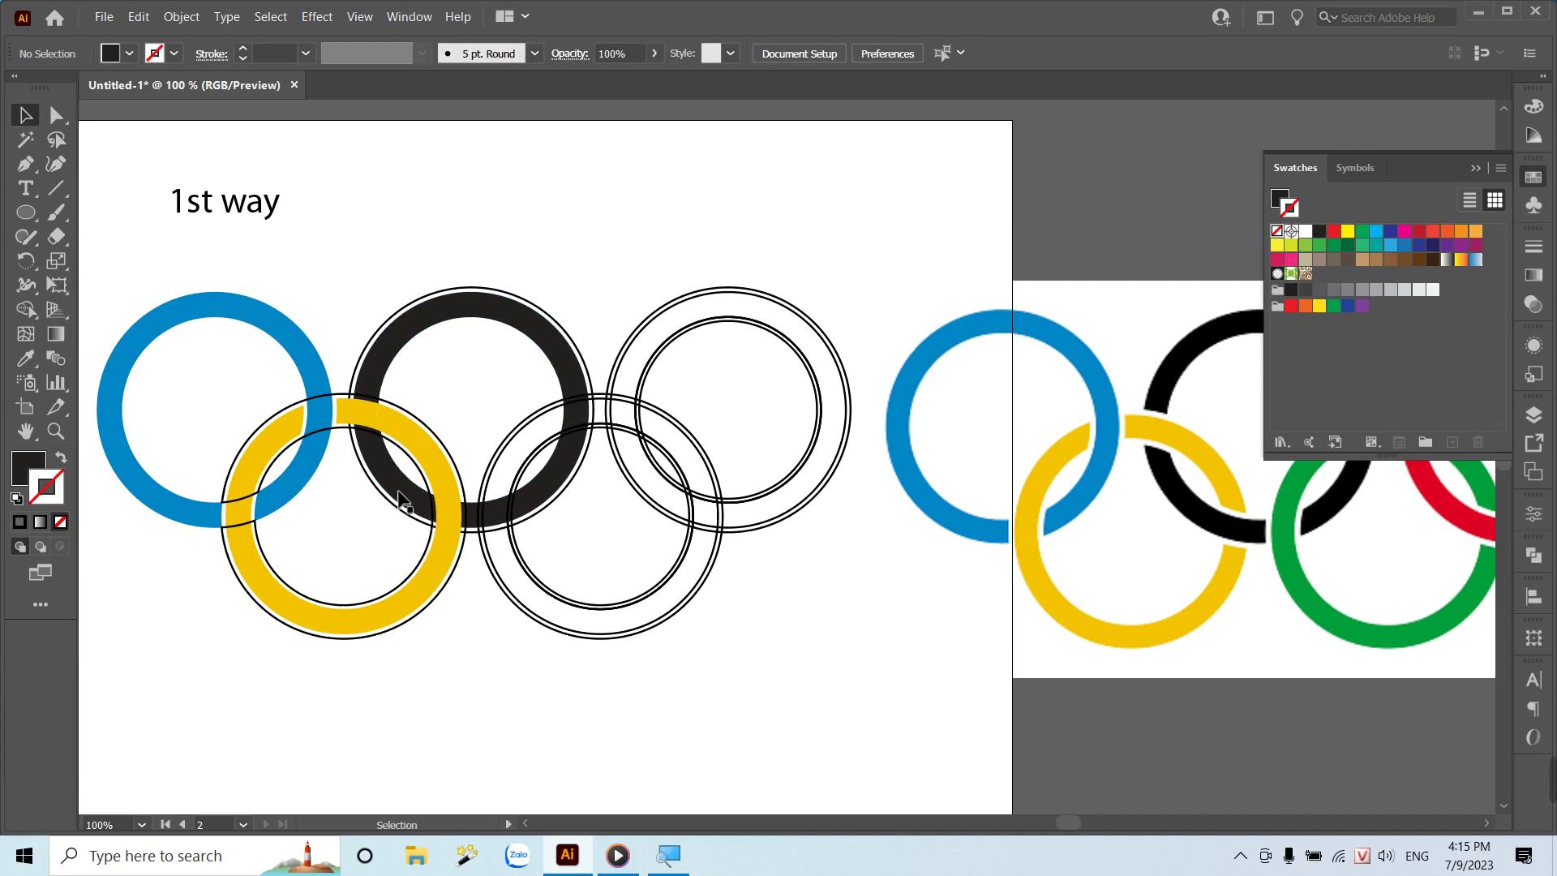
# Select the yellow and black rings and split their crossing with Shape Builder.
pyautogui.click(358, 372)
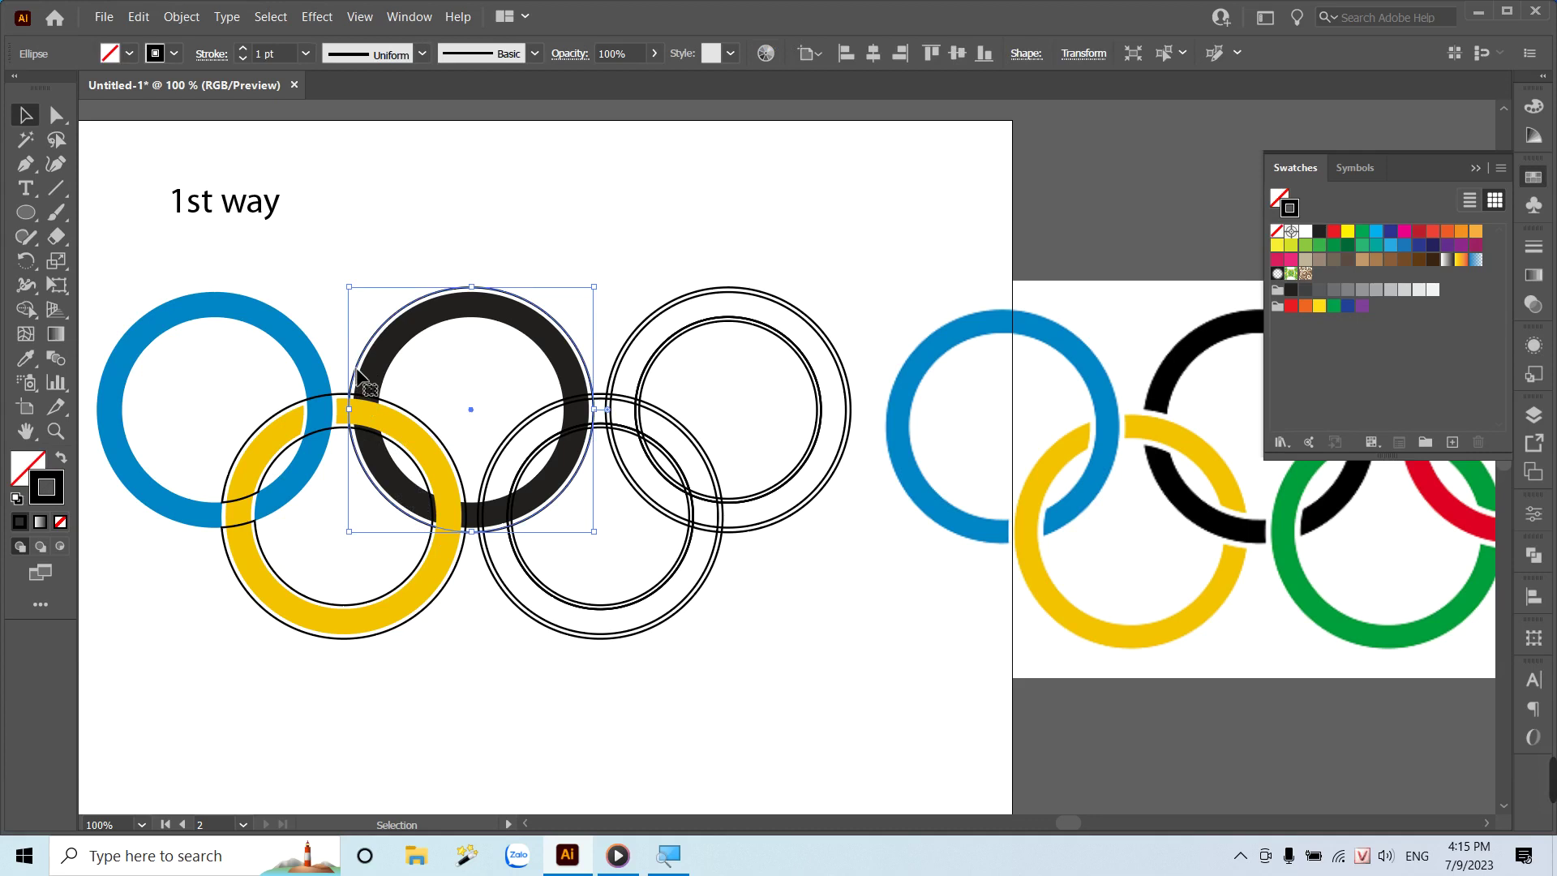
pyautogui.hotkey('ctrl', 'shift', 'a')
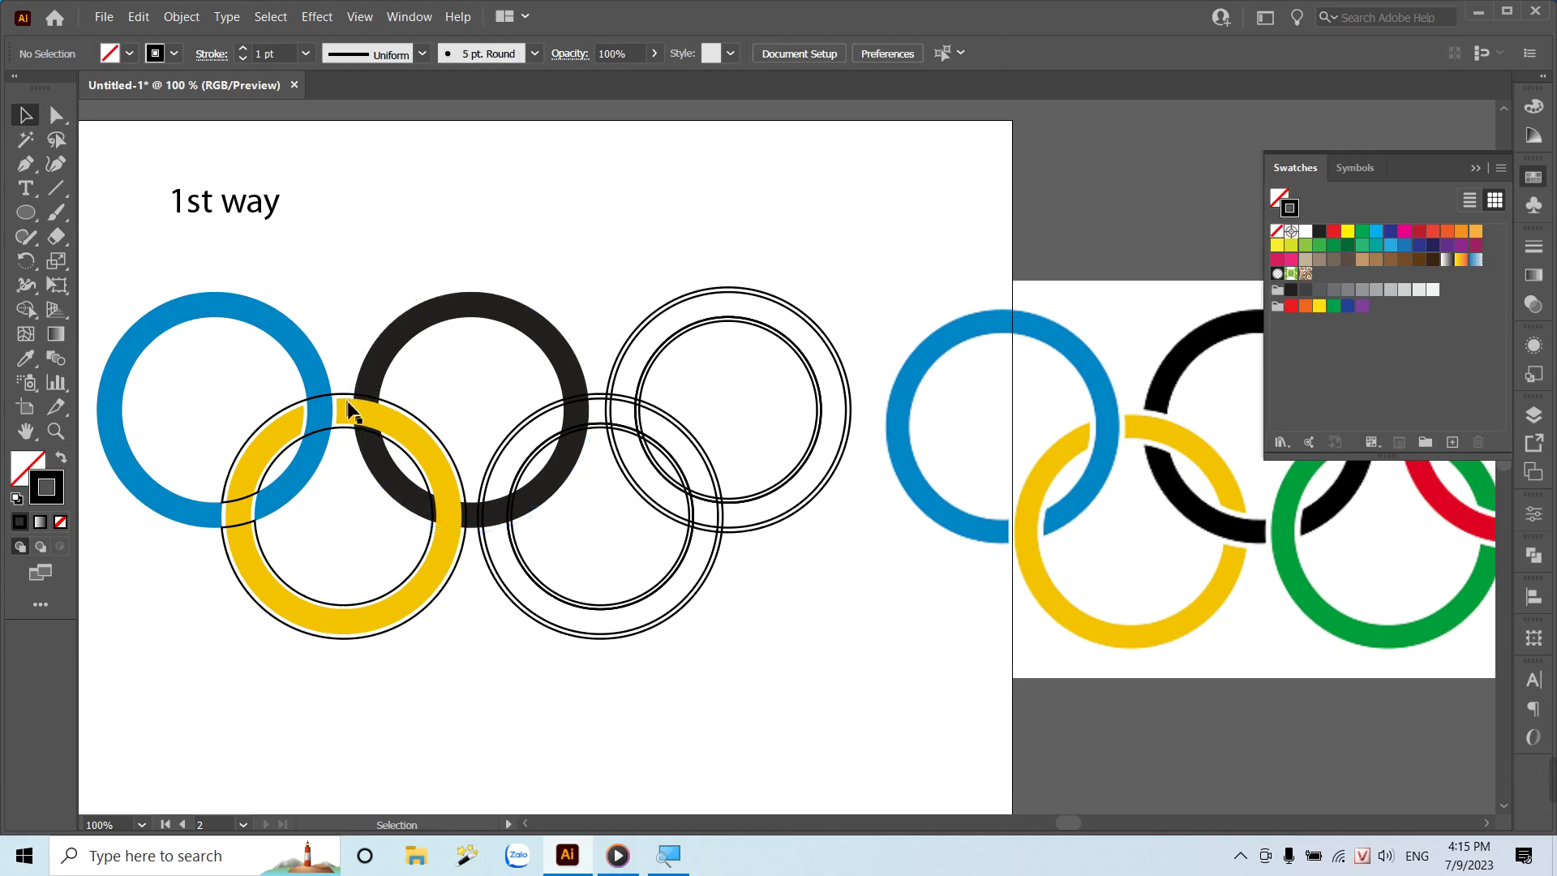
pyautogui.click(349, 406)
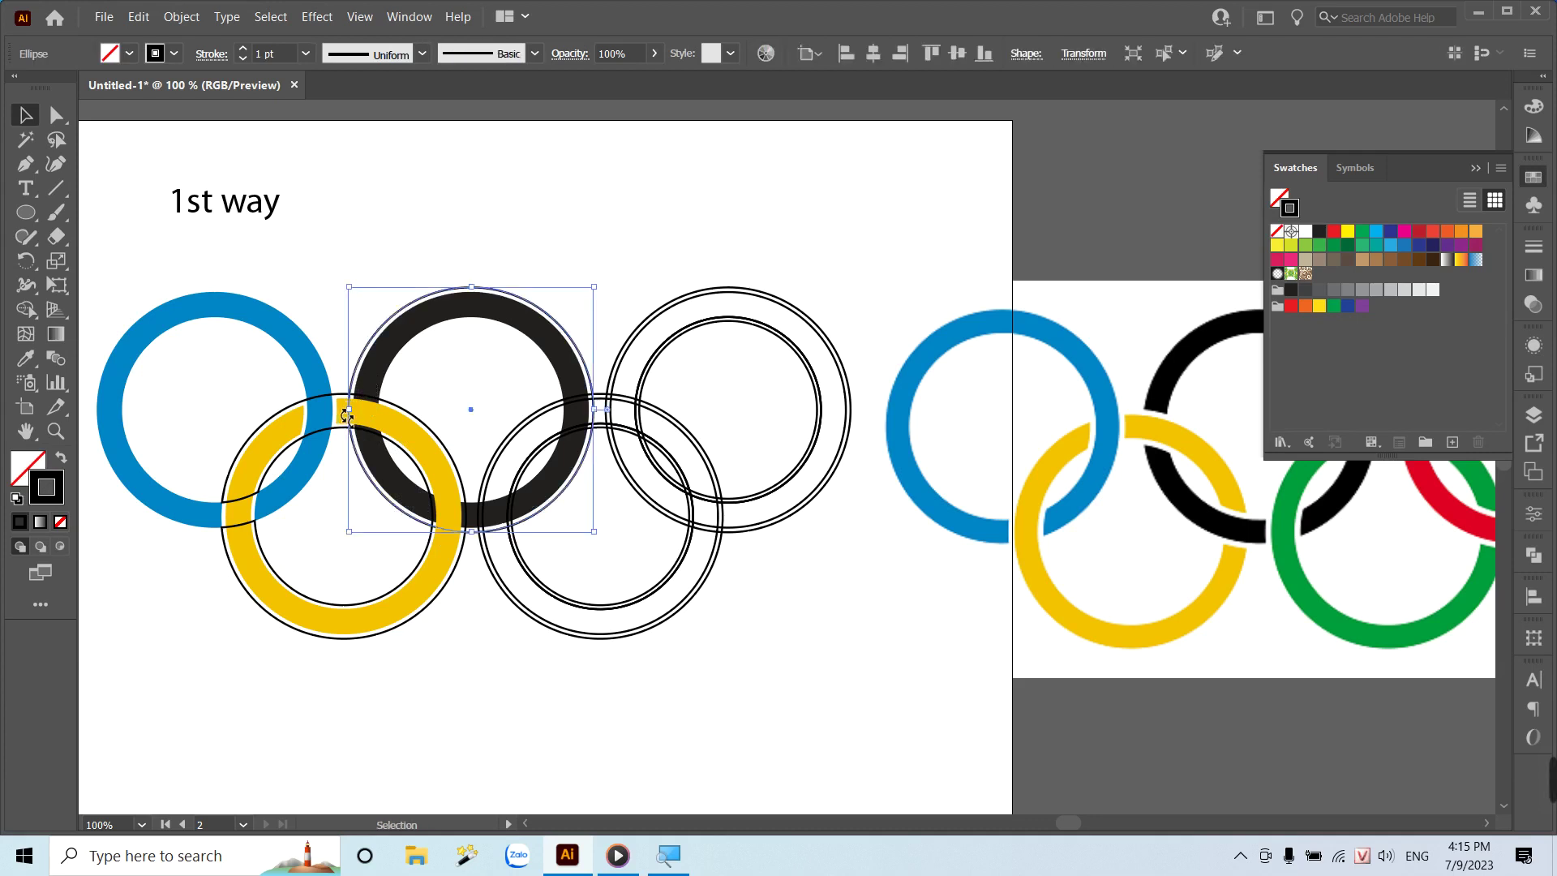
pyautogui.moveTo(271, 347); pyautogui.dragTo(532, 514)
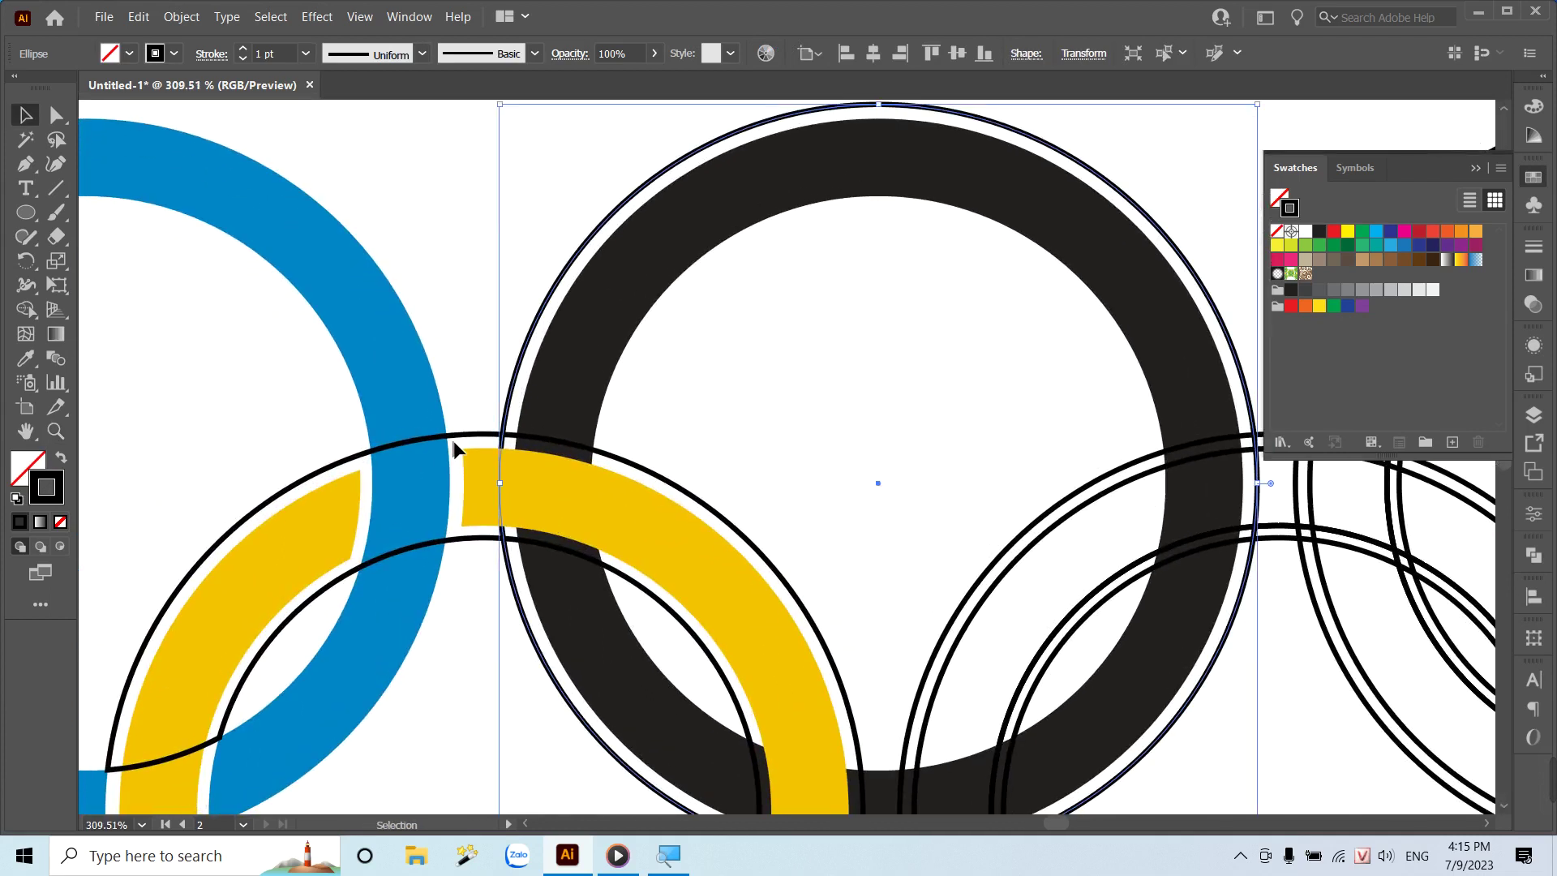
pyautogui.click(456, 447)
pyautogui.keyDown('shift'); pyautogui.click(584, 381); pyautogui.keyUp('shift')
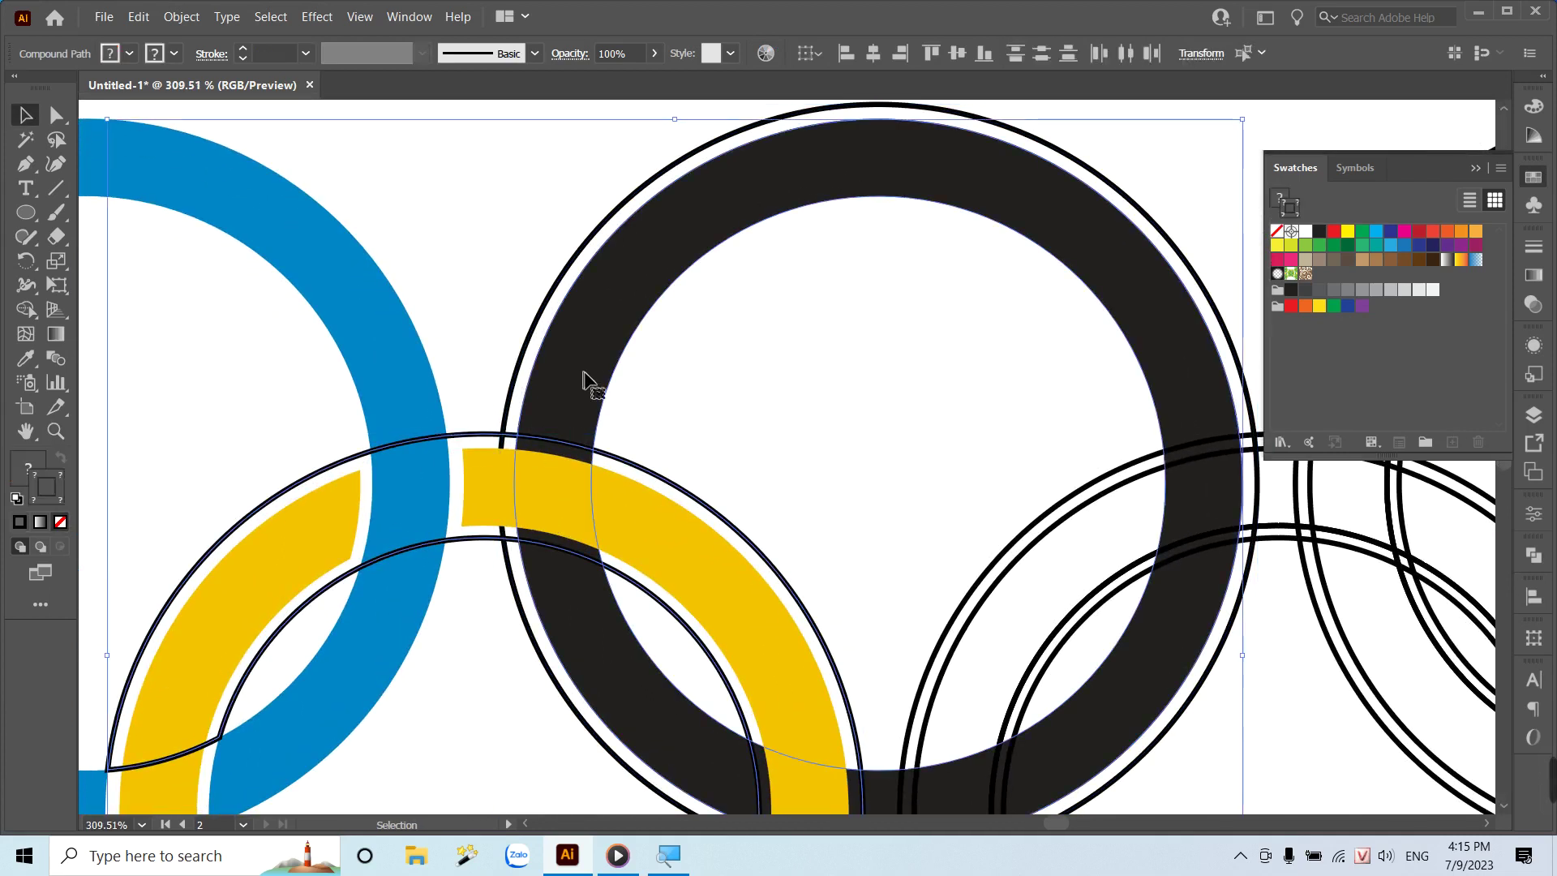
pyautogui.click(29, 312)
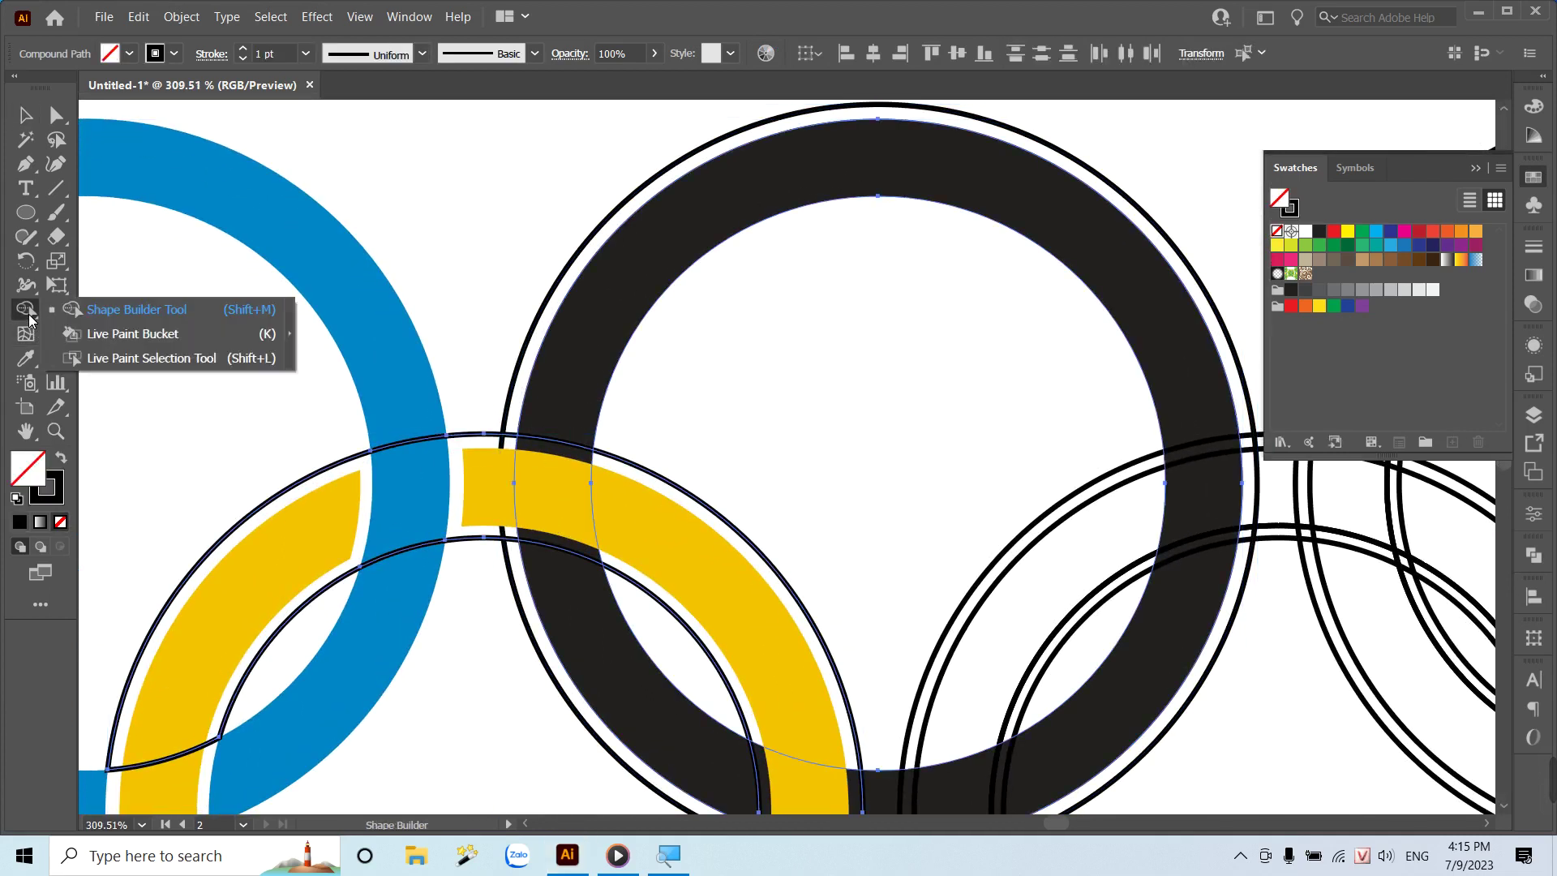
pyautogui.click(127, 314)
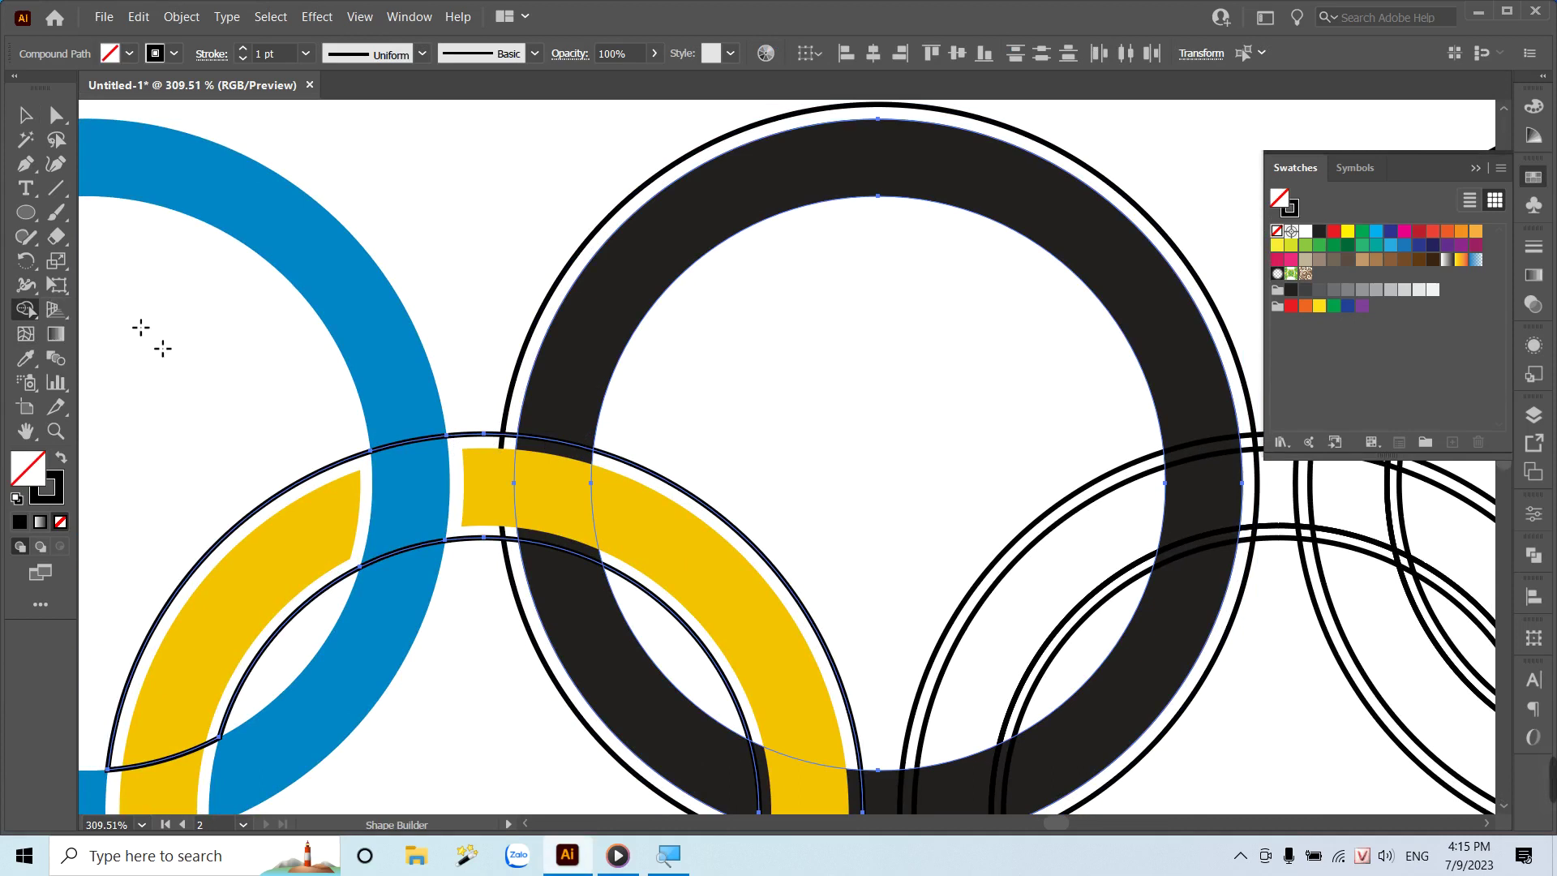
pyautogui.click(574, 523)
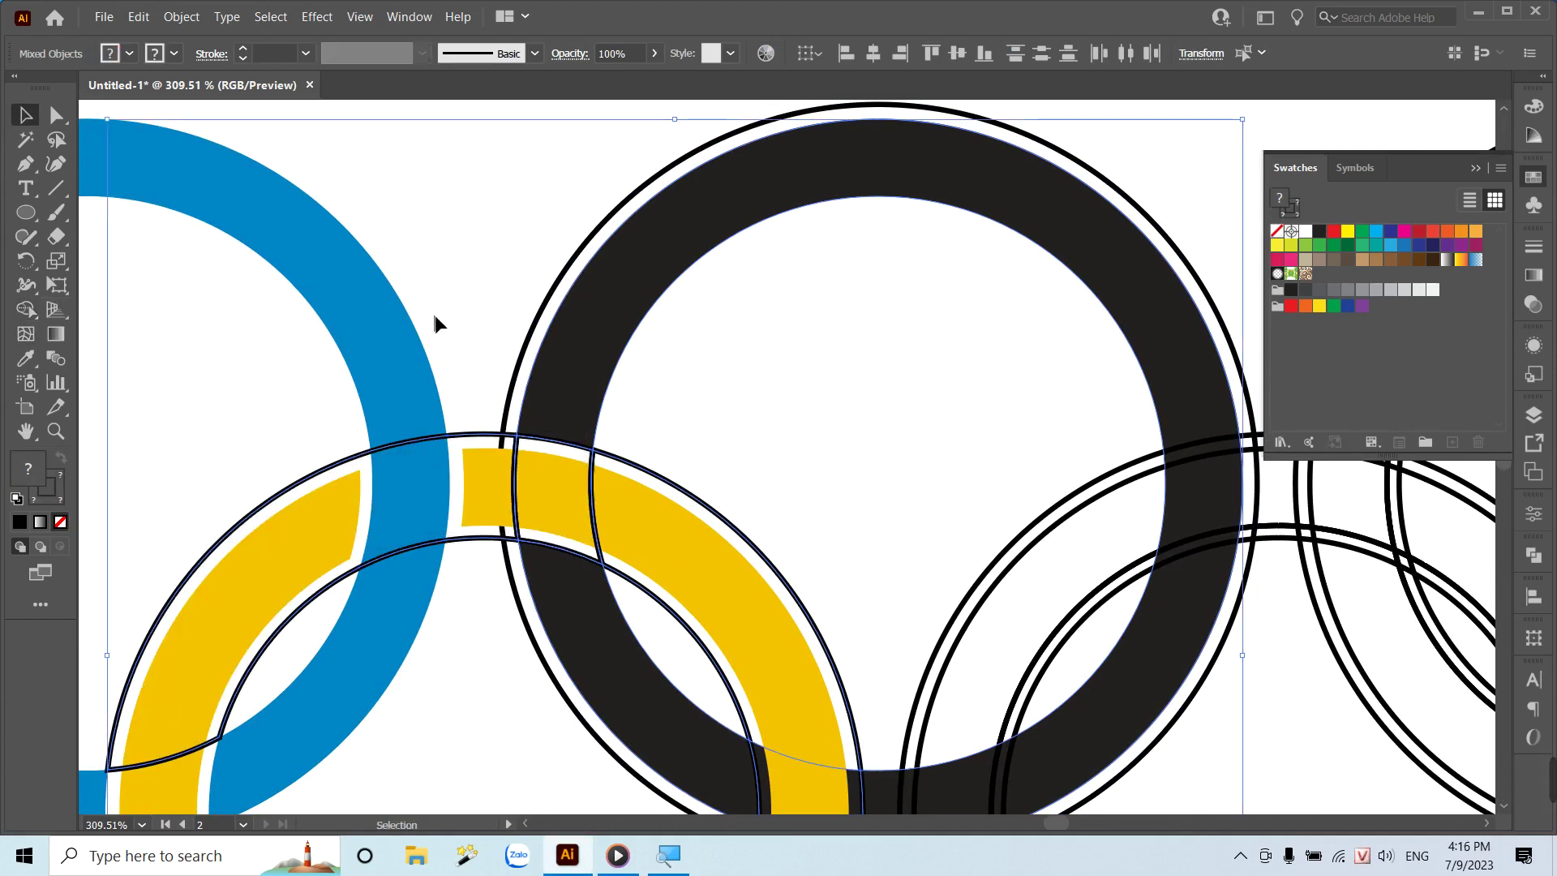
# Check the outlined yellow compound path, deselect, and zoom out to the whole artboard.
pyautogui.press('v')
pyautogui.hotkey('ctrl', 'shift', 'a')
pyautogui.click(590, 505)
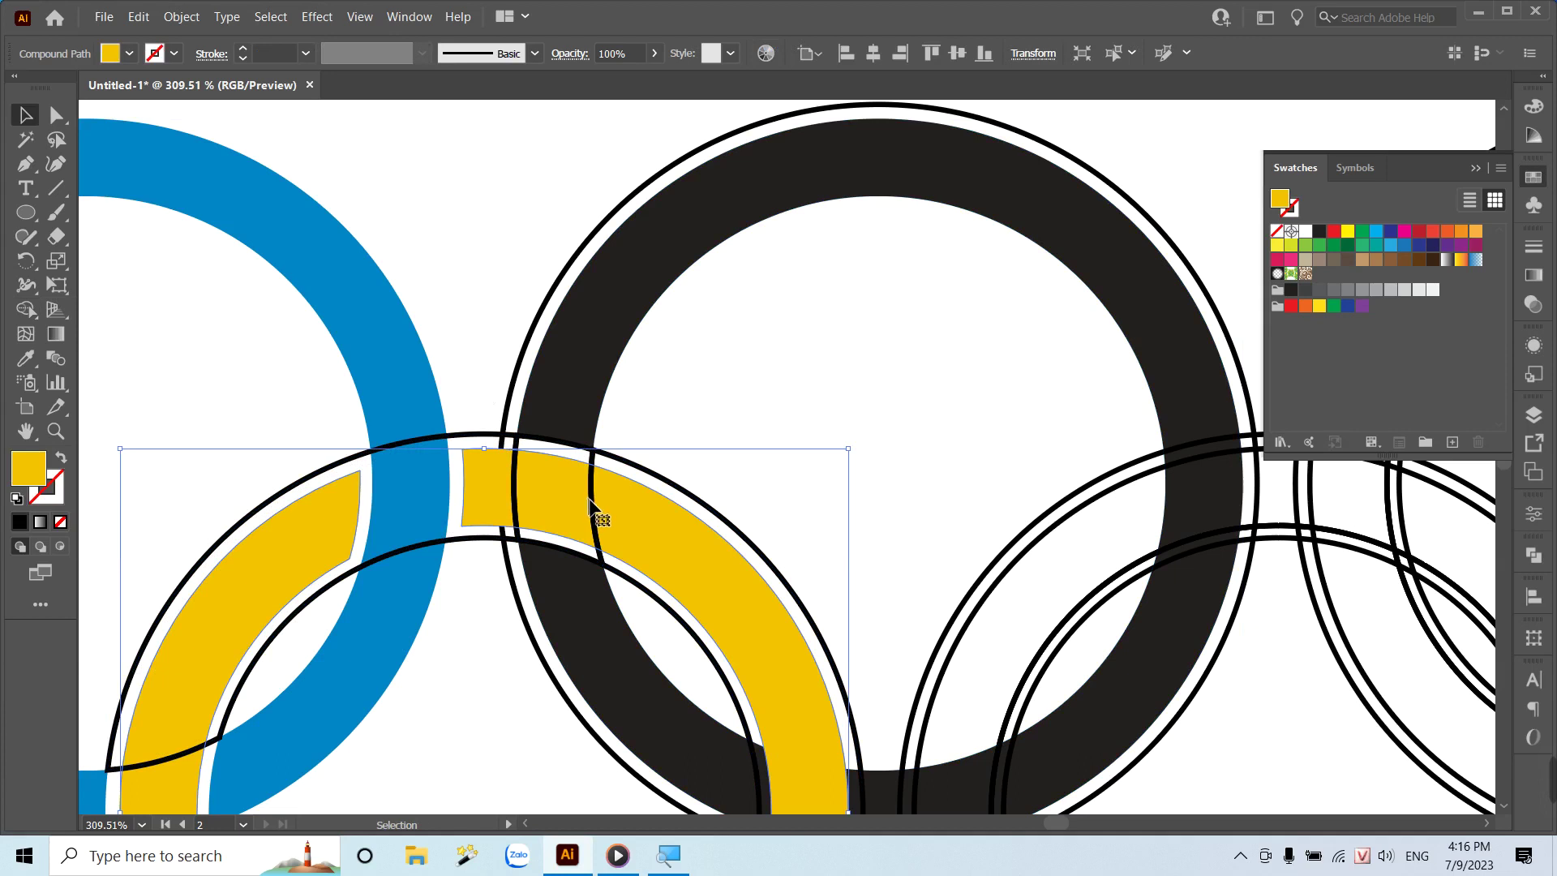
pyautogui.click(591, 505)
pyautogui.click(596, 511)
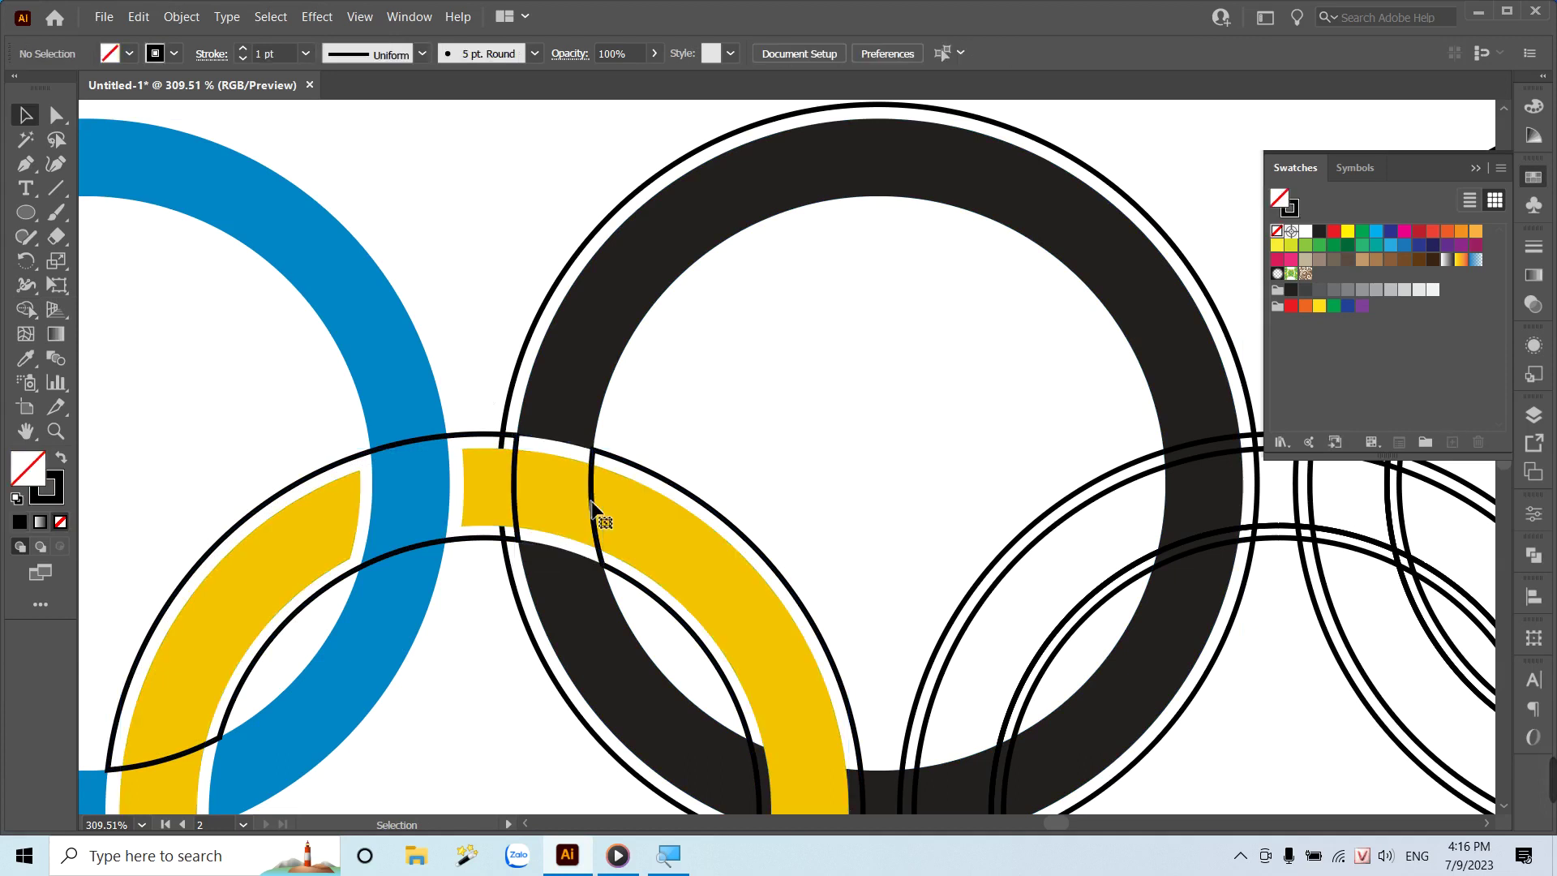
pyautogui.click(796, 356)
pyautogui.hotkey('ctrl', '1')
# Zoom in on the black and yellow rings and select the black ring's outer circle.
pyautogui.press('z')
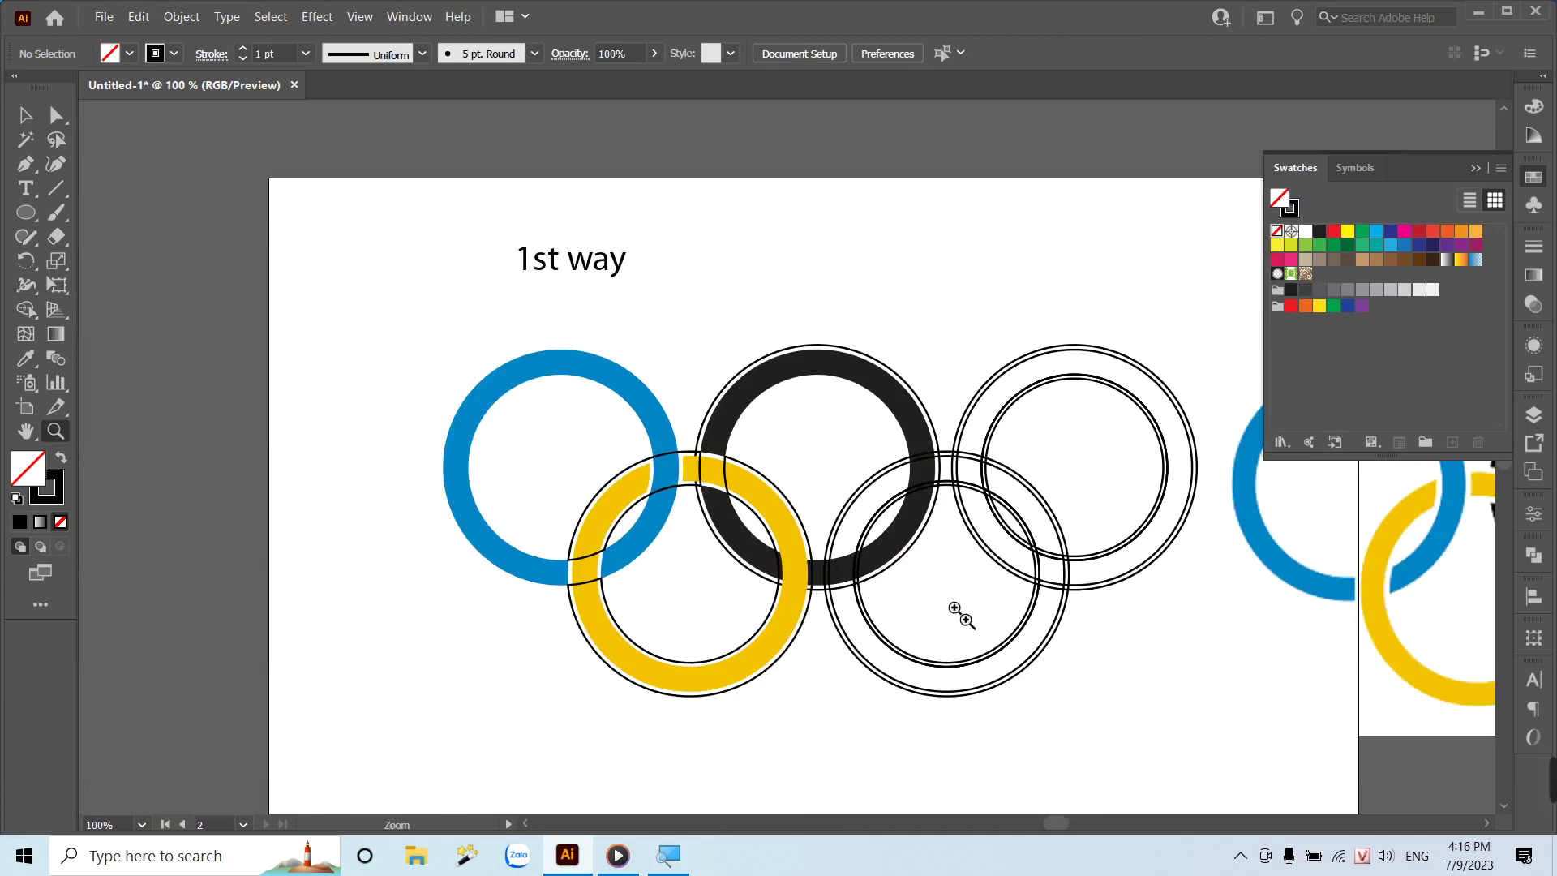
pyautogui.moveTo(823, 600); pyautogui.dragTo(848, 616)
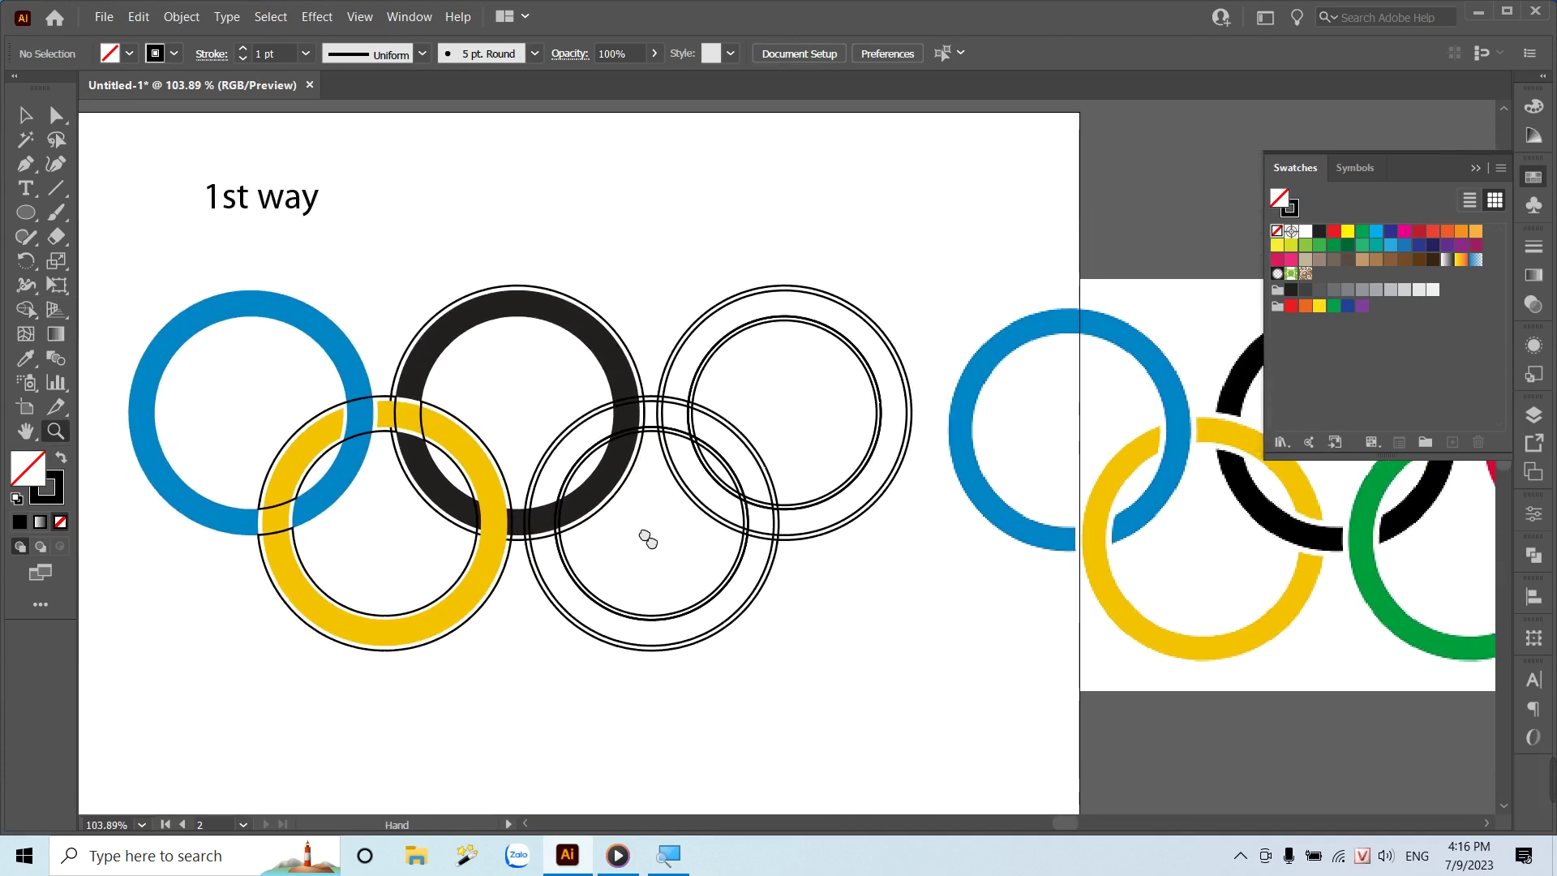
pyautogui.moveTo(987, 600); pyautogui.dragTo(606, 517)
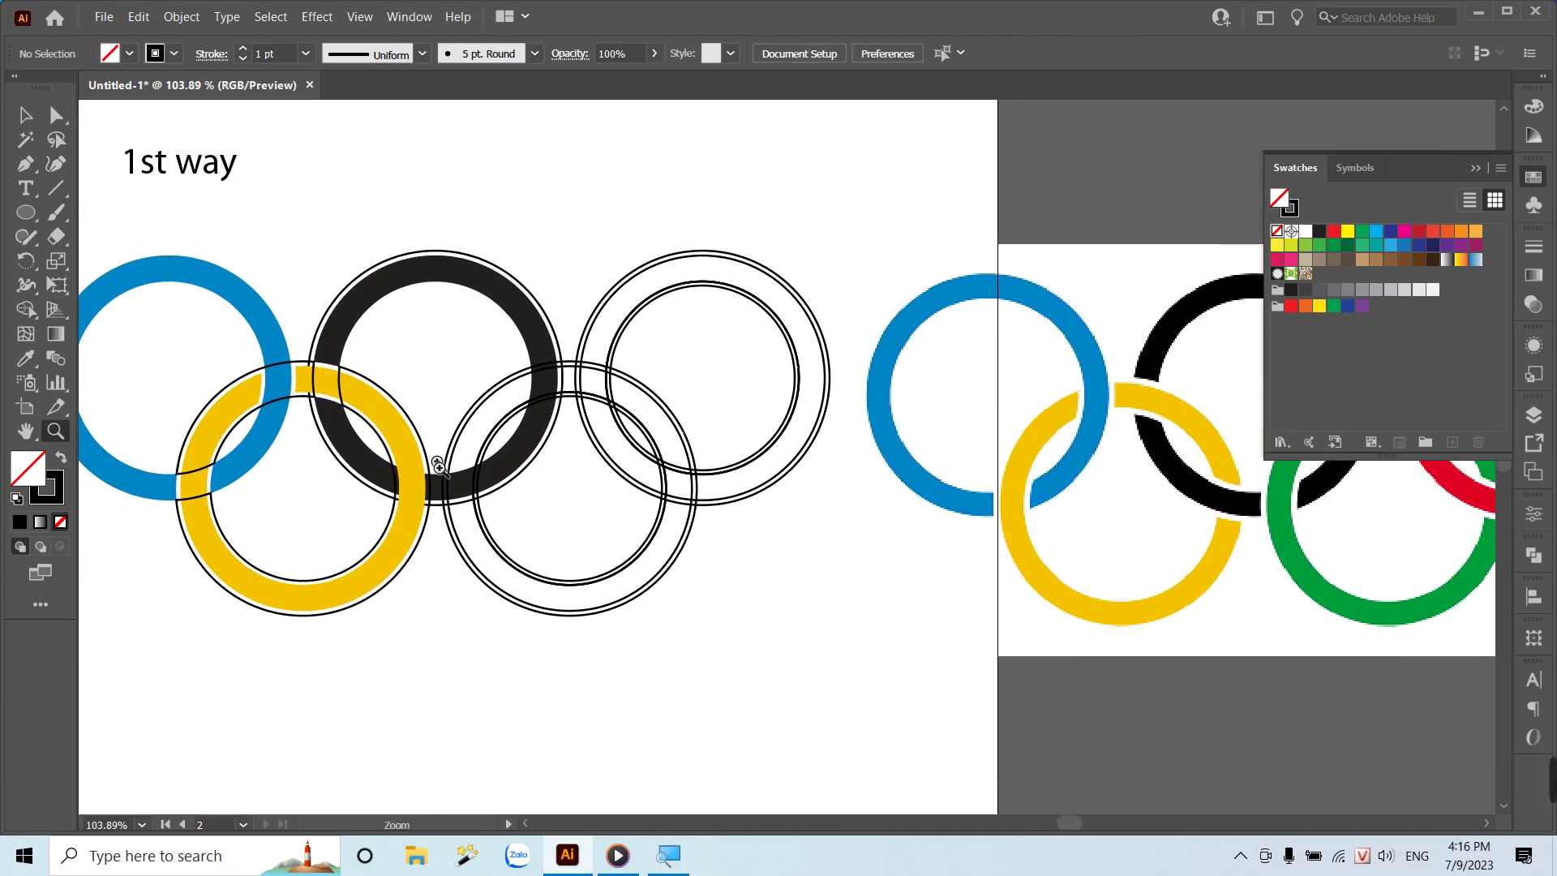
pyautogui.moveTo(541, 501)
pyautogui.mouseDown()
pyautogui.moveTo(348, 545)
pyautogui.moveTo(436, 550)
pyautogui.mouseUp()
pyautogui.moveTo(266, 548); pyautogui.dragTo(390, 590)
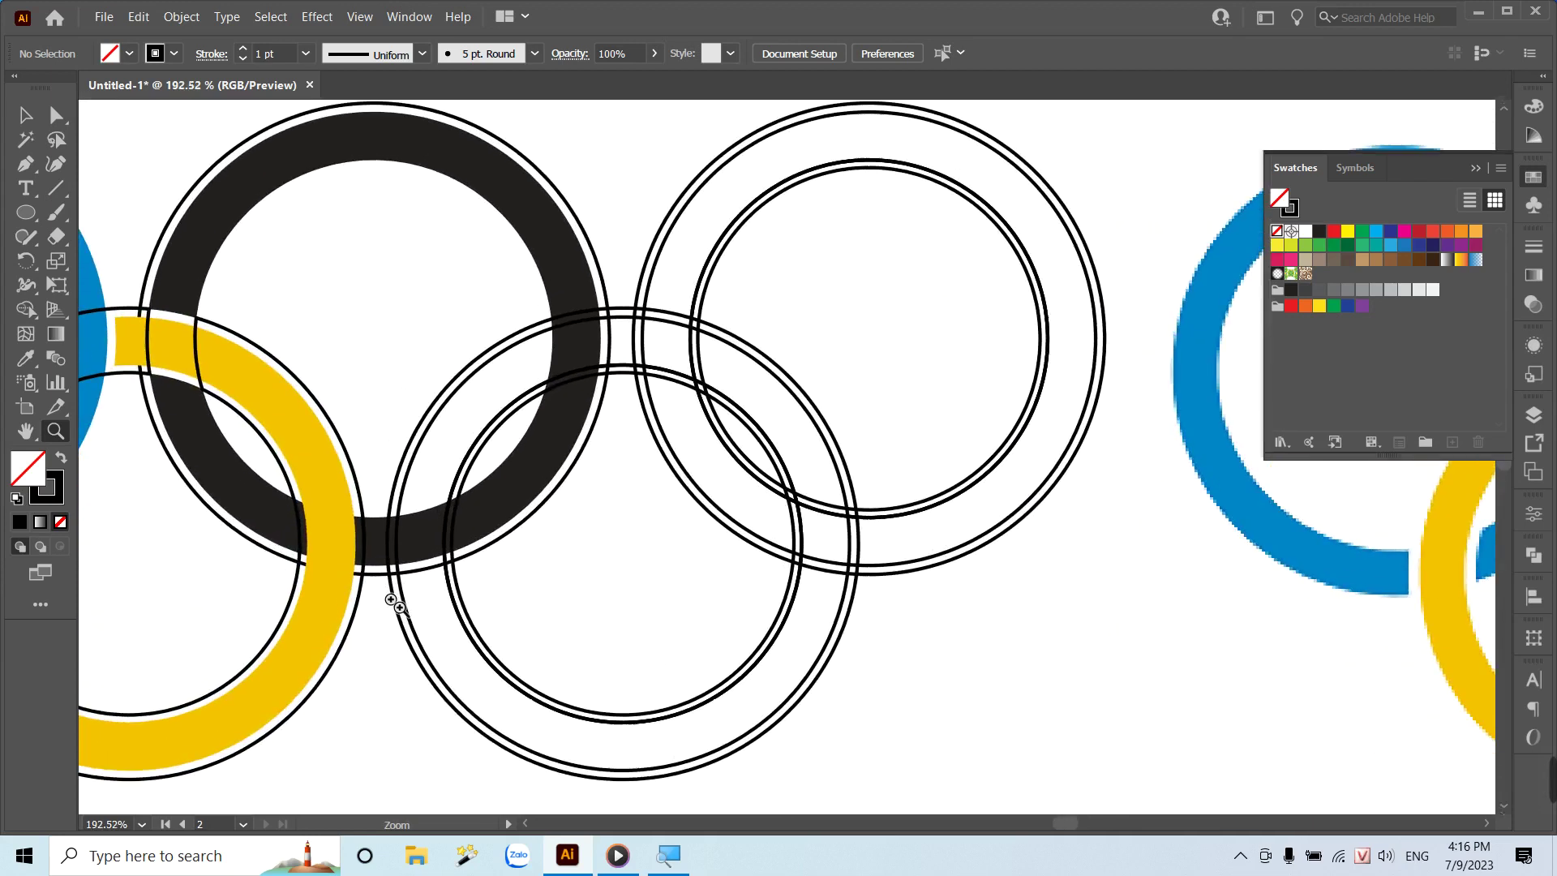
pyautogui.press('v')
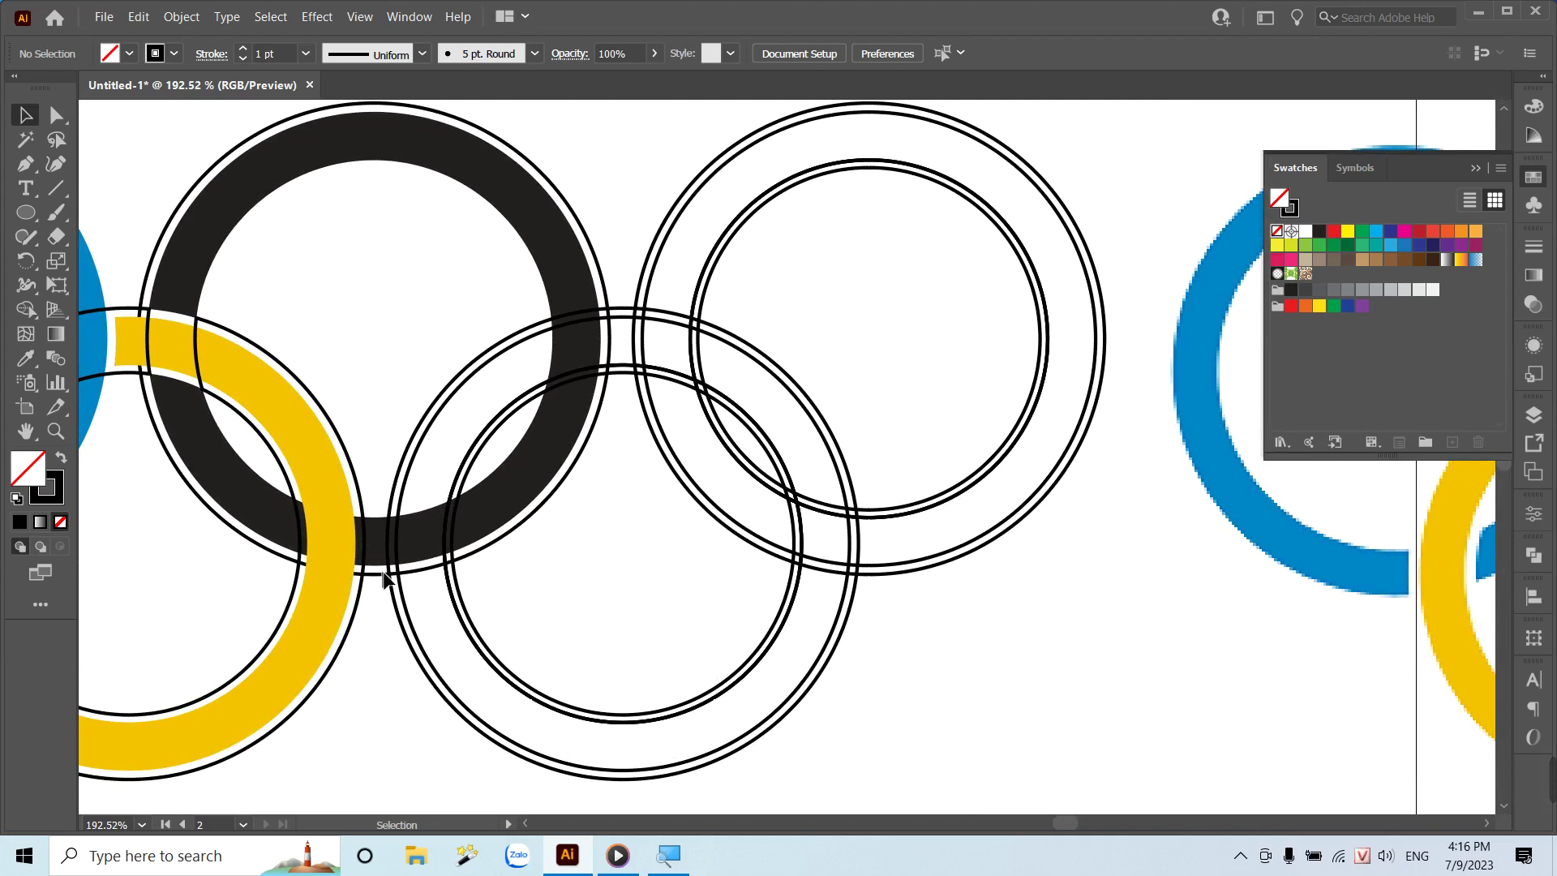
pyautogui.click(386, 578)
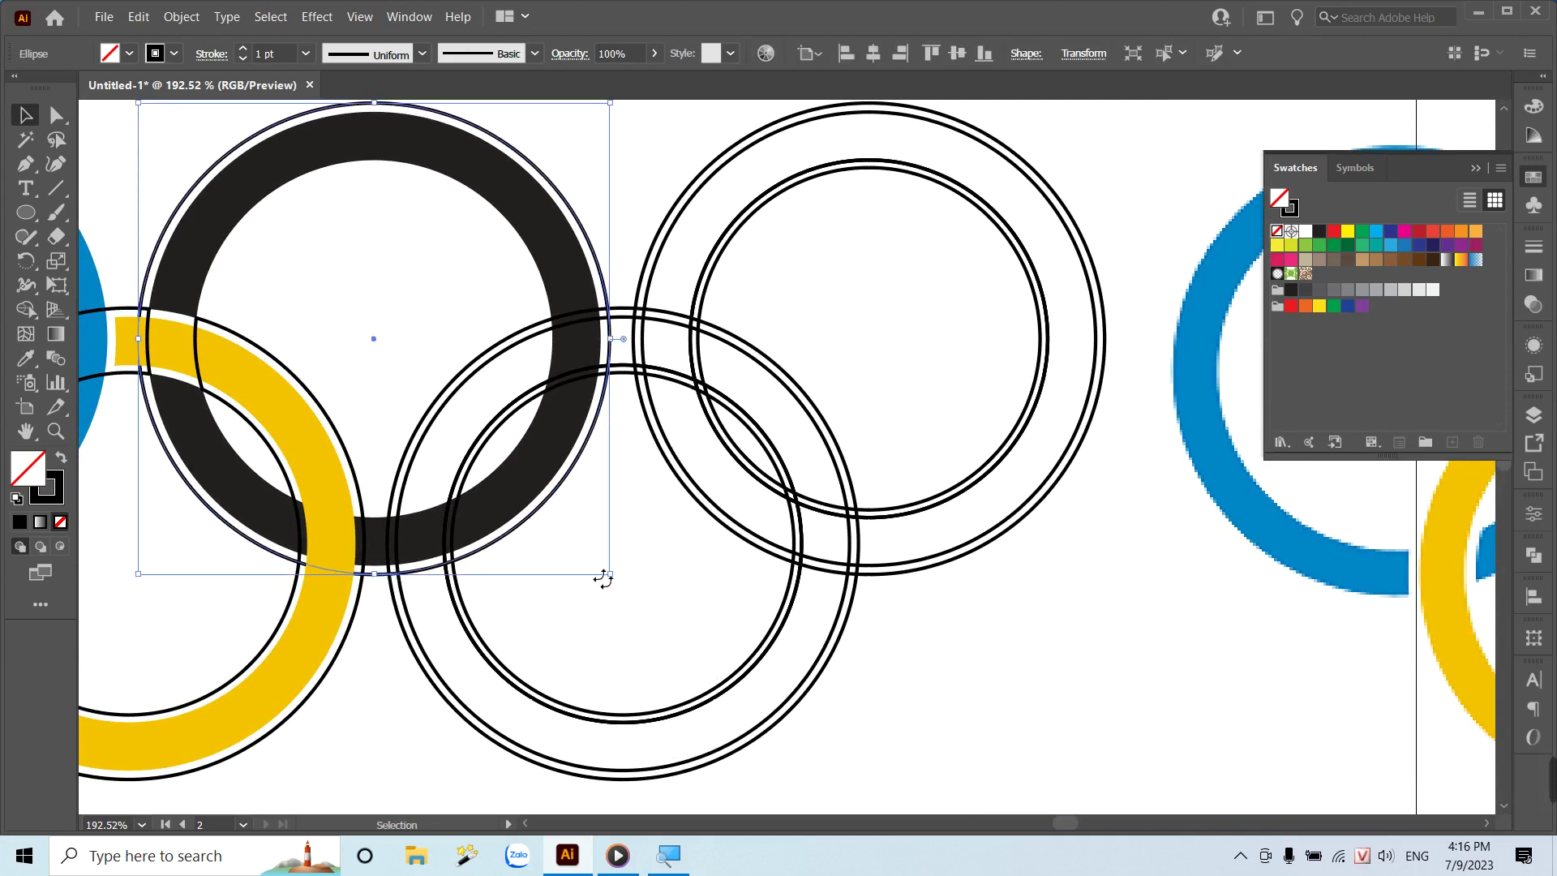
pyautogui.click(182, 17)
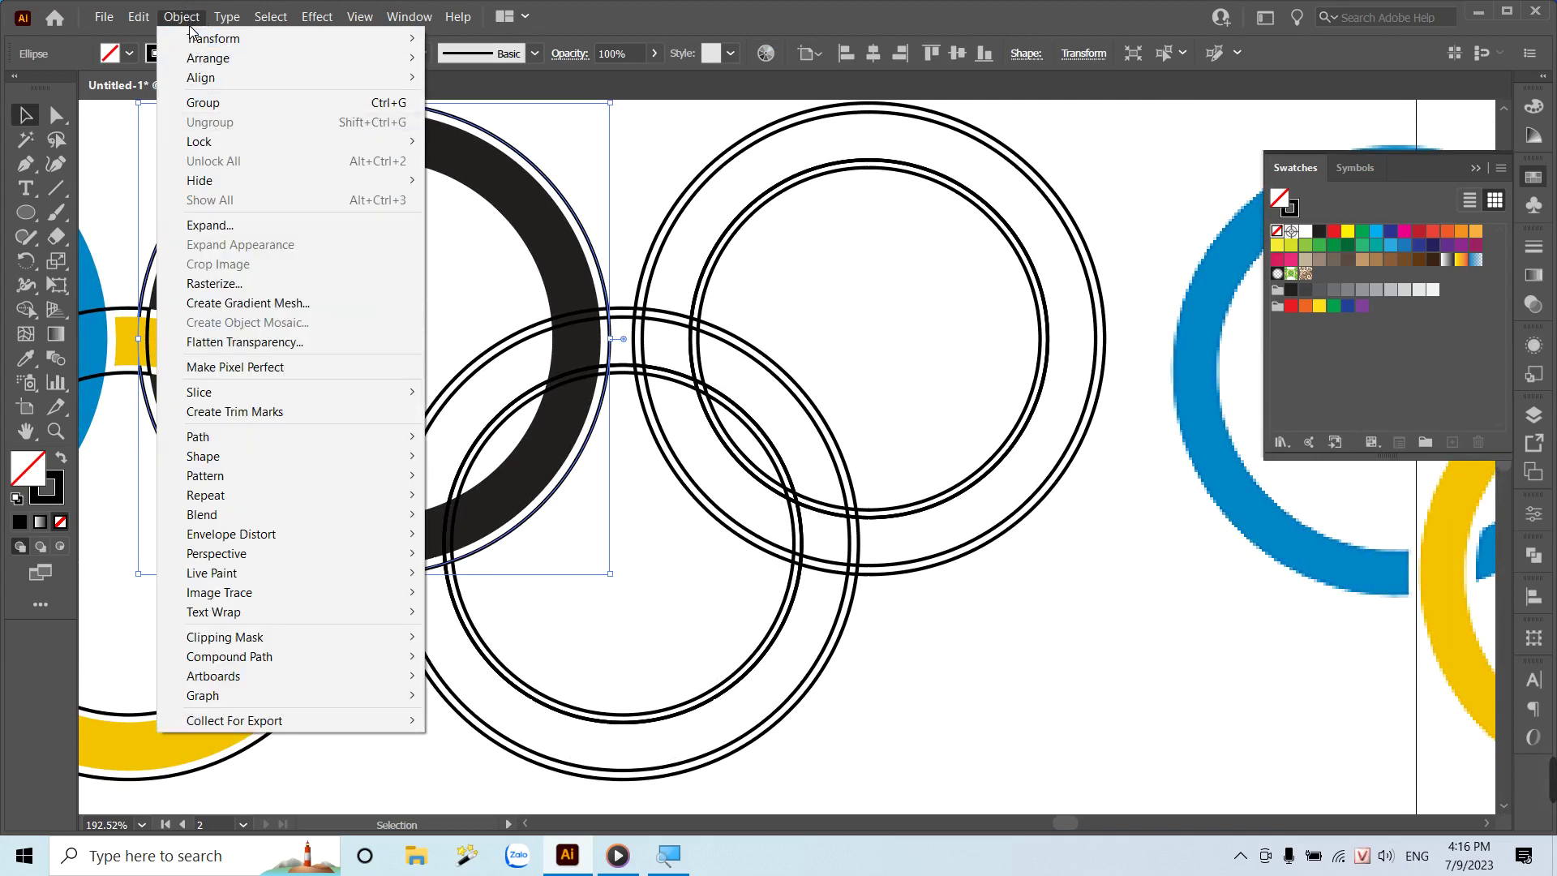
pyautogui.click(560, 134)
pyautogui.click(566, 176)
pyautogui.click(564, 197)
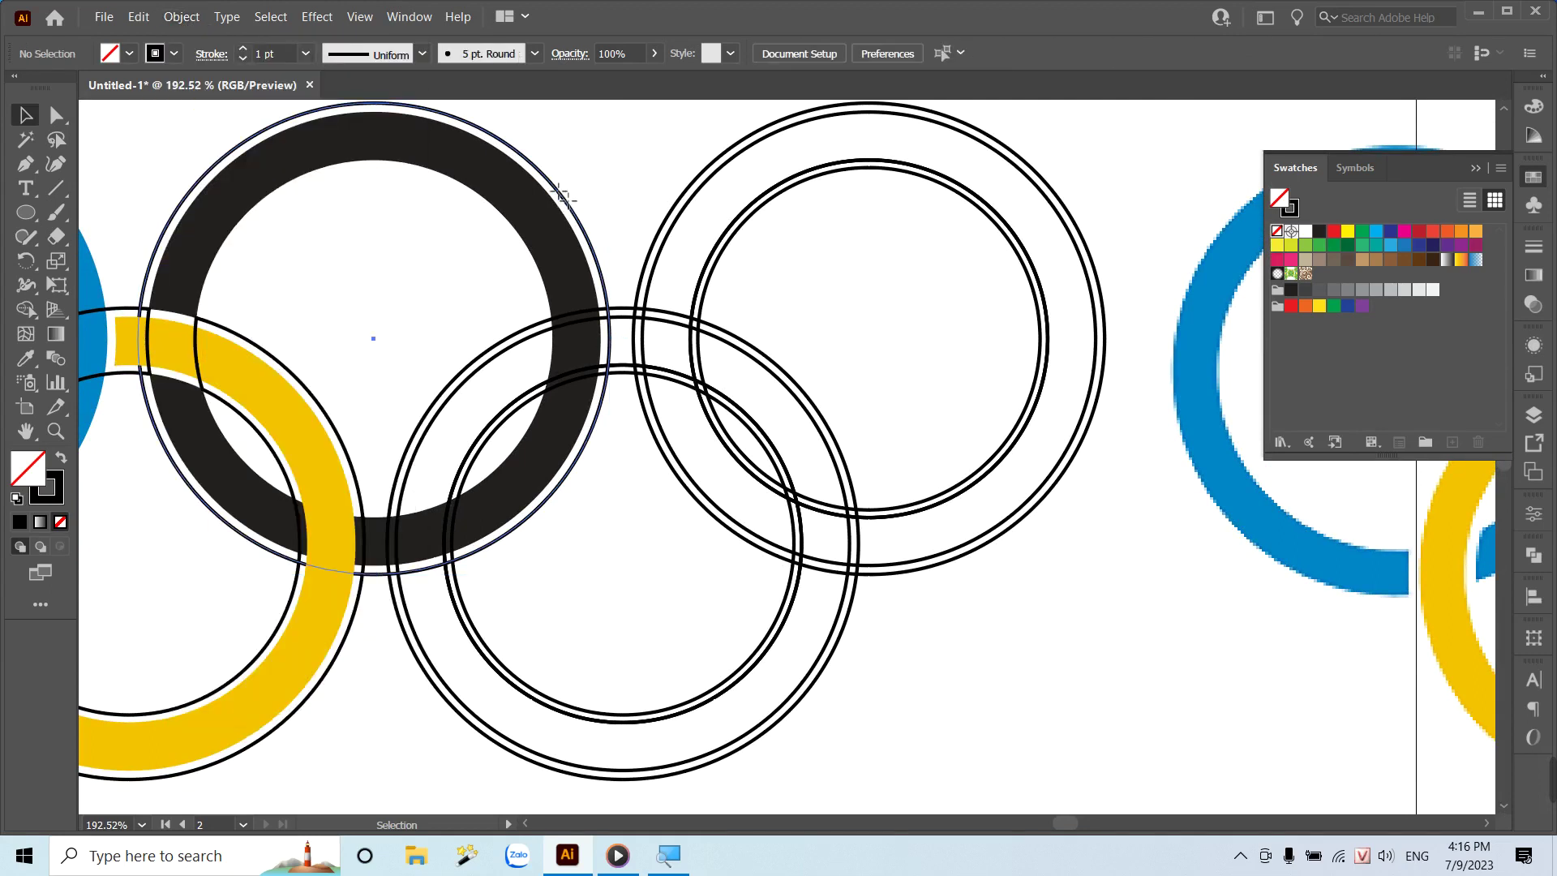
# Copy and paste the outer circle in front, shrink it to 39.06 mm, and select both circles.
pyautogui.click(139, 17)
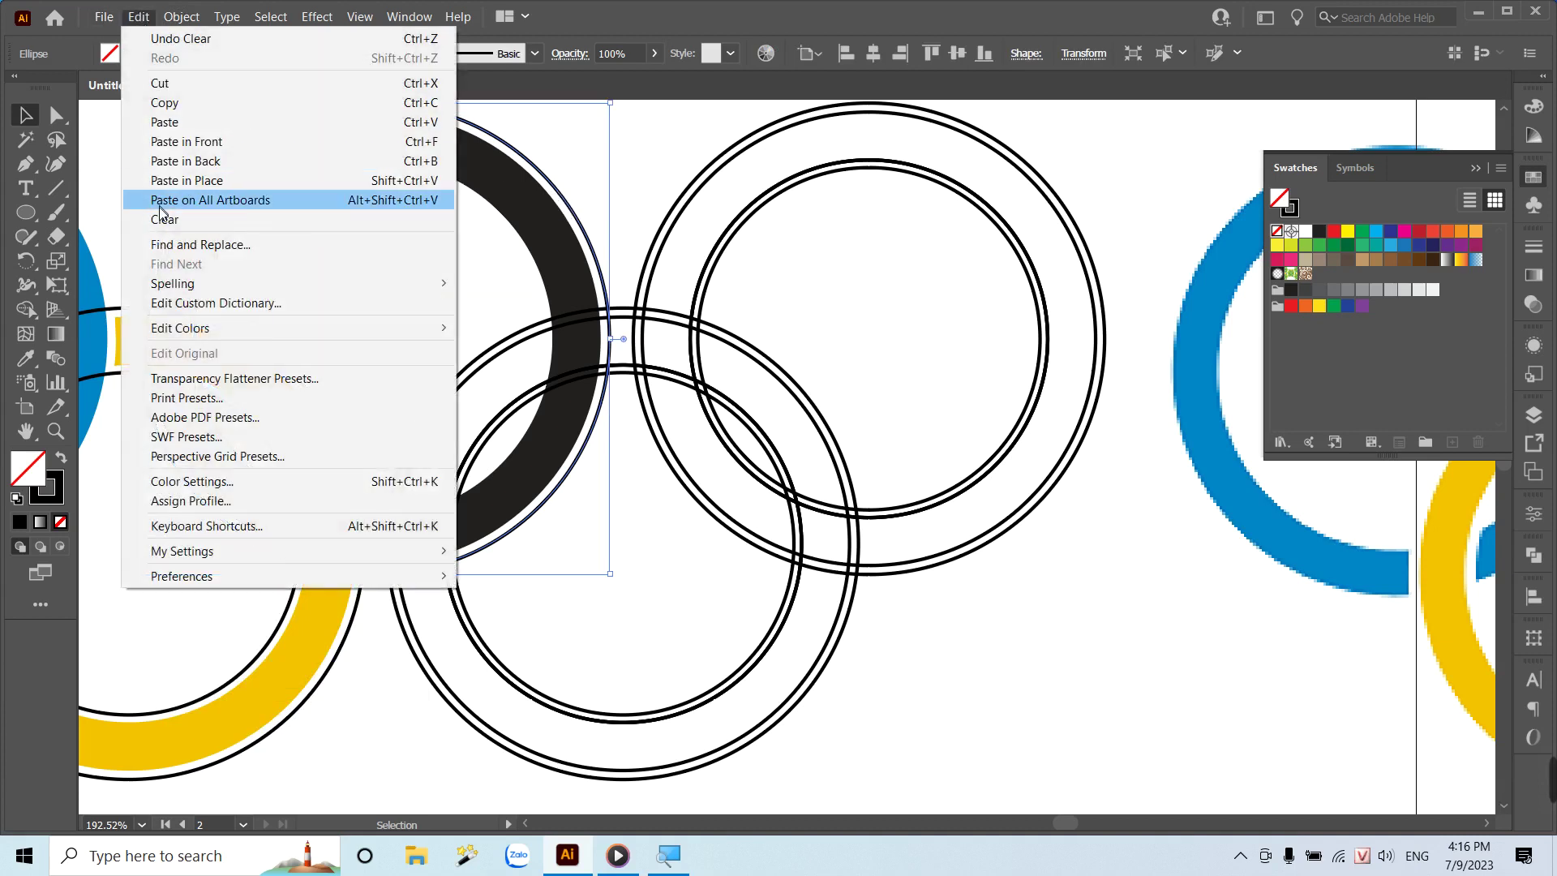
pyautogui.click(175, 106)
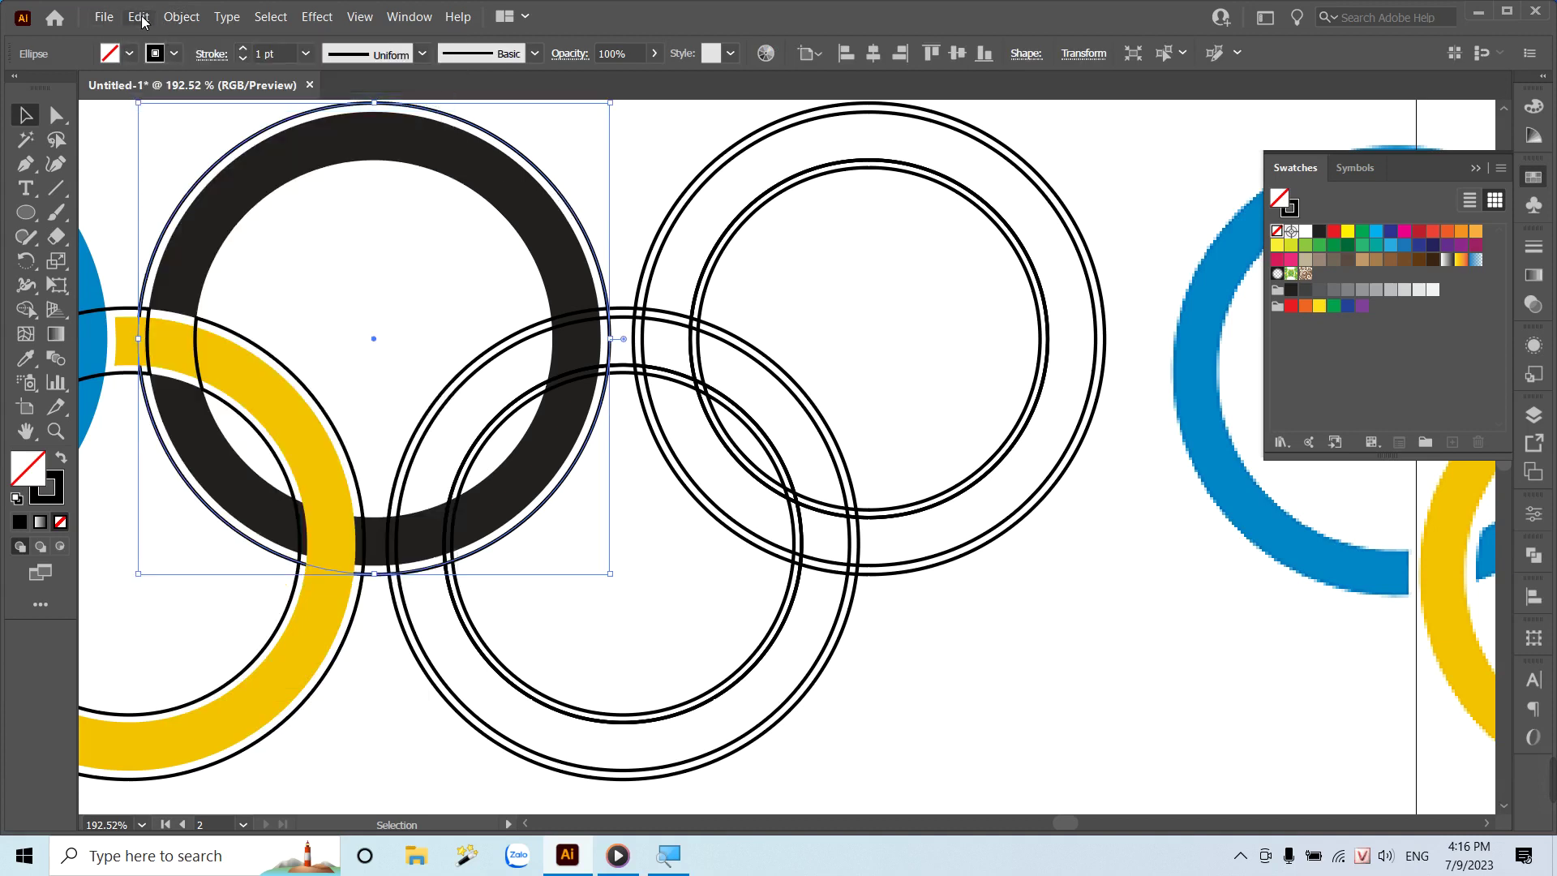
pyautogui.click(142, 19)
pyautogui.click(191, 143)
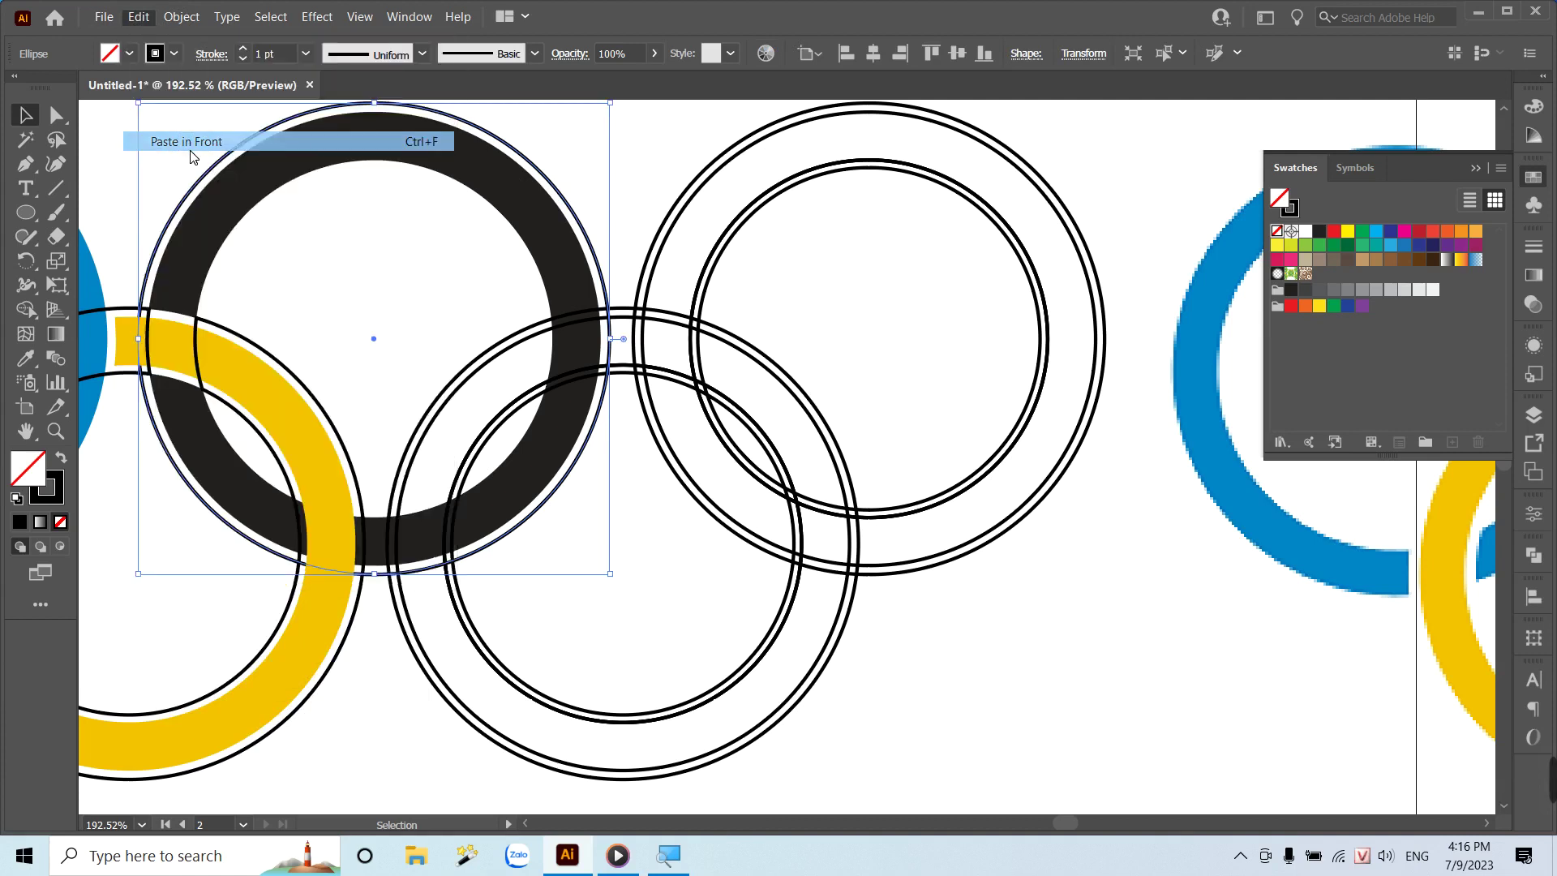
pyautogui.moveTo(614, 114); pyautogui.dragTo(568, 175)
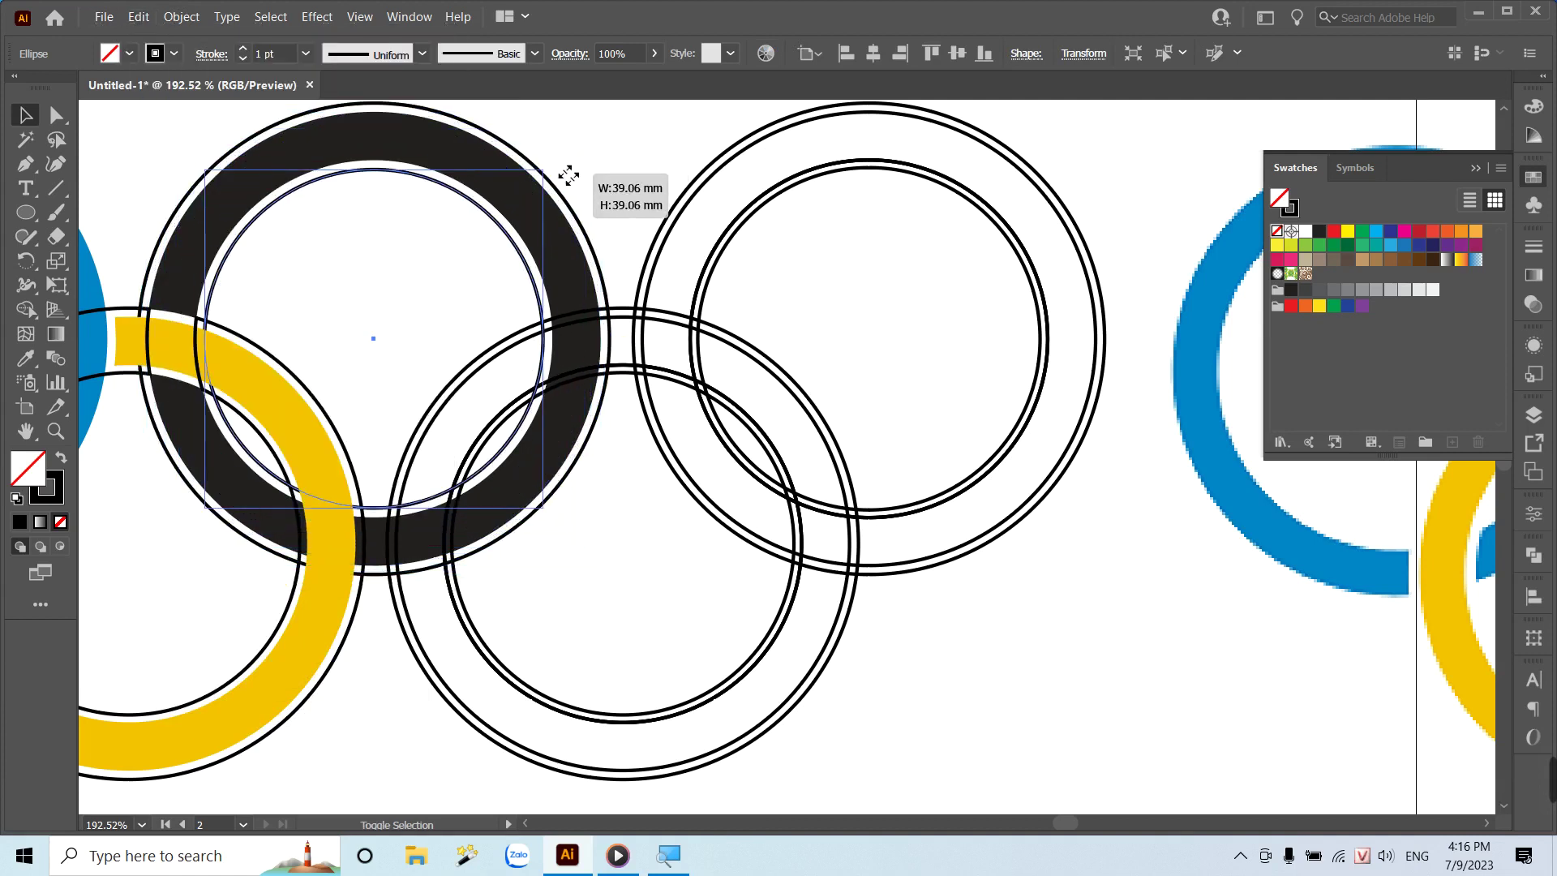
pyautogui.moveTo(568, 175); pyautogui.dragTo(568, 174)
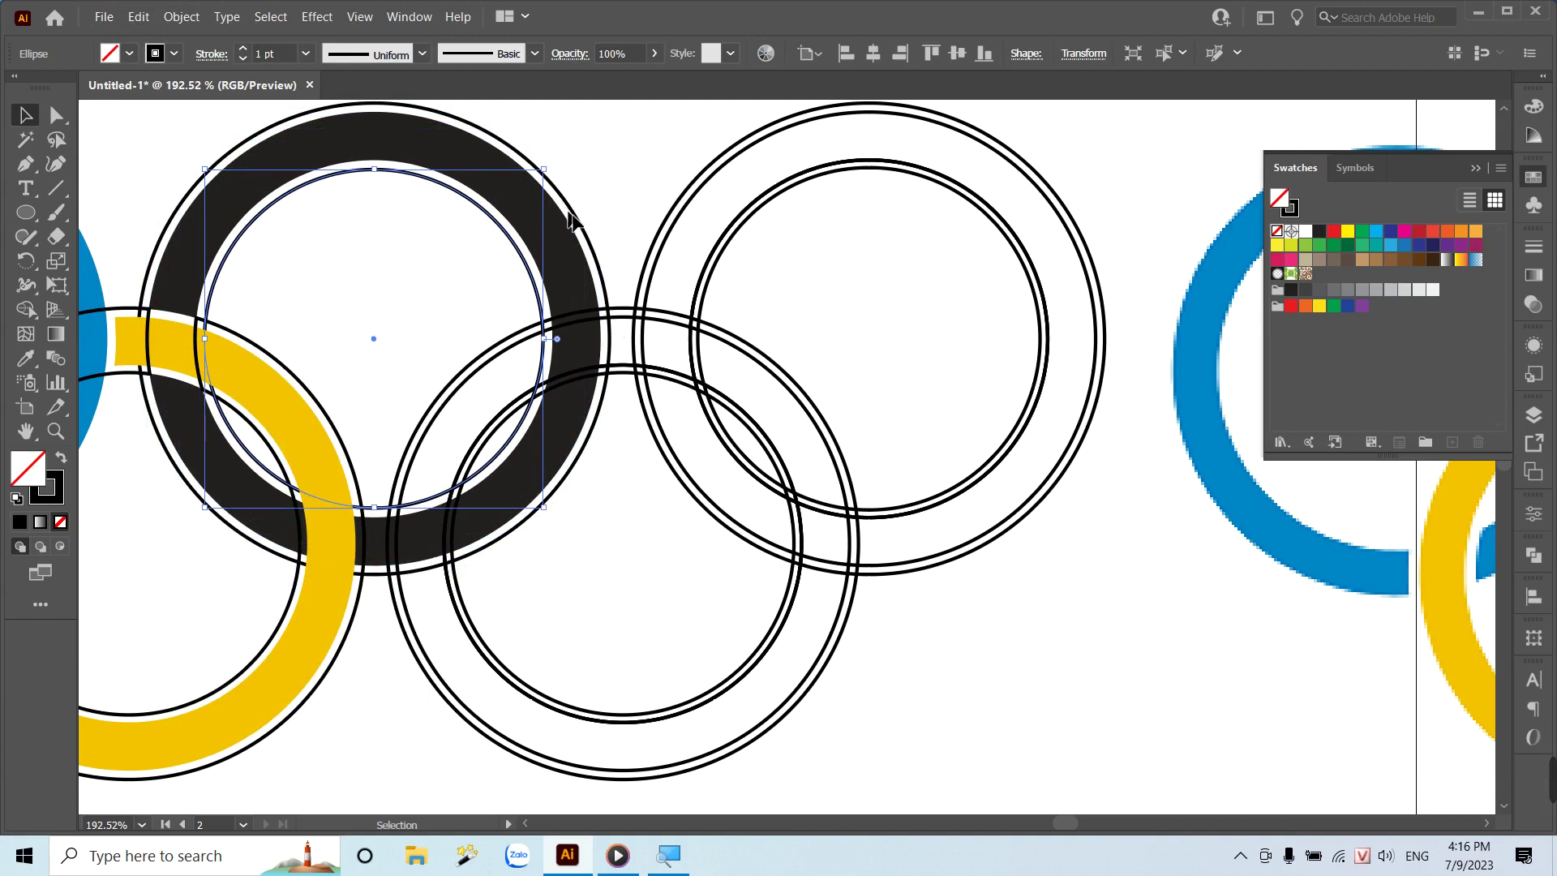
pyautogui.keyDown('shift'); pyautogui.click(594, 256); pyautogui.keyUp('shift')
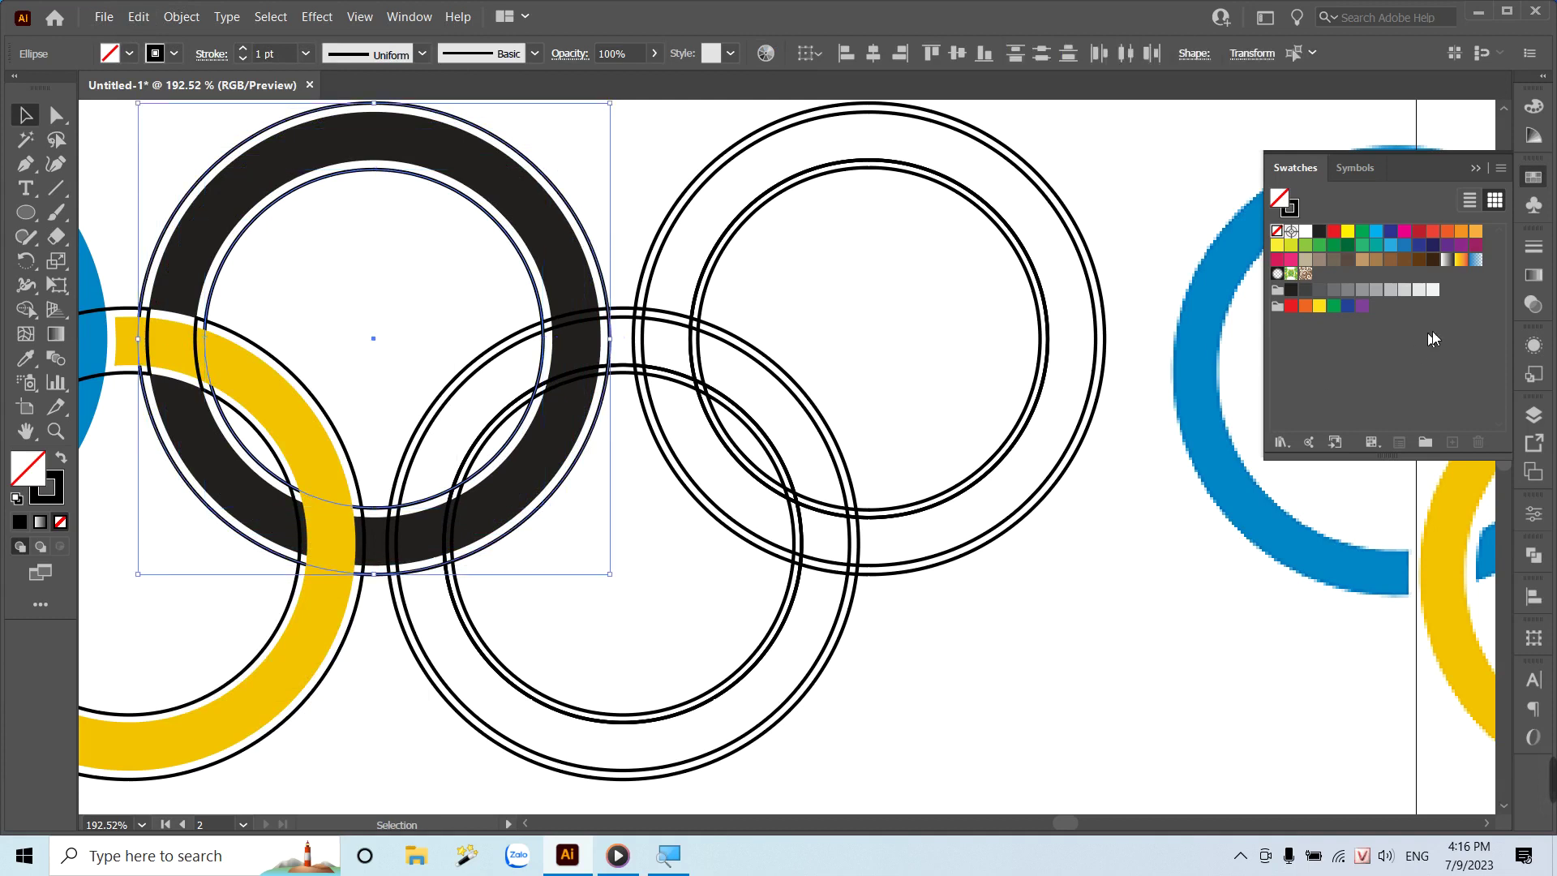
# Combine the black ring's two circles into one ring with Pathfinder Exclude.
pyautogui.click(1533, 555)
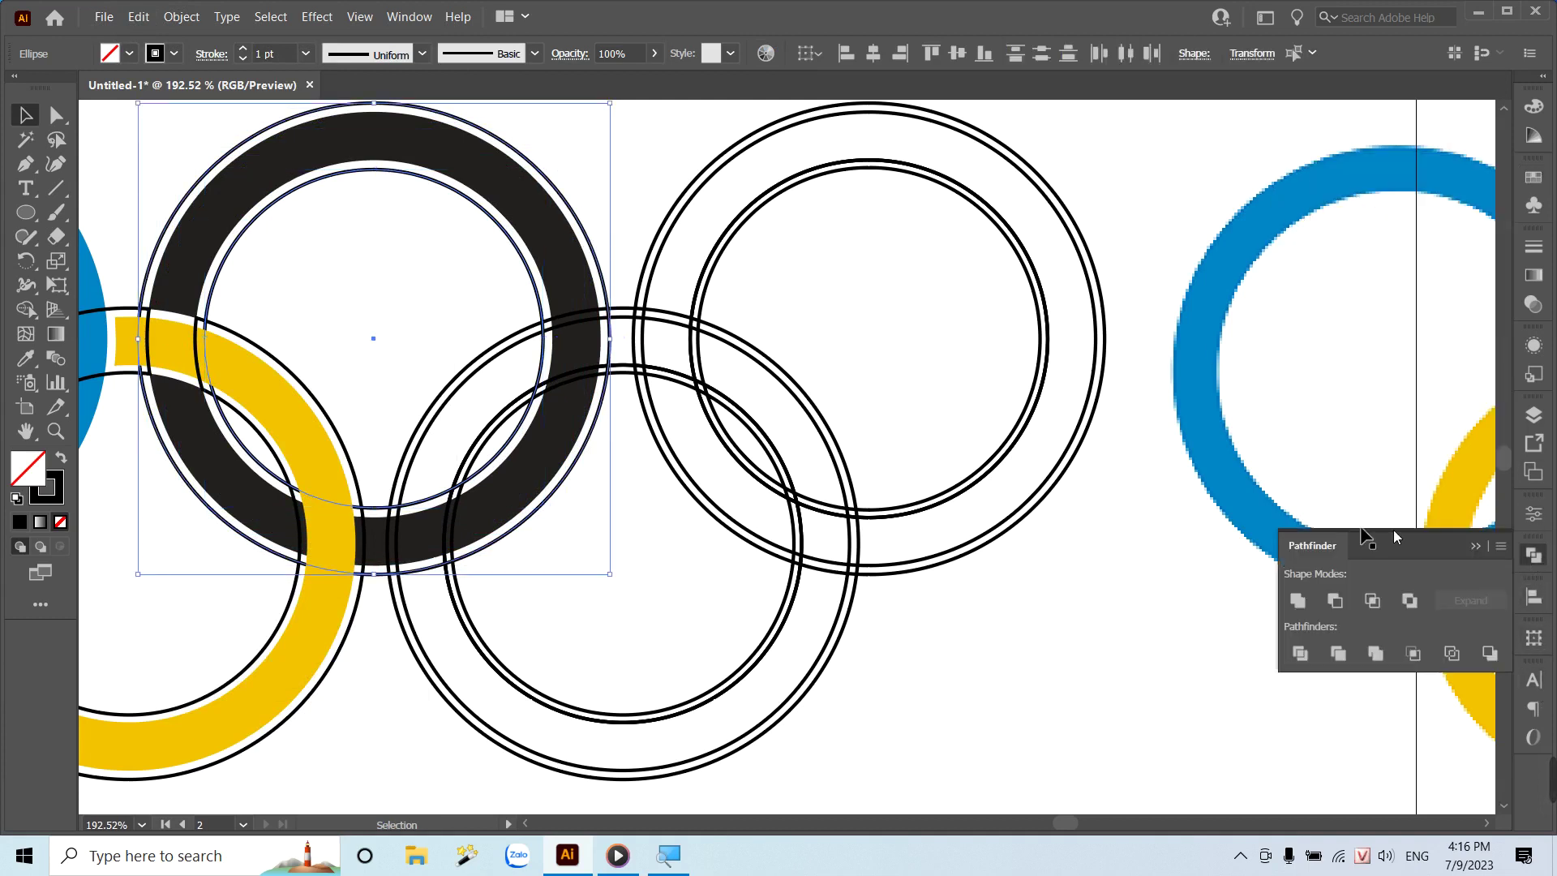
pyautogui.click(1409, 600)
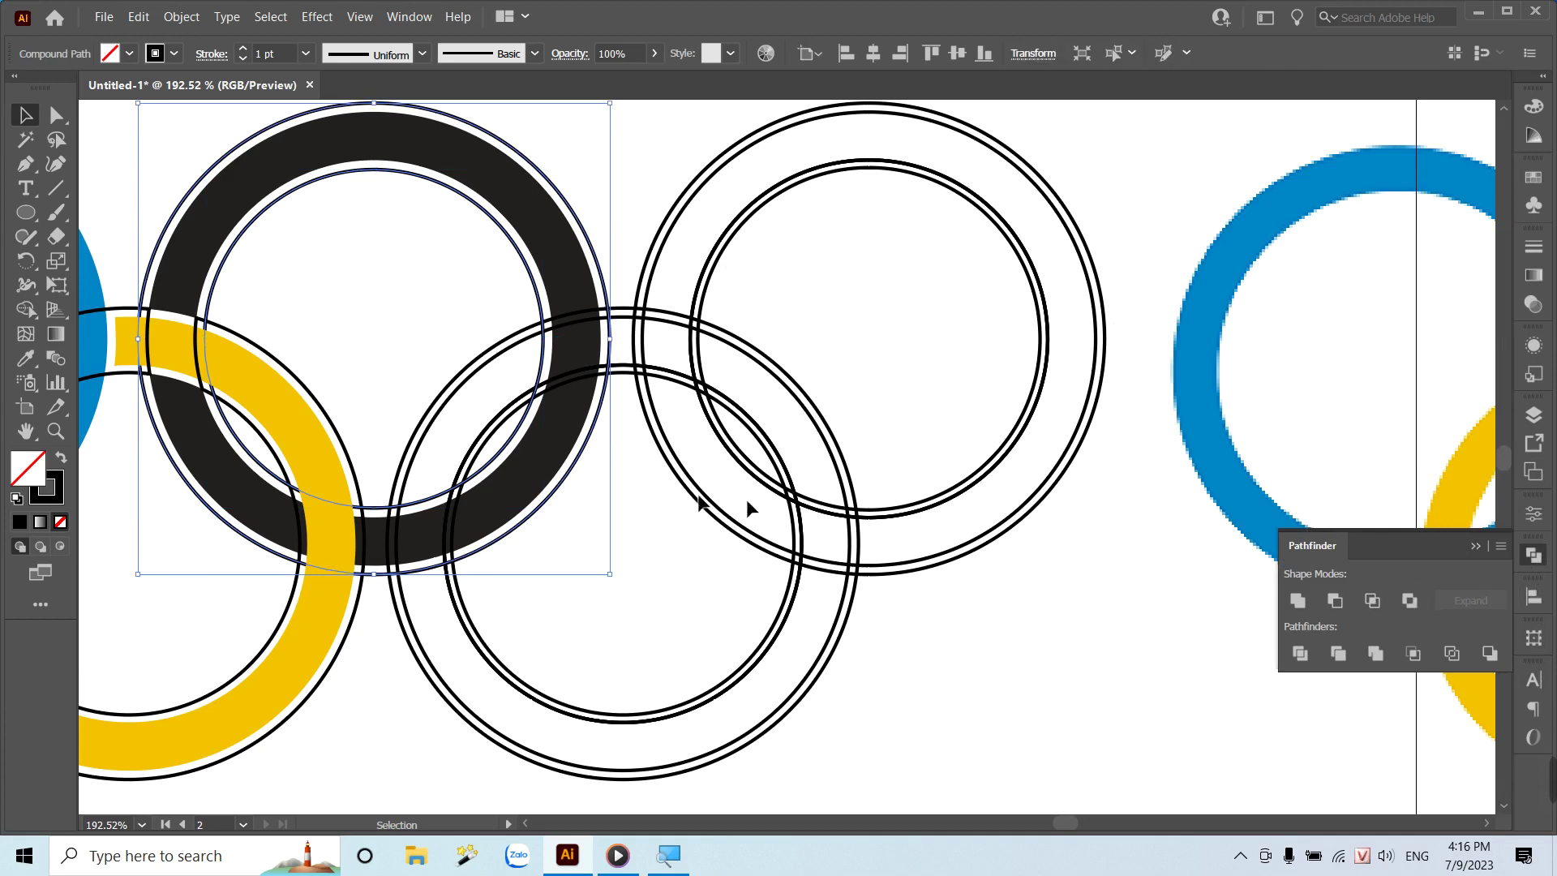
pyautogui.moveTo(337, 528); pyautogui.dragTo(343, 529)
pyautogui.moveTo(342, 594); pyautogui.dragTo(537, 595)
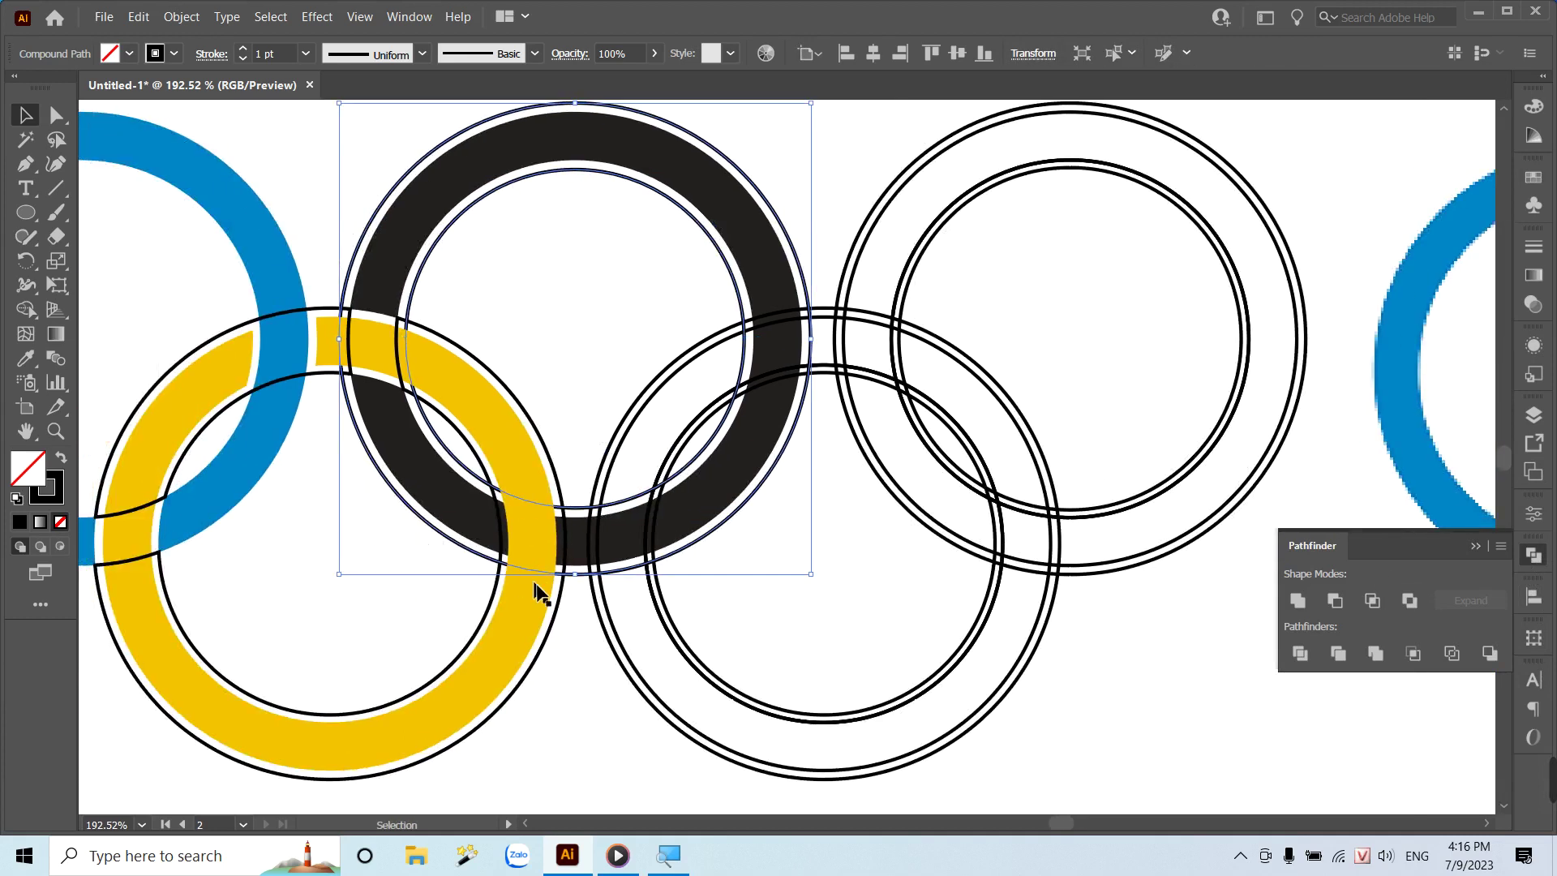
# Merge the black-yellow overlap into the black ring with the Shape Builder tool.
pyautogui.keyDown('shift'); pyautogui.click(526, 620); pyautogui.keyUp('shift')
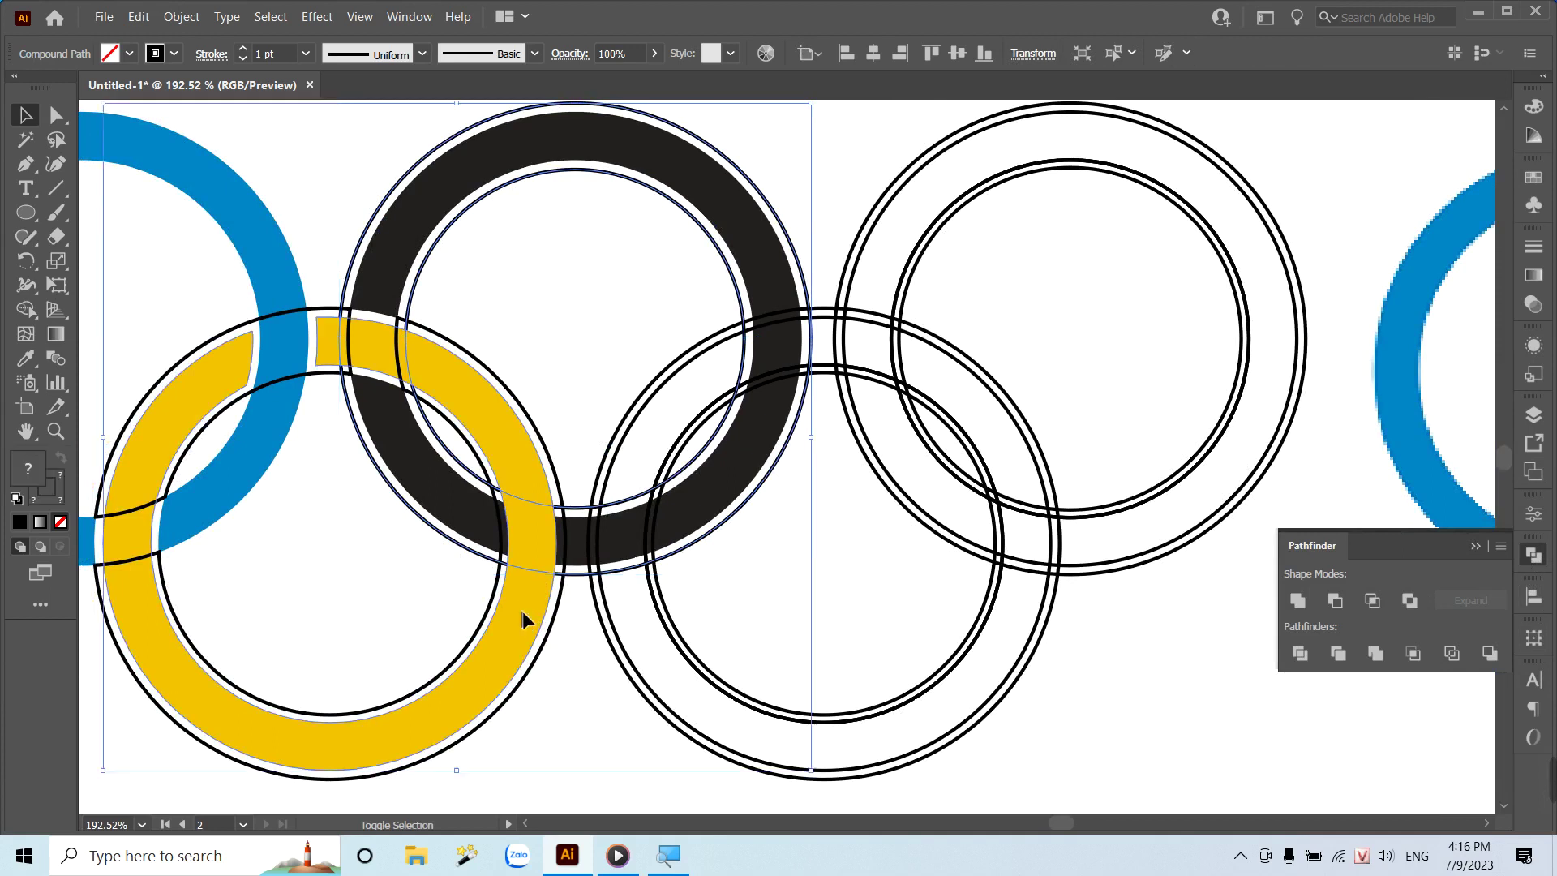
pyautogui.click(26, 309)
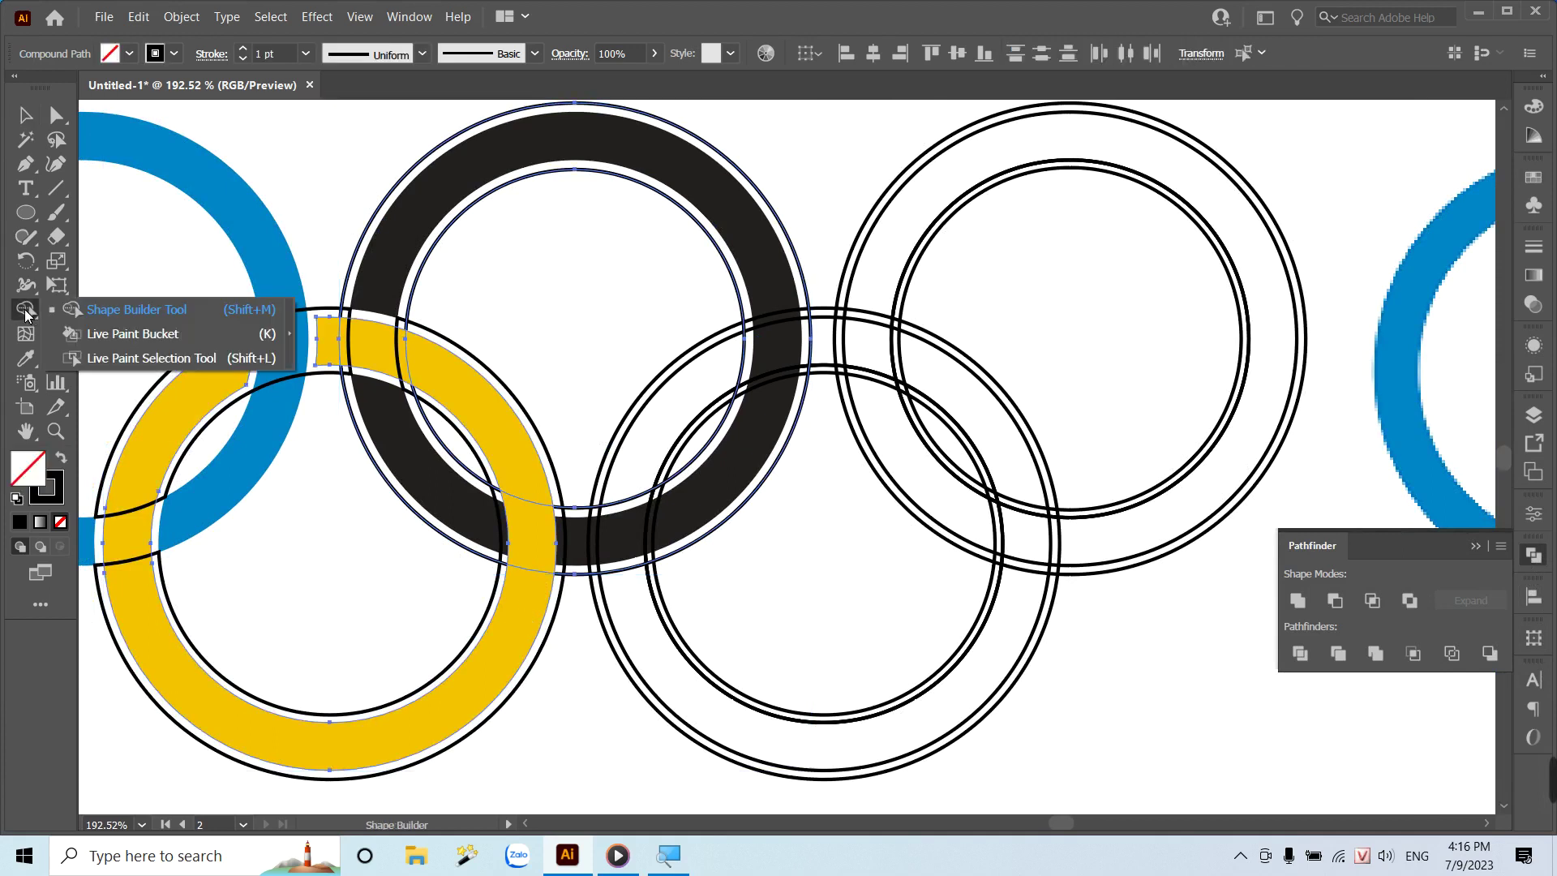
pyautogui.click(108, 309)
pyautogui.click(527, 542)
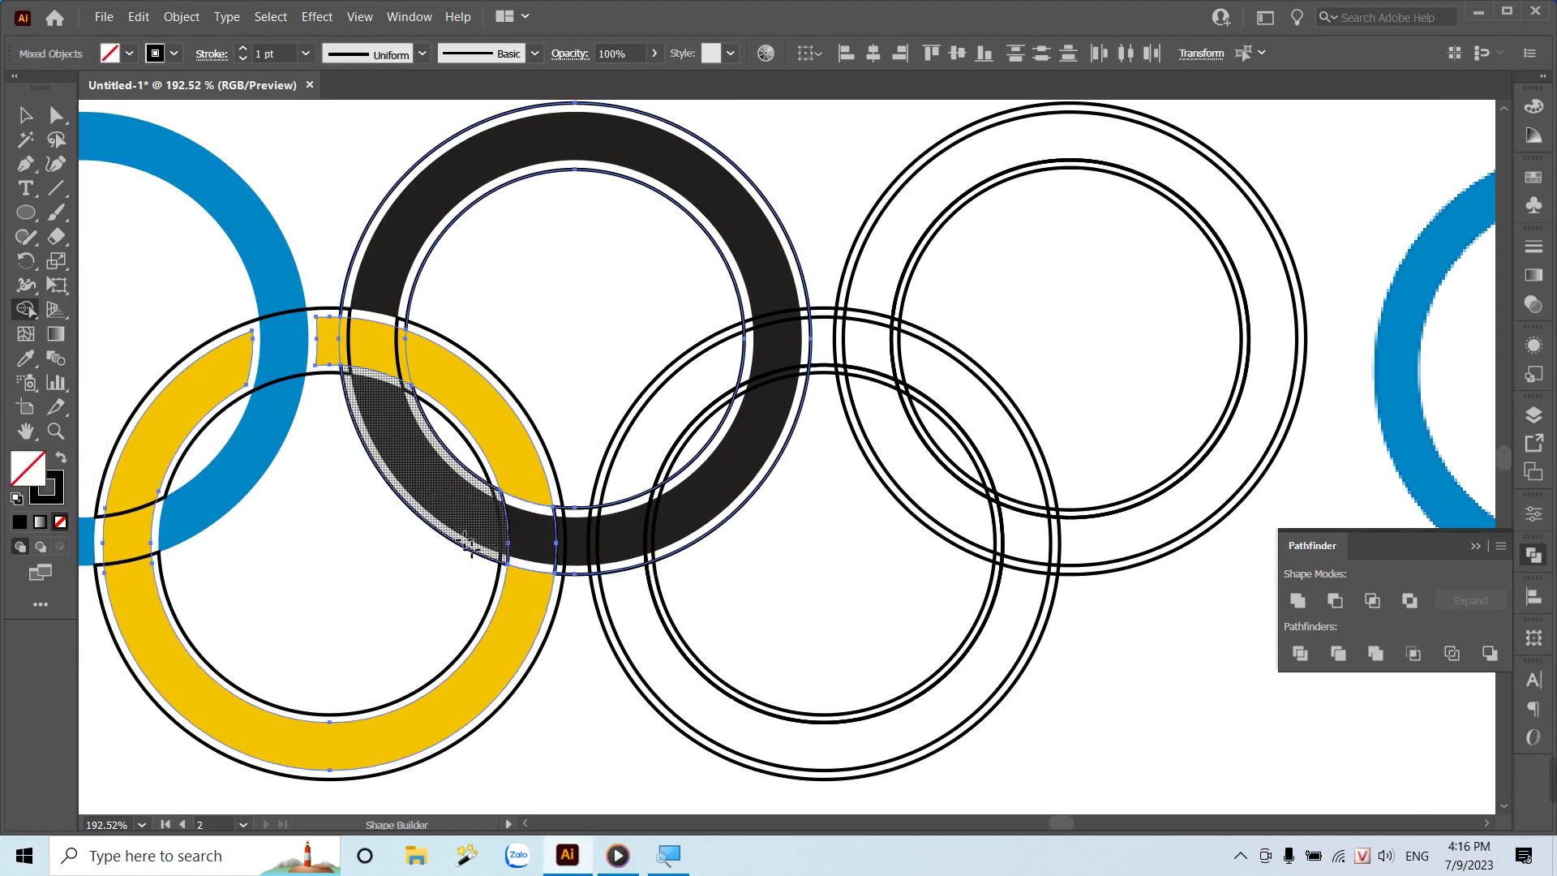
# Check the merged result and zoom out to show the whole artboard.
pyautogui.press('v')
pyautogui.click(321, 552)
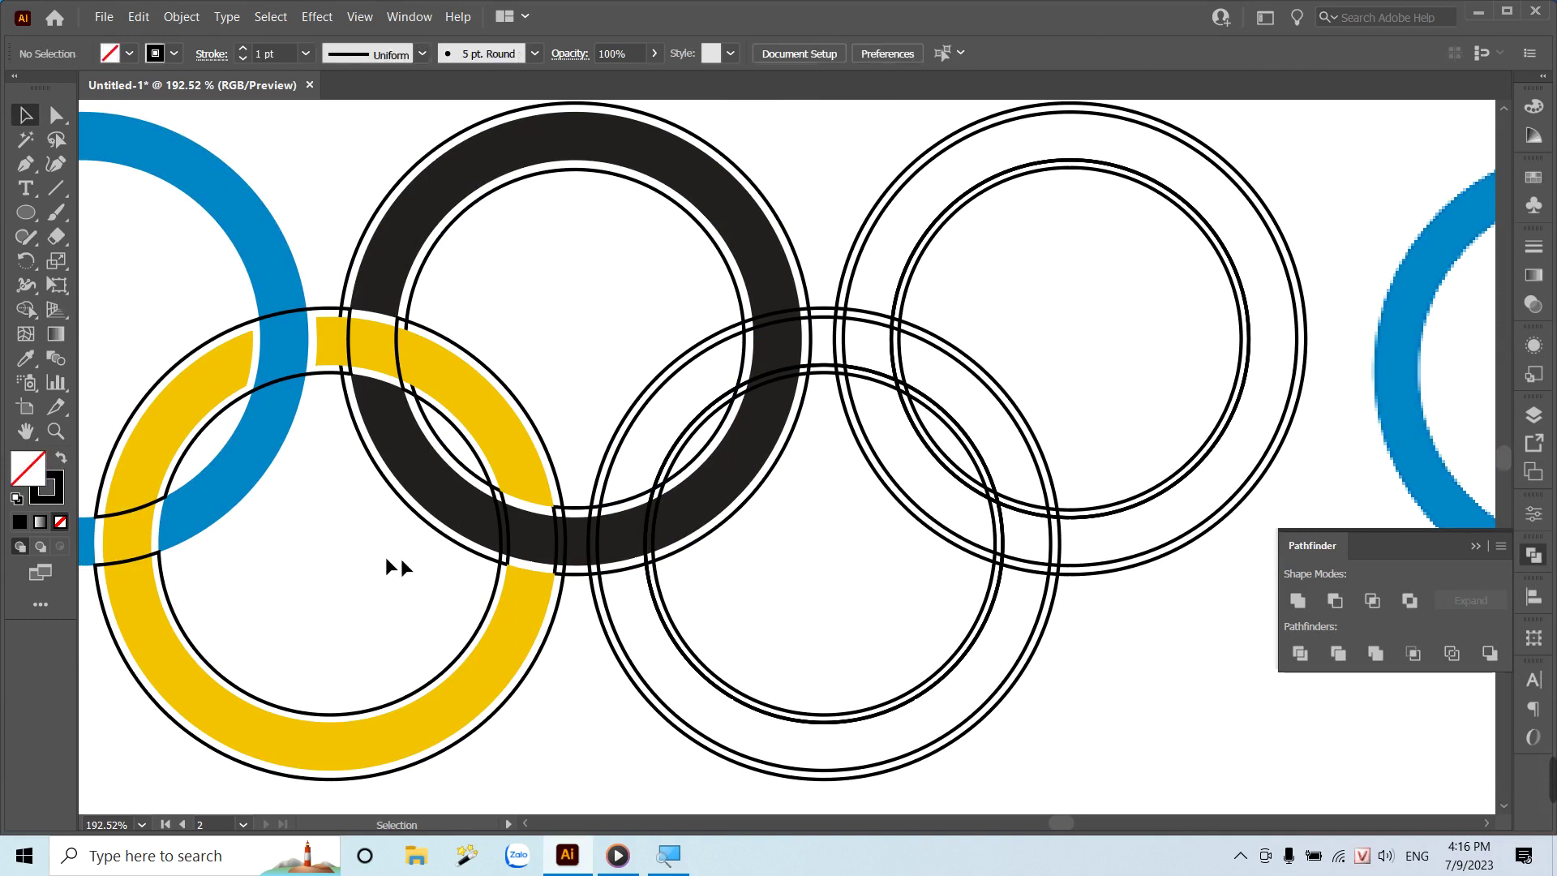
pyautogui.click(555, 532)
pyautogui.hotkey('ctrl', 'shift', 'a')
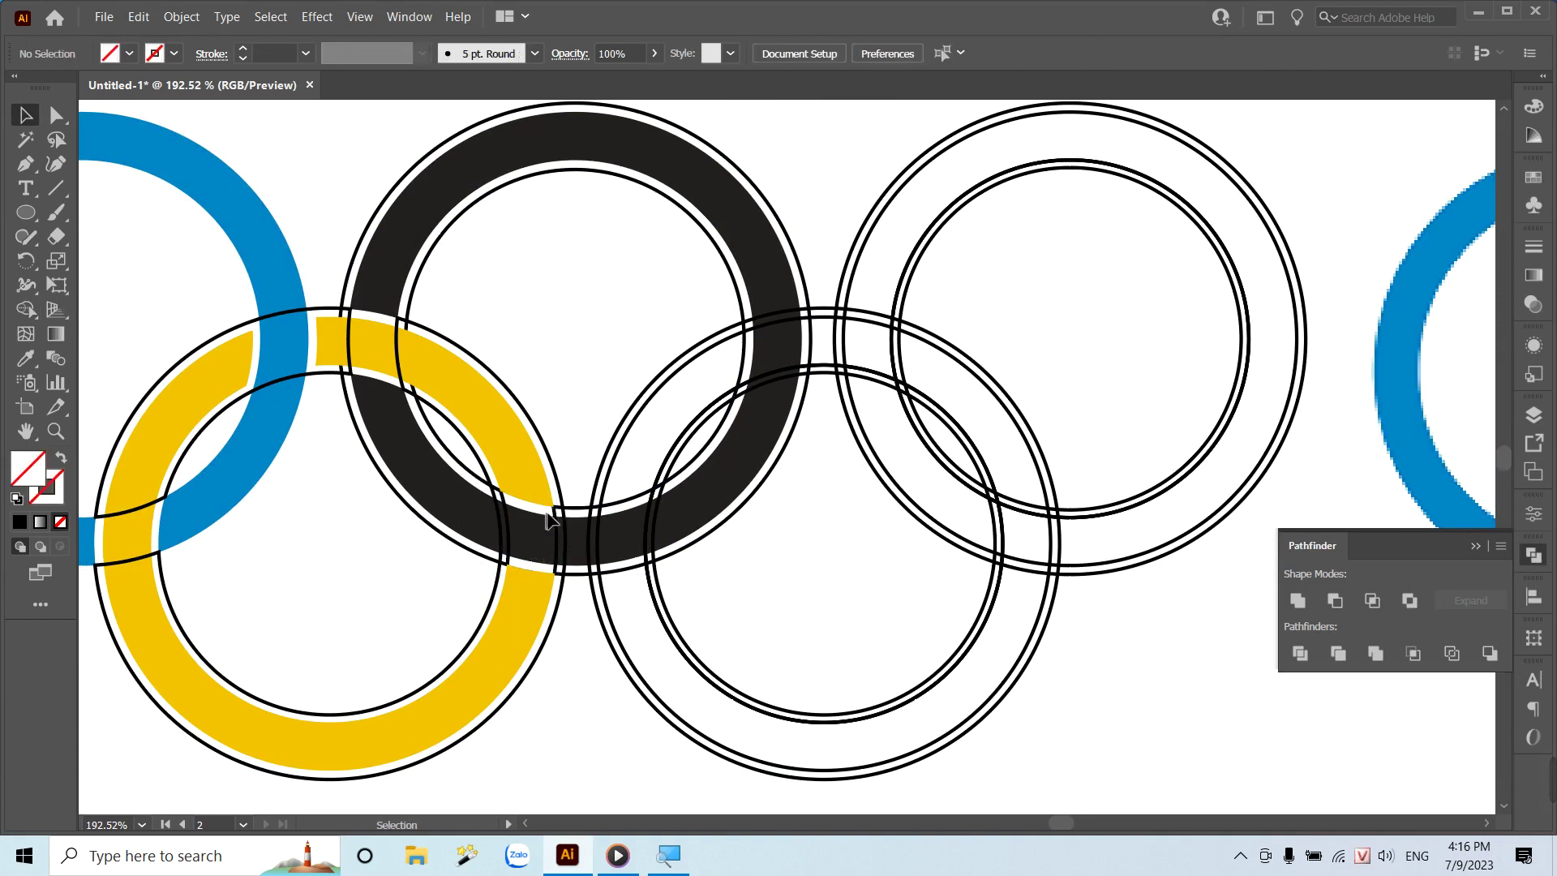
pyautogui.hotkey('ctrl', '1')
# Center the top-right ring's inner circle and make the lower circle concentric with its ring.
pyautogui.hscroll(2, 906, 529)
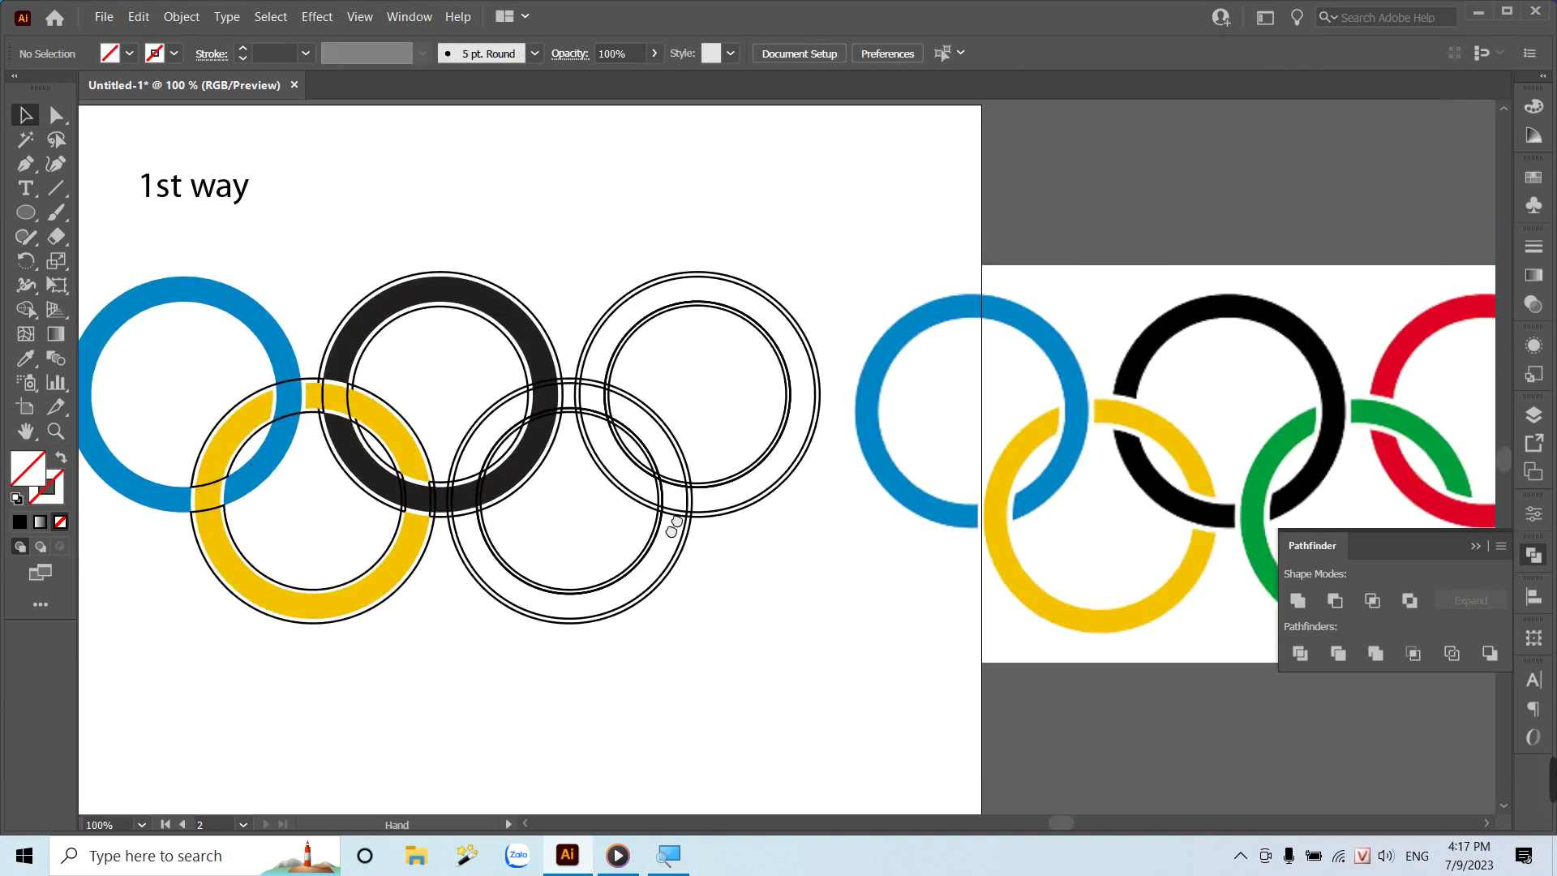
pyautogui.hscroll(2, 730, 519)
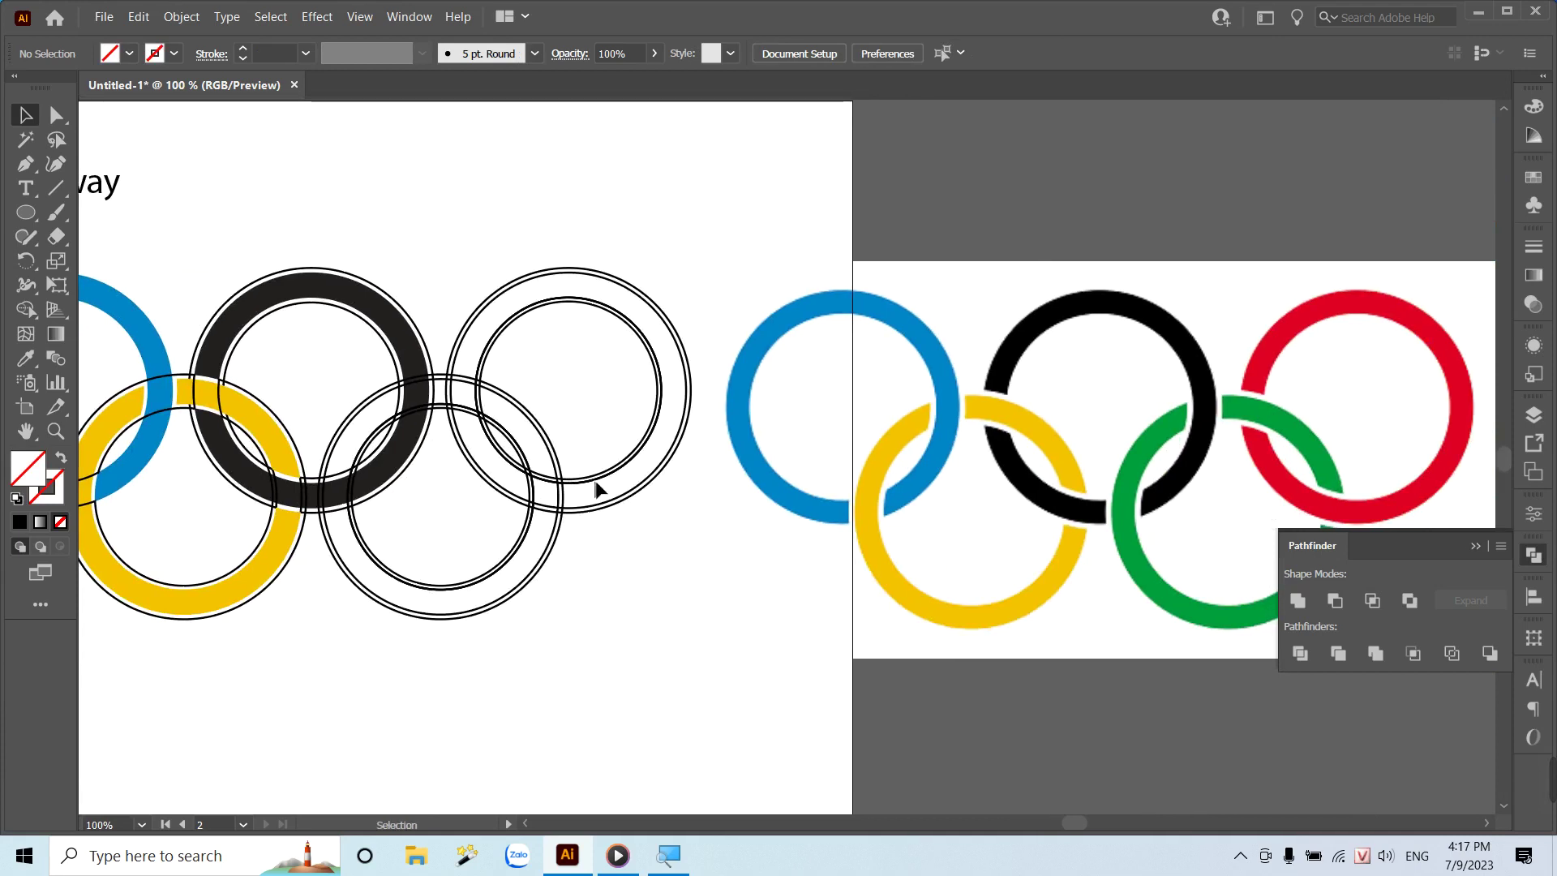
pyautogui.click(601, 487)
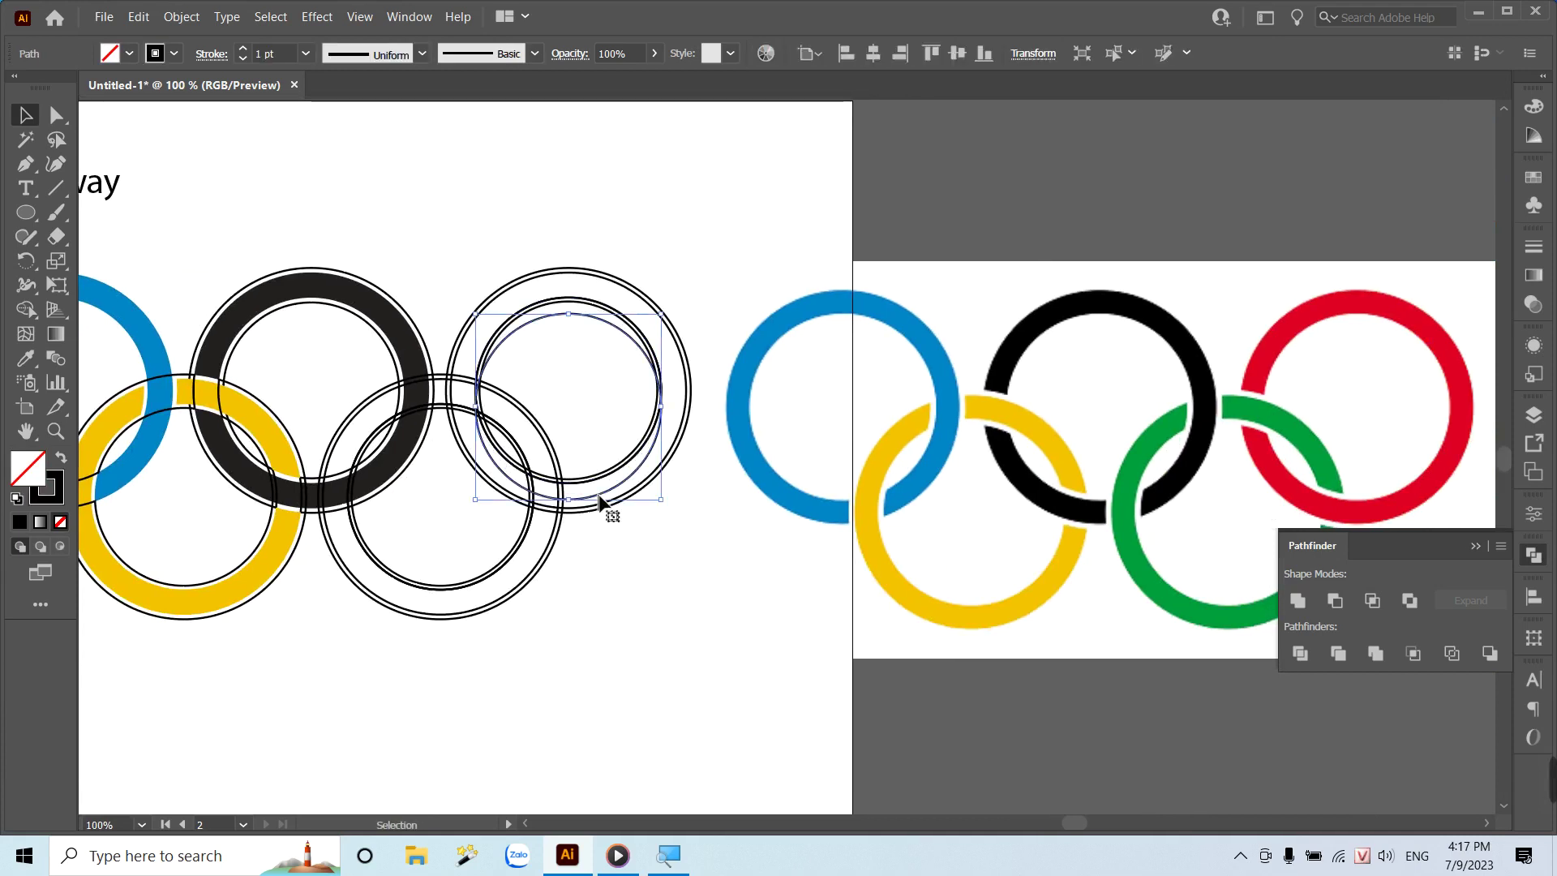
pyautogui.click(601, 490)
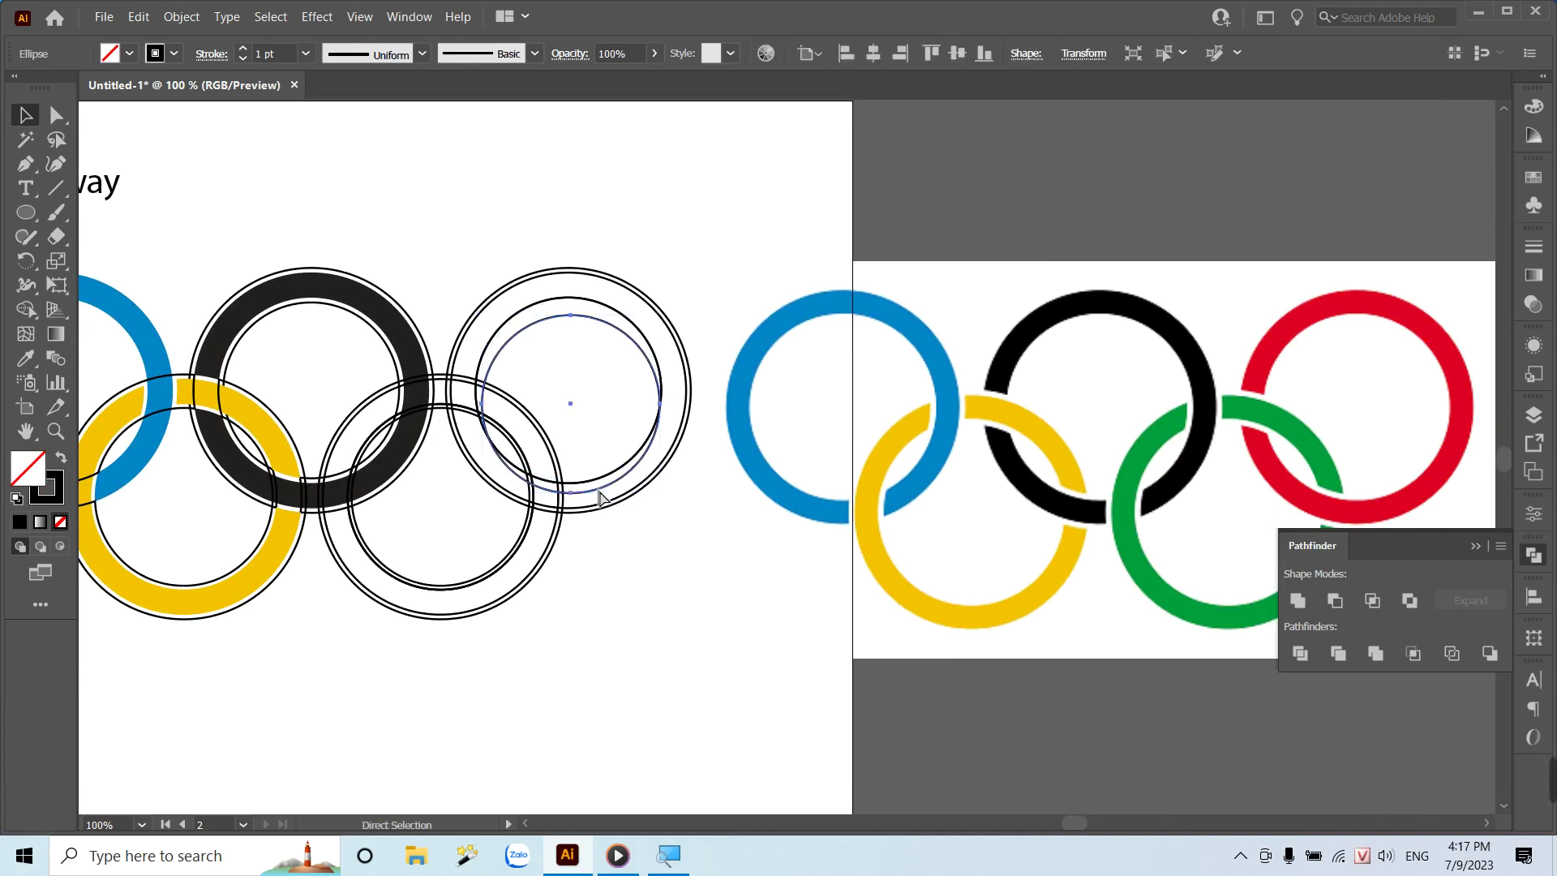
pyautogui.moveTo(601, 490); pyautogui.dragTo(598, 477)
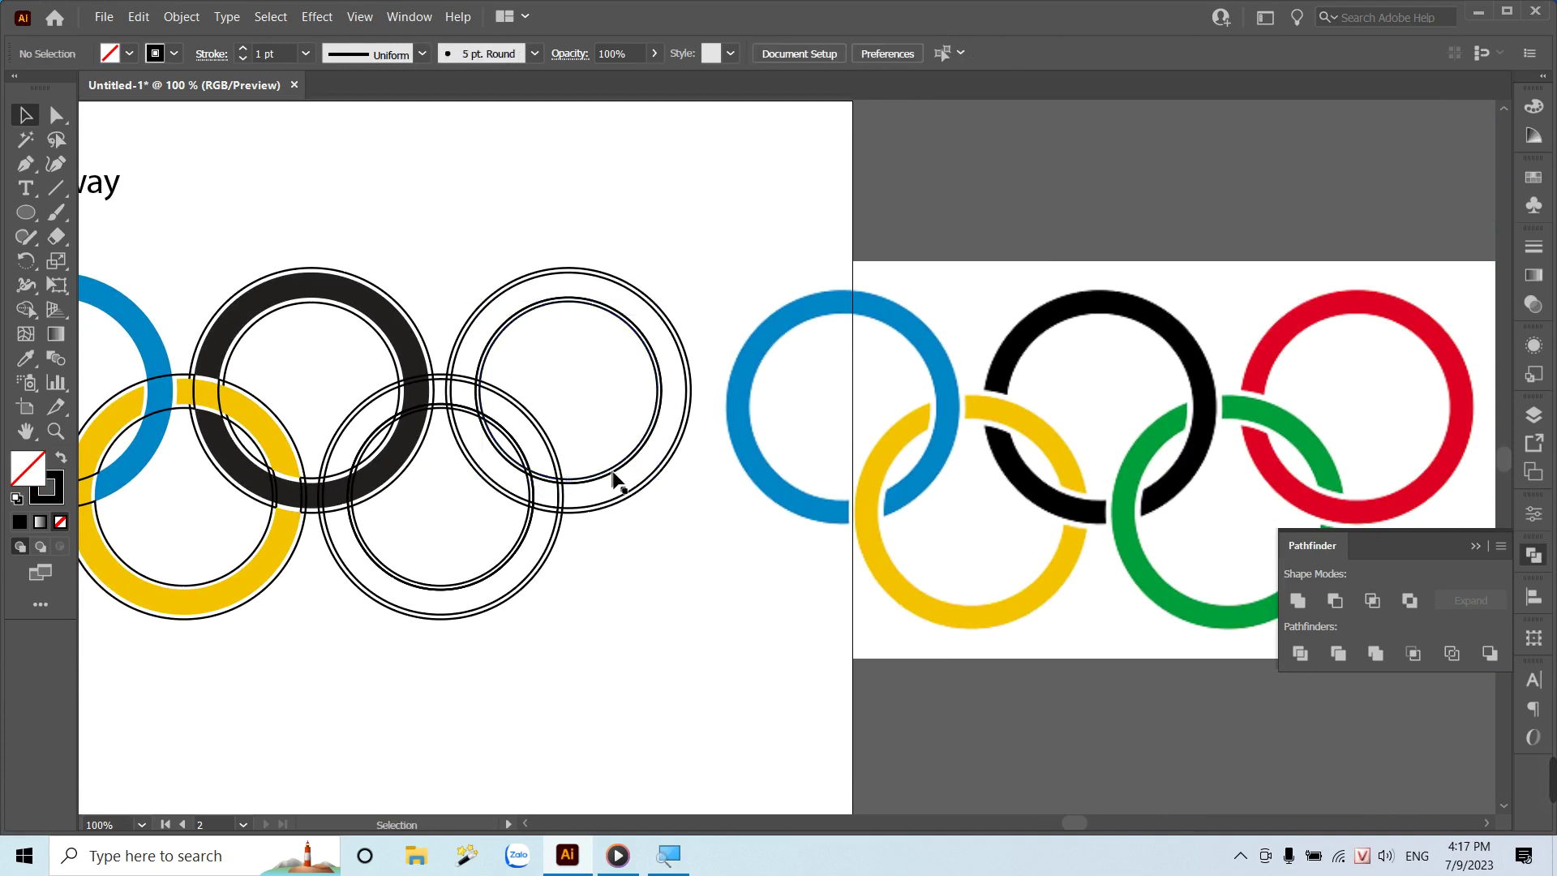
pyautogui.click(618, 503)
pyautogui.moveTo(618, 502)
pyautogui.mouseDown()
pyautogui.moveTo(633, 462)
pyautogui.moveTo(684, 486)
pyautogui.mouseUp()
pyautogui.click(666, 479)
# Fill the top-right ring with red sampled from the reference logo.
pyautogui.press('i')
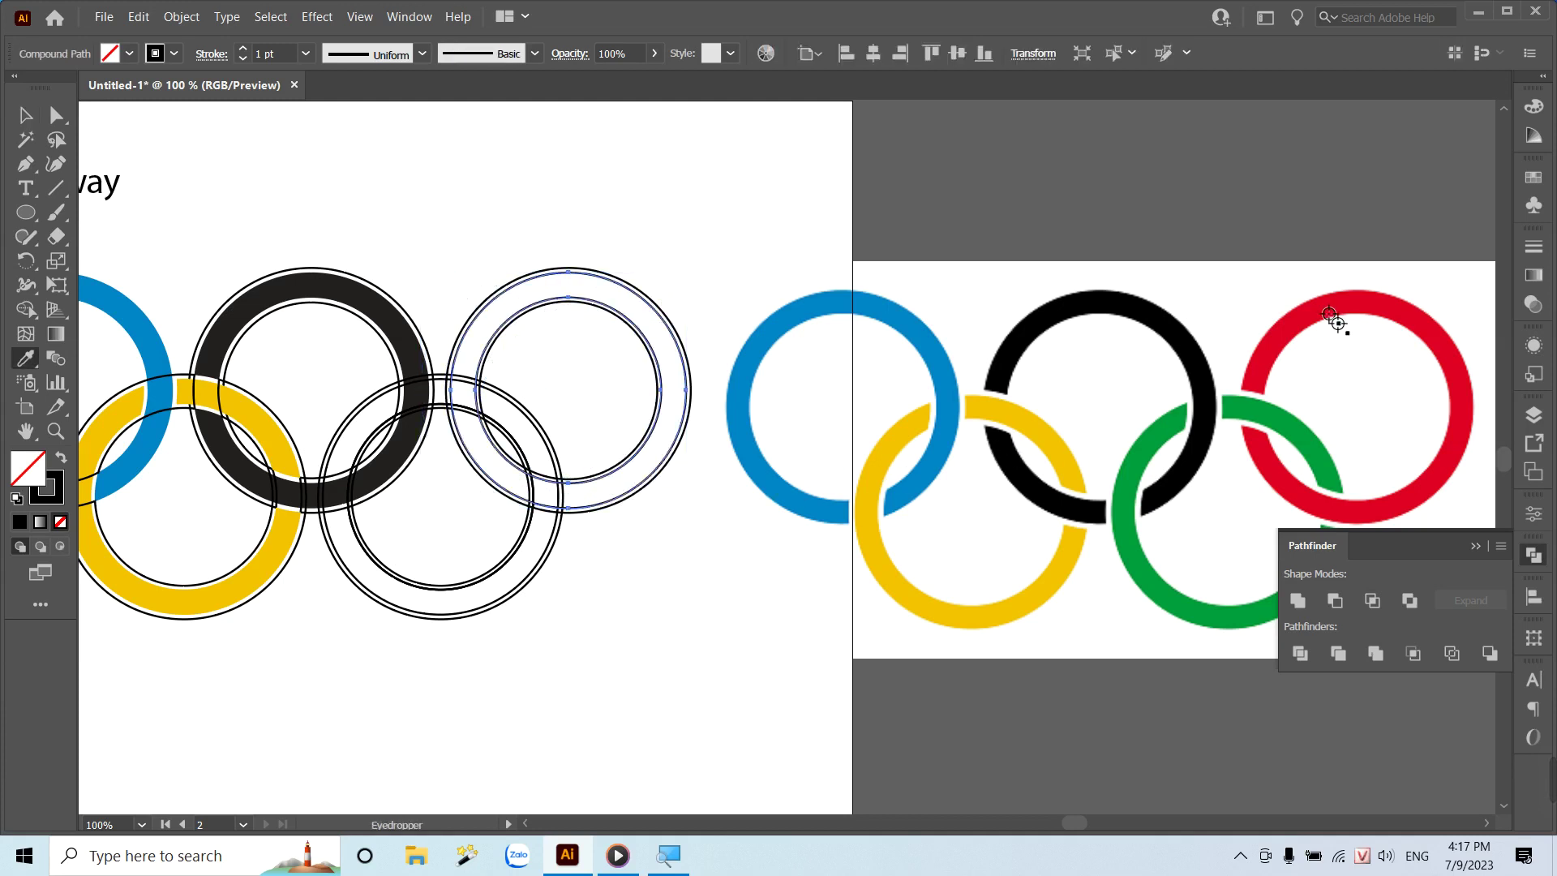
pyautogui.click(1321, 317)
pyautogui.press('v')
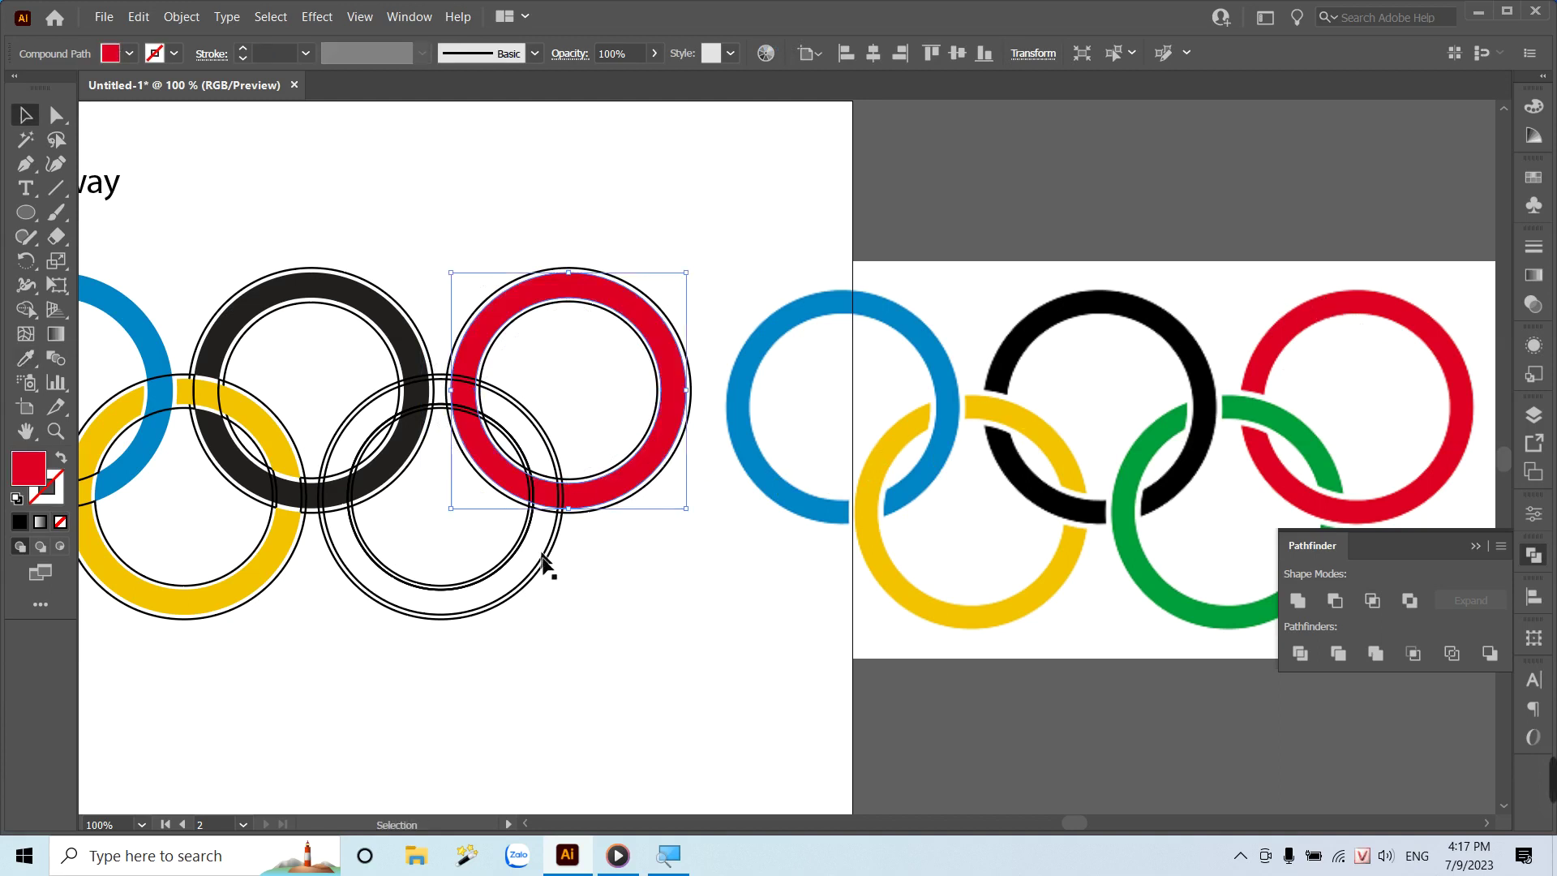
pyautogui.click(541, 630)
# Fill the middle lower ring with green sampled from the reference logo's green ring.
pyautogui.click(496, 600)
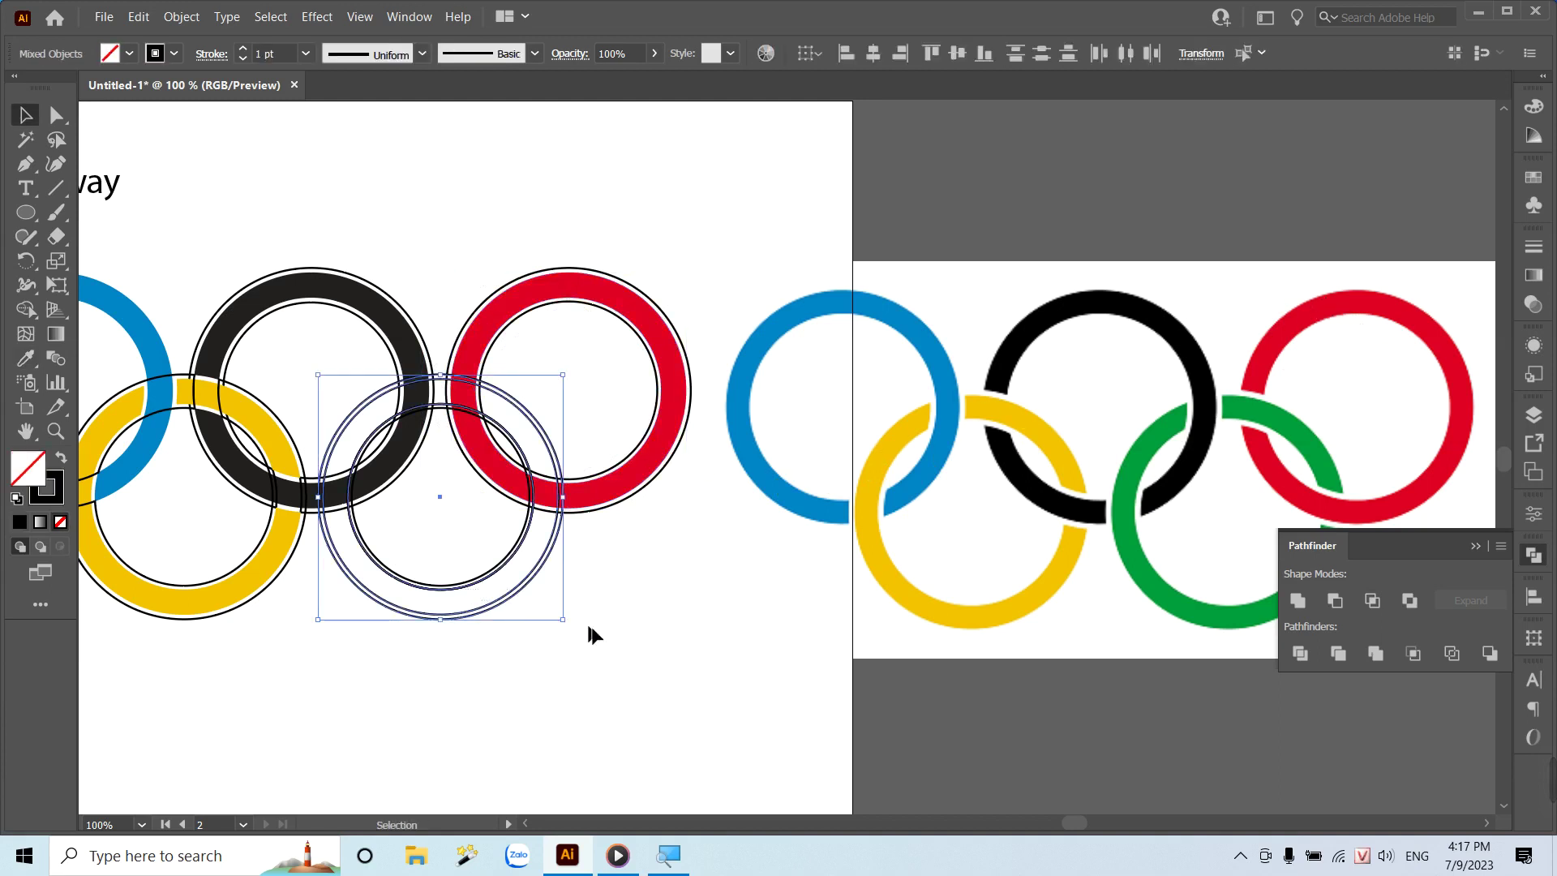
pyautogui.moveTo(516, 597); pyautogui.dragTo(469, 625)
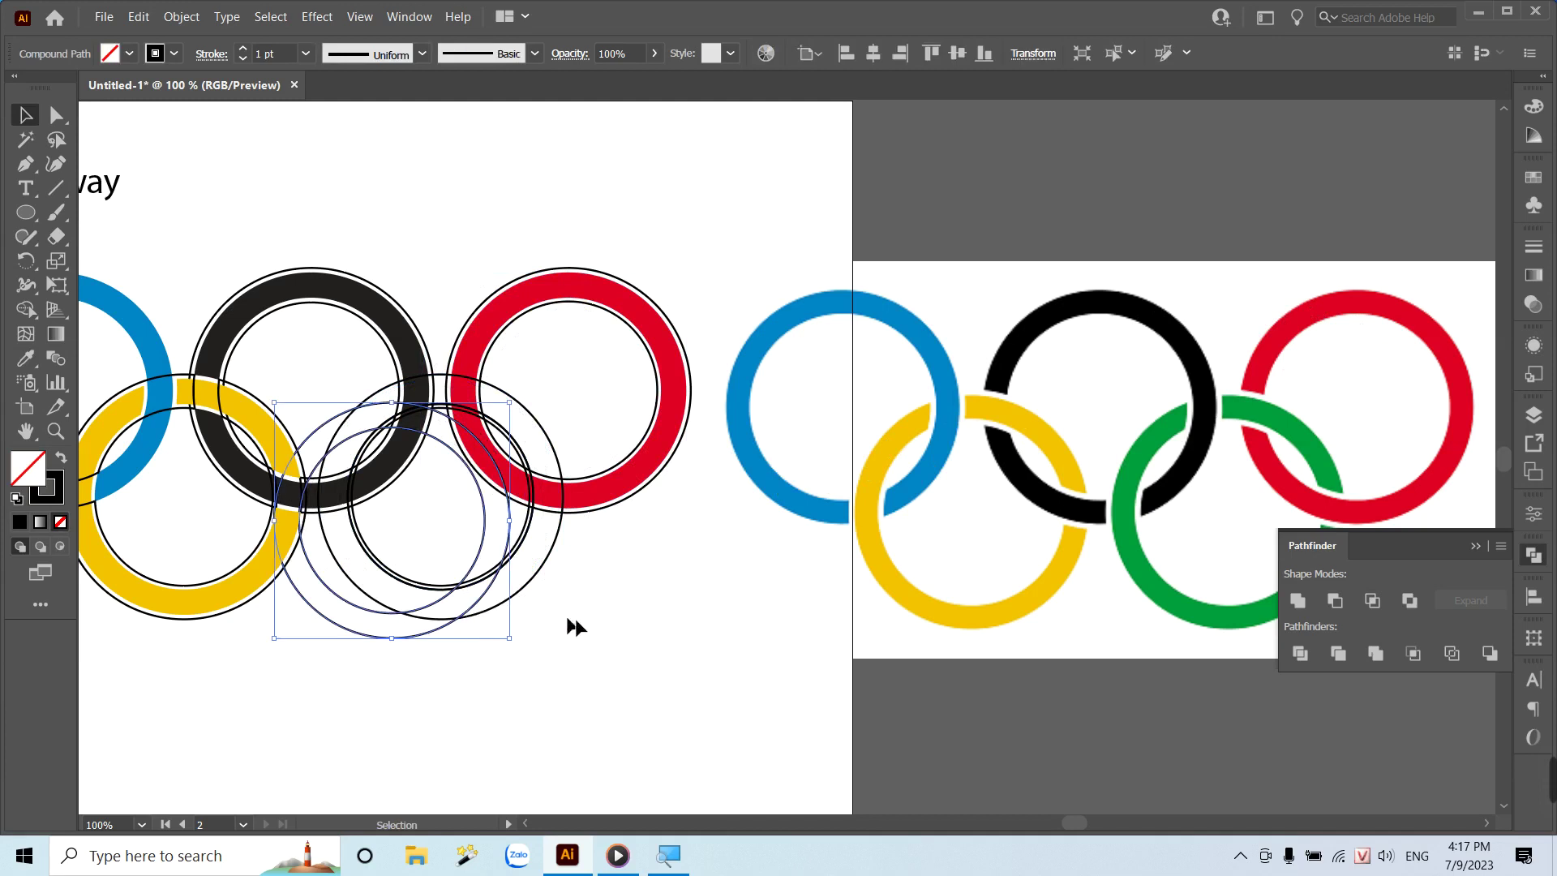
pyautogui.hotkey('ctrl', 'z')
pyautogui.press('i')
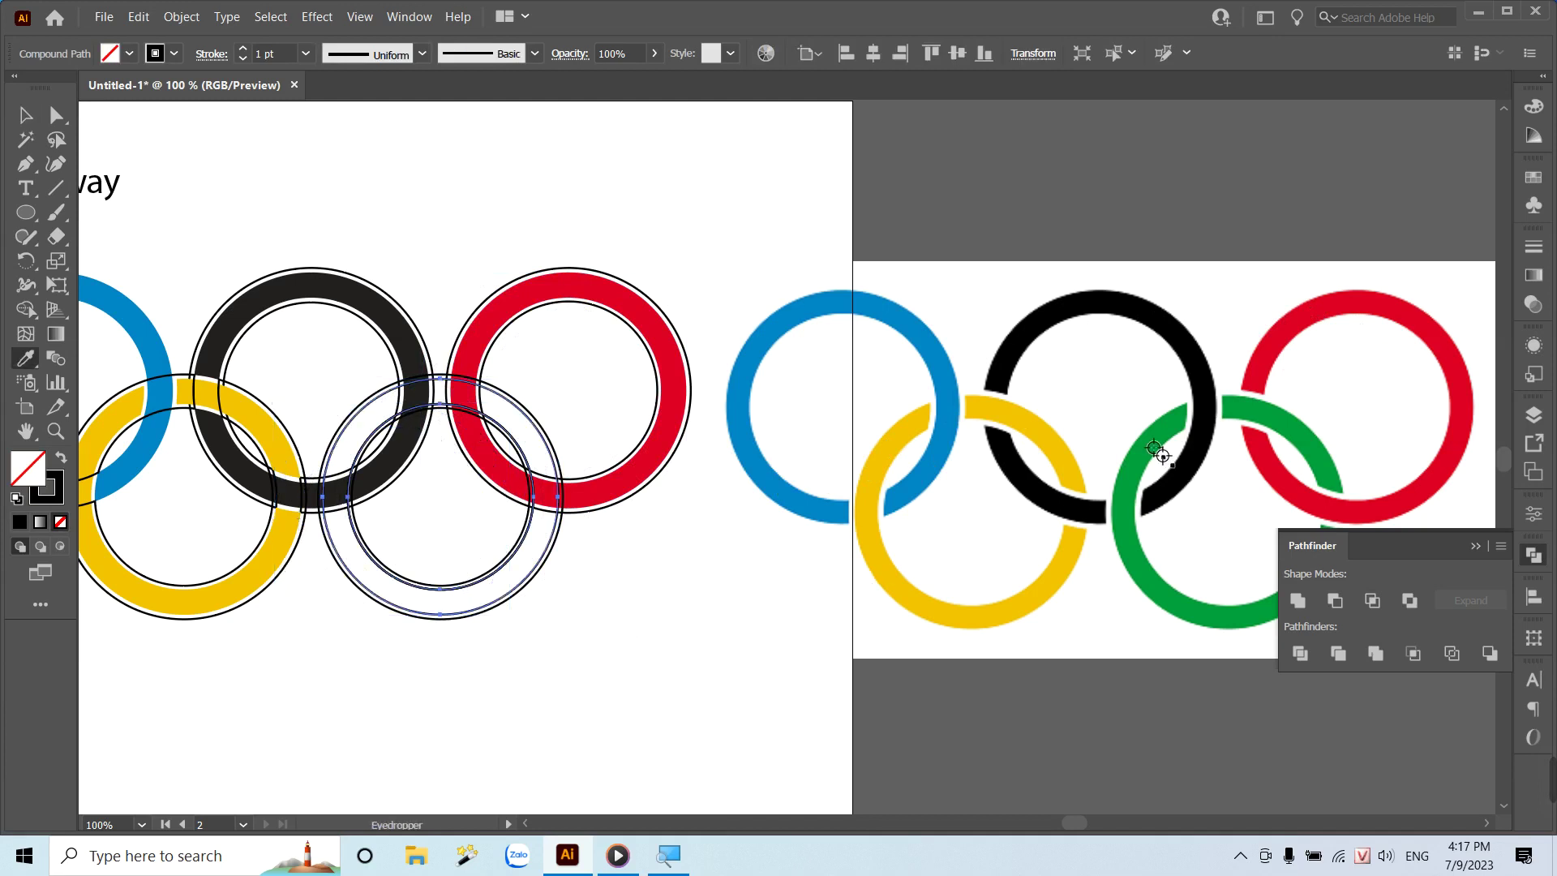
pyautogui.click(1128, 461)
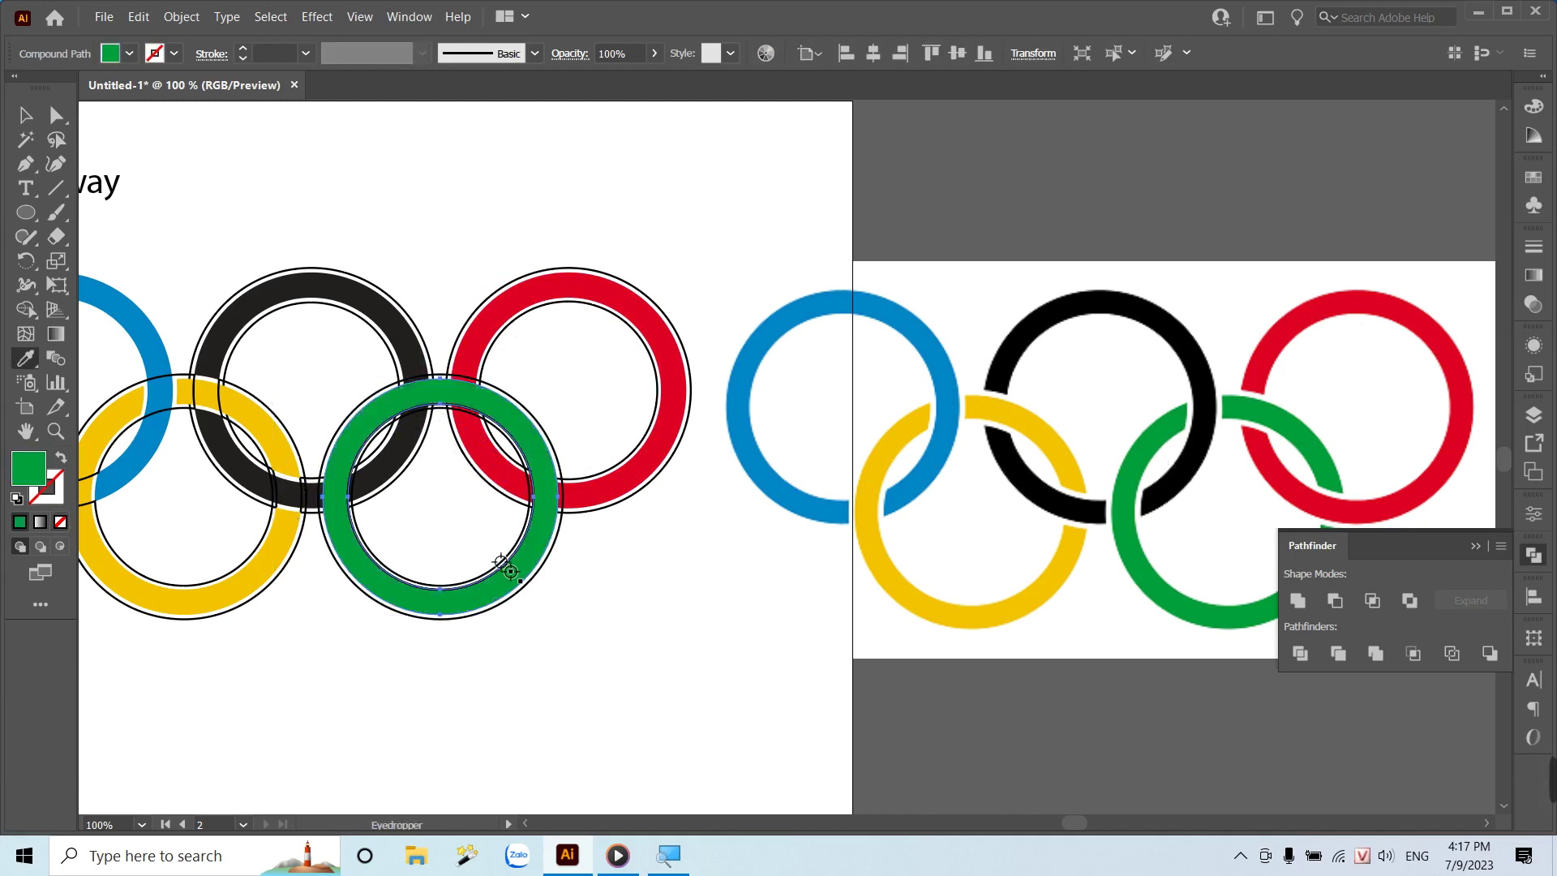
pyautogui.press('v')
pyautogui.click(500, 618)
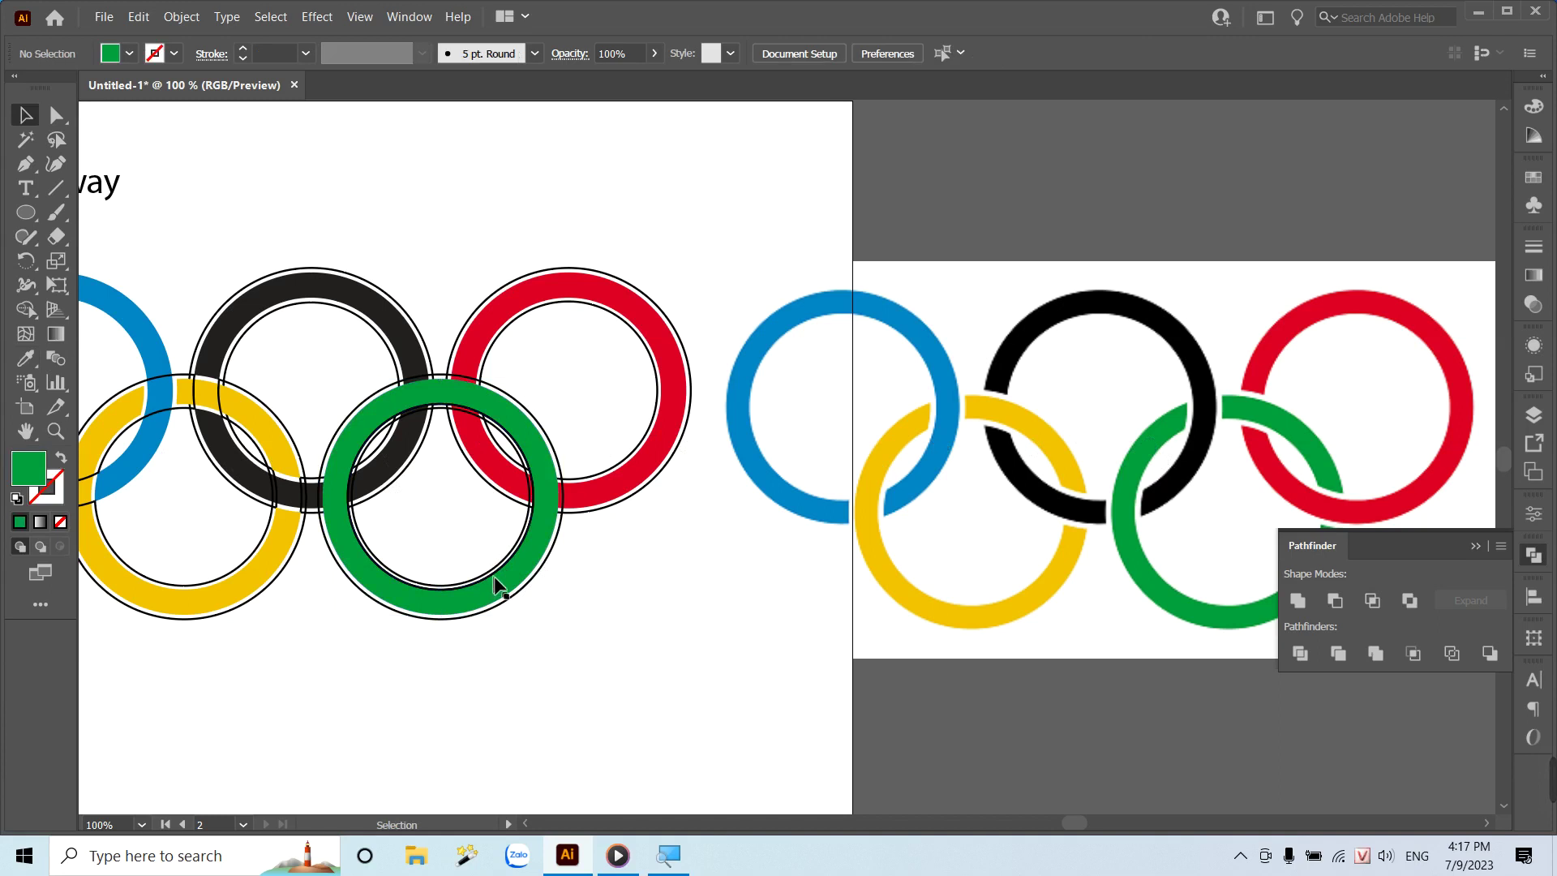
pyautogui.click(493, 581)
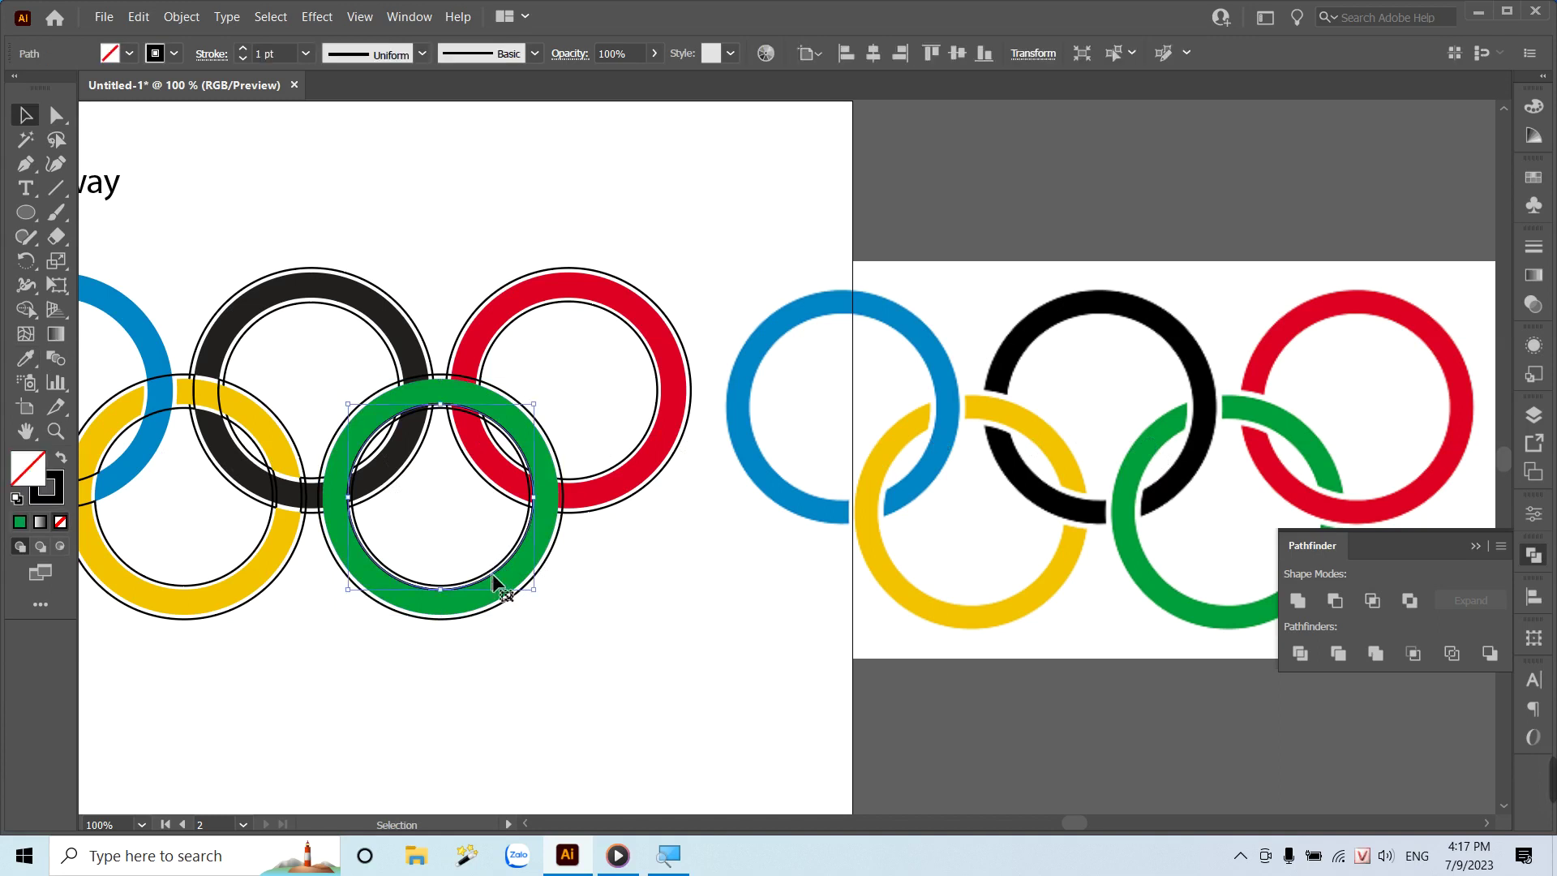
pyautogui.hotkey('ctrl', 'shift', 'a')
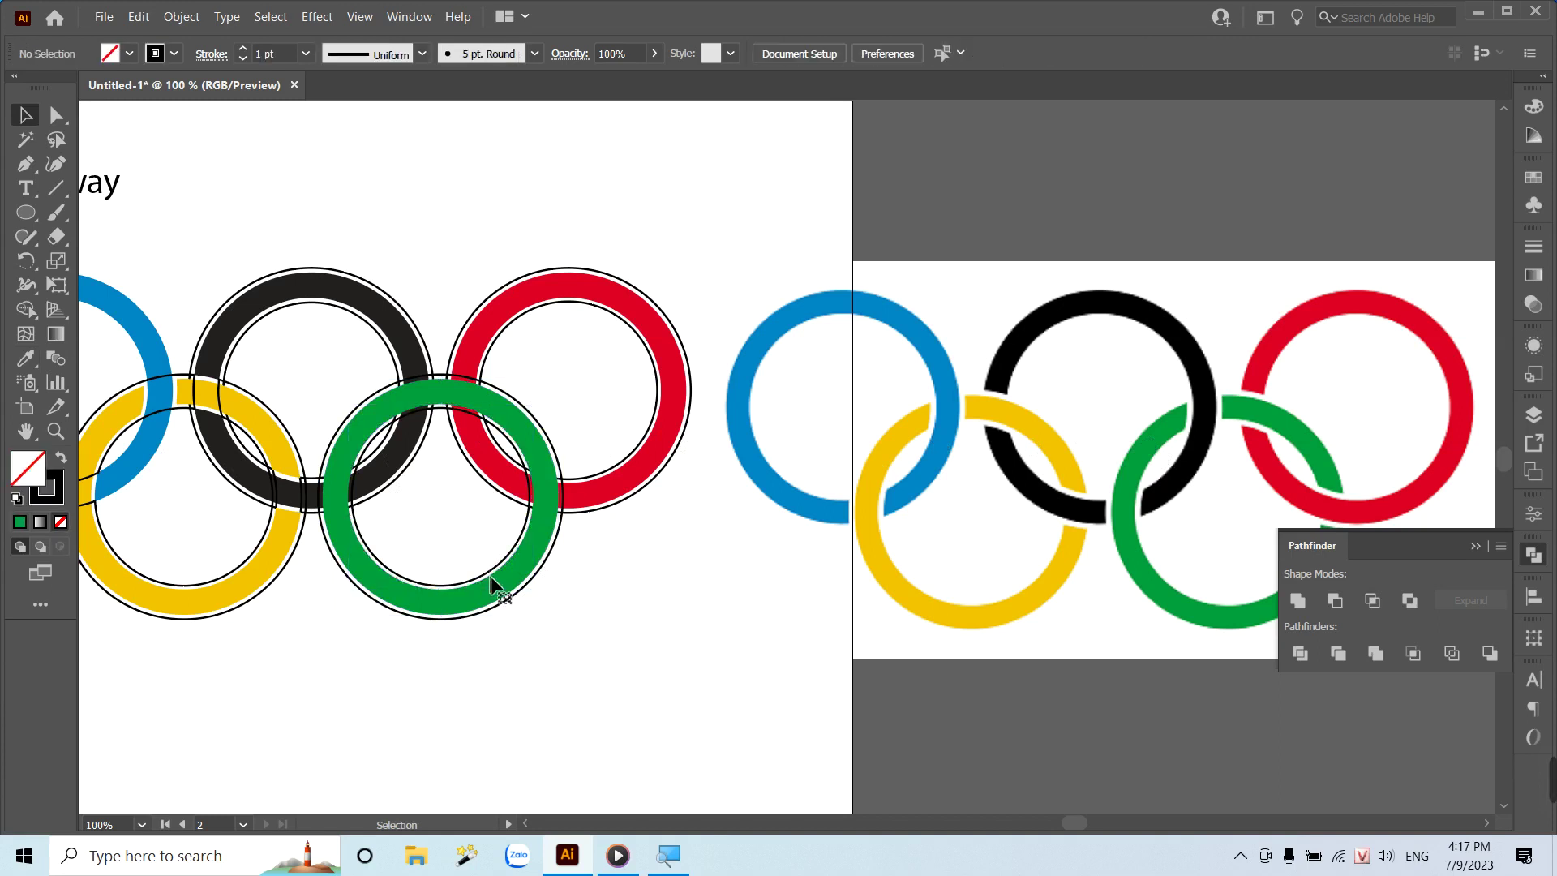
# Send the green and red rings to the back with Arrange > Send to Back.
pyautogui.moveTo(626, 619); pyautogui.dragTo(490, 456)
pyautogui.rightClick(521, 480)
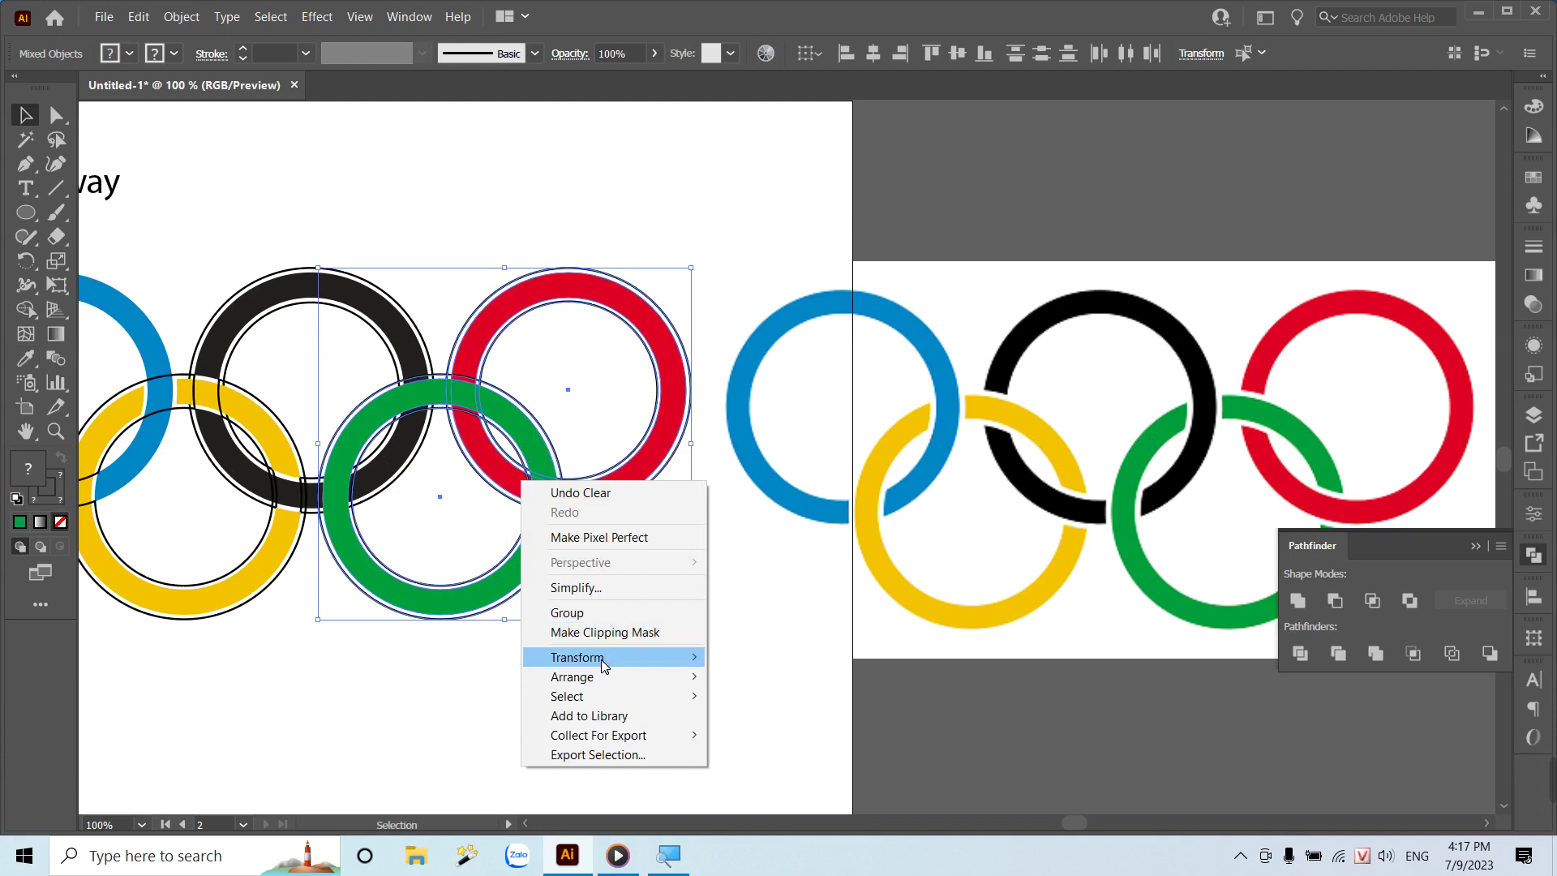
pyautogui.moveTo(572, 676)
pyautogui.click(777, 734)
pyautogui.click(613, 641)
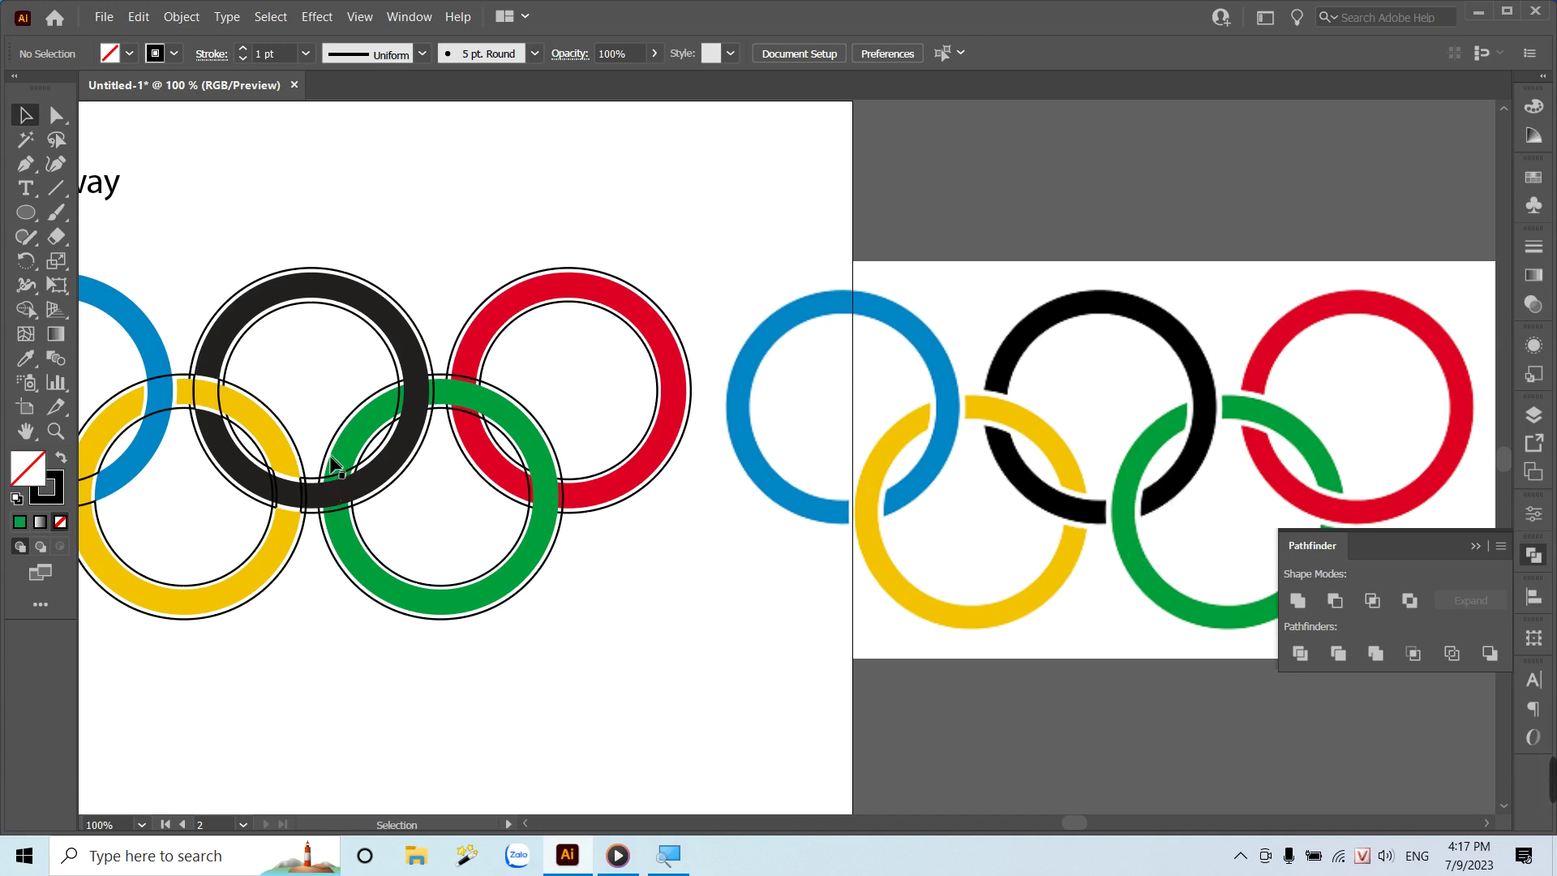
# Apply the Shape Builder to the black and green rings at their lower crossing.
pyautogui.click(395, 482)
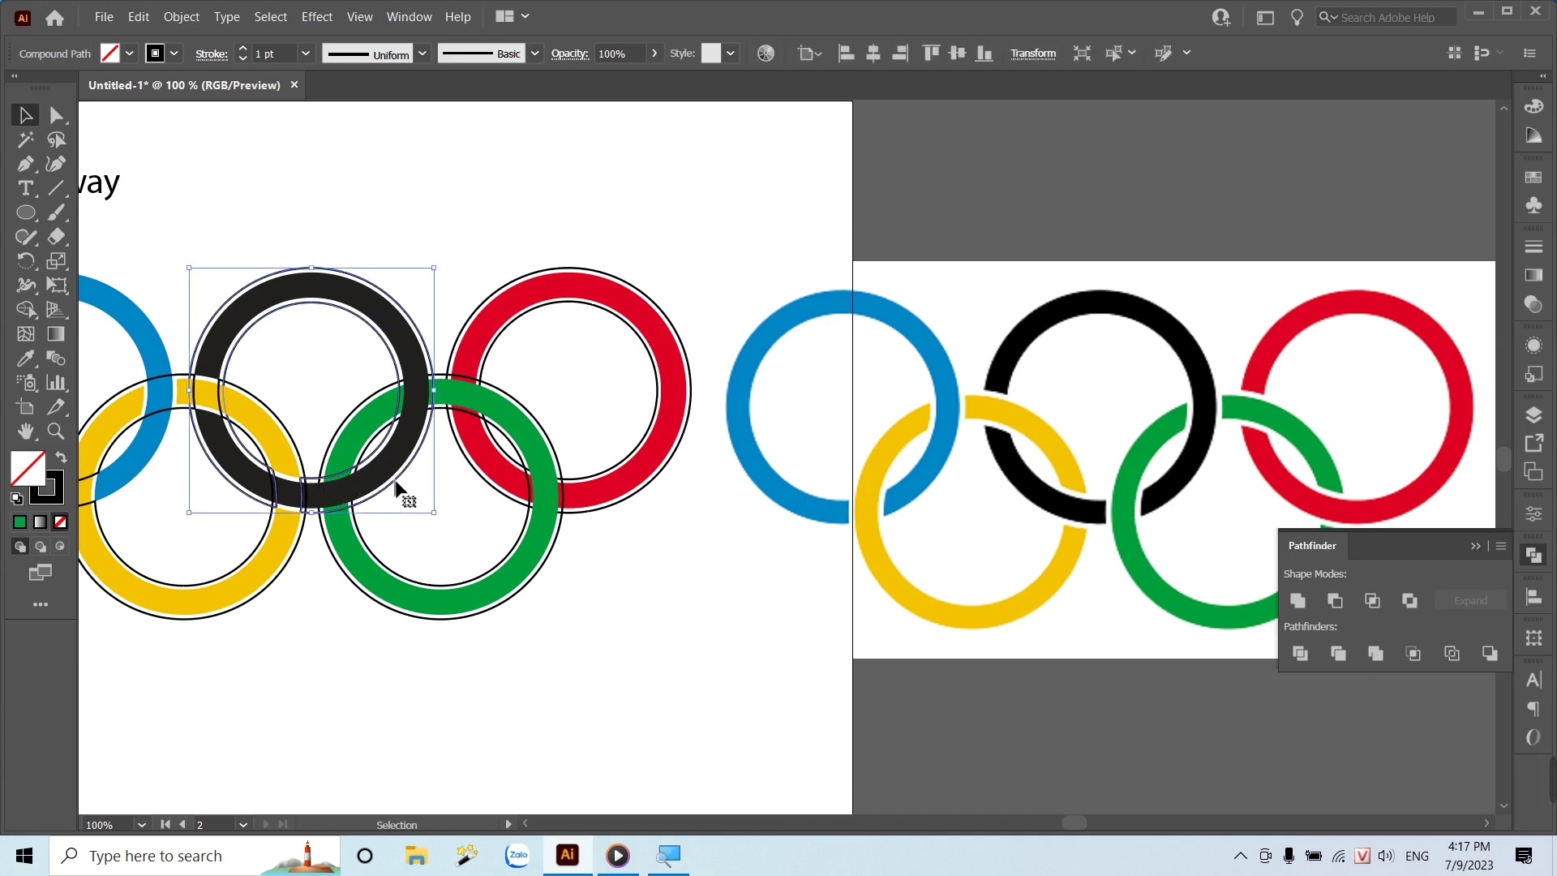
pyautogui.keyDown('shift'); pyautogui.click(390, 572); pyautogui.keyUp('shift')
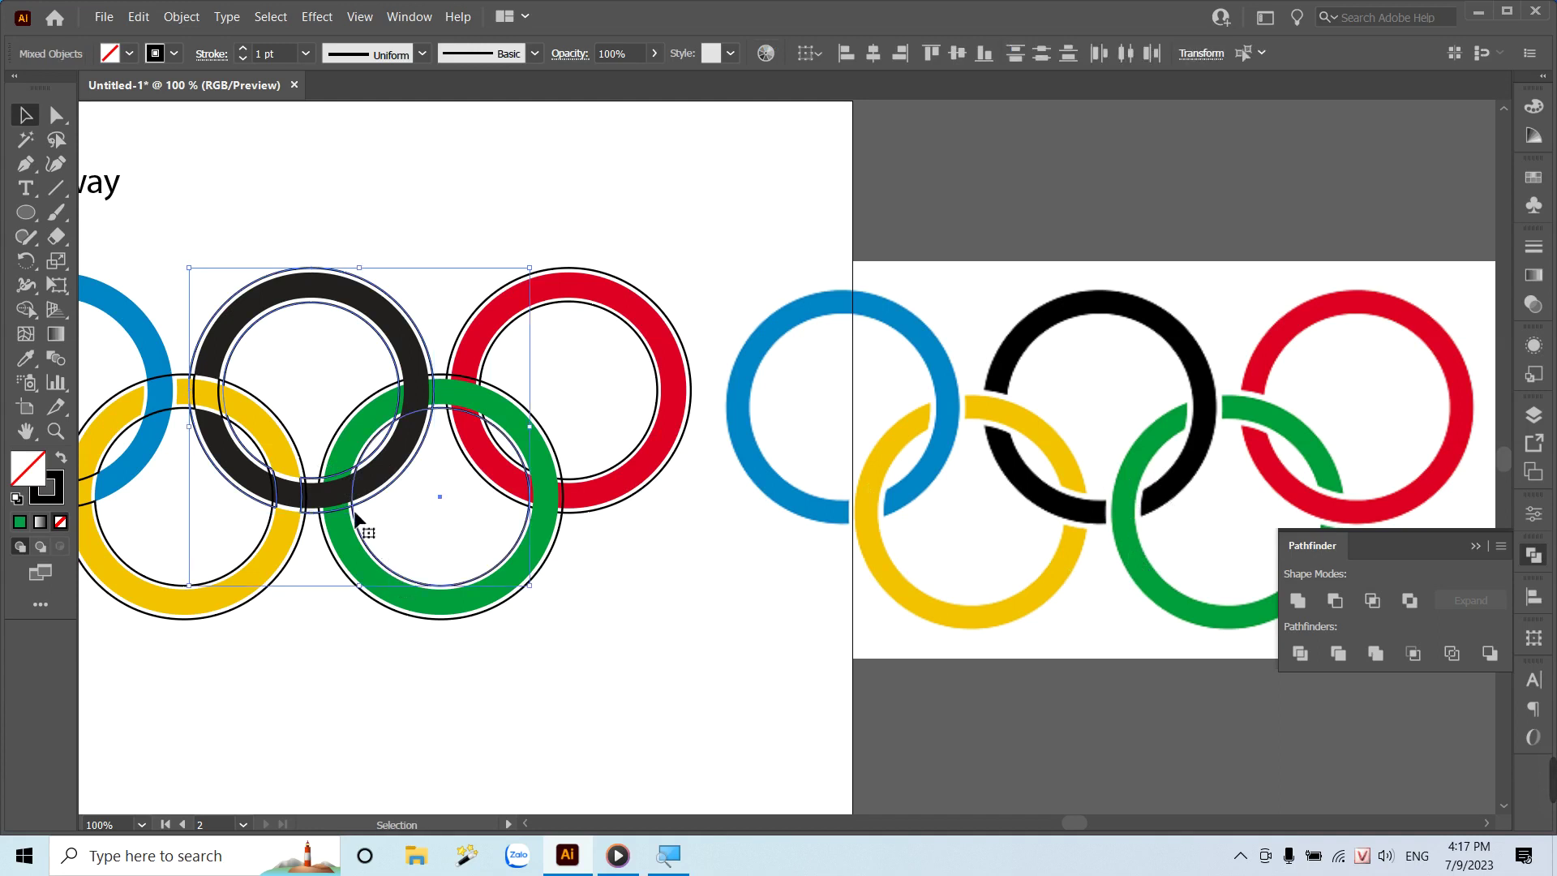
pyautogui.click(26, 309)
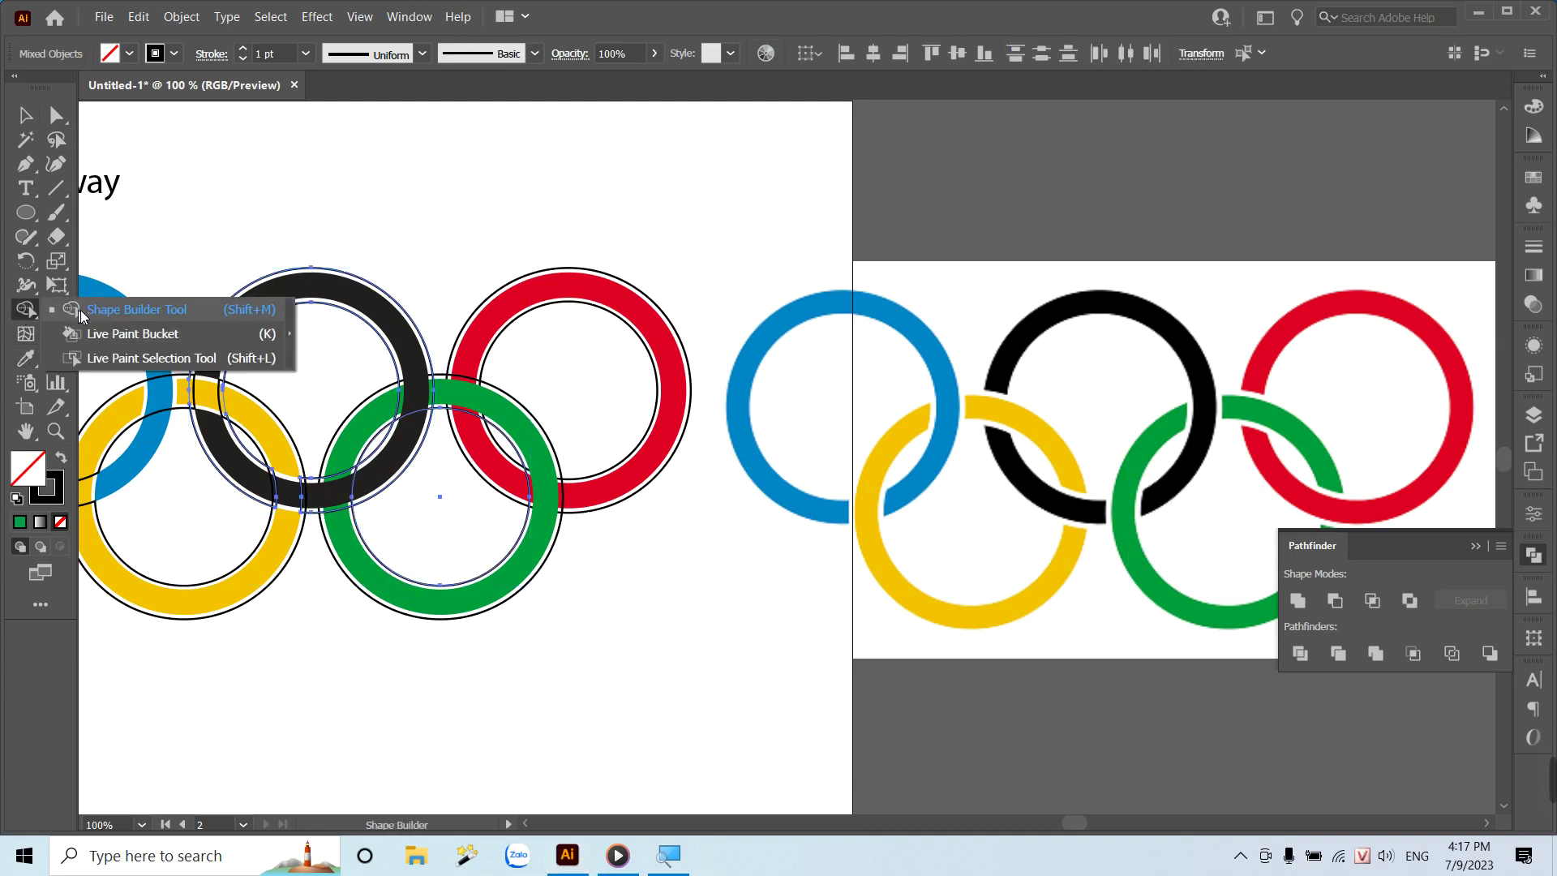
pyautogui.click(99, 310)
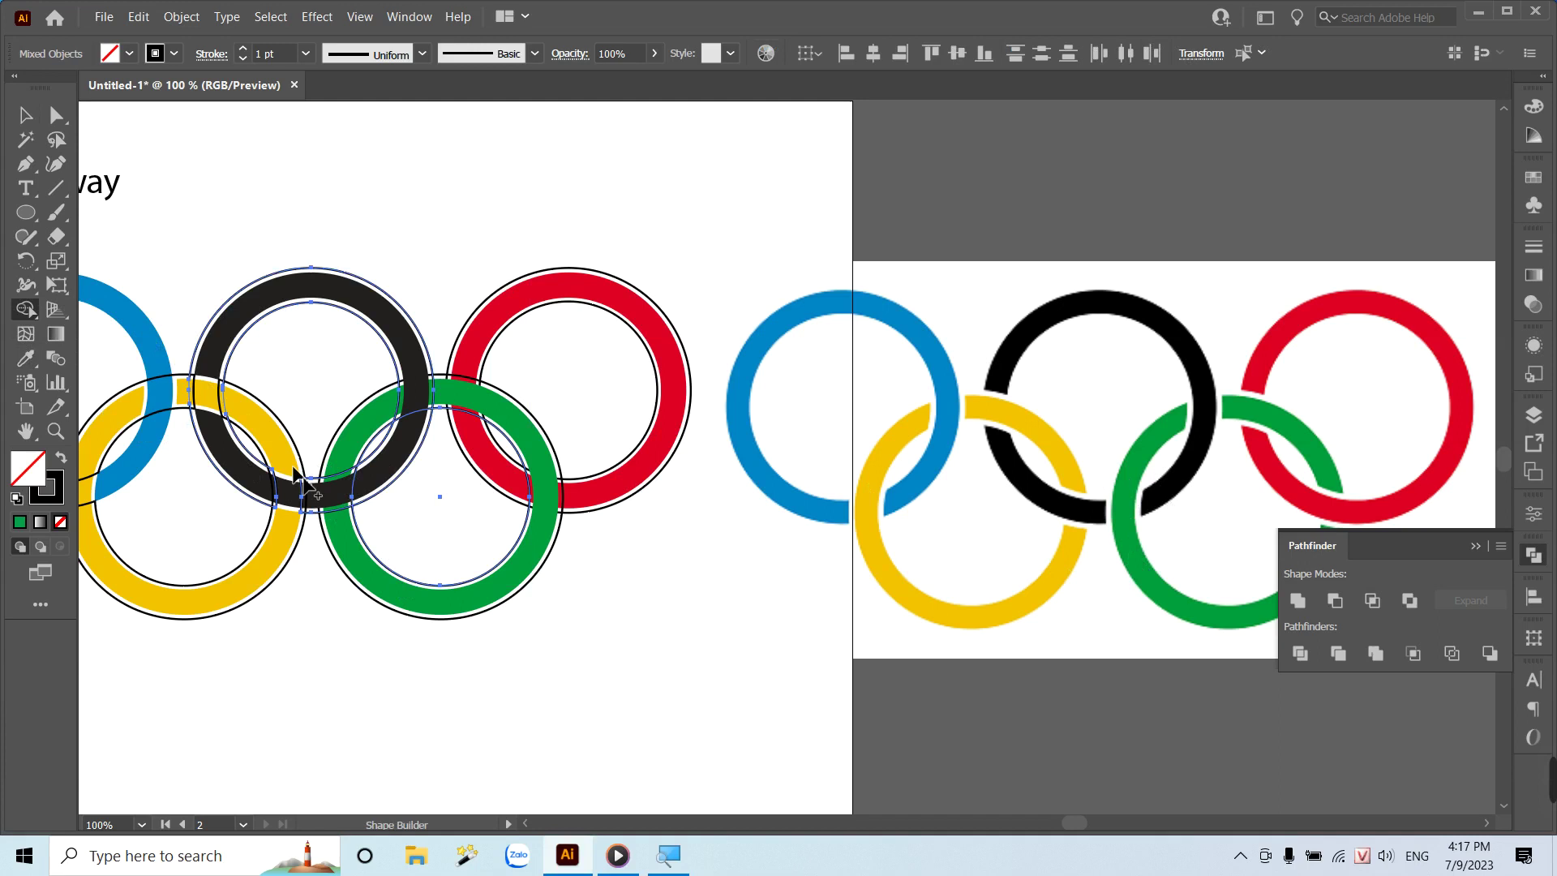
pyautogui.click(337, 505)
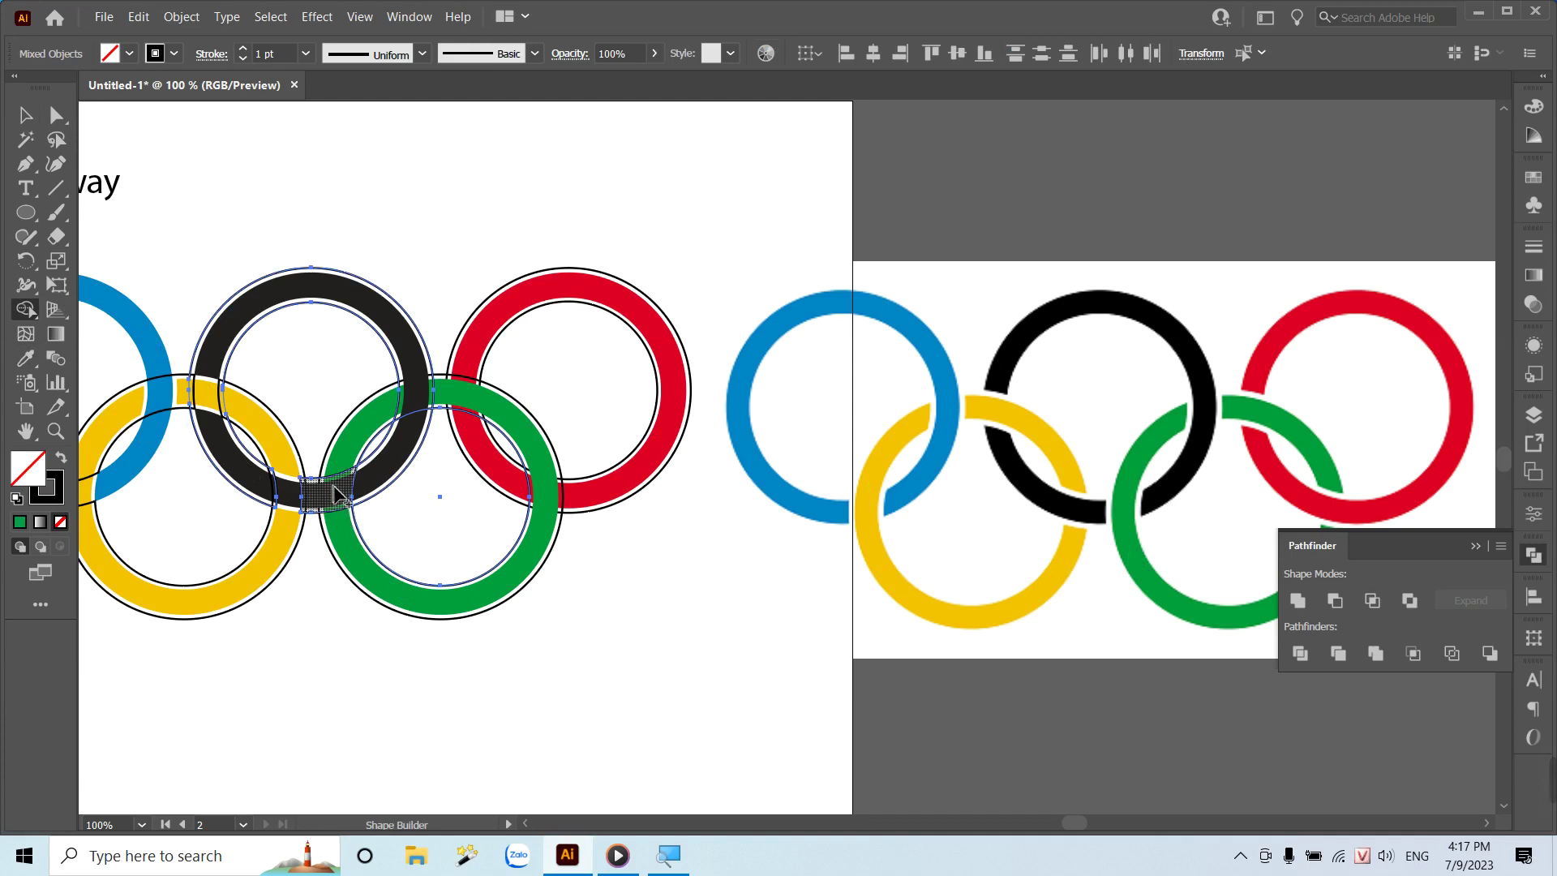
pyautogui.press('v')
pyautogui.click(348, 601)
# Merge the black band's pieces across the green ring with the Shape Builder tool.
pyautogui.press('z')
pyautogui.moveTo(348, 602); pyautogui.dragTo(609, 620)
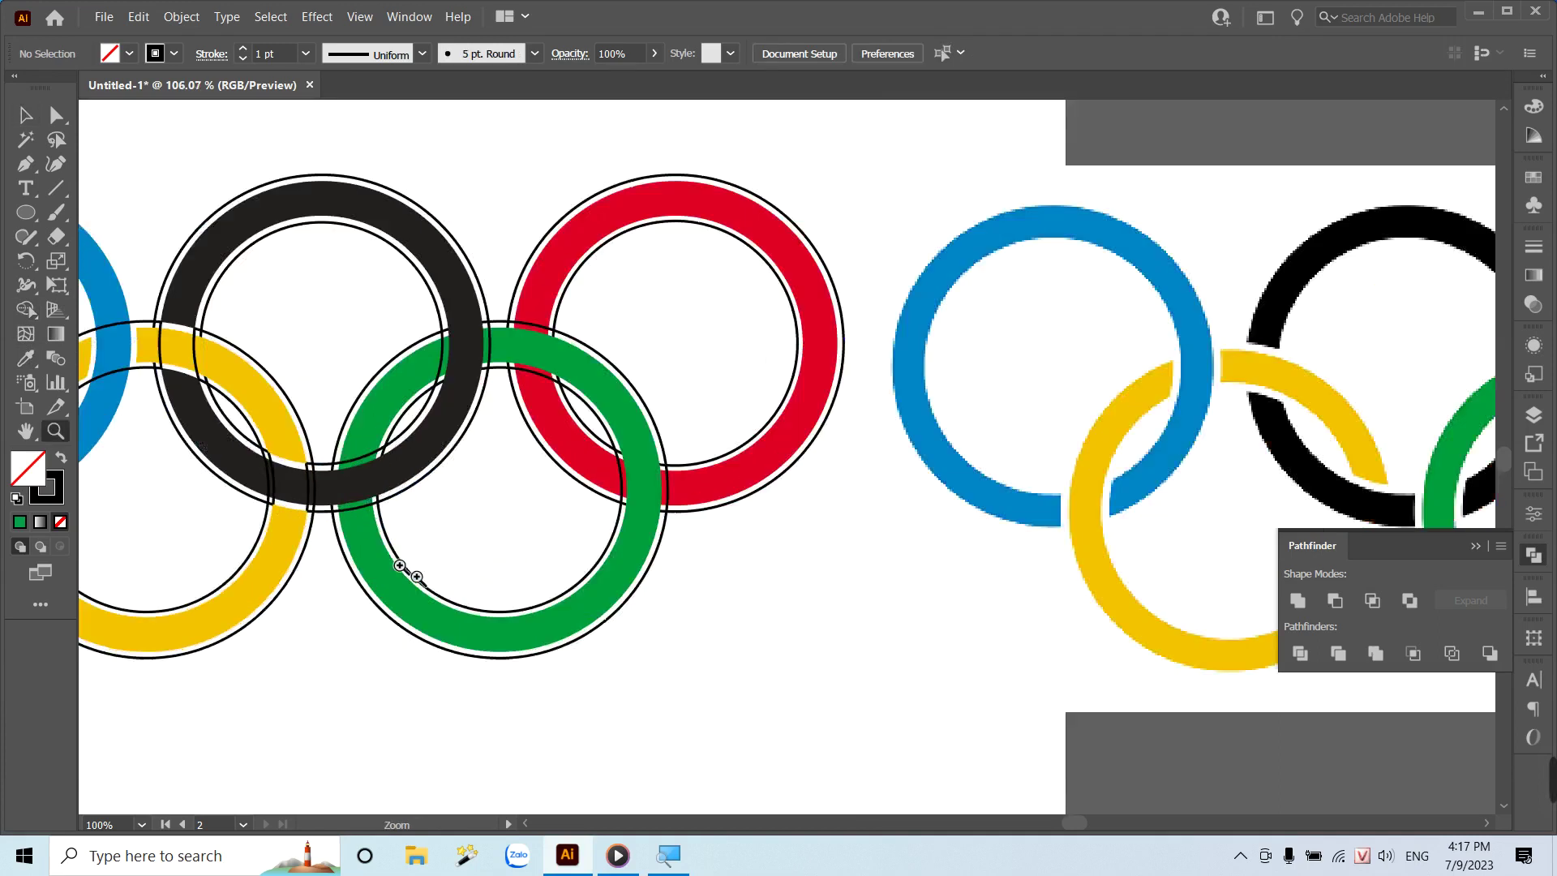
pyautogui.press('v')
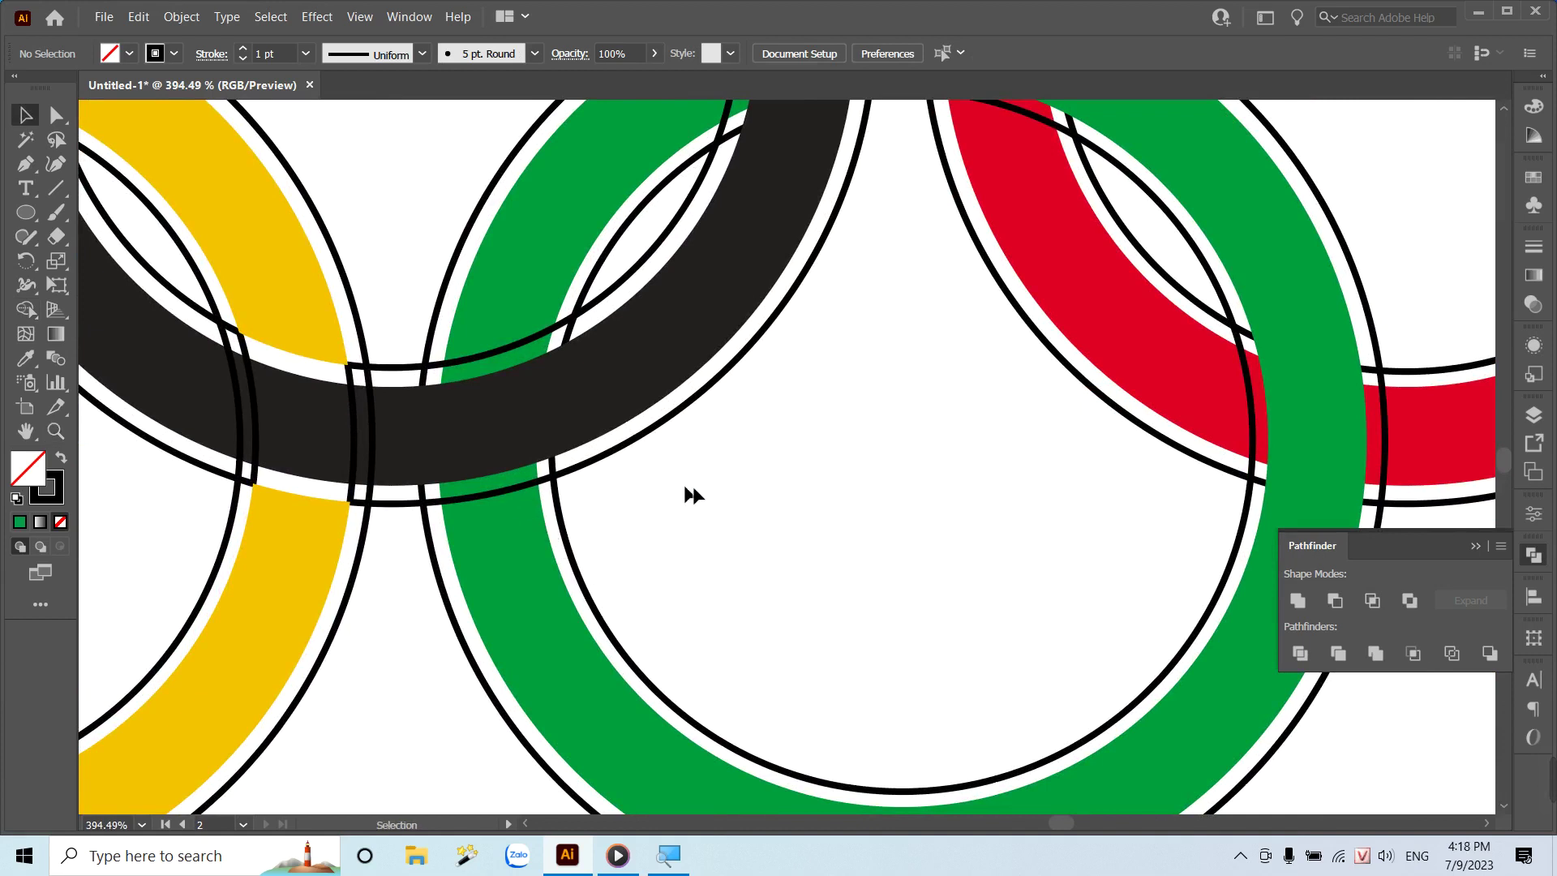
pyautogui.click(415, 372)
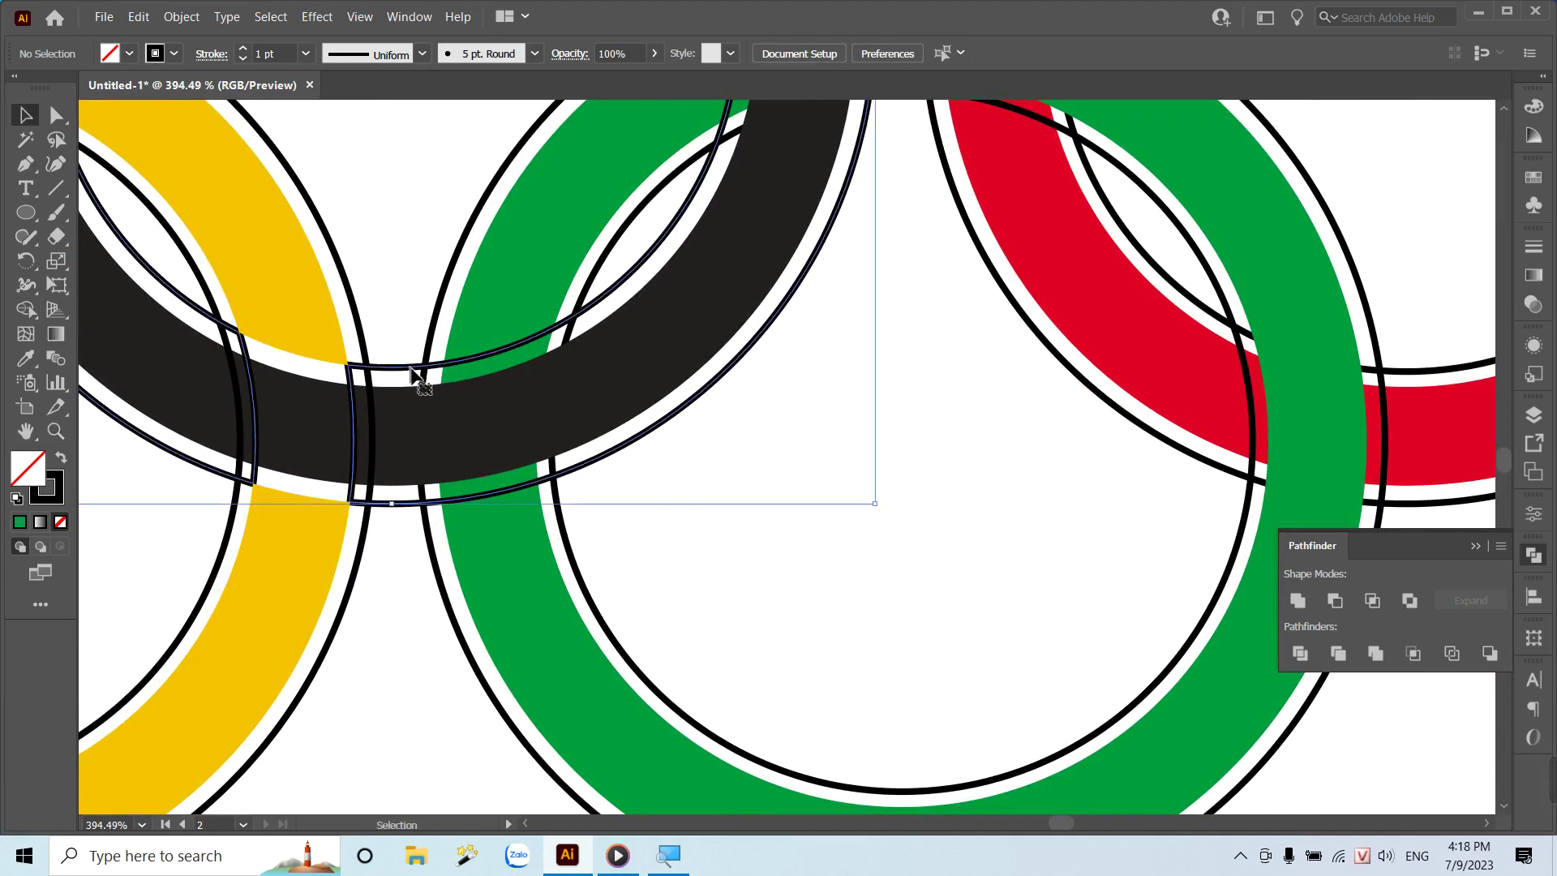
pyautogui.keyDown('shift'); pyautogui.click(509, 614); pyautogui.keyUp('shift')
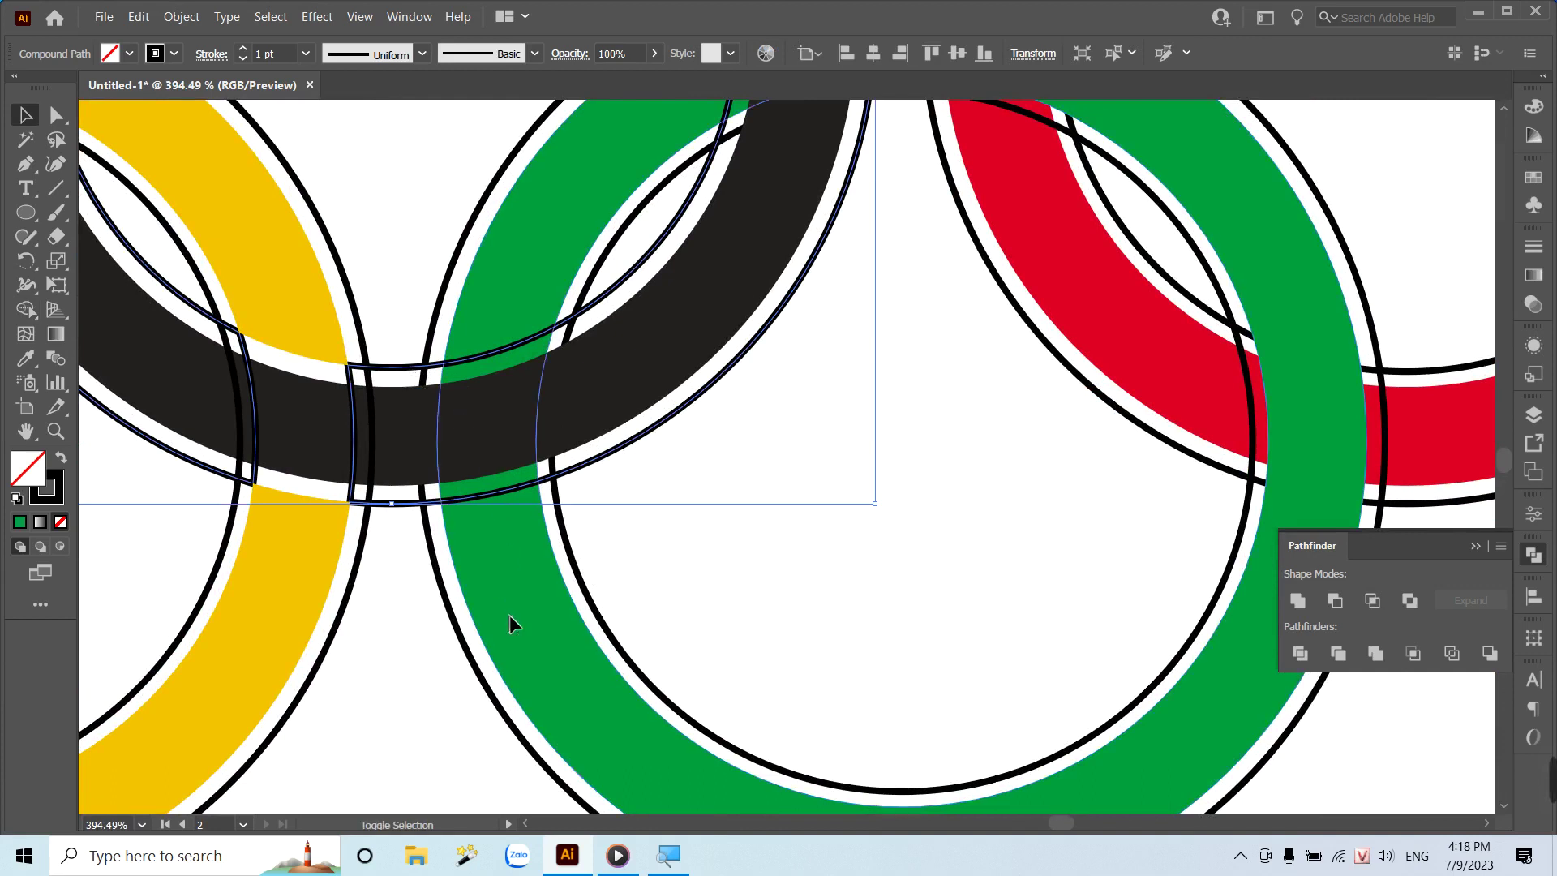
pyautogui.click(25, 312)
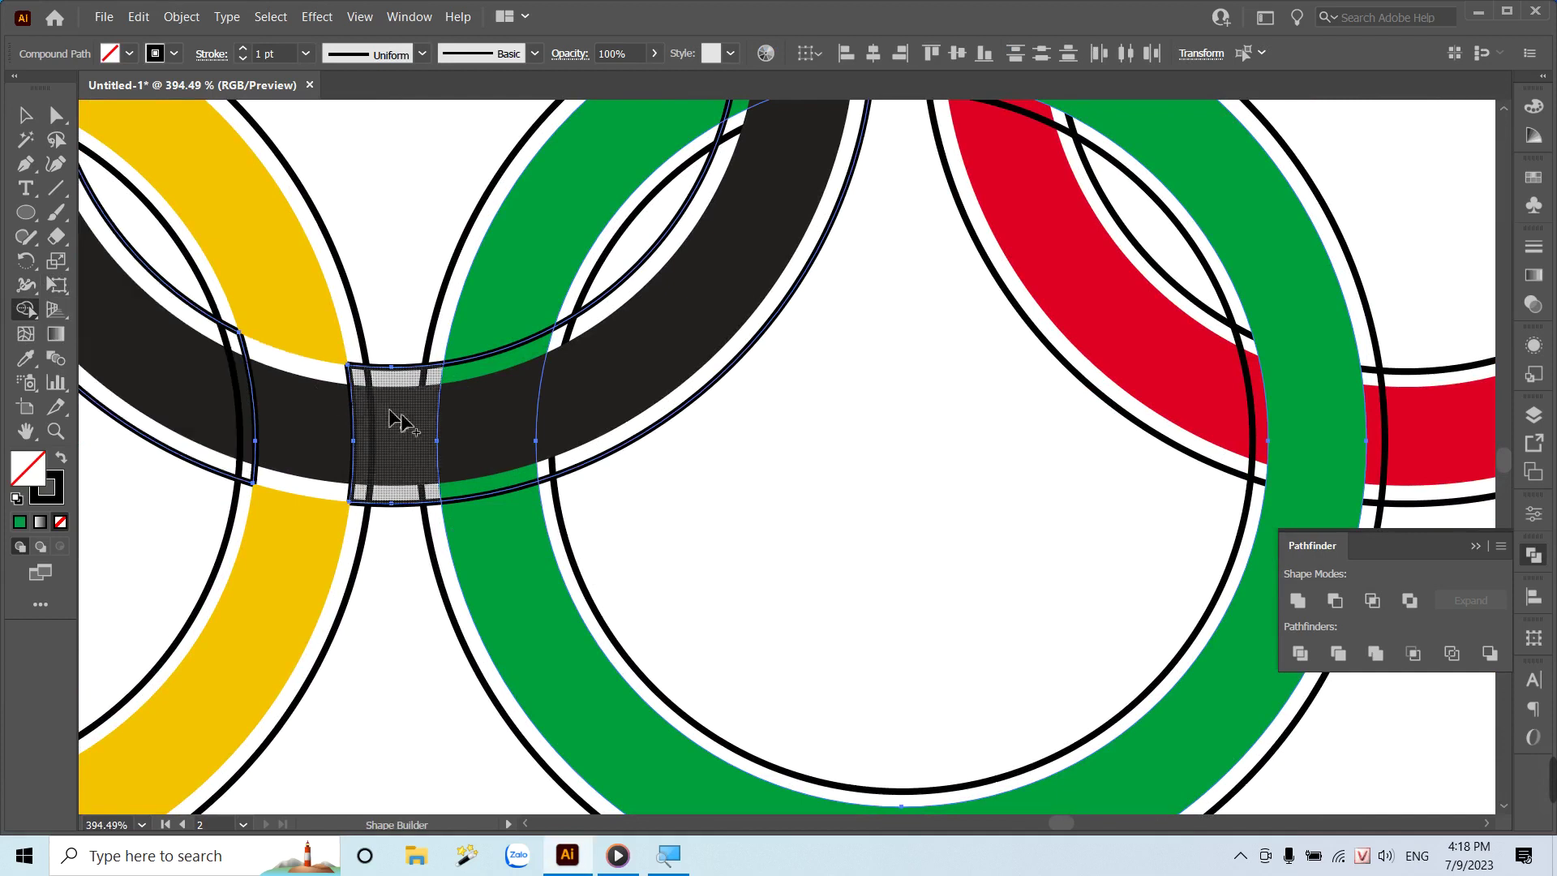
pyautogui.moveTo(400, 416); pyautogui.dragTo(507, 442)
# Delete the leftover piece of the black band.
pyautogui.press('v')
pyautogui.click(751, 503)
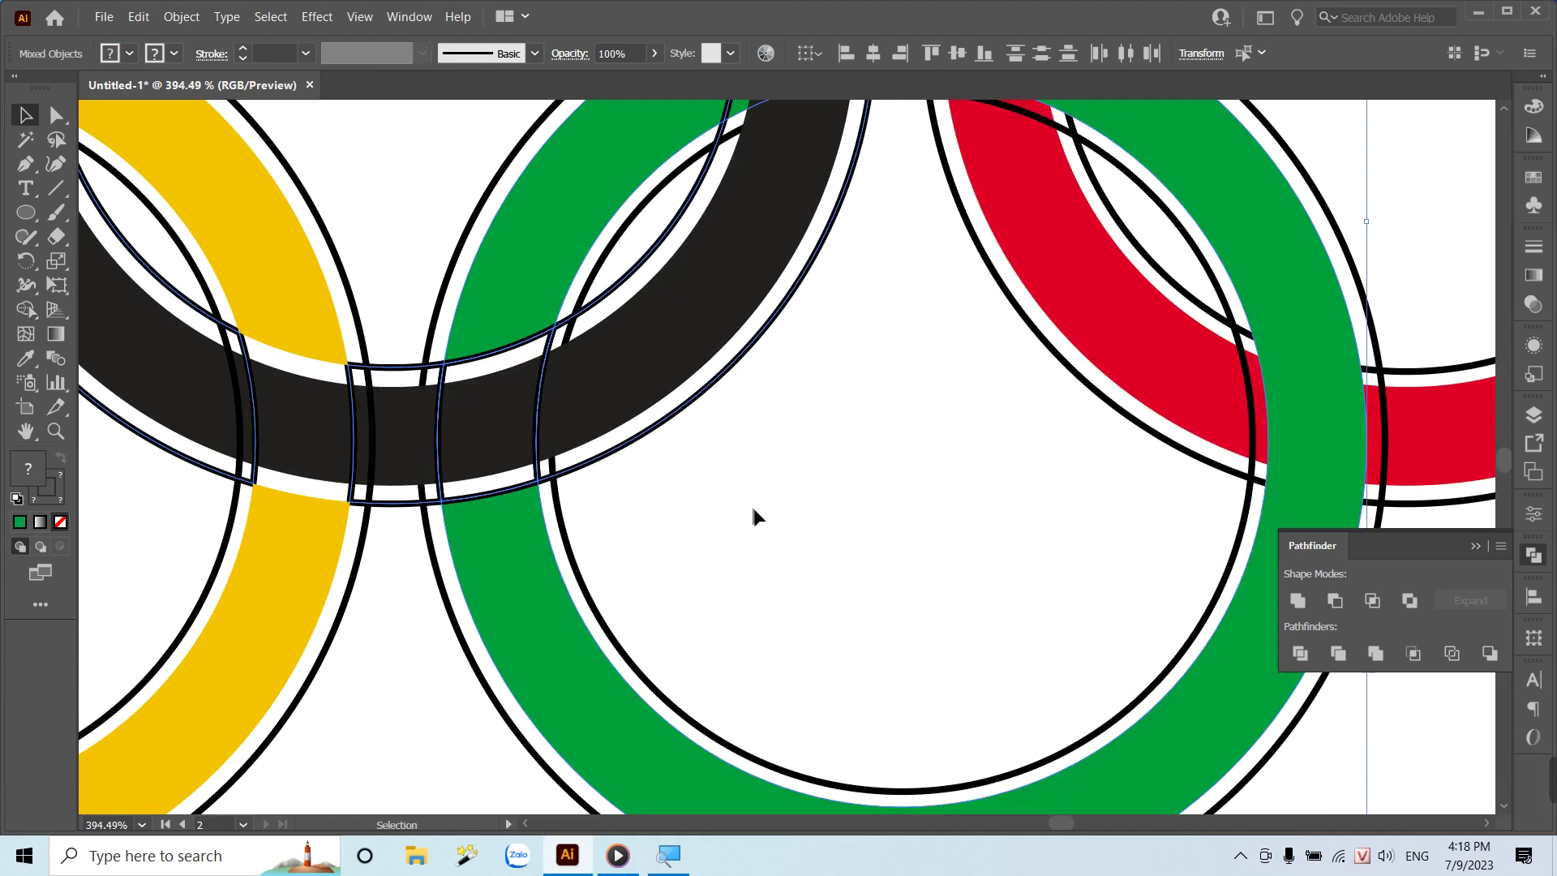
pyautogui.click(448, 388)
pyautogui.press('Delete')
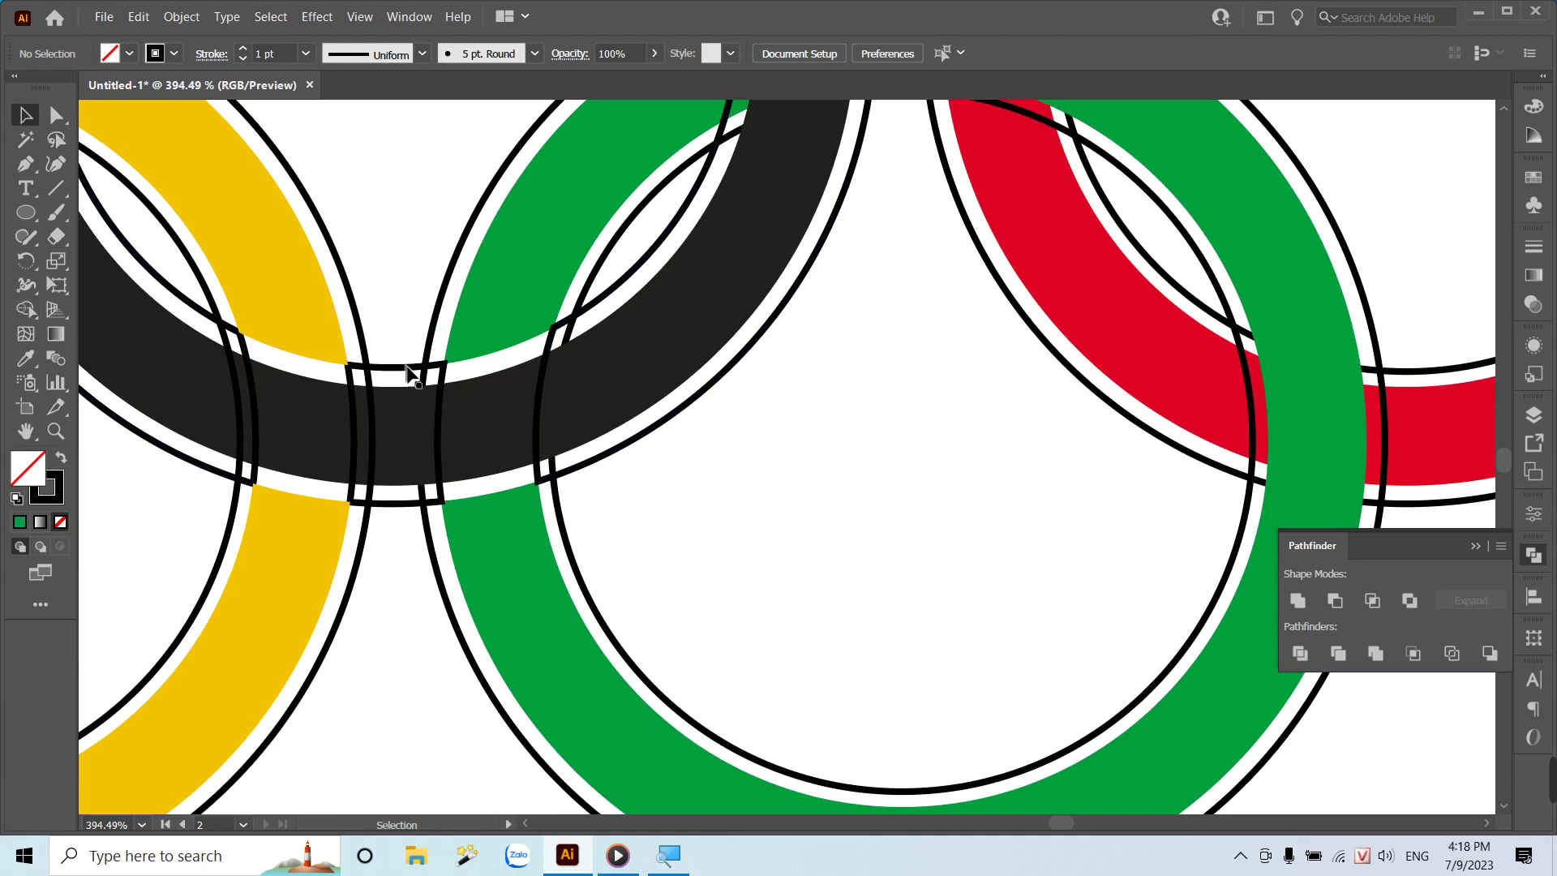
# Move the outer circle around the green ring and cut out its inner circle into one ring.
pyautogui.hotkey('ctrl', '-')
pyautogui.hotkey('ctrl', '-')
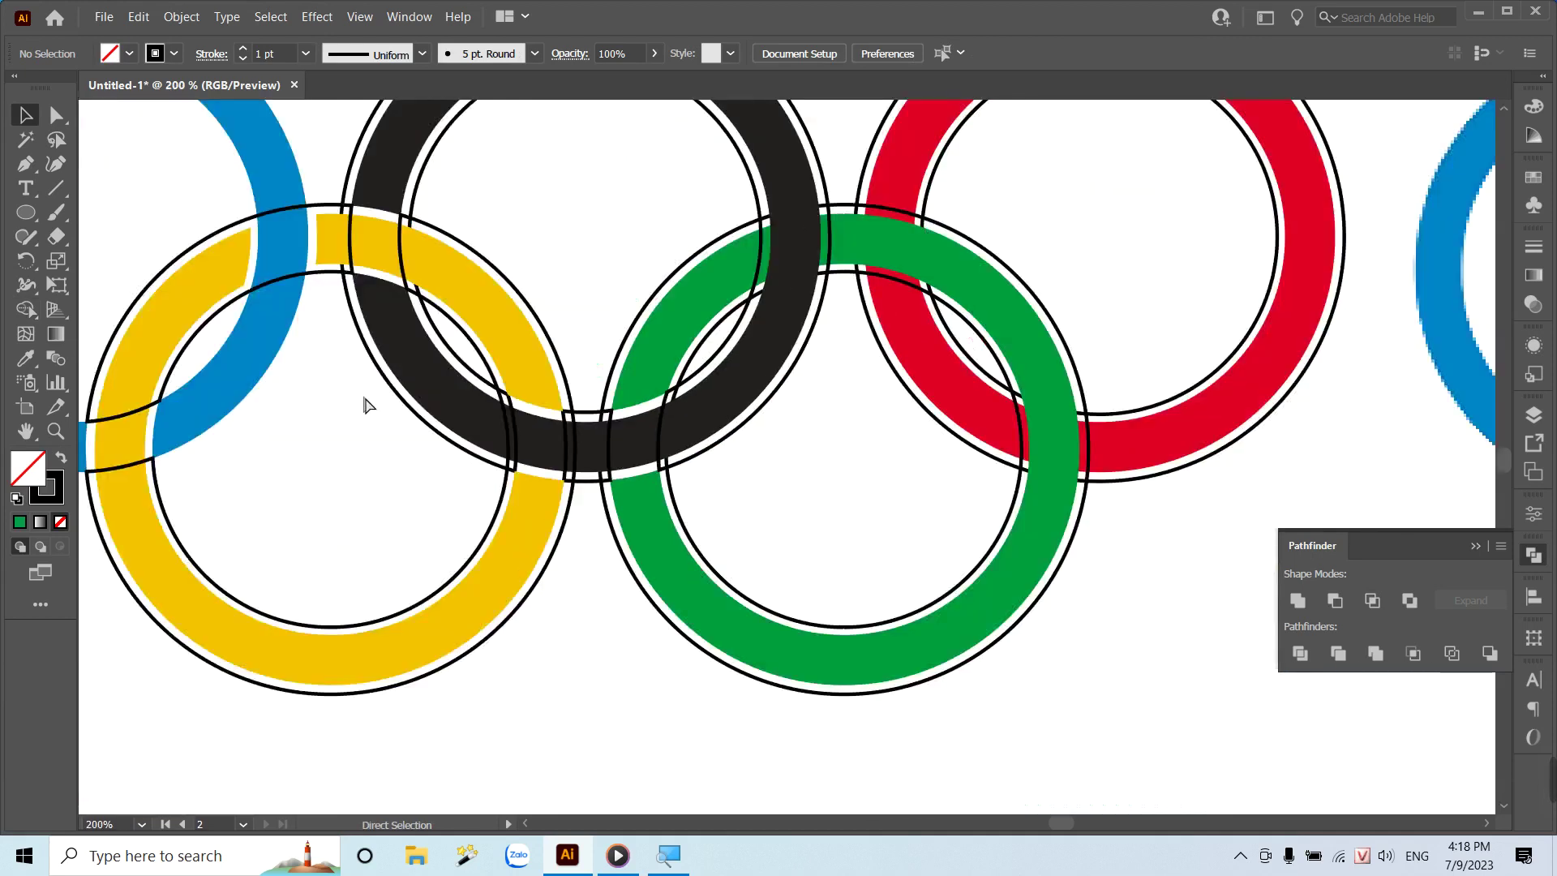
pyautogui.hotkey('ctrl', '-')
pyautogui.moveTo(997, 313)
pyautogui.mouseDown()
pyautogui.moveTo(500, 326)
pyautogui.moveTo(223, 389)
pyautogui.moveTo(513, 470)
pyautogui.mouseUp()
pyautogui.moveTo(329, 427); pyautogui.dragTo(512, 430)
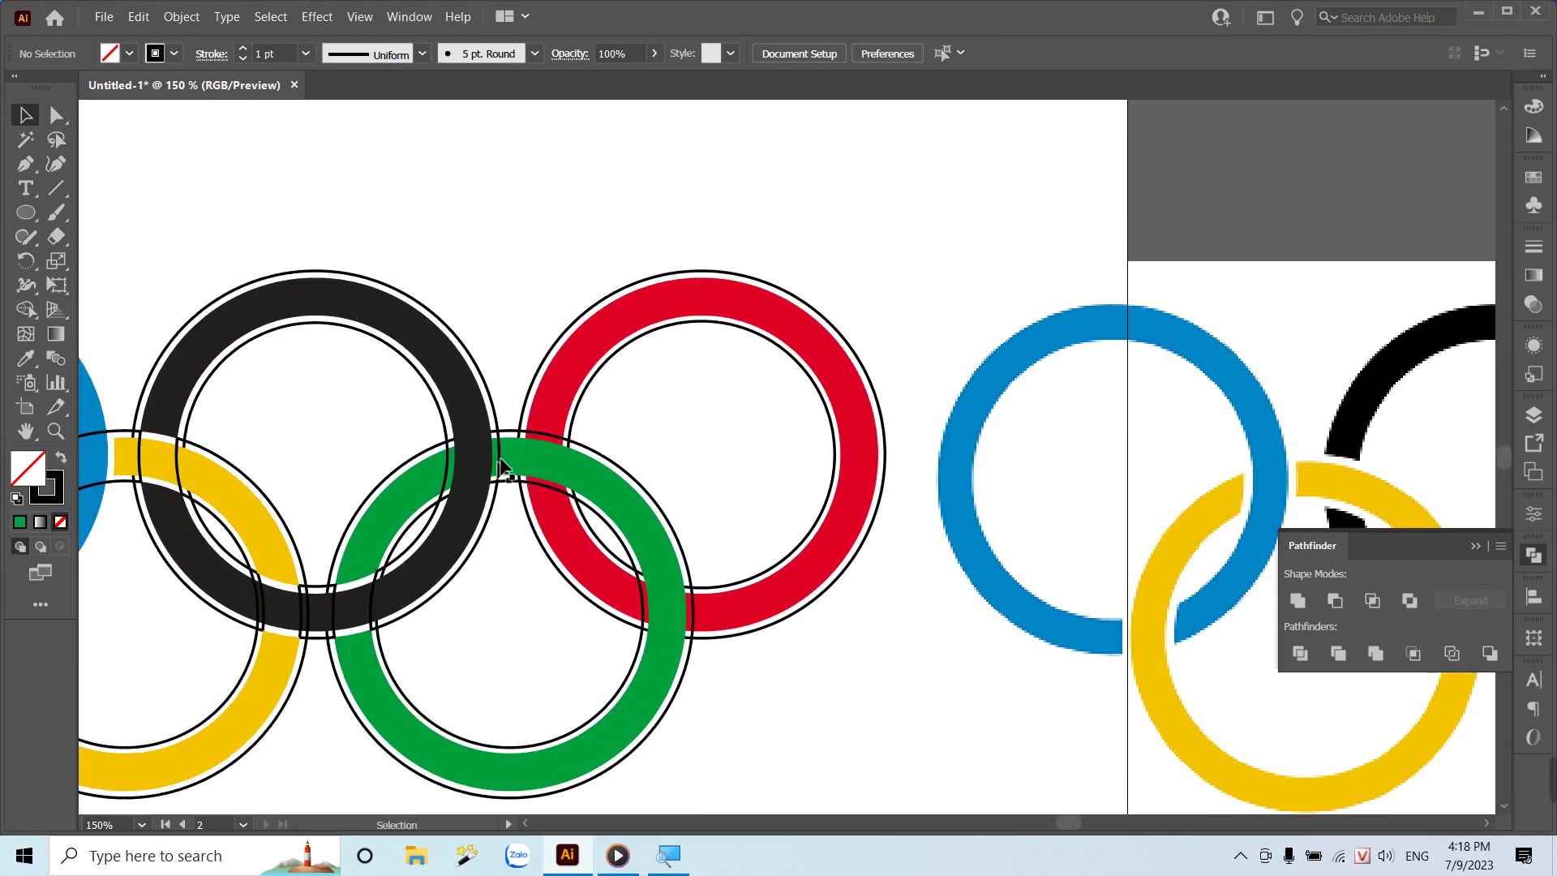
pyautogui.click(529, 403)
pyautogui.moveTo(523, 503); pyautogui.dragTo(507, 531)
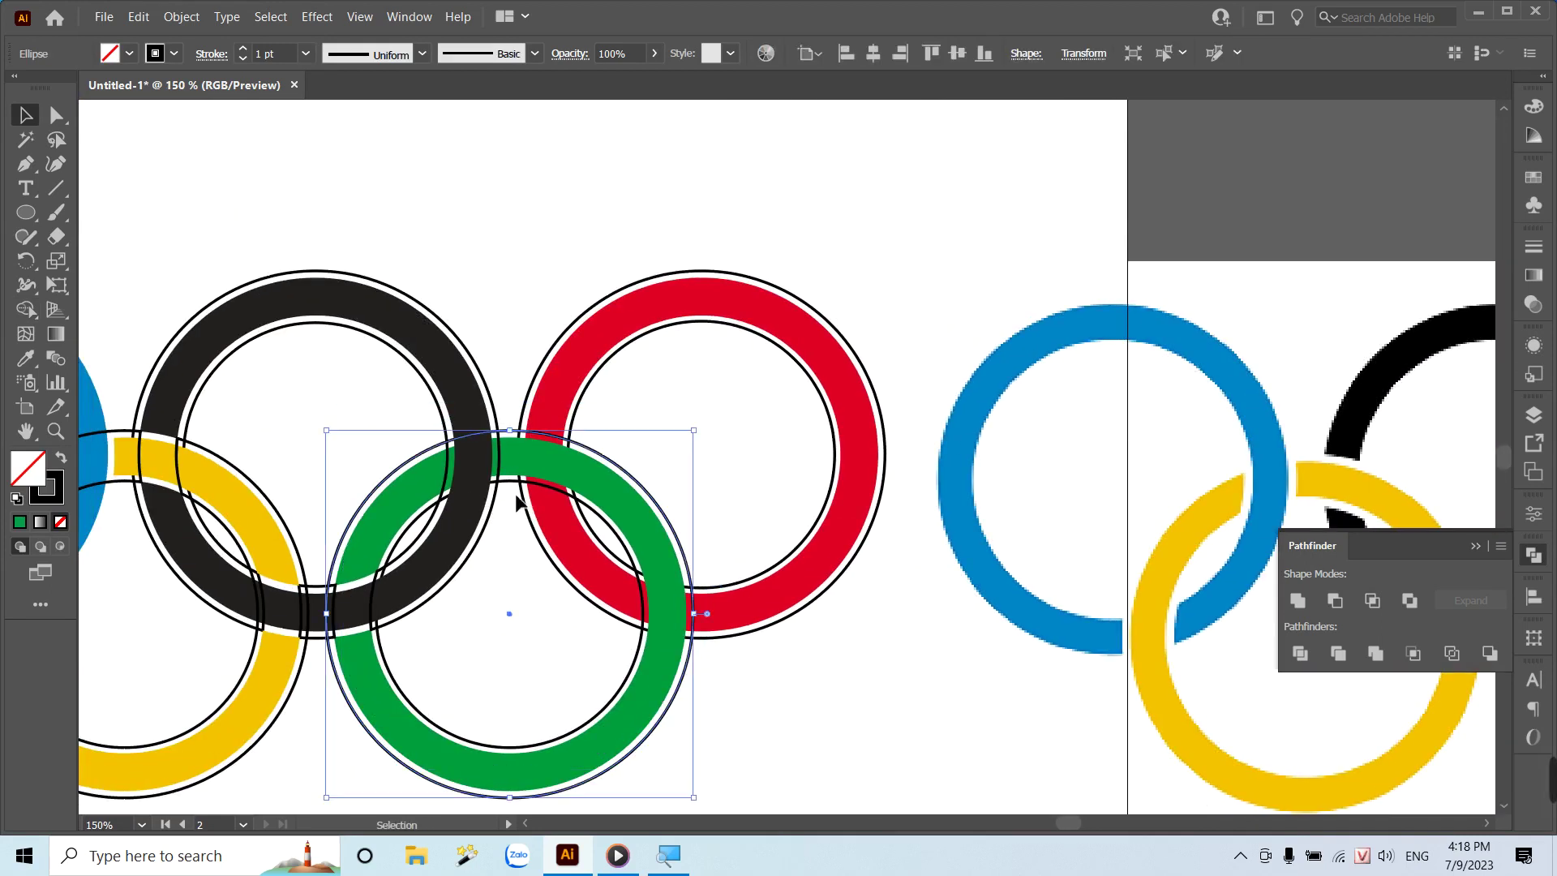
pyautogui.keyDown('shift'); pyautogui.click(509, 483); pyautogui.keyUp('shift')
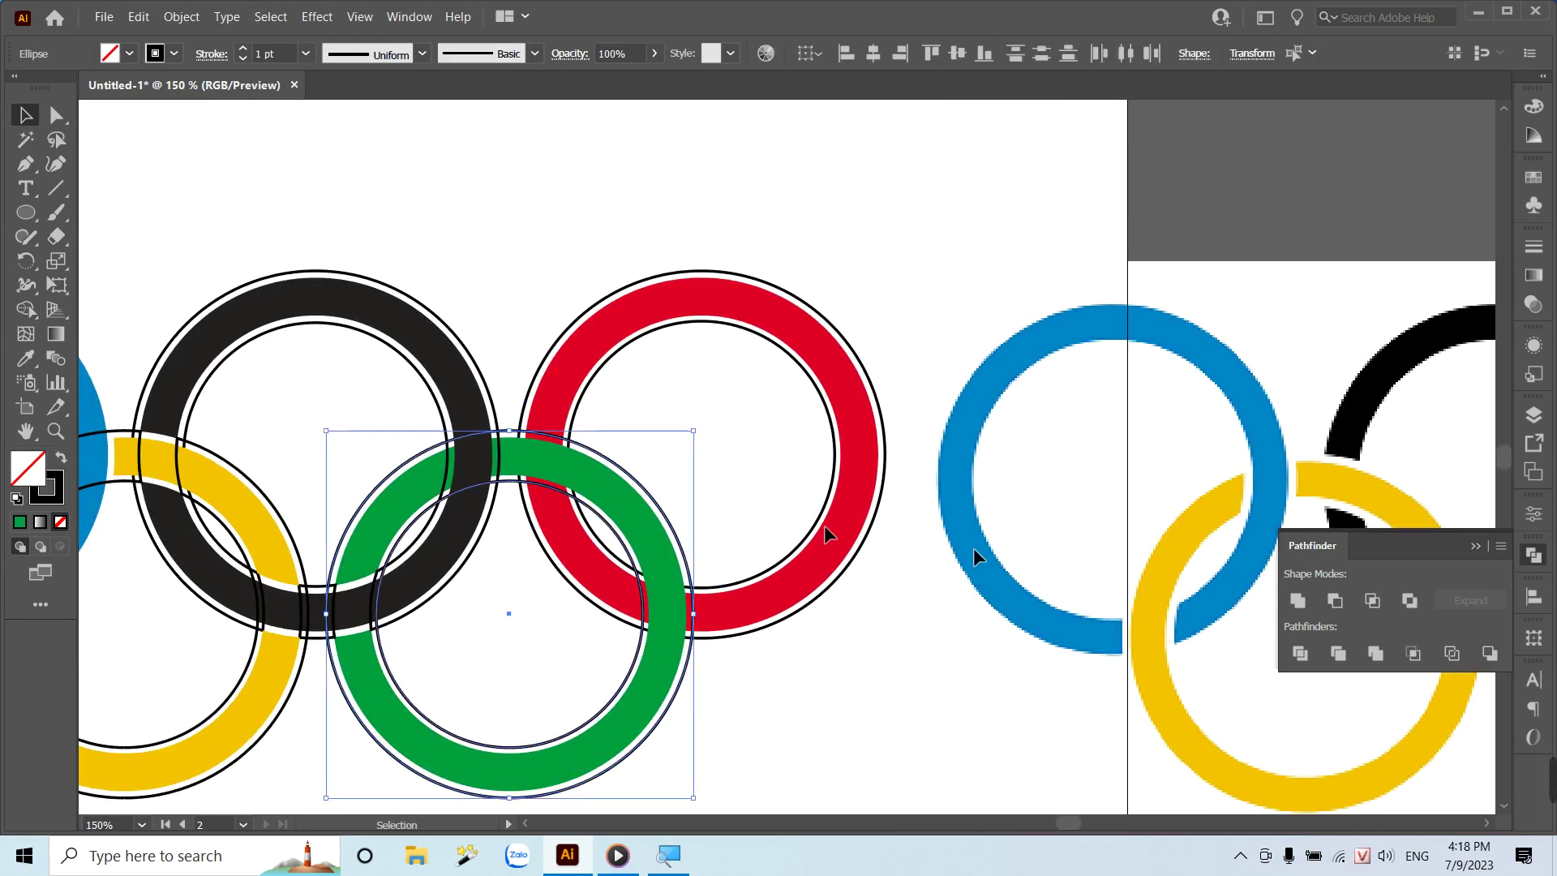
pyautogui.click(1409, 600)
# Give the black-green overlap near the top to the green ring with the Shape Builder.
pyautogui.press('z')
pyautogui.moveTo(407, 430); pyautogui.dragTo(632, 509)
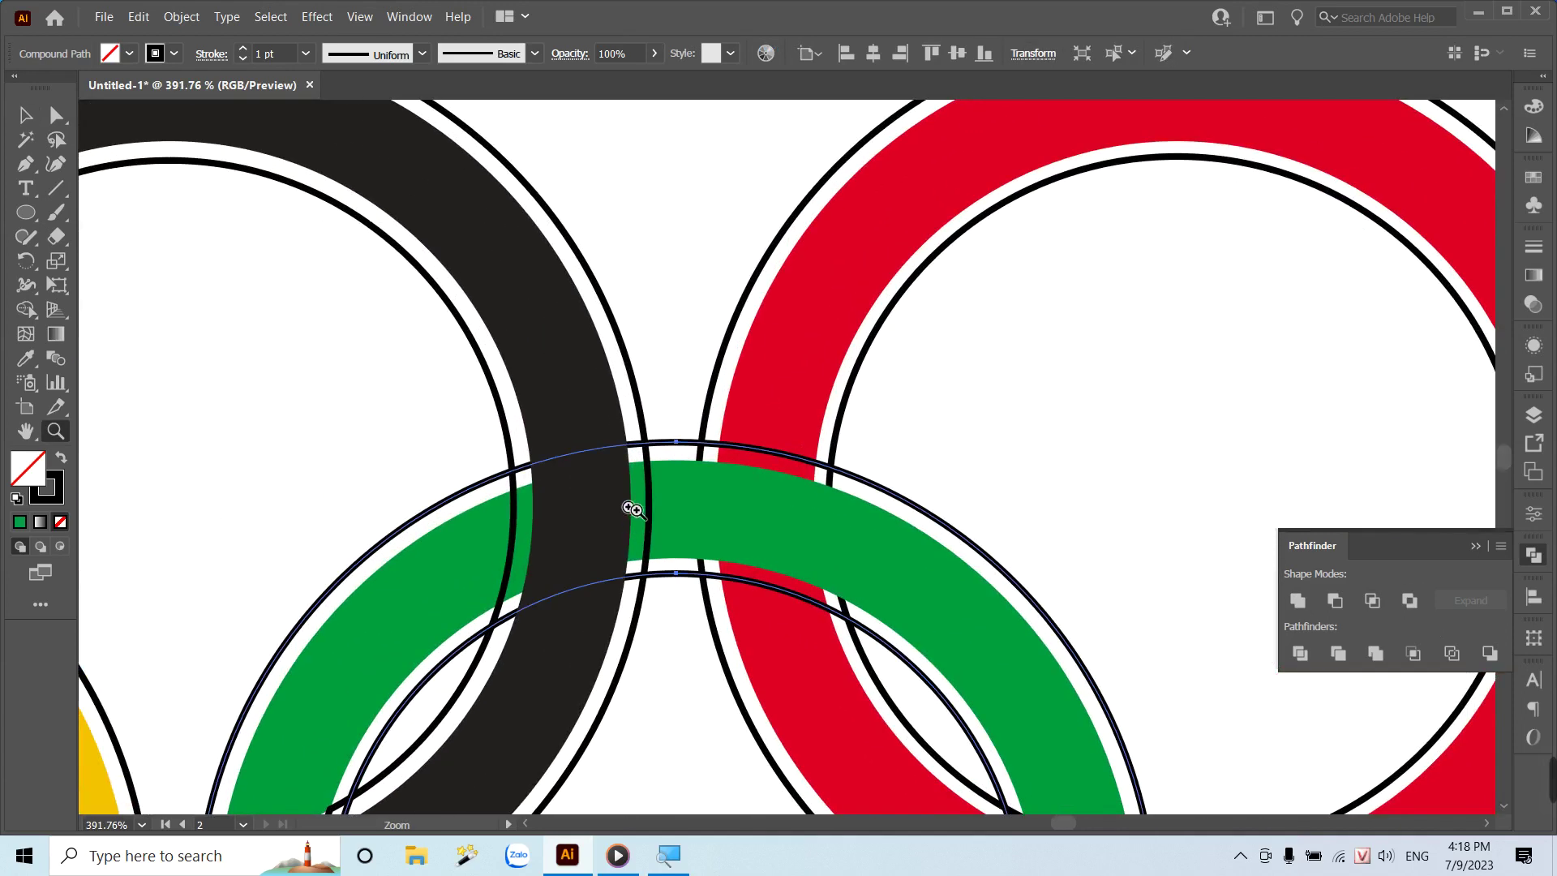
pyautogui.press('v')
pyautogui.keyDown('shift'); pyautogui.click(581, 520); pyautogui.keyUp('shift')
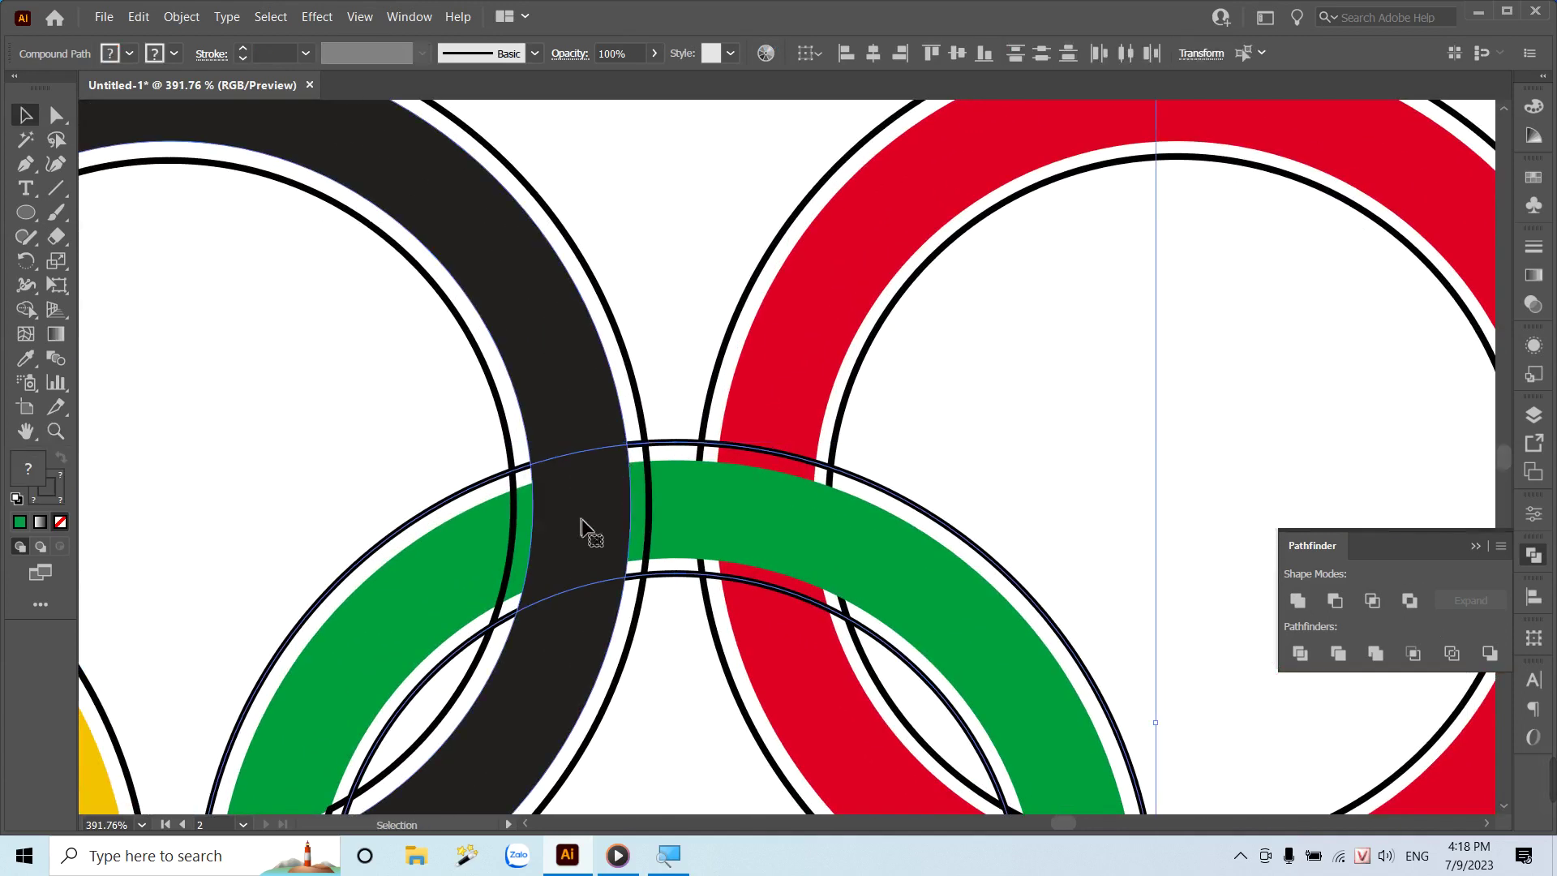
pyautogui.moveTo(30, 311); pyautogui.dragTo(122, 307)
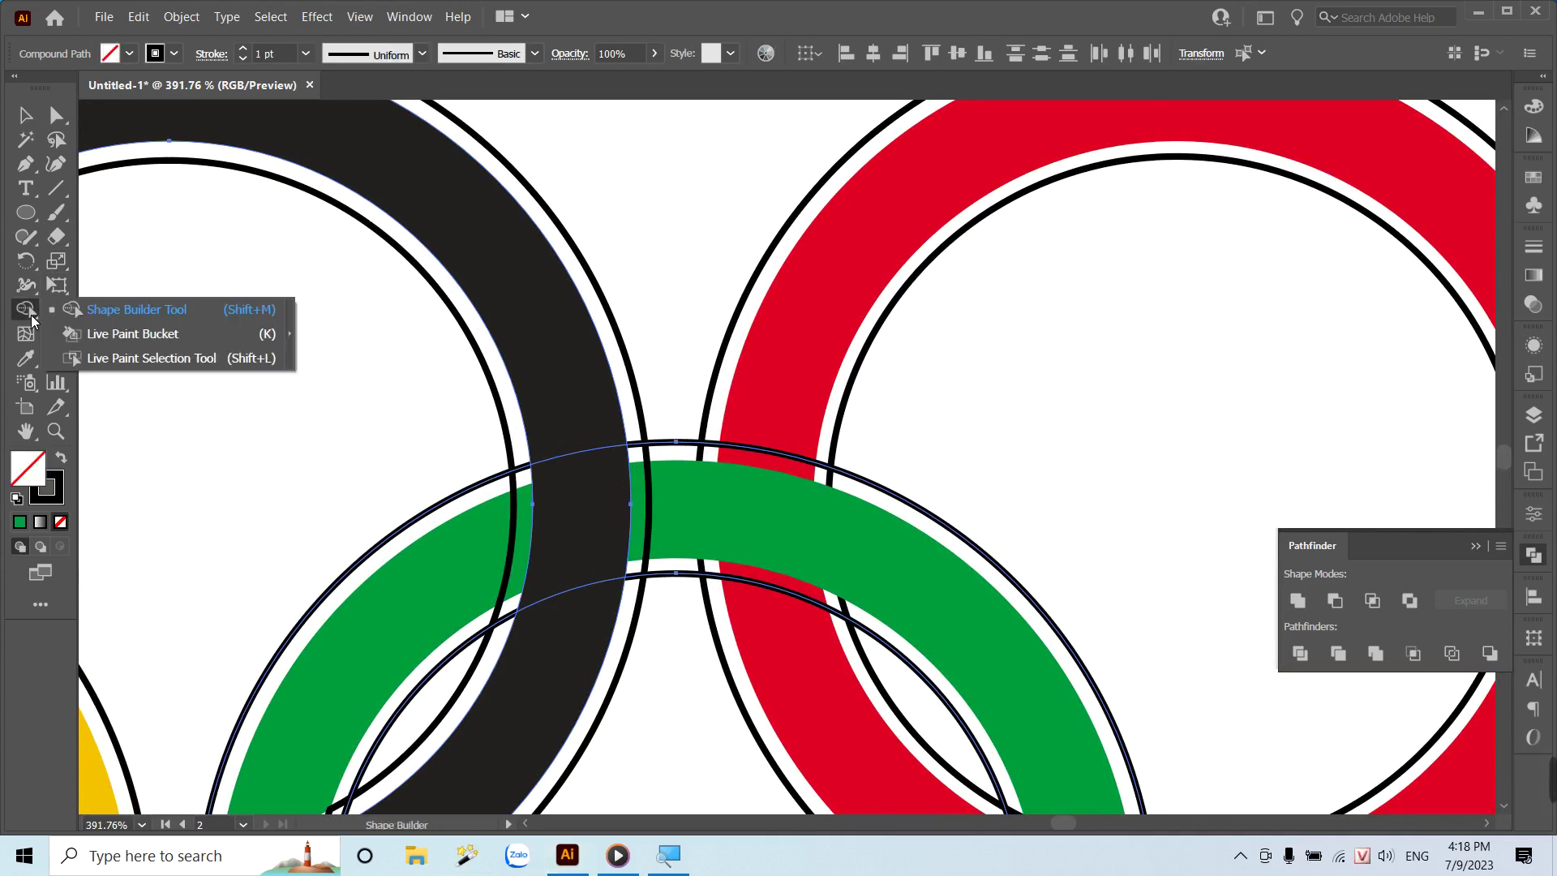
pyautogui.click(604, 559)
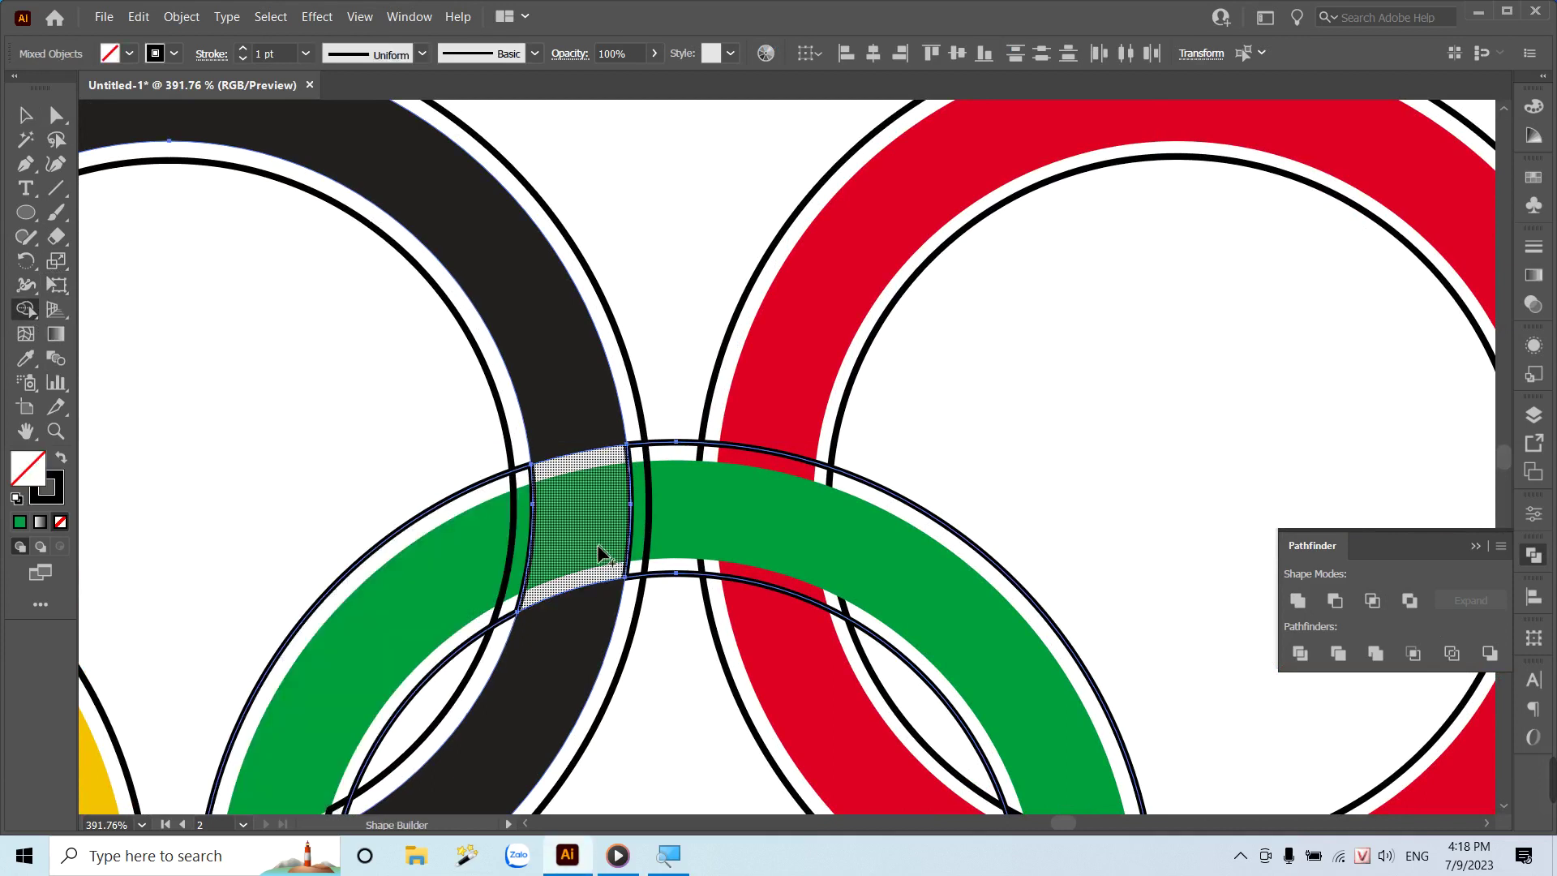
# Delete the small leftover overlap piece and zoom out to see all rings.
pyautogui.press('v')
pyautogui.click(316, 415)
pyautogui.click(528, 484)
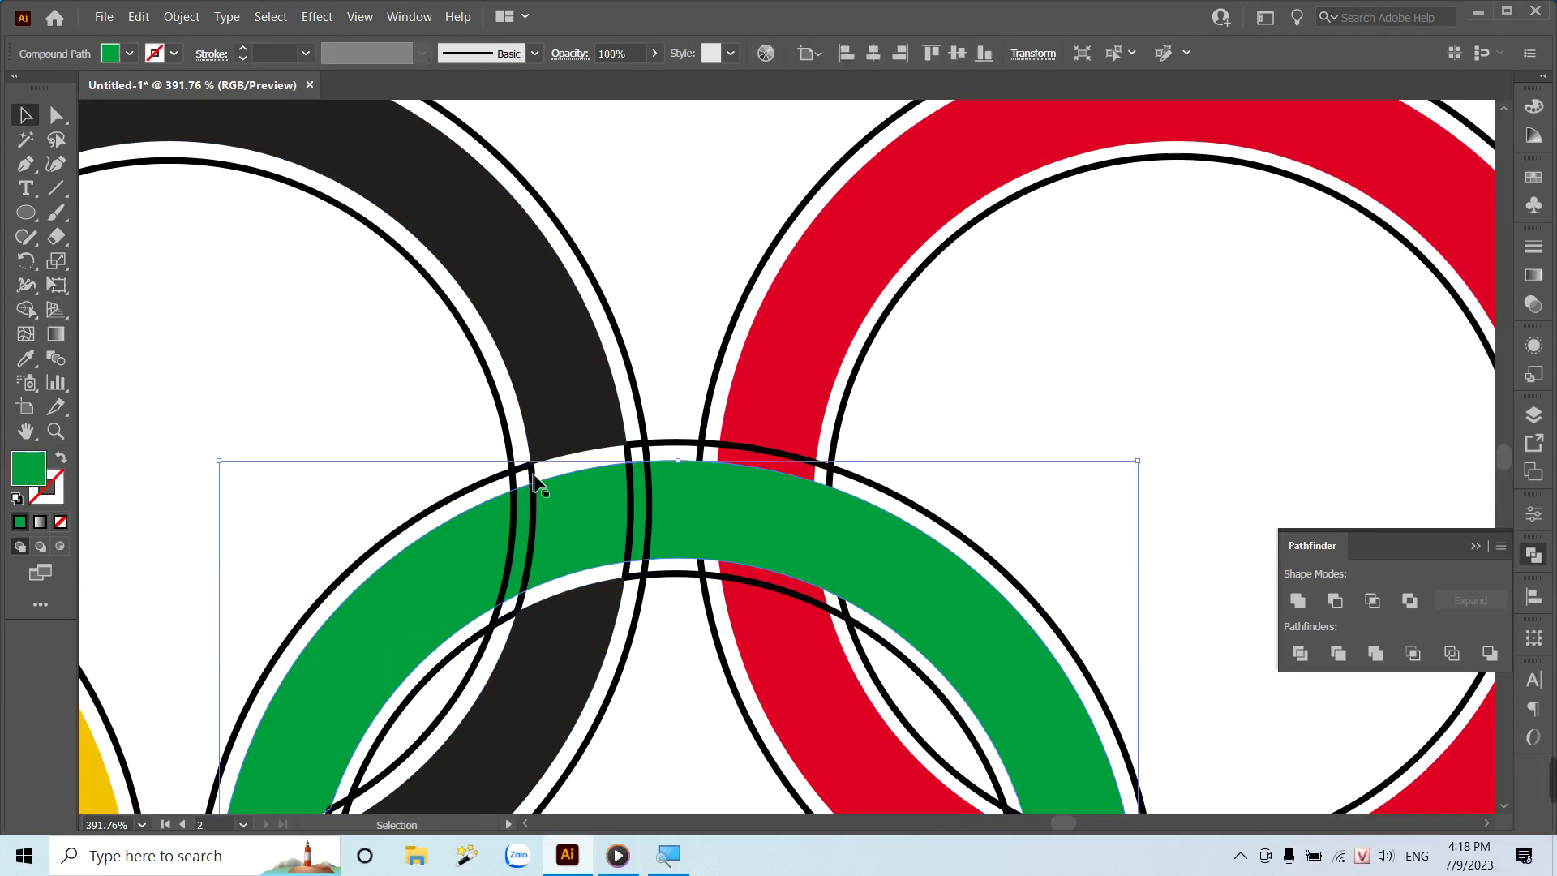
pyautogui.press('Delete')
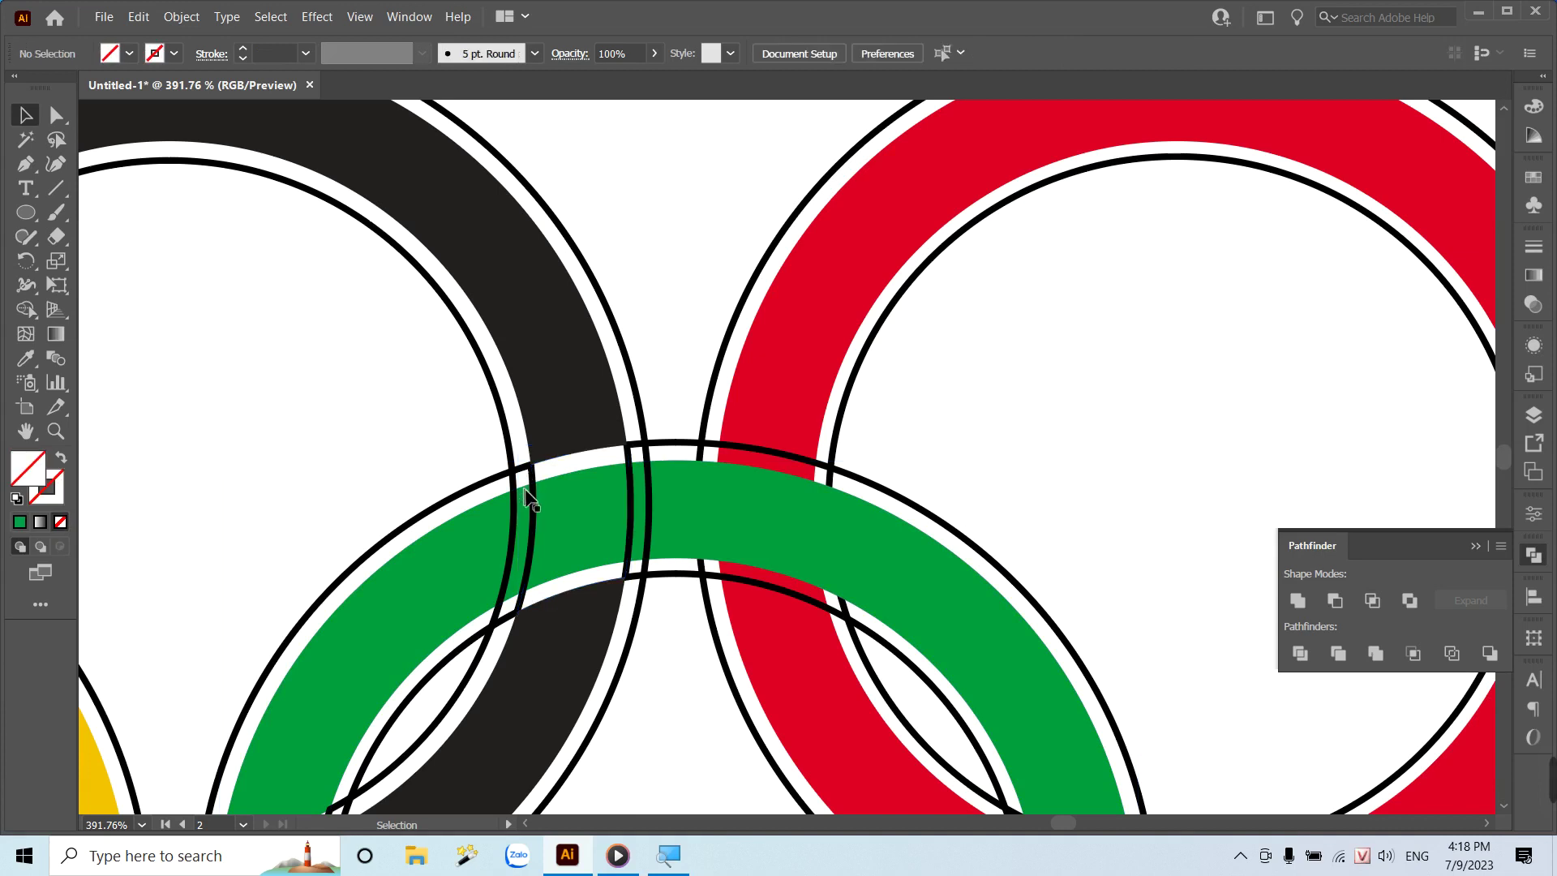
pyautogui.hotkey('ctrl', '-')
pyautogui.hotkey('ctrl', '-')
pyautogui.hotkey('ctrl', '-')
pyautogui.moveTo(981, 508)
pyautogui.mouseDown()
pyautogui.moveTo(188, 393)
pyautogui.moveTo(302, 444)
pyautogui.mouseUp()
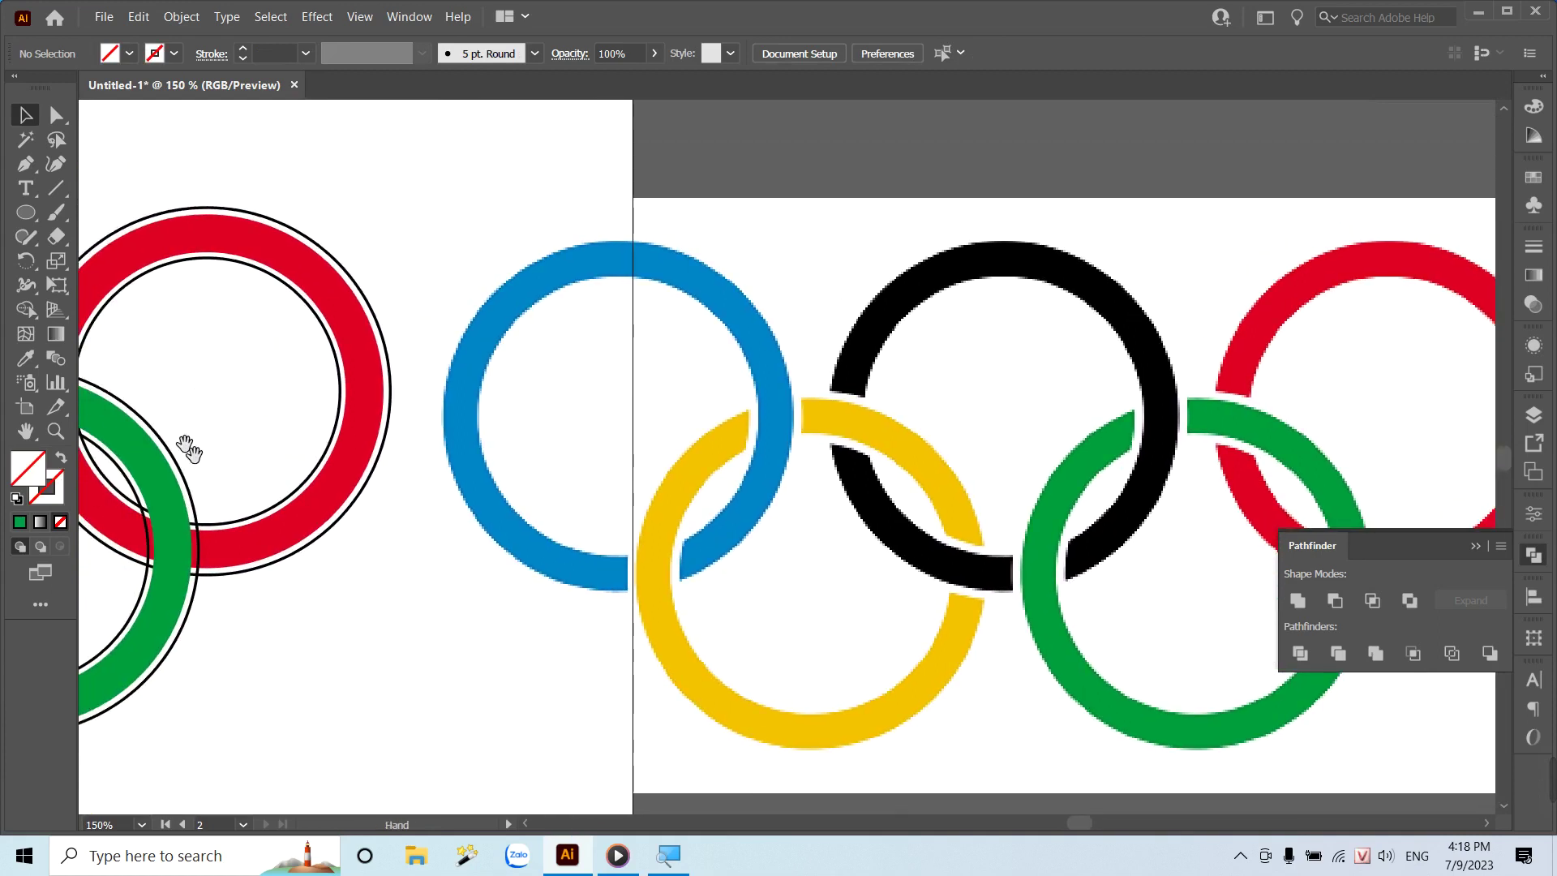
# Zoom in on the green-red overlap and inspect the green ring's cut pieces.
pyautogui.moveTo(191, 446); pyautogui.dragTo(506, 450)
pyautogui.moveTo(437, 410); pyautogui.dragTo(487, 382)
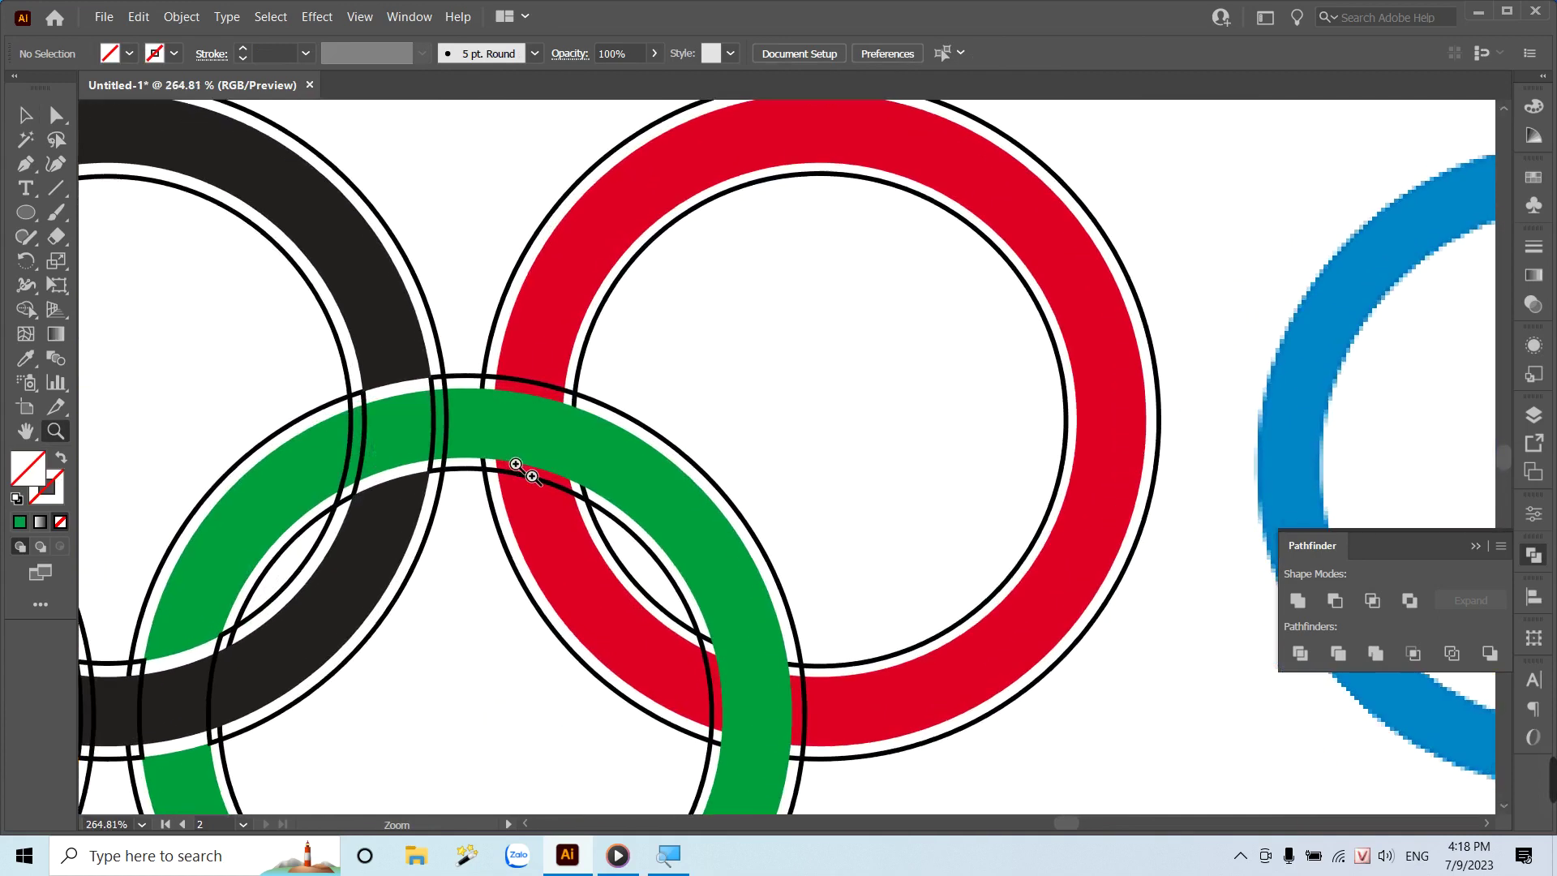
pyautogui.click(486, 382)
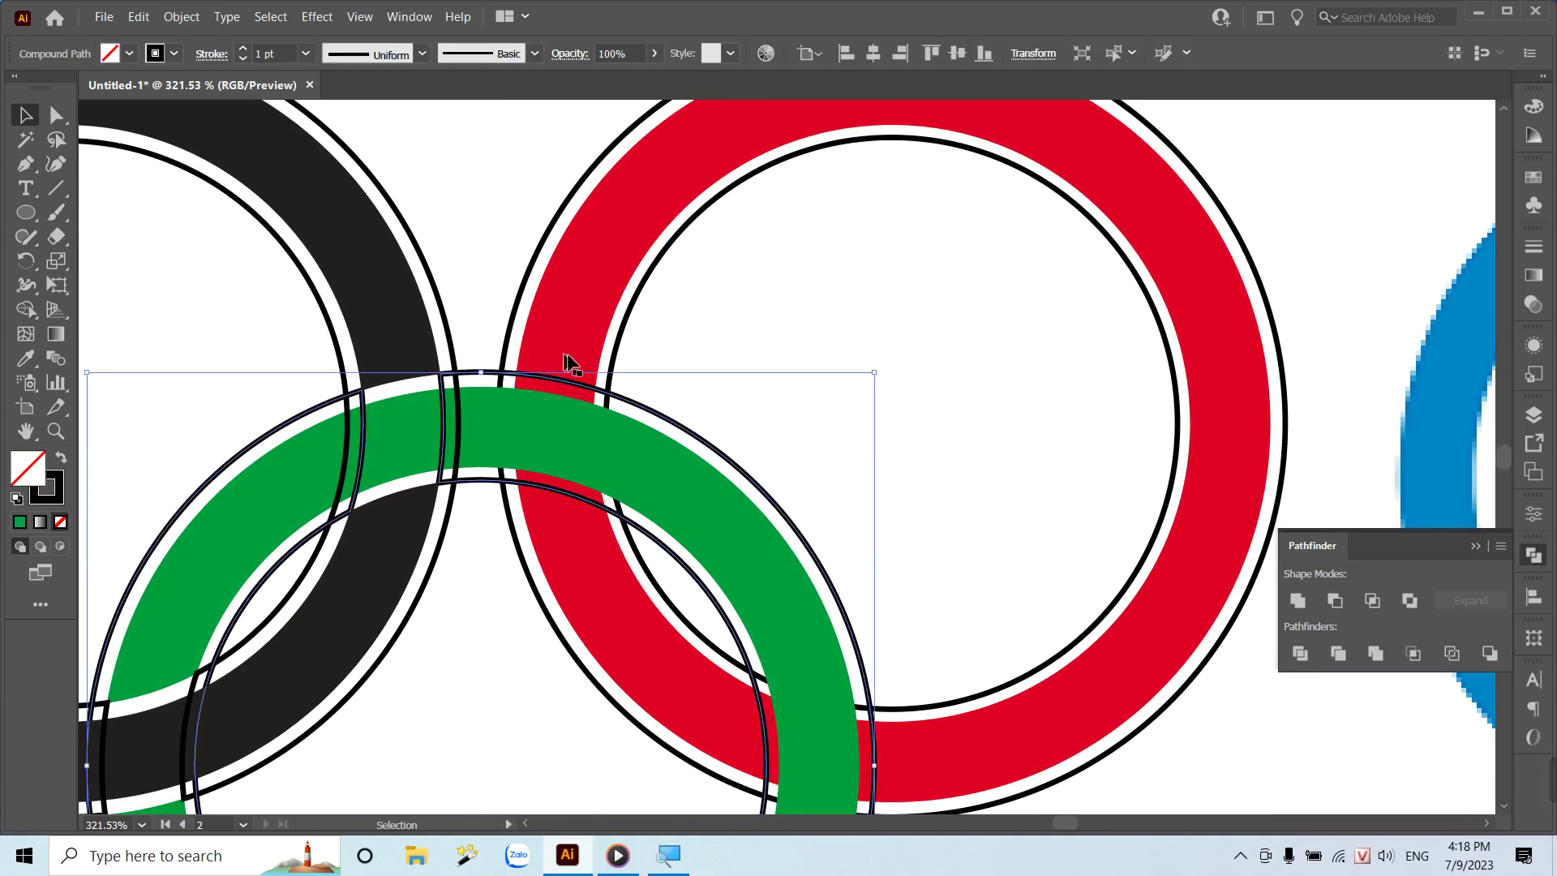
pyautogui.click(25, 309)
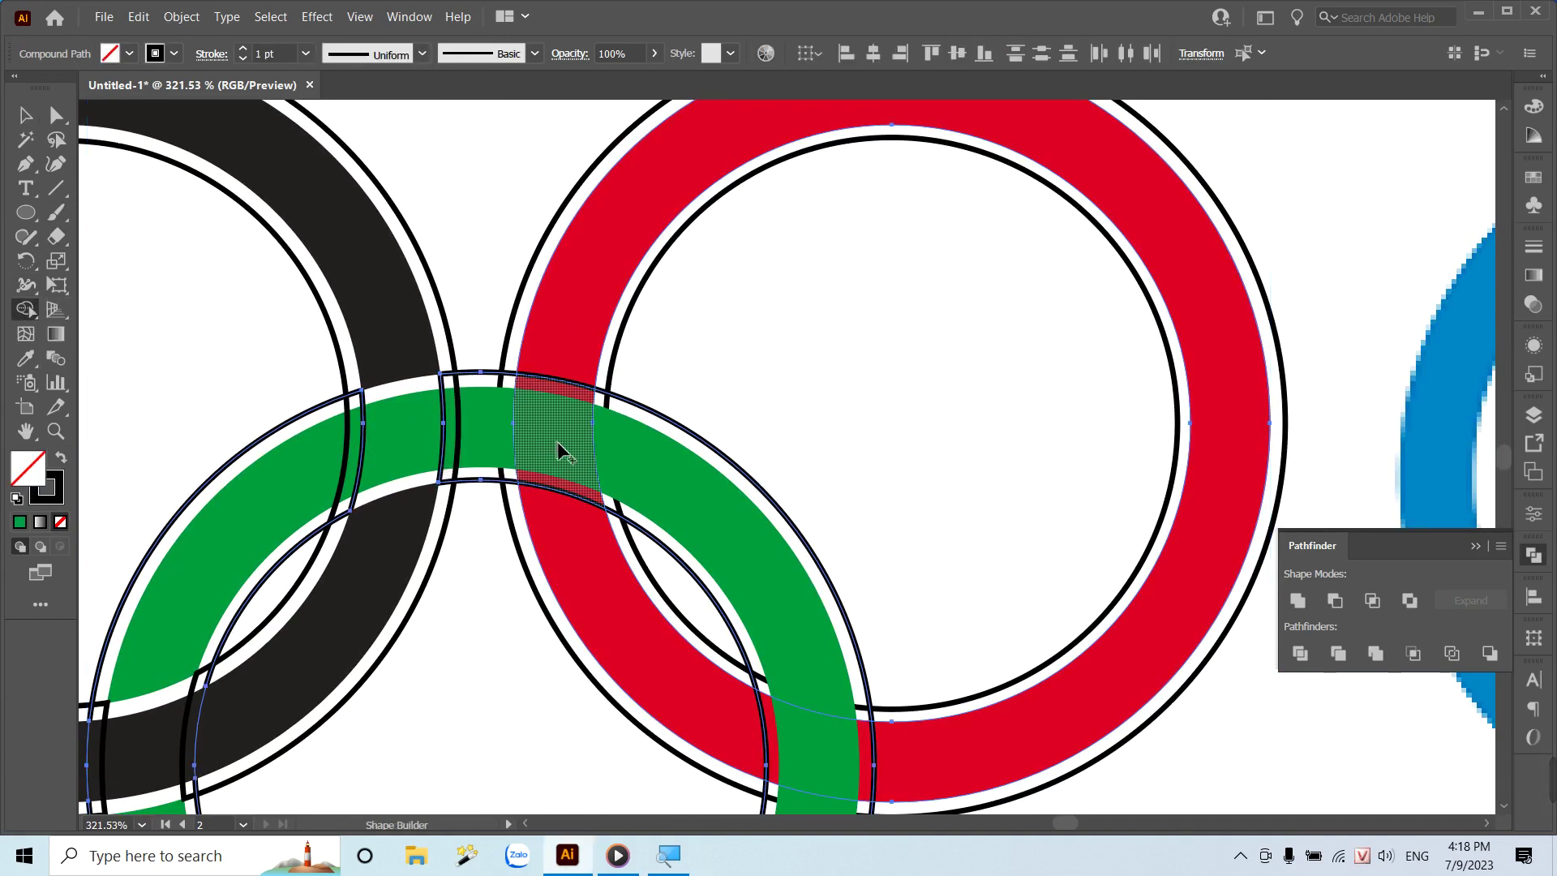
pyautogui.press('v')
pyautogui.keyDown('shift'); pyautogui.click(660, 435); pyautogui.keyUp('shift')
pyautogui.click(855, 392)
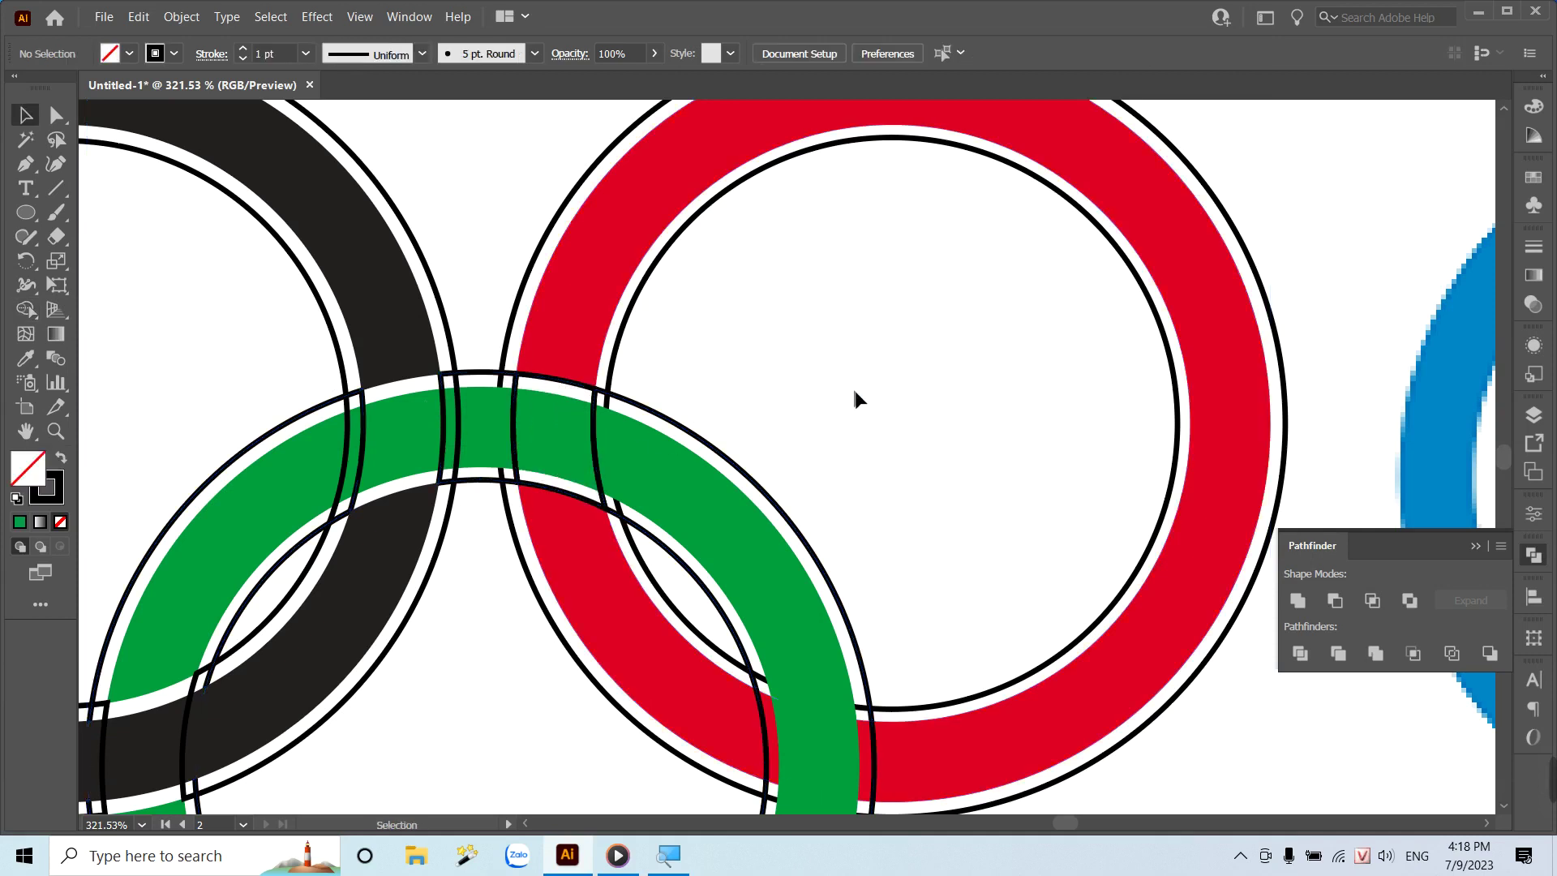
pyautogui.click(517, 388)
pyautogui.keyDown('shift'); pyautogui.click(519, 393); pyautogui.keyUp('shift')
# Combine the red ring's circles with Exclude and Shape Builder-merge the red overlap above green.
pyautogui.moveTo(869, 668); pyautogui.dragTo(659, 404)
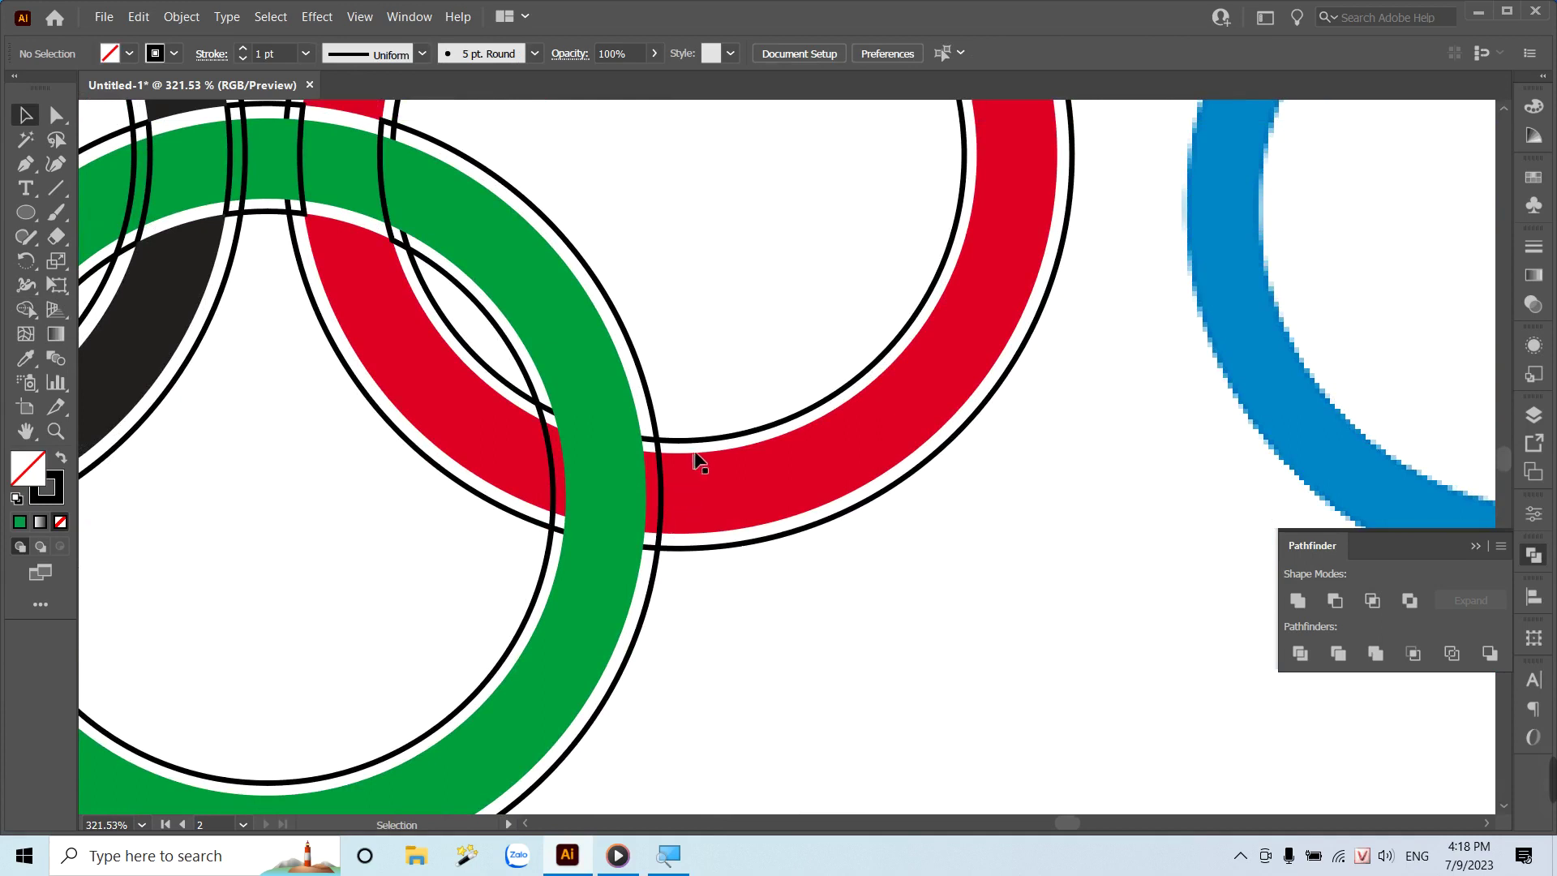
pyautogui.click(702, 444)
pyautogui.keyDown('shift'); pyautogui.click(737, 545); pyautogui.keyUp('shift')
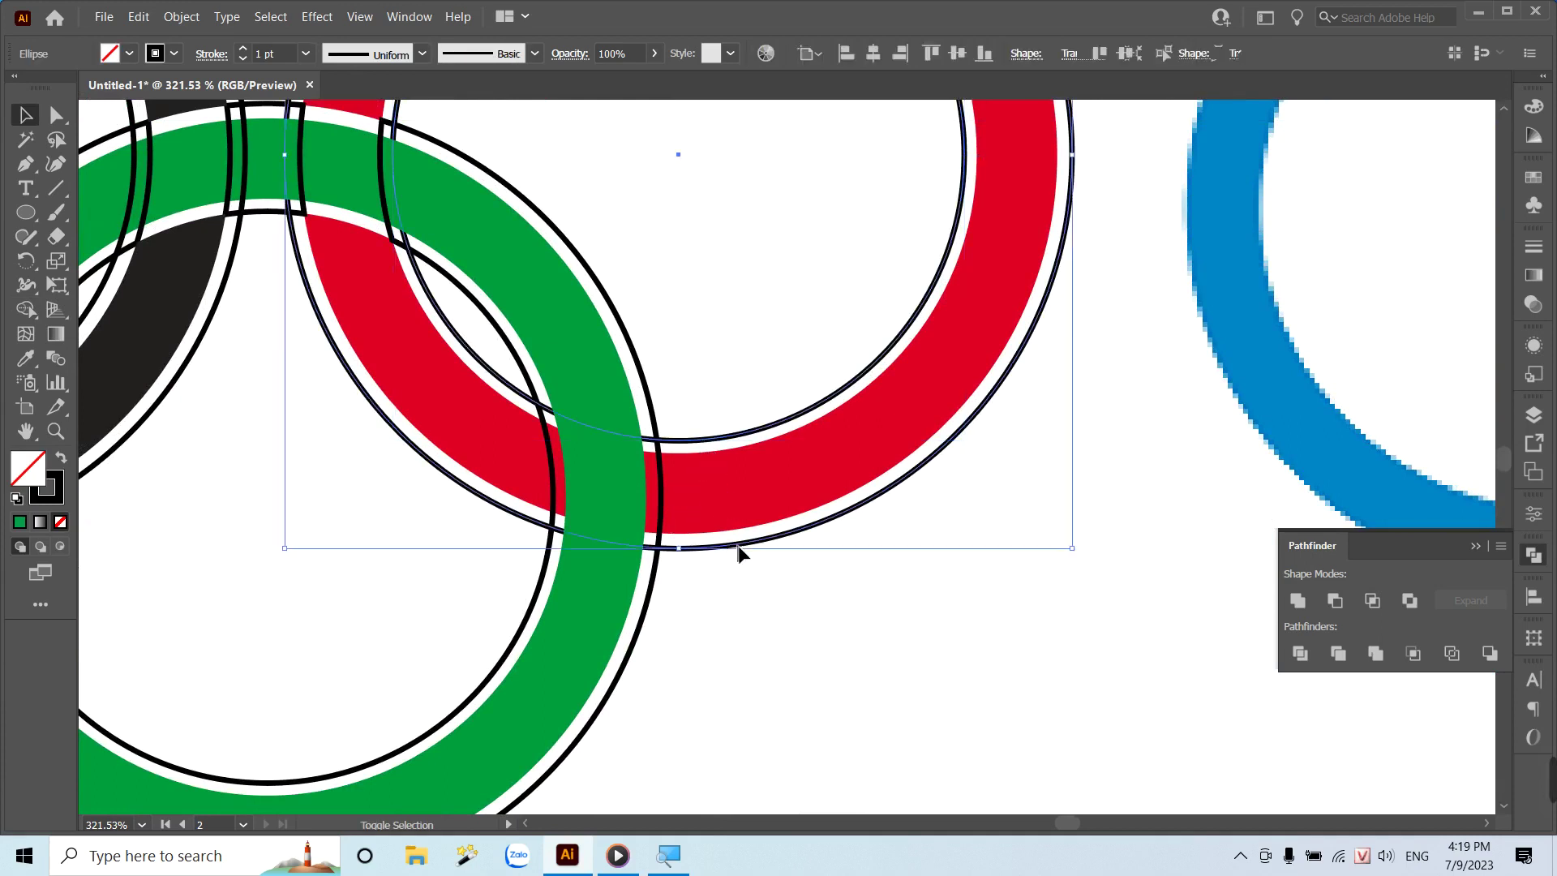
pyautogui.click(1408, 601)
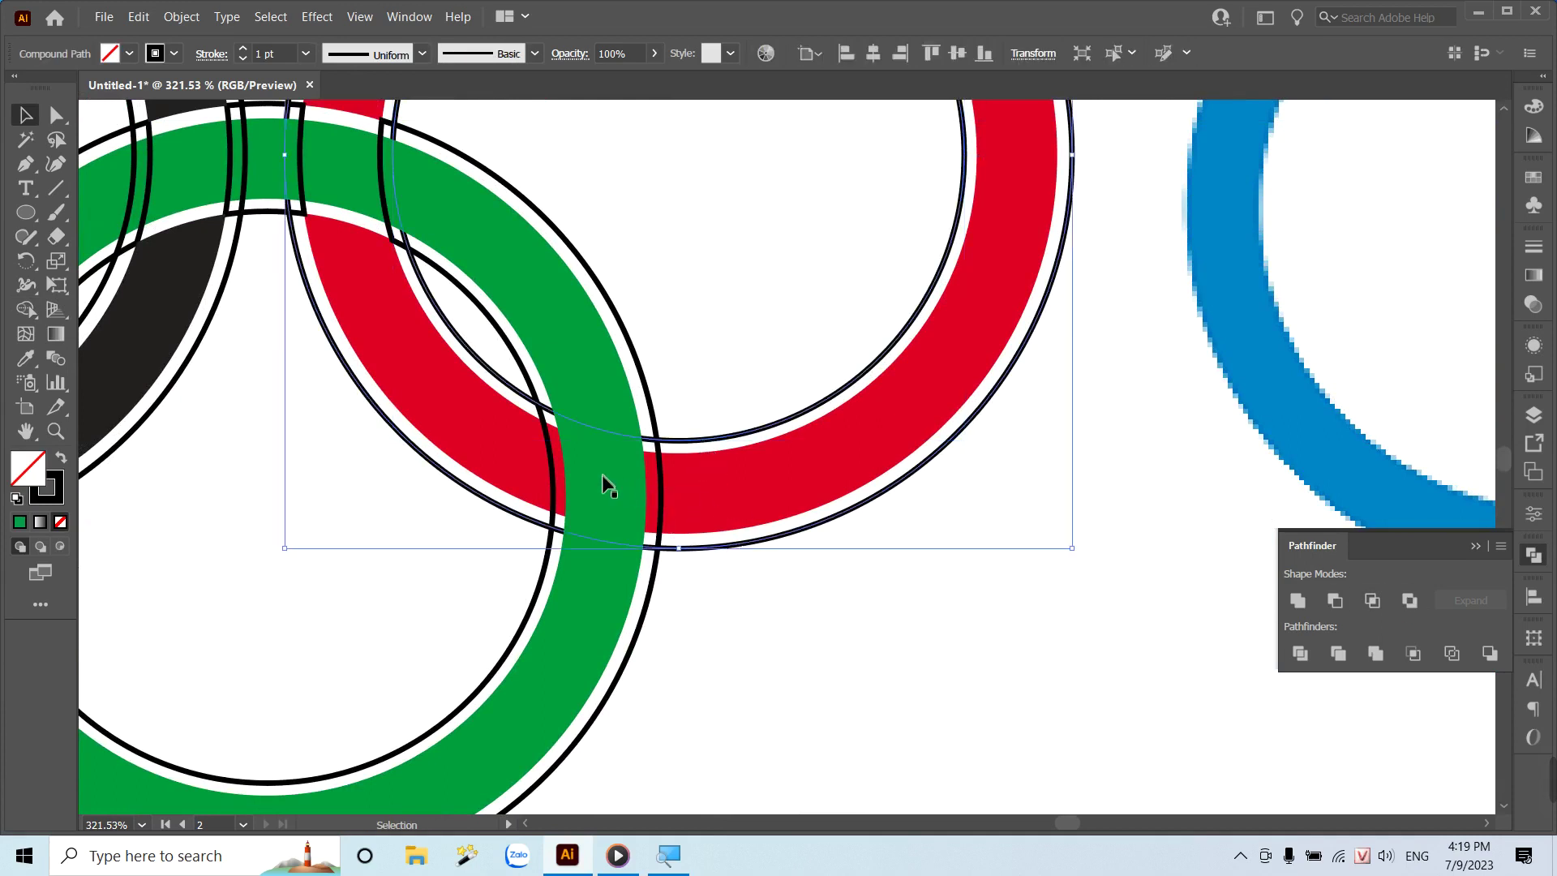
pyautogui.keyDown('shift'); pyautogui.click(577, 620); pyautogui.keyUp('shift')
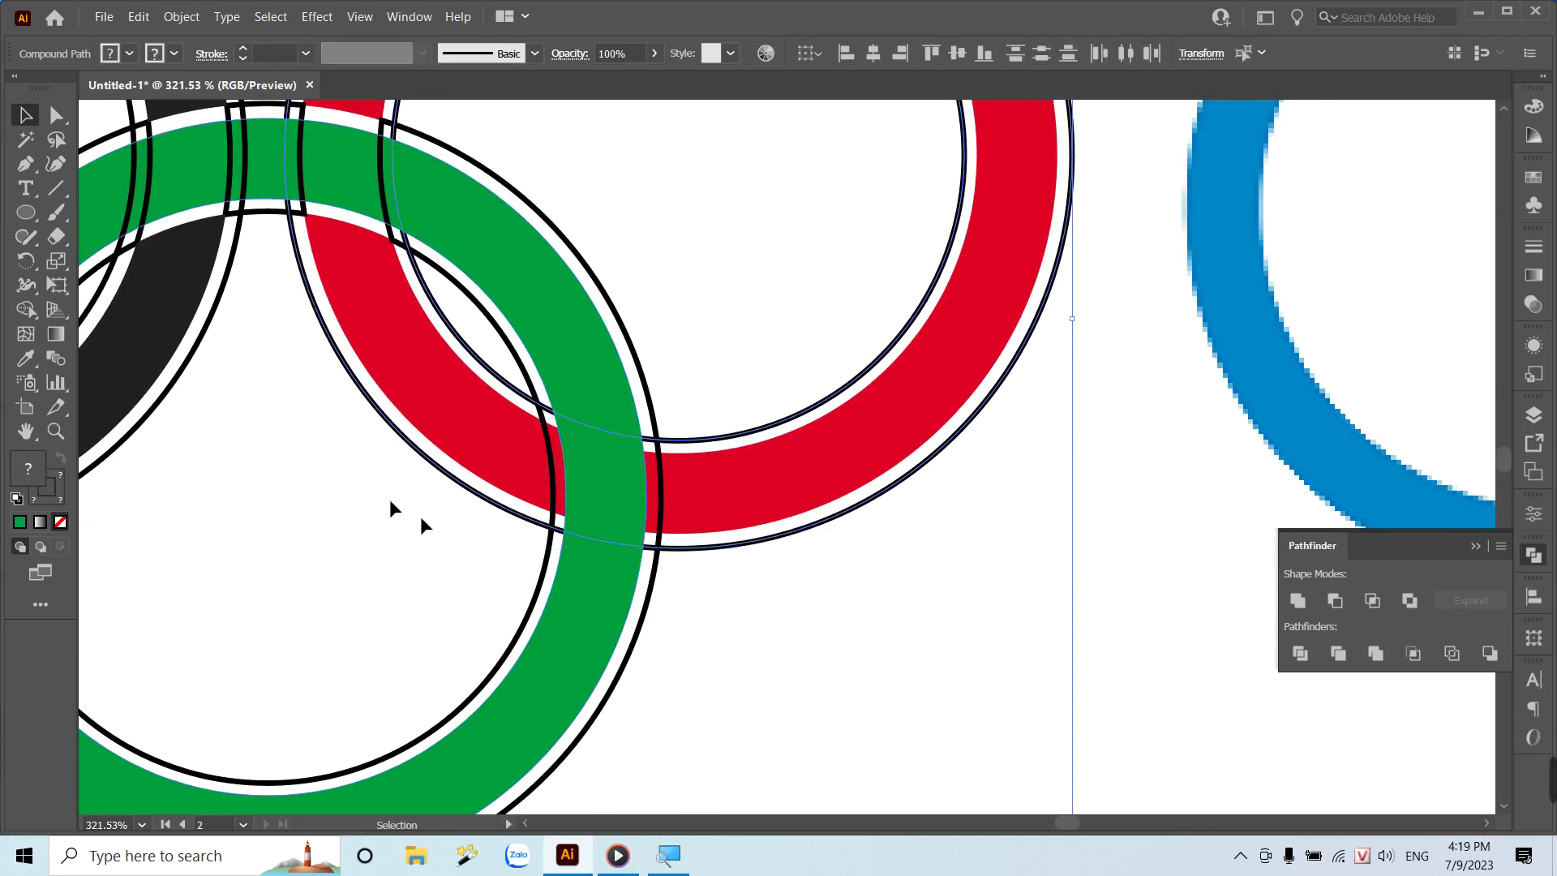
pyautogui.moveTo(31, 313); pyautogui.dragTo(103, 313)
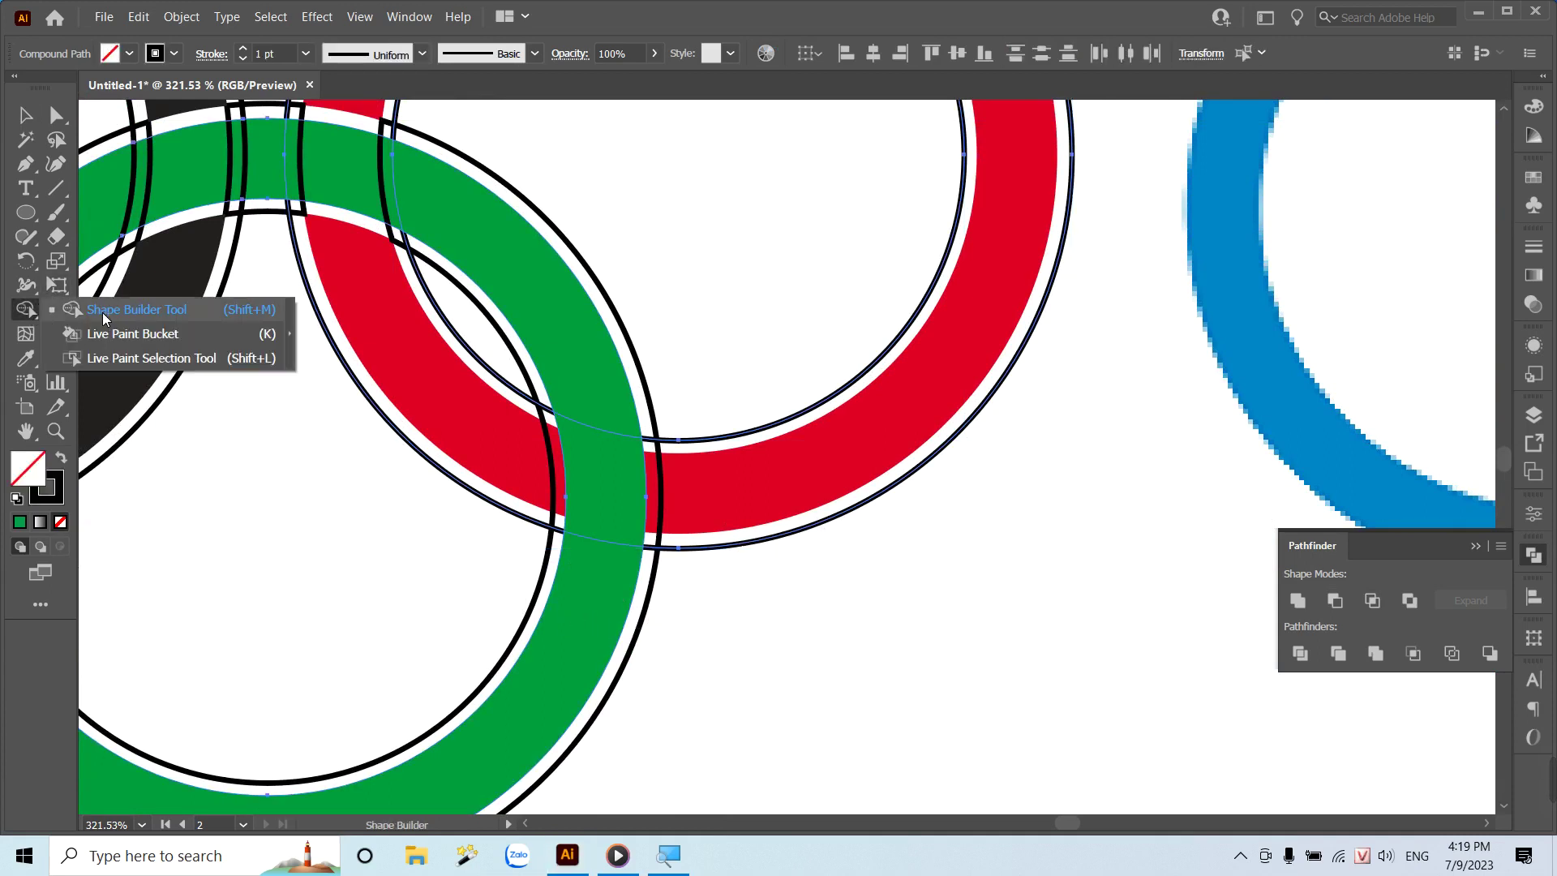
pyautogui.press('v')
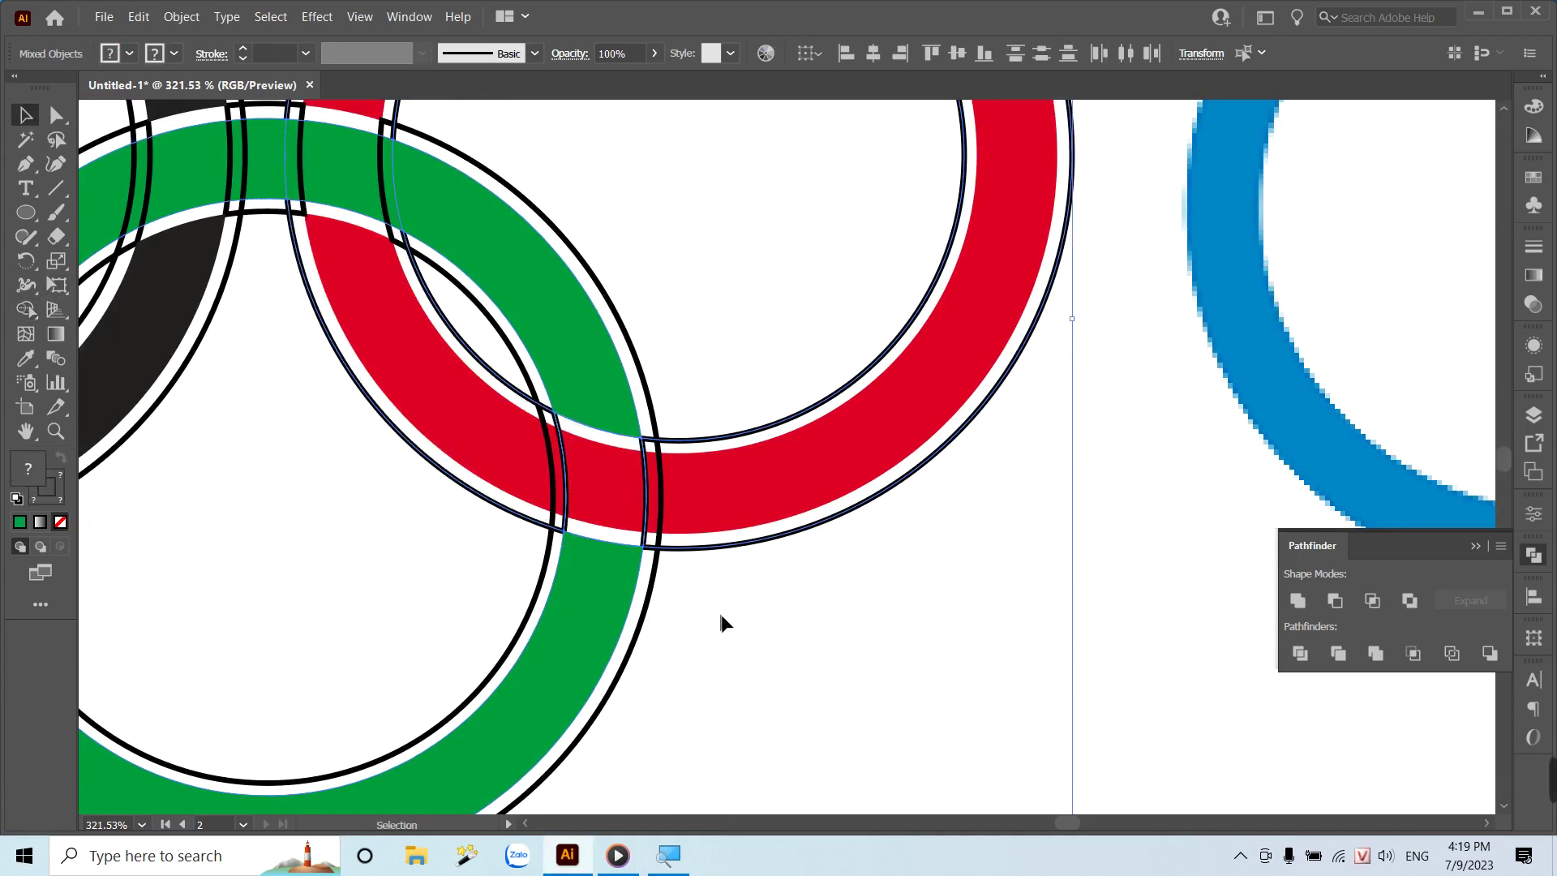
pyautogui.click(719, 620)
pyautogui.scroll(-3, 698, 546)
# Delete the black outline circles from the yellow, black, red and green rings.
pyautogui.scroll(-2, 699, 545)
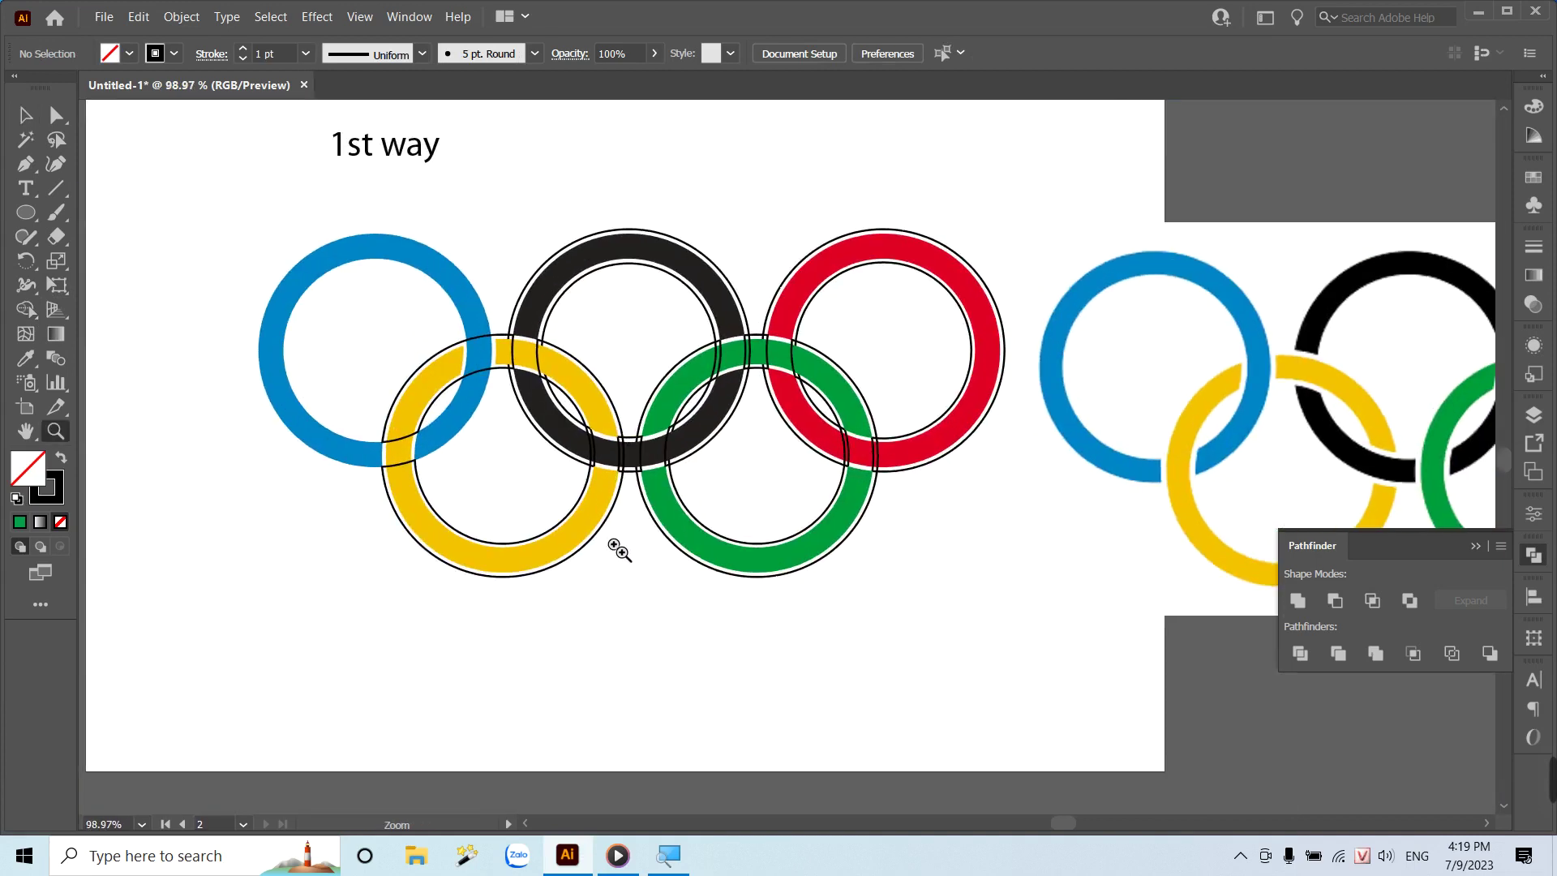
pyautogui.scroll(2, 527, 490)
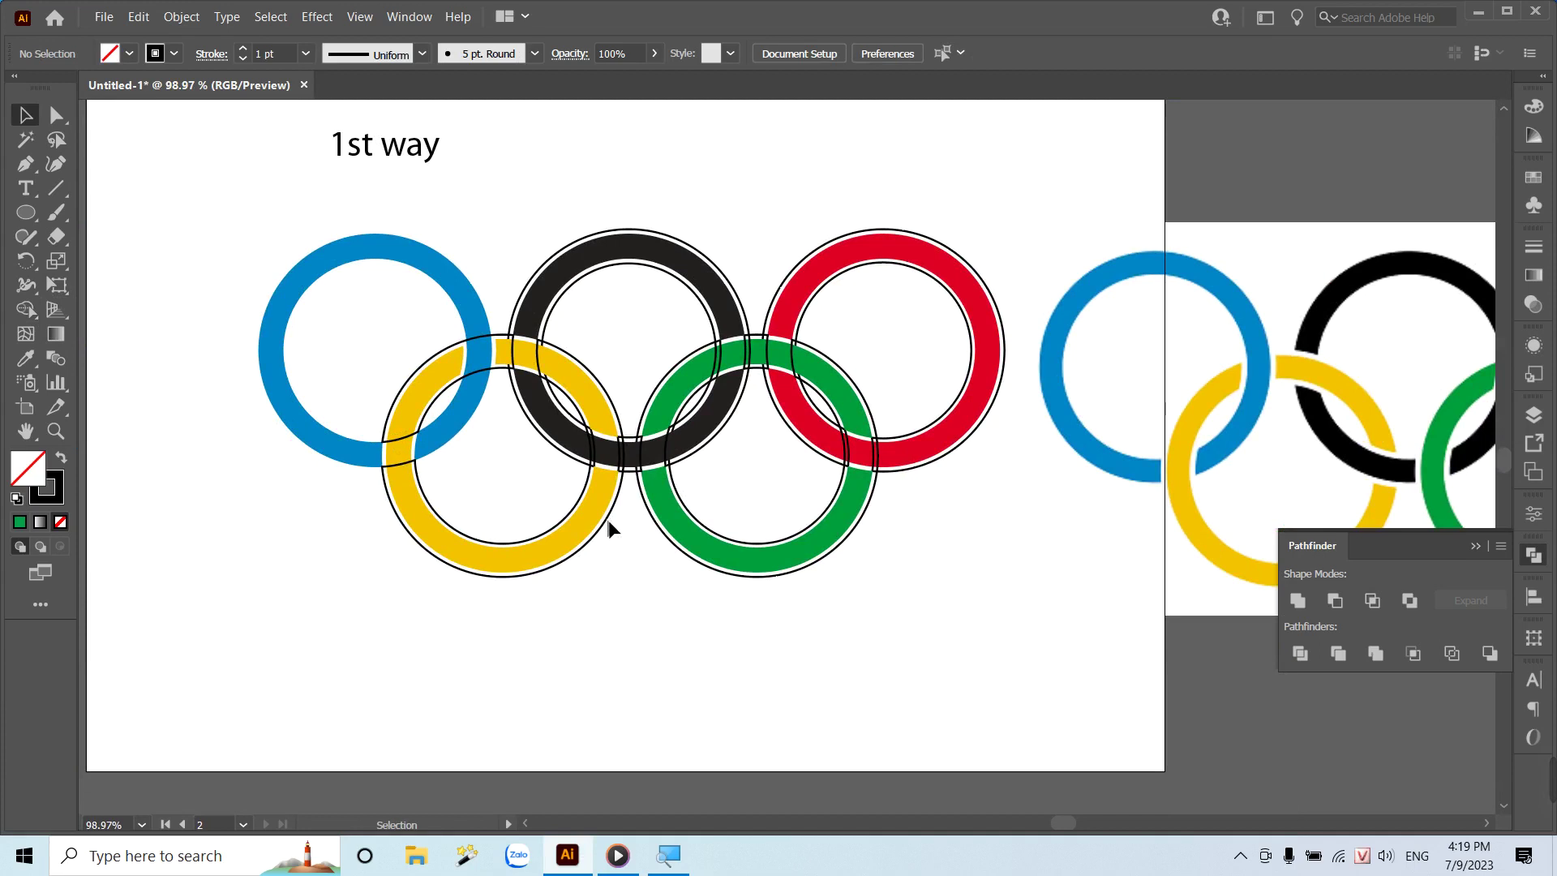
pyautogui.click(612, 526)
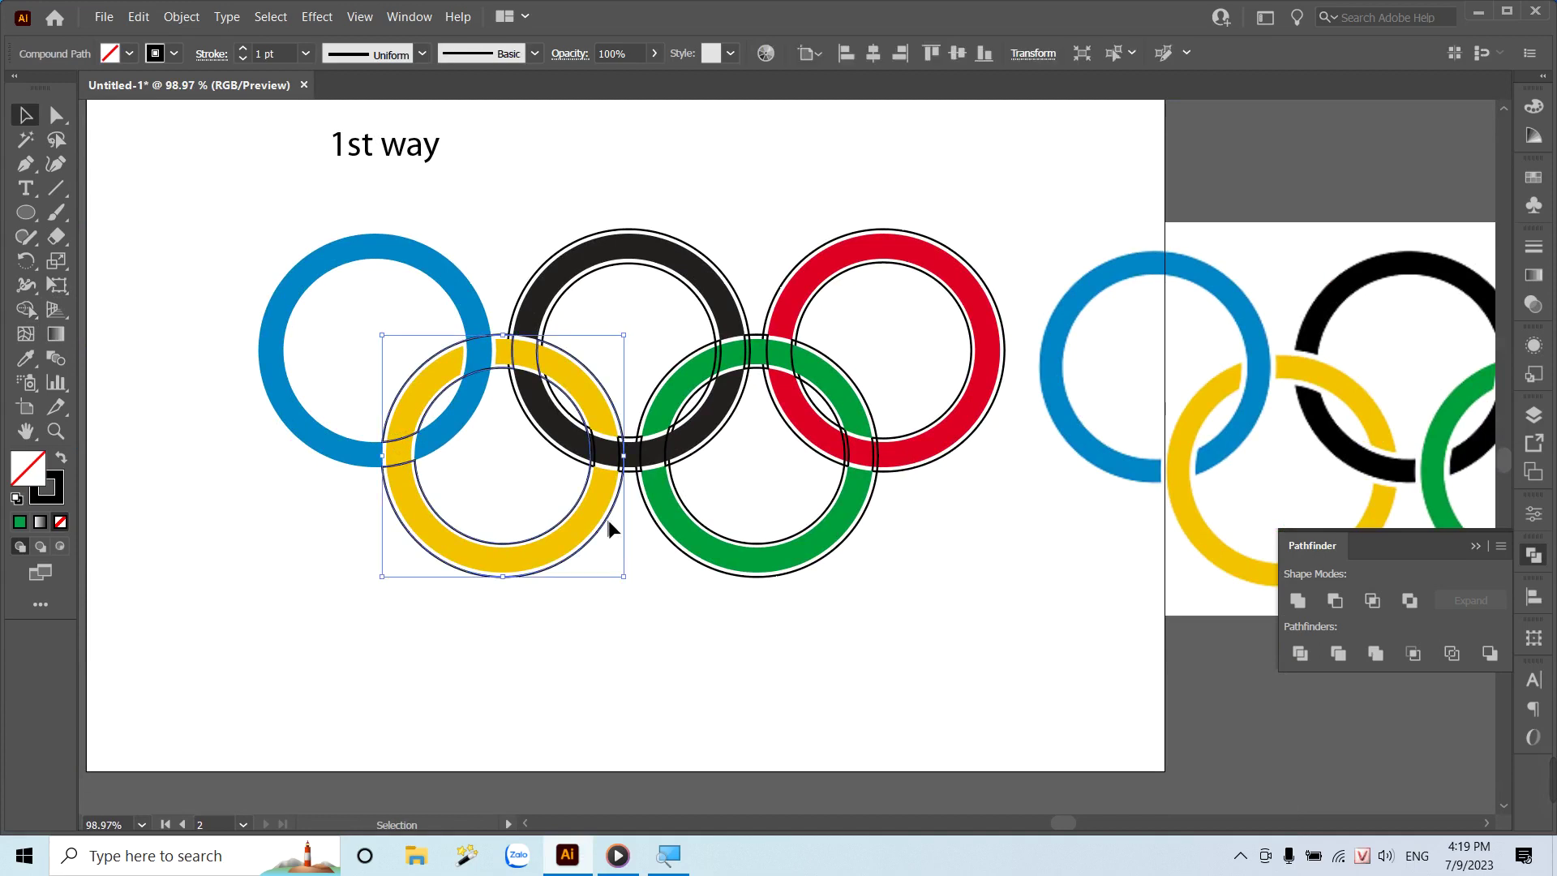
pyautogui.click(536, 288)
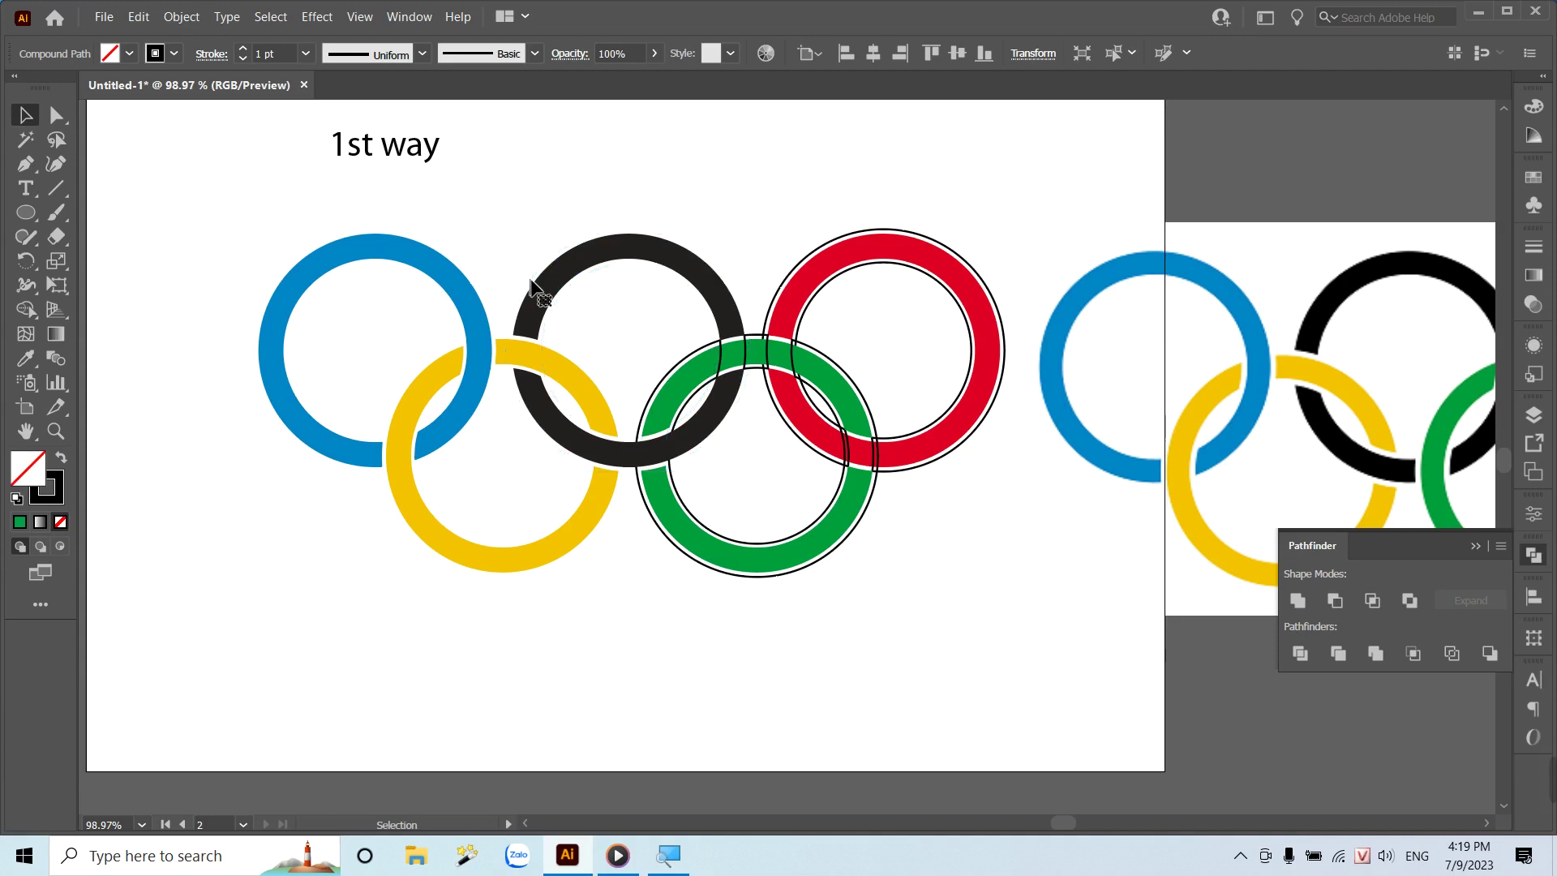
pyautogui.click(769, 325)
pyautogui.click(819, 445)
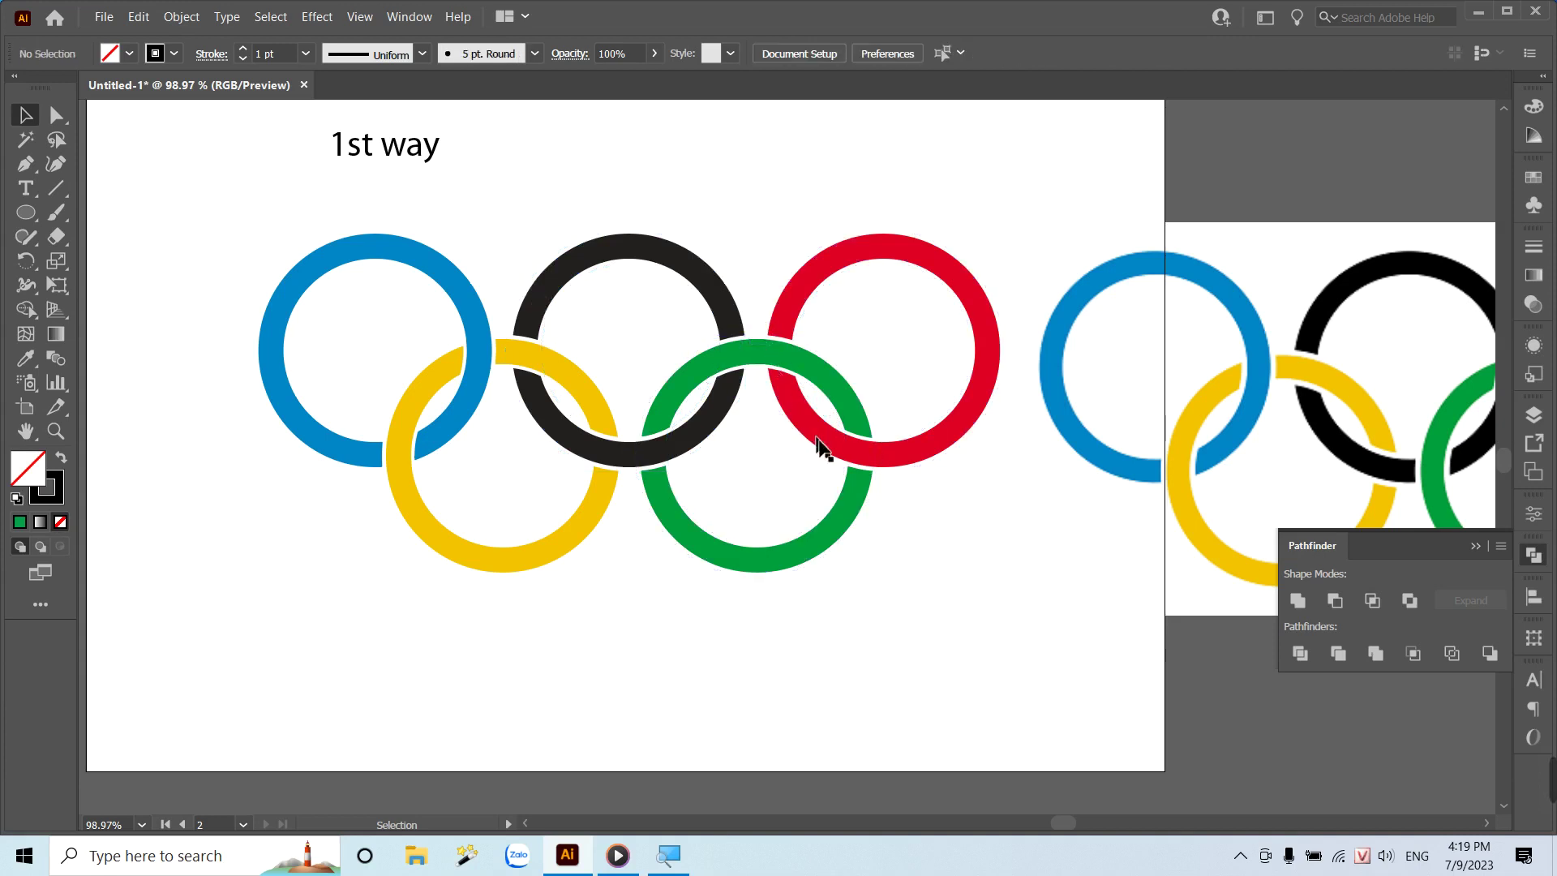
# Hide panels, compare outline and preview modes, and delete the stray green overlap piece.
pyautogui.press('Tab')
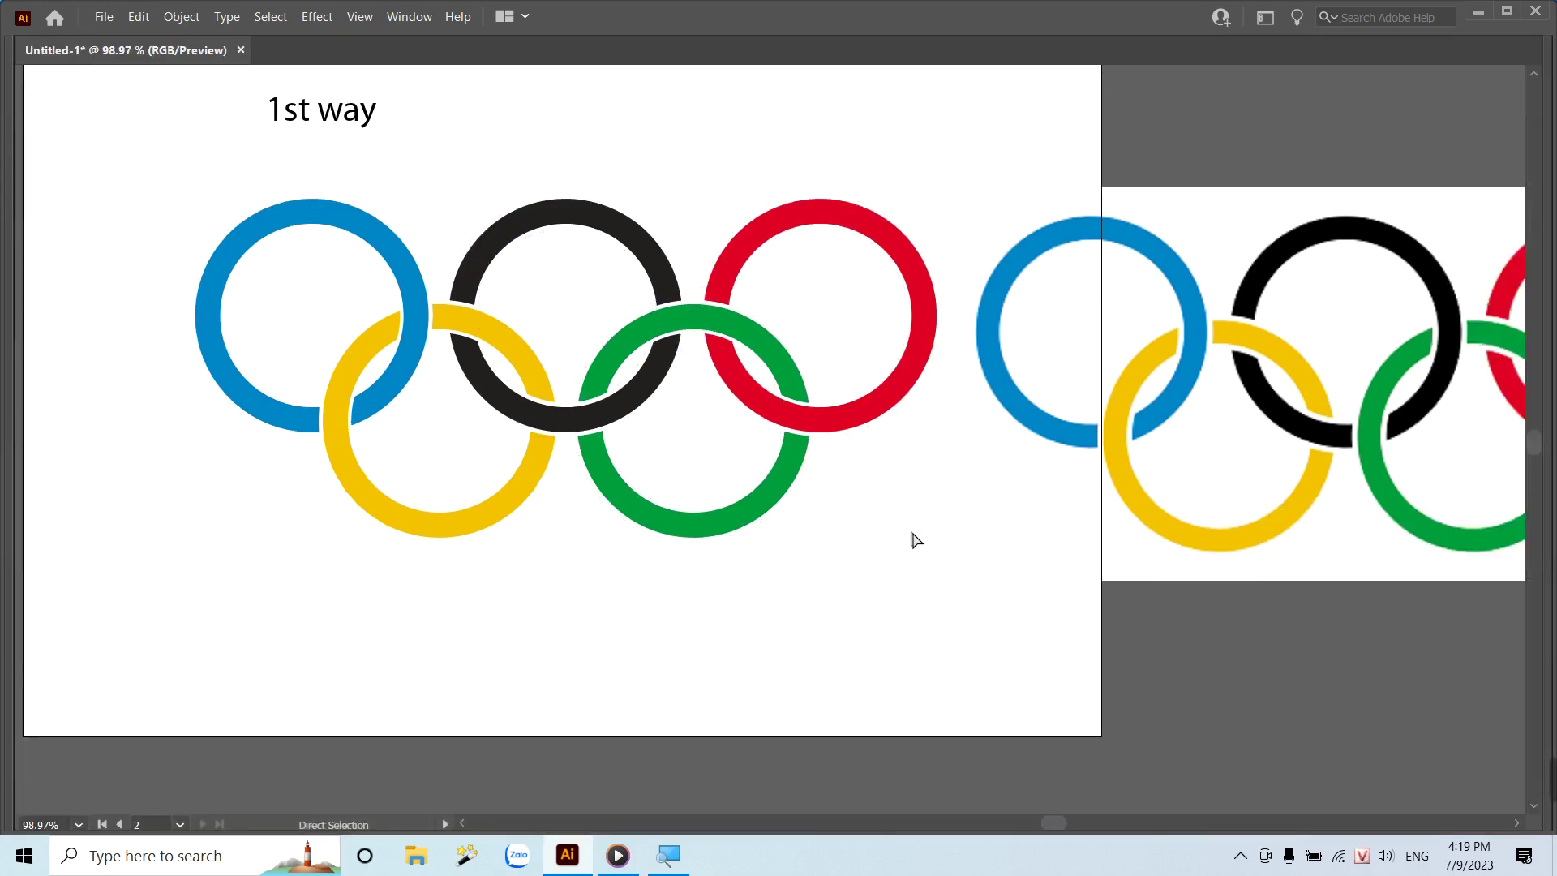
pyautogui.hotkey('ctrl', 'y')
pyautogui.hotkey('ctrl', 'y')
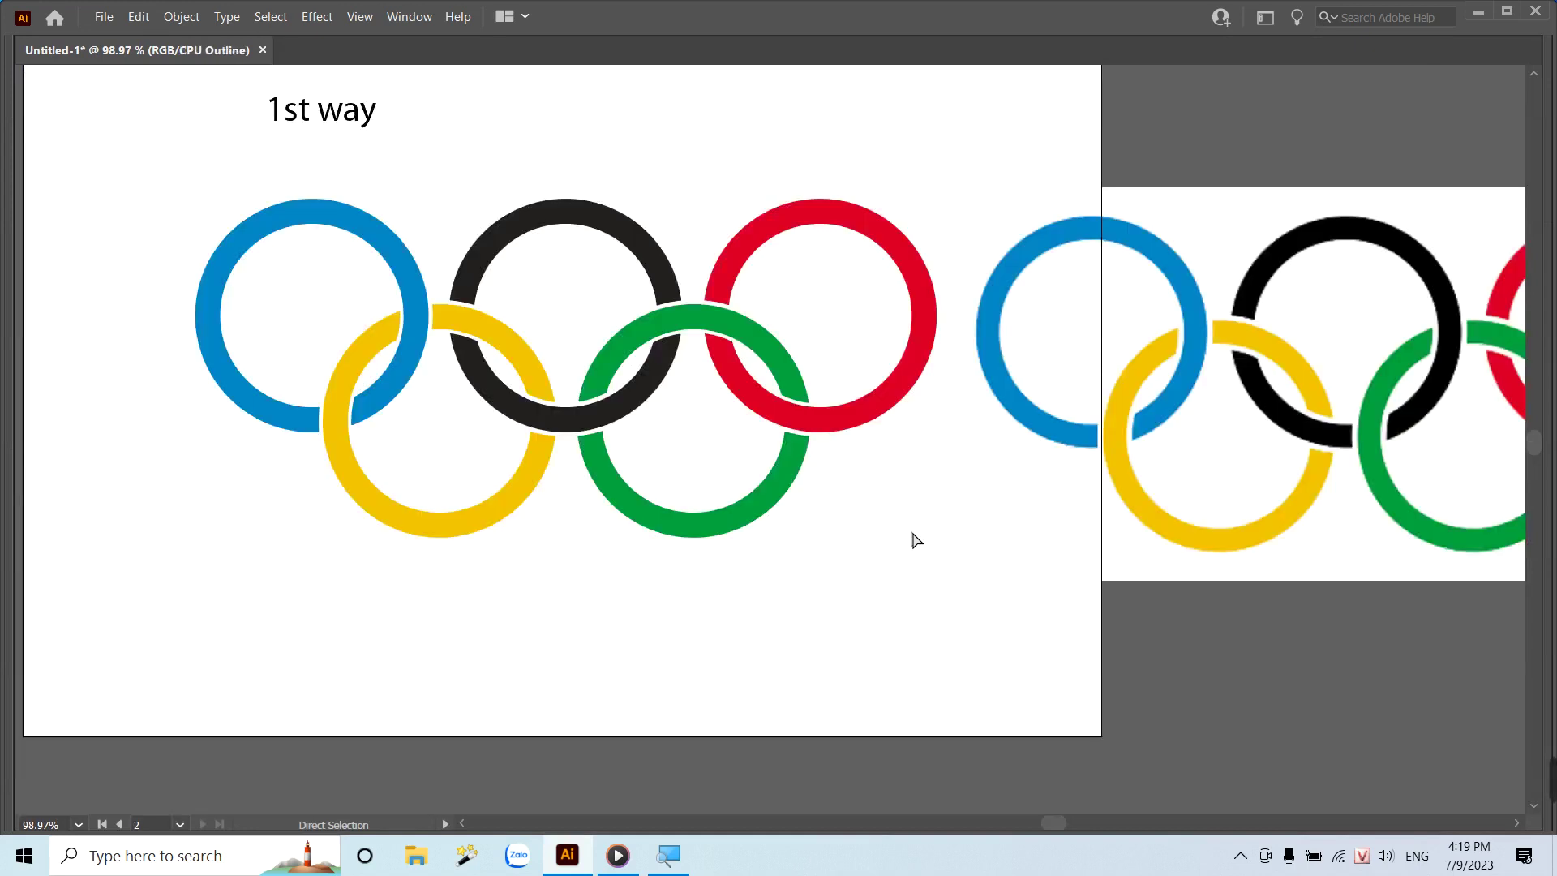
pyautogui.hotkey('ctrl', 'y')
pyautogui.hotkey('ctrl', 'y')
pyautogui.hotkey('ctrl', 'y')
pyautogui.hotkey('ctrl', 'y')
pyautogui.press('v')
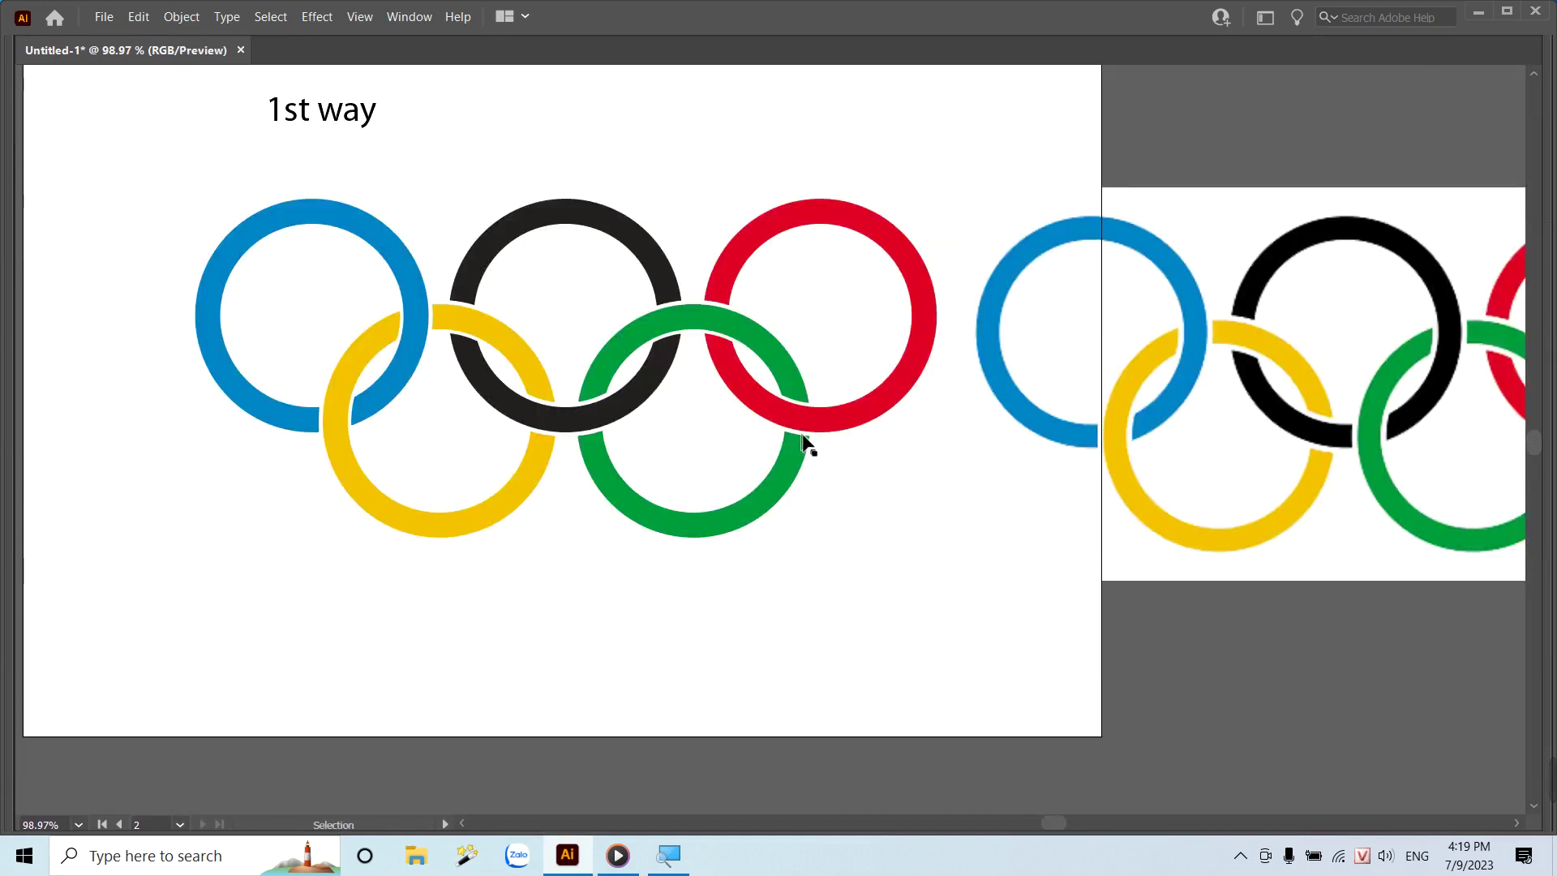
pyautogui.press('Delete')
pyautogui.press('a')
pyautogui.hotkey('ctrl', 'y')
pyautogui.hotkey('ctrl', 'y')
pyautogui.hotkey('ctrl', 'y')
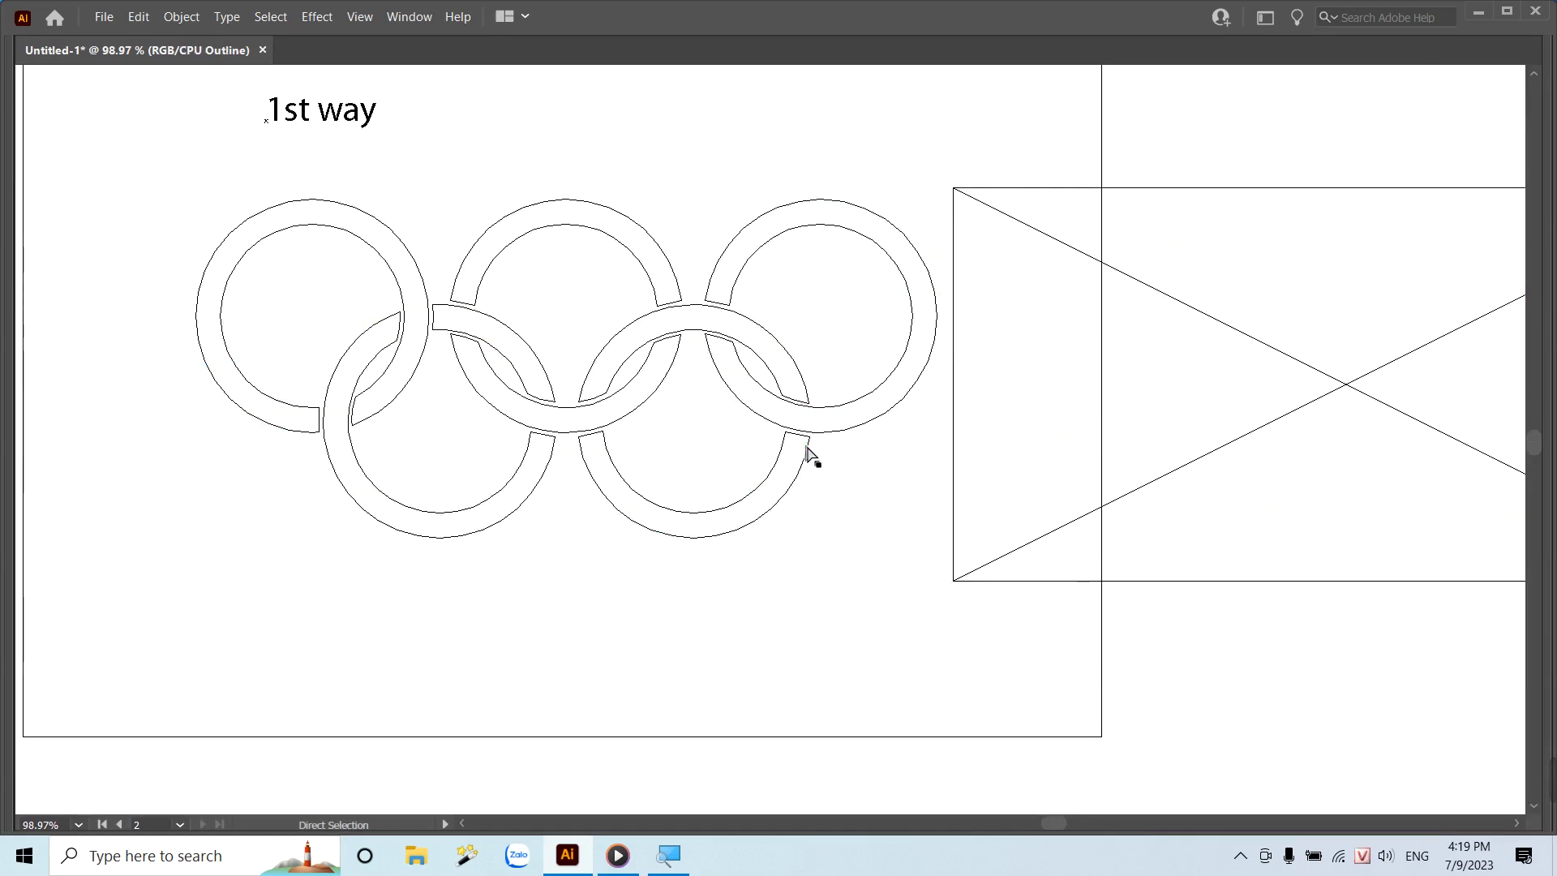
pyautogui.hotkey('ctrl', 'y')
pyautogui.hotkey('ctrl', 'y')
# Place the laughing emoji inside the 1st way blue ring, scaled to about half size.
pyautogui.press('v')
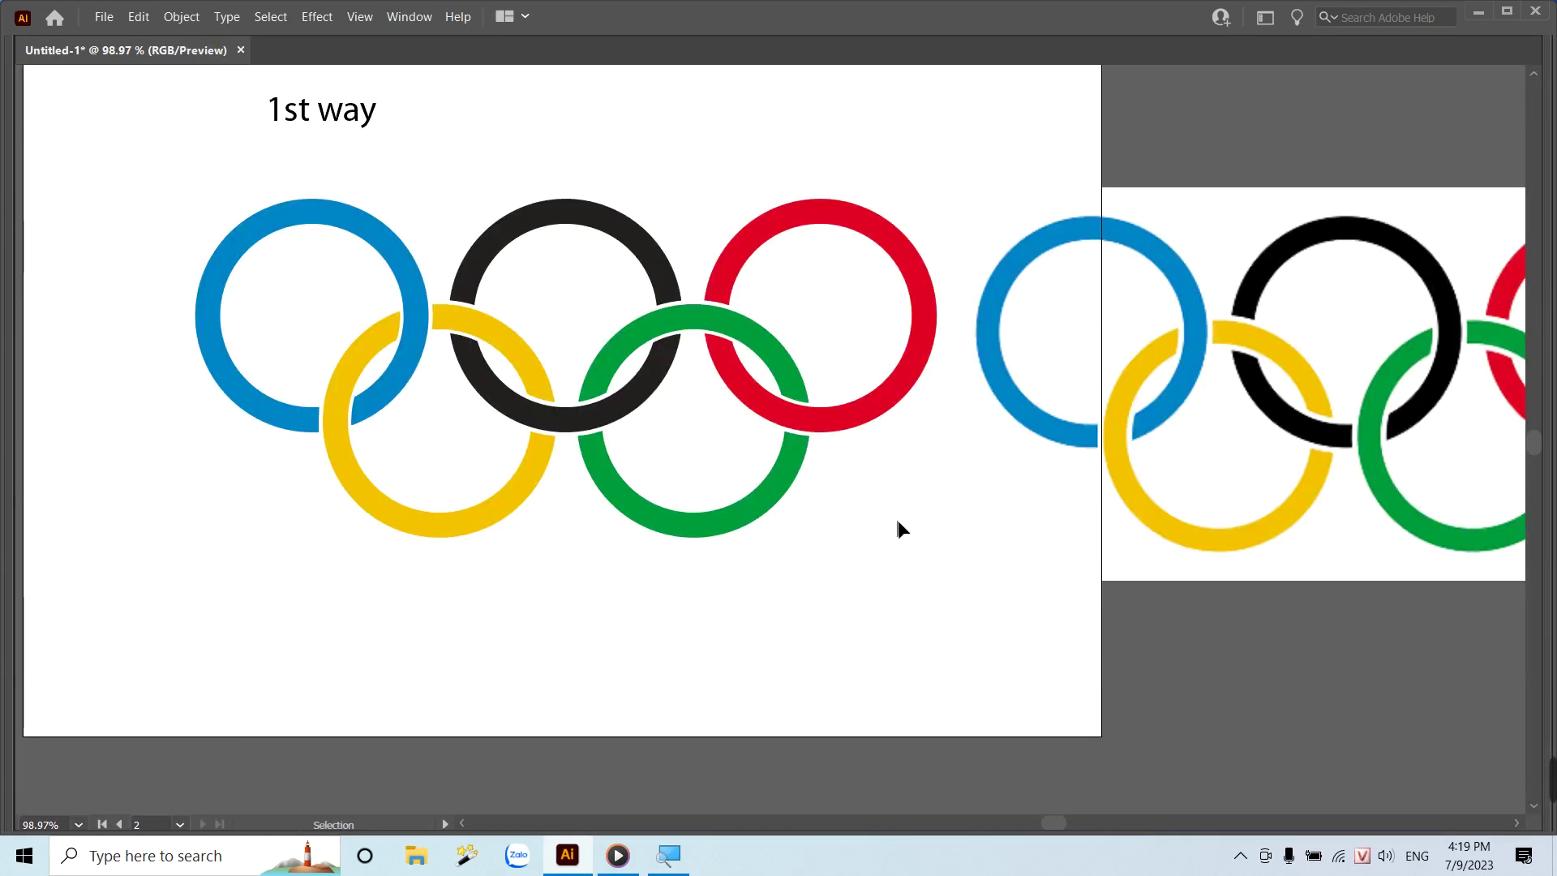
pyautogui.hotkey('ctrl', '-')
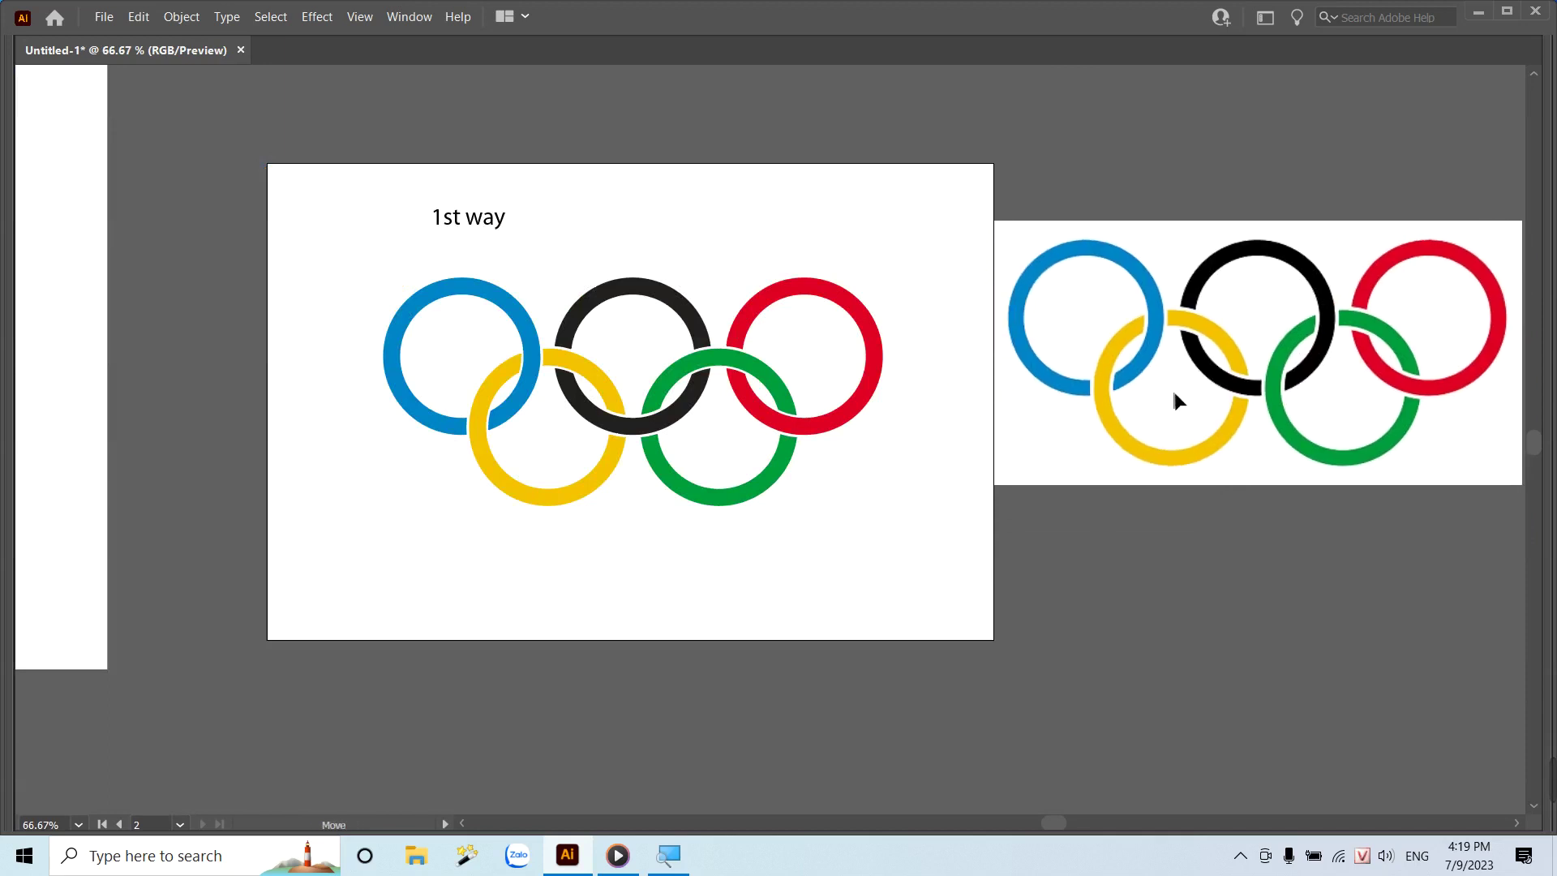
pyautogui.moveTo(1178, 400); pyautogui.dragTo(1180, 431)
pyautogui.moveTo(397, 531)
pyautogui.mouseDown()
pyautogui.moveTo(1241, 531)
pyautogui.moveTo(1105, 525)
pyautogui.mouseUp()
pyautogui.moveTo(65, 463); pyautogui.dragTo(1241, 378)
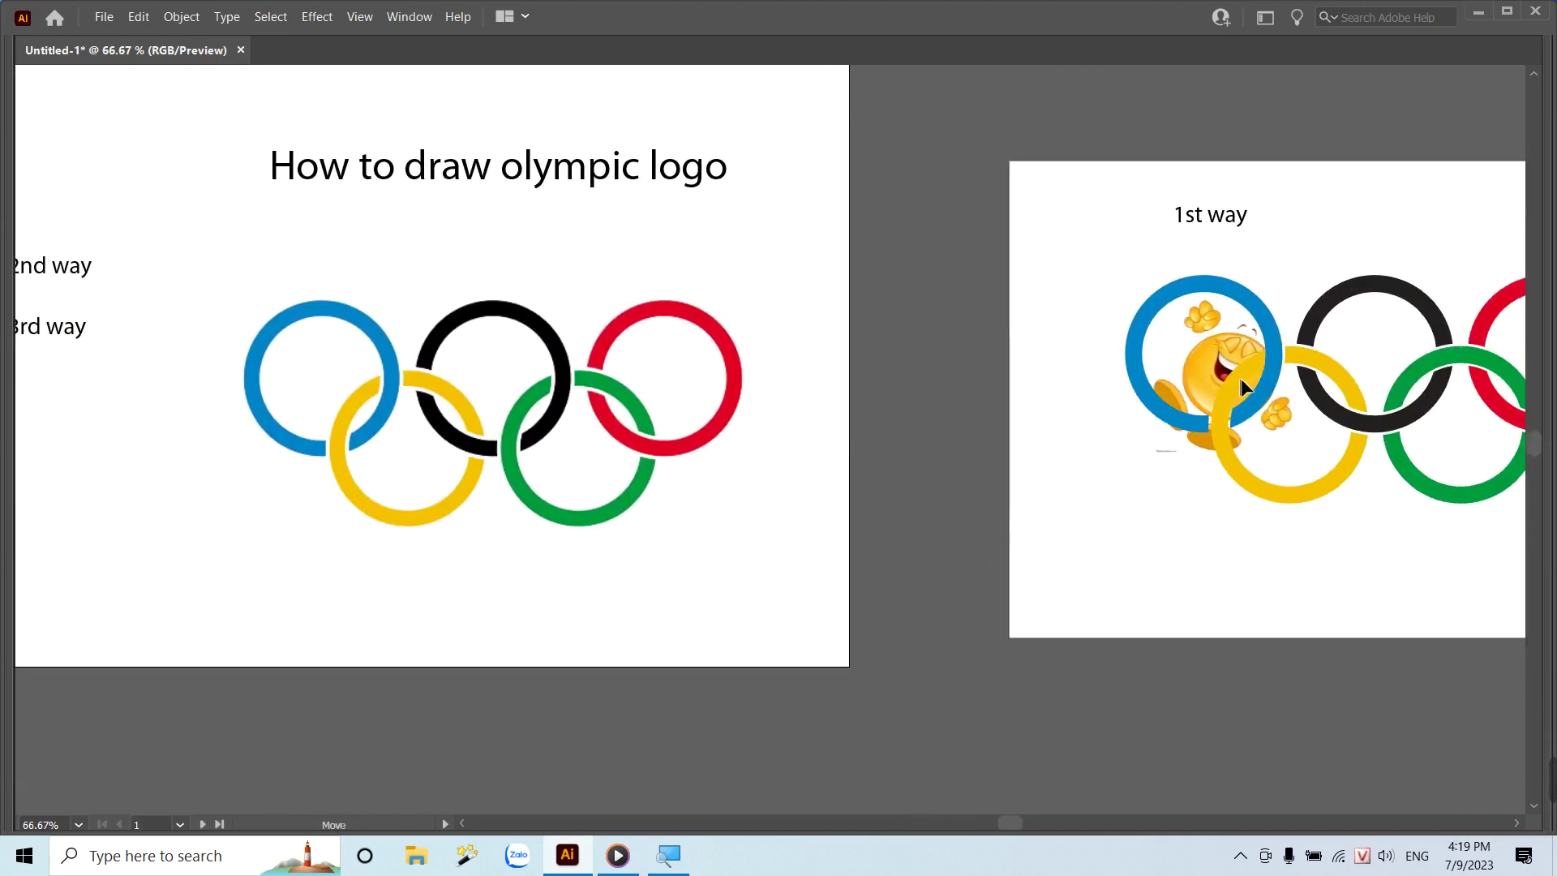
pyautogui.moveTo(1373, 483); pyautogui.dragTo(820, 441)
pyautogui.moveTo(799, 345)
pyautogui.mouseDown()
pyautogui.moveTo(973, 426)
pyautogui.moveTo(738, 452)
pyautogui.mouseUp()
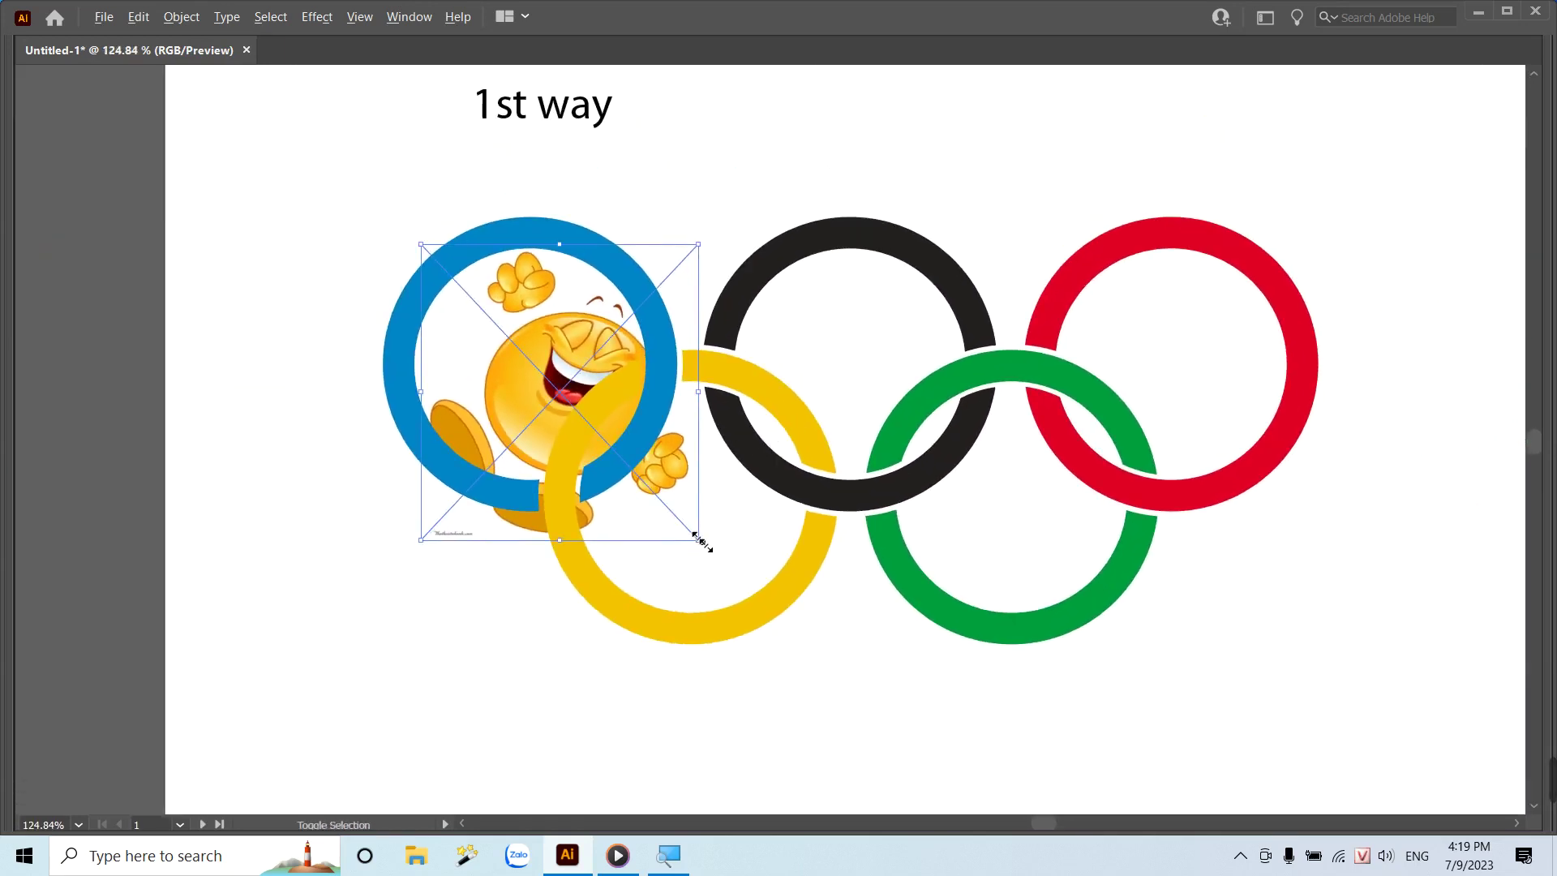
pyautogui.moveTo(702, 542); pyautogui.dragTo(643, 496)
pyautogui.moveTo(558, 379); pyautogui.dragTo(503, 346)
pyautogui.click(278, 362)
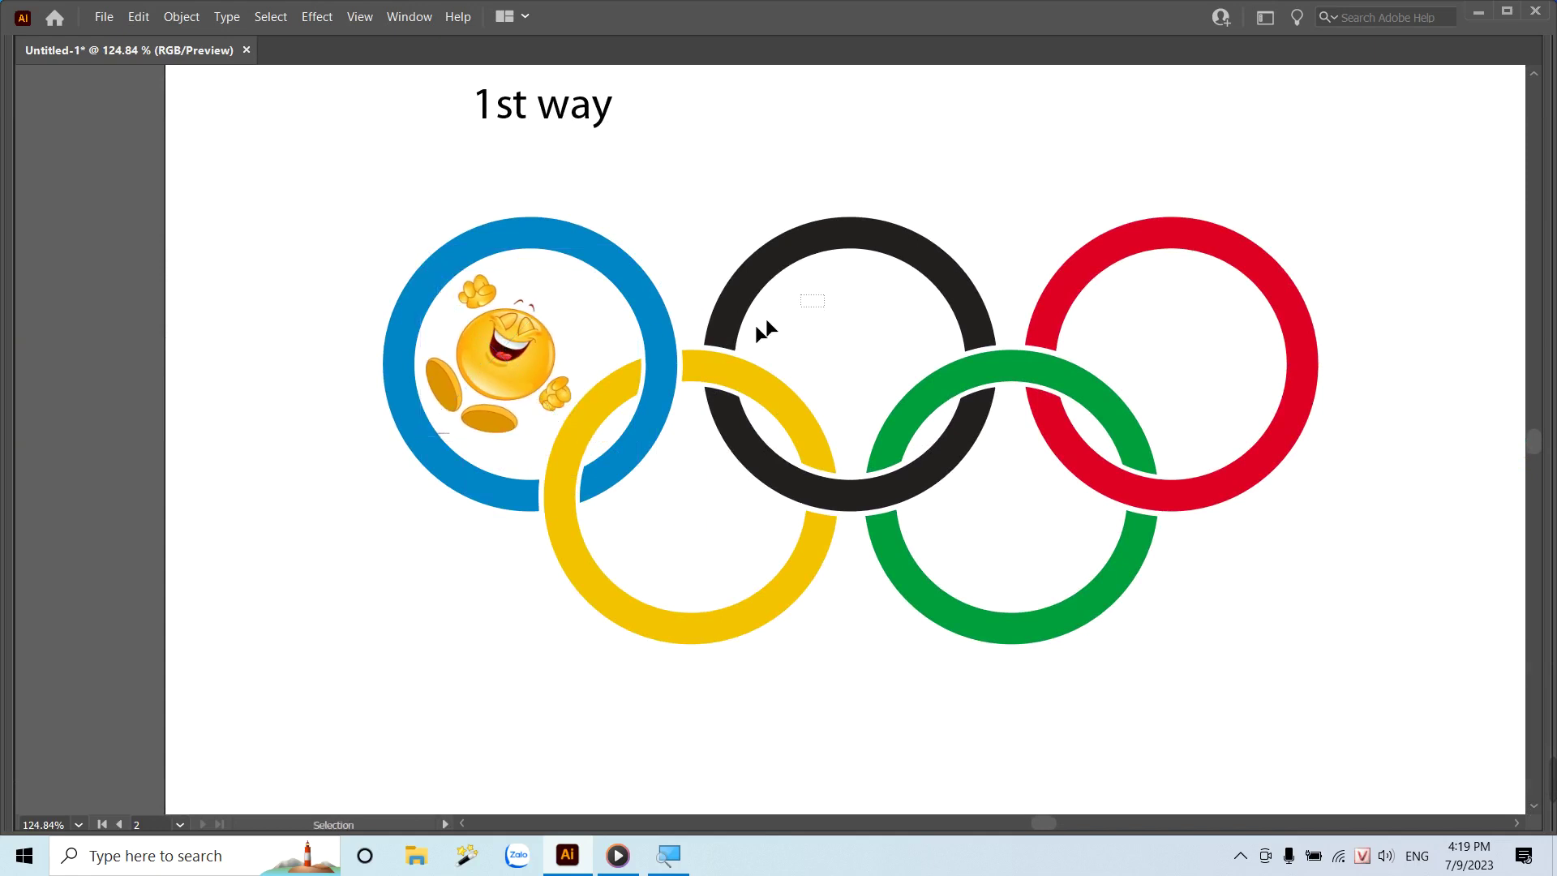
pyautogui.click(722, 330)
pyautogui.press('z')
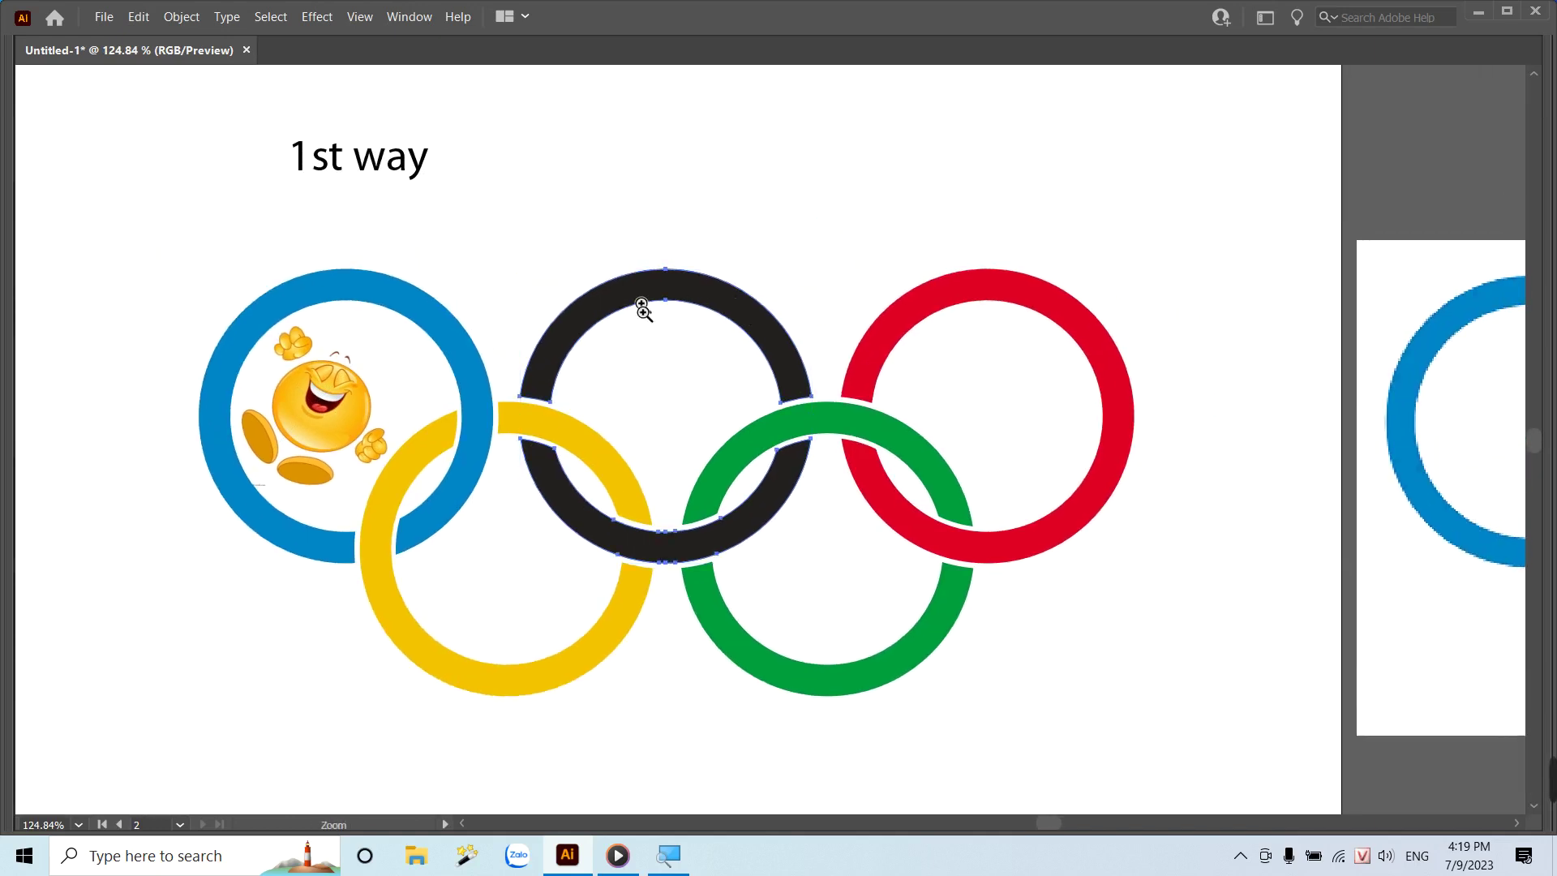
pyautogui.moveTo(642, 308)
pyautogui.mouseDown()
pyautogui.moveTo(623, 377)
pyautogui.moveTo(583, 376)
pyautogui.moveTo(617, 413)
pyautogui.moveTo(771, 459)
pyautogui.moveTo(563, 451)
pyautogui.moveTo(754, 487)
pyautogui.mouseUp()
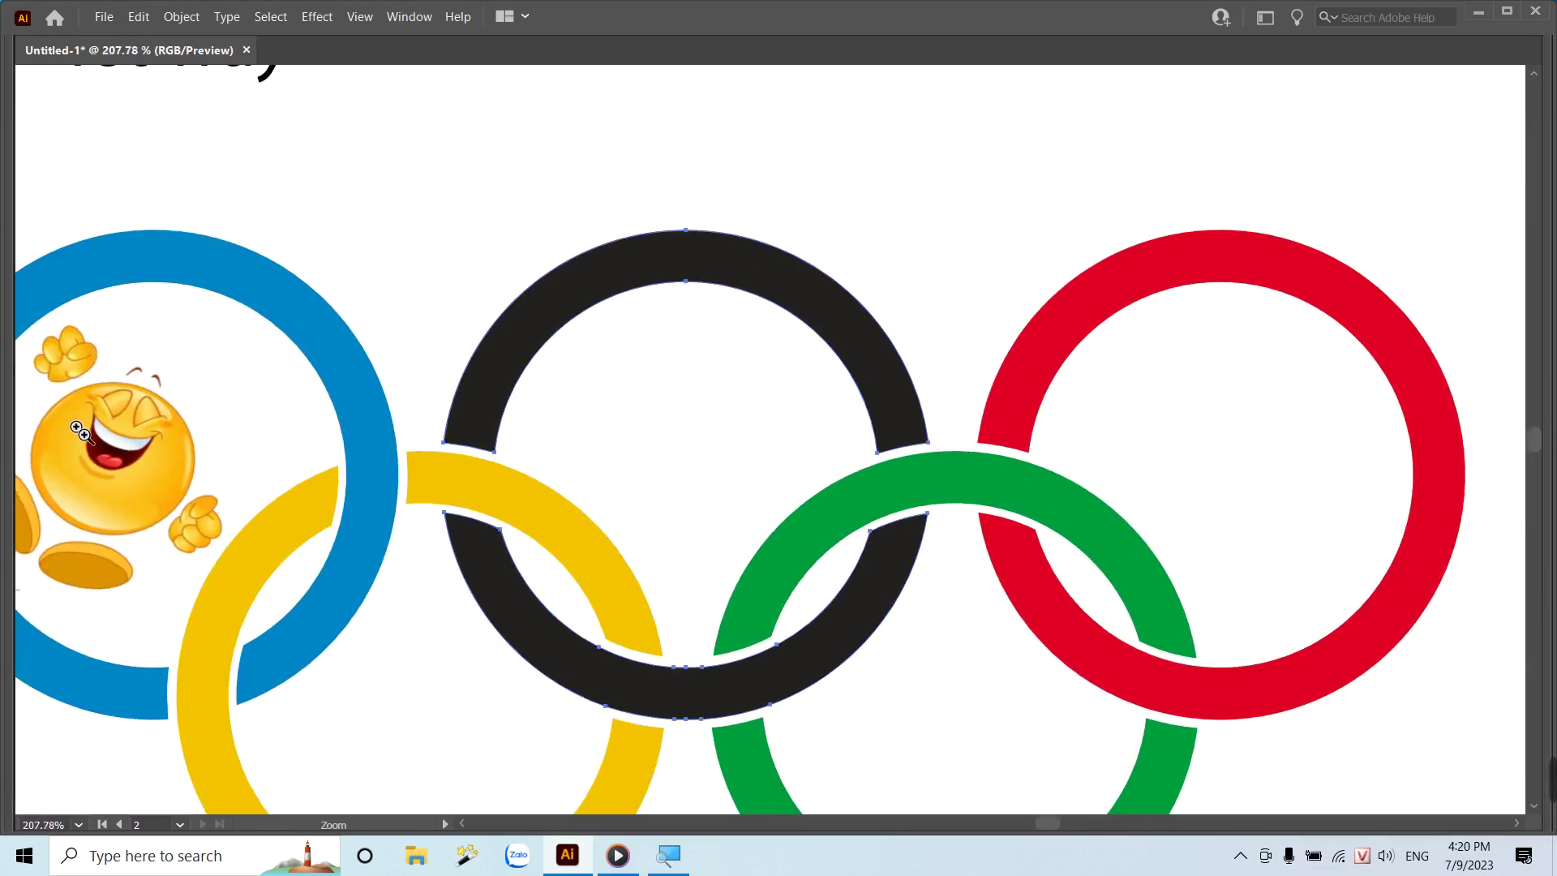
pyautogui.moveTo(80, 430)
pyautogui.mouseDown()
pyautogui.moveTo(753, 485)
pyautogui.moveTo(467, 516)
pyautogui.mouseUp()
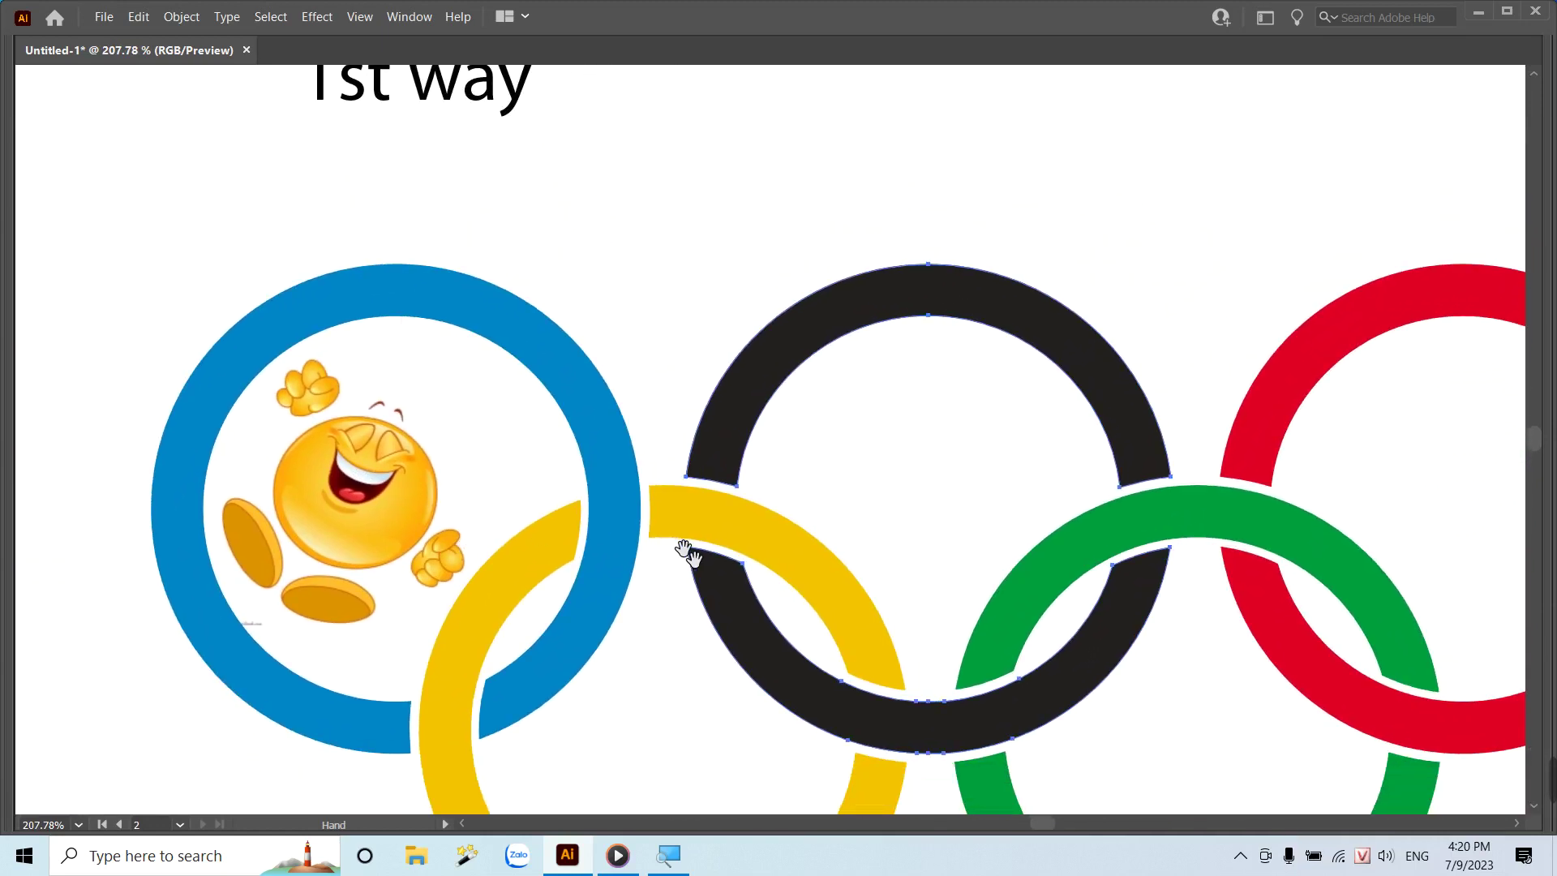
pyautogui.scroll(1, 683, 550)
pyautogui.scroll(-1, 621, 628)
pyautogui.scroll(-2, 502, 604)
pyautogui.scroll(1, 446, 613)
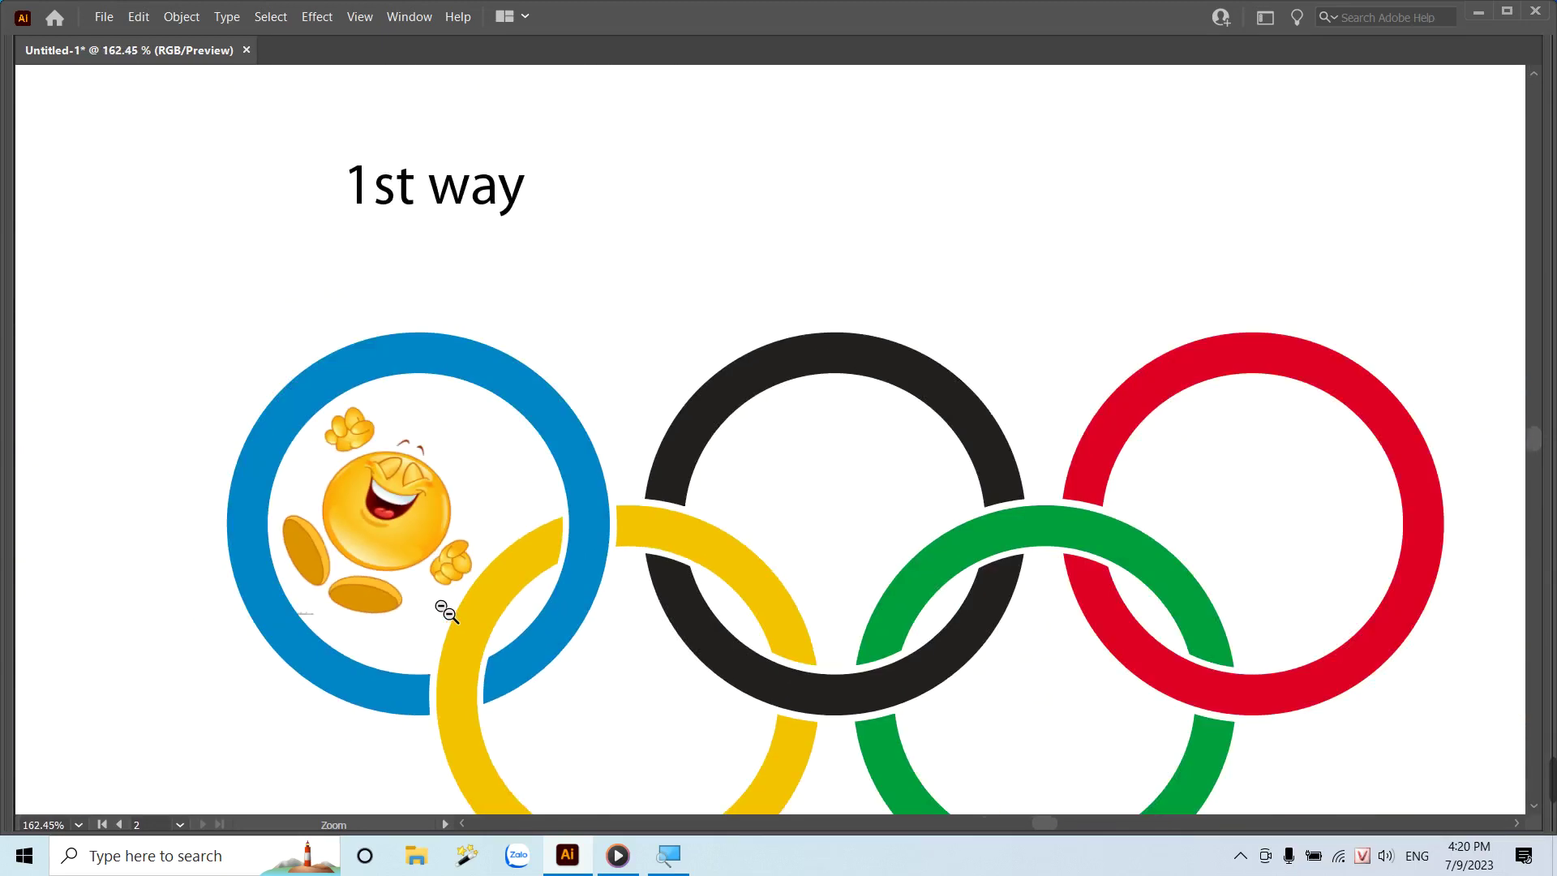
pyautogui.scroll(-1, 446, 612)
pyautogui.moveTo(907, 643); pyautogui.dragTo(800, 497)
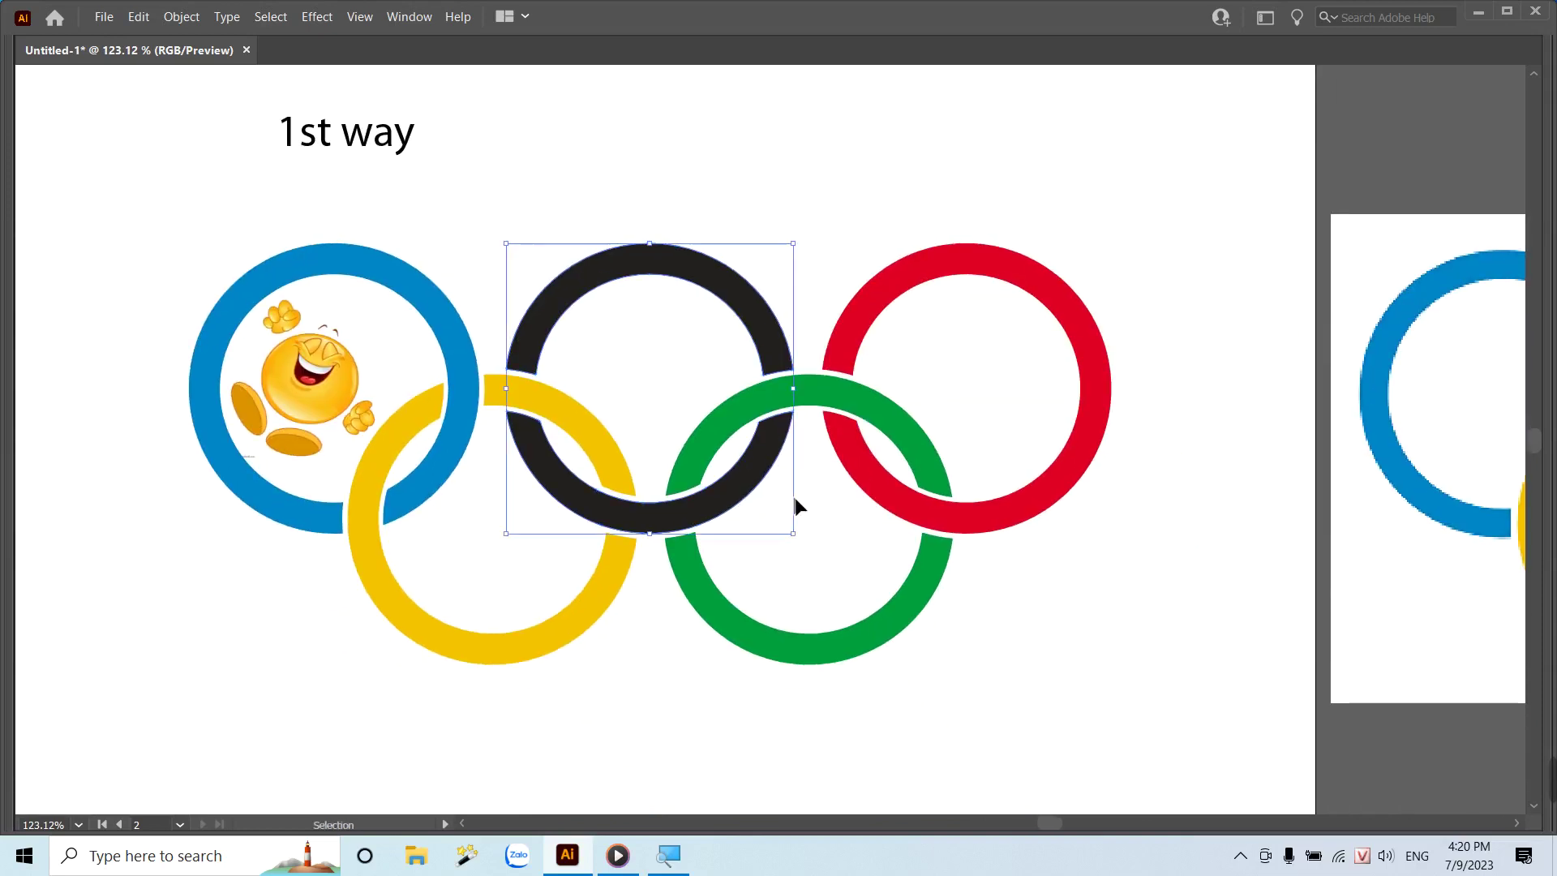
pyautogui.hotkey('ctrl', 'y')
pyautogui.hotkey('ctrl', 'y')
pyautogui.hotkey('ctrl', 'y')
pyautogui.hotkey('ctrl', 'y')
pyautogui.click(937, 172)
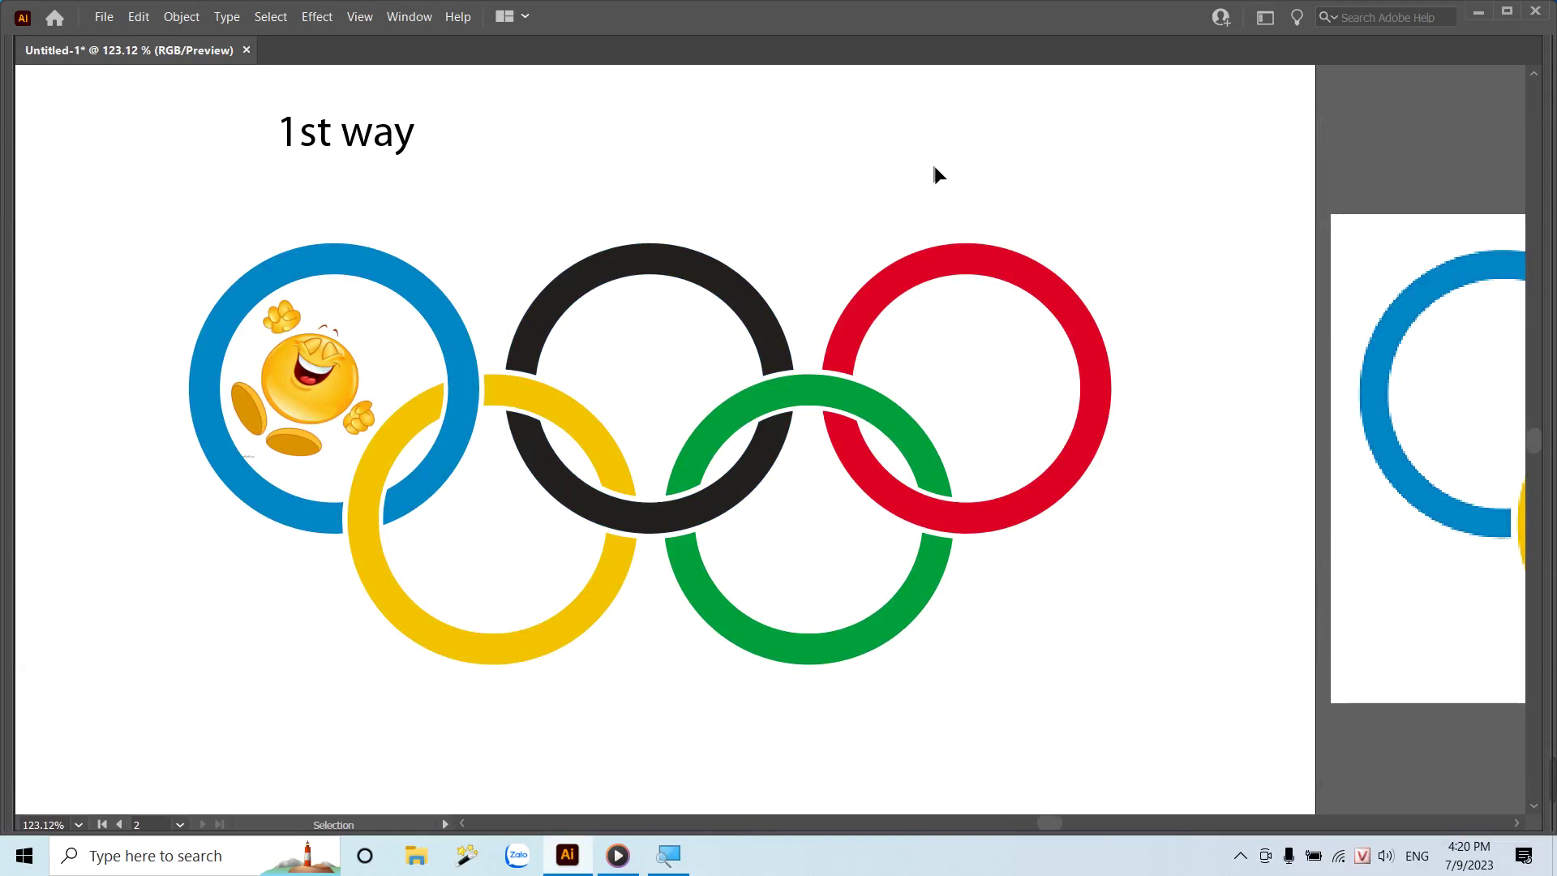
pyautogui.hotkey('ctrl', '-')
pyautogui.hotkey('ctrl', '-')
pyautogui.hotkey('ctrl', '-')
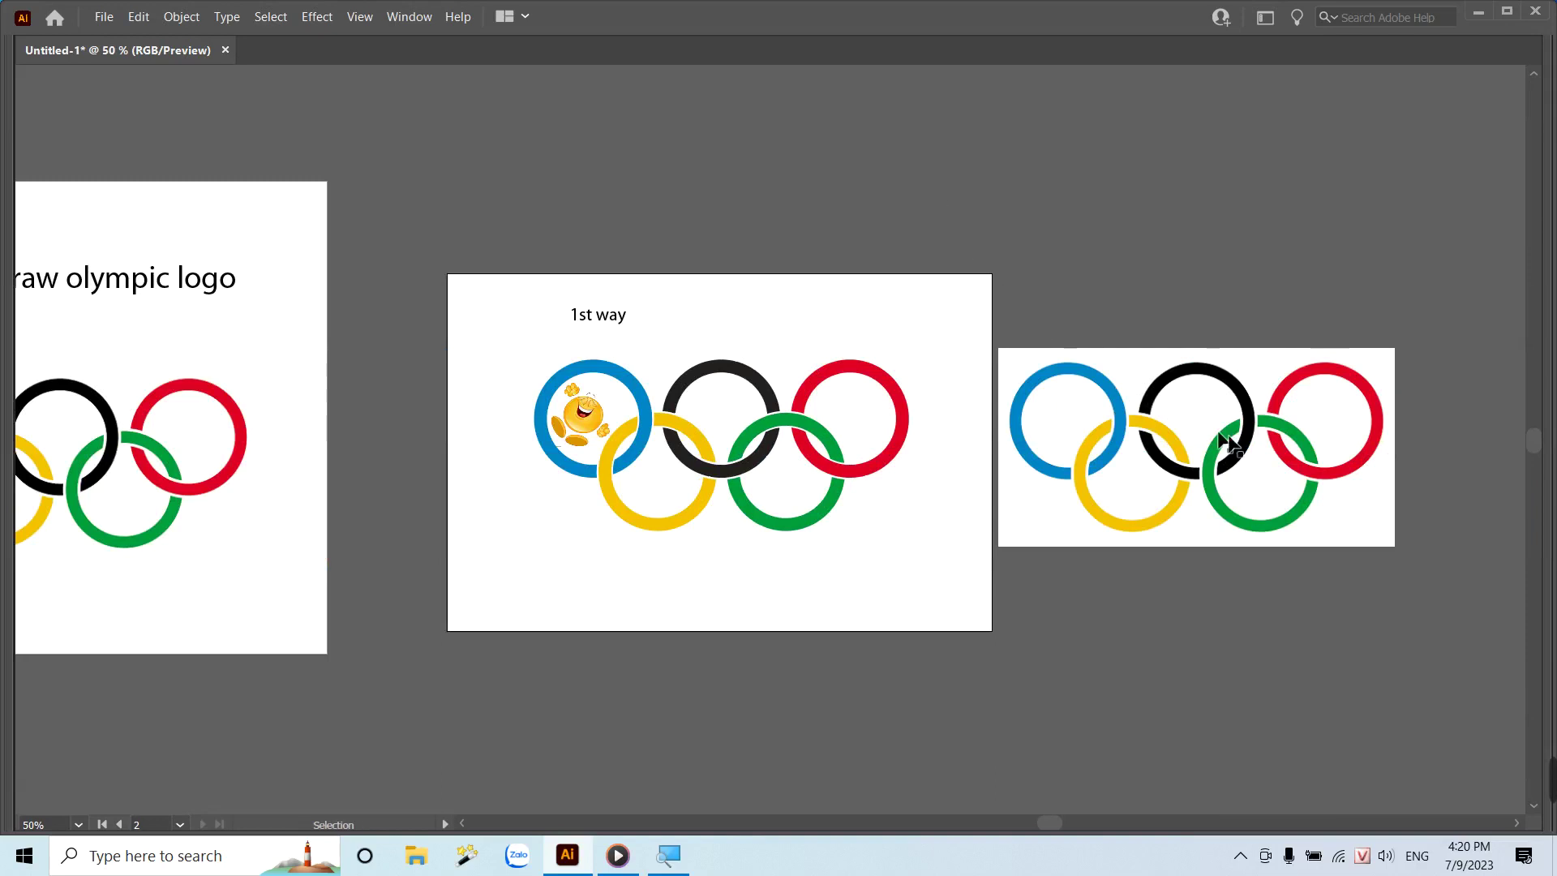
# Move the rings-and-emoji group above the artboards and the rings image onto the middle artboard.
pyautogui.moveTo(1228, 444); pyautogui.dragTo(924, 400)
pyautogui.moveTo(392, 323); pyautogui.dragTo(653, 462)
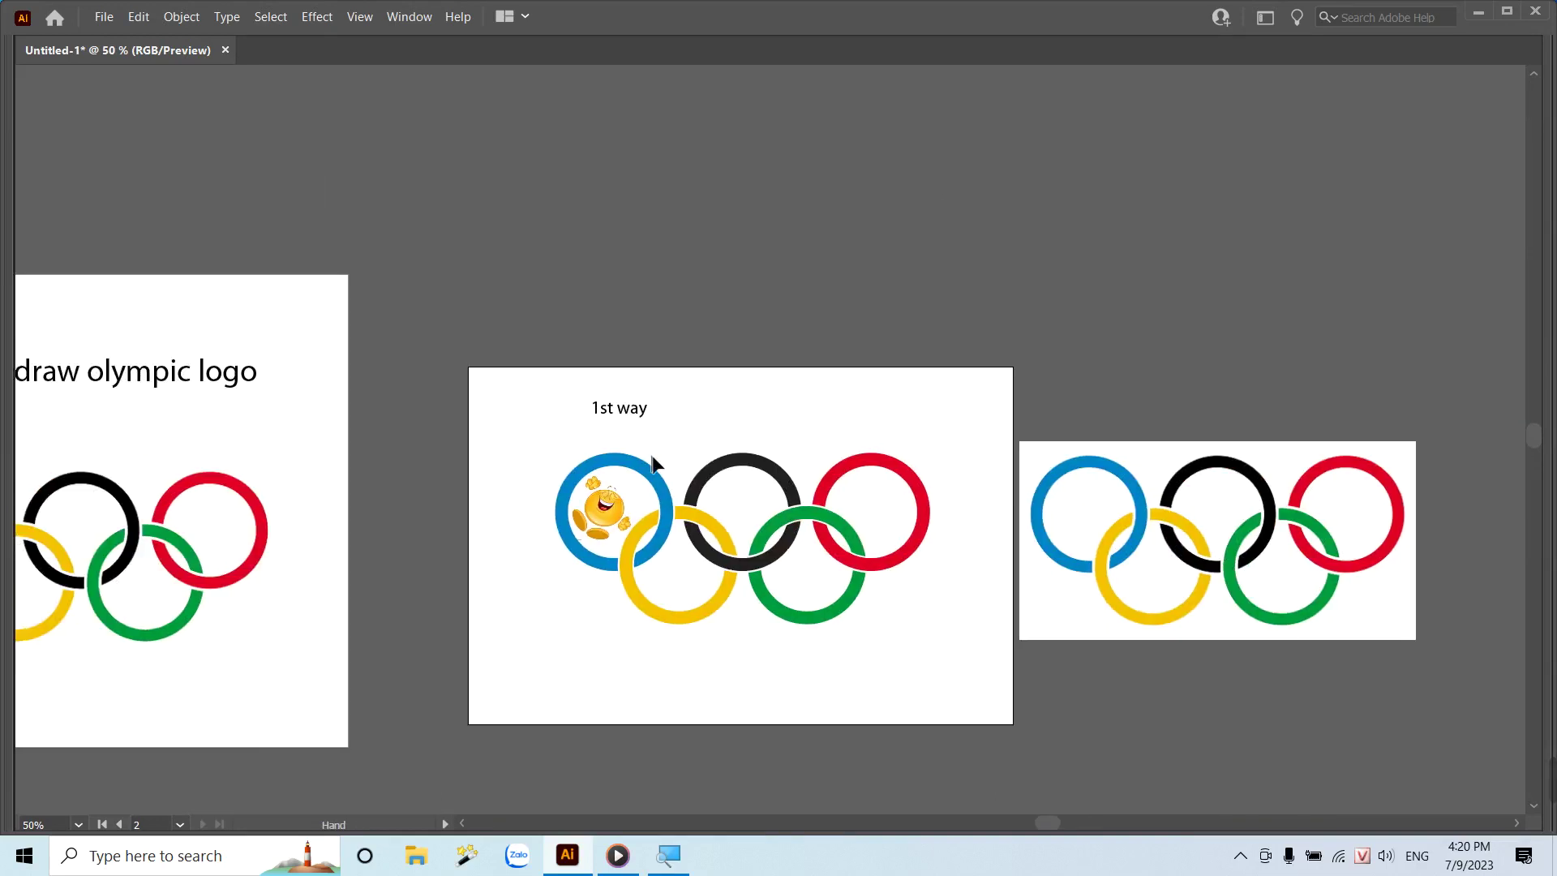
pyautogui.moveTo(477, 430); pyautogui.dragTo(941, 692)
pyautogui.click(943, 682)
pyautogui.moveTo(750, 560); pyautogui.dragTo(847, 172)
pyautogui.moveTo(1240, 529); pyautogui.dragTo(767, 542)
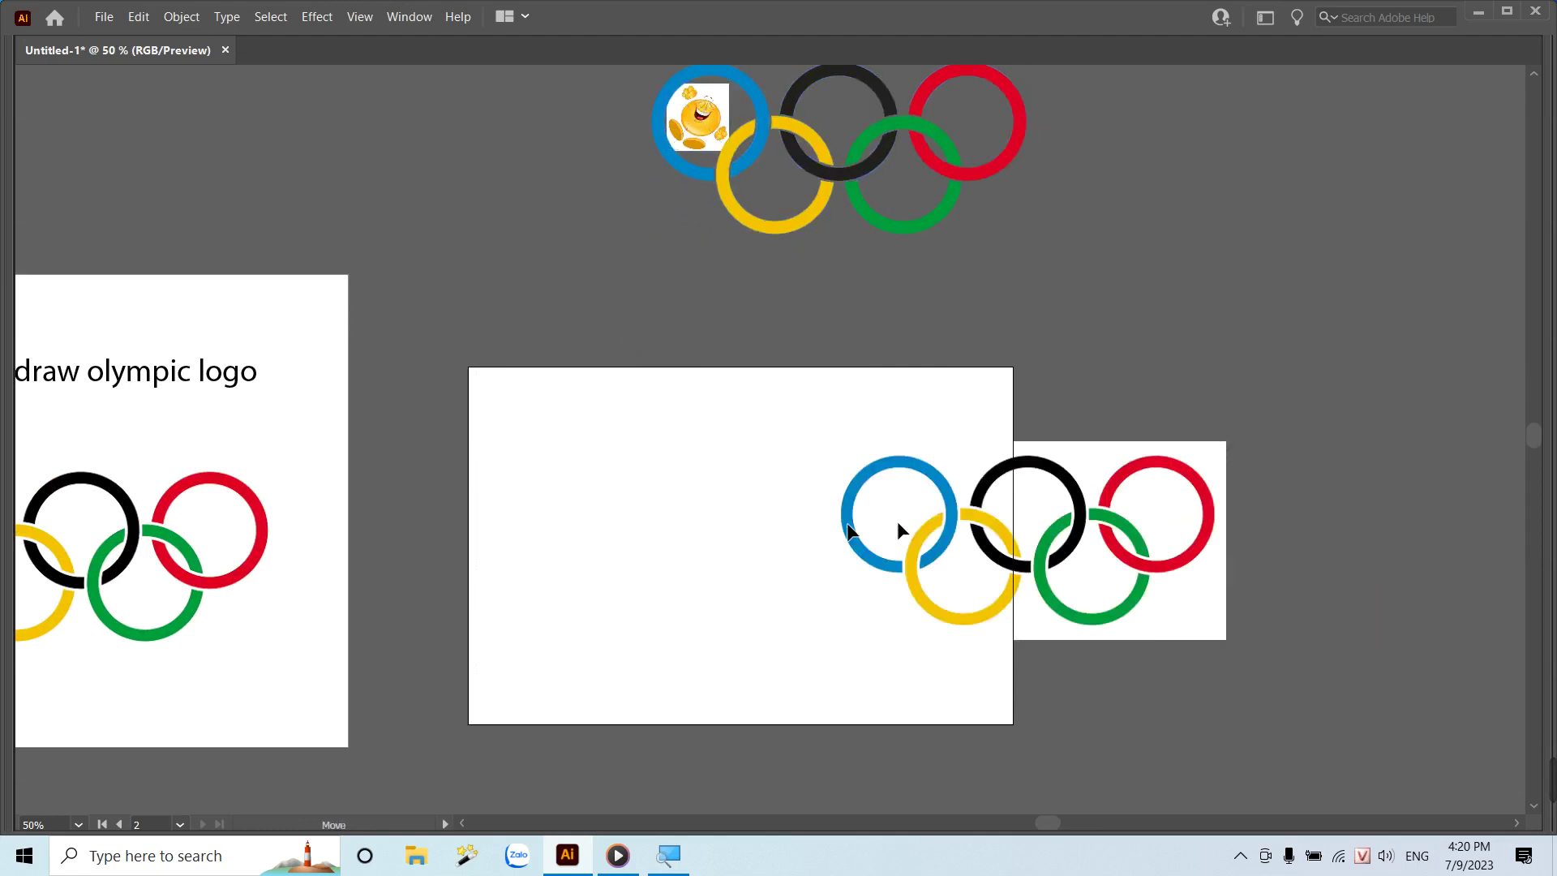
# Place the '2nd way' label on the right artboard, zoom in, and restore the hidden panels.
pyautogui.hscroll(-1, 508, 538)
pyautogui.hscroll(-5, 486, 531)
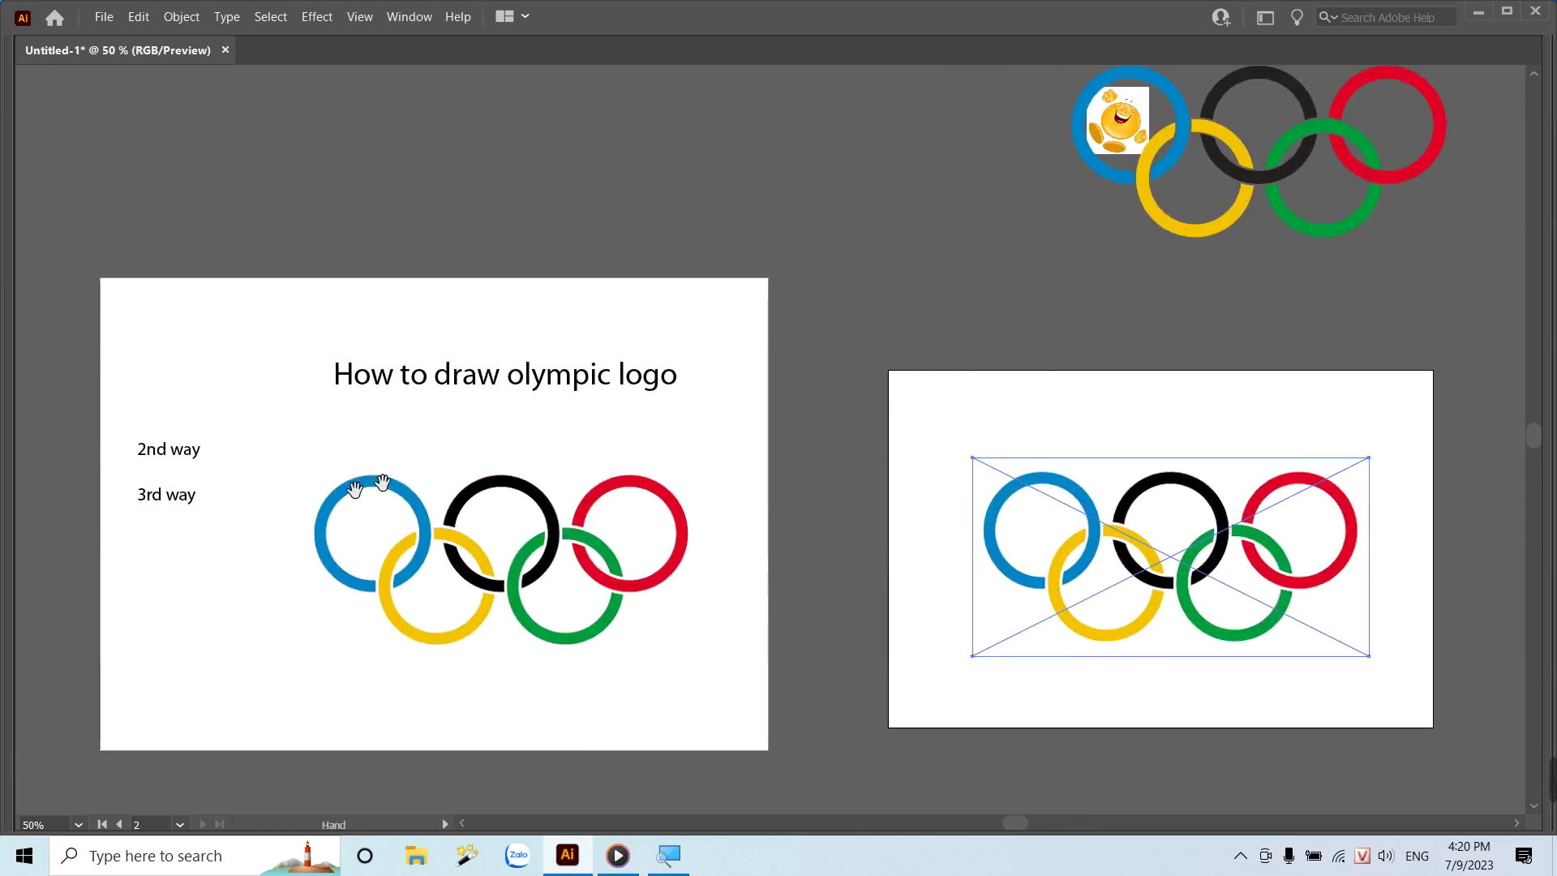
pyautogui.moveTo(160, 460); pyautogui.dragTo(1009, 455)
pyautogui.click(1105, 437)
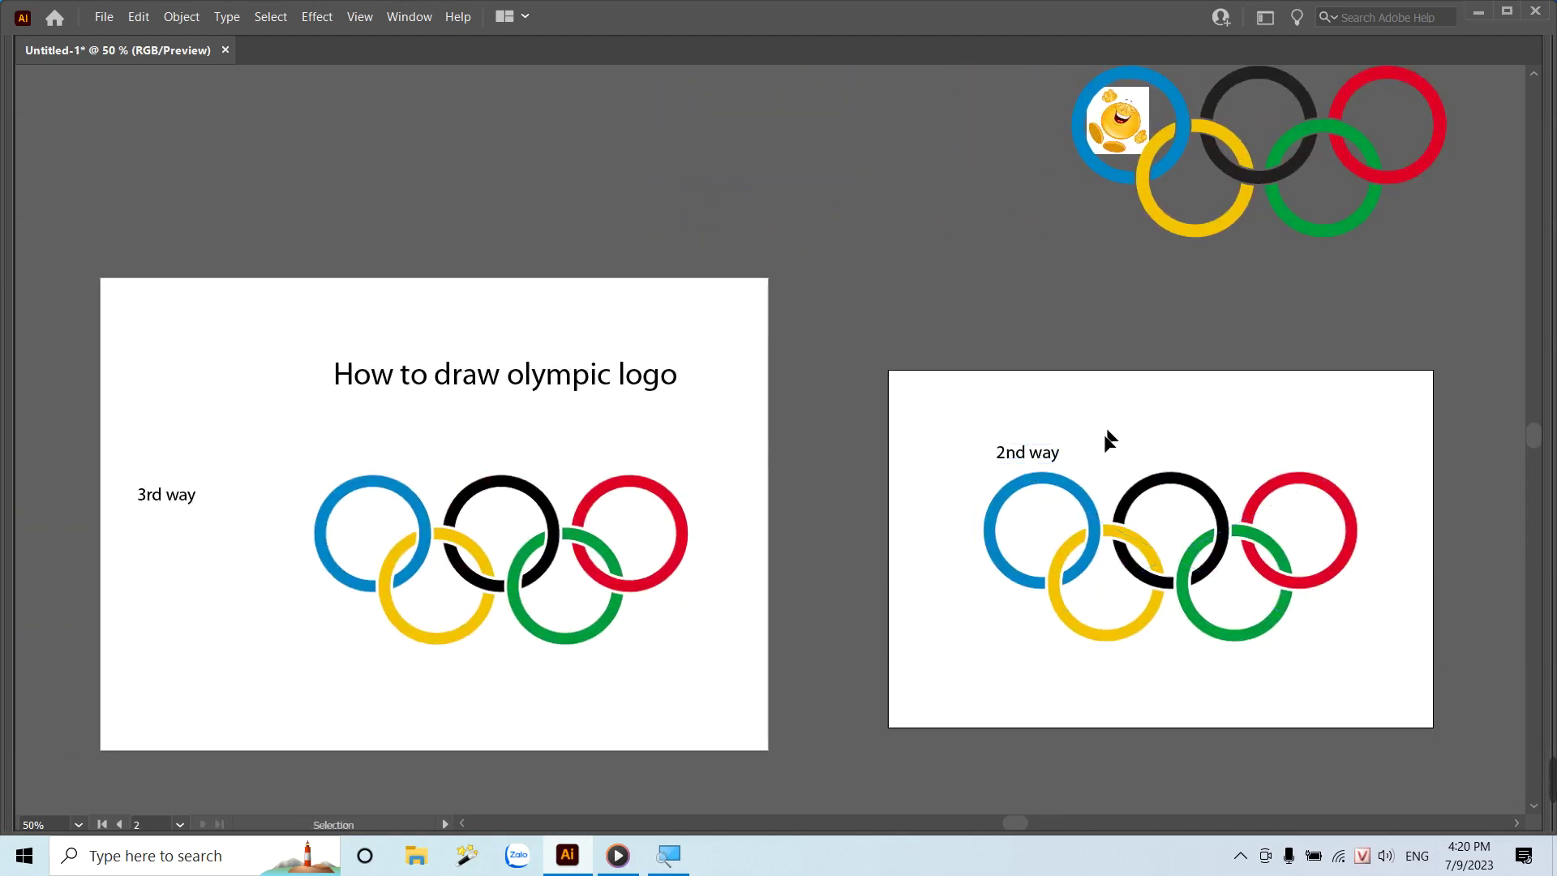
pyautogui.press('z')
pyautogui.moveTo(1112, 528)
pyautogui.mouseDown()
pyautogui.moveTo(1373, 644)
pyautogui.moveTo(621, 374)
pyautogui.mouseUp()
pyautogui.press('v')
pyautogui.moveTo(511, 236); pyautogui.dragTo(510, 197)
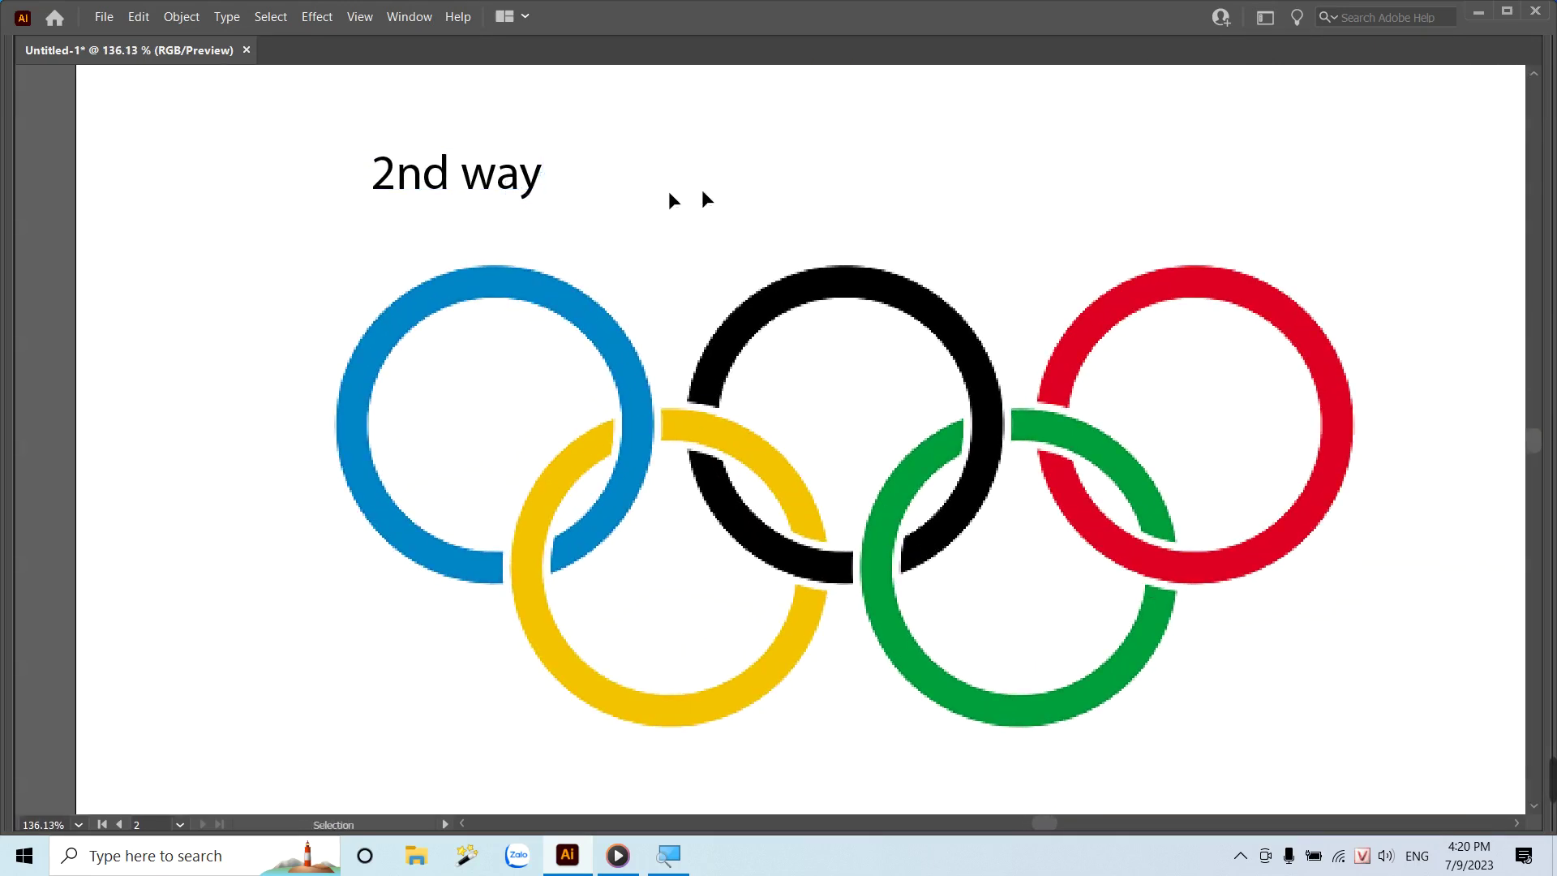
pyautogui.press('Tab')
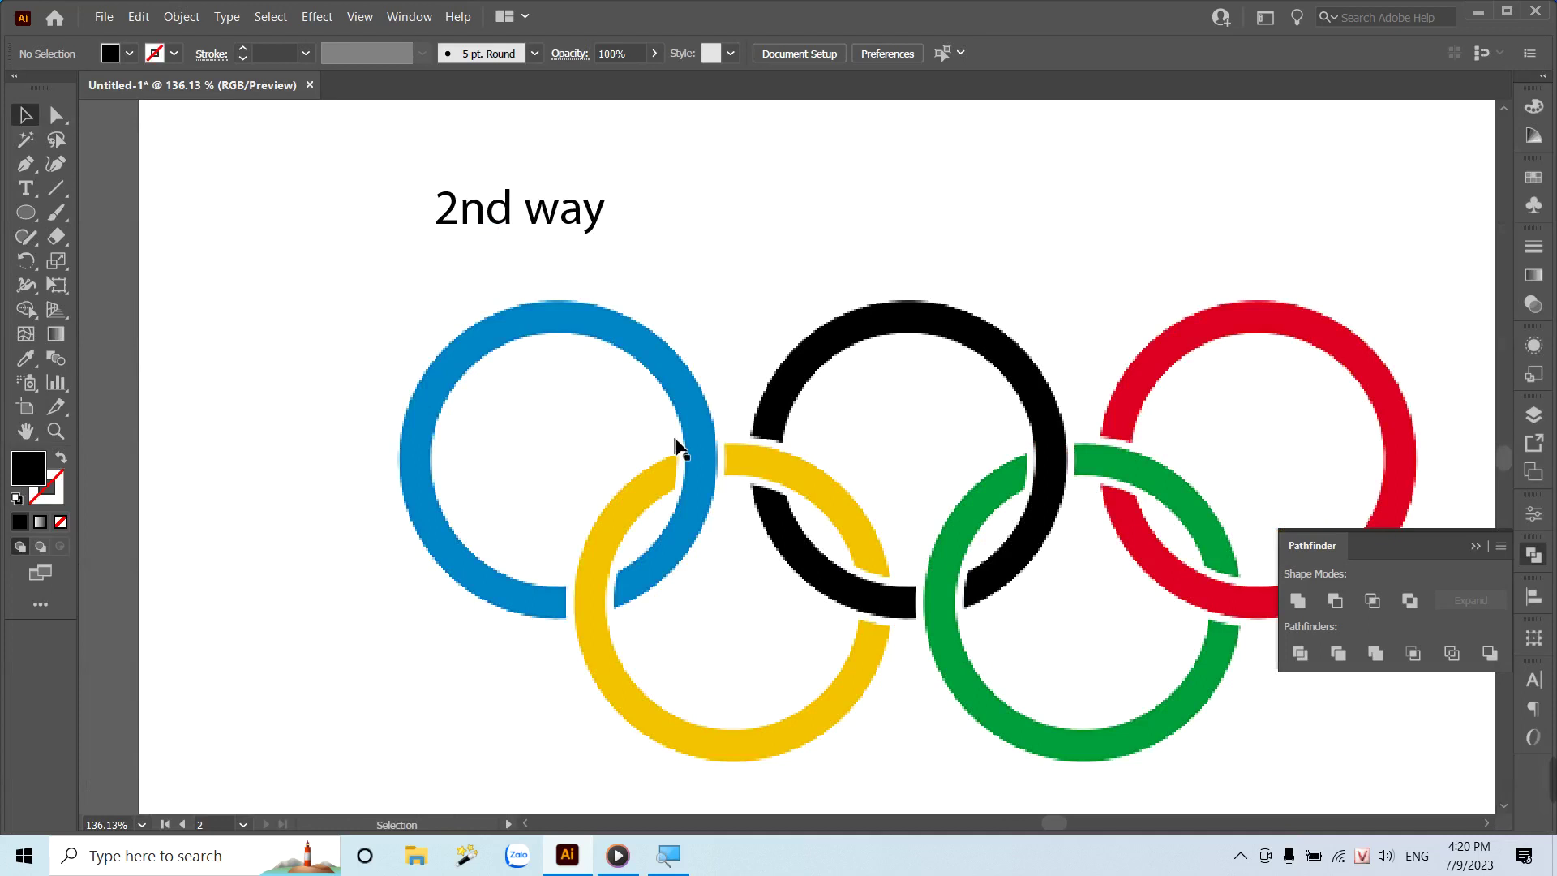
# Draw an ellipse over the blue ring and swap its fill and stroke.
pyautogui.press('l')
pyautogui.moveTo(434, 357)
pyautogui.mouseDown()
pyautogui.moveTo(666, 563)
pyautogui.moveTo(691, 610)
pyautogui.mouseUp()
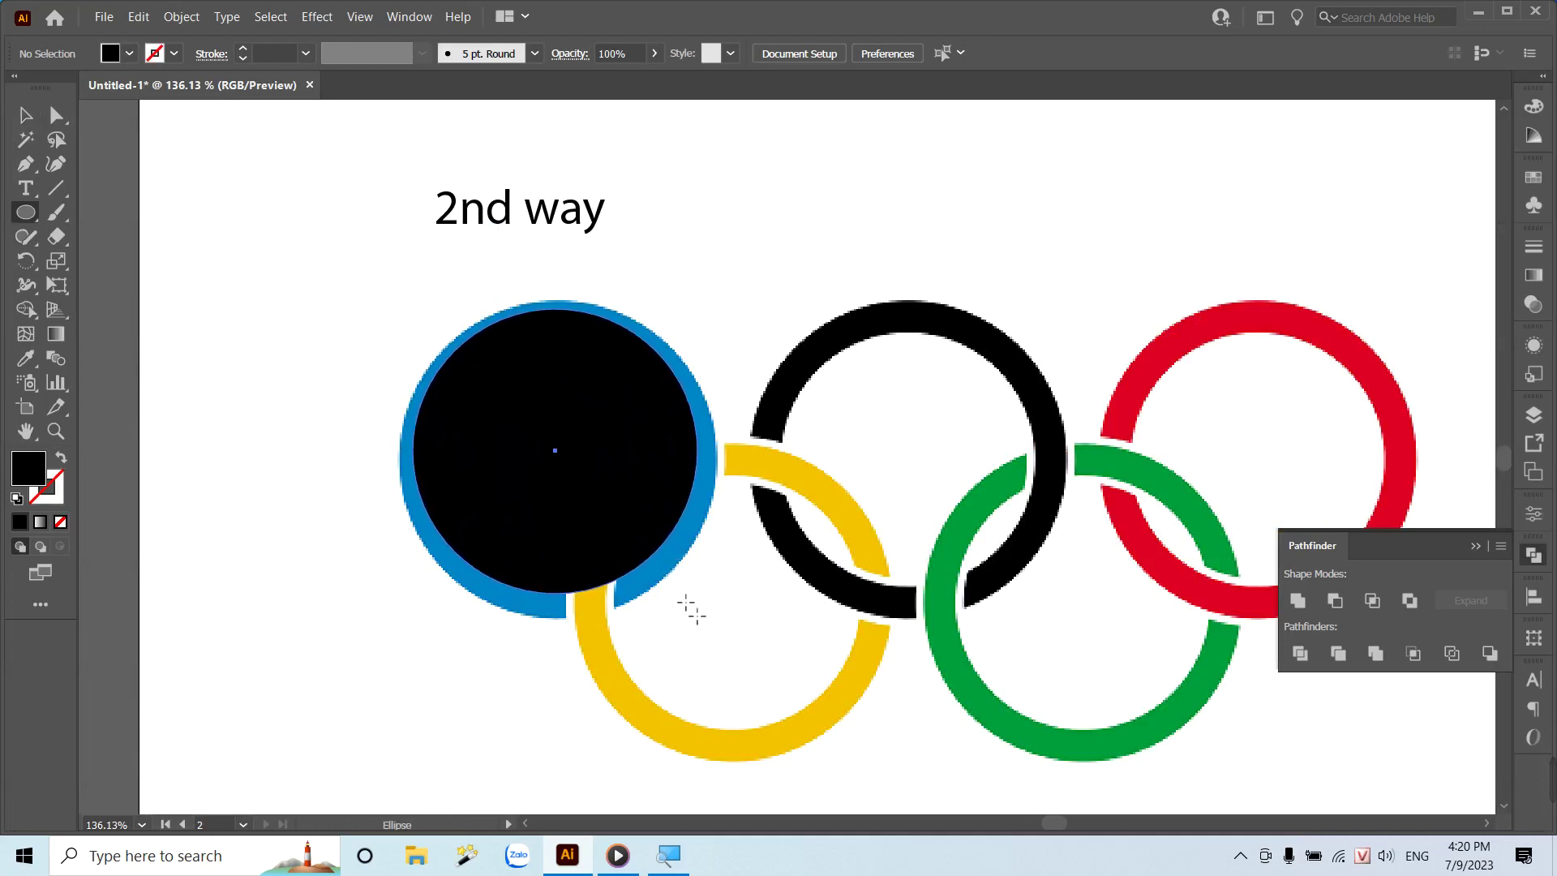
pyautogui.moveTo(691, 610); pyautogui.dragTo(686, 613)
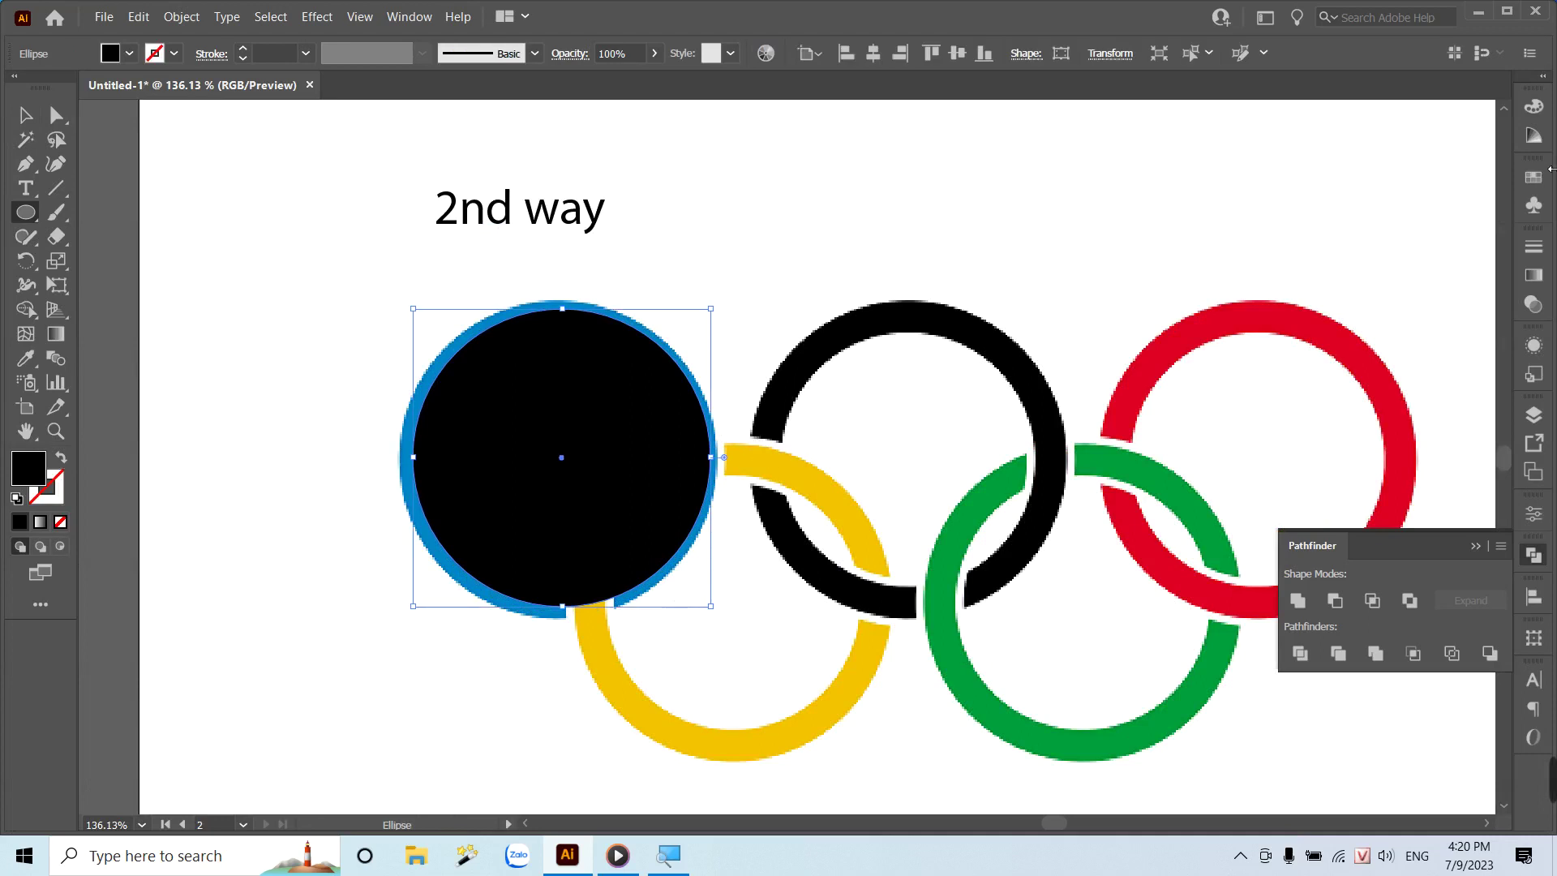
pyautogui.click(1535, 108)
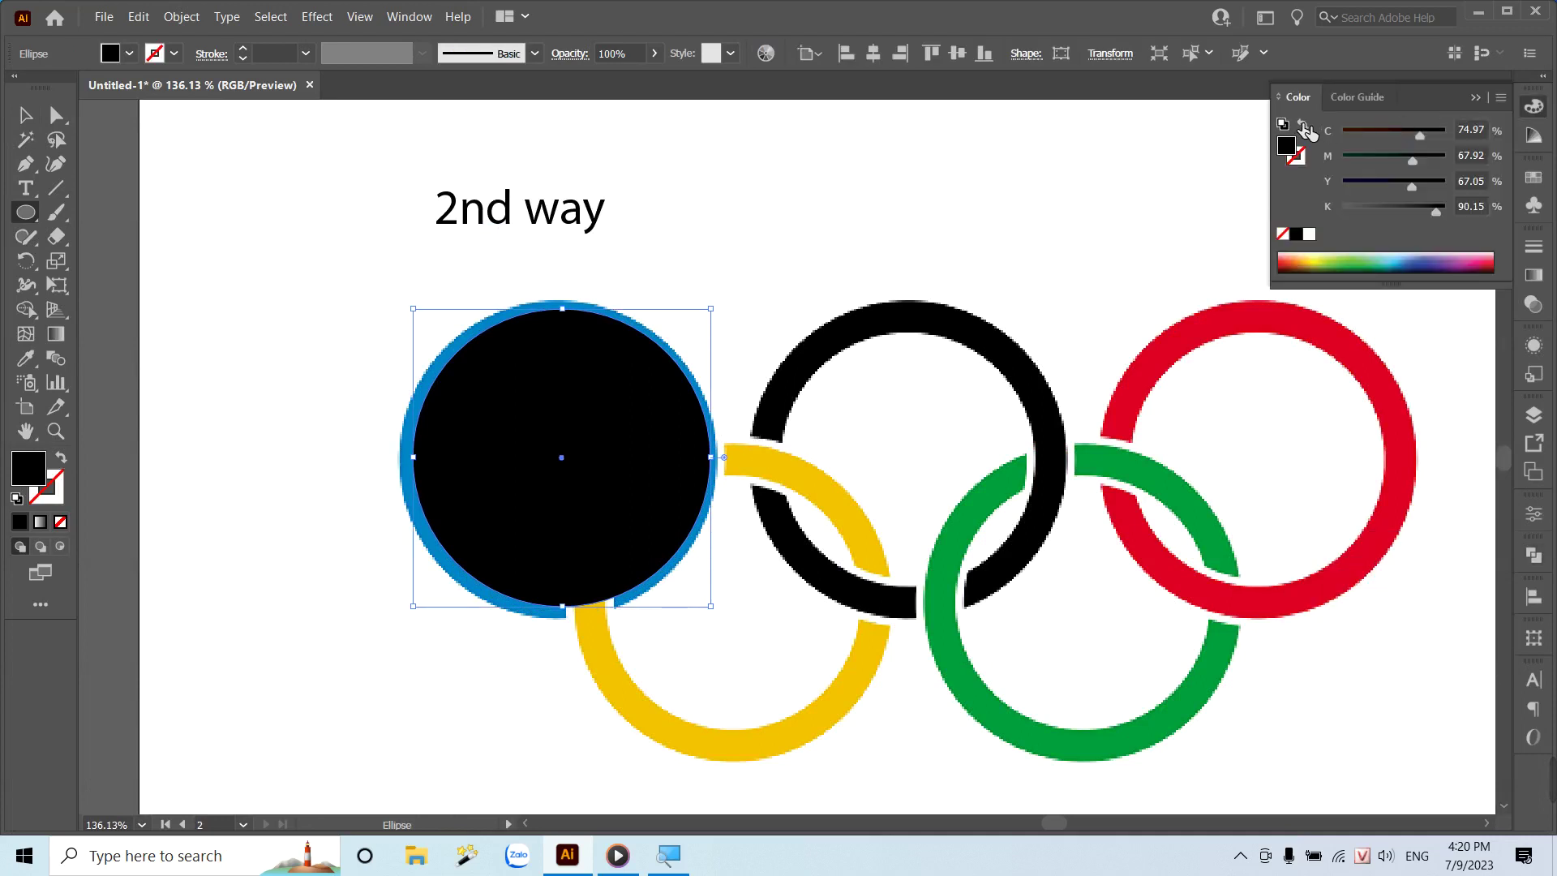
pyautogui.click(1303, 127)
# Lock the placed Olympic rings image with Object > Lock > Selection.
pyautogui.press('v')
pyautogui.click(696, 300)
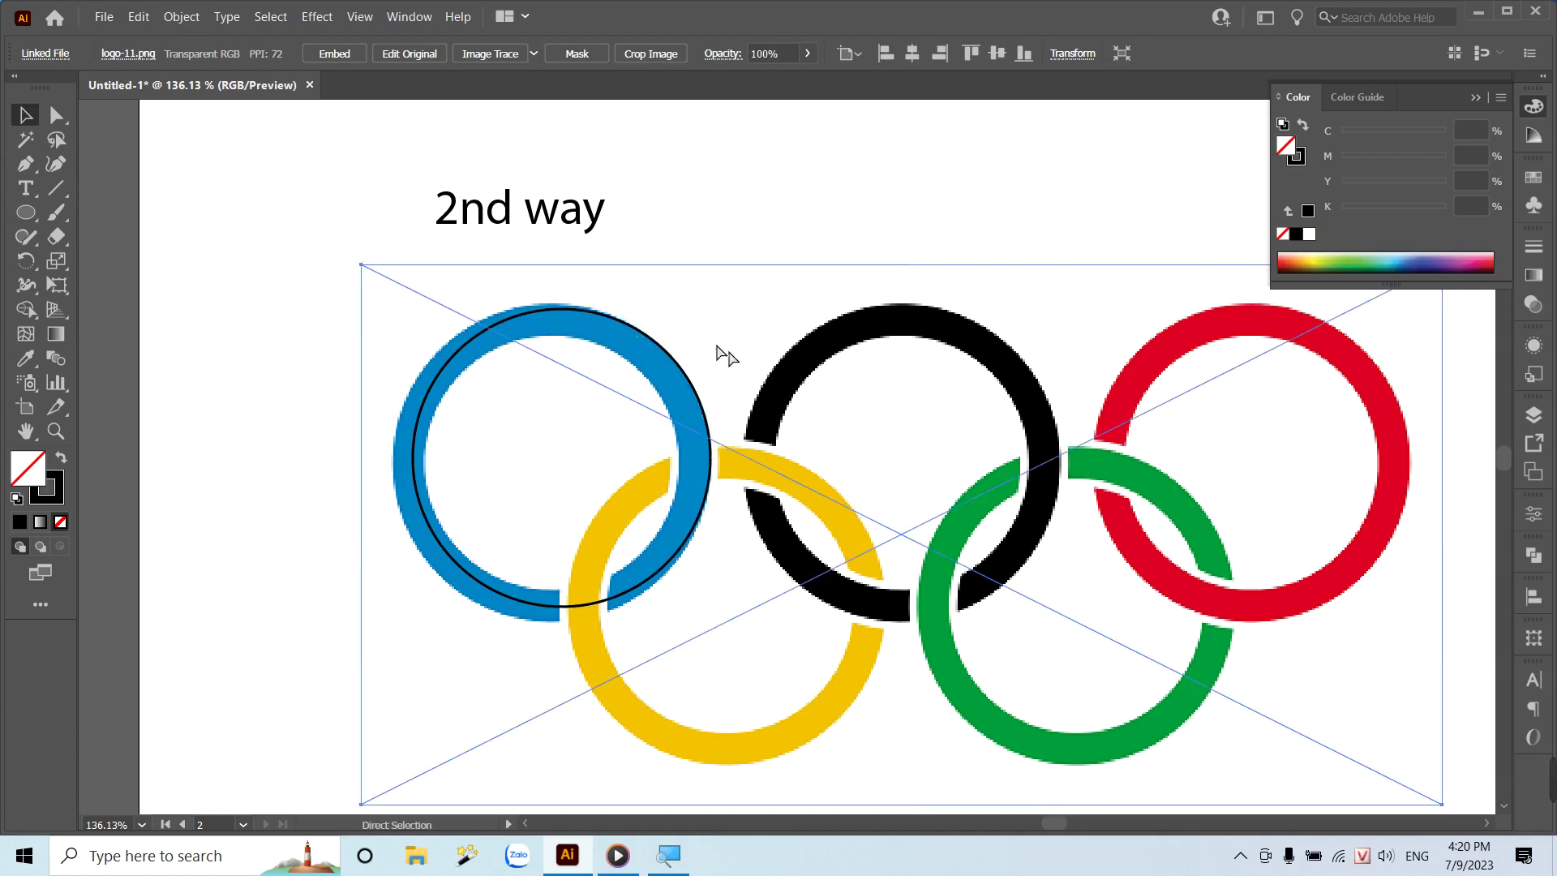
pyautogui.click(139, 16)
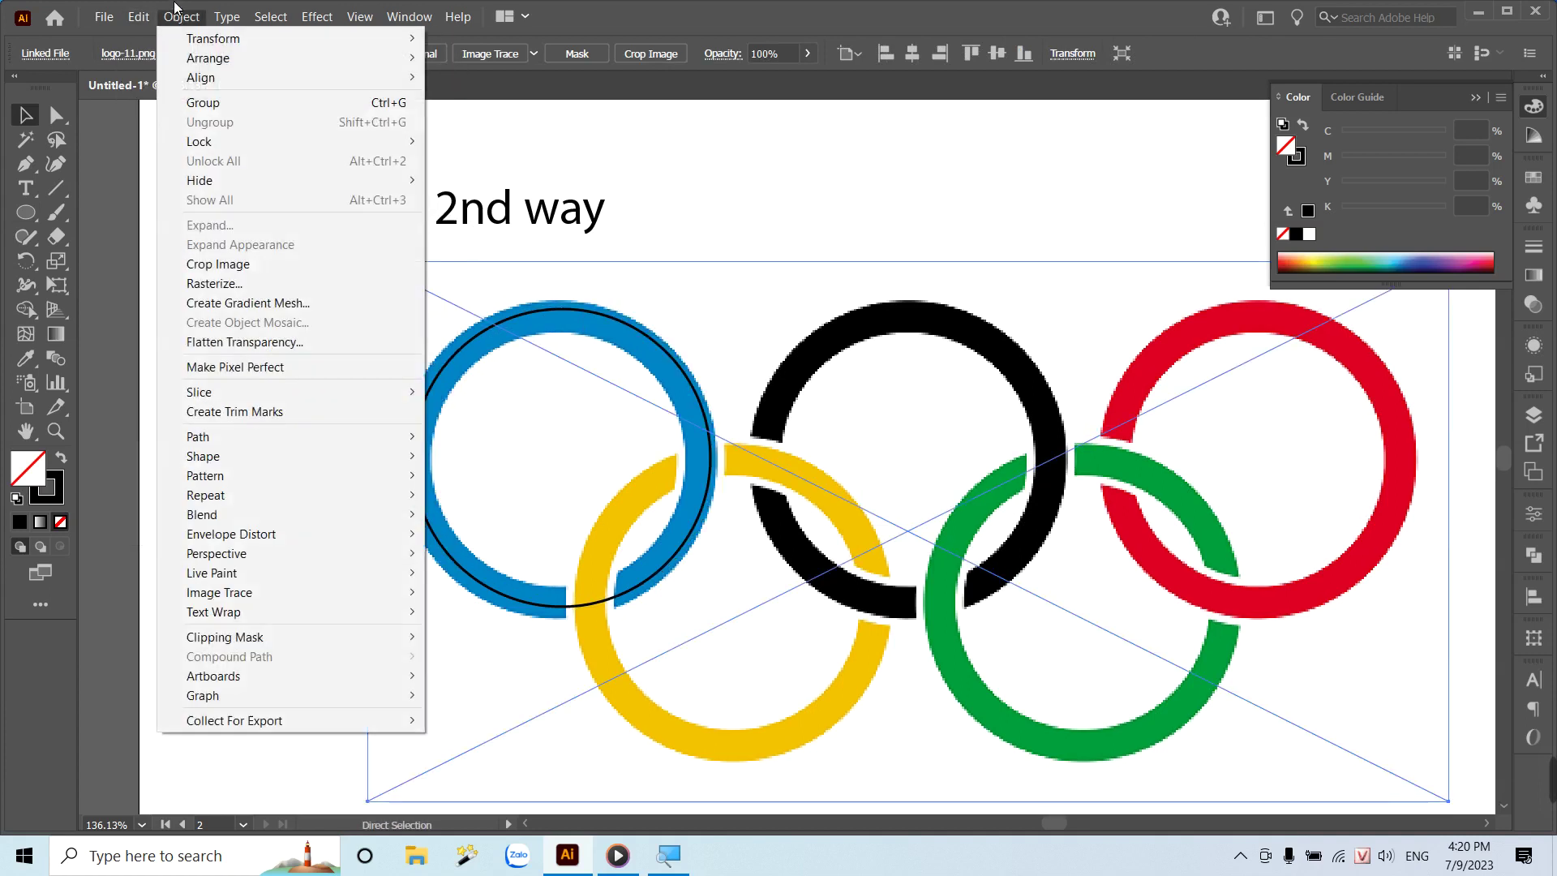
pyautogui.moveTo(199, 141)
pyautogui.click(556, 143)
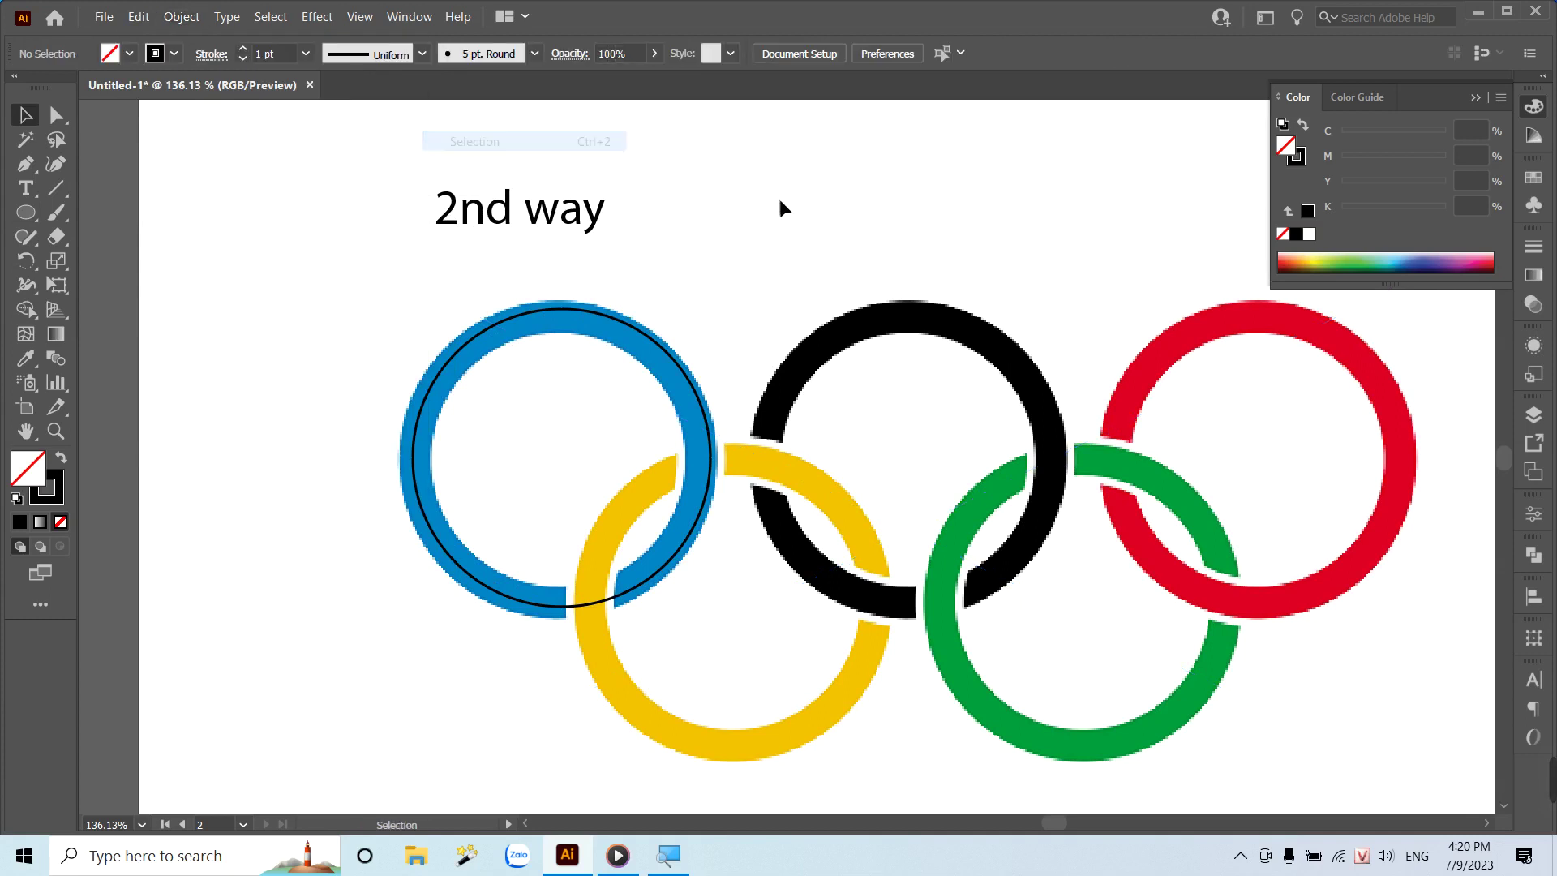
# Fit the circle onto the blue ring and set its stroke weight to 14 pt.
pyautogui.click(641, 344)
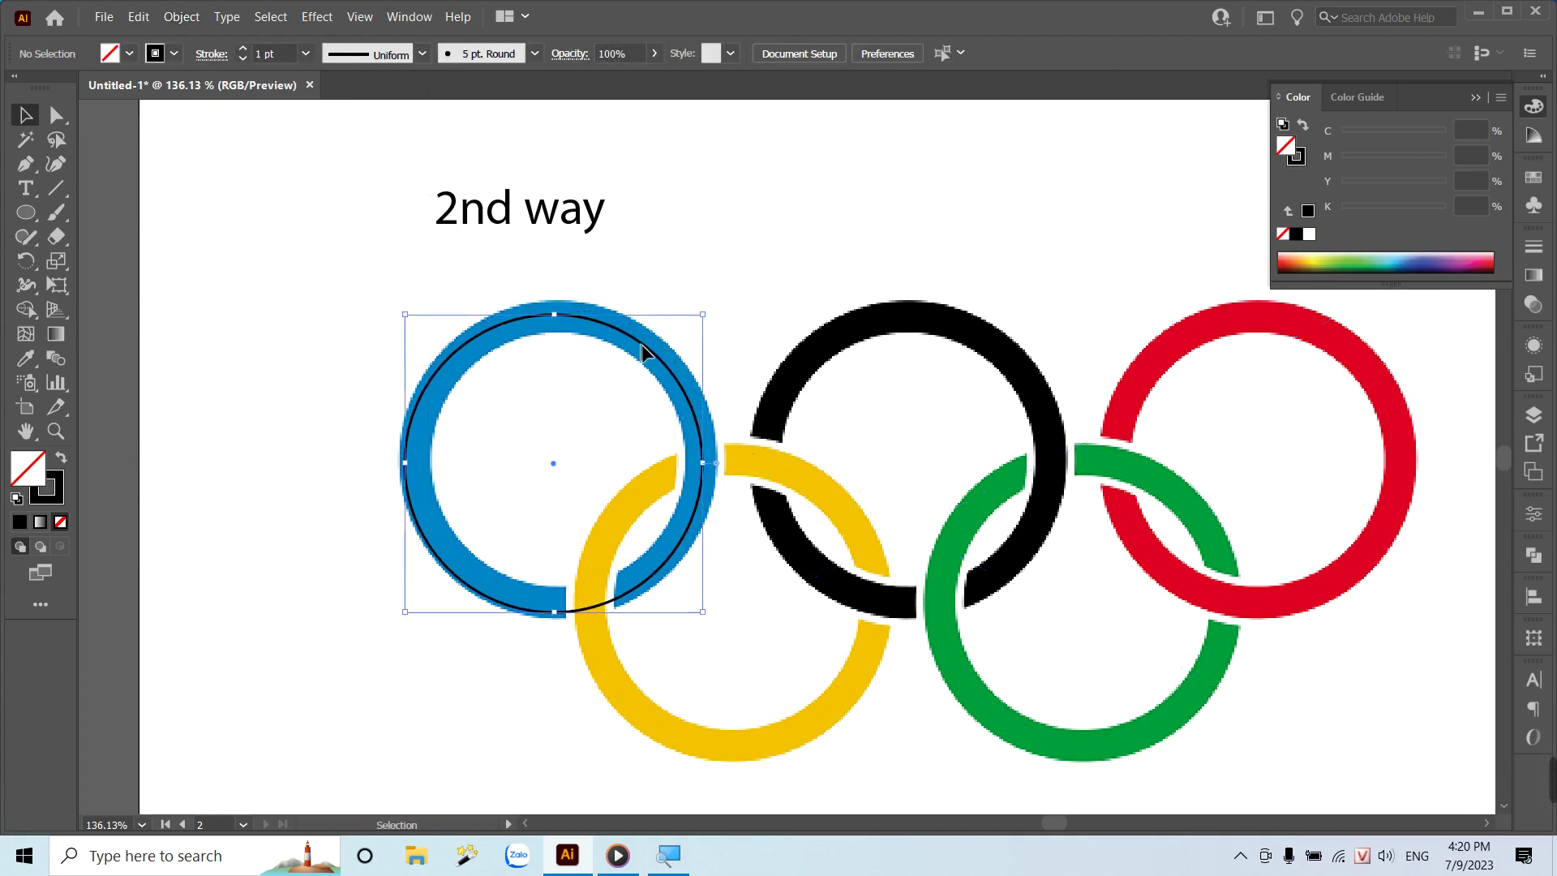
pyautogui.click(306, 54)
pyautogui.click(333, 320)
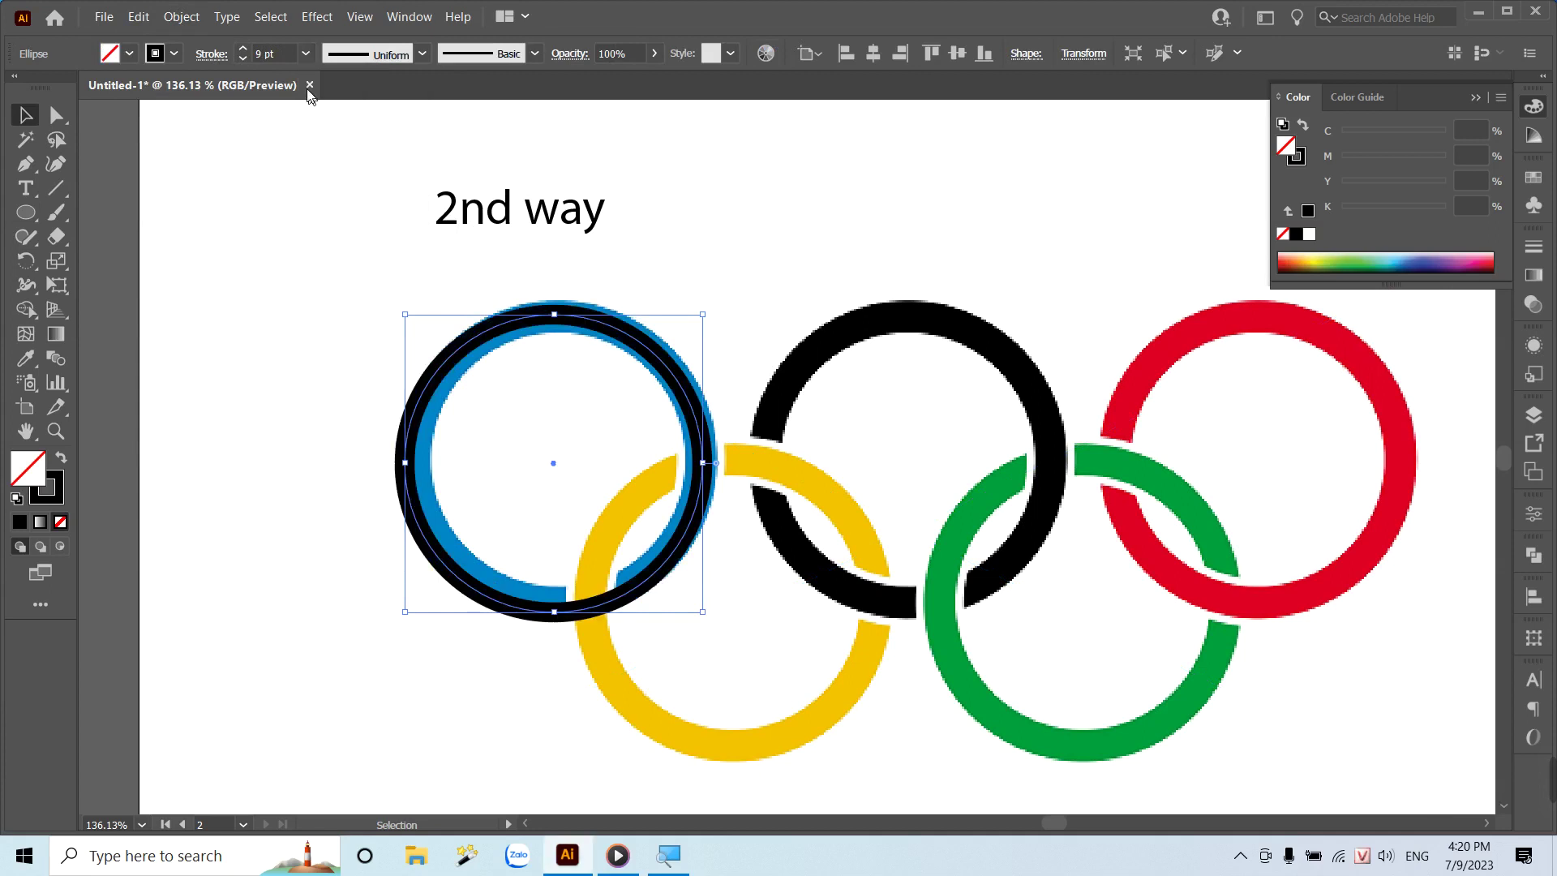
pyautogui.moveTo(410, 620); pyautogui.dragTo(420, 609)
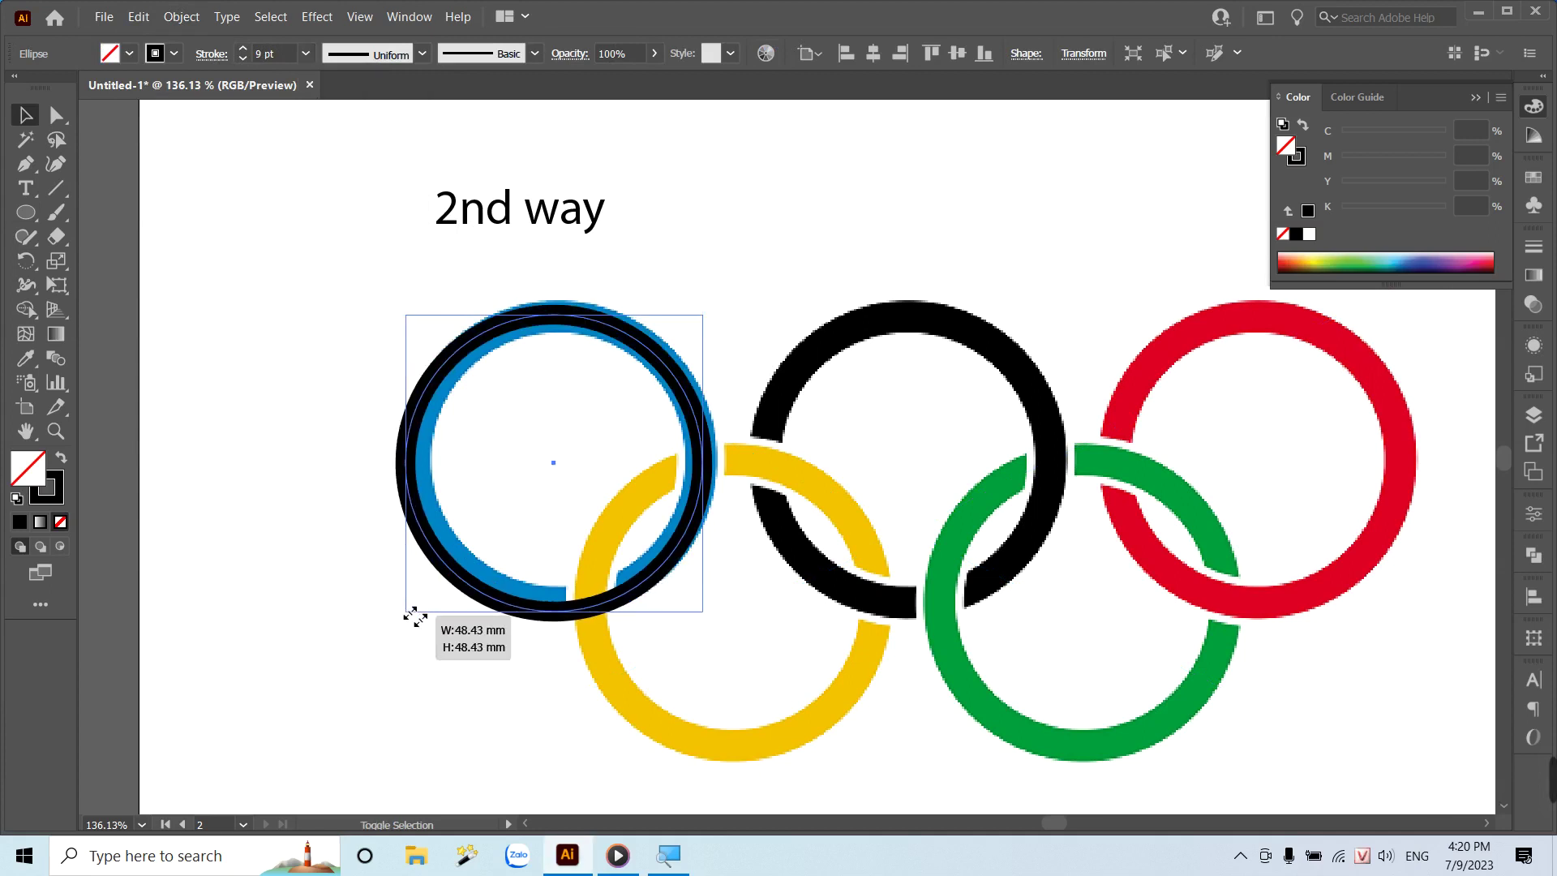
pyautogui.click(305, 53)
pyautogui.click(333, 384)
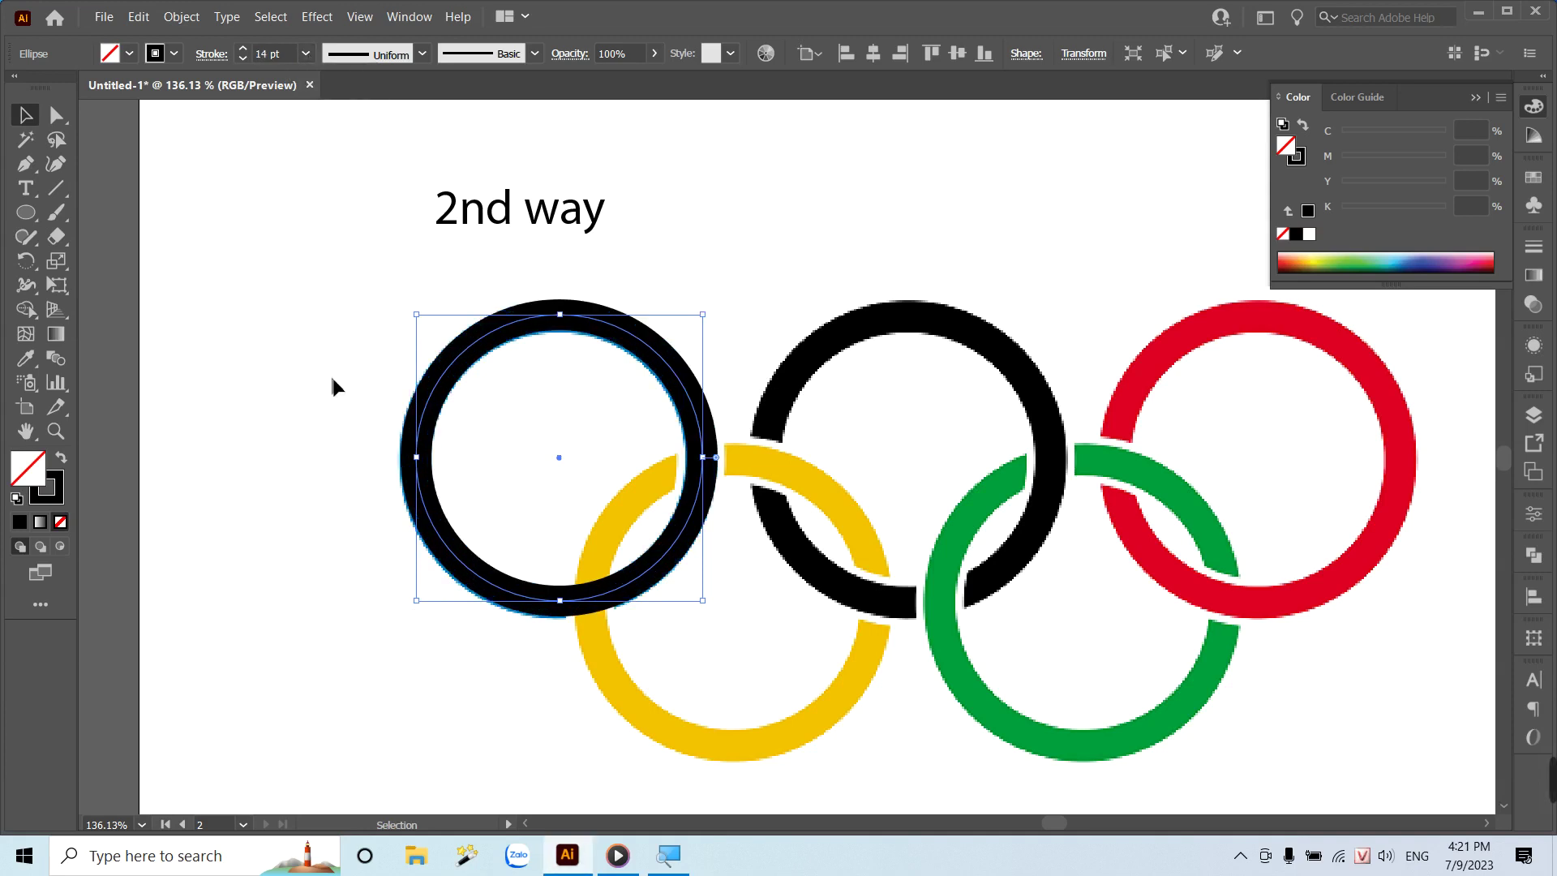
pyautogui.click(711, 638)
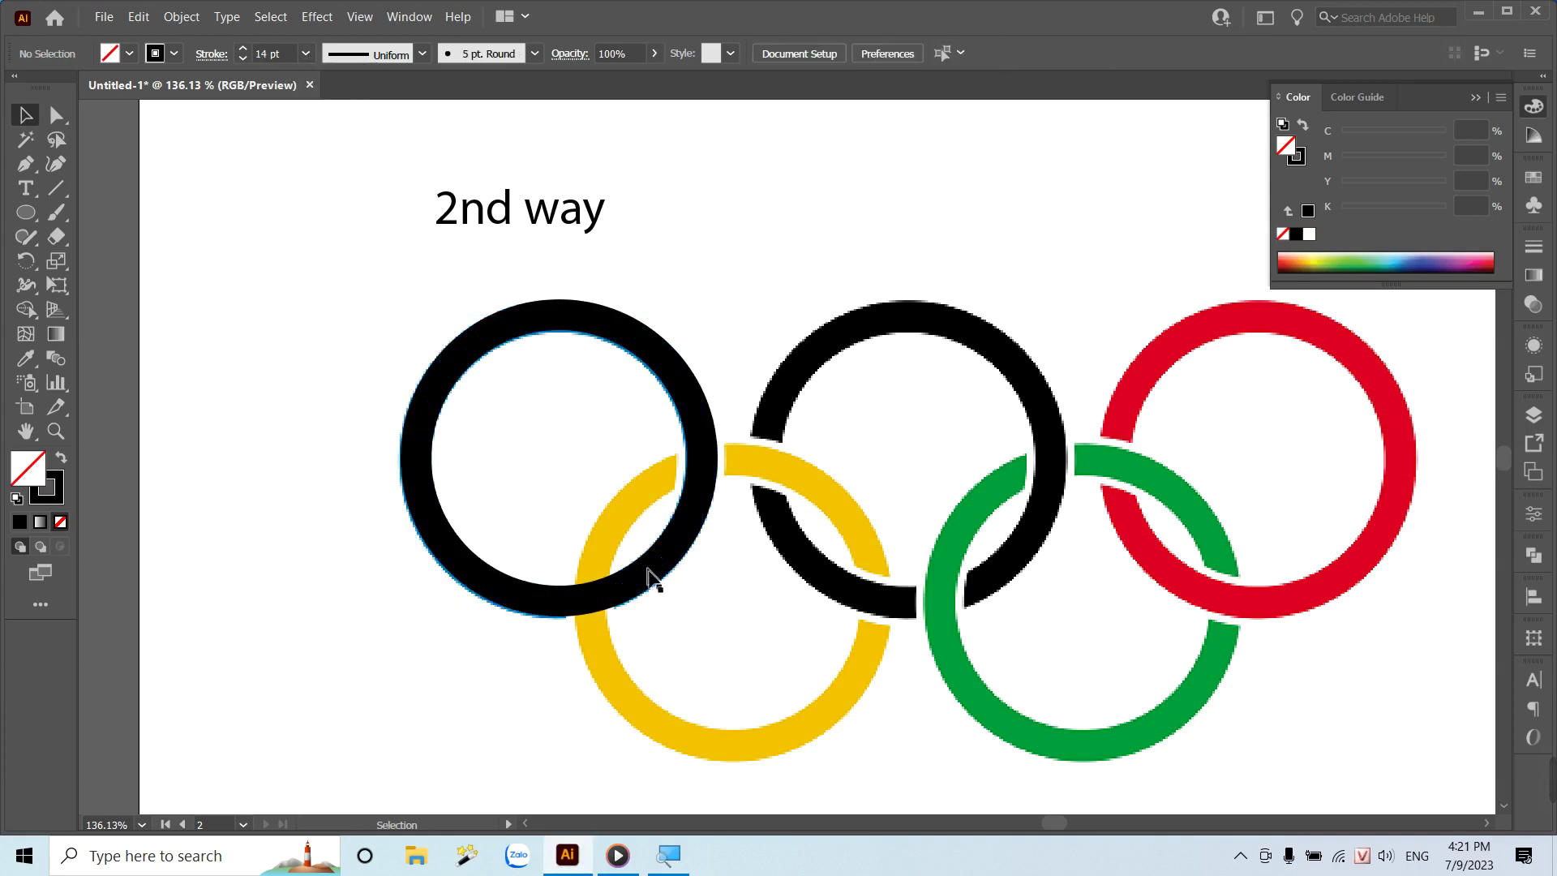
# Align the circle on the blue ring, apply Outline Stroke, then swap fill and stroke.
pyautogui.moveTo(649, 580); pyautogui.dragTo(643, 579)
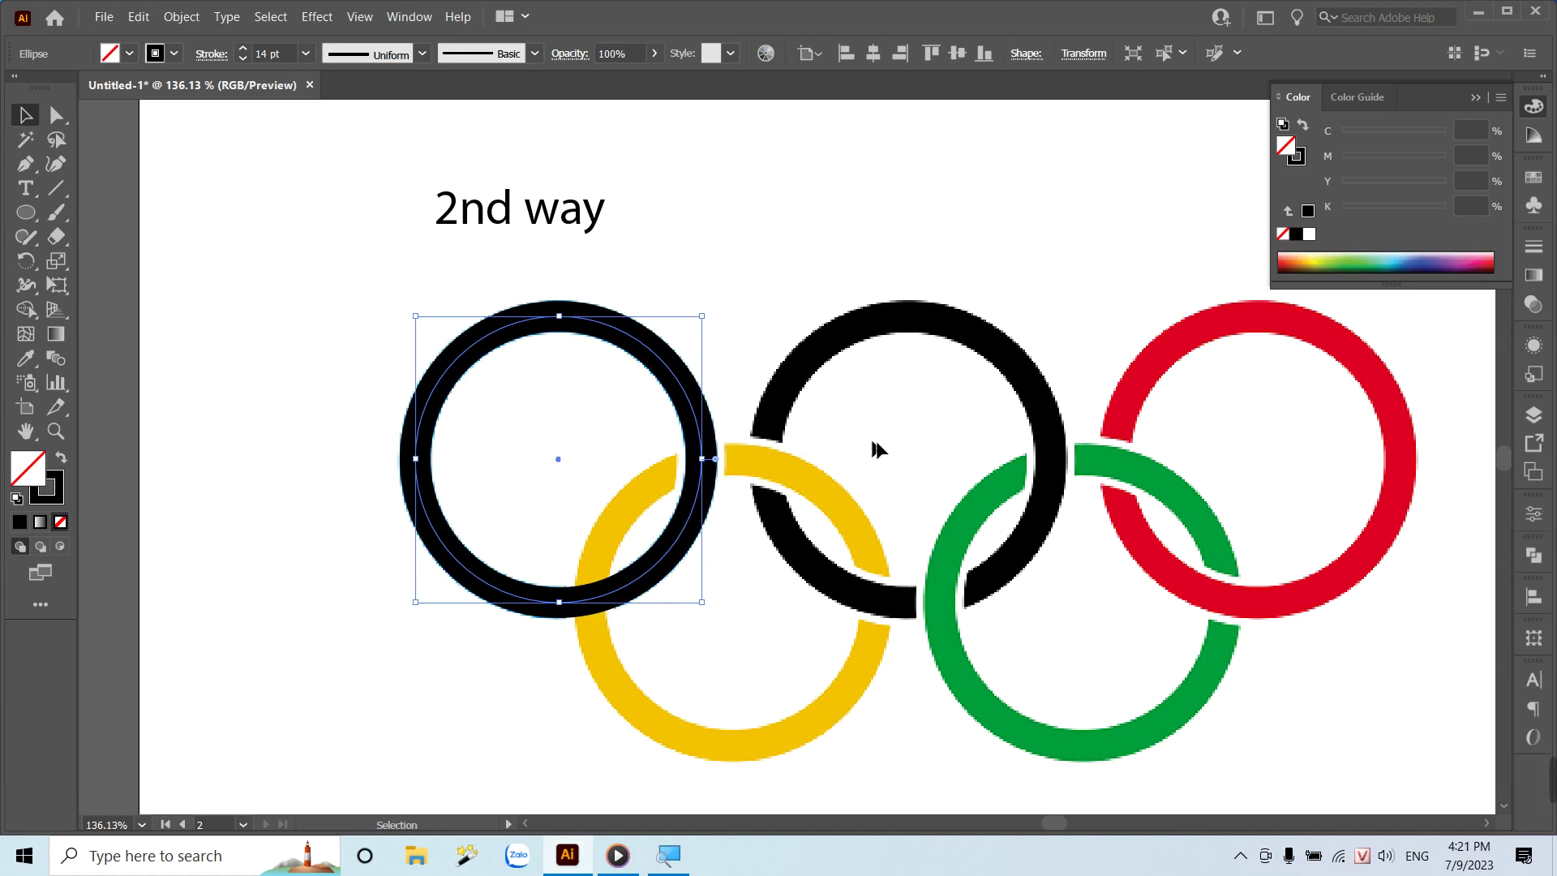
pyautogui.moveTo(873, 445); pyautogui.dragTo(695, 419)
pyautogui.click(531, 232)
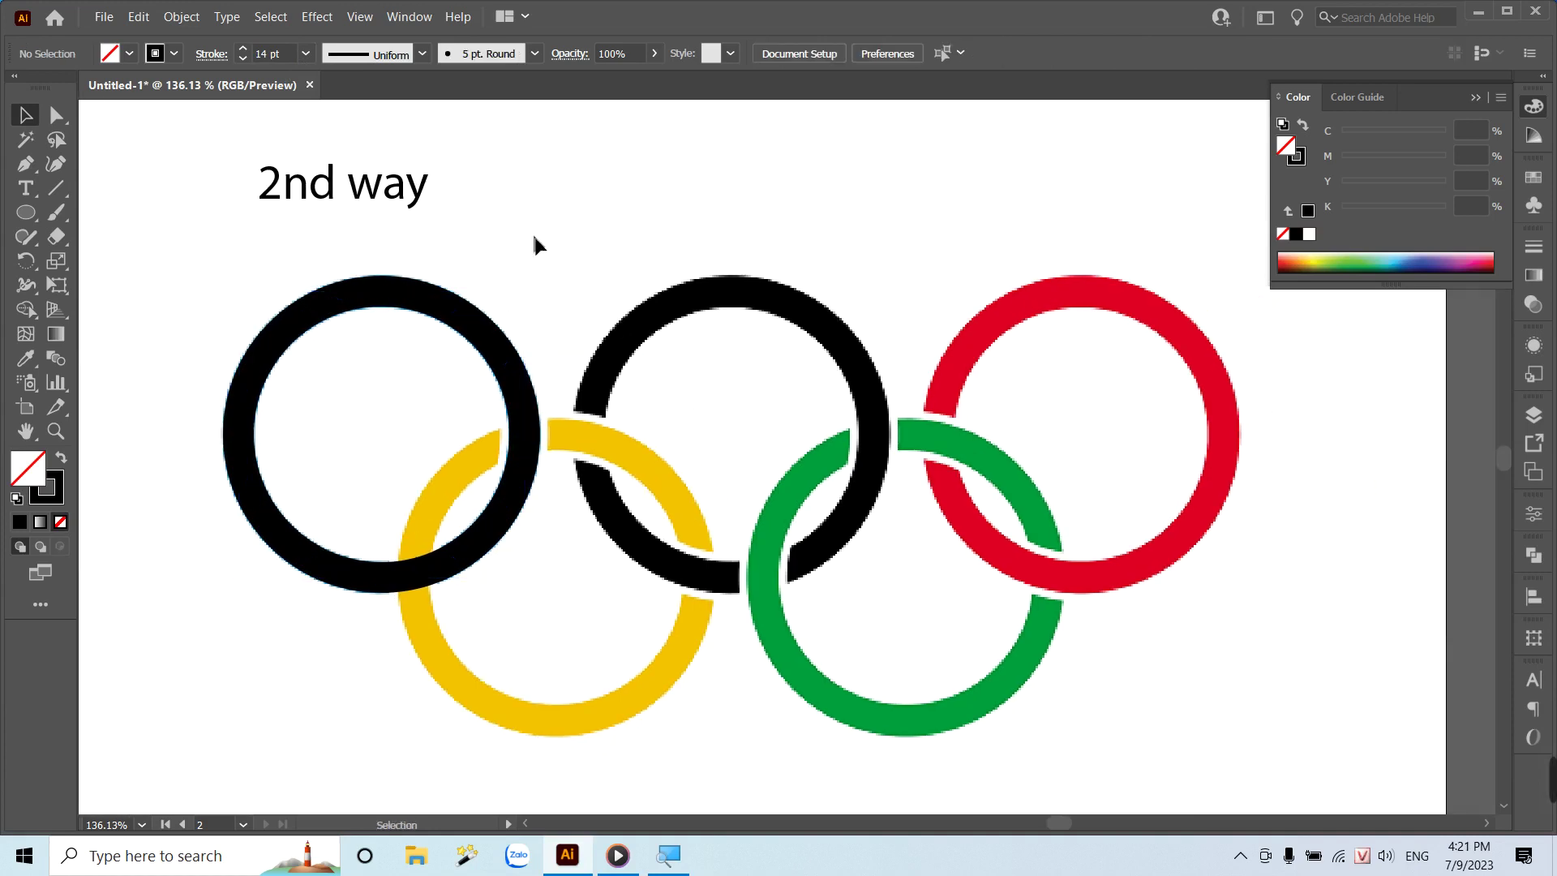
pyautogui.click(489, 345)
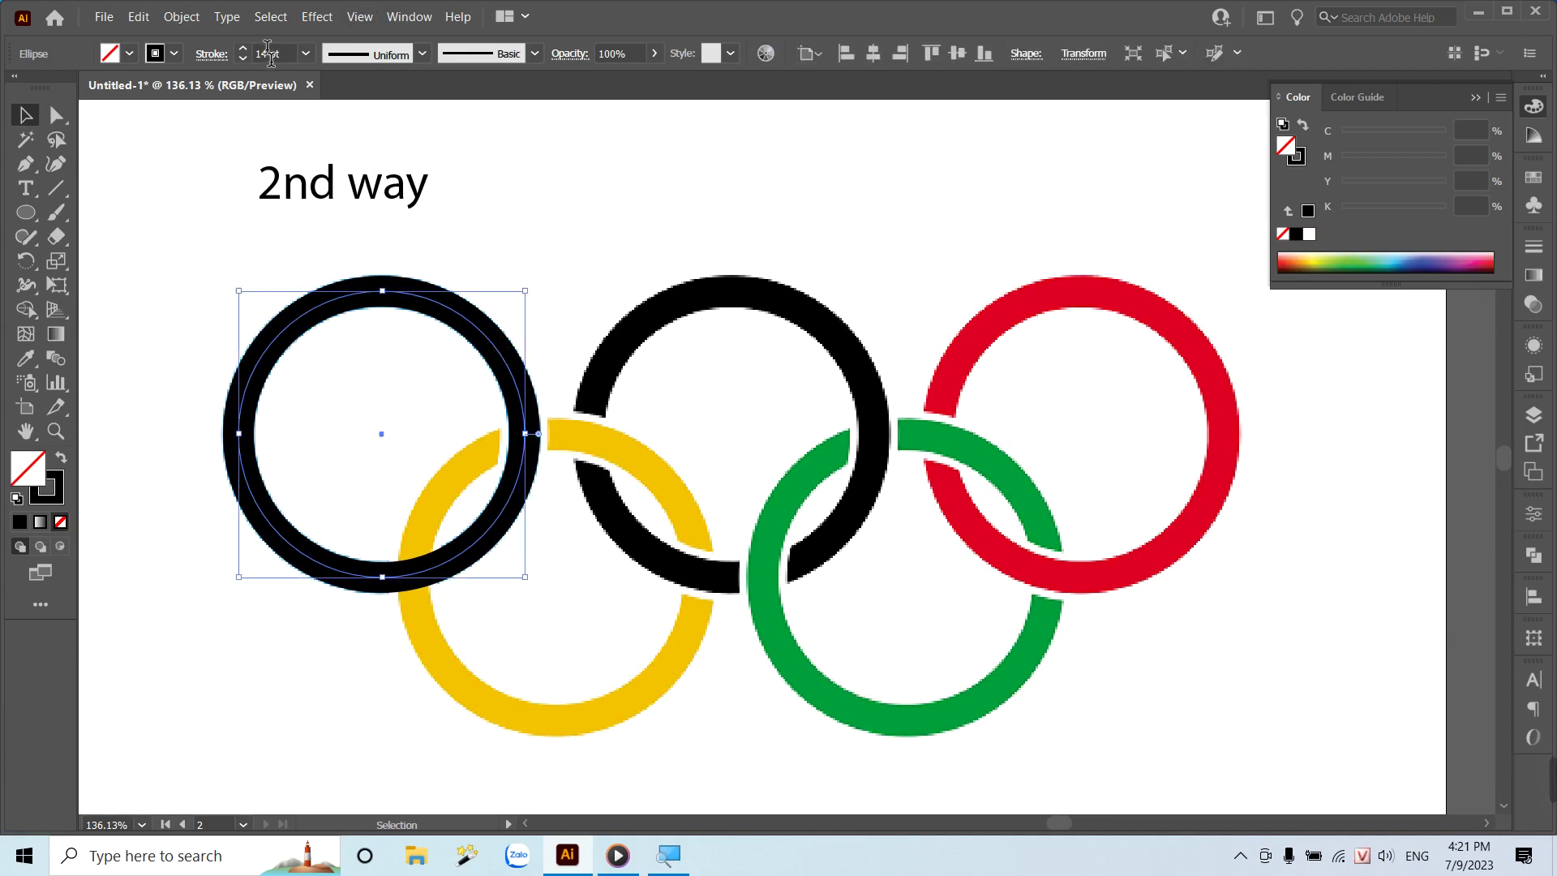
pyautogui.click(184, 18)
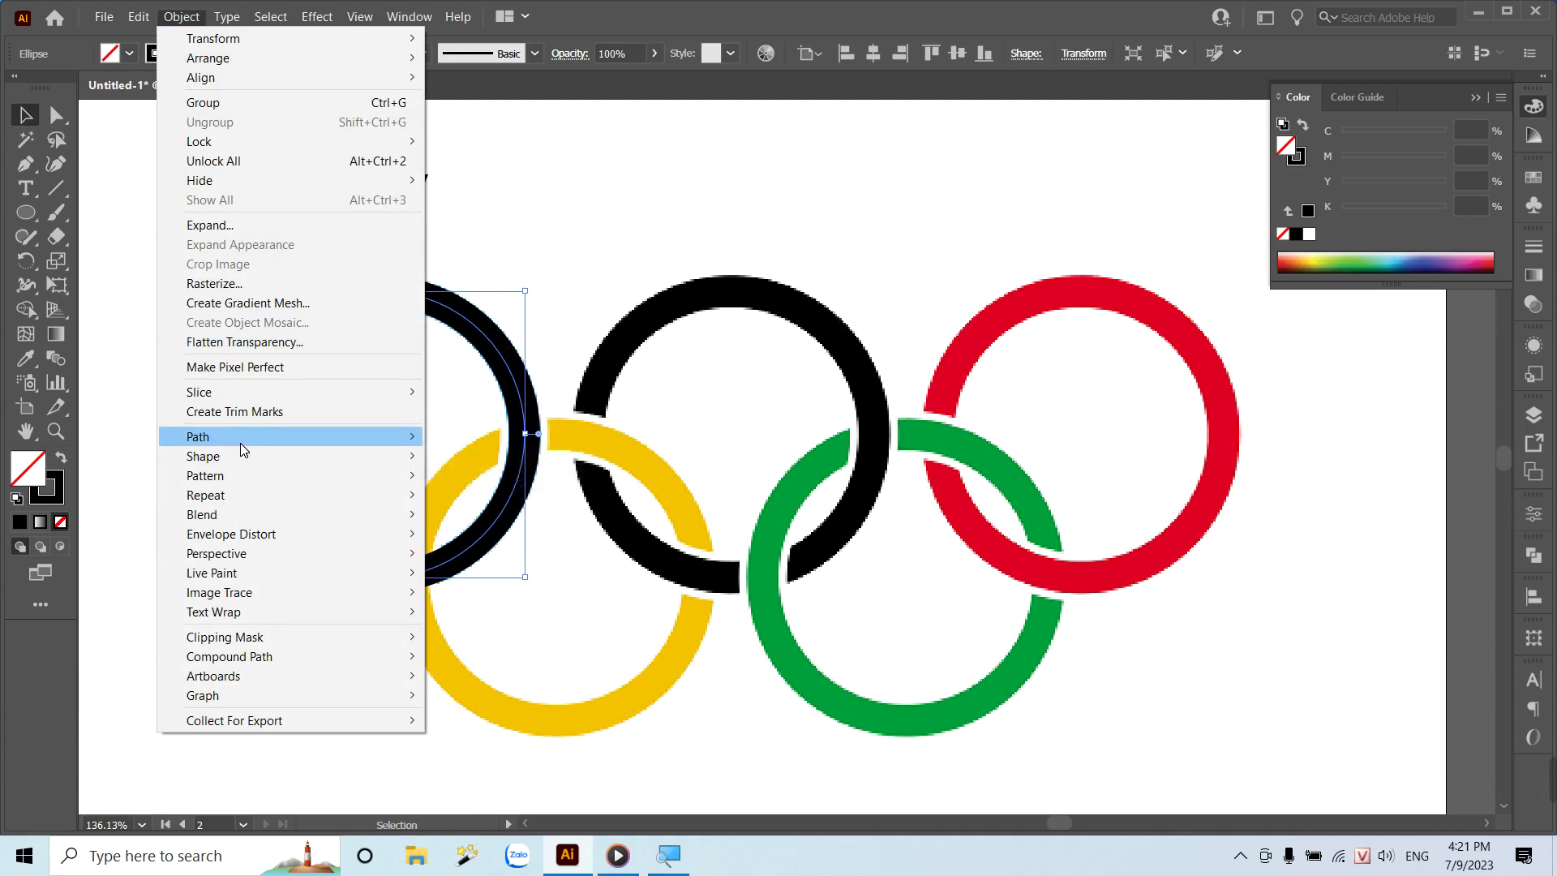
pyautogui.moveTo(197, 435)
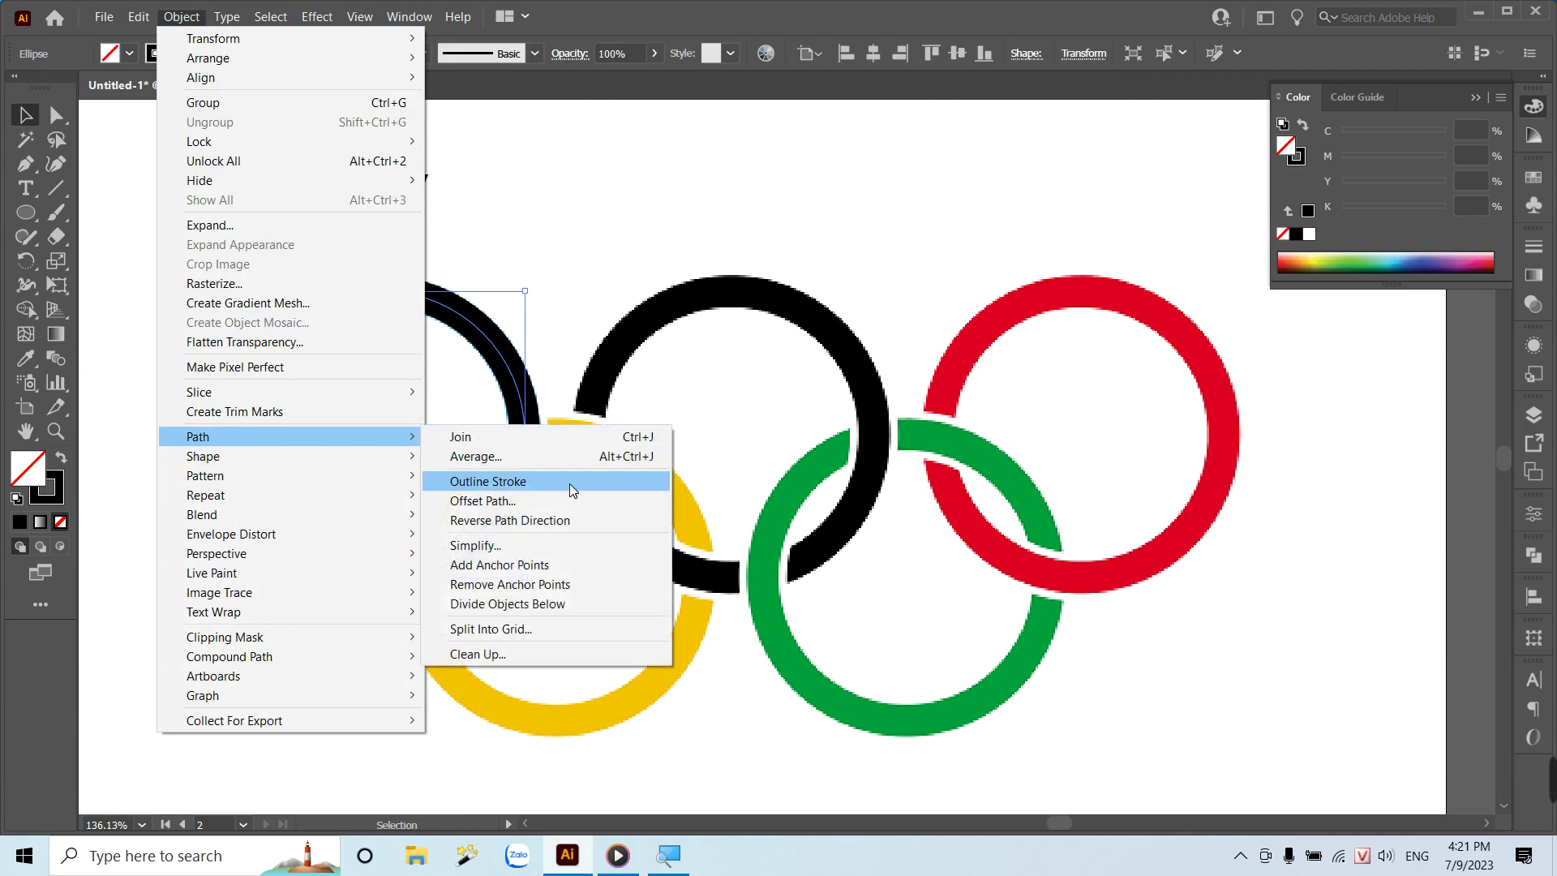
pyautogui.click(497, 482)
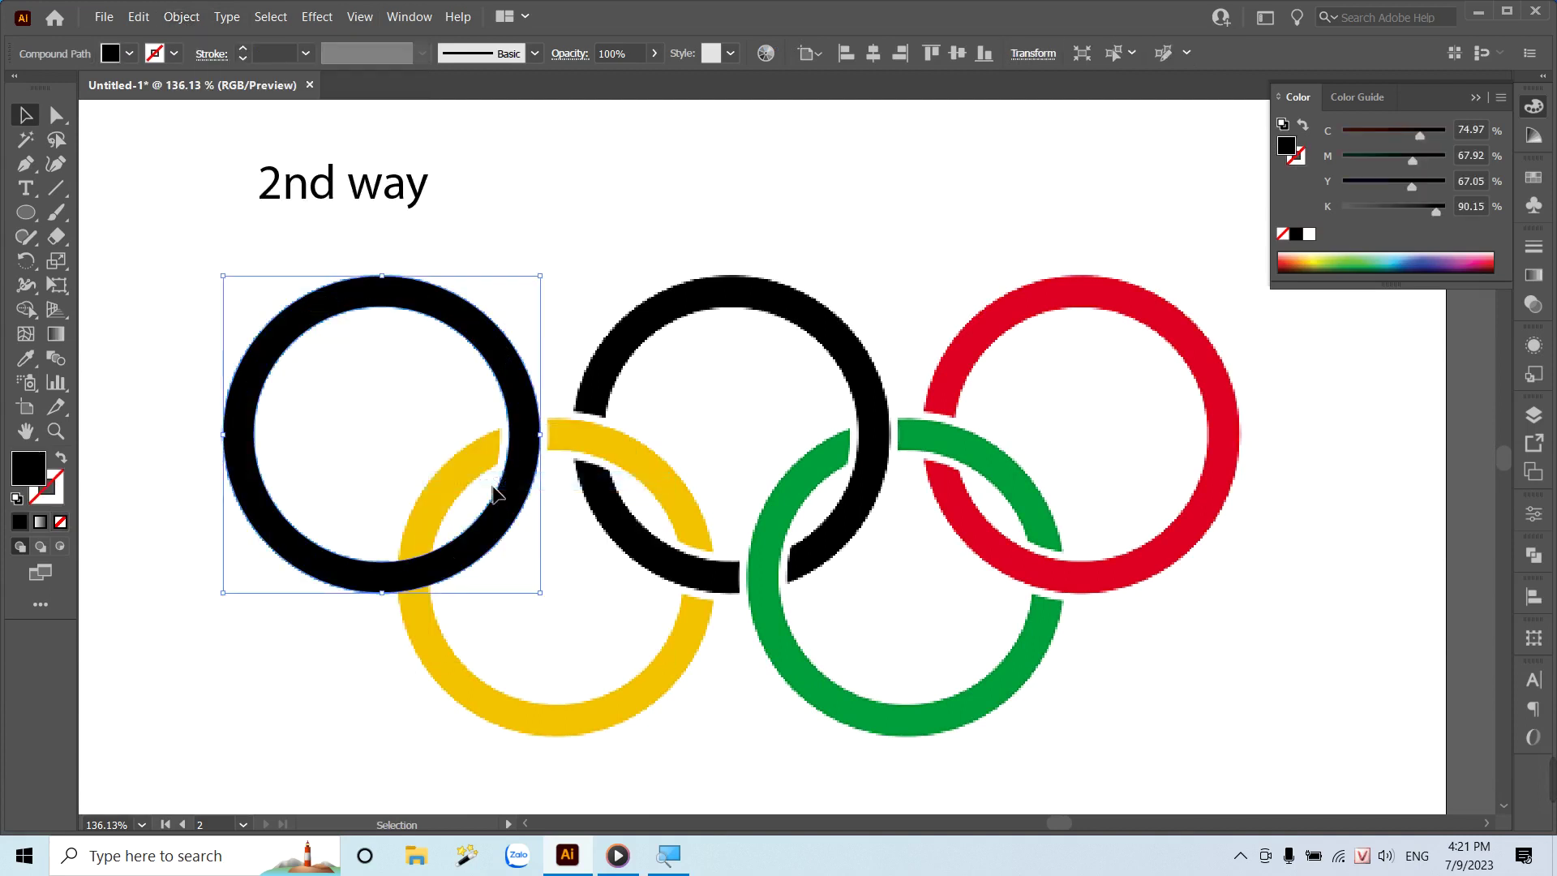
pyautogui.click(1303, 126)
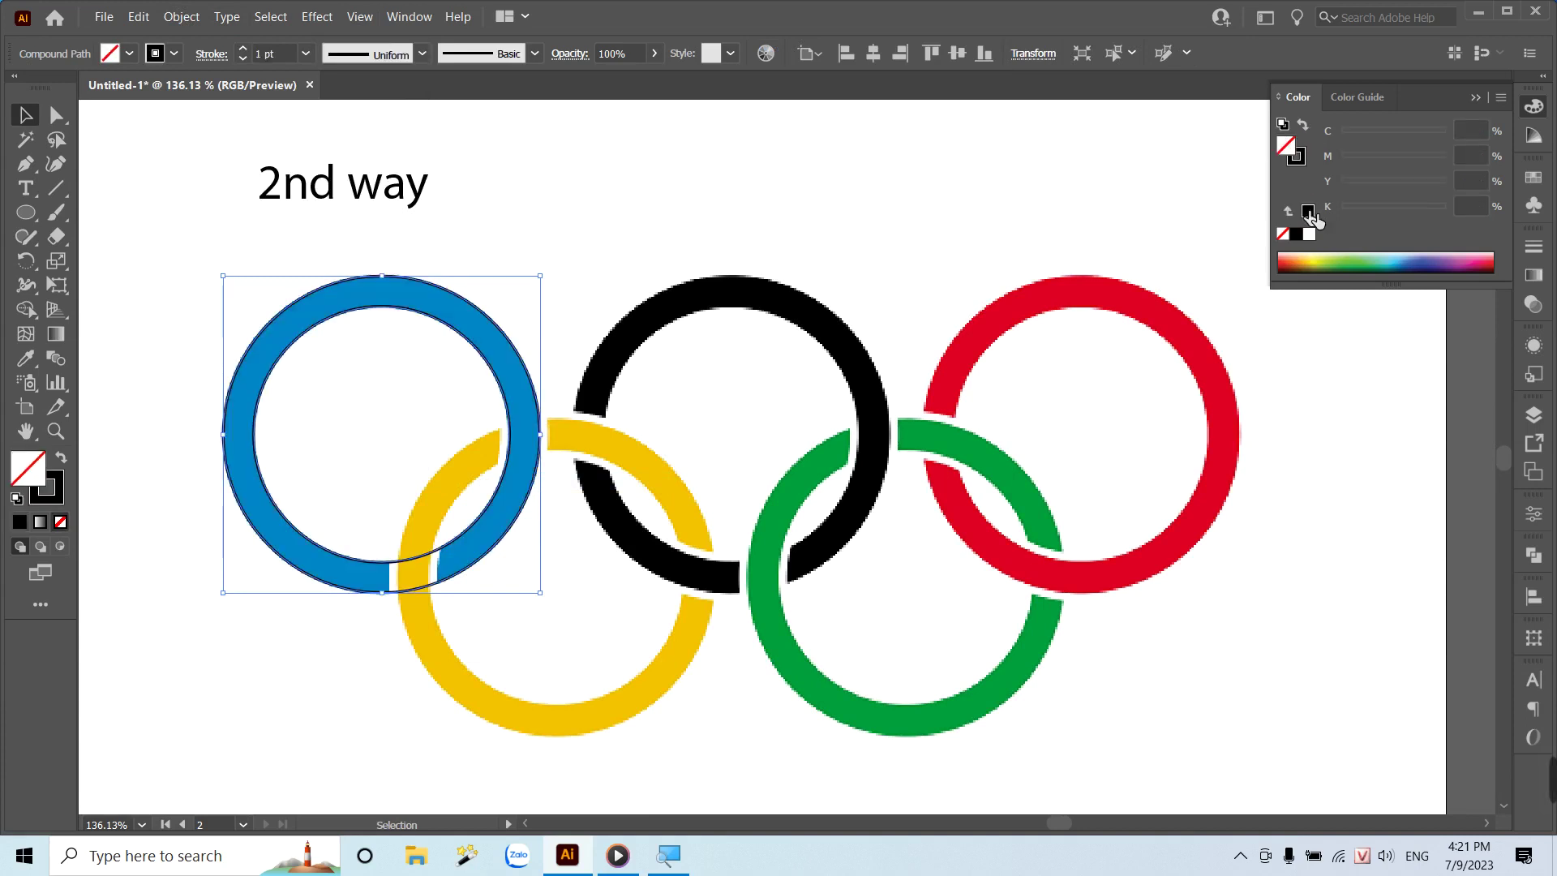
# Alt-drag copies of the ring outline onto the black and red rings.
pyautogui.click(710, 173)
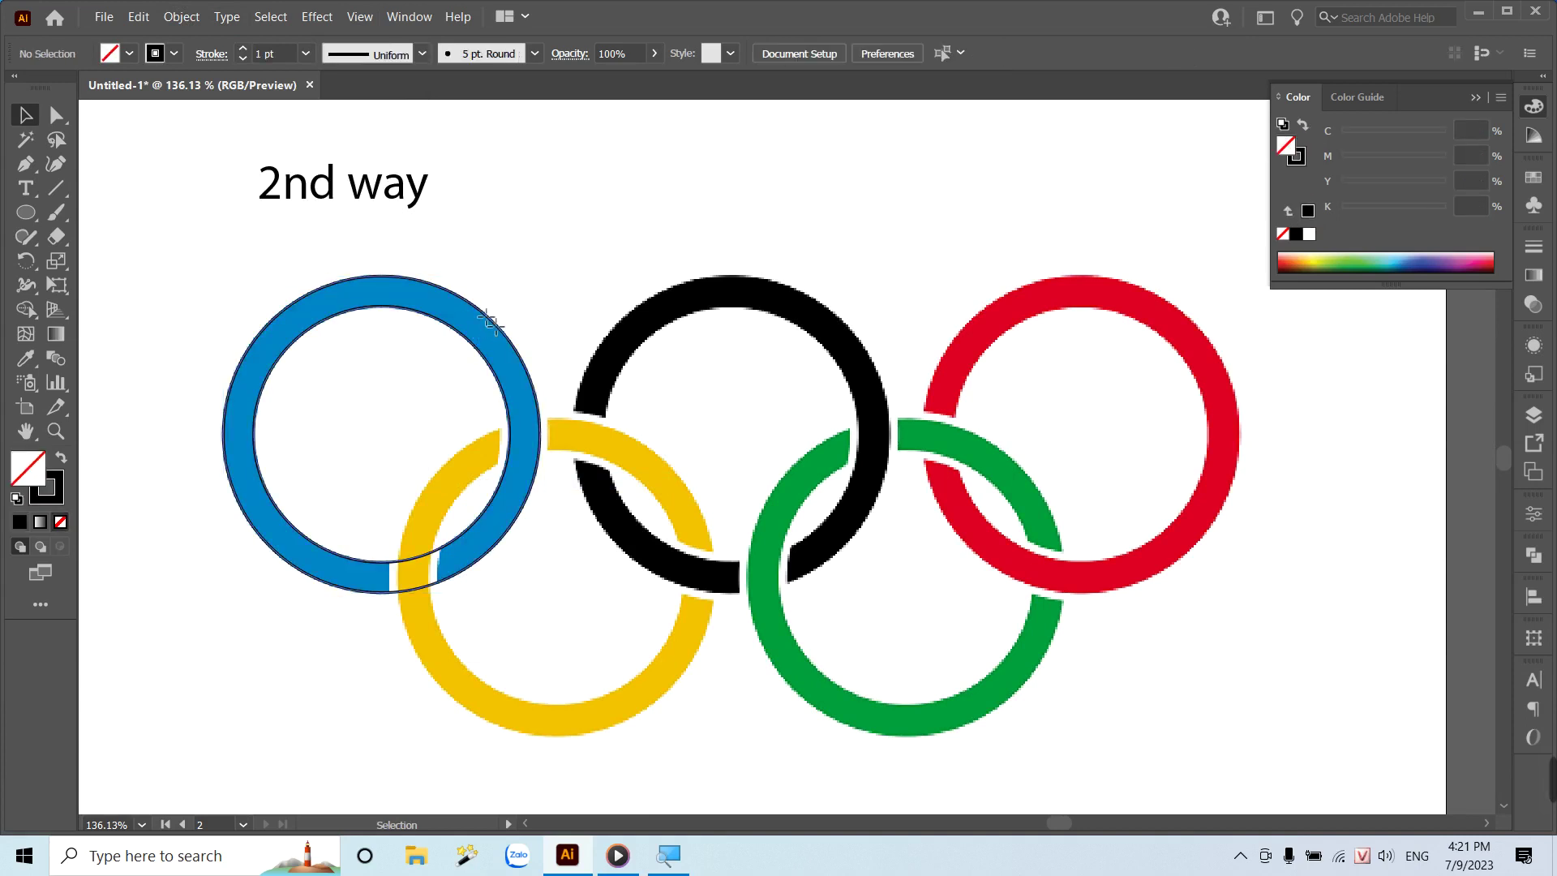
pyautogui.moveTo(495, 325); pyautogui.dragTo(843, 328)
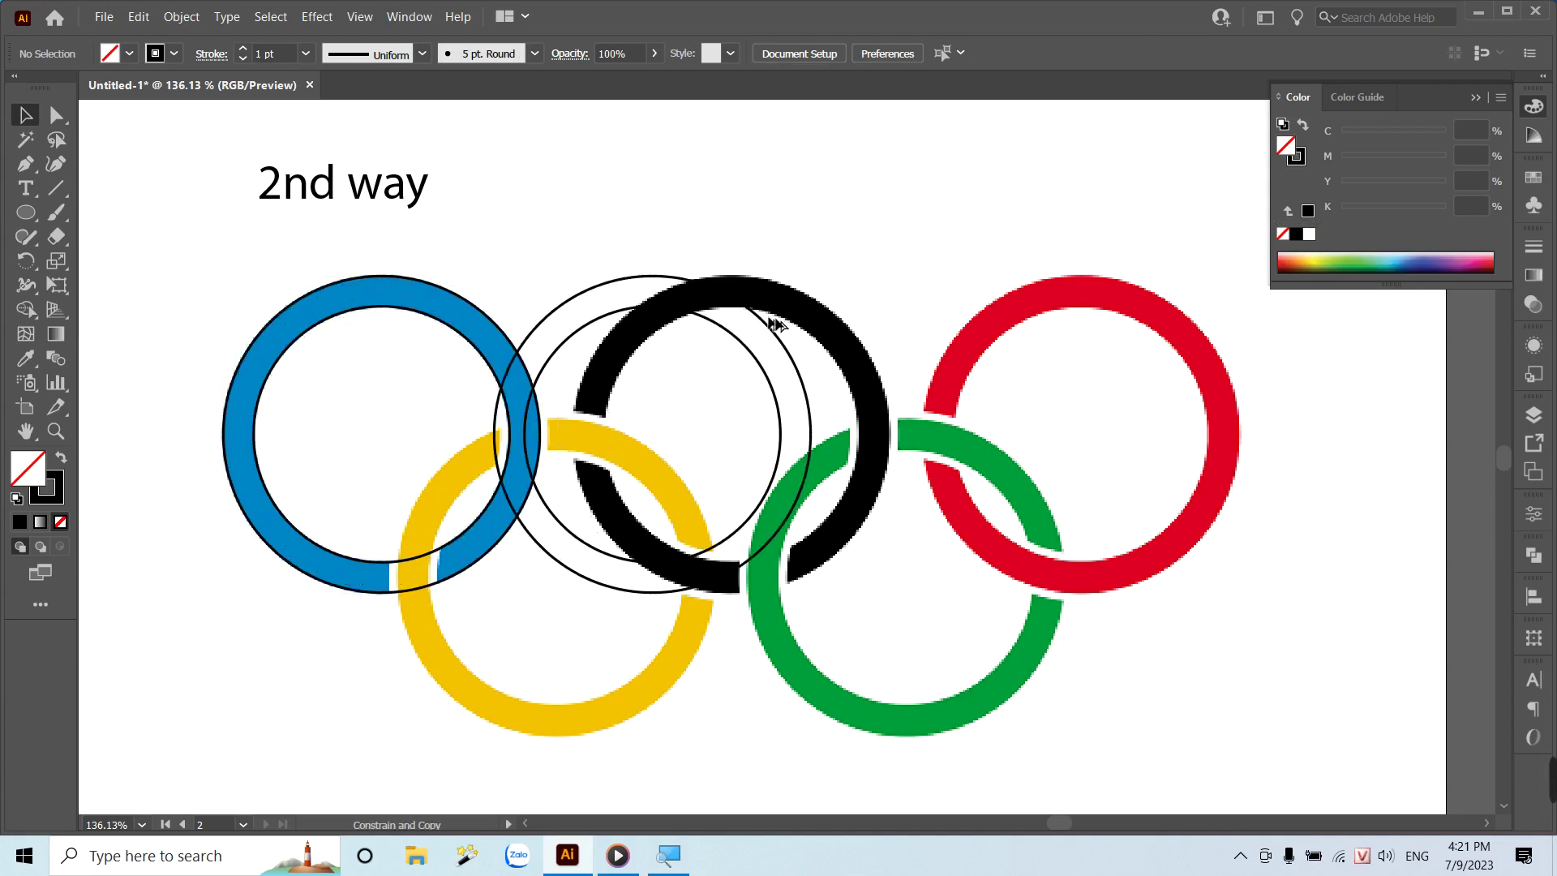
pyautogui.click(840, 330)
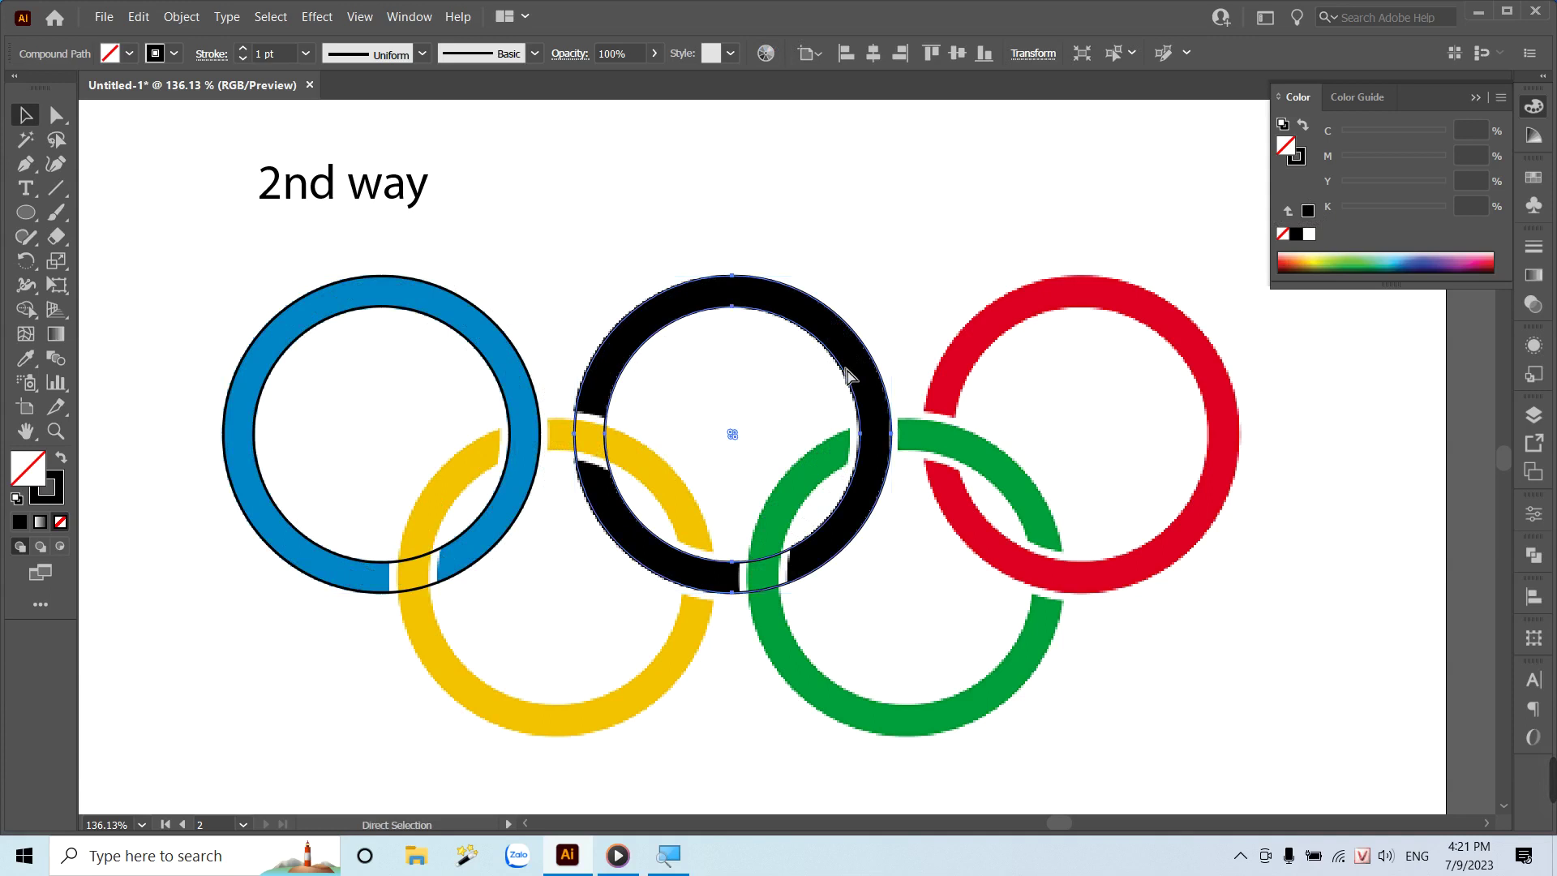
pyautogui.hotkey('ctrl', 'alt', ']')
pyautogui.click(889, 185)
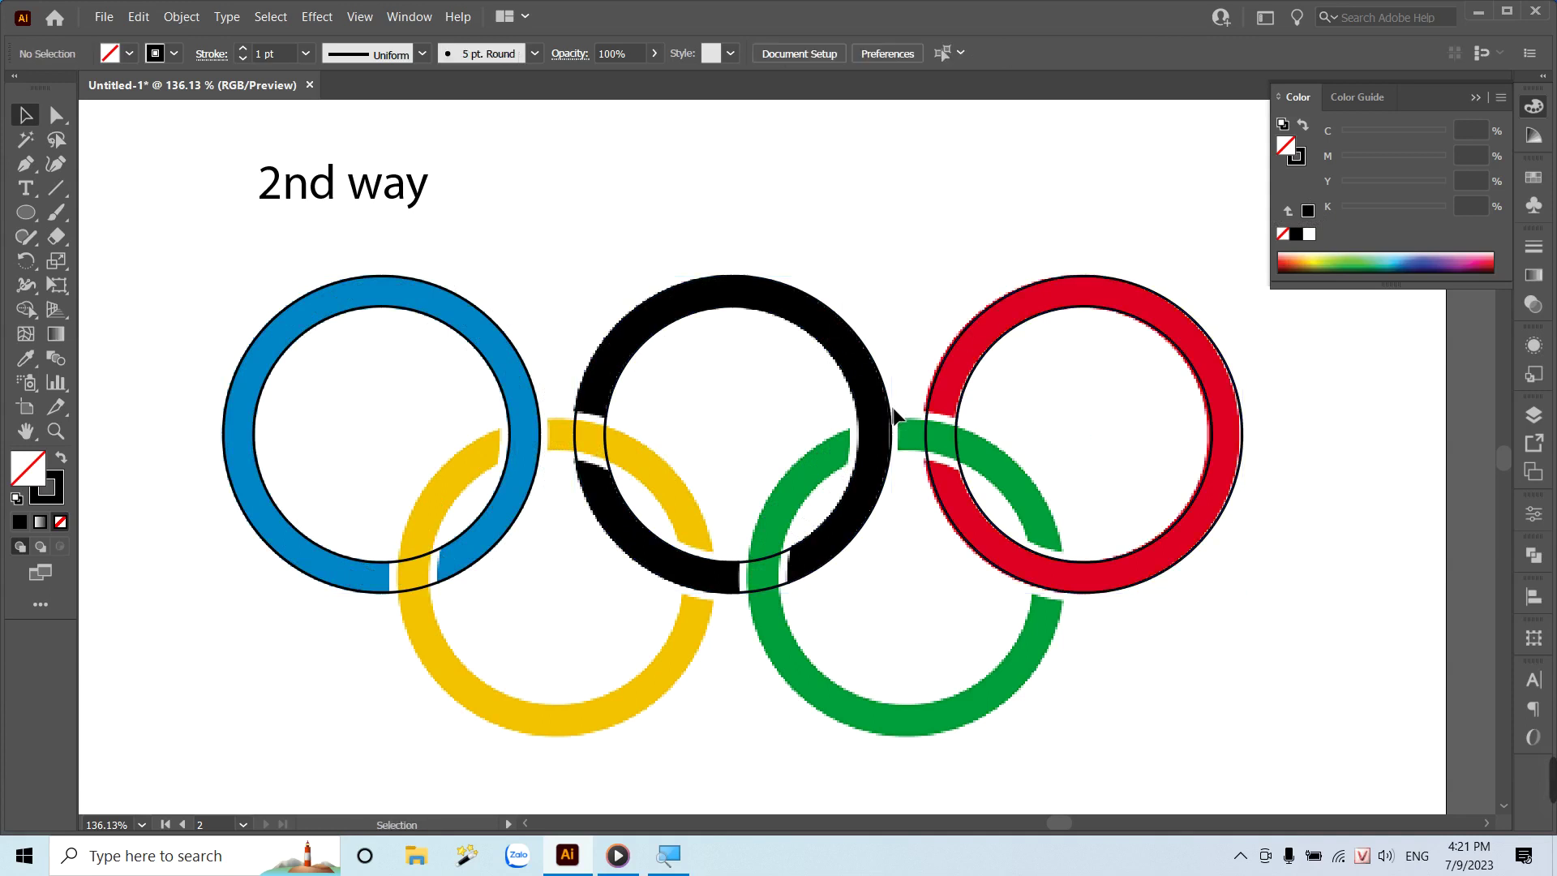
# Copy the ring outline onto the yellow and green rings, then deselect.
pyautogui.moveTo(892, 417); pyautogui.dragTo(718, 560)
pyautogui.click(728, 430)
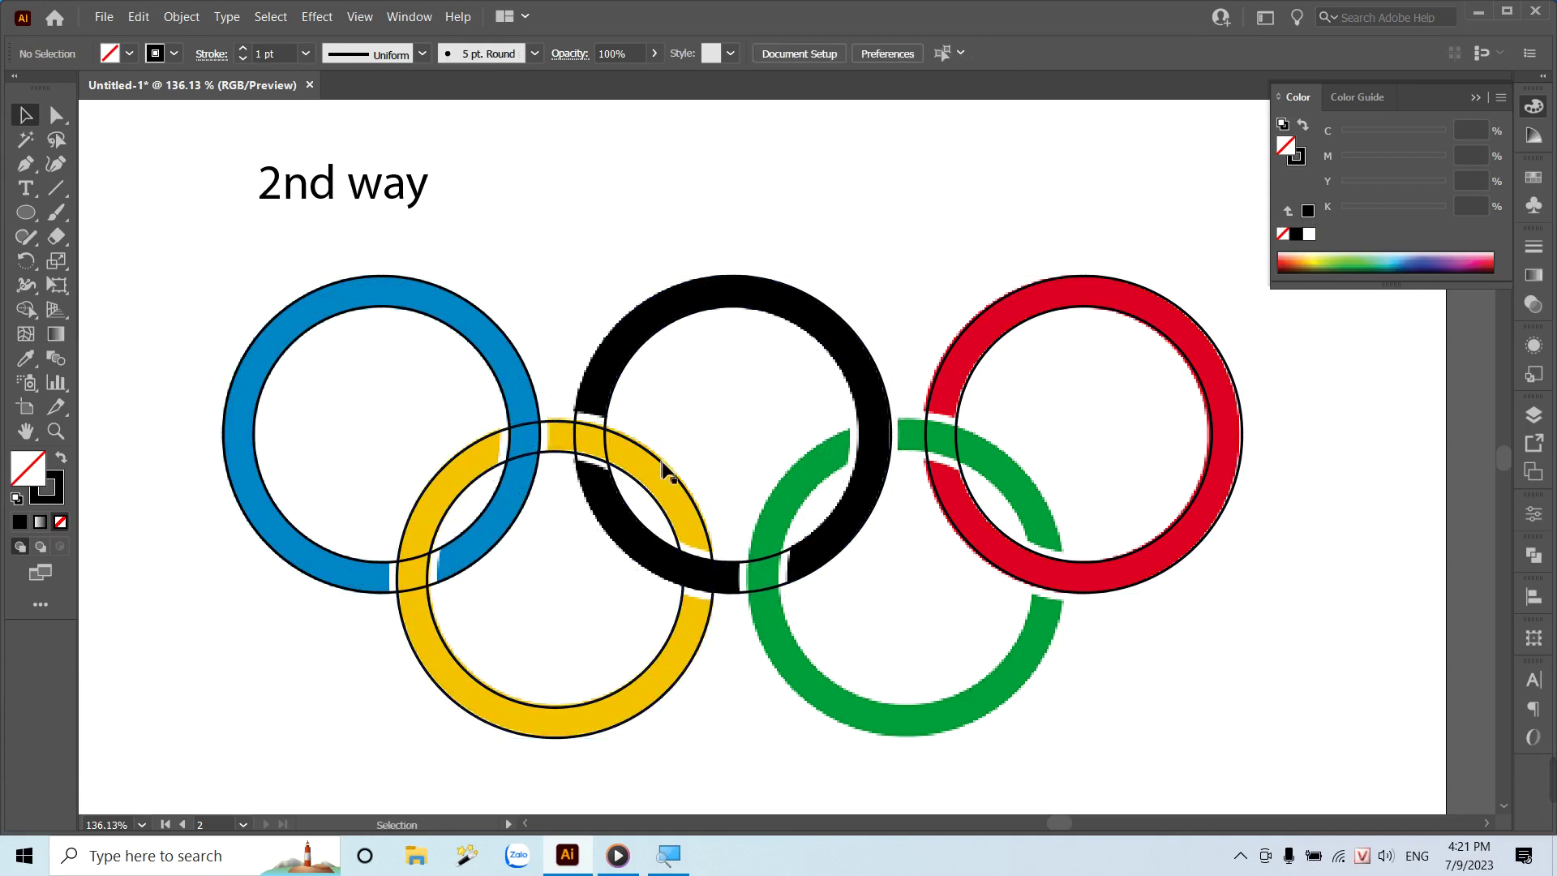
pyautogui.moveTo(665, 471); pyautogui.dragTo(1012, 474)
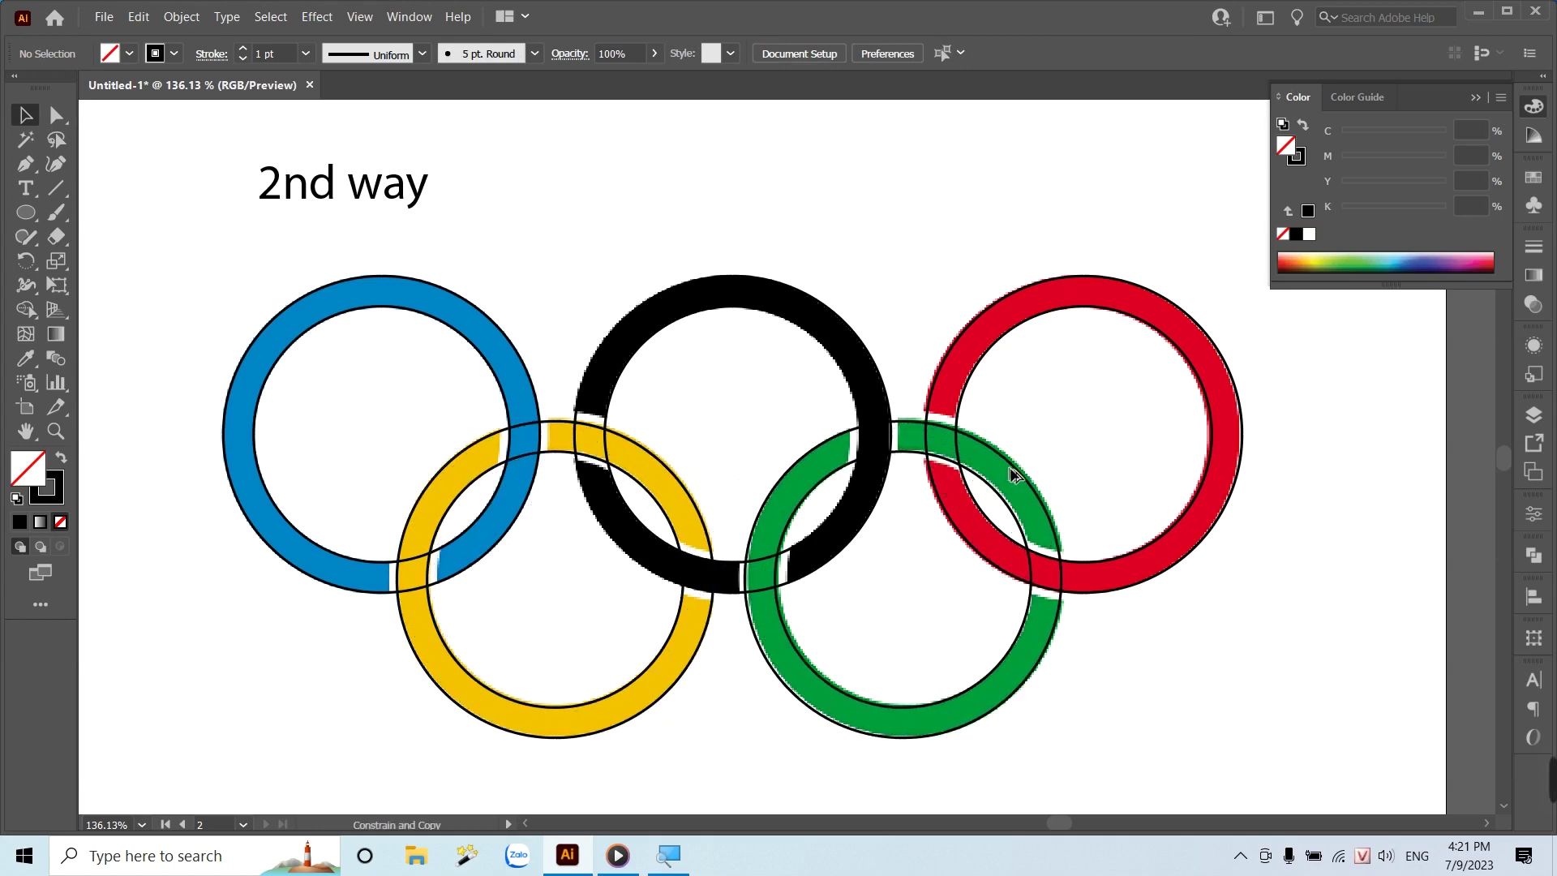
pyautogui.moveTo(1012, 475); pyautogui.dragTo(1013, 475)
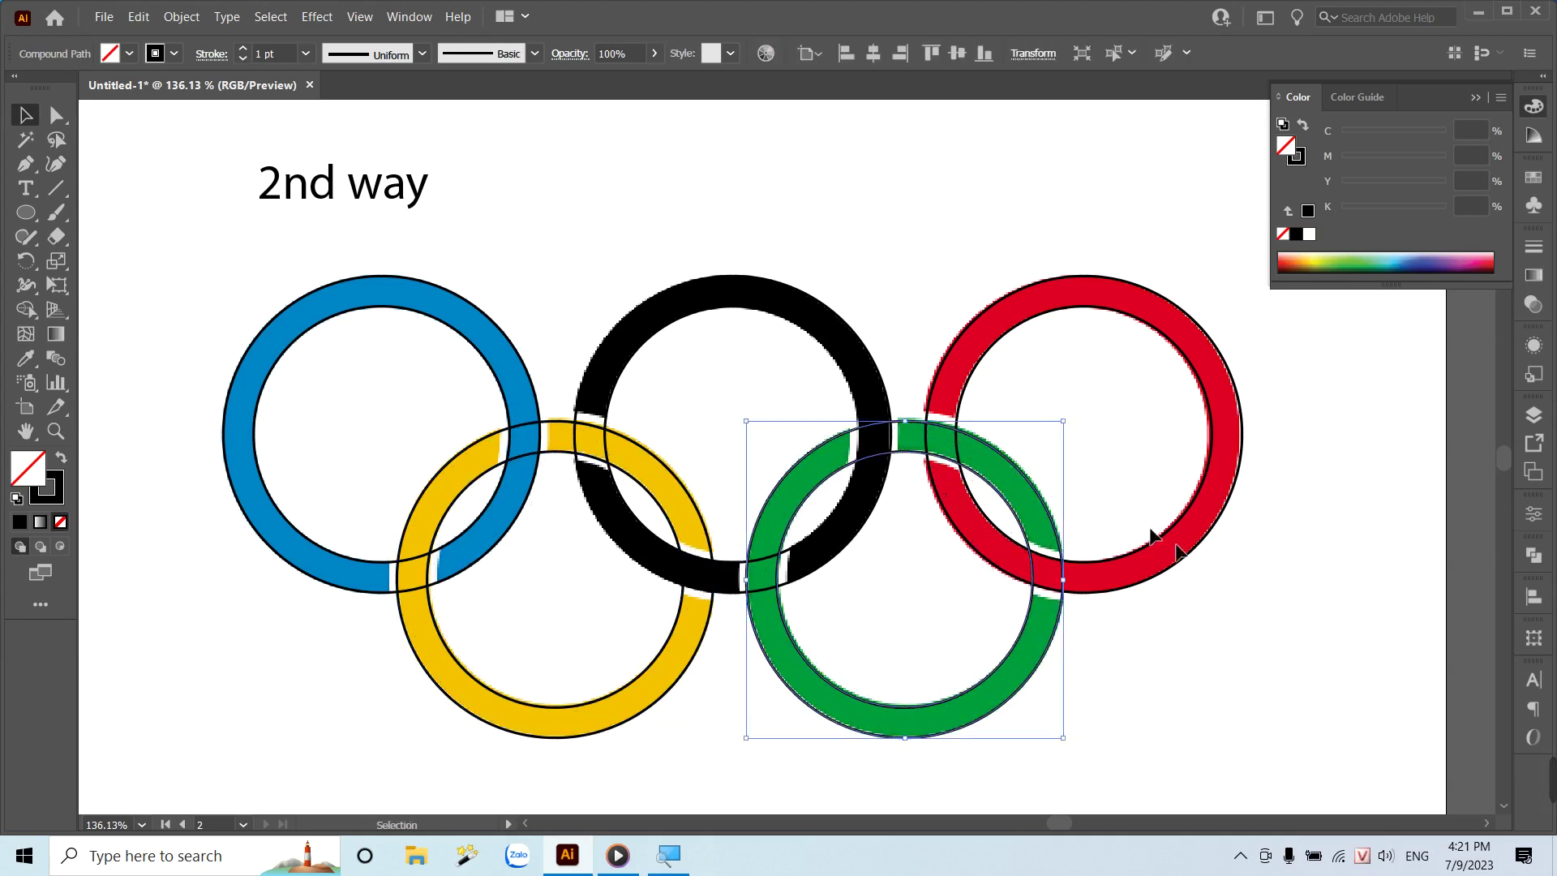
pyautogui.click(1290, 618)
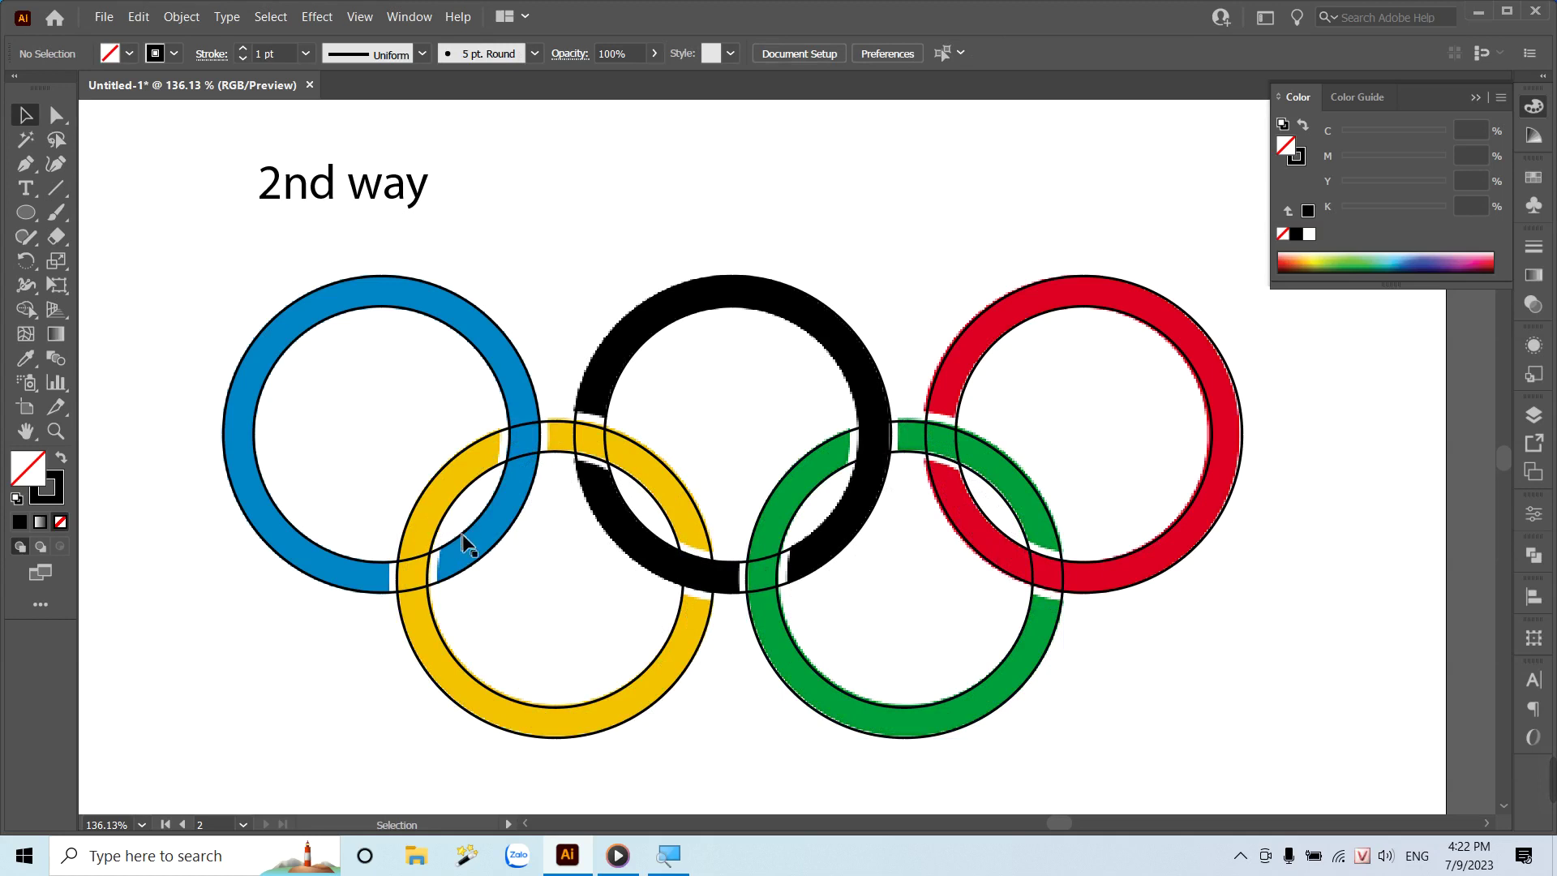
# Zoom into the lower blue-yellow crossing and draw a four-sided Pen cutting shape over it.
pyautogui.press('z')
pyautogui.moveTo(301, 559)
pyautogui.mouseDown()
pyautogui.moveTo(632, 702)
pyautogui.moveTo(657, 538)
pyautogui.mouseUp()
pyautogui.press('p')
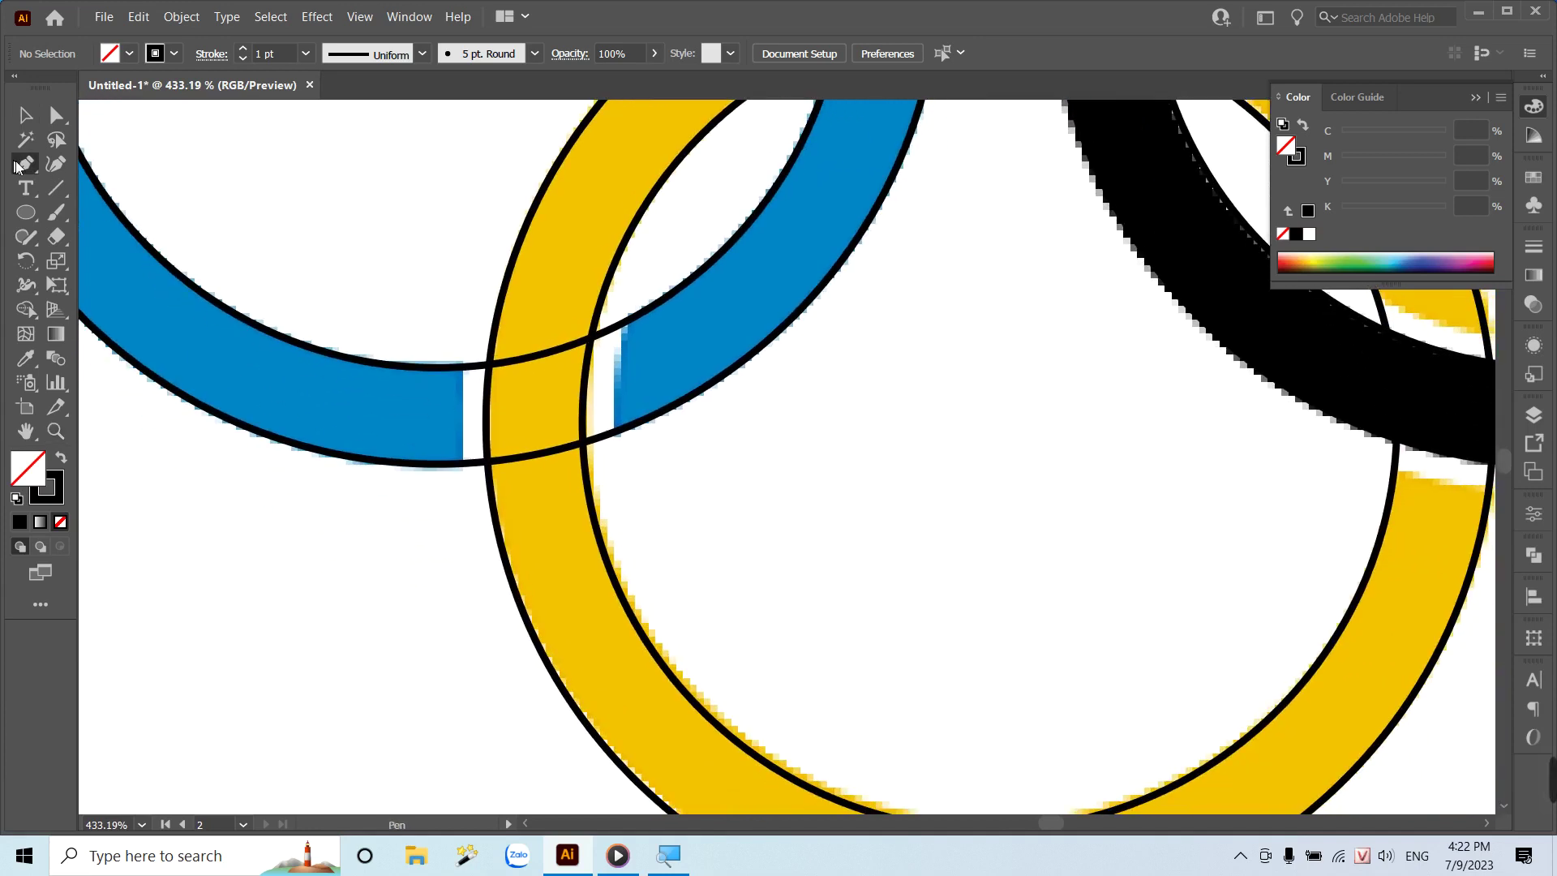
pyautogui.moveTo(18, 167); pyautogui.dragTo(133, 173)
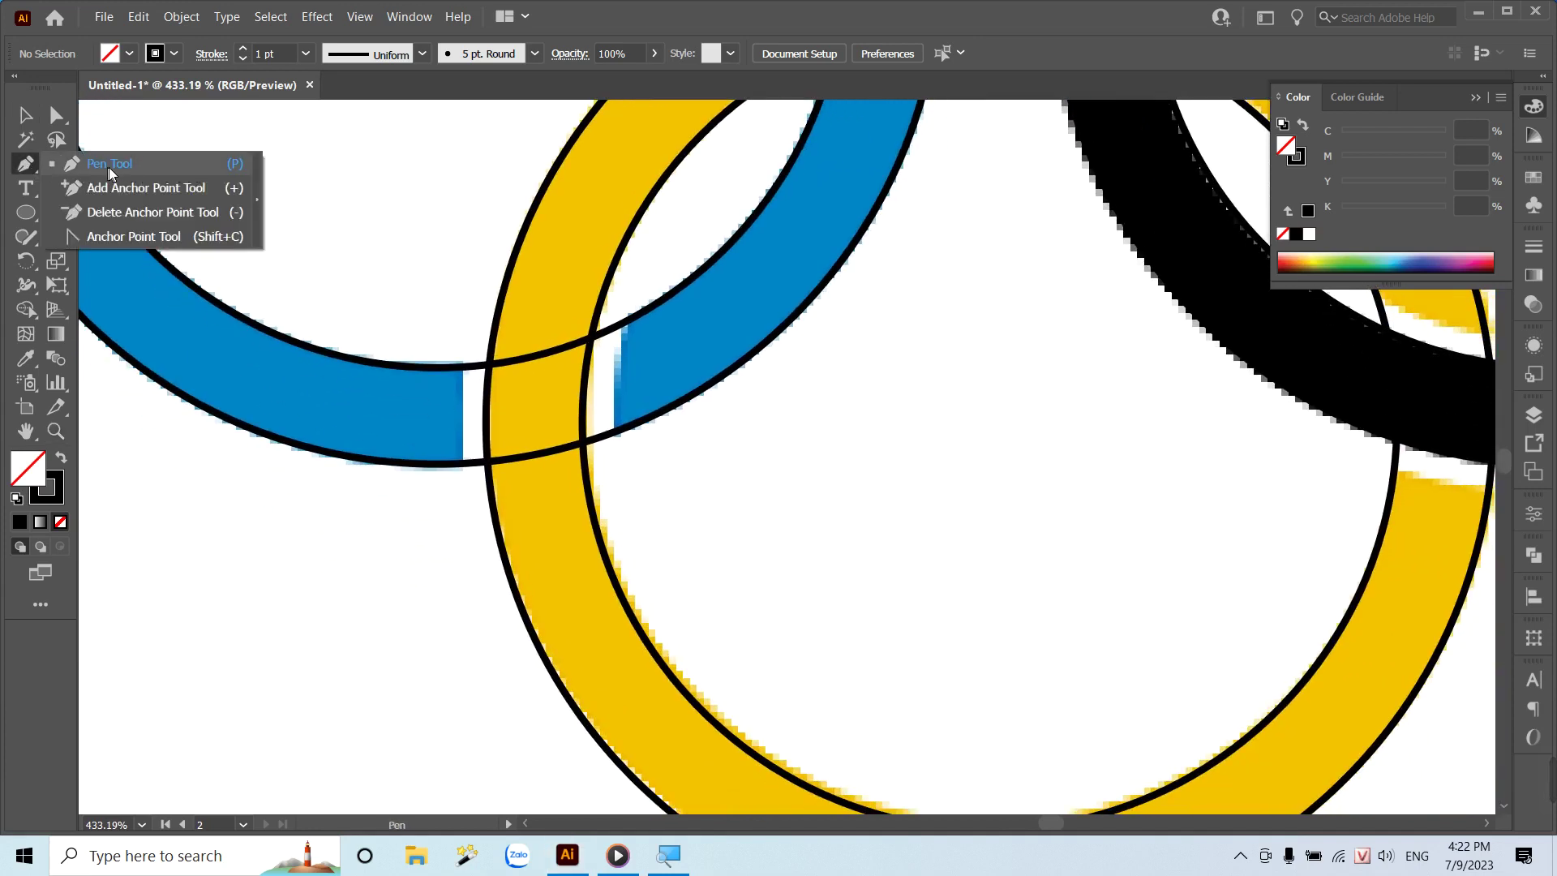
pyautogui.click(109, 167)
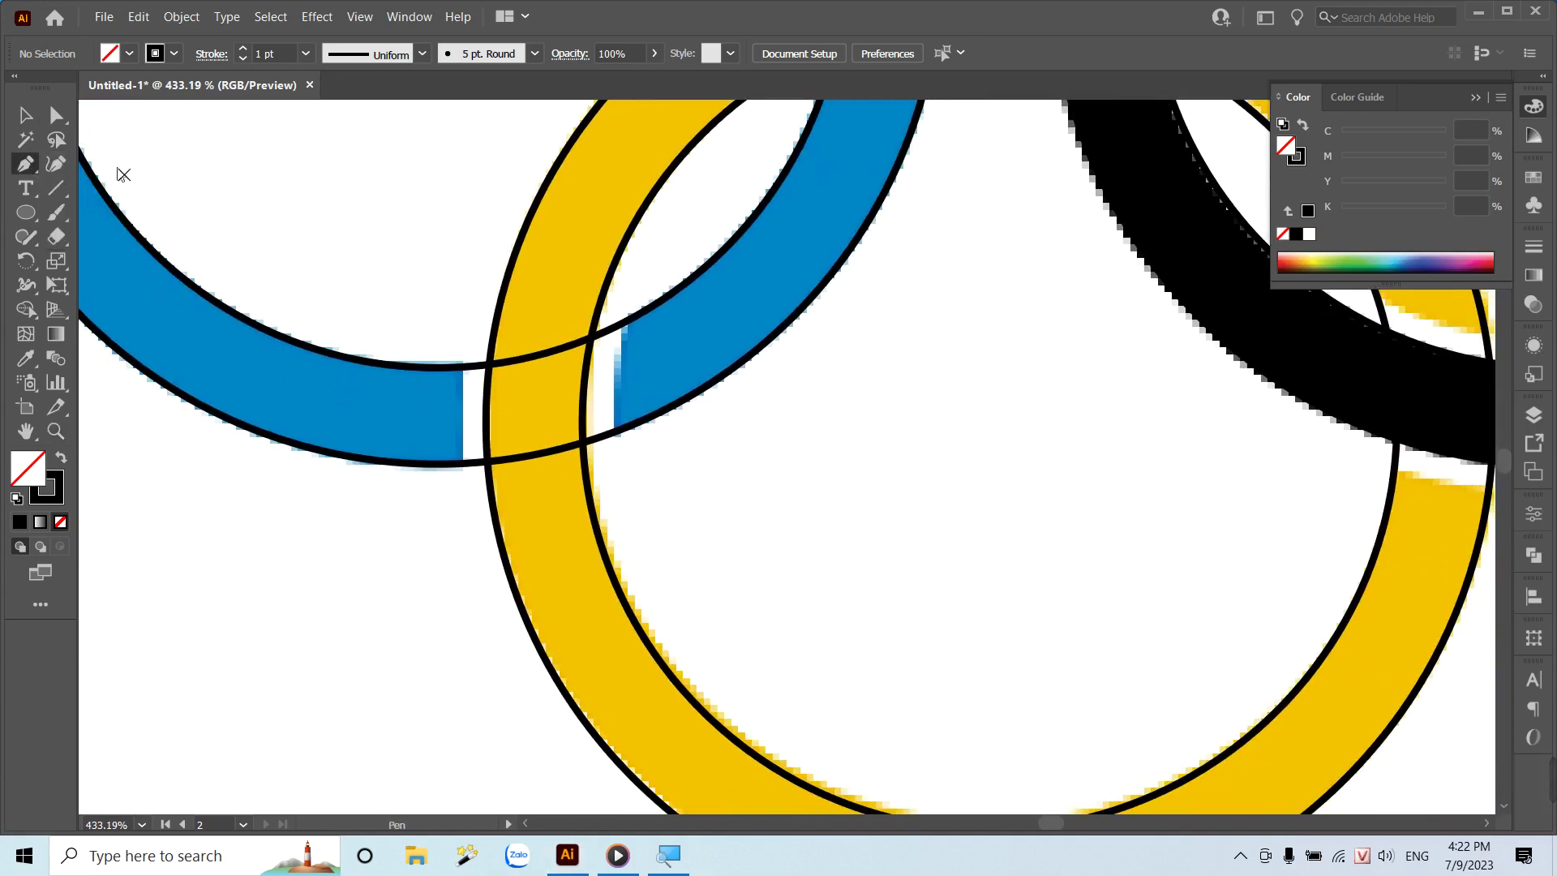
pyautogui.click(630, 290)
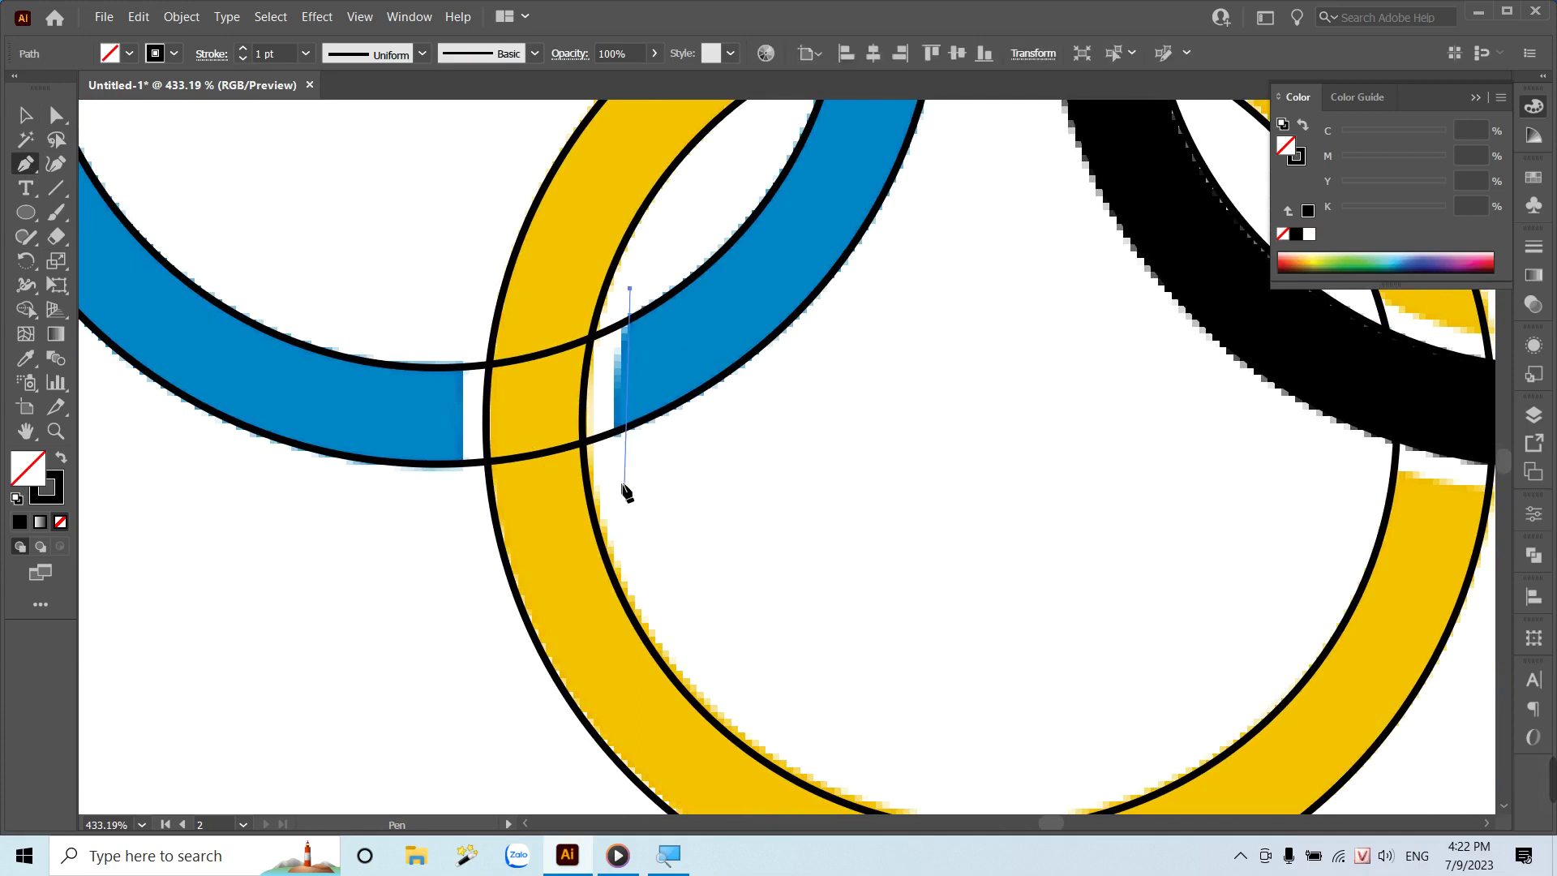
pyautogui.moveTo(619, 477); pyautogui.dragTo(626, 584)
pyautogui.moveTo(462, 536); pyautogui.dragTo(462, 545)
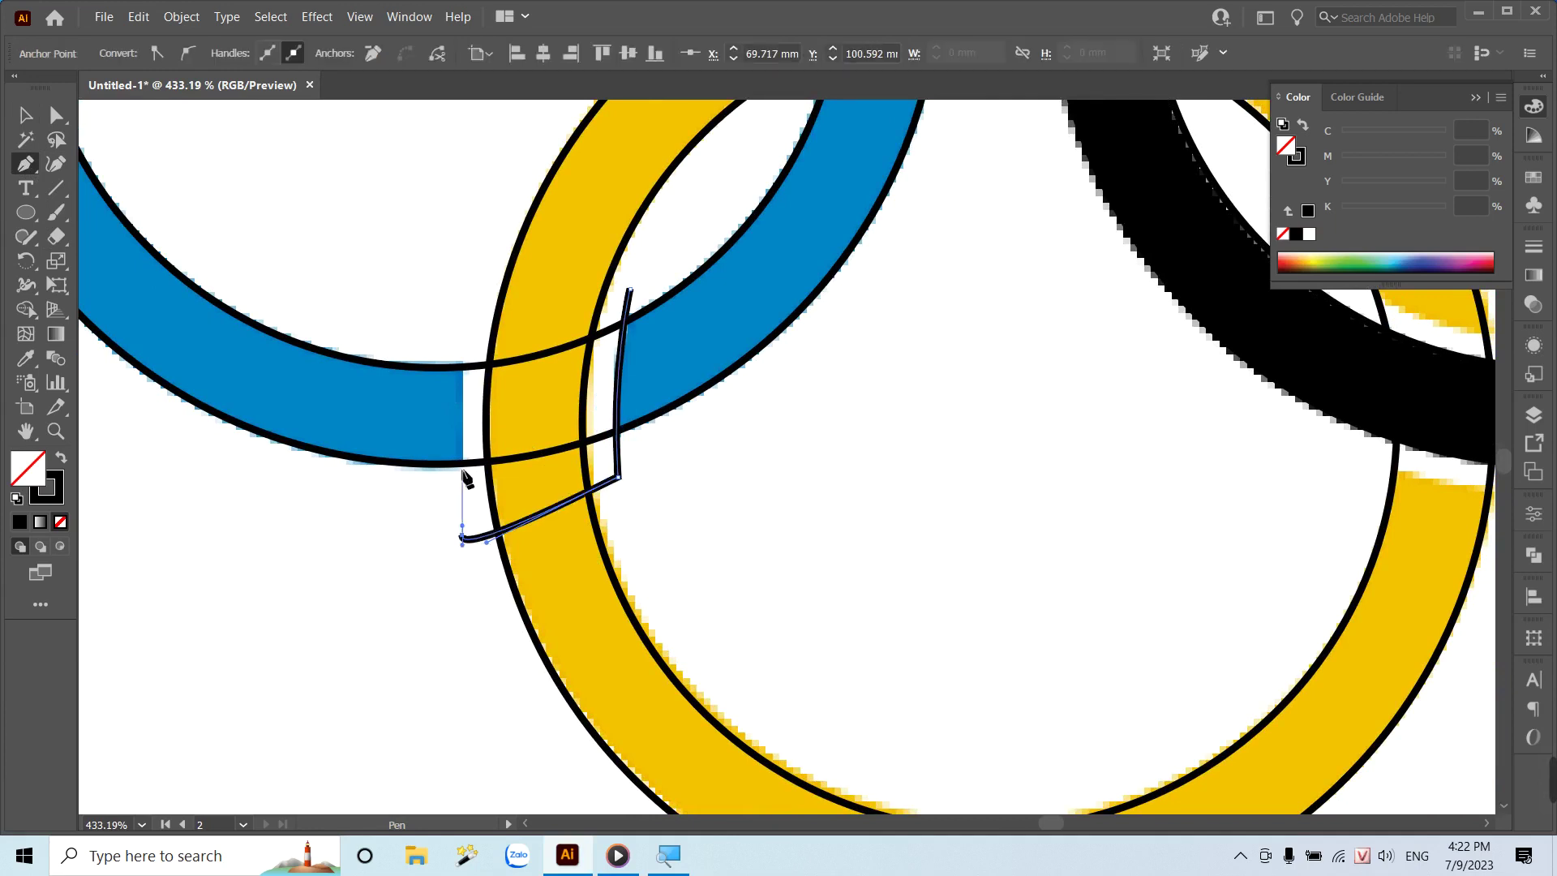
pyautogui.click(462, 312)
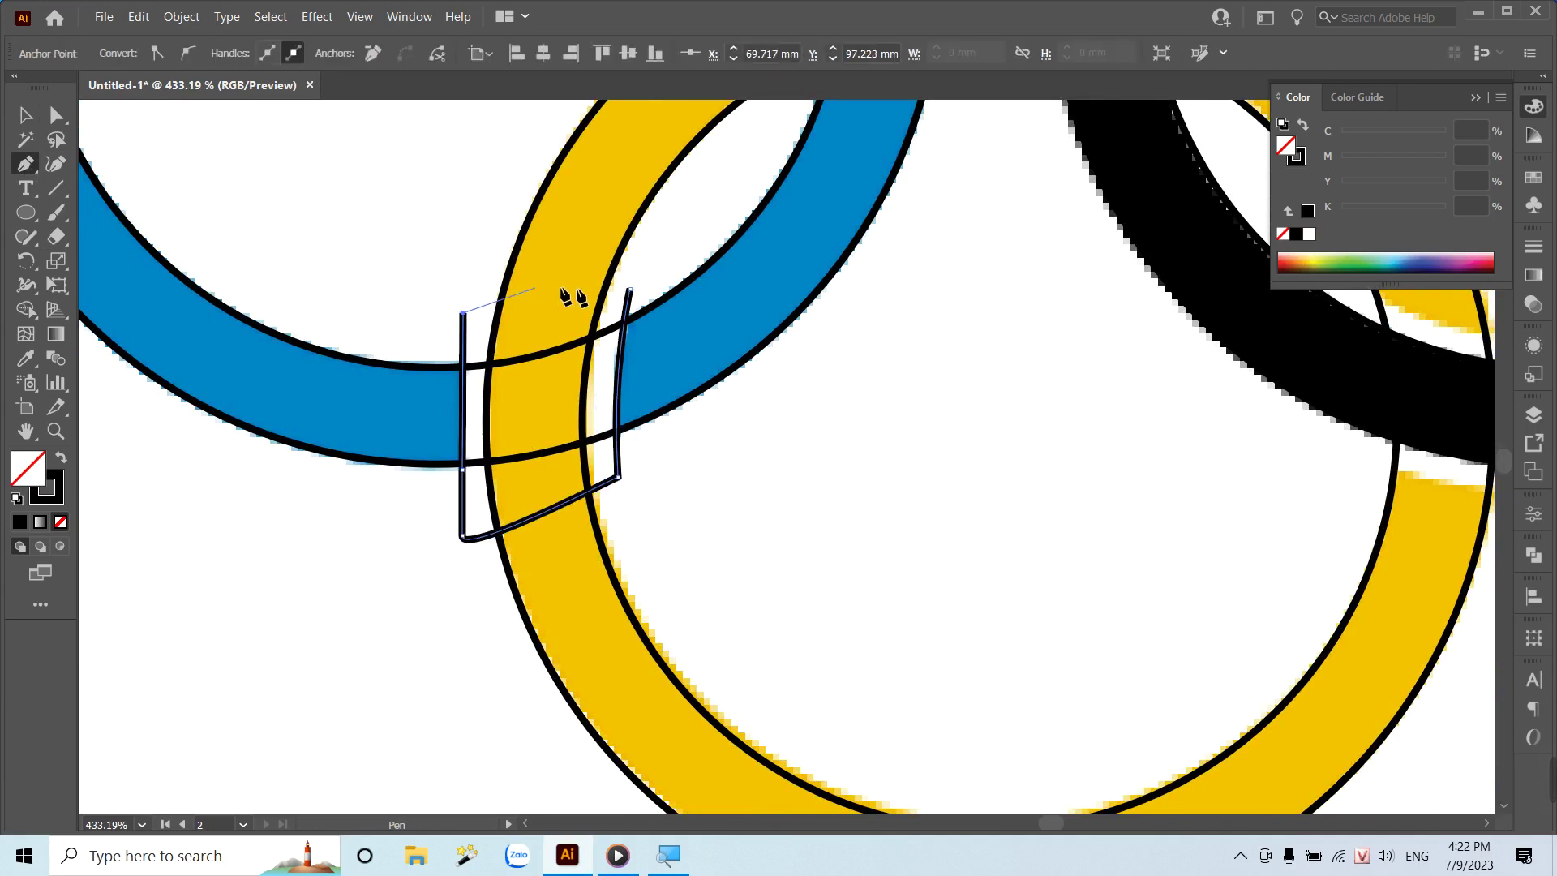
pyautogui.click(630, 289)
# Subtract the cutting shape from the blue ring with Pathfinder Minus Front.
pyautogui.press('v')
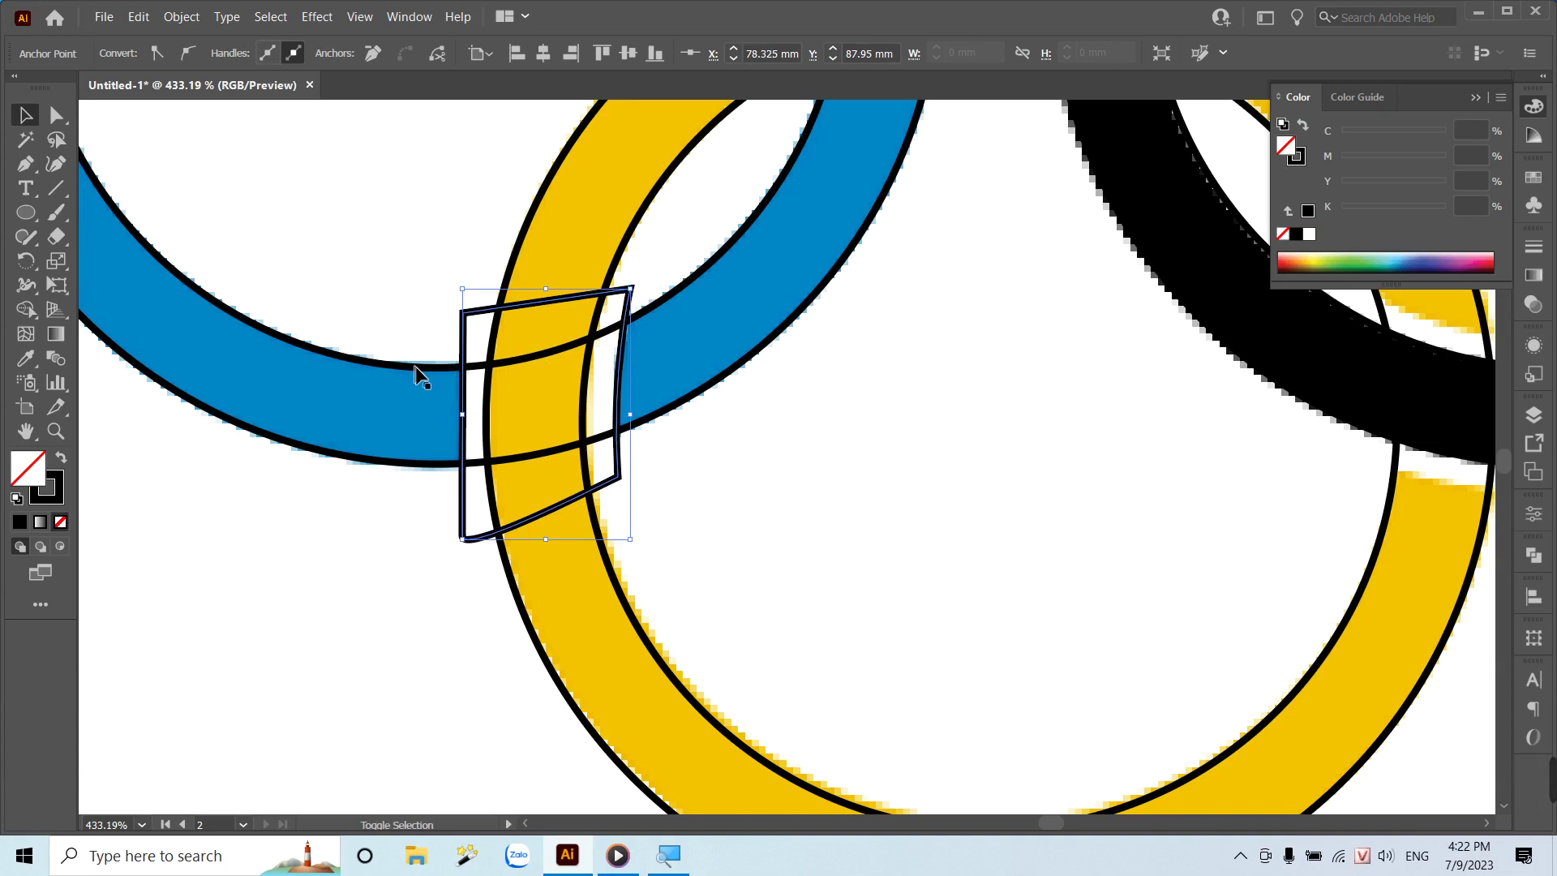
pyautogui.keyDown('shift'); pyautogui.click(415, 367); pyautogui.keyUp('shift')
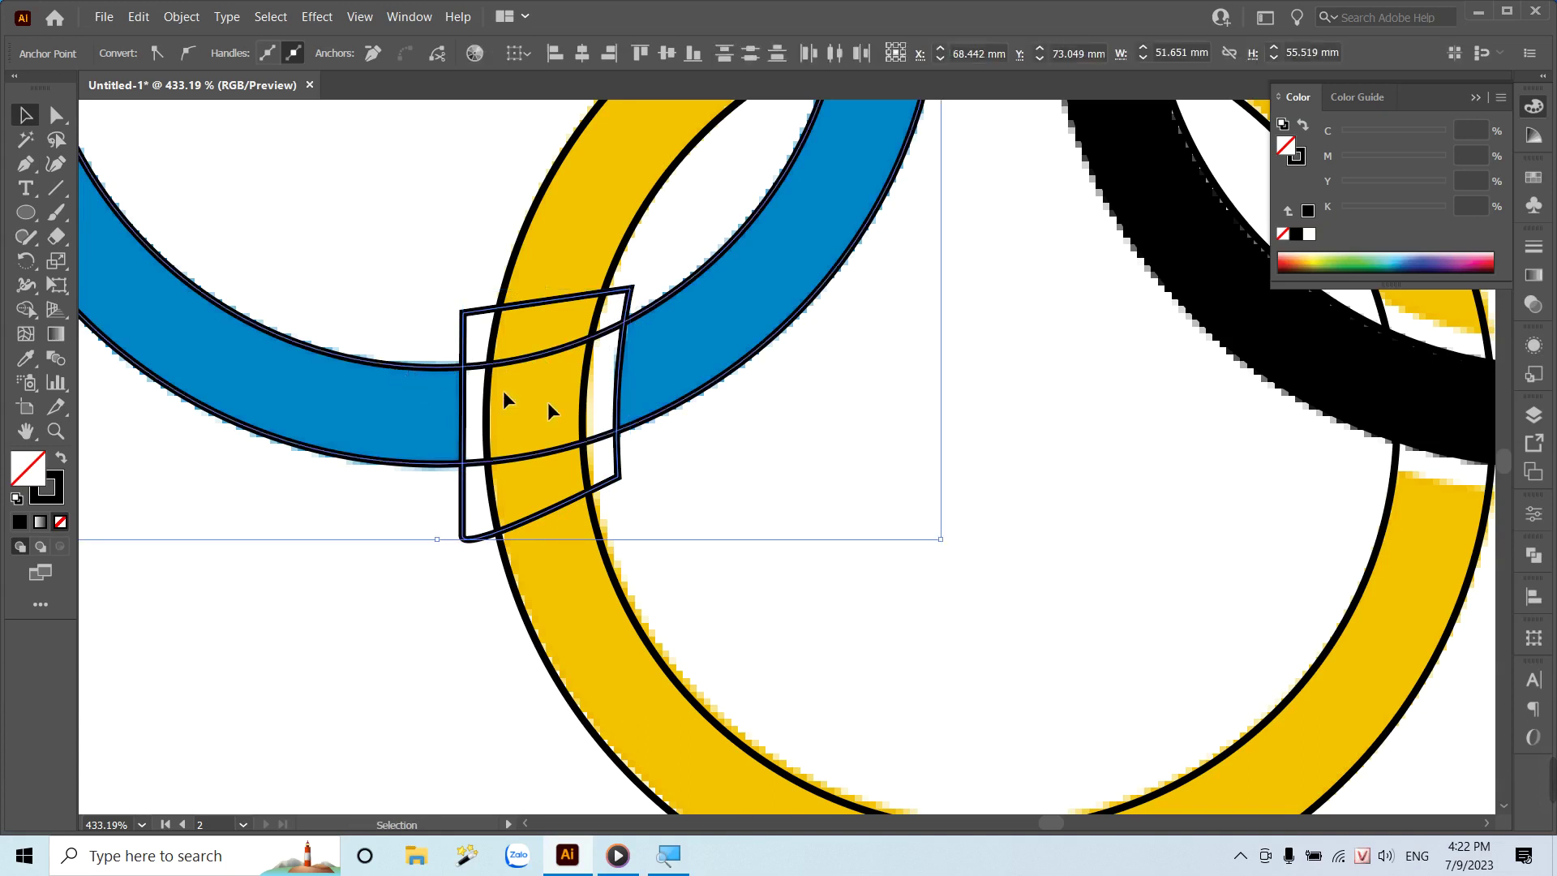
pyautogui.click(1533, 554)
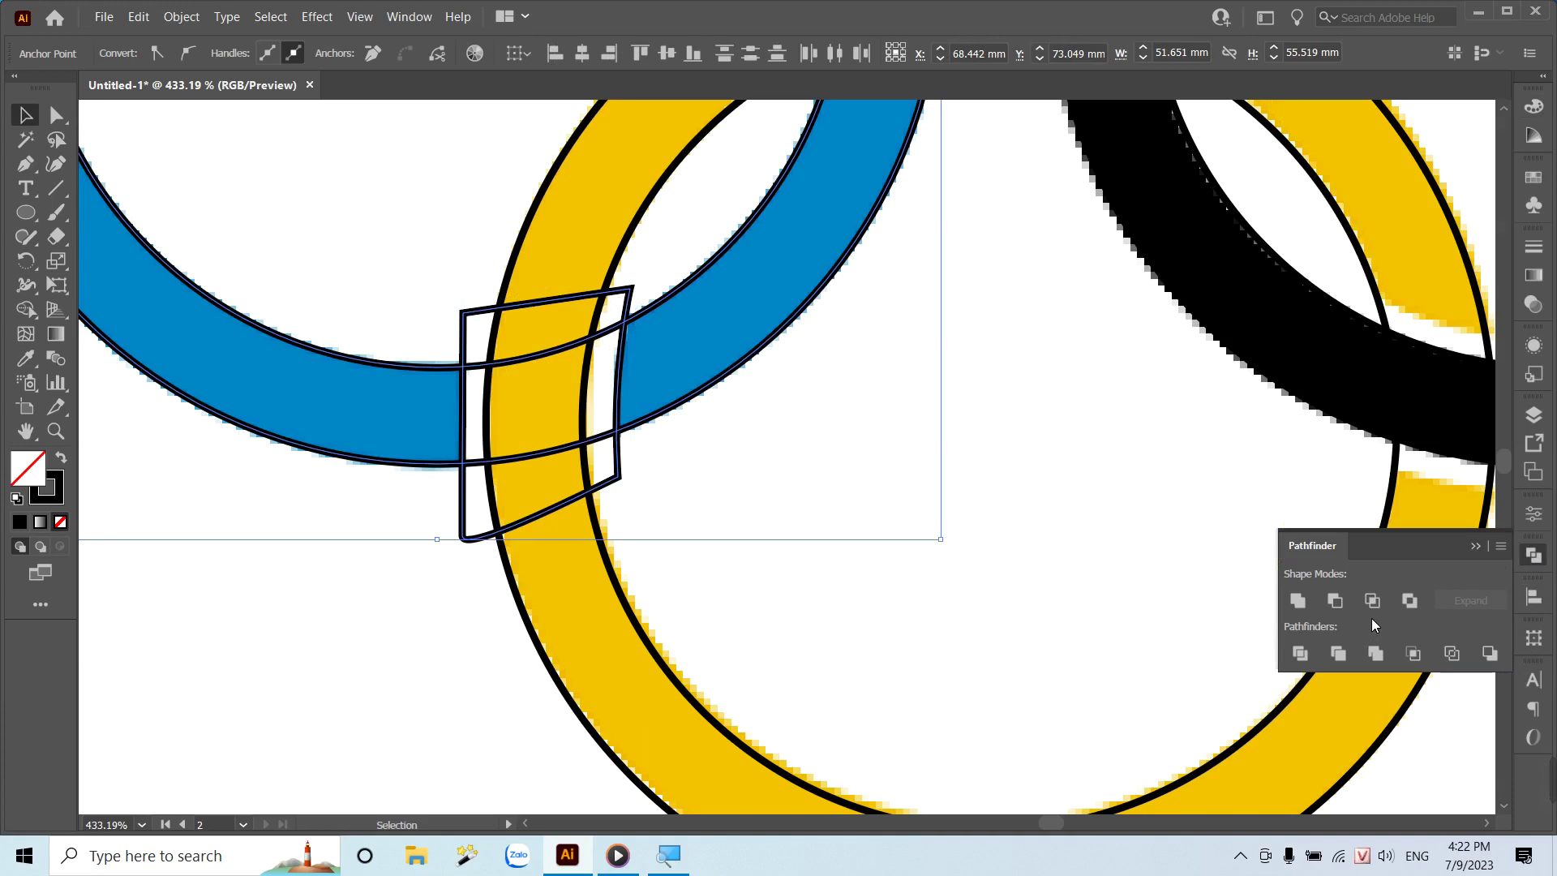
pyautogui.click(1334, 601)
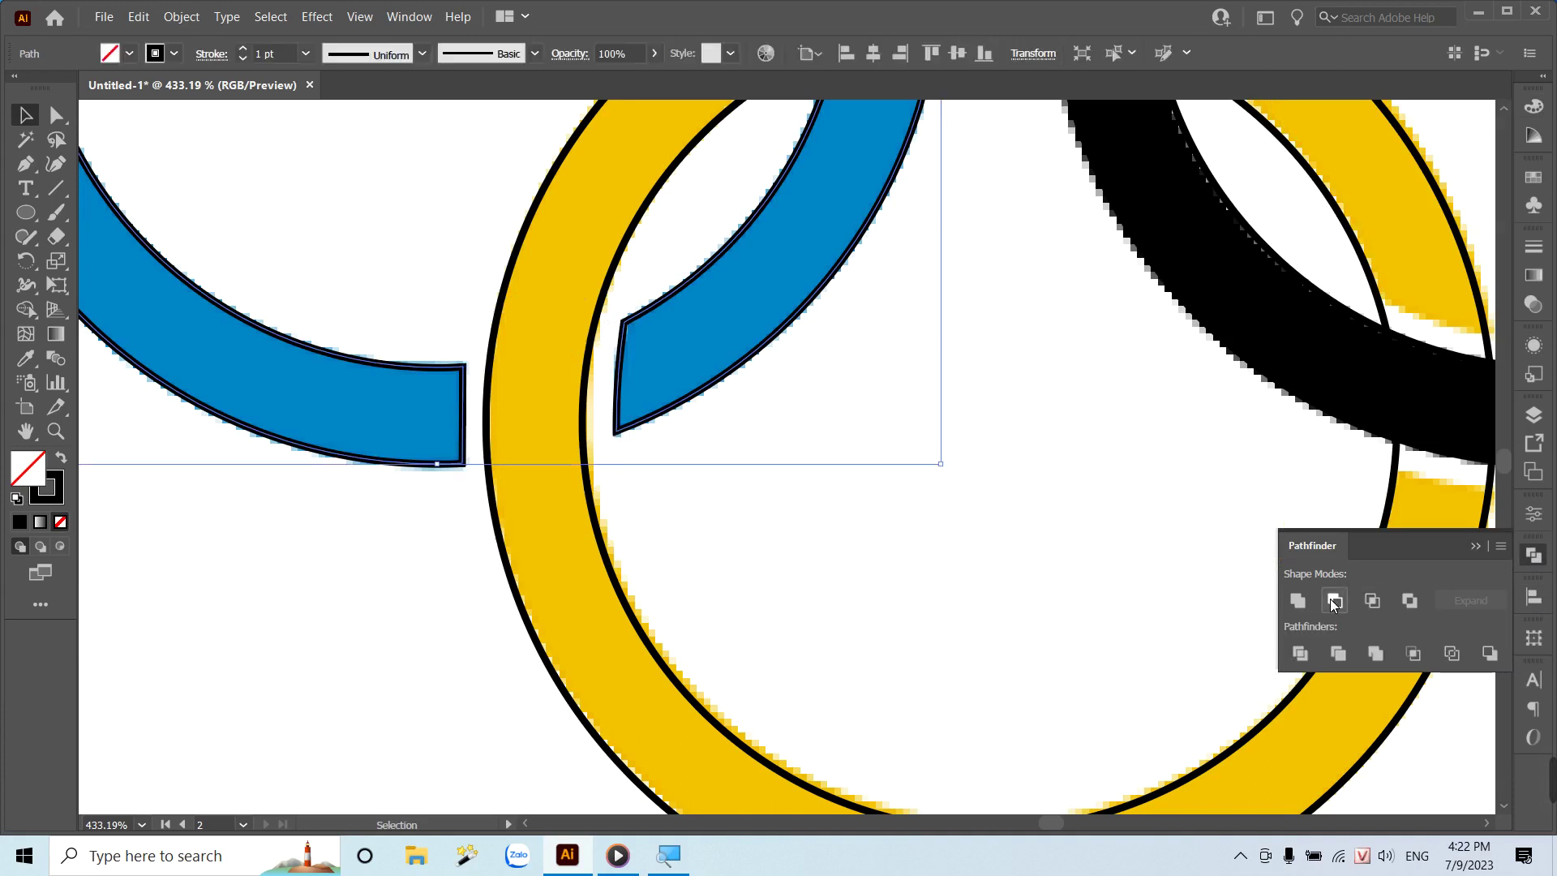
pyautogui.click(1011, 555)
# Draw a closed five-corner Pen cutting shape over the upper blue-yellow crossing.
pyautogui.scroll(3, 871, 523)
pyautogui.scroll(2, 868, 516)
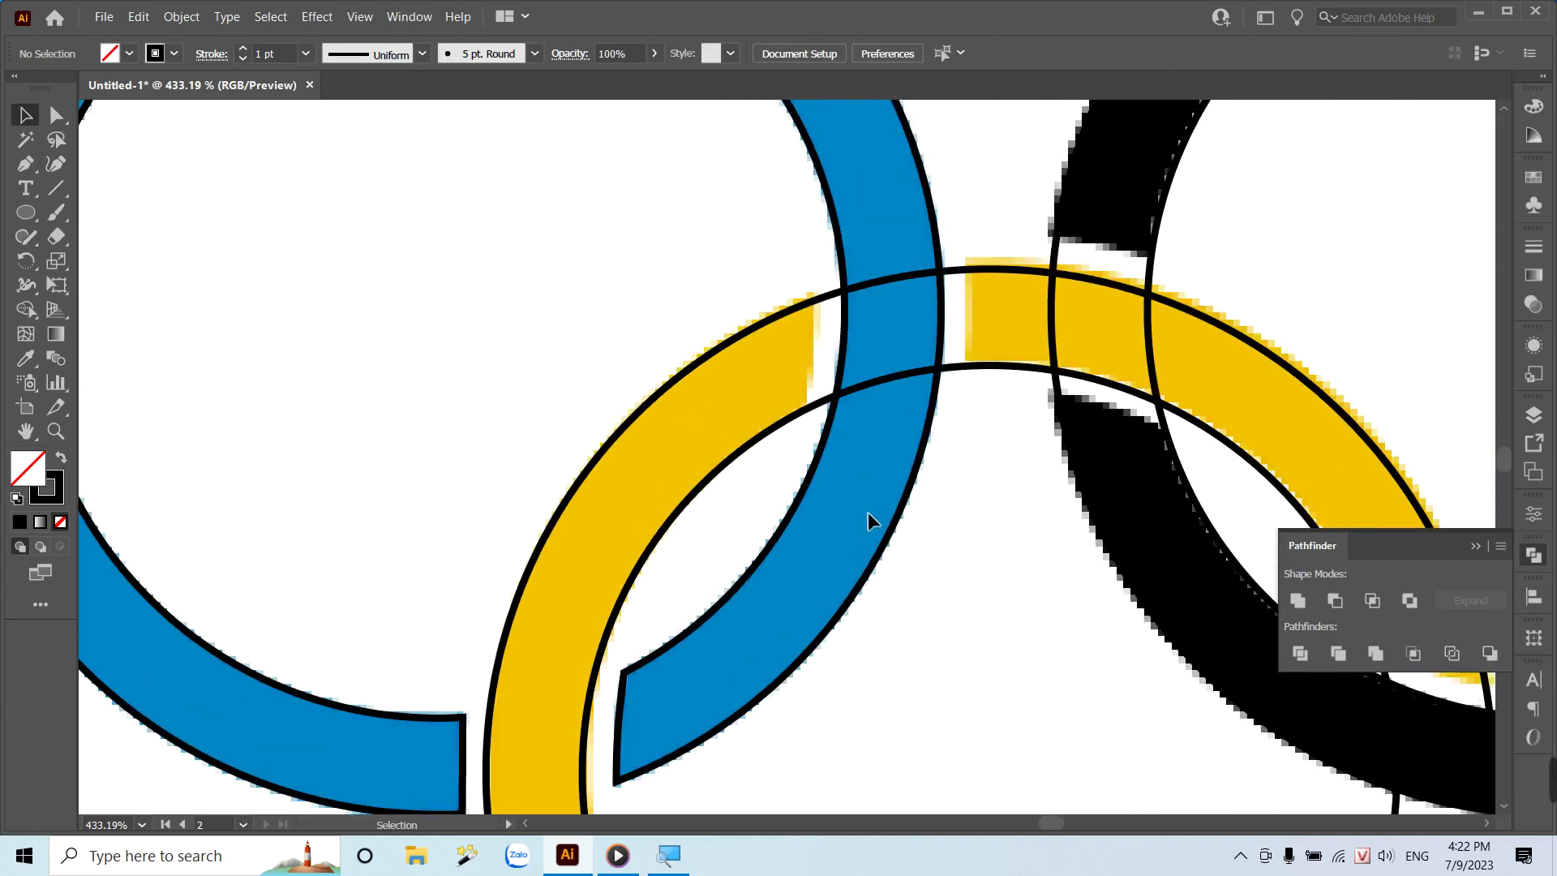
pyautogui.press('p')
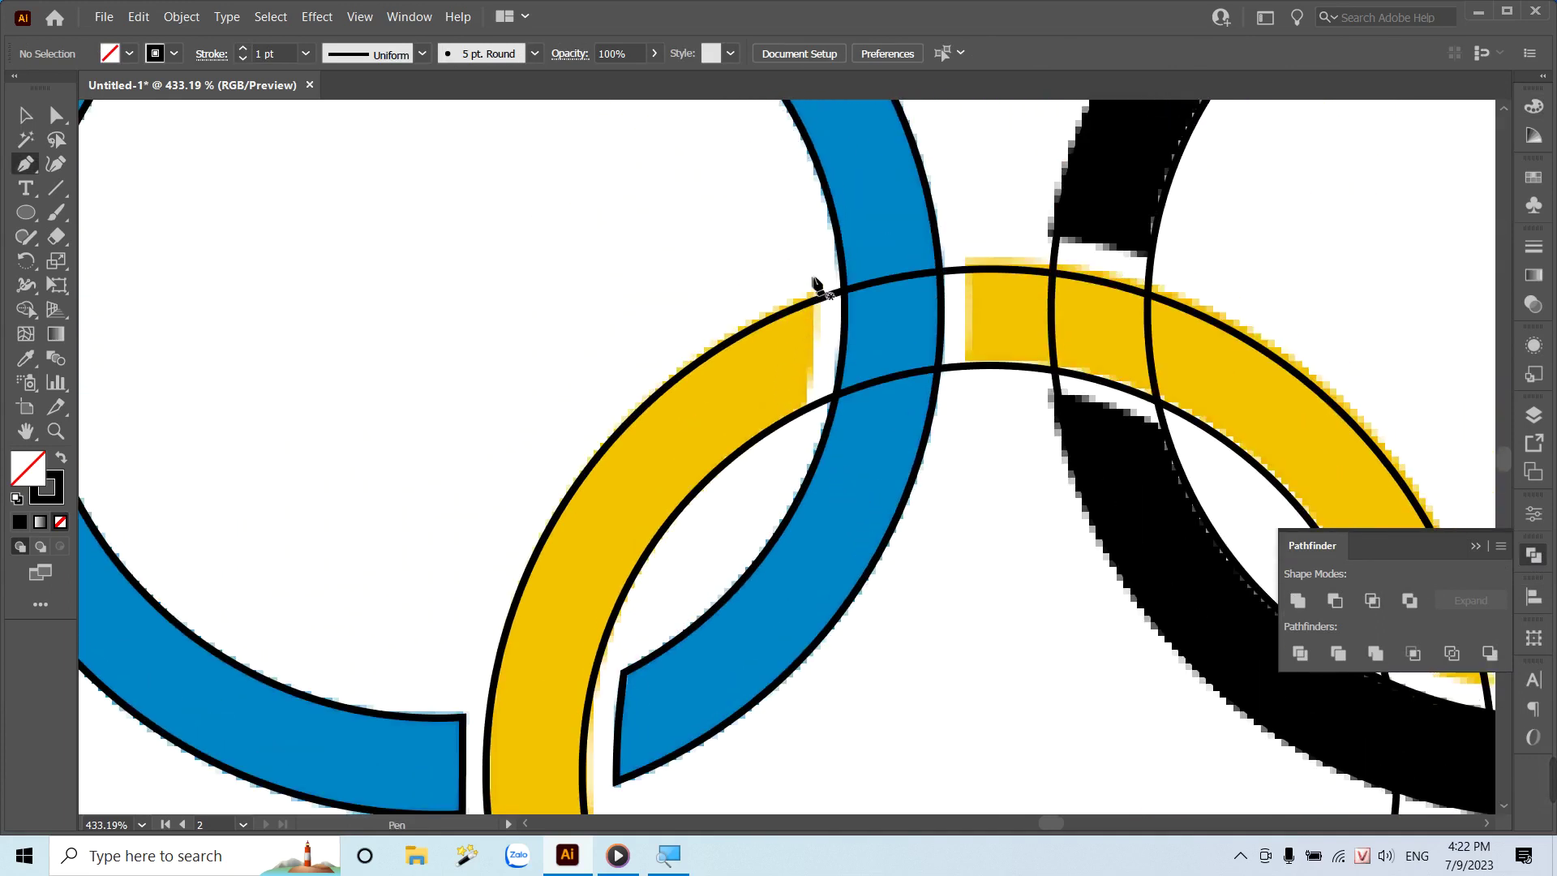
pyautogui.click(814, 265)
pyautogui.click(805, 423)
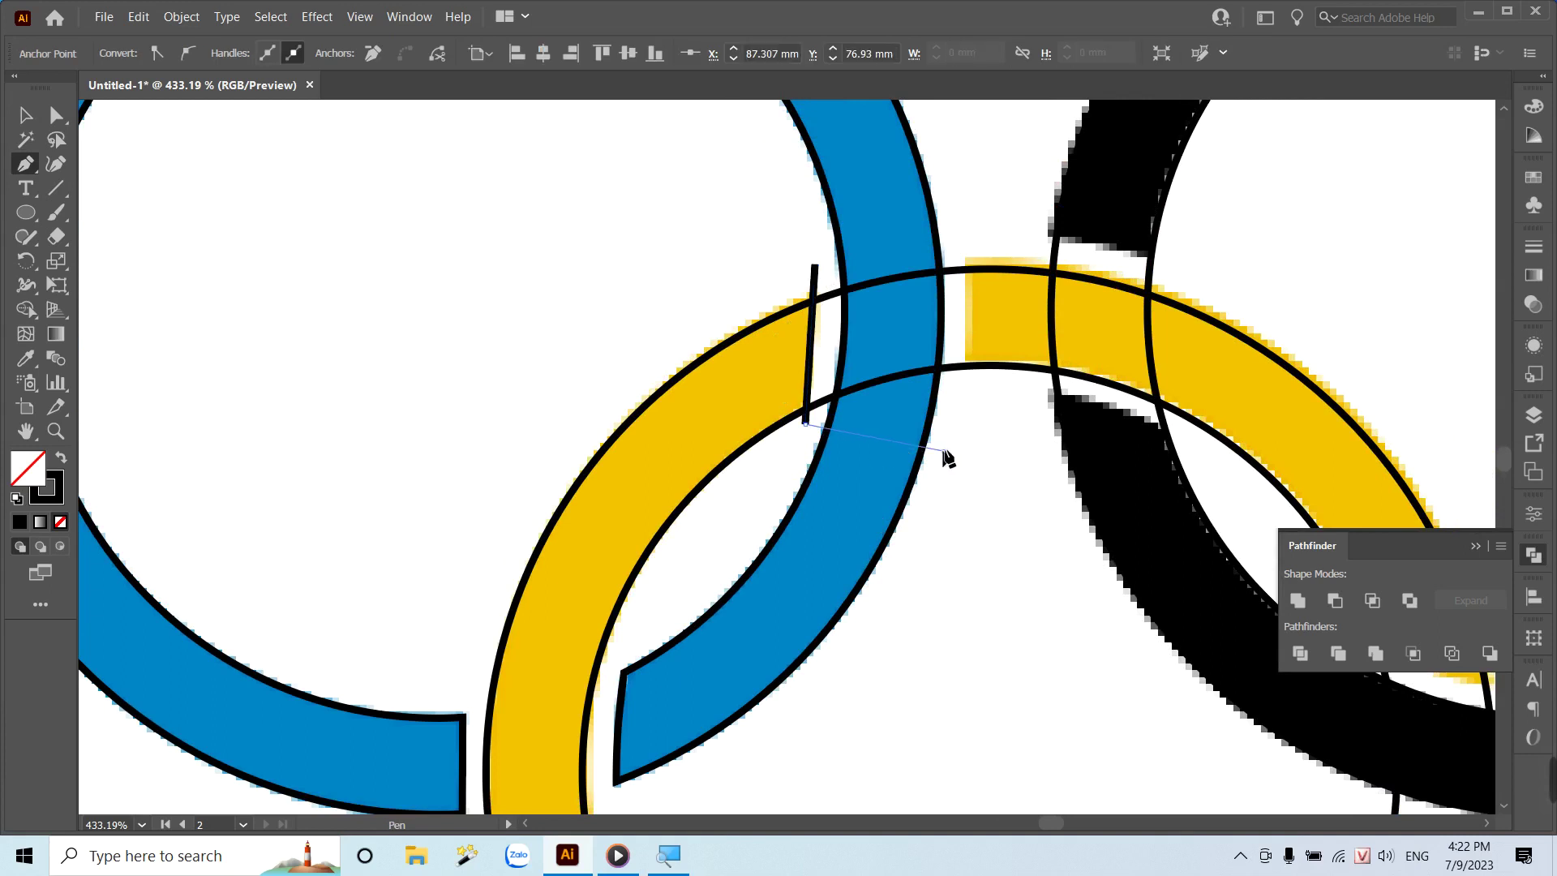
pyautogui.click(941, 450)
pyautogui.click(967, 370)
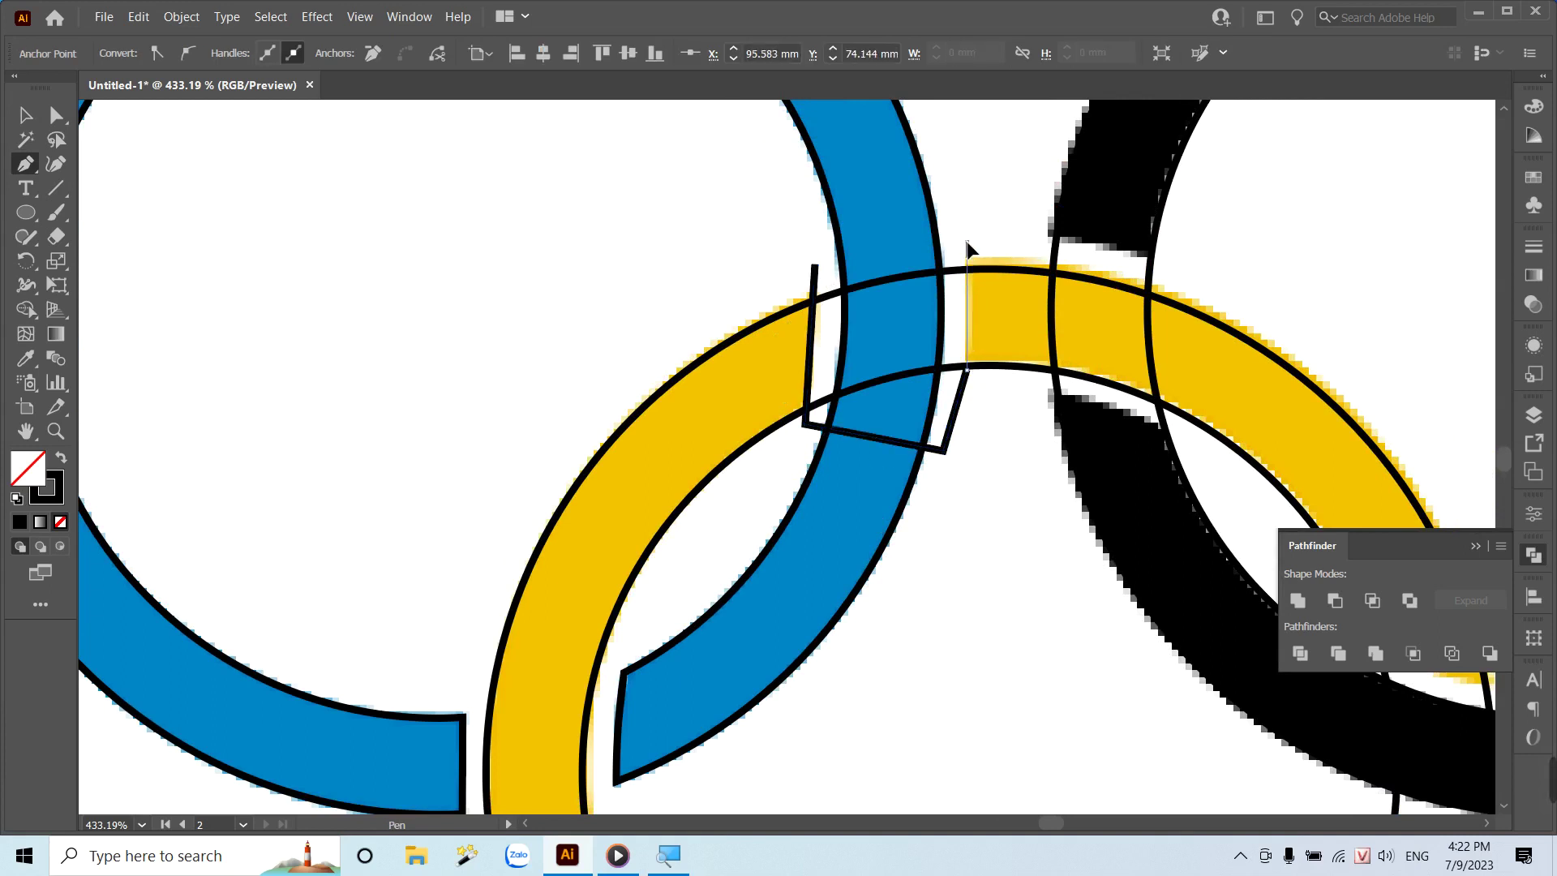
pyautogui.click(967, 241)
pyautogui.click(814, 265)
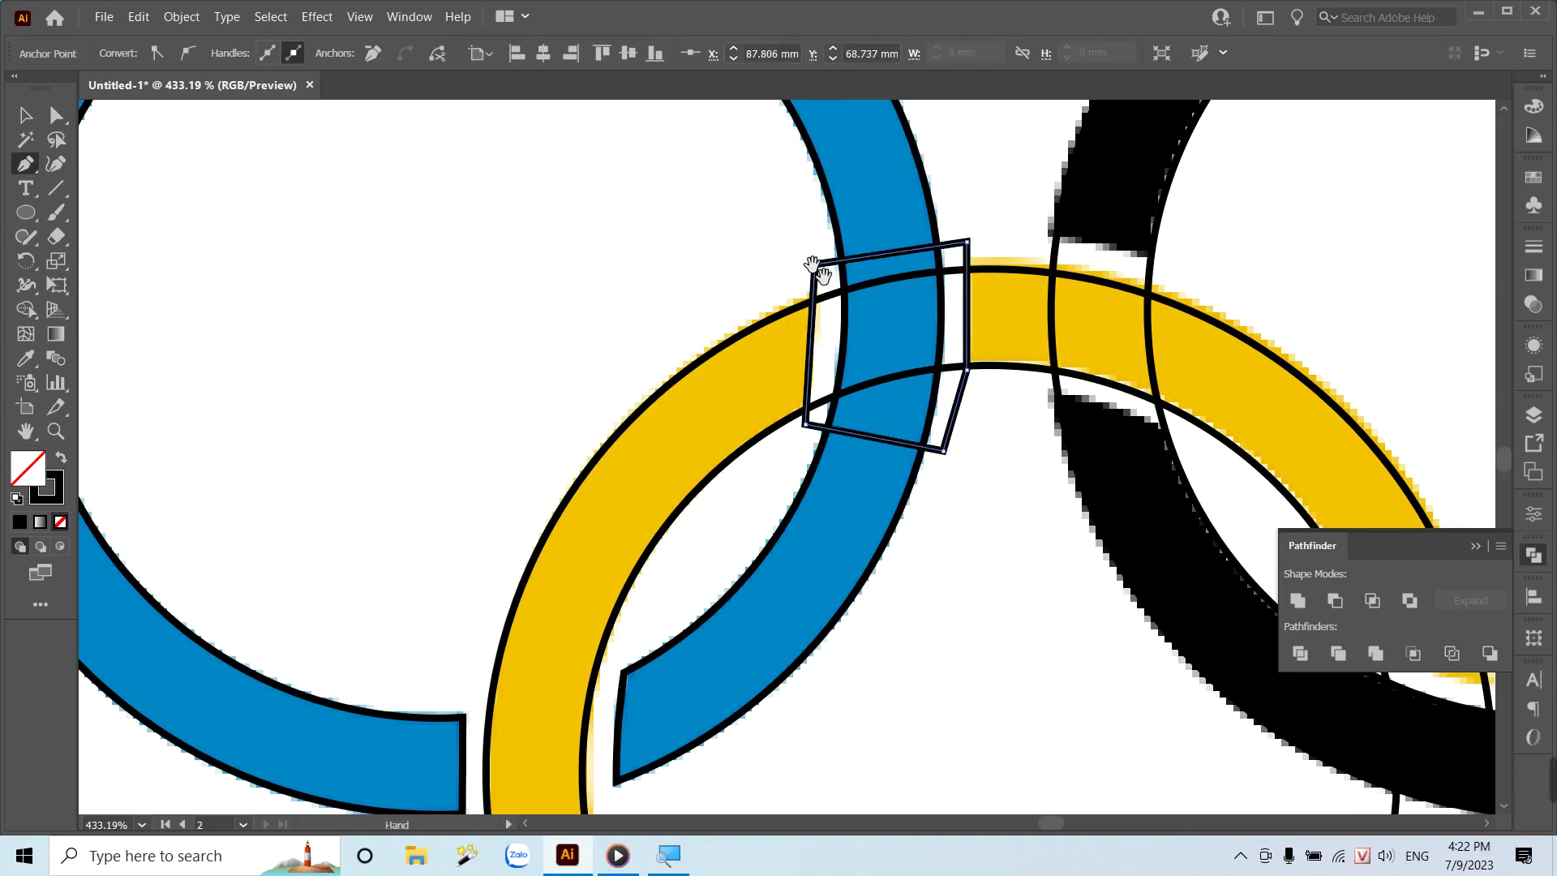
# Subtract the cutting shape from the yellow ring with Minus Front, then pan to the black crossing.
pyautogui.press('v')
pyautogui.keyDown('shift'); pyautogui.click(760, 326); pyautogui.keyUp('shift')
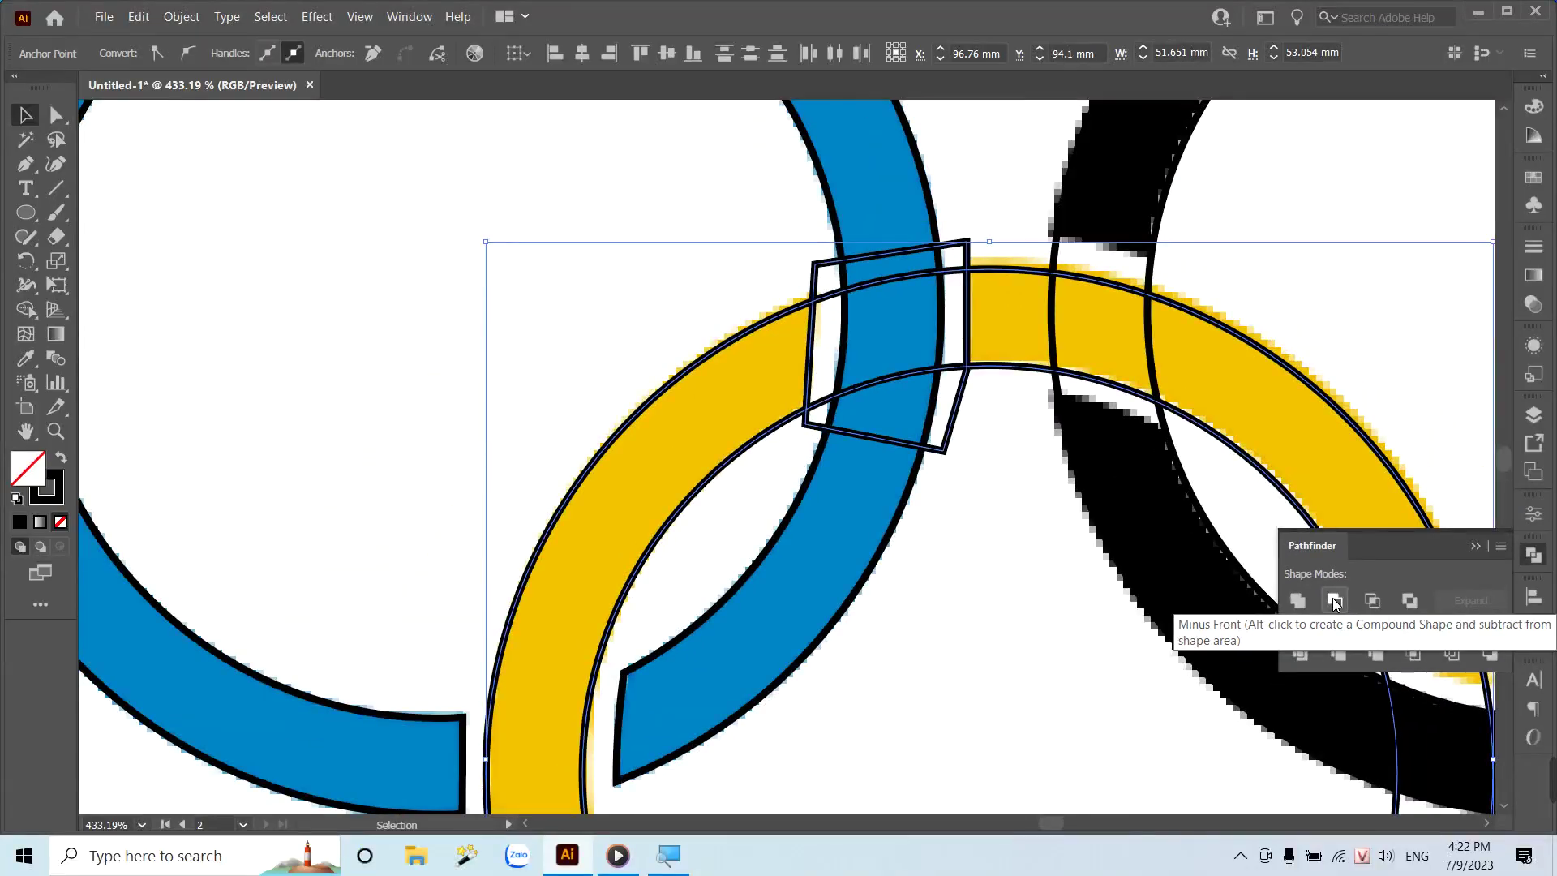
pyautogui.click(1334, 601)
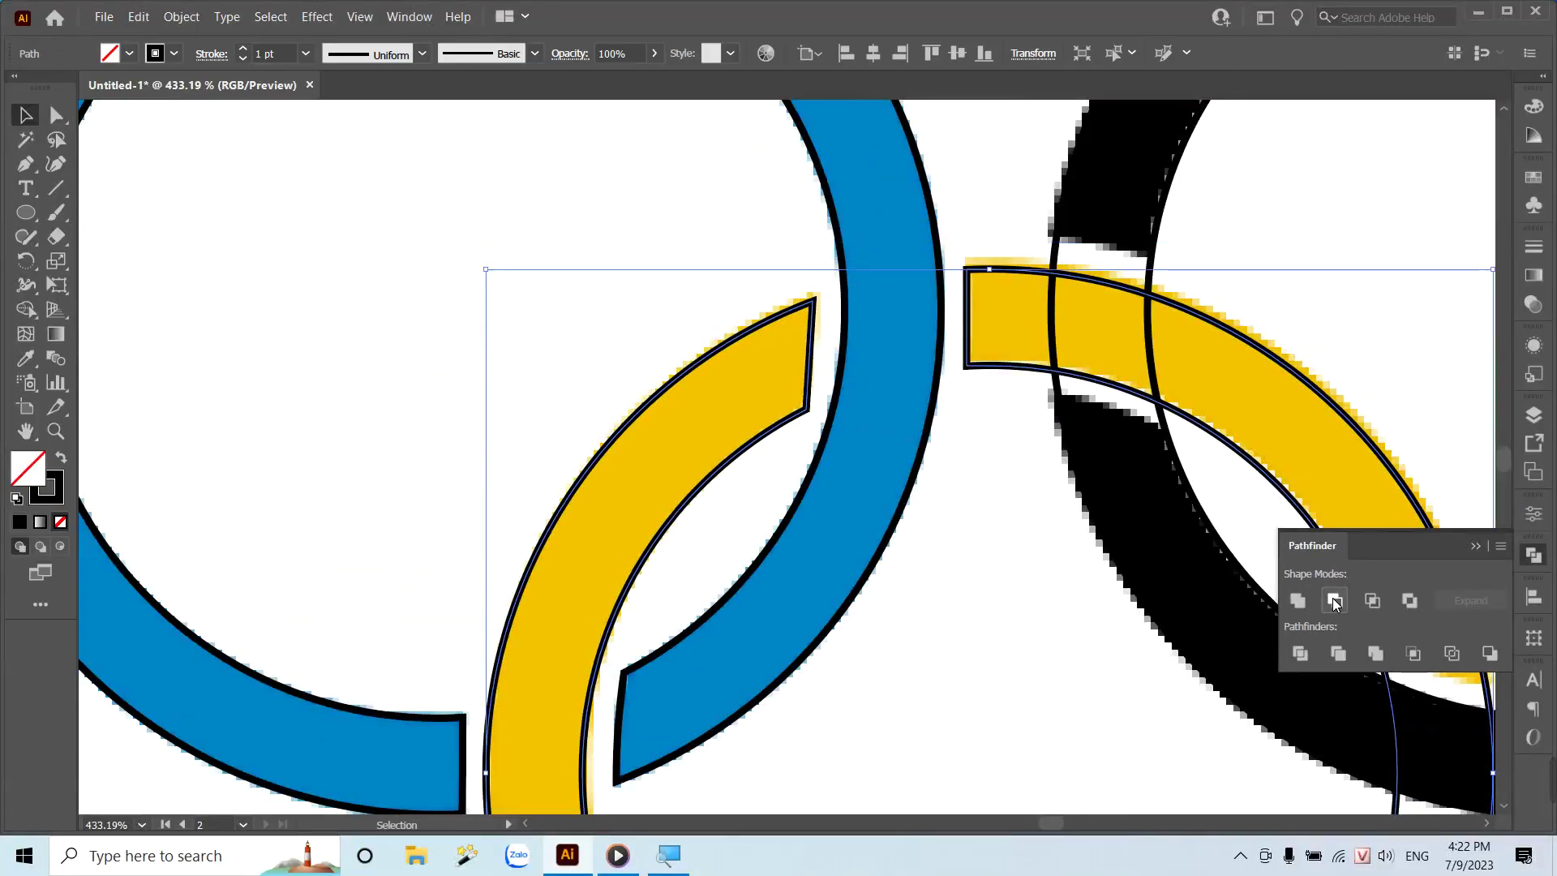
pyautogui.click(921, 579)
pyautogui.moveTo(1271, 372); pyautogui.dragTo(702, 503)
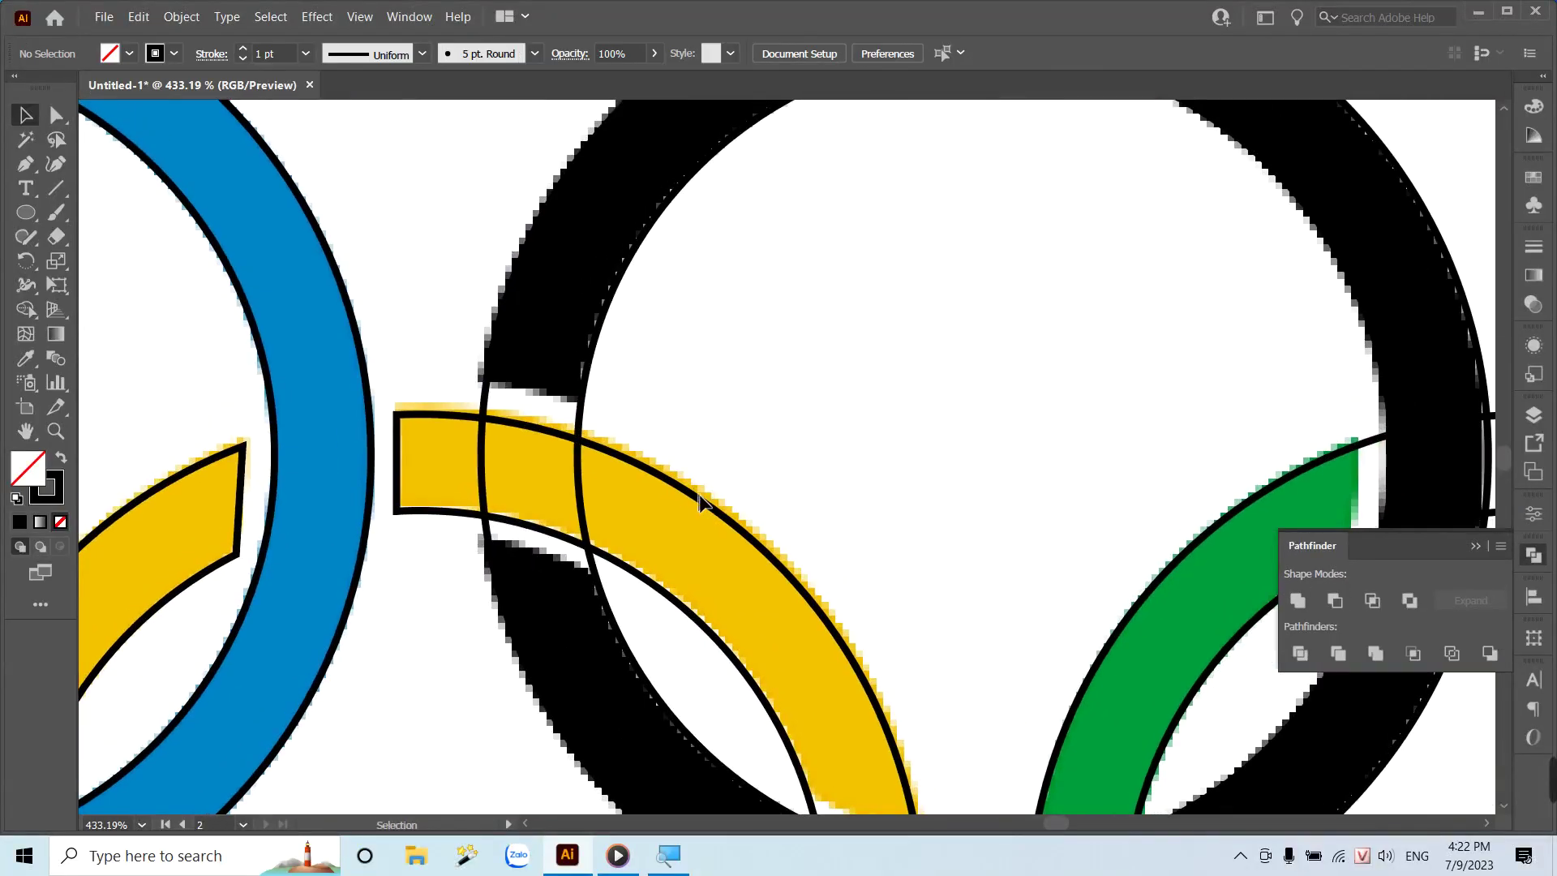
# Cut a gap in the black ring with a Pen-drawn shape and Minus Front.
pyautogui.press('p')
pyautogui.click(453, 377)
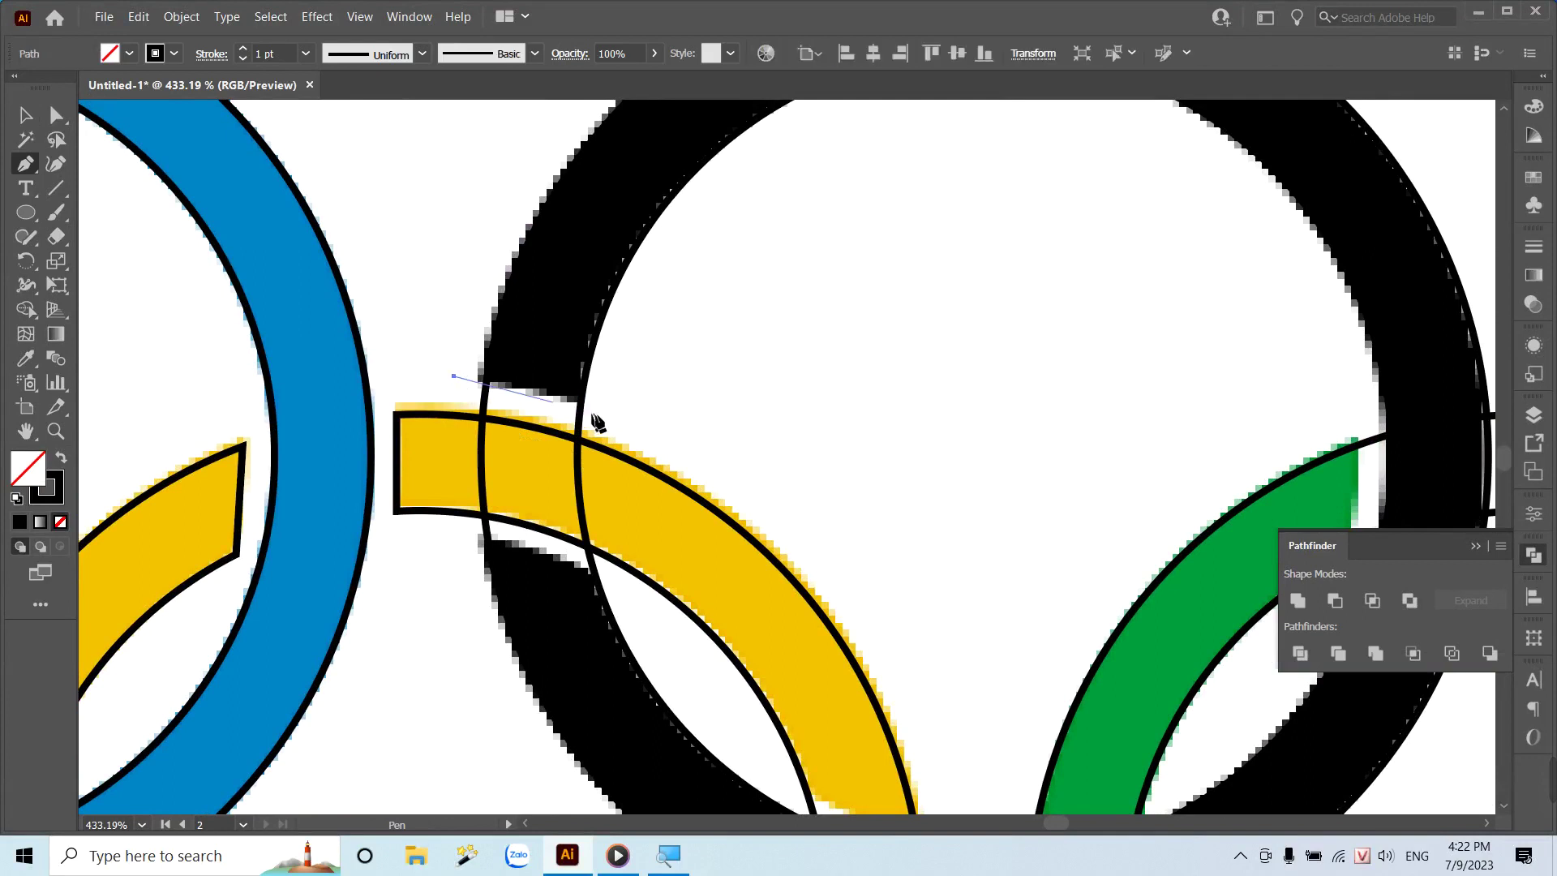
pyautogui.click(630, 416)
pyautogui.click(649, 584)
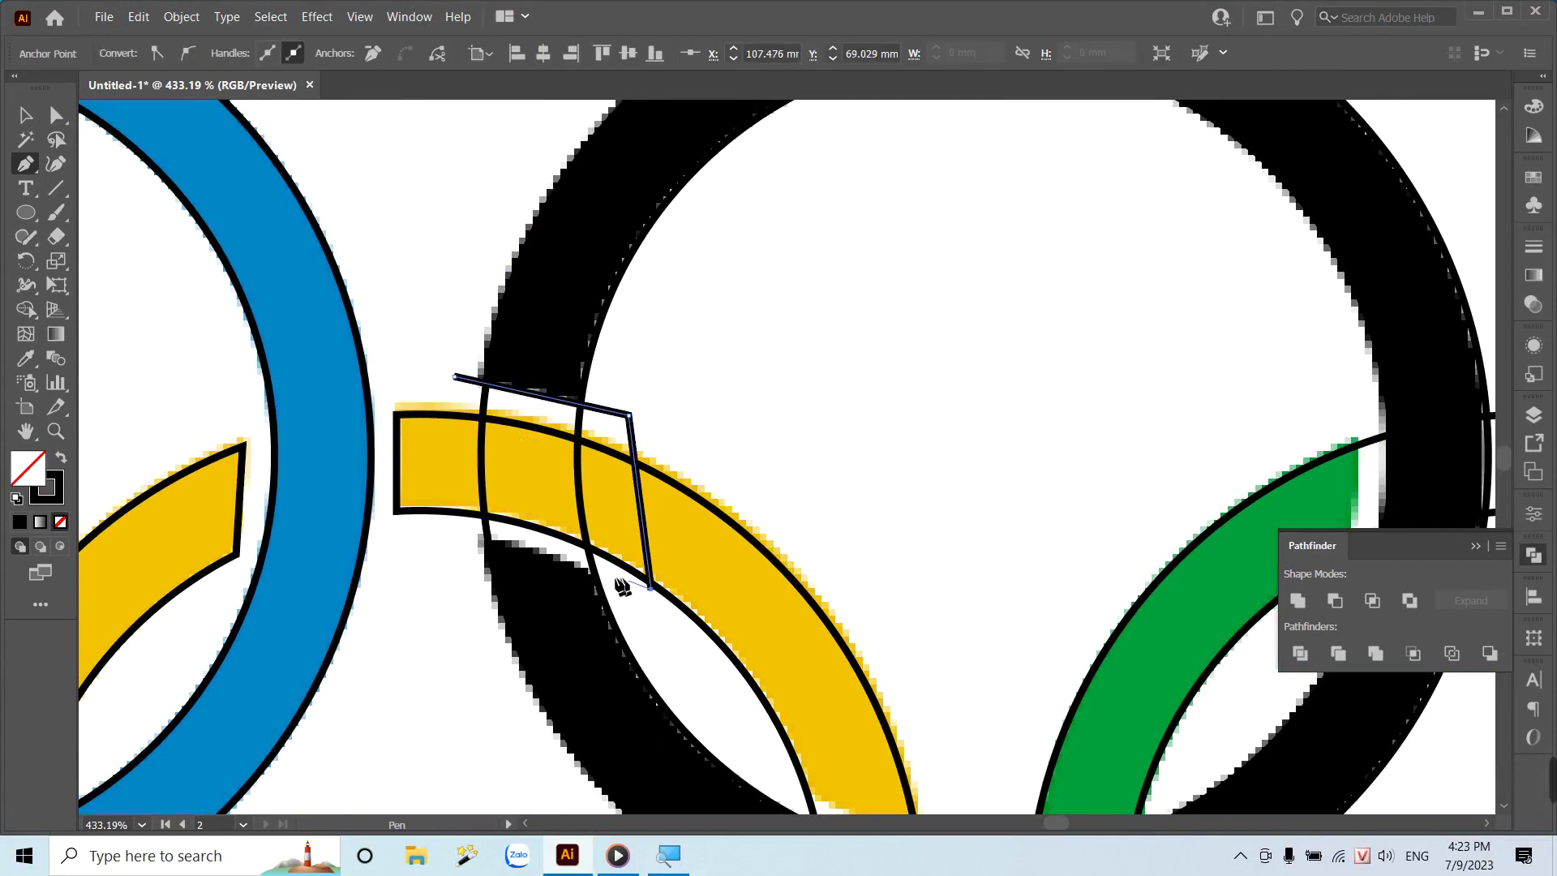
pyautogui.click(599, 575)
pyautogui.click(464, 538)
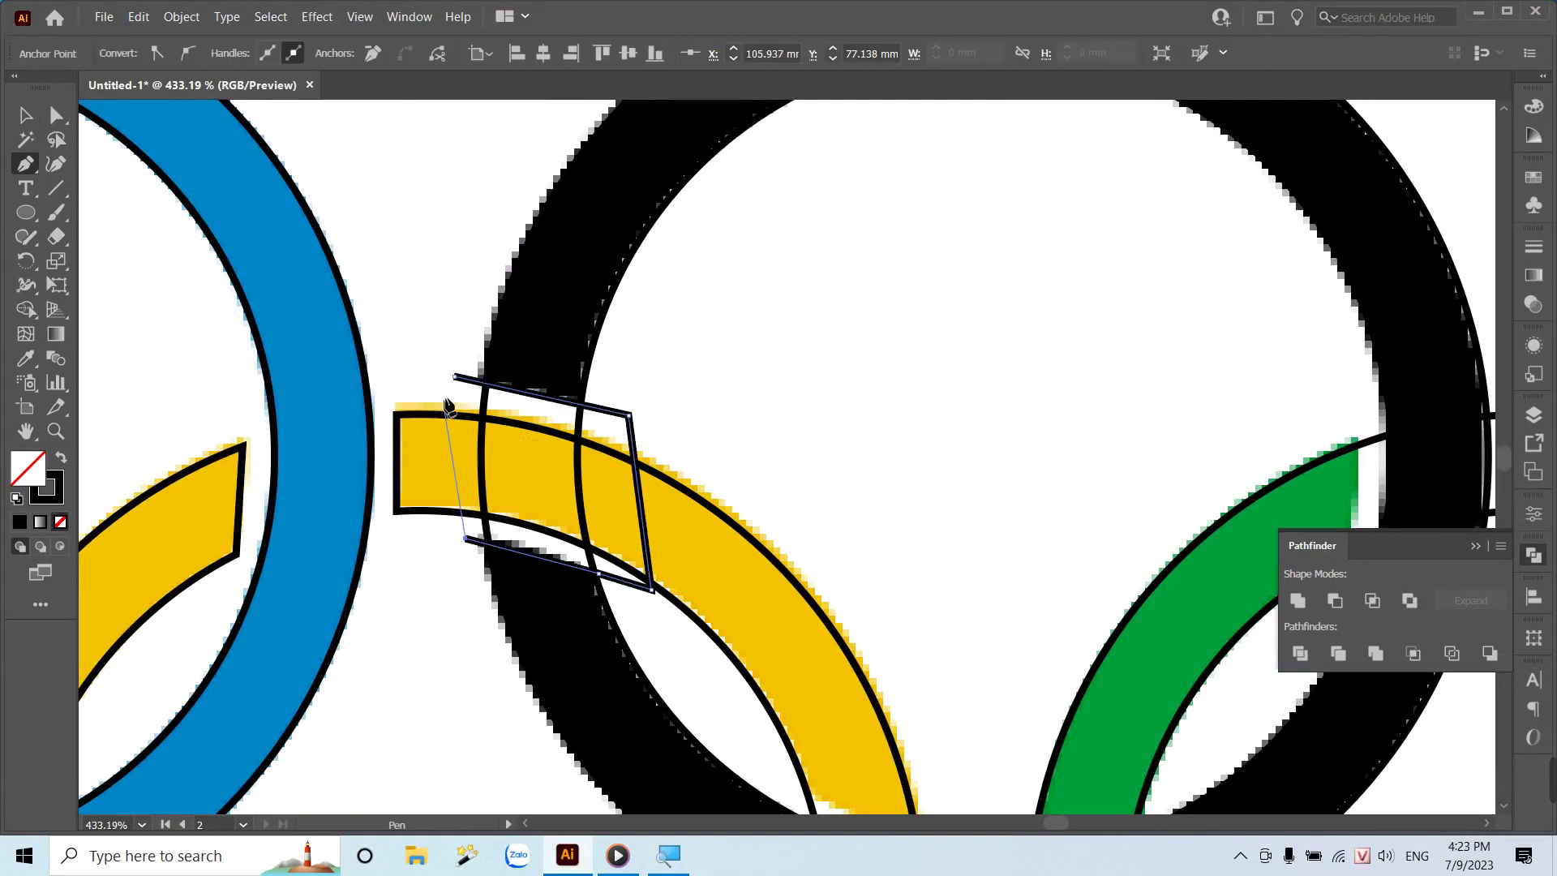
pyautogui.click(454, 376)
pyautogui.press('v')
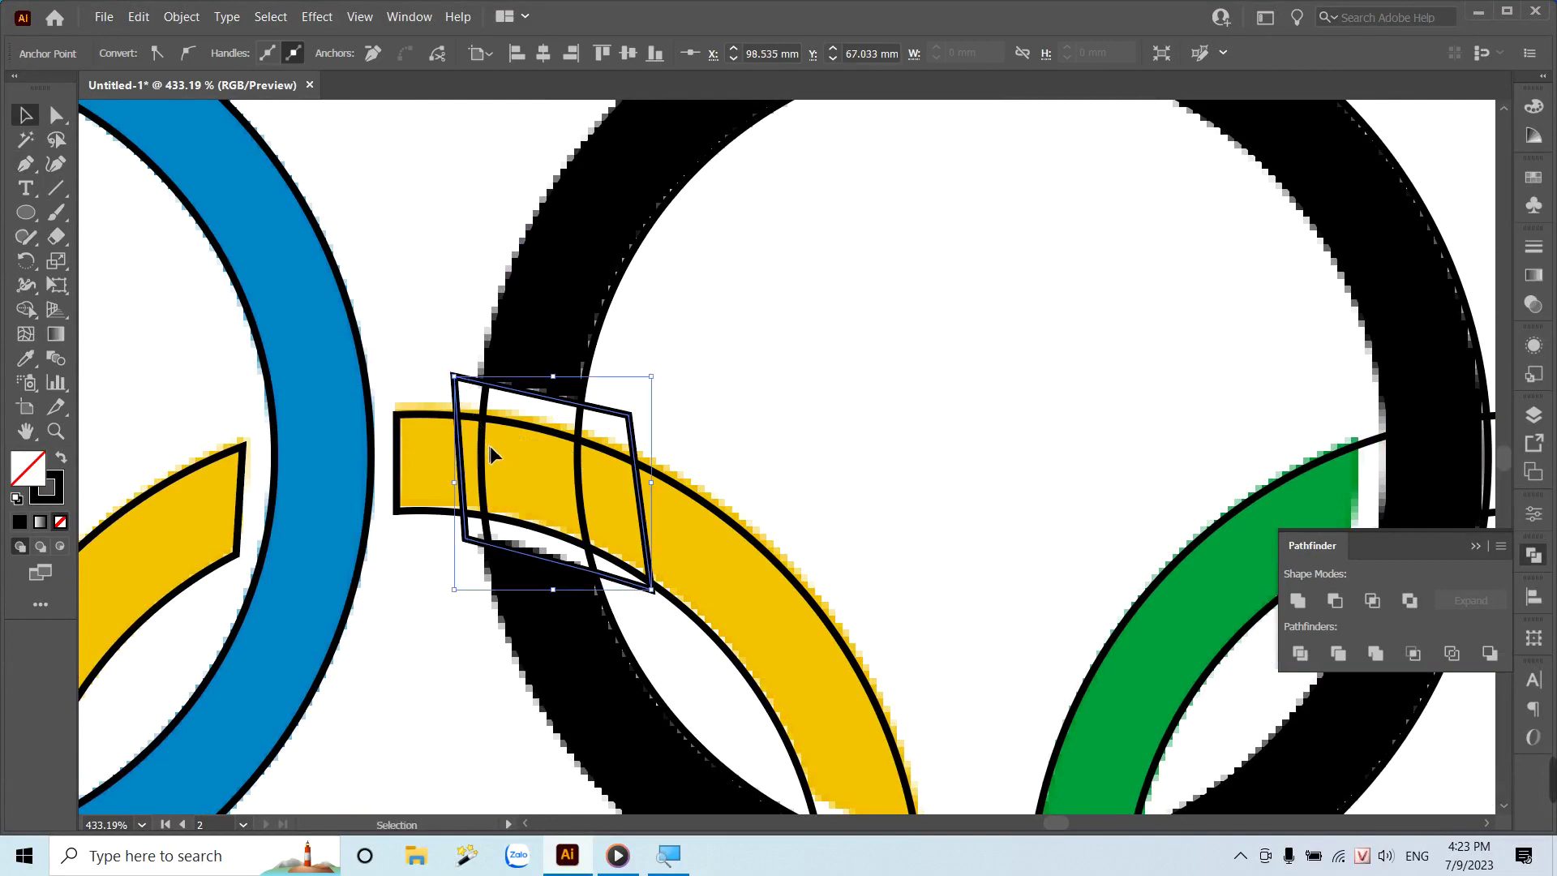
pyautogui.keyDown('shift'); pyautogui.click(519, 404); pyautogui.keyUp('shift')
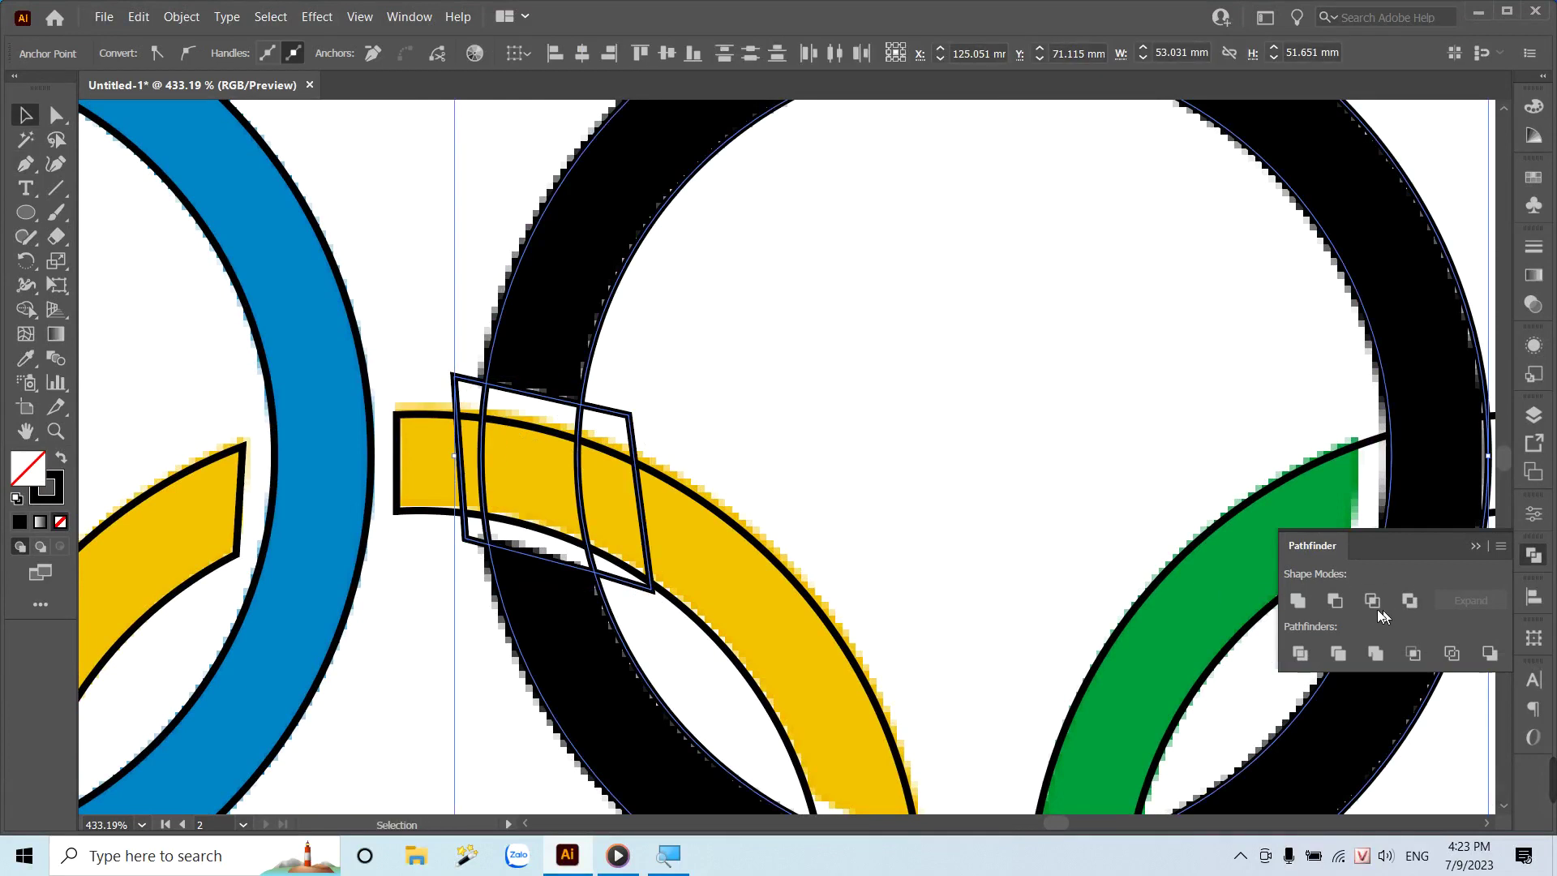
pyautogui.click(1336, 605)
pyautogui.scroll(-1, 778, 386)
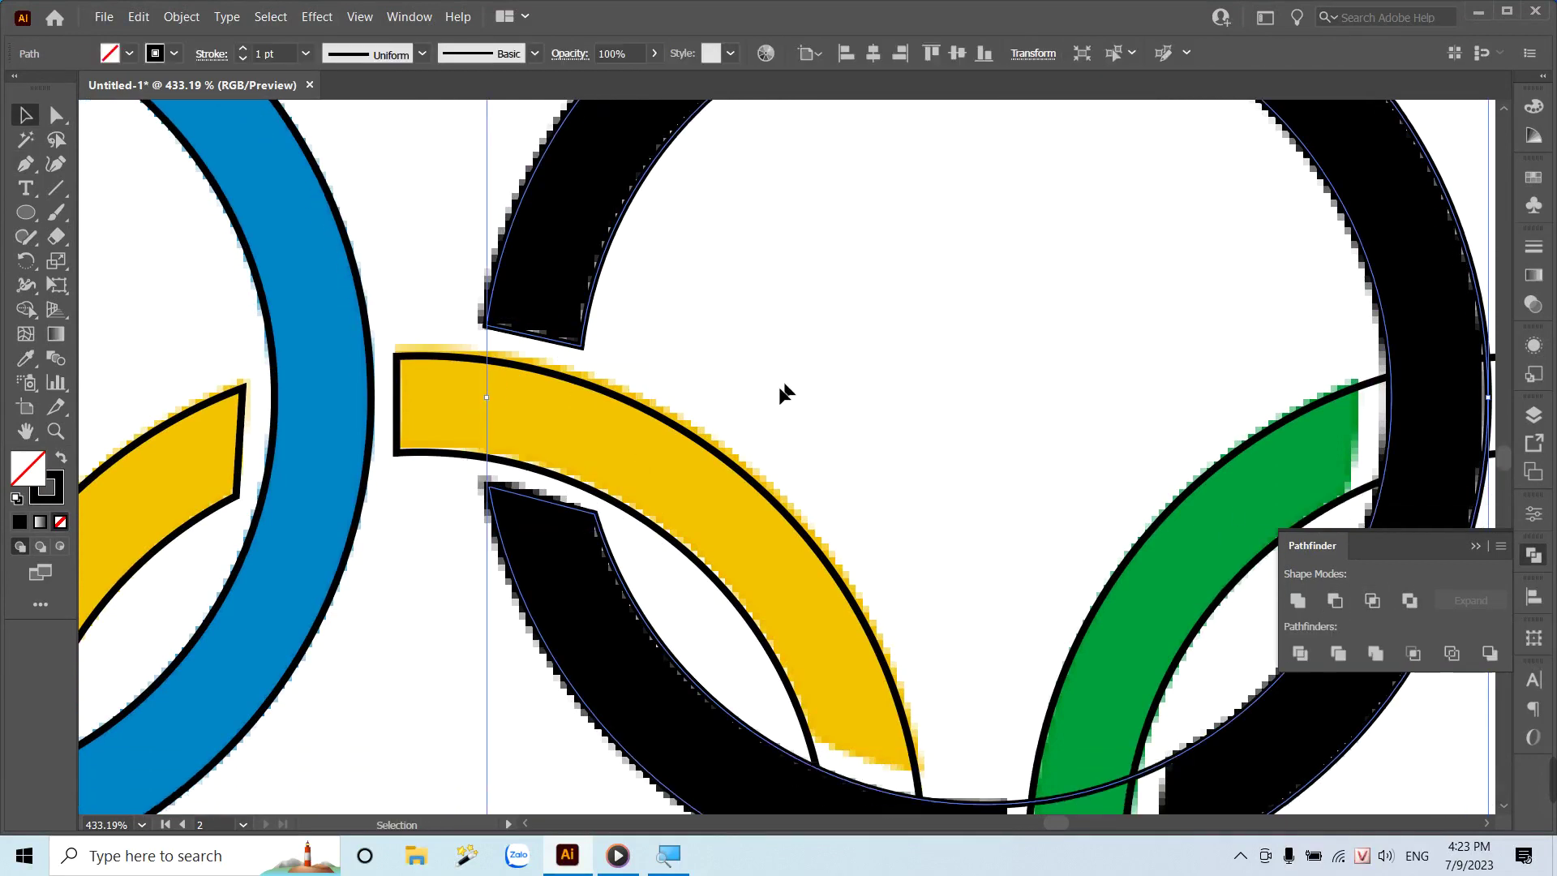
pyautogui.scroll(-3, 753, 410)
pyautogui.scroll(-3, 752, 410)
# Cut the yellow ring where the black ring crosses, using a quad and Minus Front.
pyautogui.press('p')
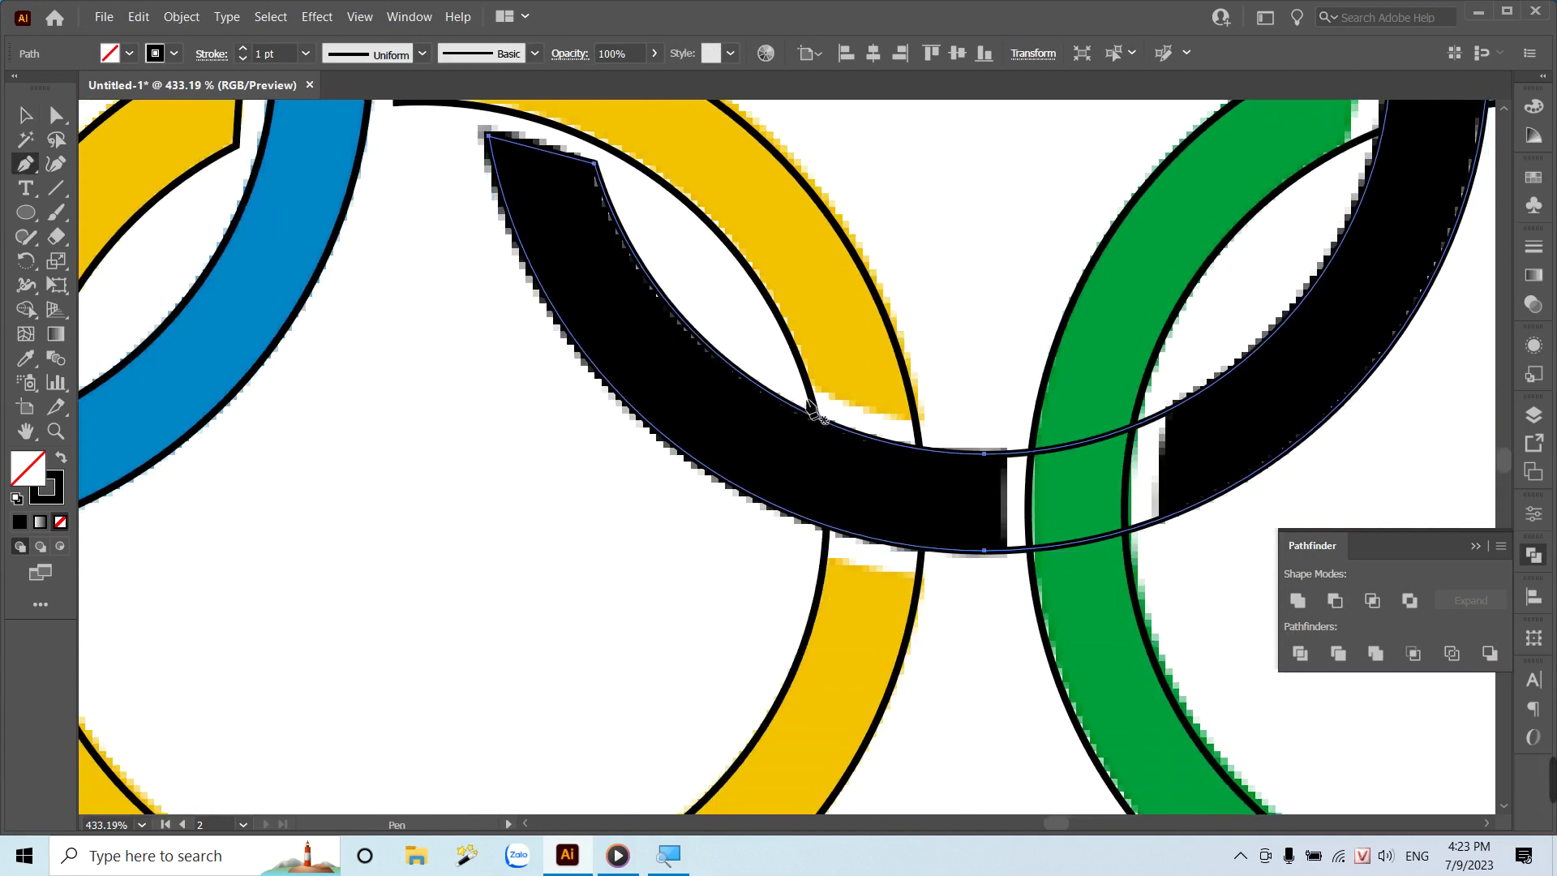
pyautogui.click(788, 382)
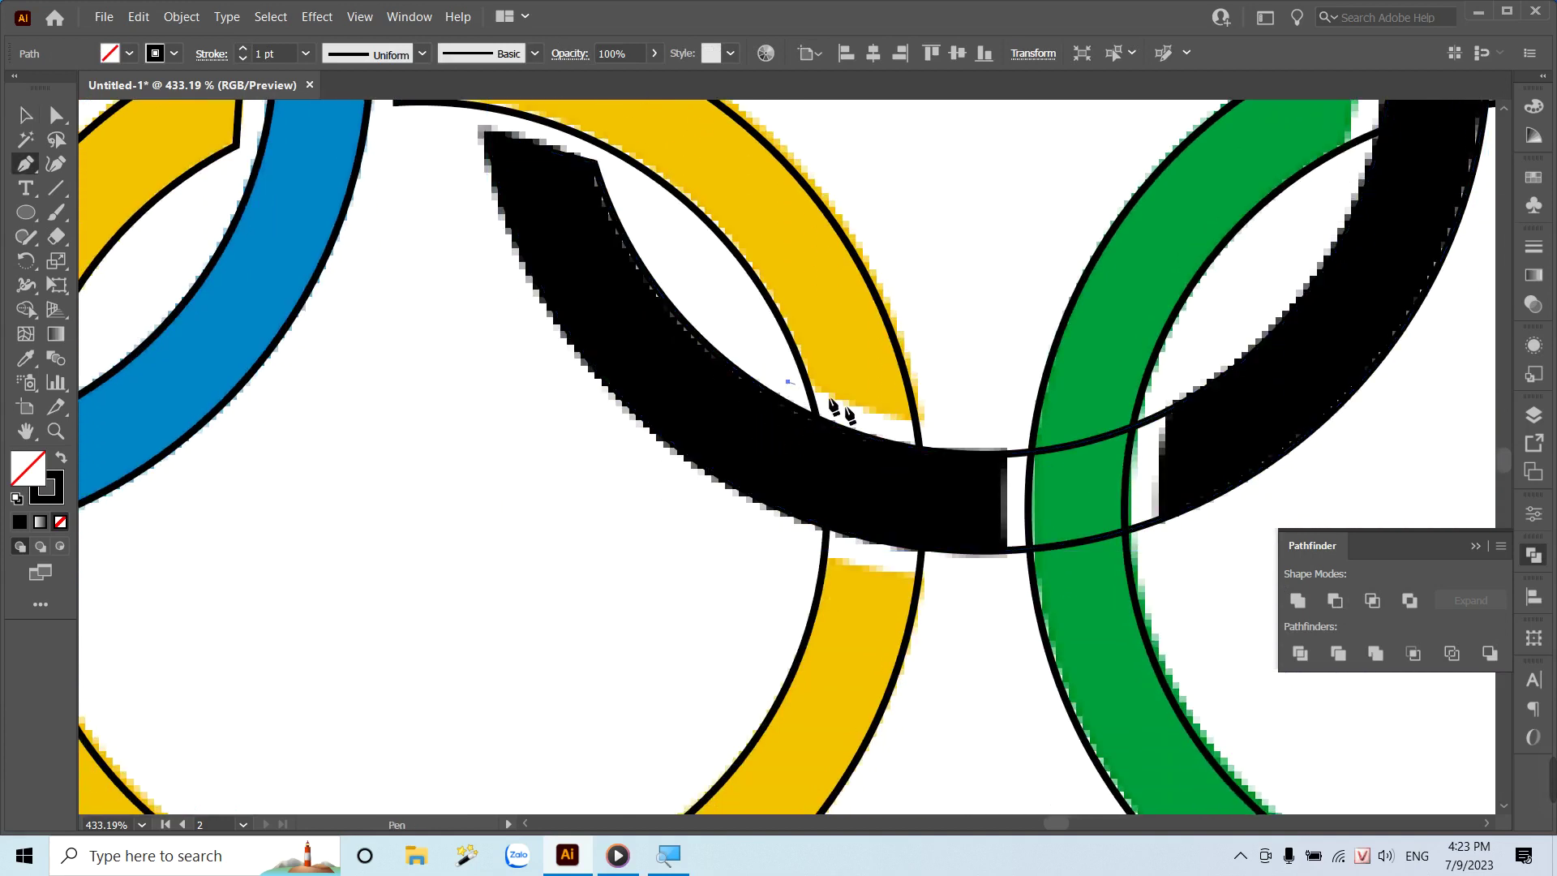
pyautogui.click(942, 425)
pyautogui.click(956, 585)
pyautogui.click(803, 553)
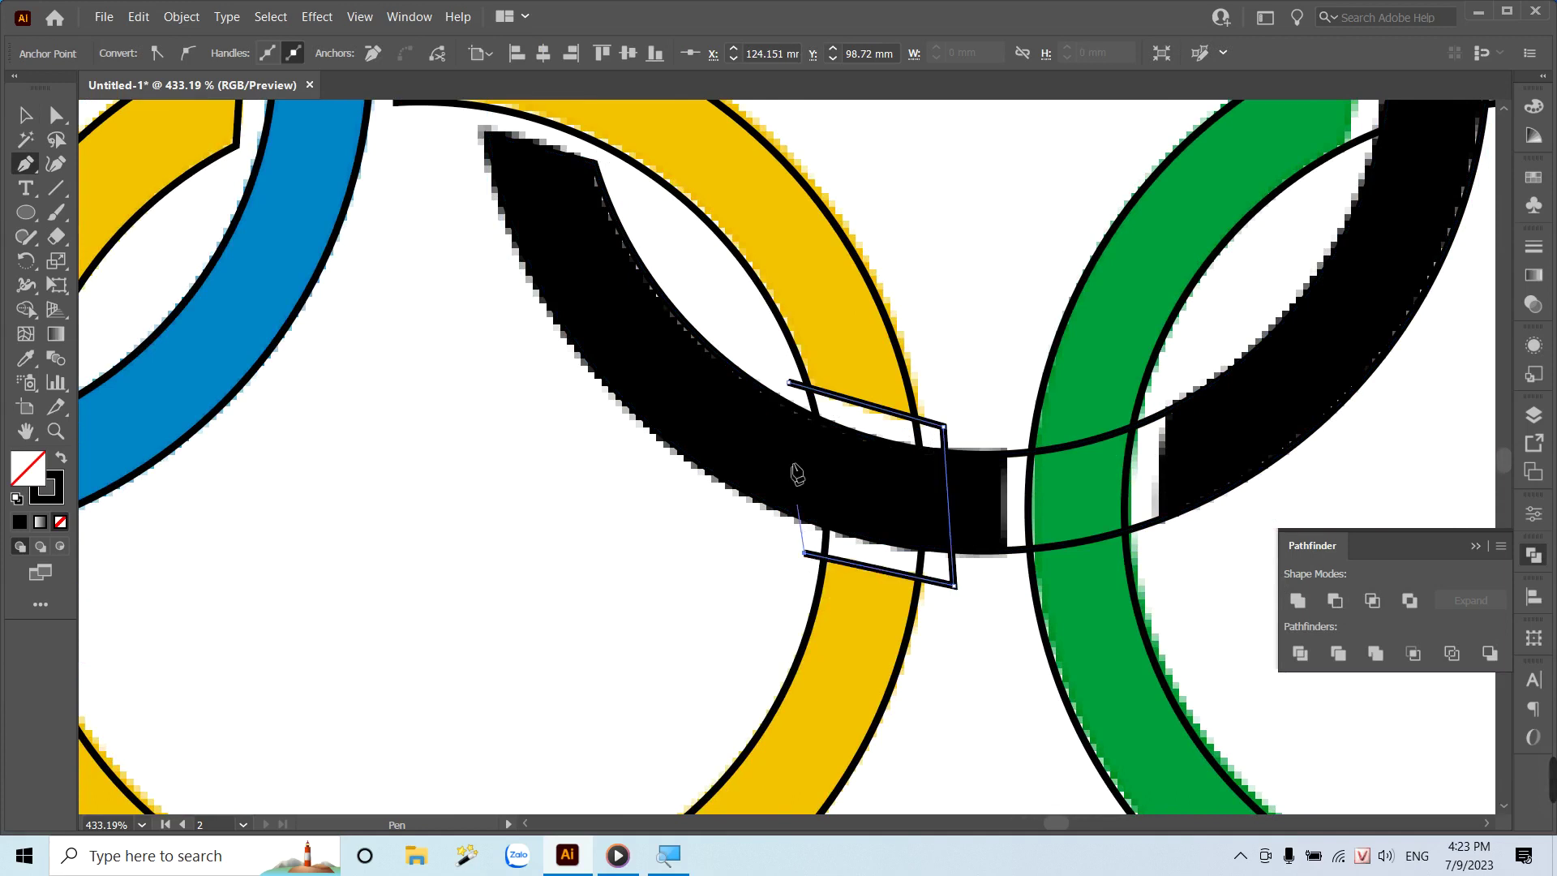
pyautogui.click(790, 385)
pyautogui.press('v')
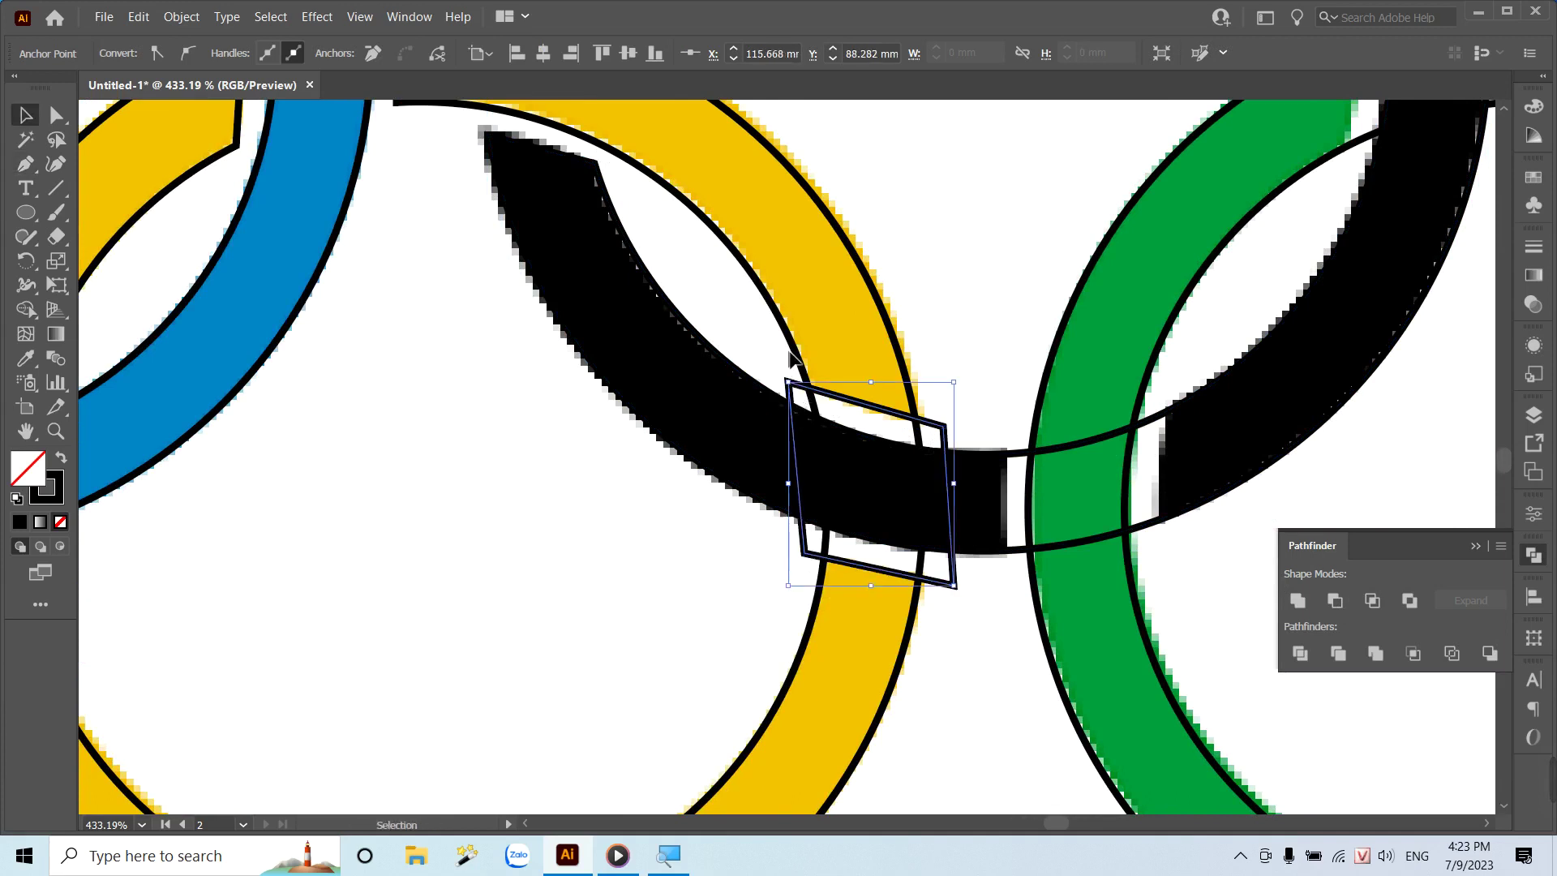
pyautogui.keyDown('shift'); pyautogui.click(794, 347); pyautogui.keyUp('shift')
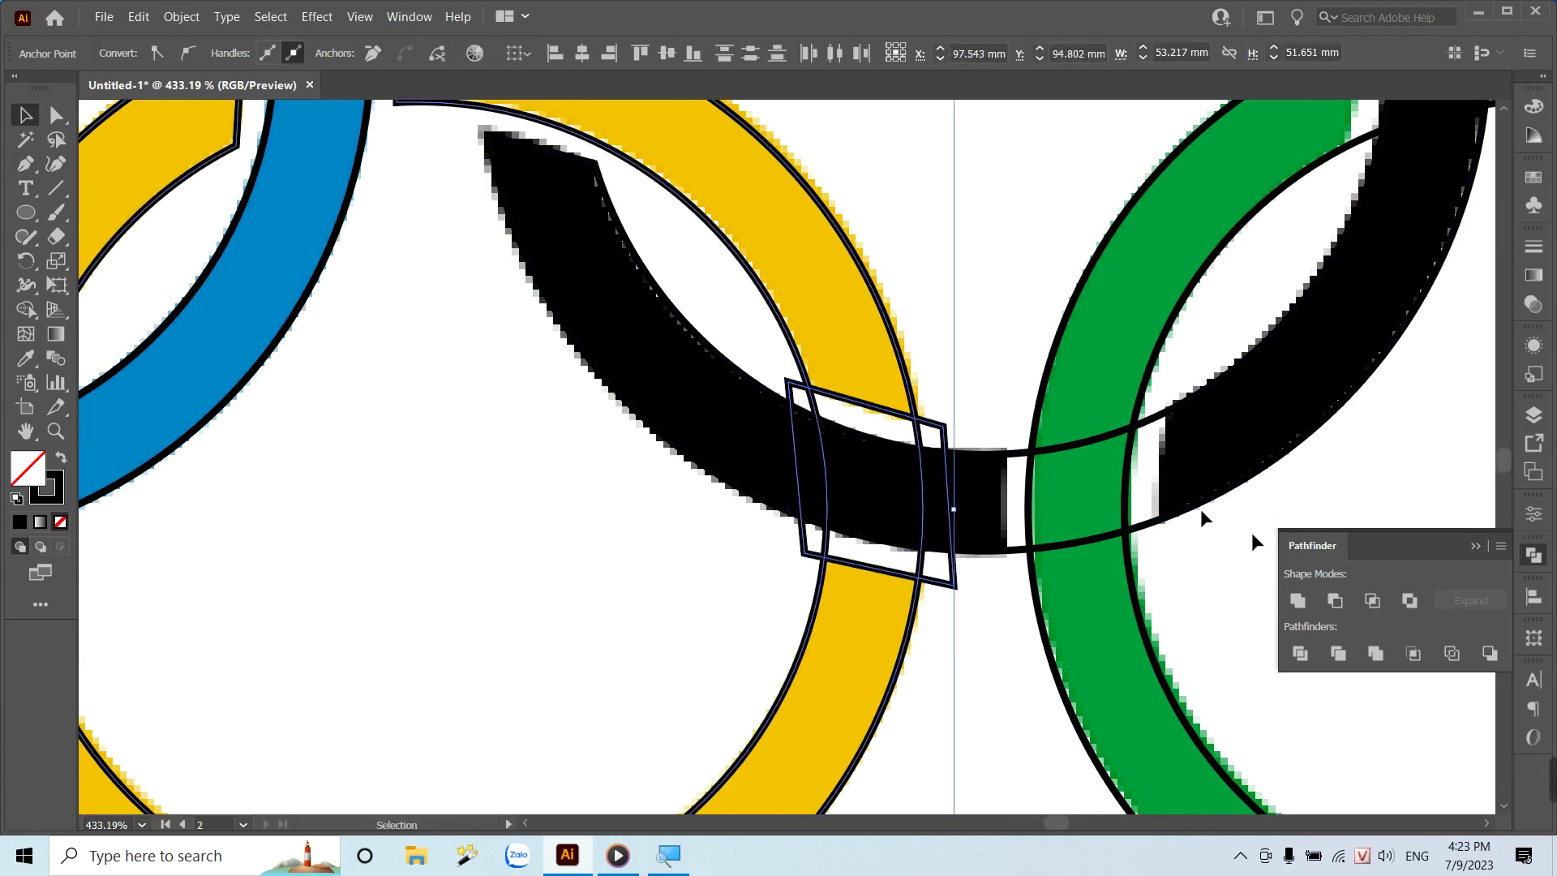
pyautogui.click(1335, 601)
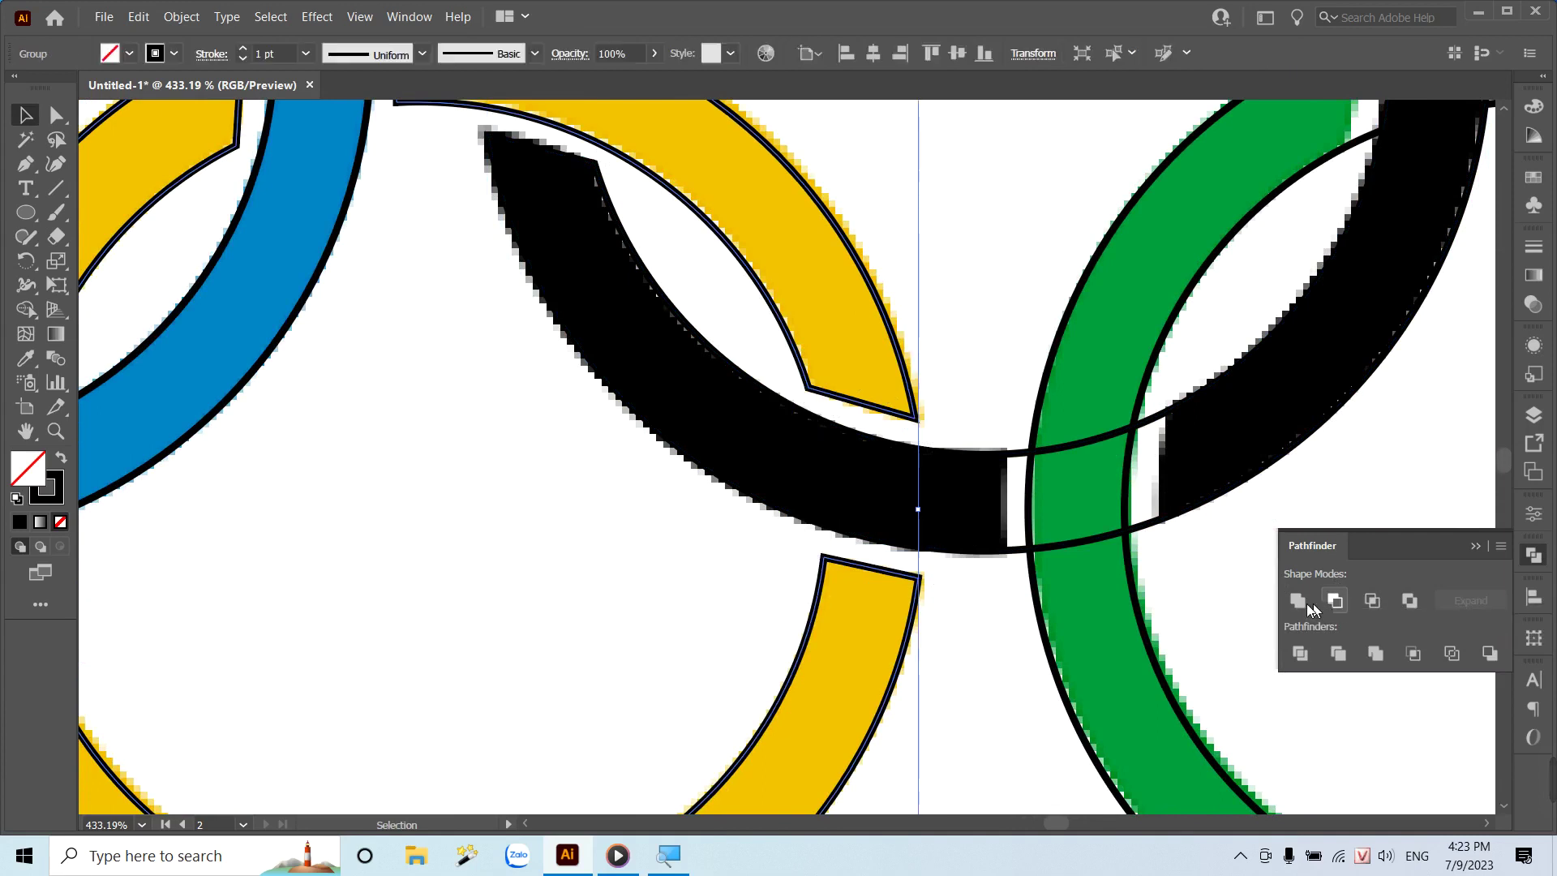
pyautogui.click(1004, 703)
pyautogui.moveTo(1216, 506)
pyautogui.mouseDown()
pyautogui.moveTo(843, 551)
pyautogui.moveTo(729, 539)
pyautogui.mouseUp()
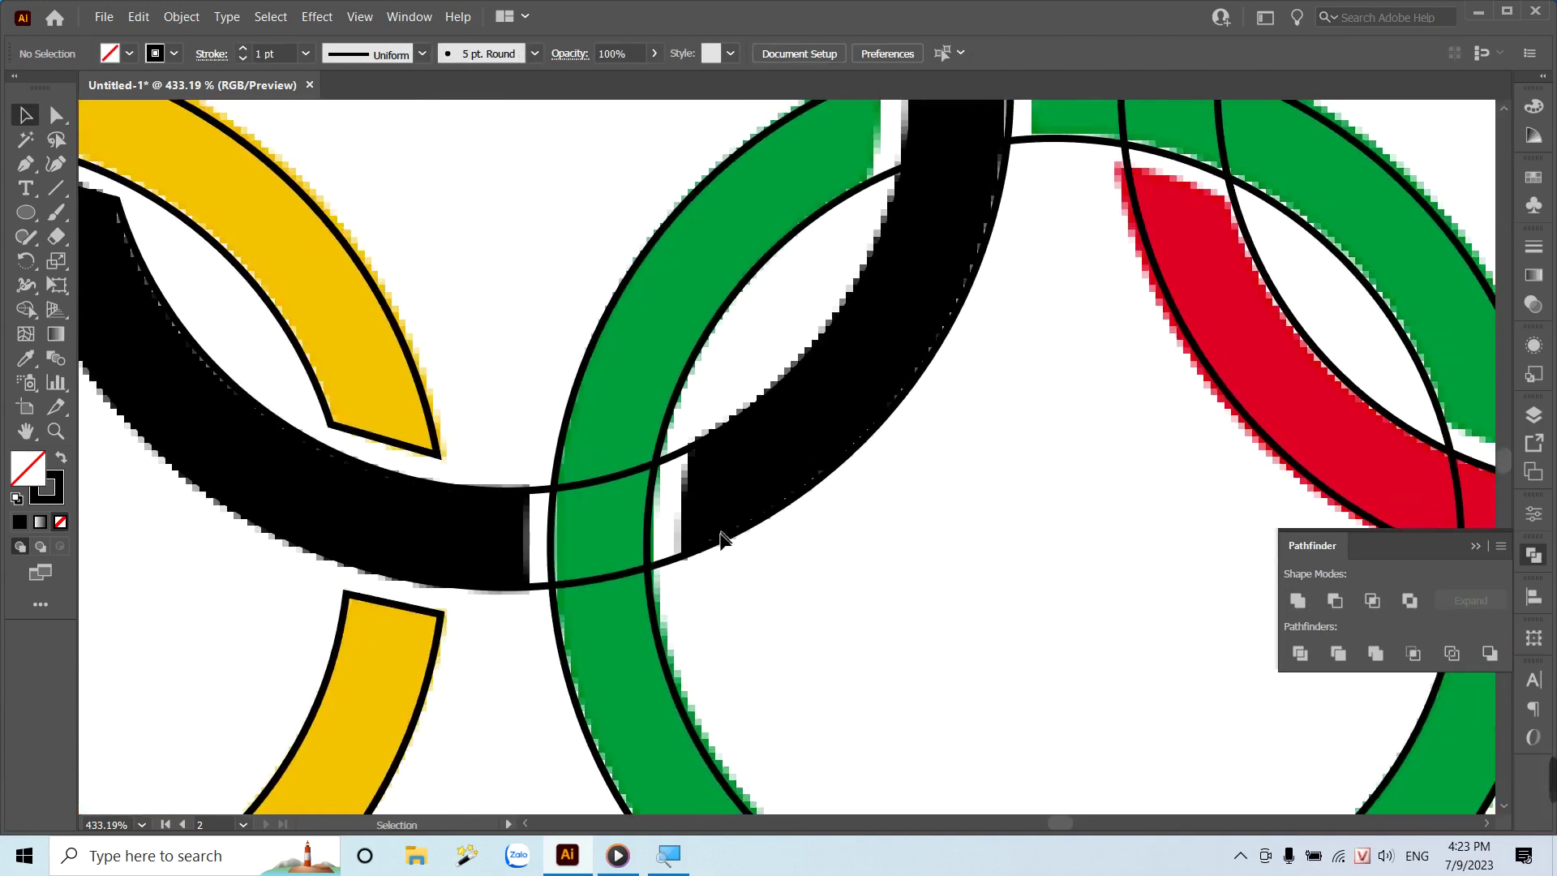
# Cut the black ring at the black-green crossing with a Pen quad and Minus Front.
pyautogui.press('p')
pyautogui.click(525, 467)
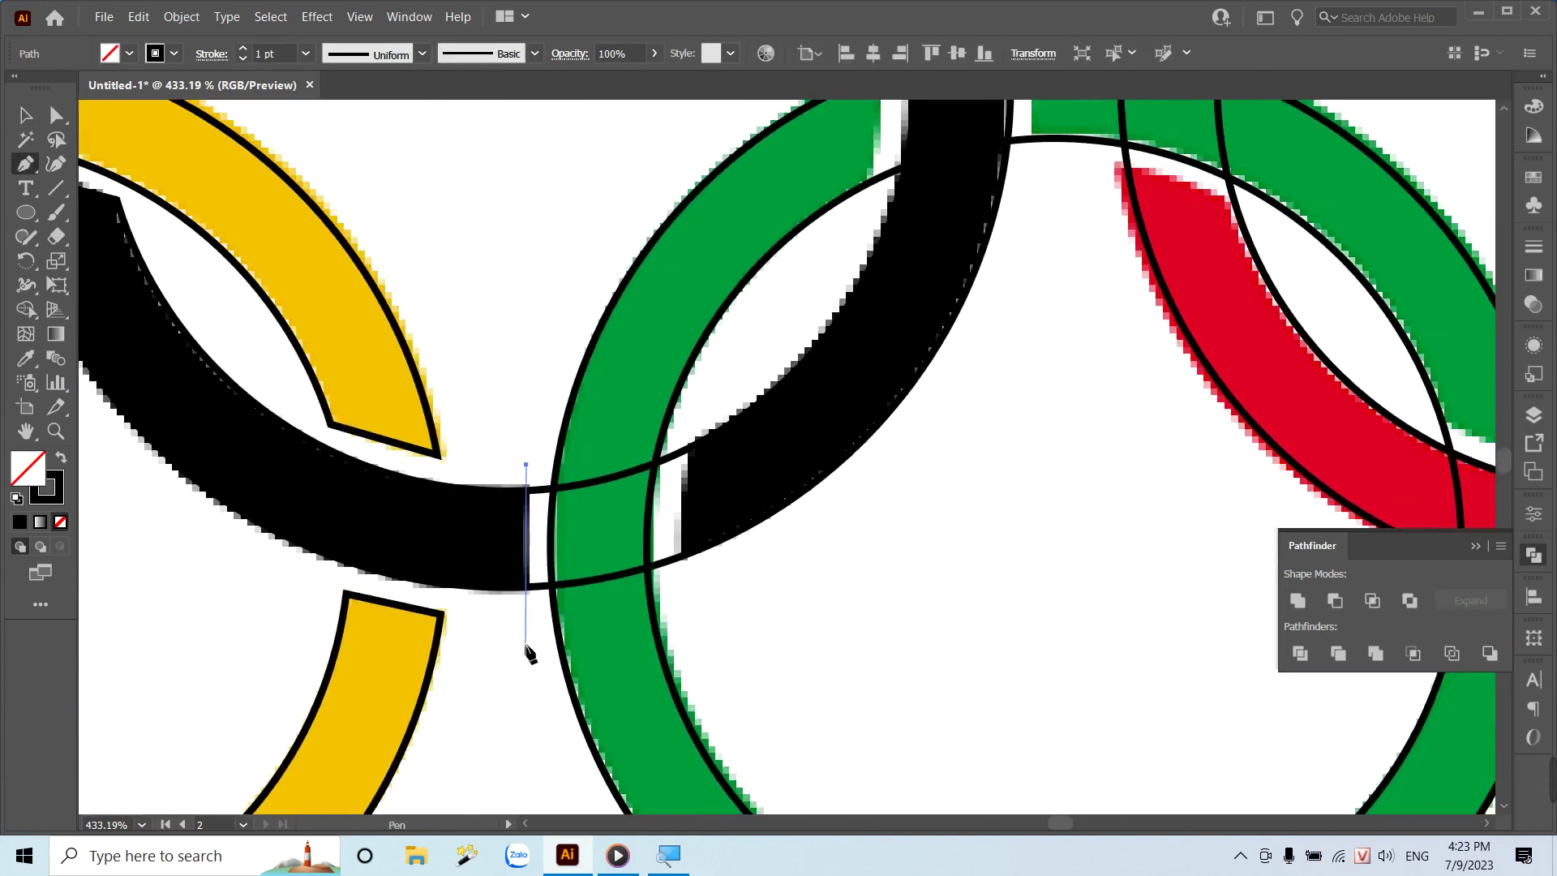
pyautogui.click(526, 643)
pyautogui.click(683, 584)
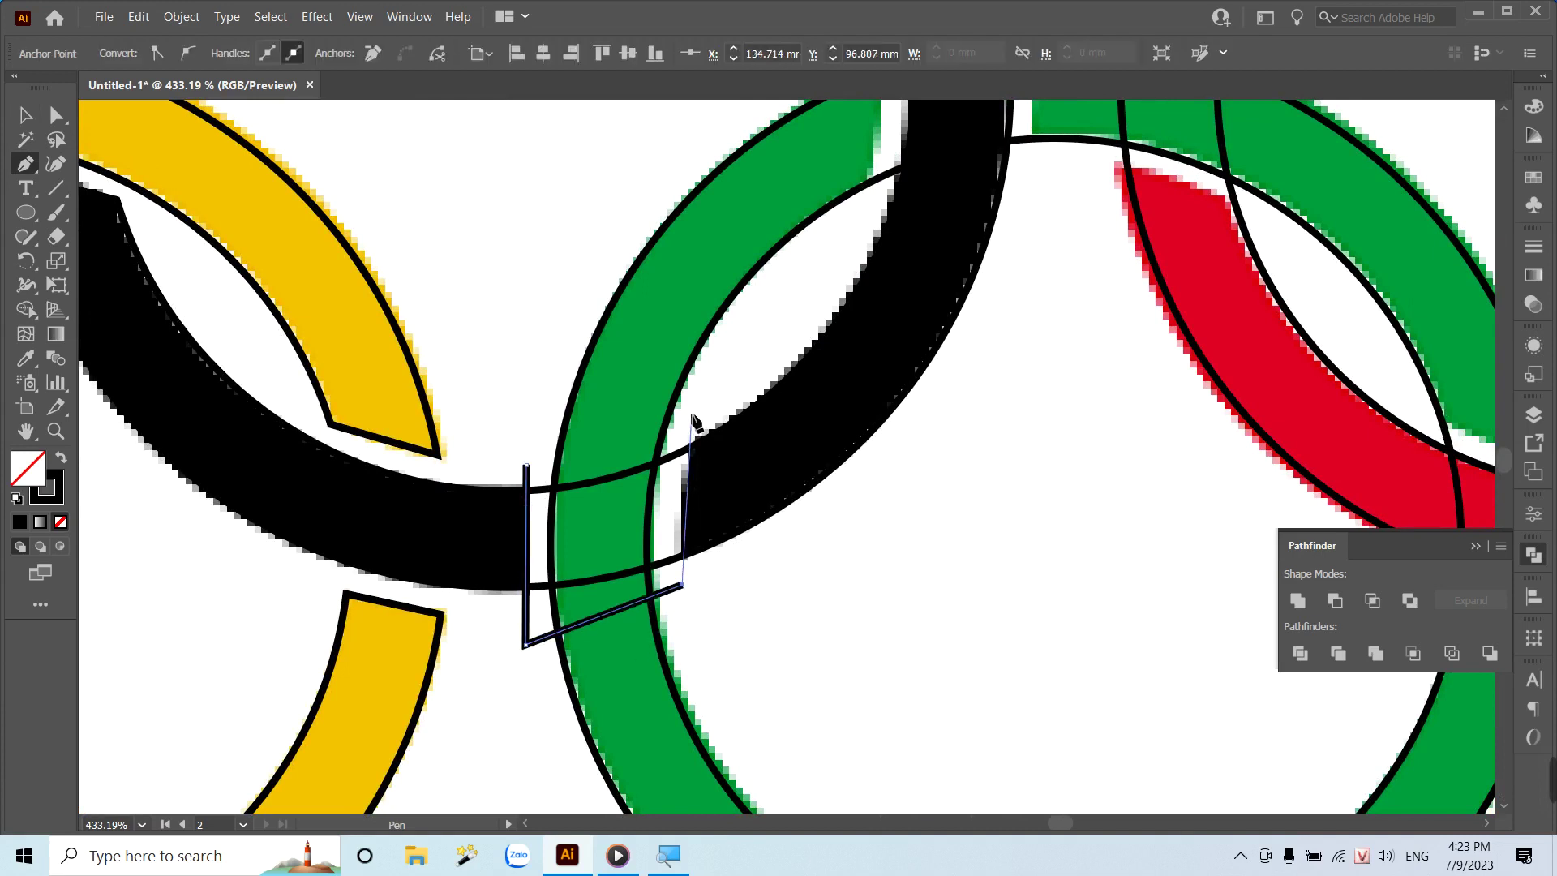
pyautogui.click(690, 413)
pyautogui.click(526, 468)
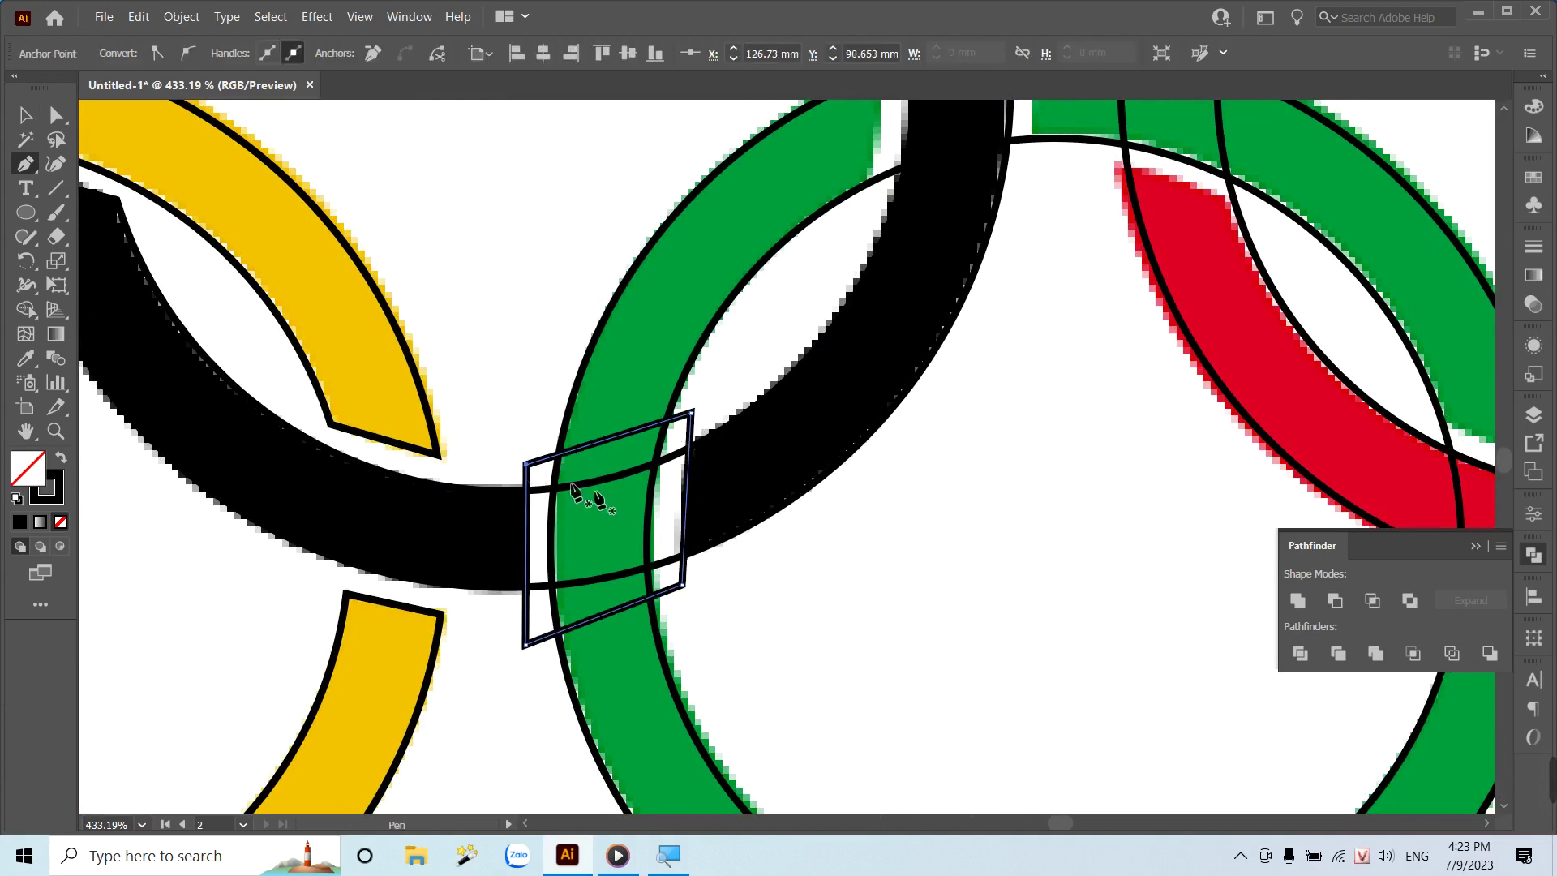
pyautogui.press('v')
pyautogui.keyDown('shift'); pyautogui.click(750, 535); pyautogui.keyUp('shift')
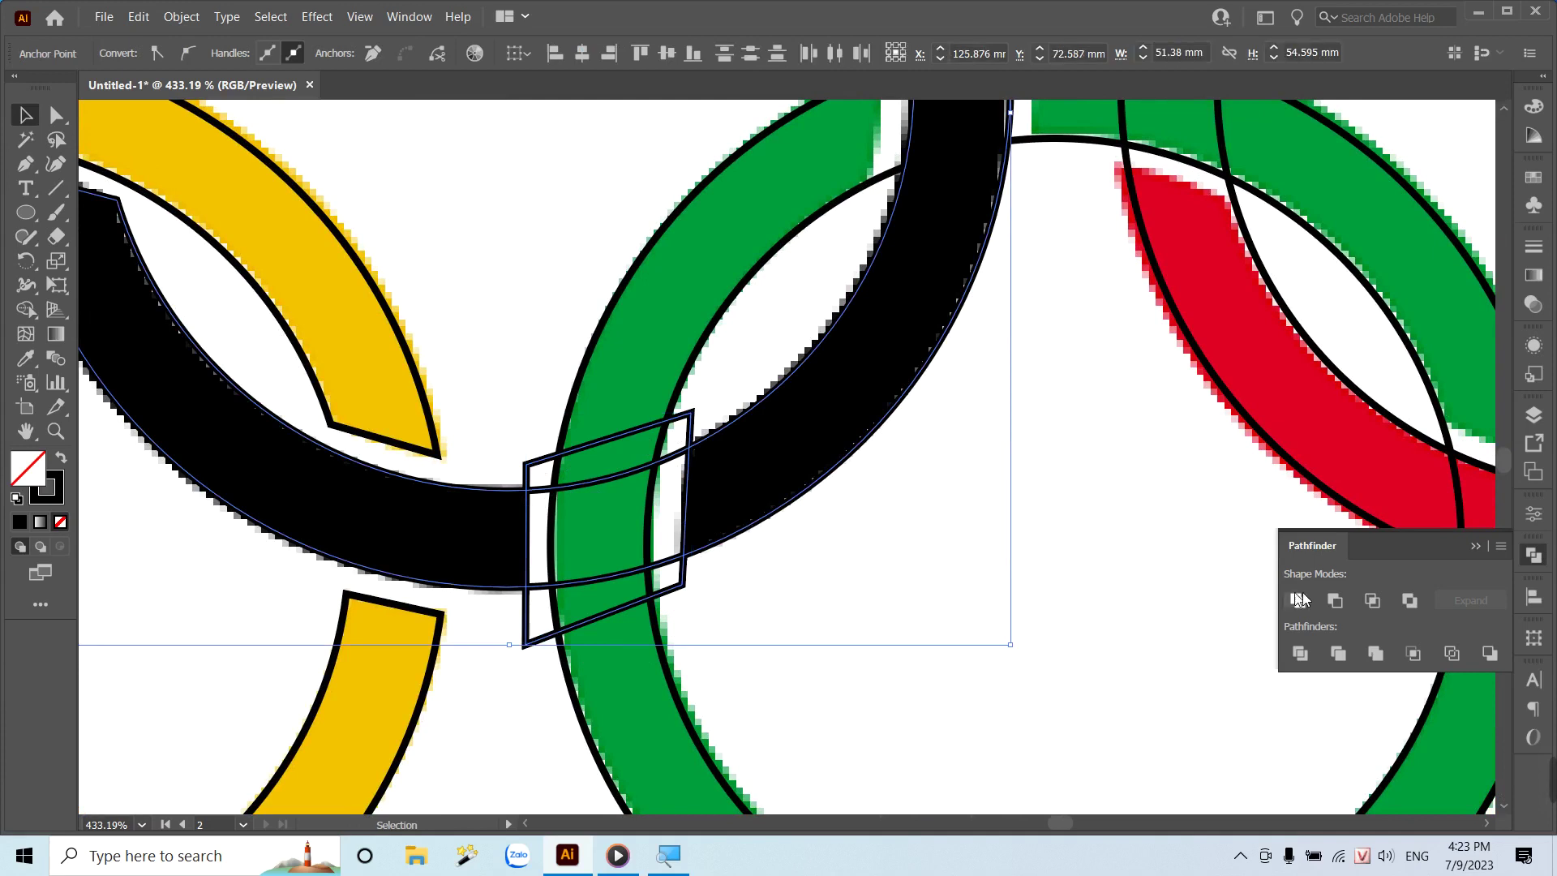
pyautogui.click(1335, 600)
pyautogui.click(1009, 621)
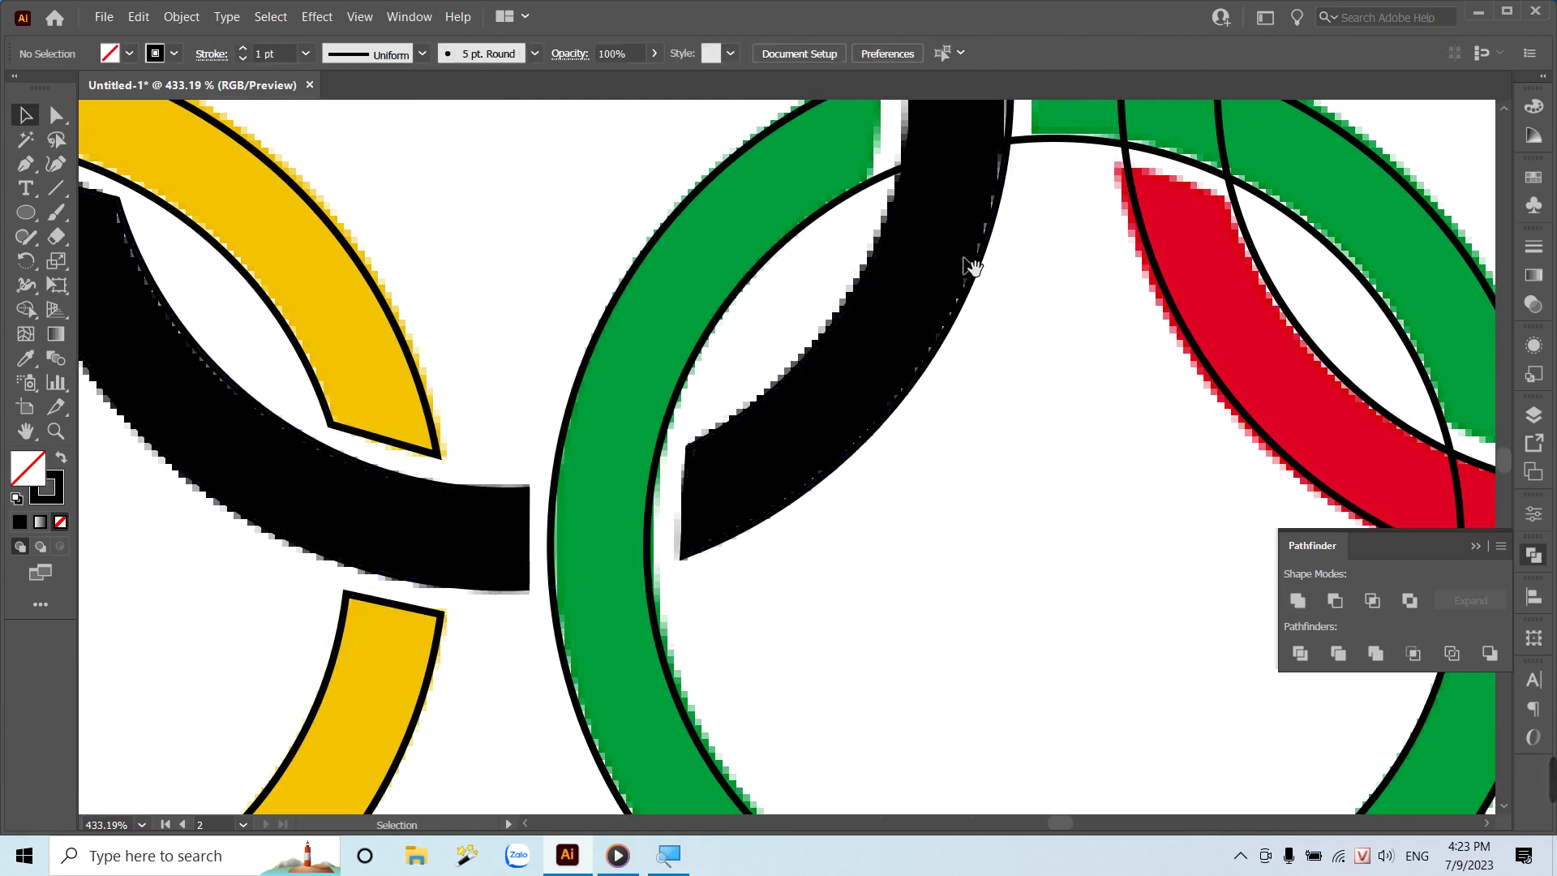
pyautogui.moveTo(969, 264); pyautogui.dragTo(709, 624)
# Cut the green ring at the green-black crossing with a Pen quad and Minus Front.
pyautogui.press('p')
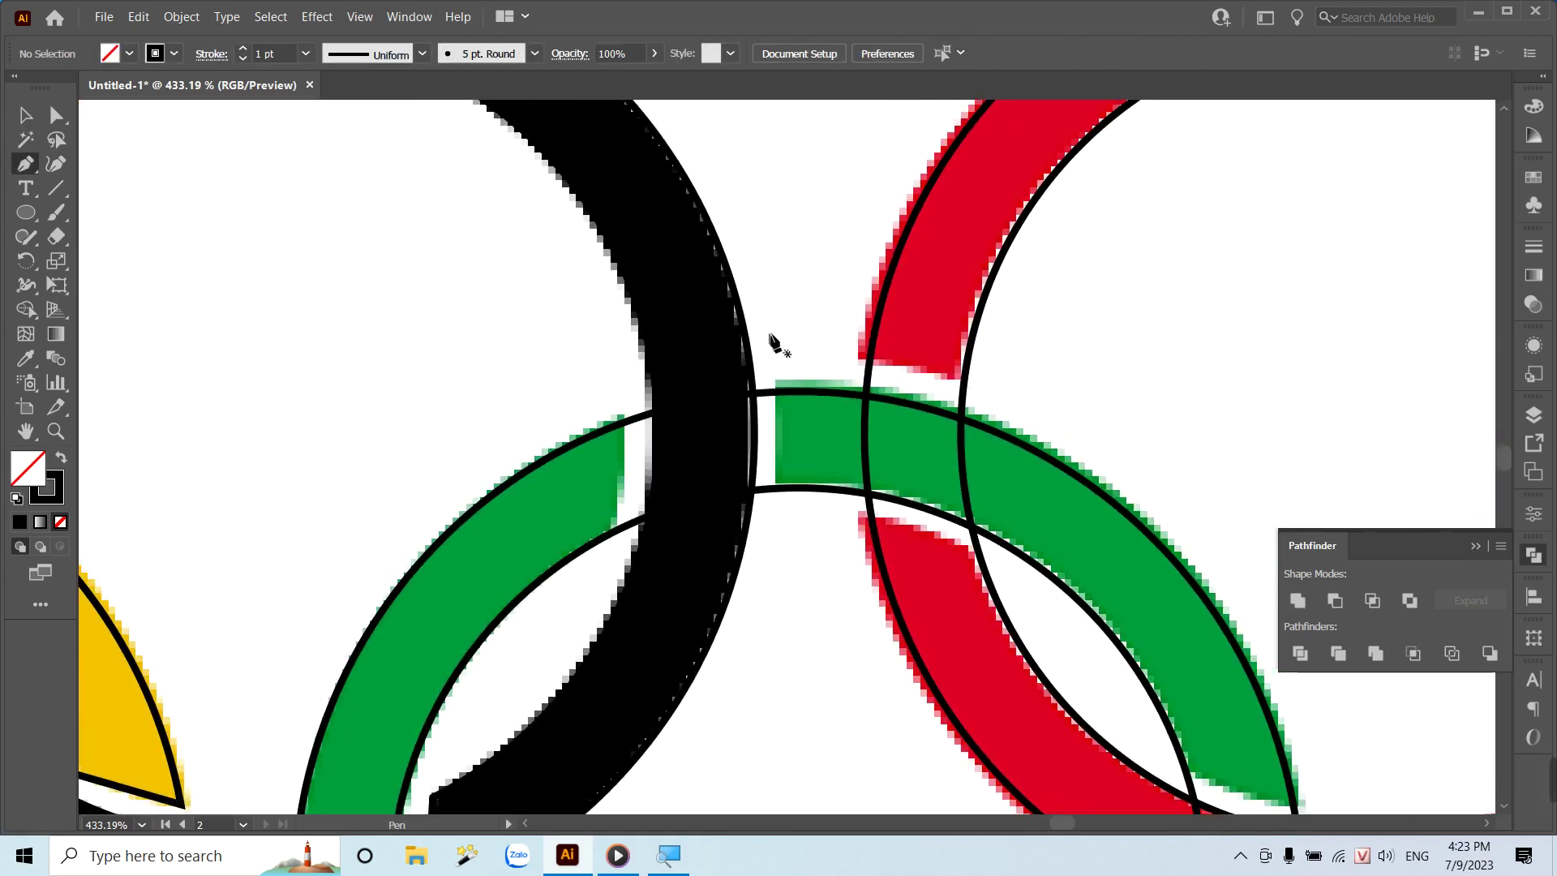
pyautogui.click(775, 333)
pyautogui.click(780, 570)
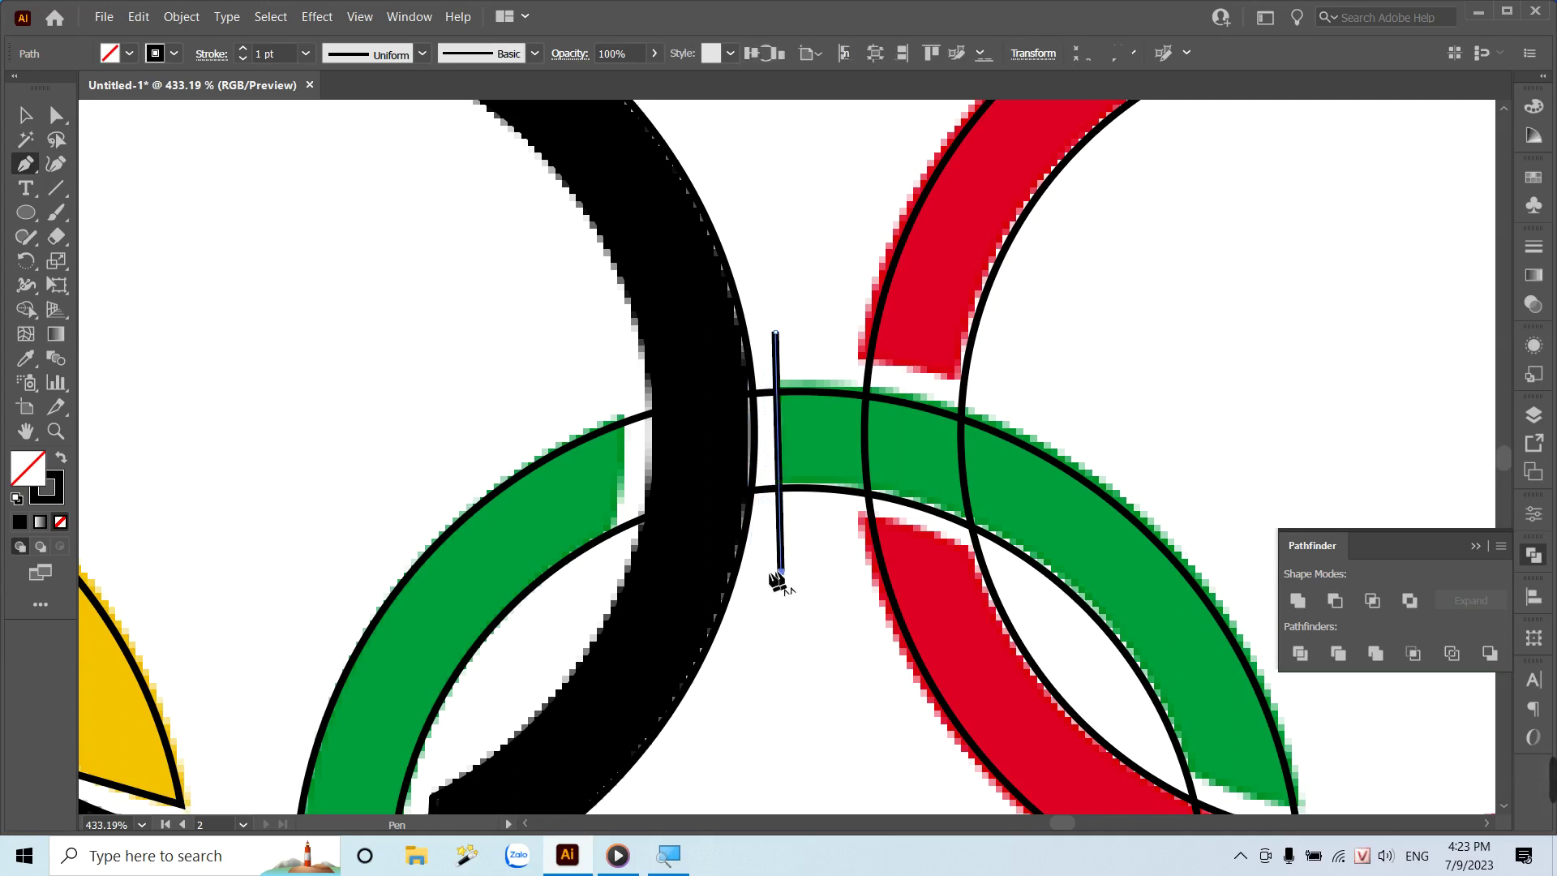
pyautogui.click(617, 548)
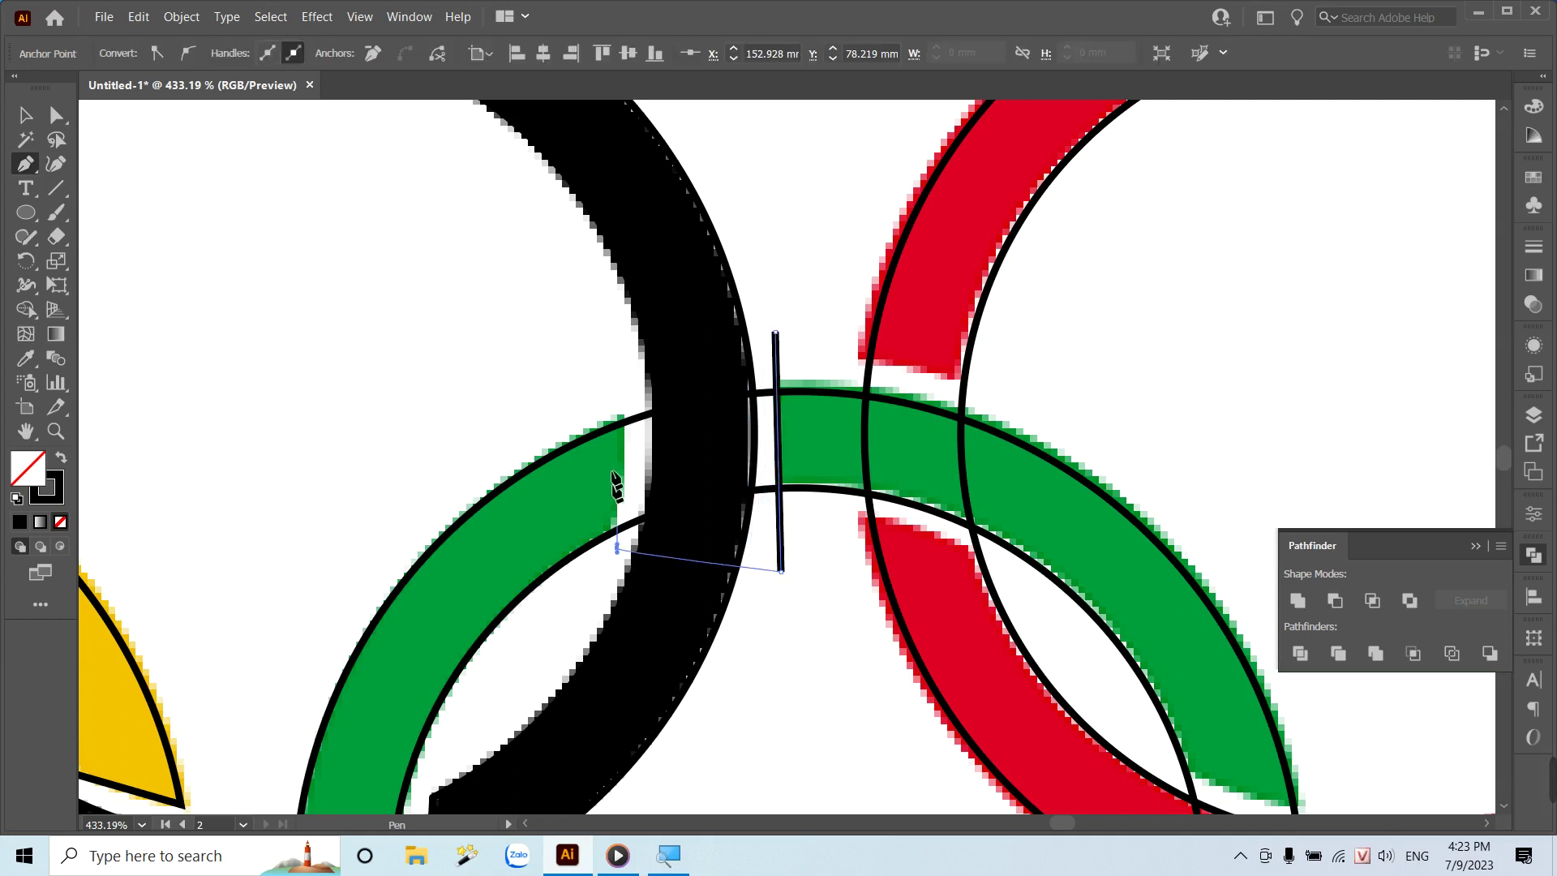
pyautogui.click(624, 377)
pyautogui.click(775, 333)
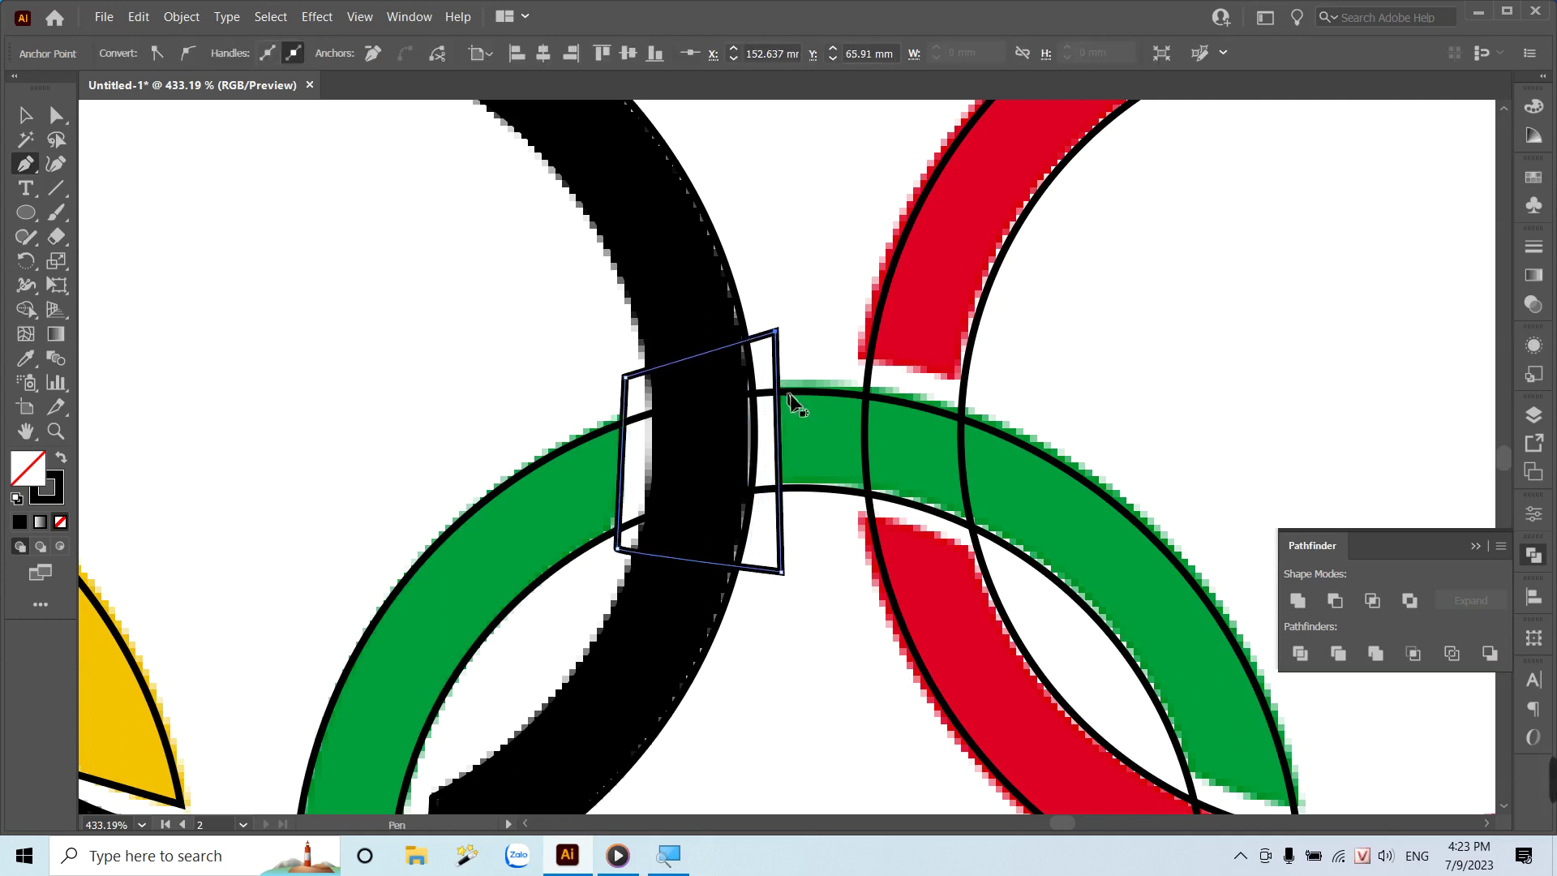
pyautogui.press('v')
pyautogui.keyDown('shift'); pyautogui.click(815, 398); pyautogui.keyUp('shift')
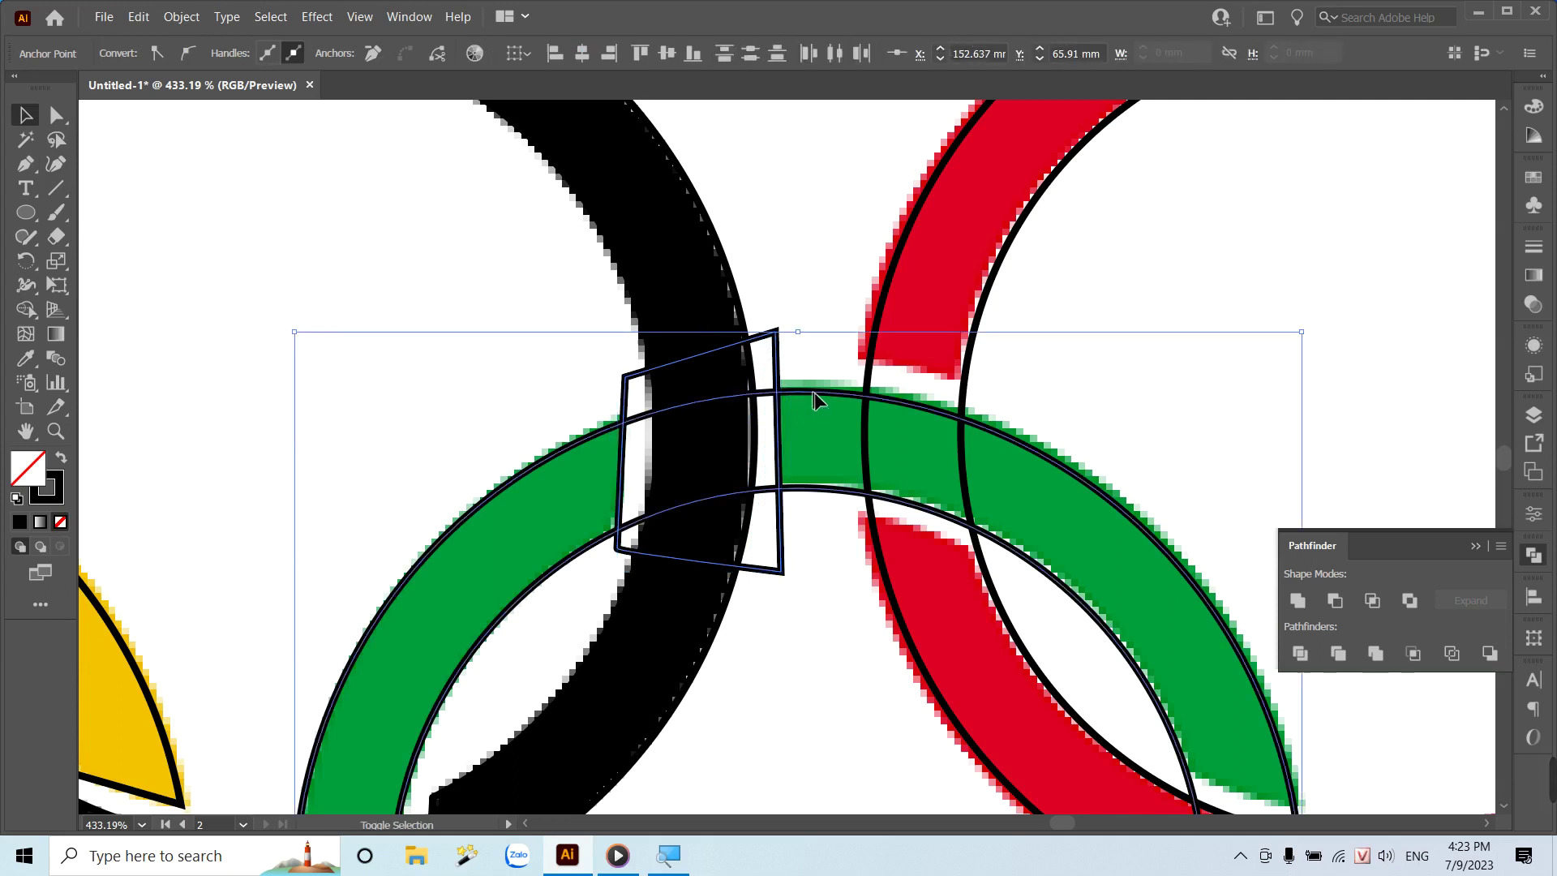
pyautogui.click(1334, 601)
pyautogui.click(1126, 299)
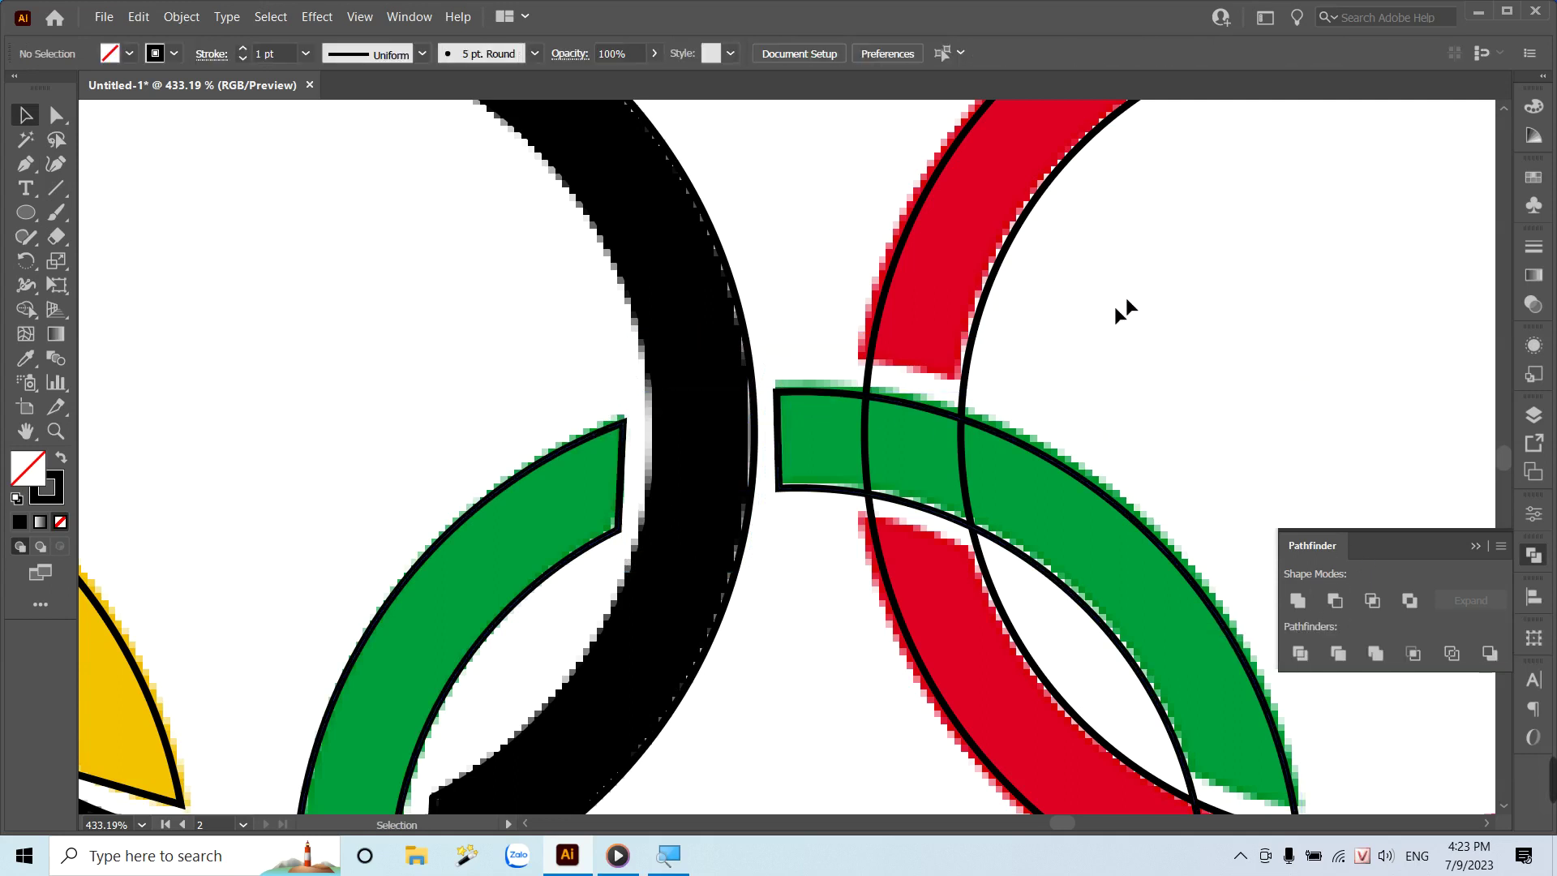
# Cut the red ring at the upper green-red crossing with a Pen quad and Minus Front.
pyautogui.press('p')
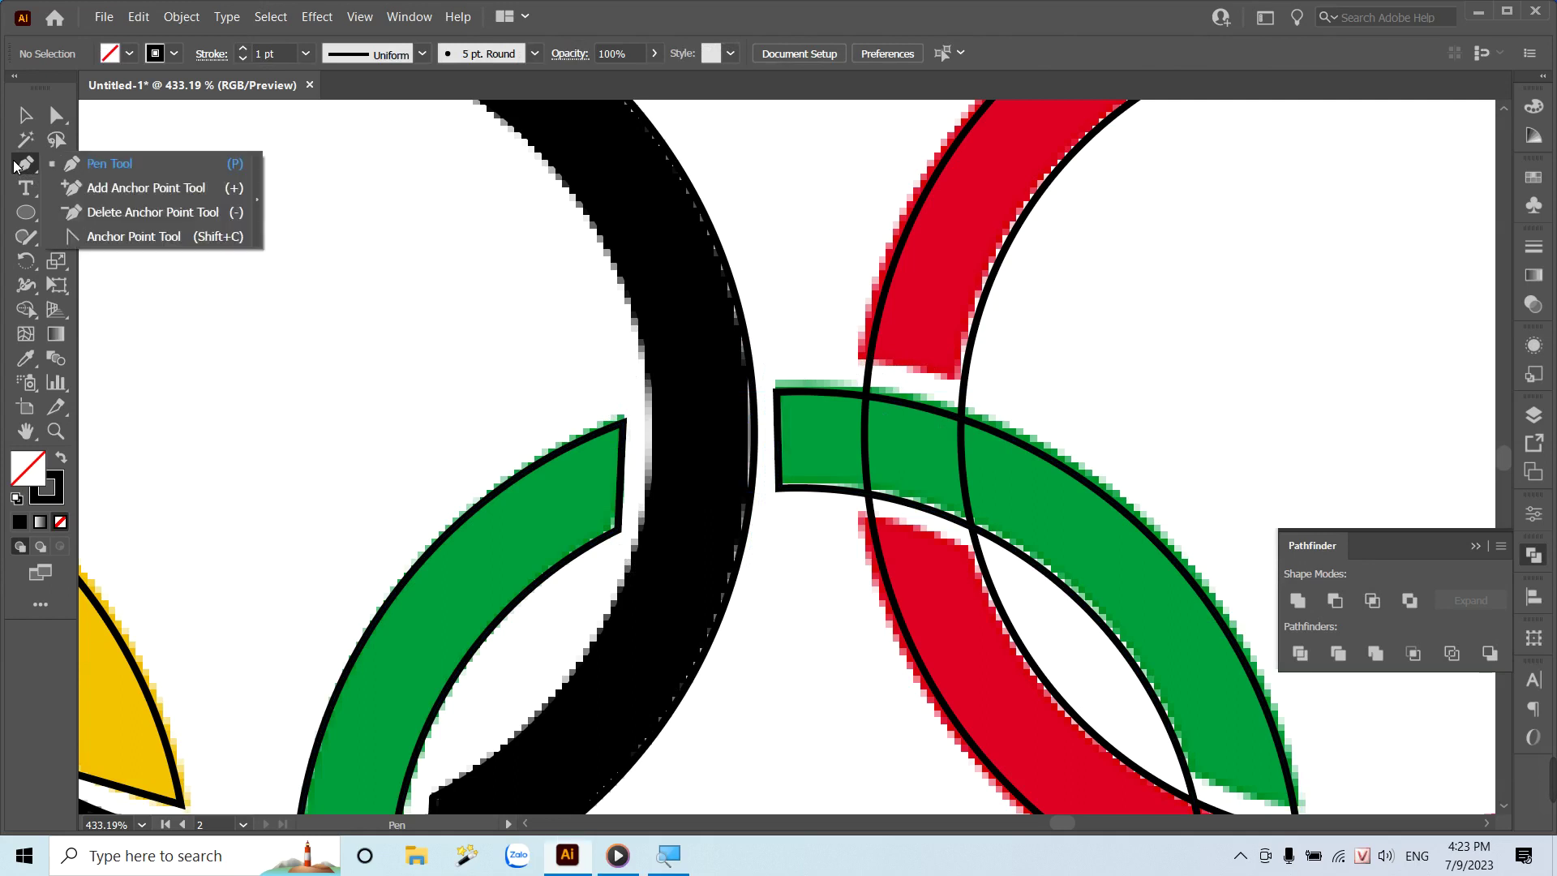
pyautogui.rightClick(25, 164)
pyautogui.click(129, 166)
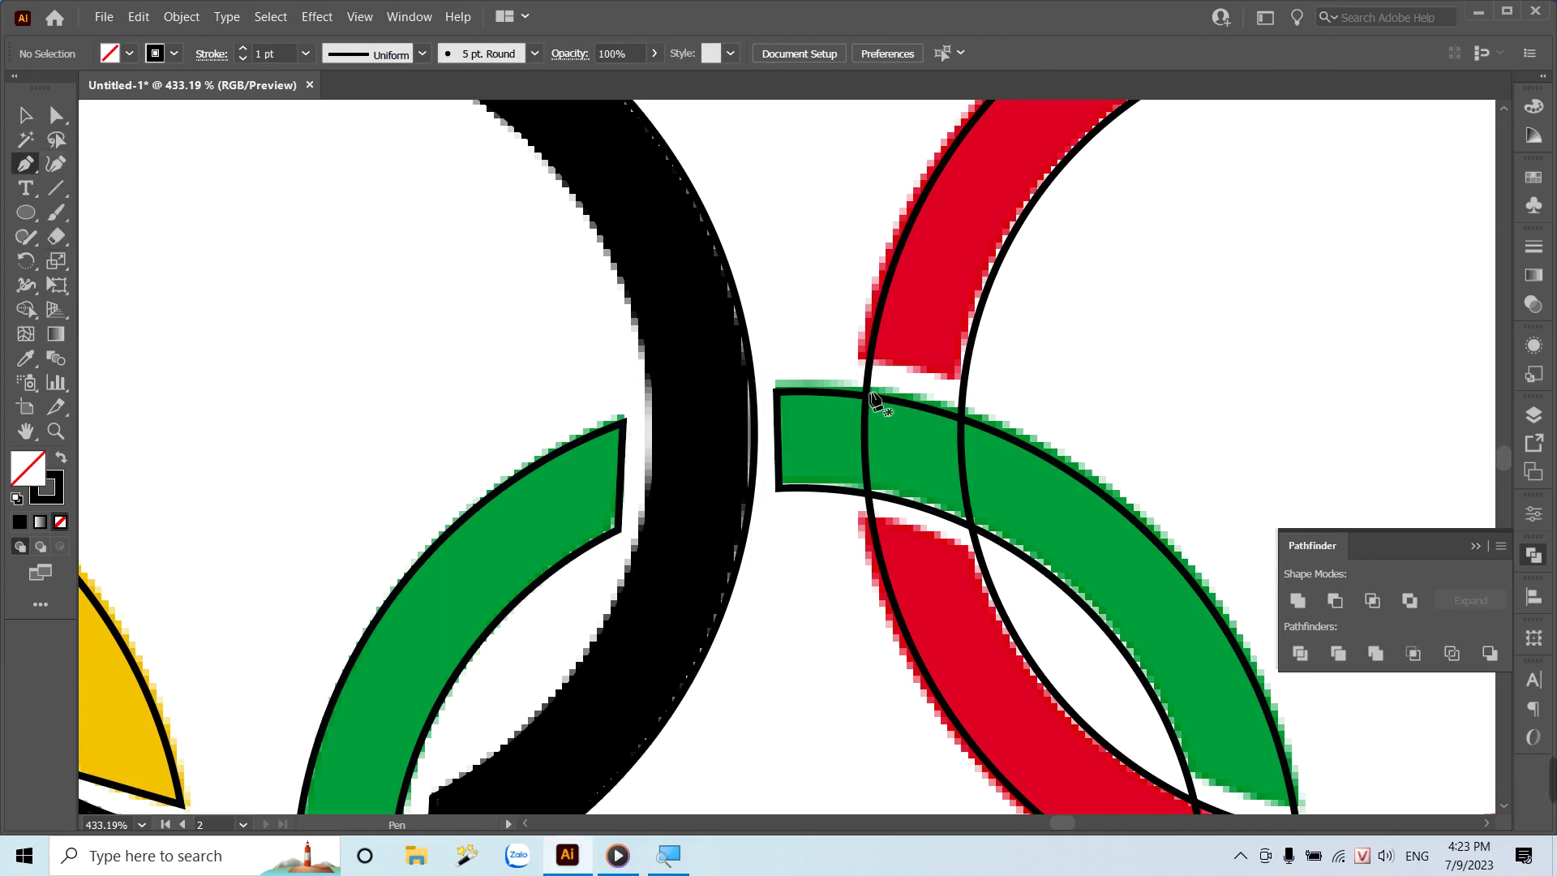
pyautogui.click(847, 360)
pyautogui.moveTo(988, 382); pyautogui.dragTo(999, 554)
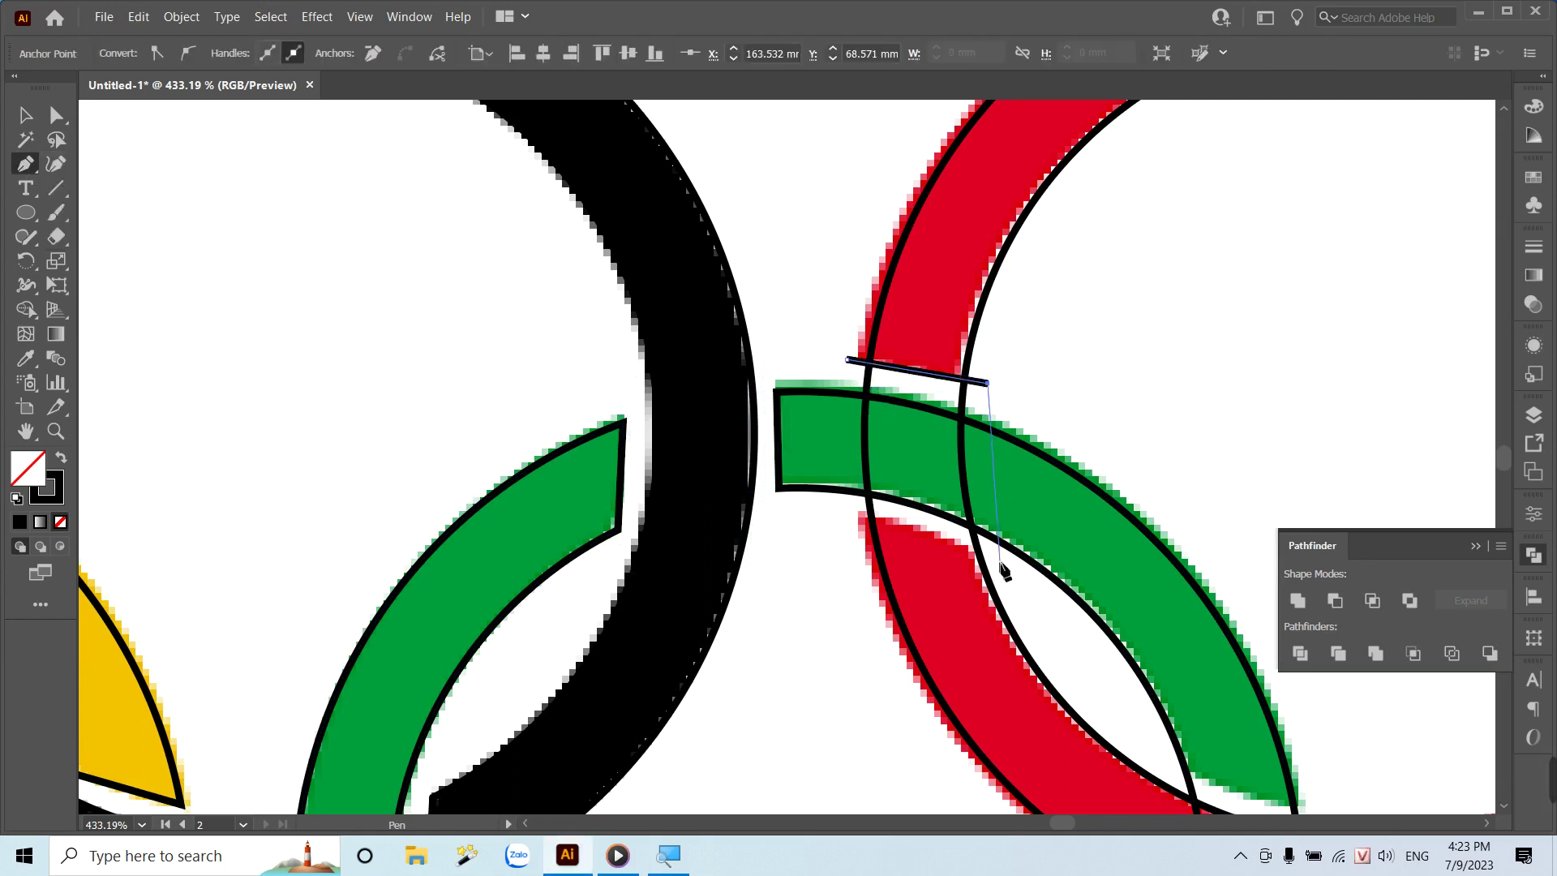
pyautogui.click(999, 556)
pyautogui.click(846, 512)
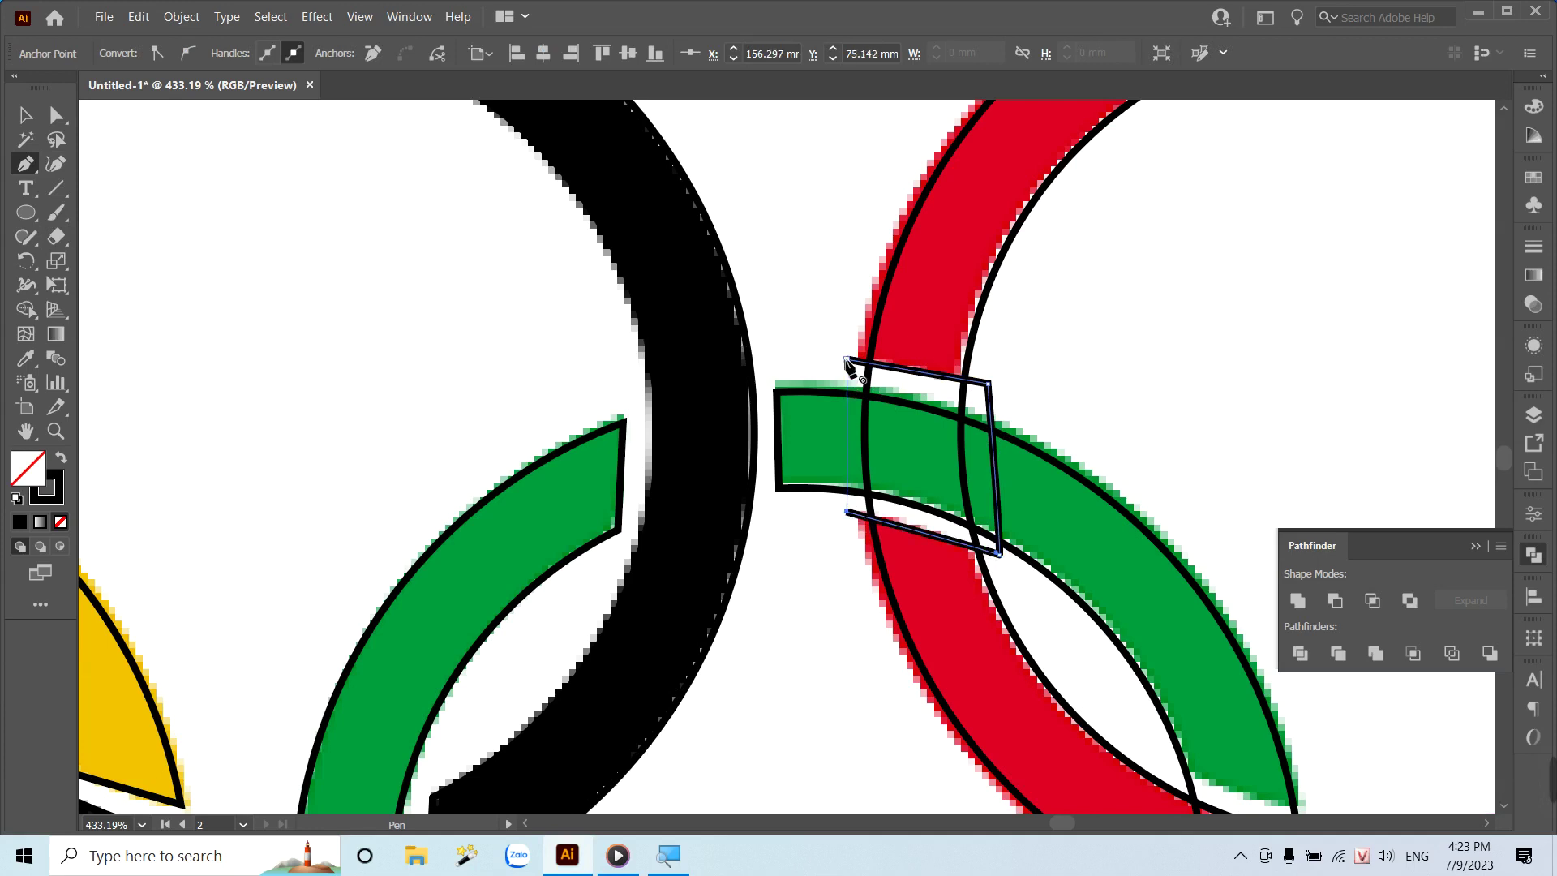
pyautogui.click(847, 360)
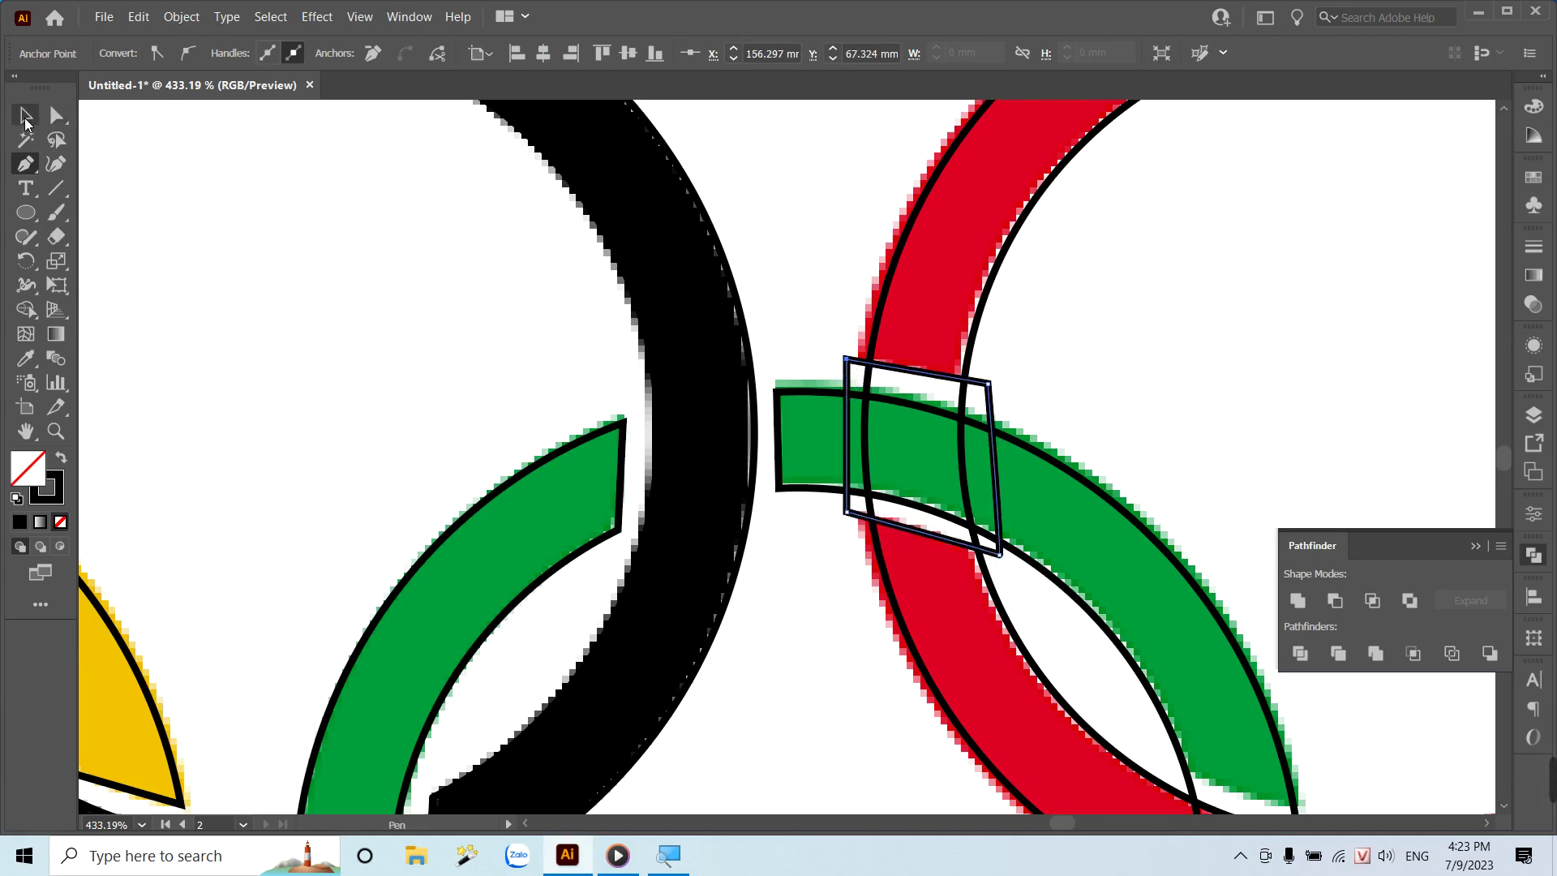
pyautogui.click(25, 118)
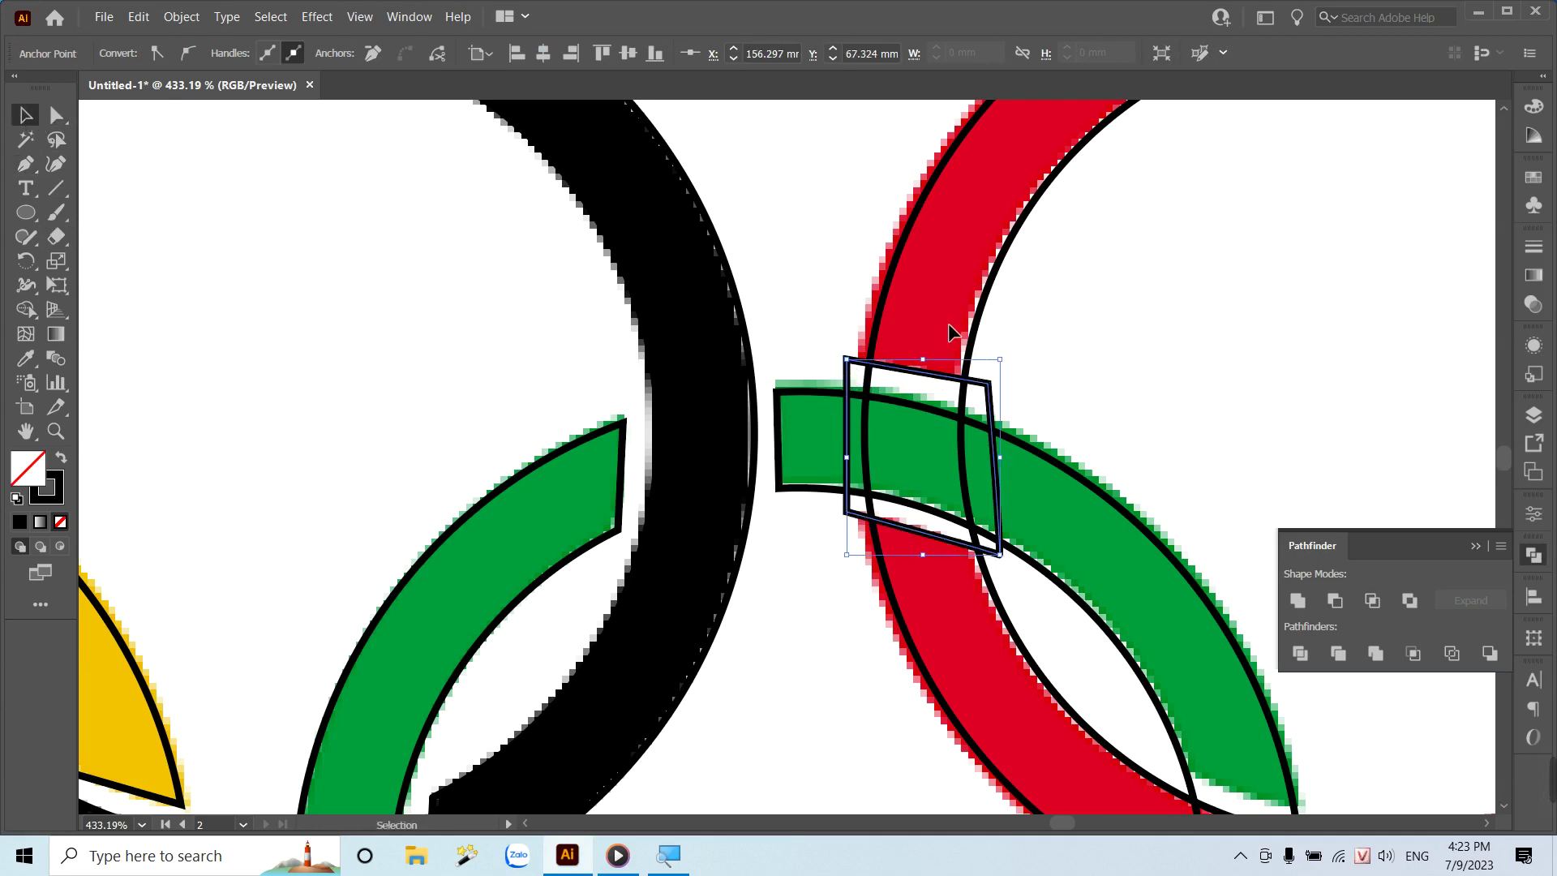
pyautogui.keyDown('shift'); pyautogui.click(972, 321); pyautogui.keyUp('shift')
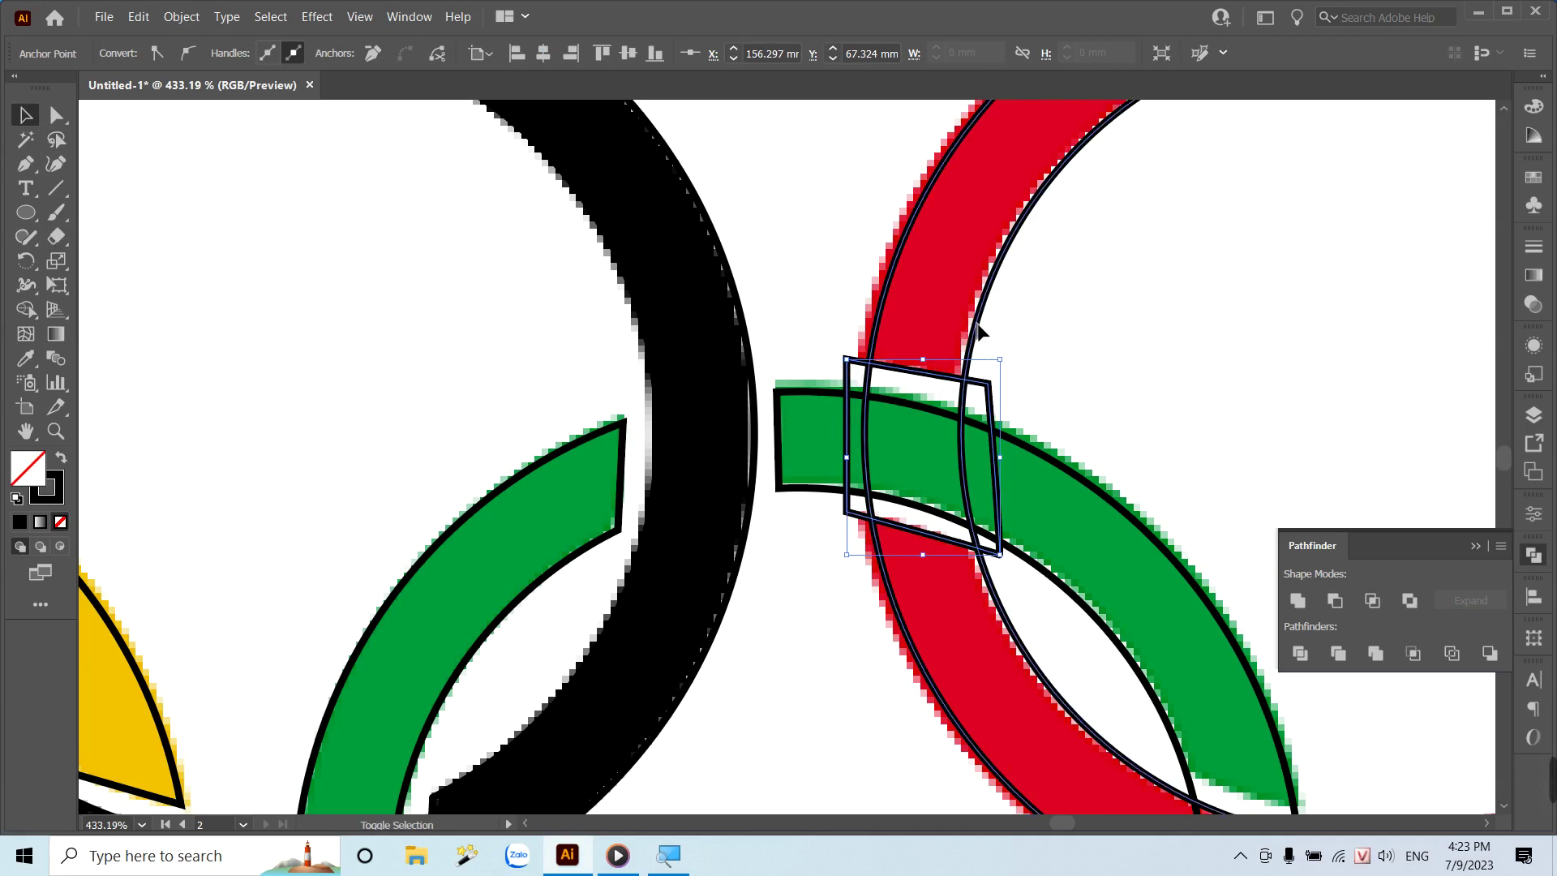
pyautogui.click(1335, 602)
pyautogui.click(1190, 377)
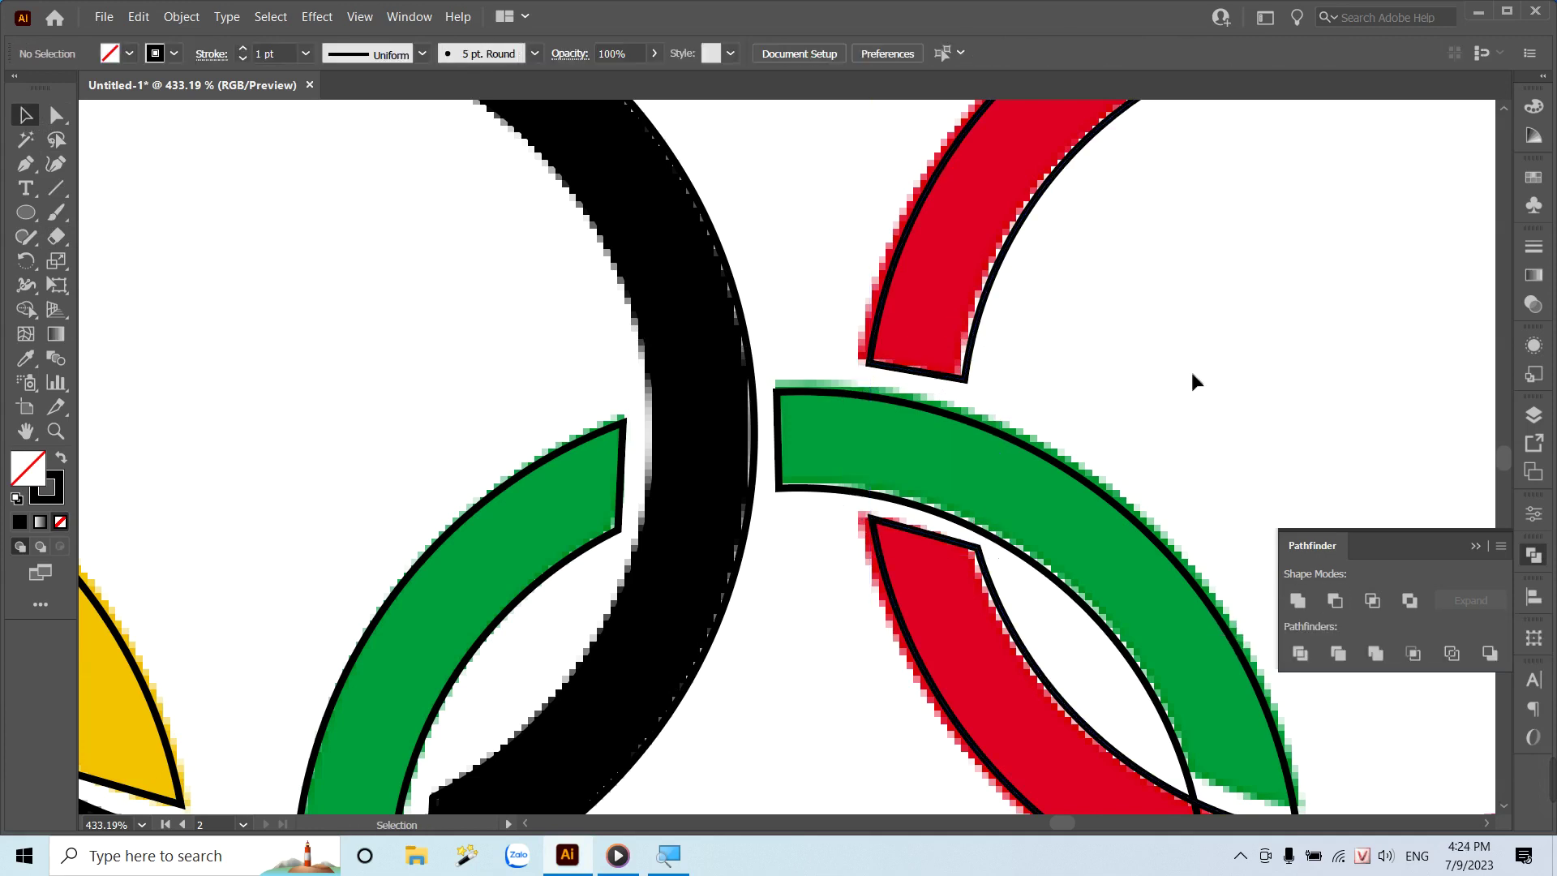
# Cut the green ring at the lower red-green crossing, then zoom out to all rings.
pyautogui.hotkey('ctrl', '-')
pyautogui.hotkey('ctrl', '-')
pyautogui.hotkey('ctrl', '-')
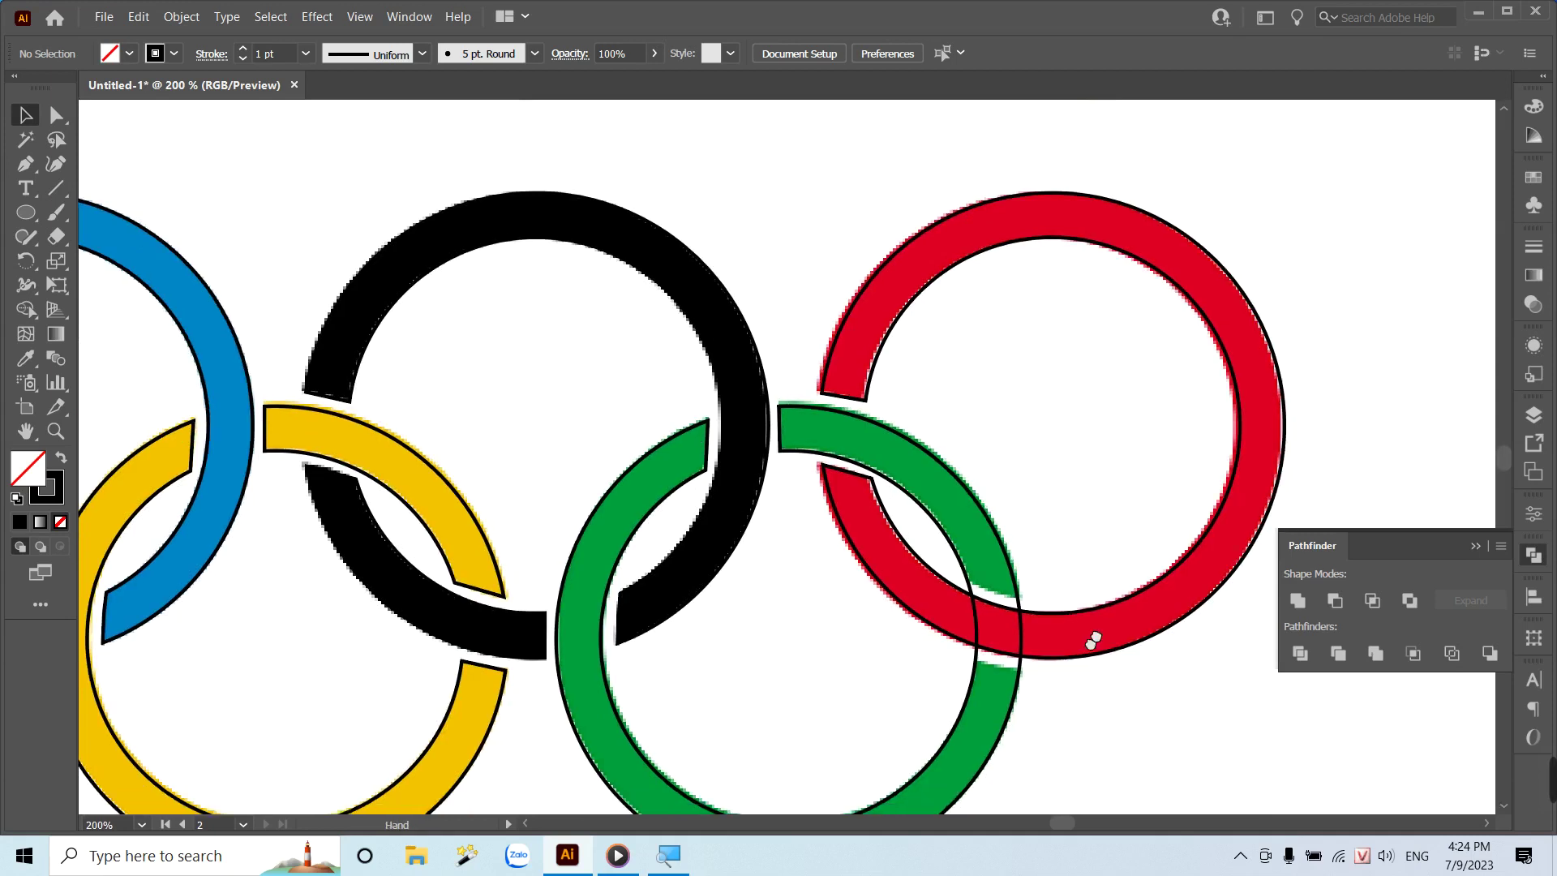
pyautogui.moveTo(1094, 636); pyautogui.dragTo(959, 568)
pyautogui.press('z')
pyautogui.moveTo(861, 460); pyautogui.dragTo(1077, 616)
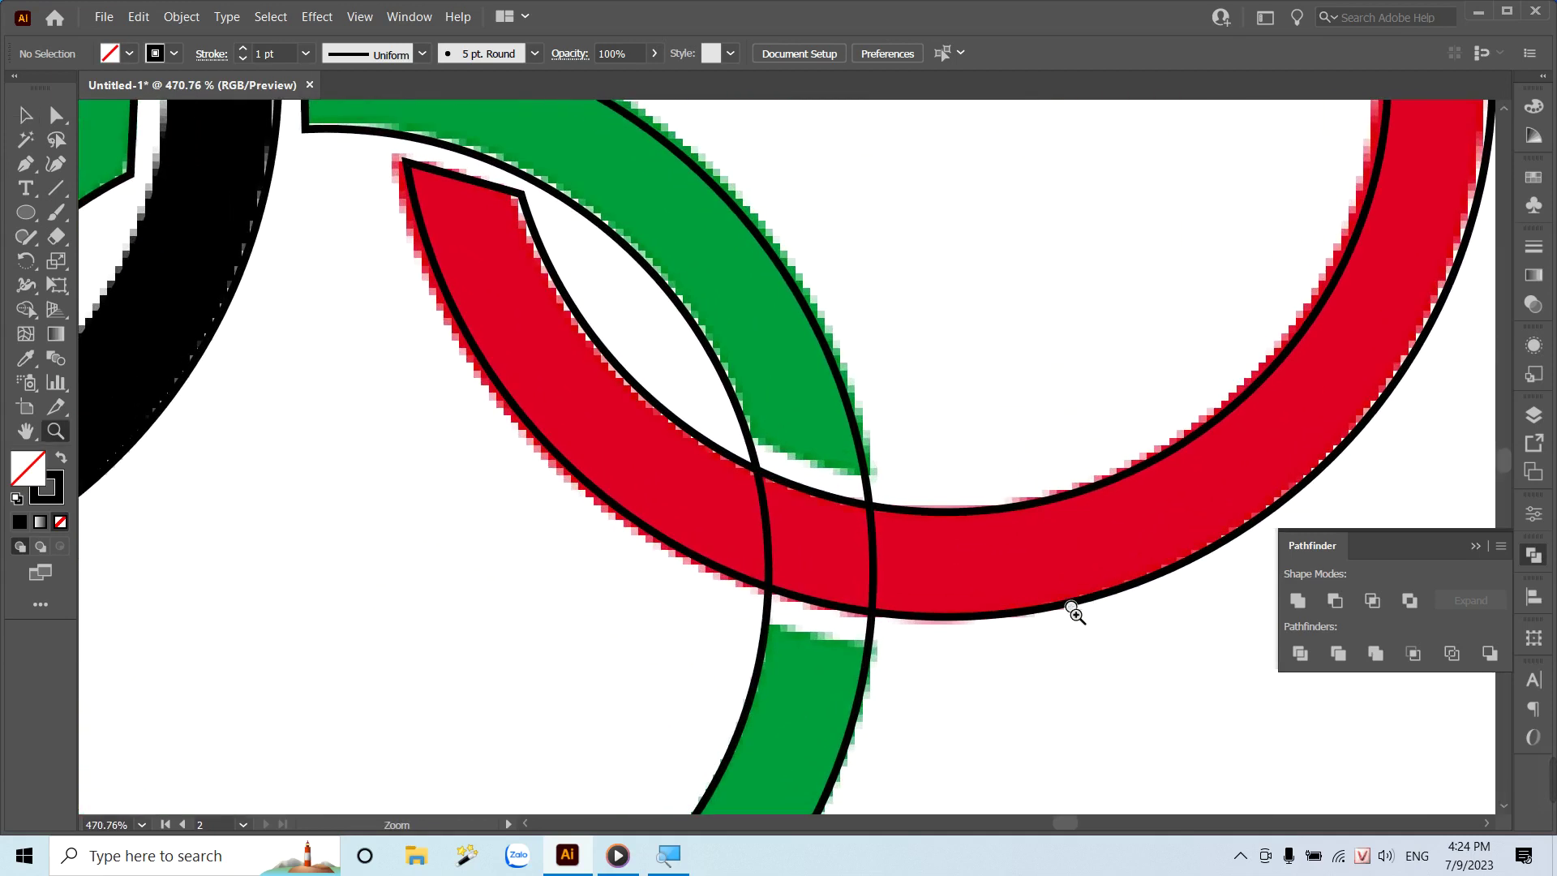
pyautogui.press('p')
pyautogui.click(907, 483)
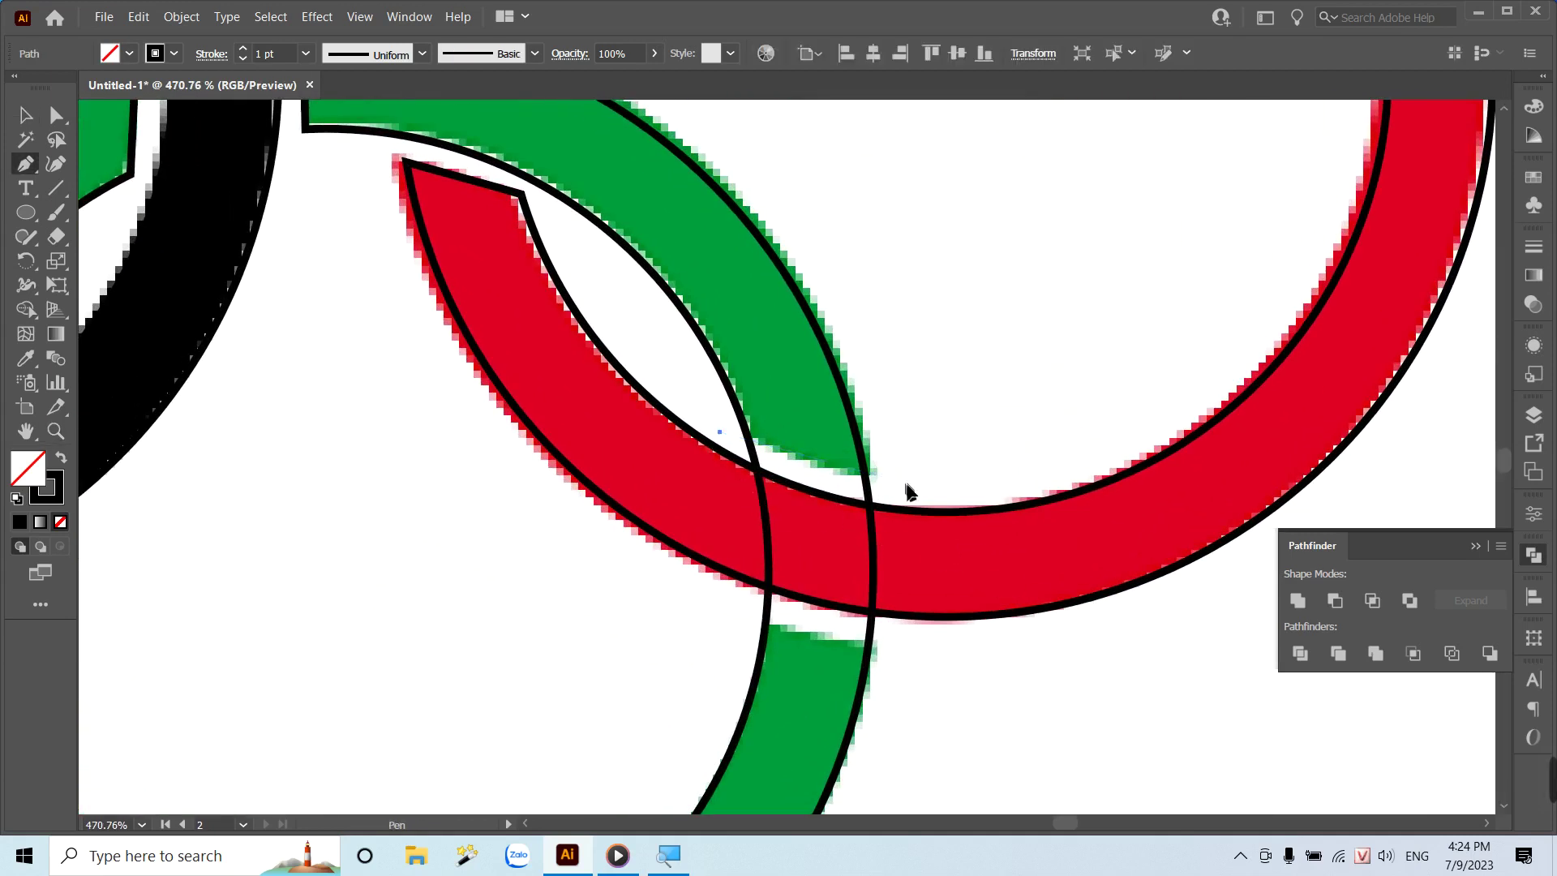
pyautogui.click(900, 653)
pyautogui.click(726, 620)
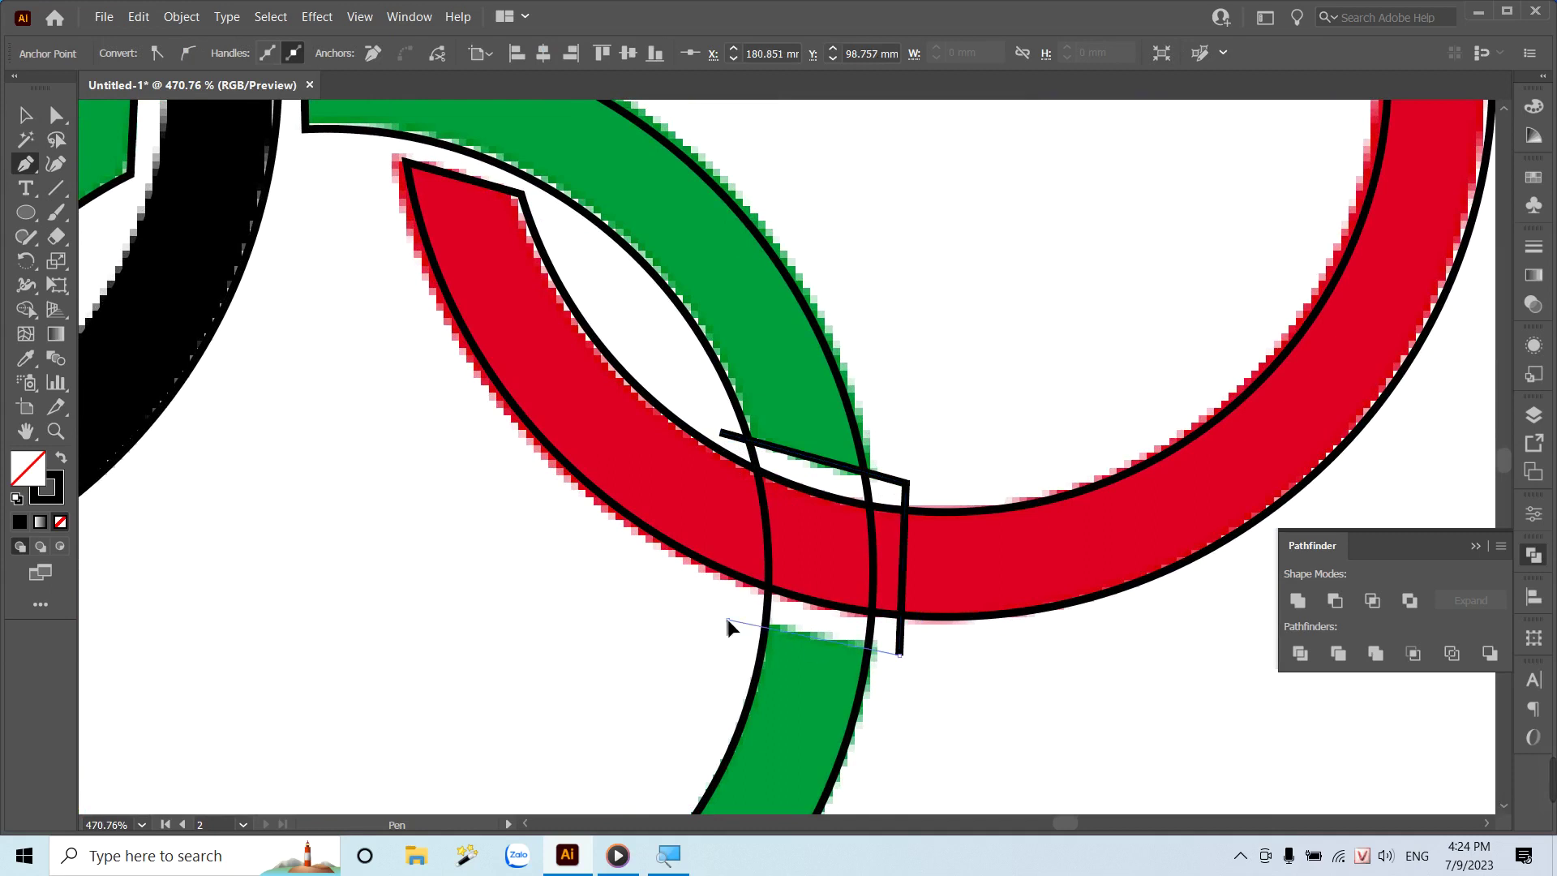
pyautogui.click(720, 433)
pyautogui.press('v')
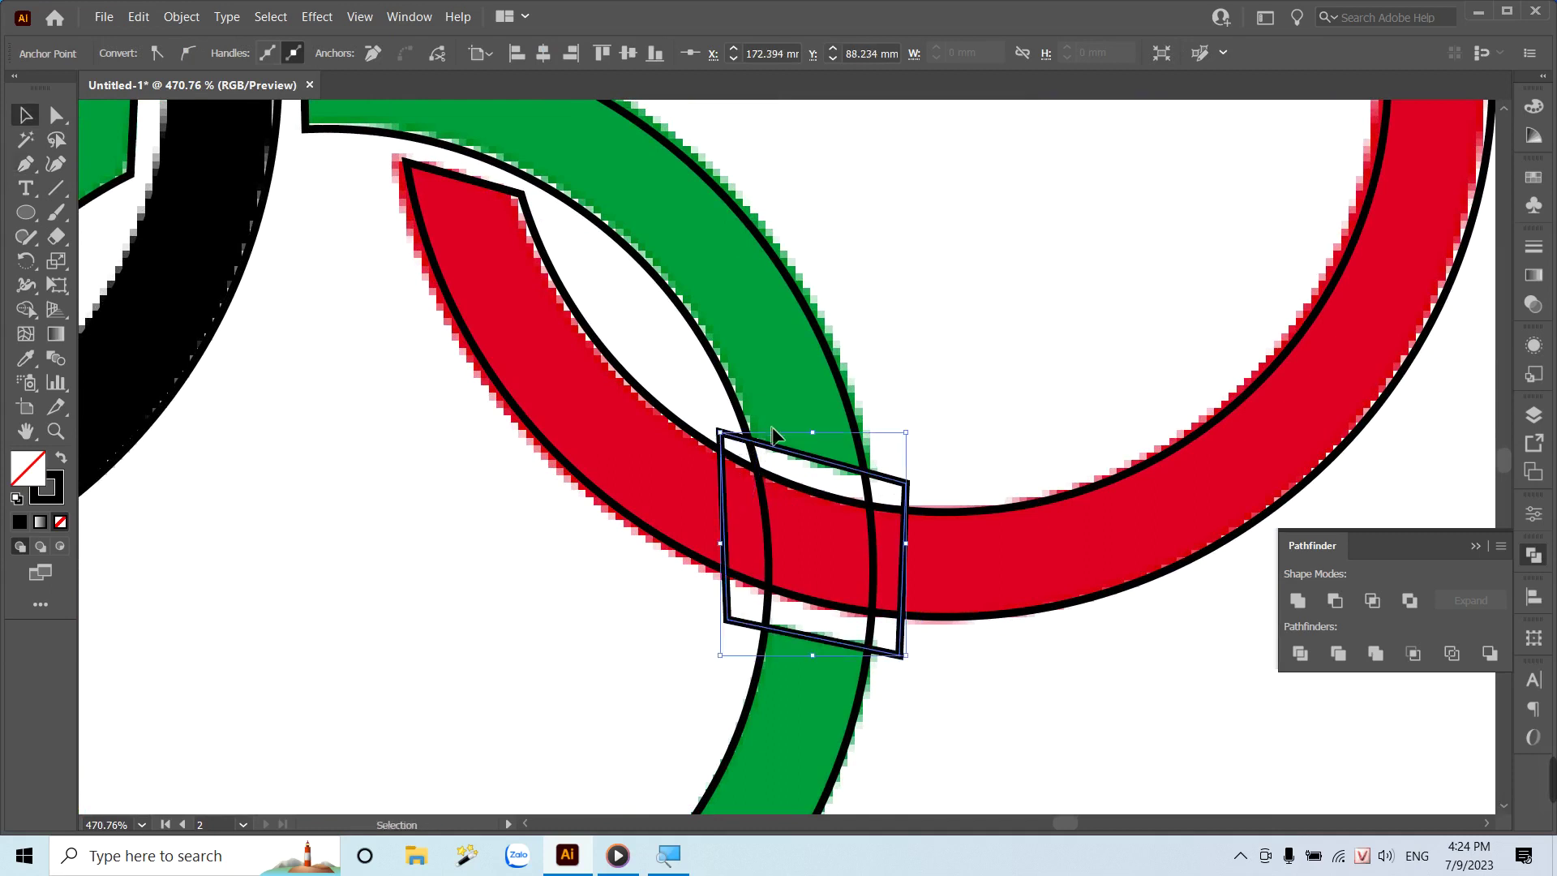
pyautogui.keyDown('shift'); pyautogui.click(728, 383); pyautogui.keyUp('shift')
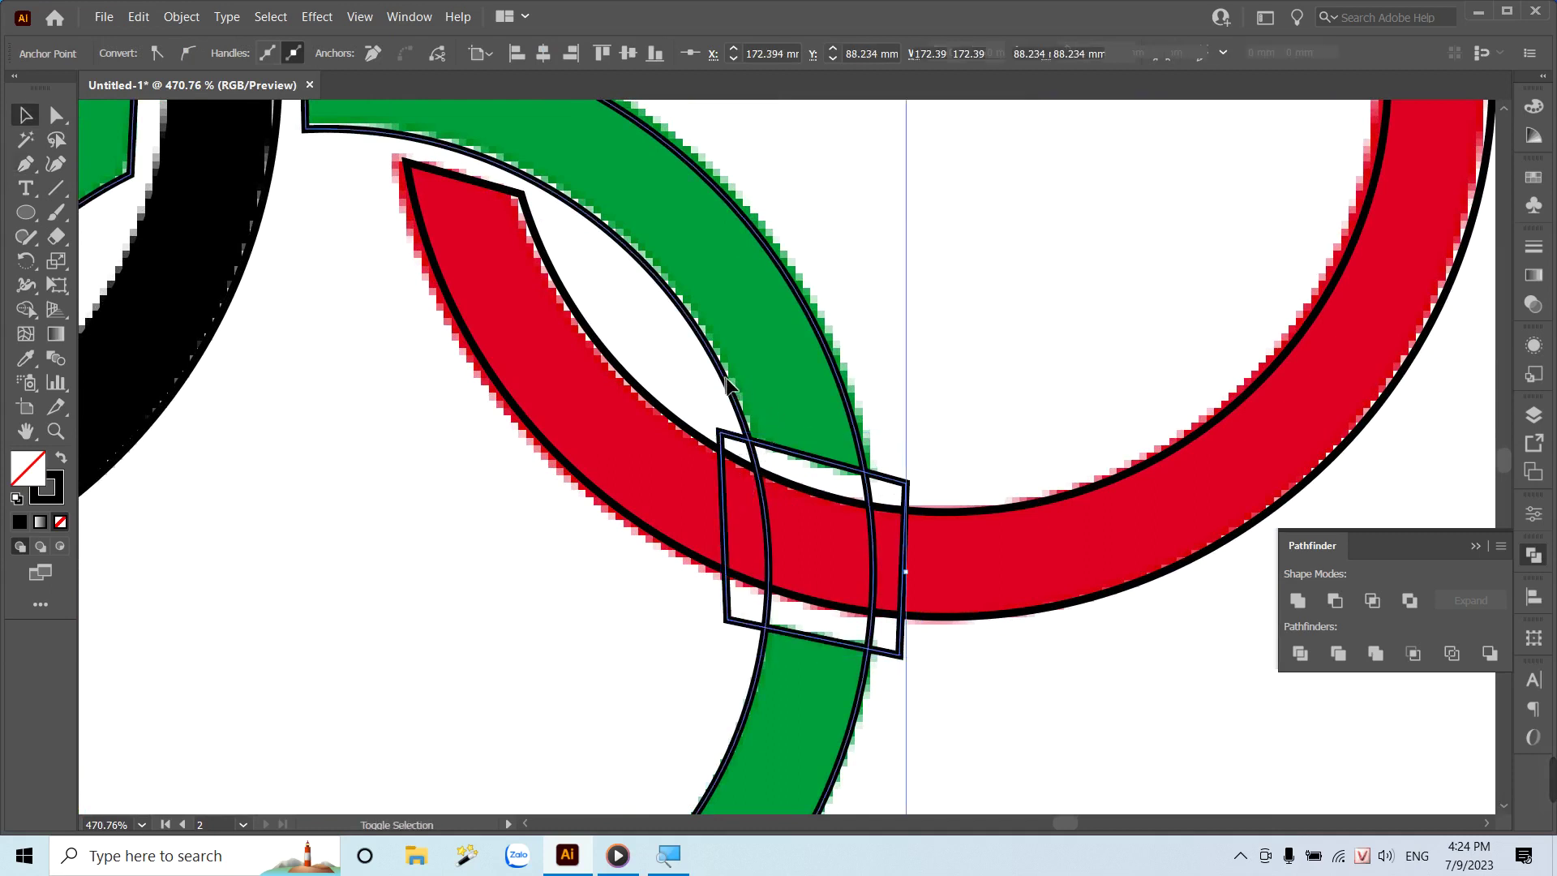
pyautogui.click(1336, 602)
pyautogui.click(1055, 687)
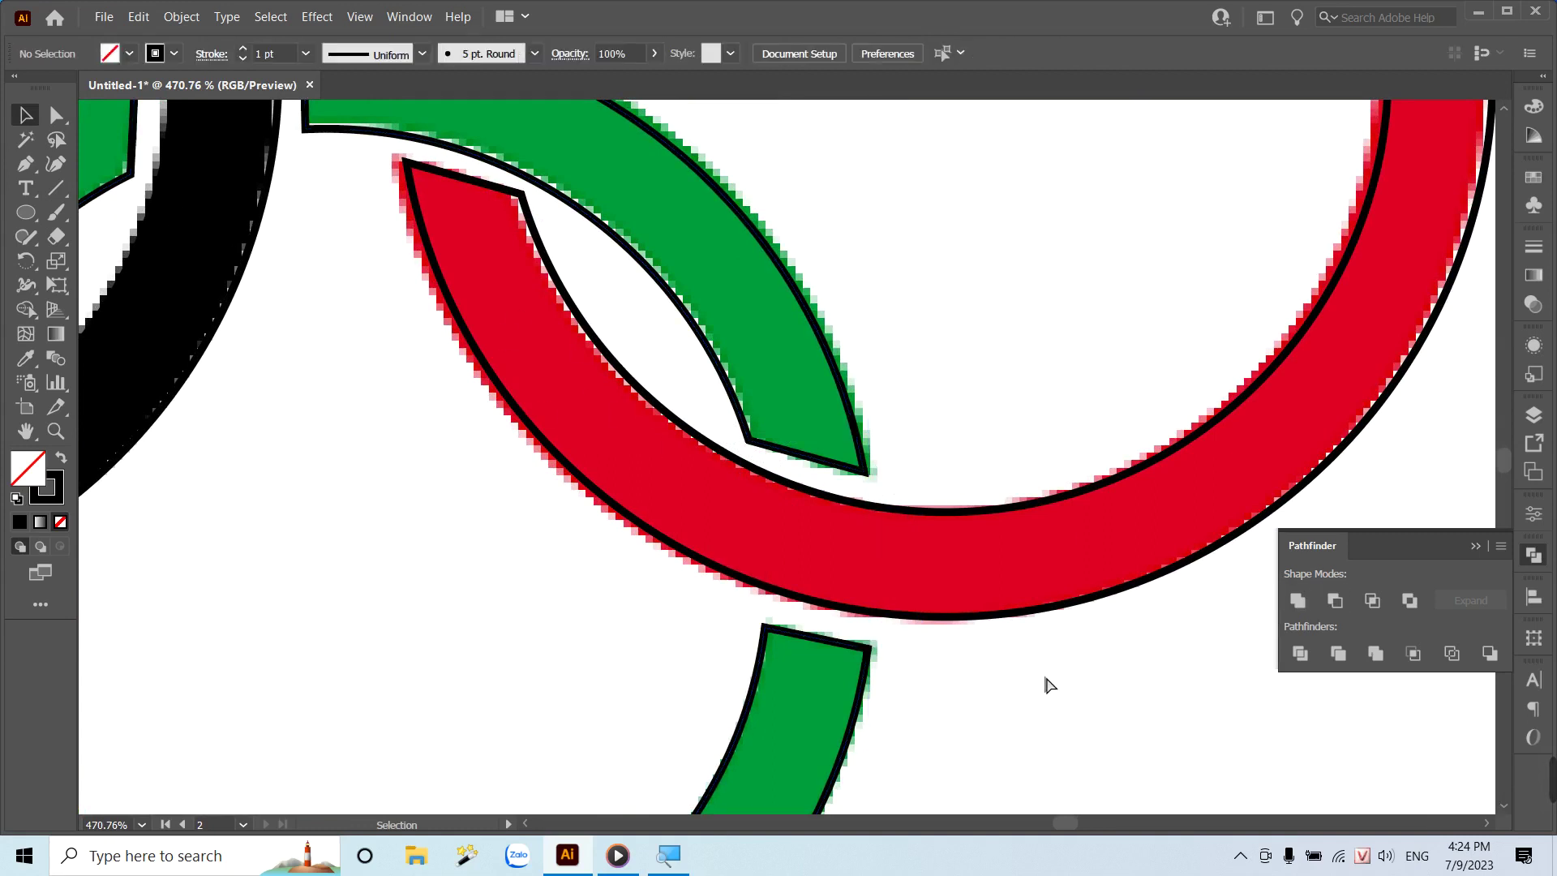
pyautogui.hotkey('ctrl', '1')
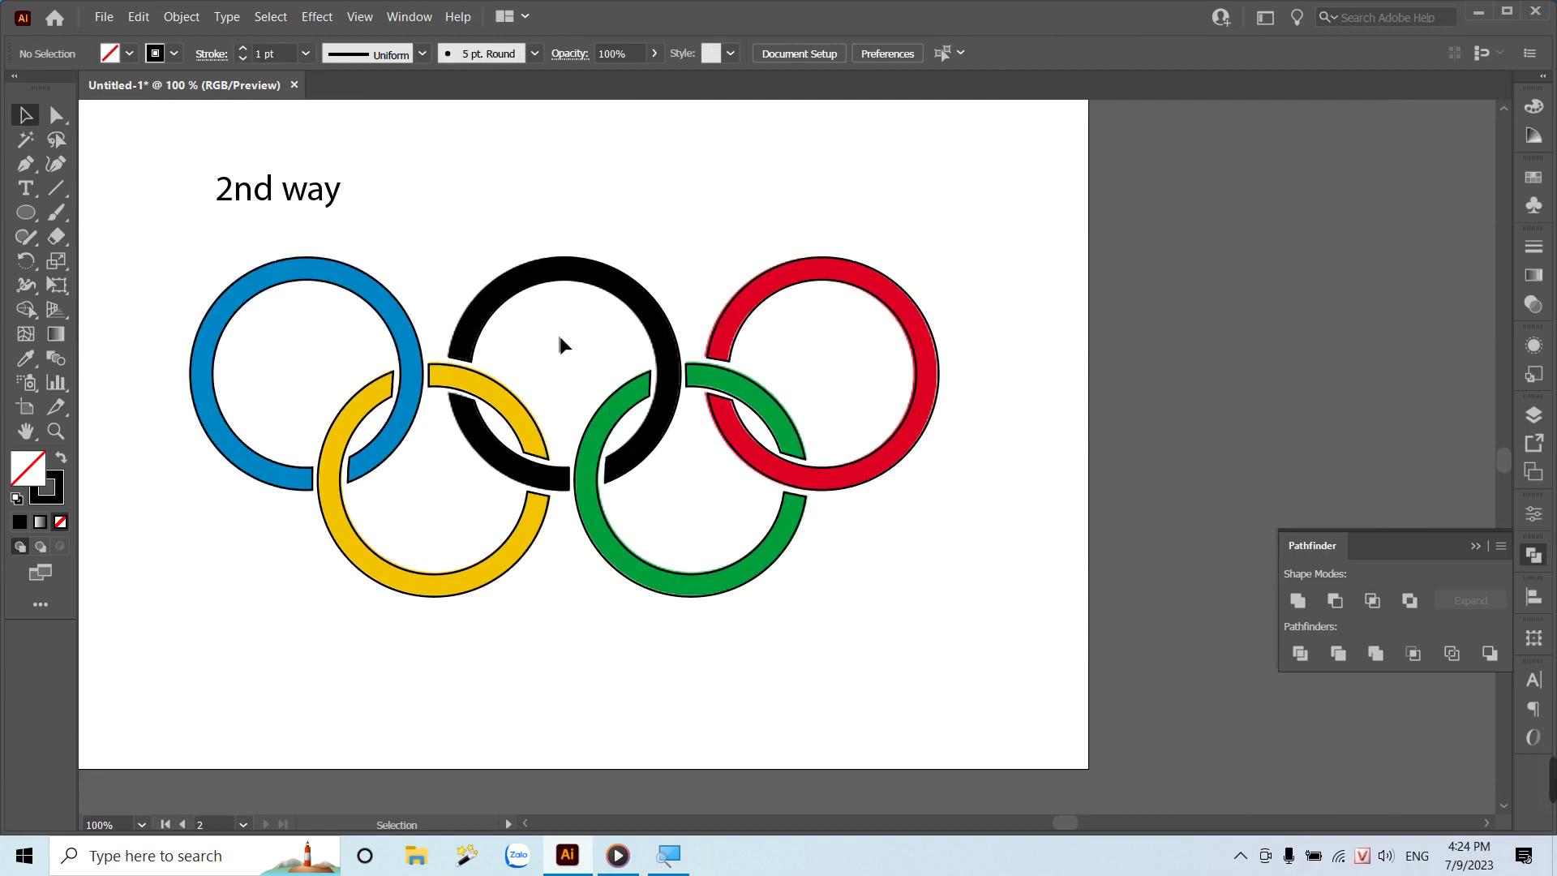
# Unlock the reference image and move it beside the artboard.
pyautogui.click(181, 18)
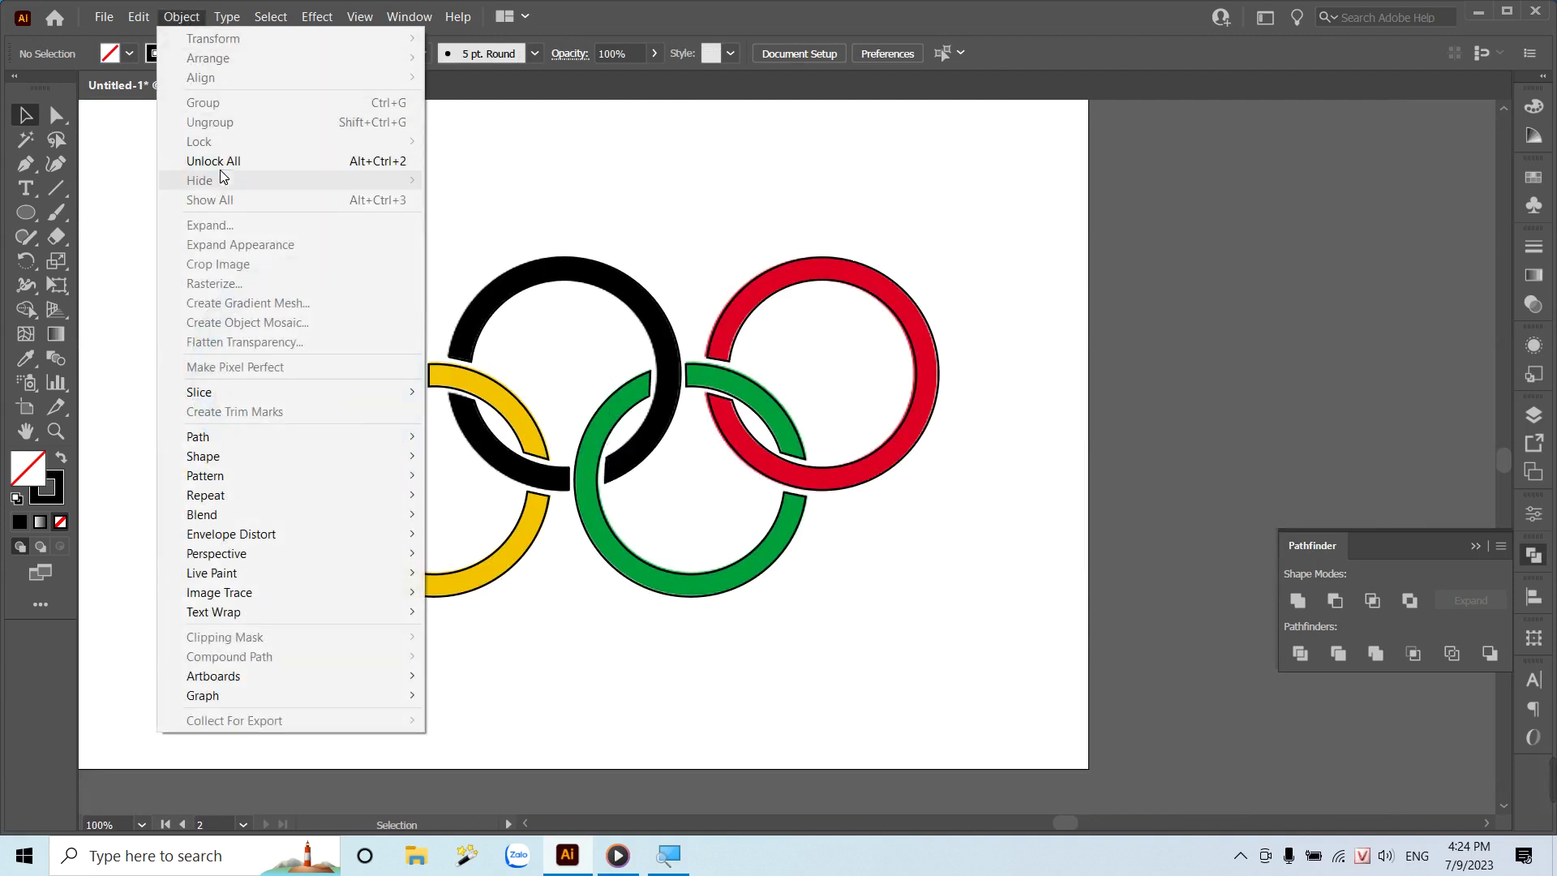
pyautogui.click(211, 180)
pyautogui.click(513, 119)
pyautogui.moveTo(565, 363); pyautogui.dragTo(1311, 322)
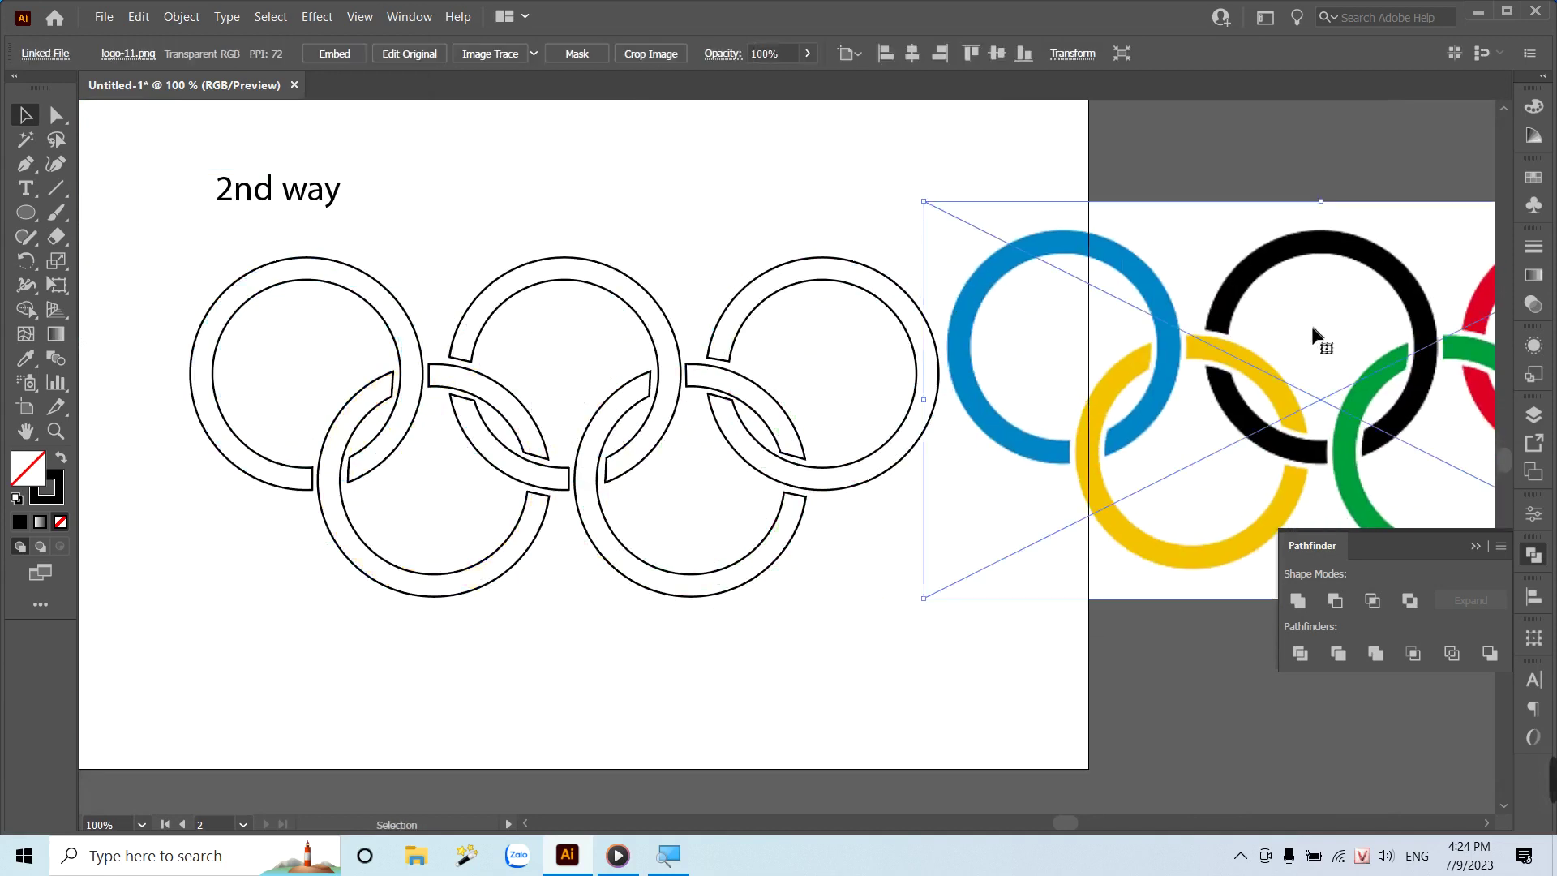
pyautogui.hotkey('ctrl', '-')
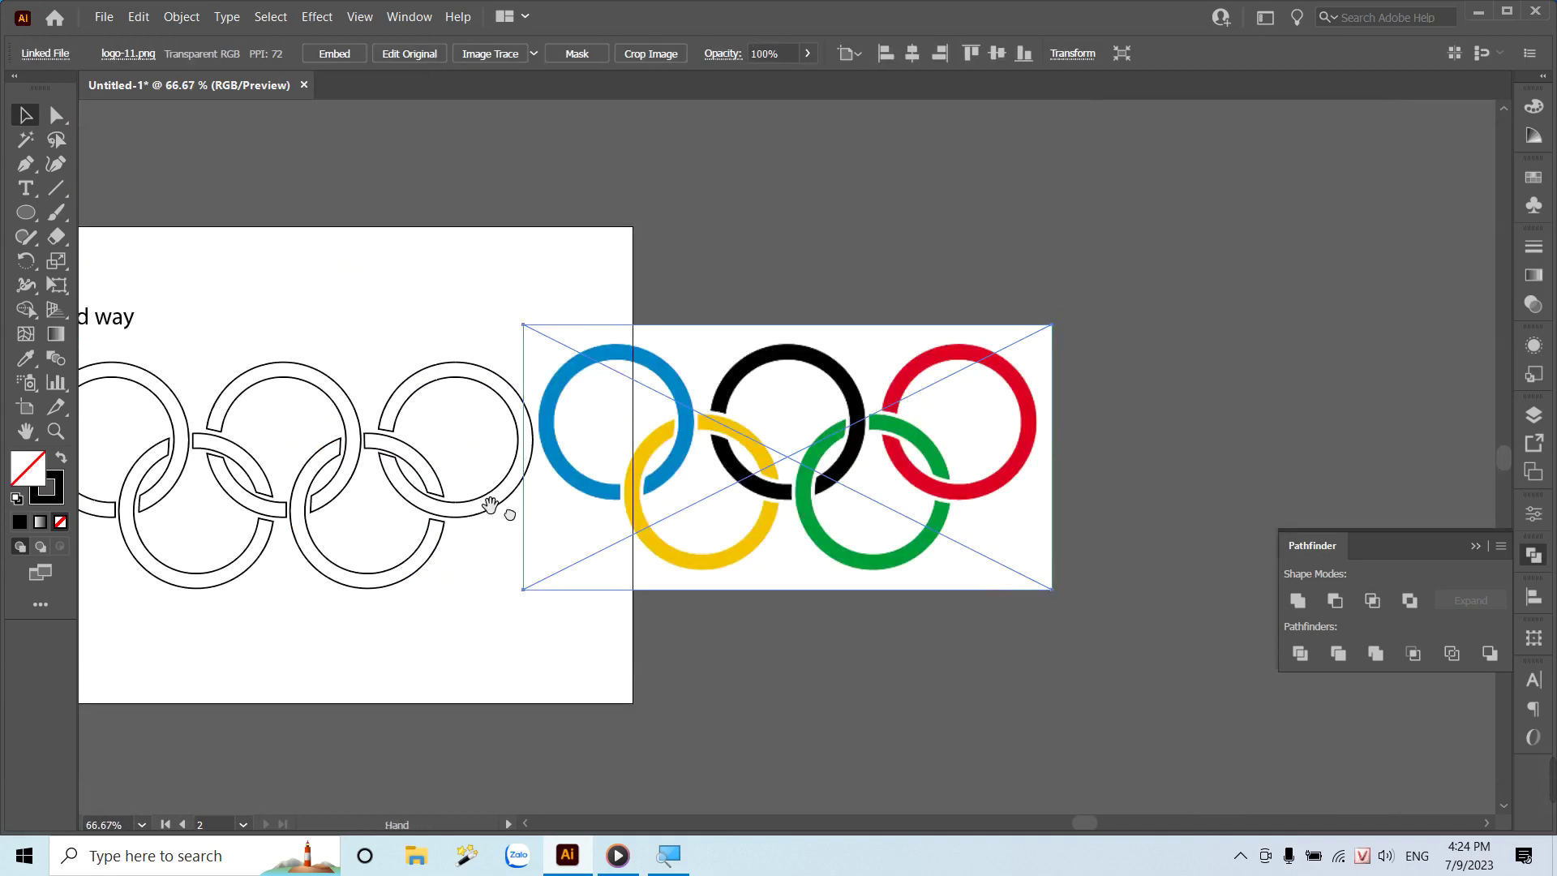
pyautogui.moveTo(503, 514); pyautogui.dragTo(665, 440)
# Eyedropper the reference red onto the right ring and green onto the lower-right ring.
pyautogui.click(614, 326)
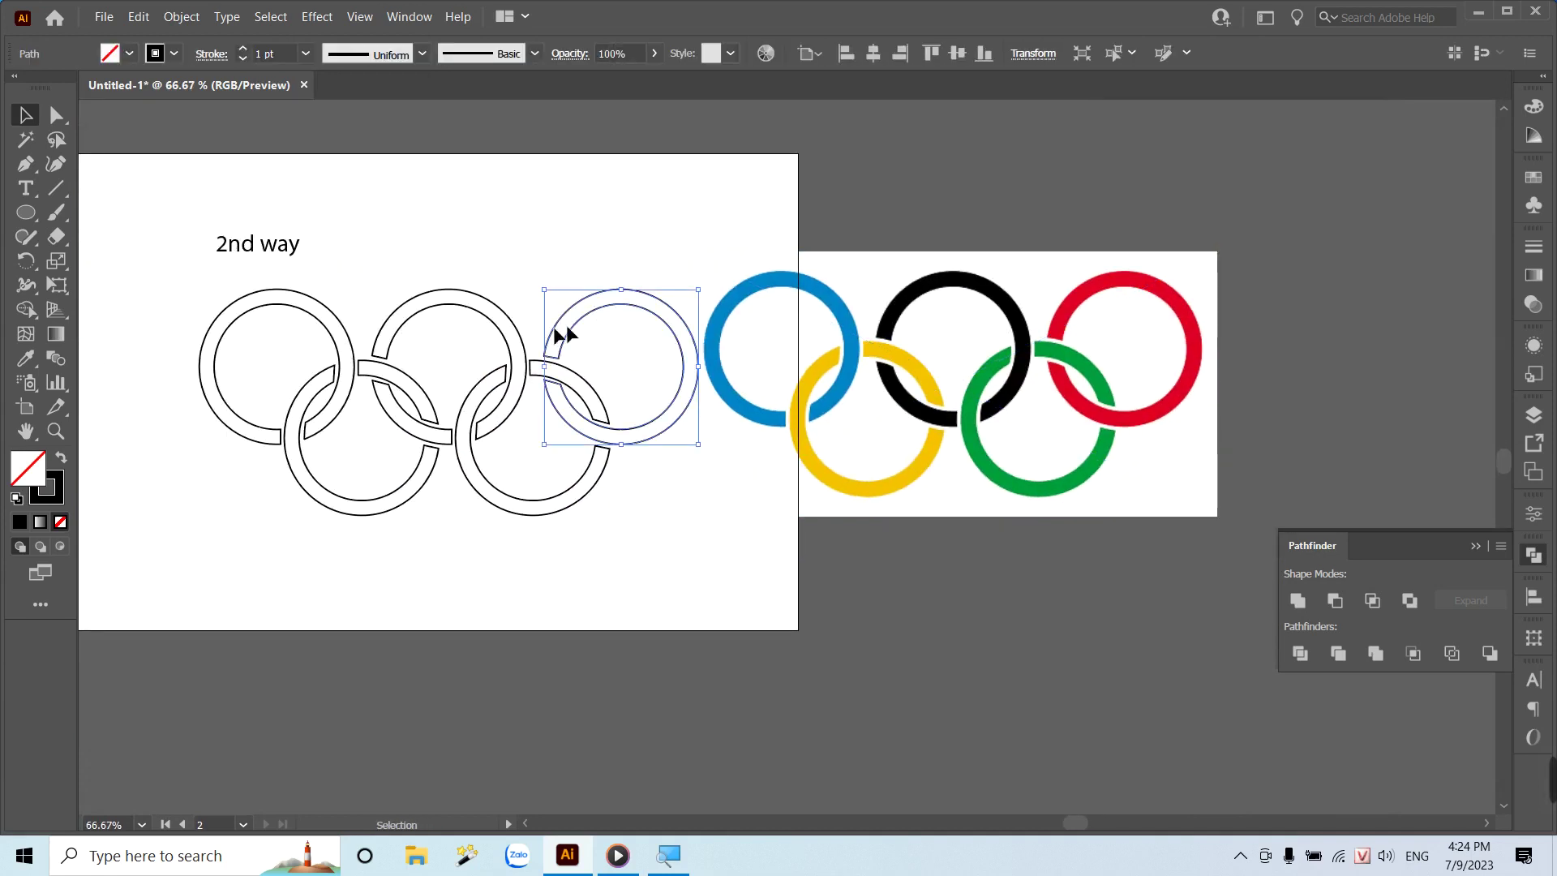
pyautogui.click(26, 357)
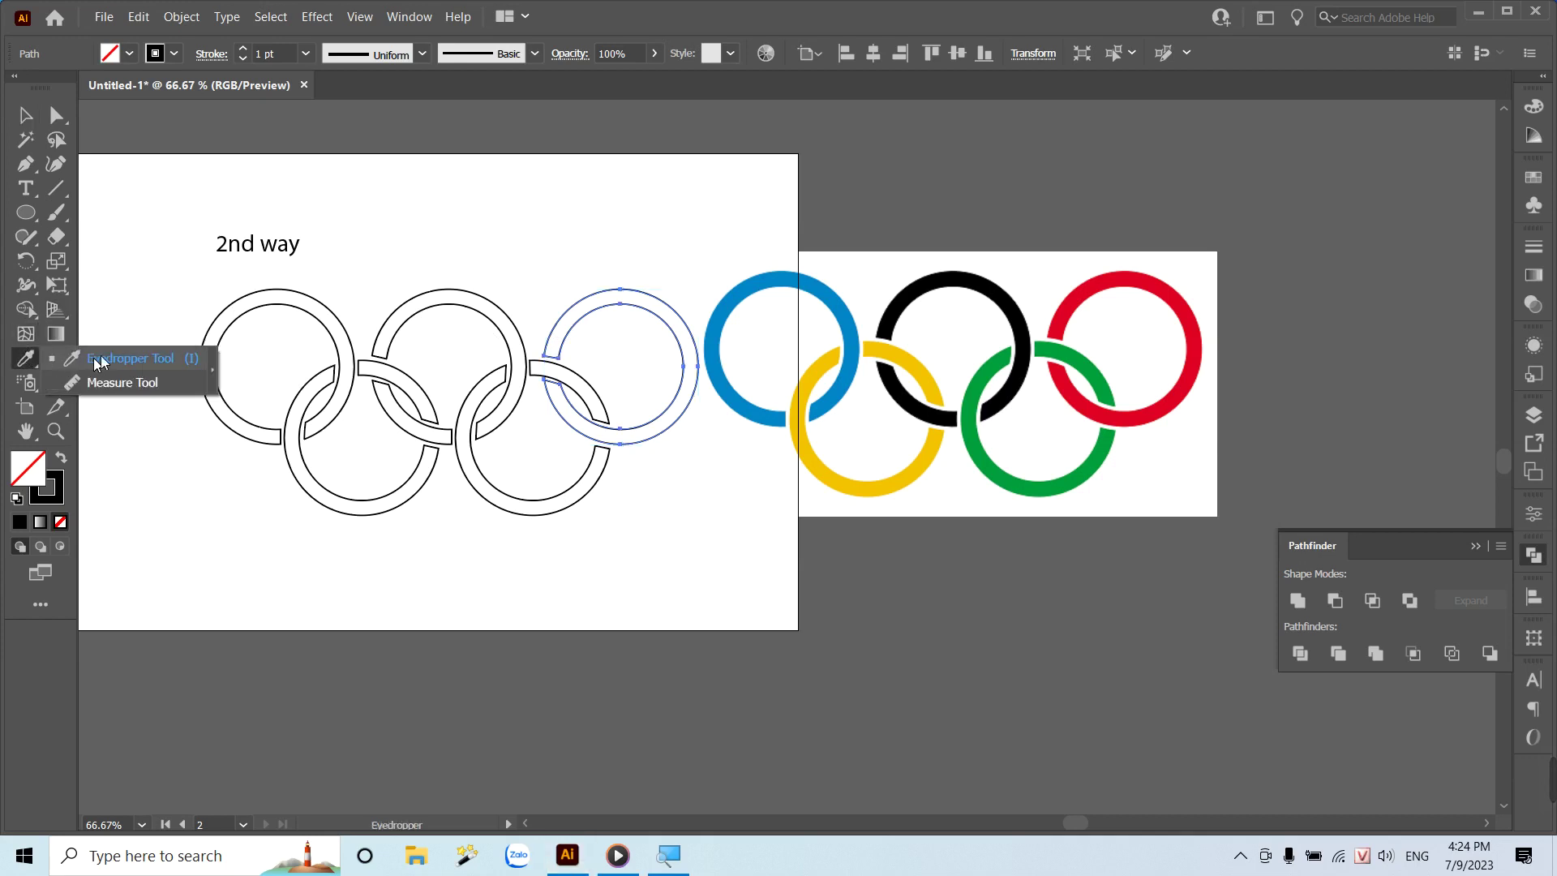
pyautogui.click(1096, 282)
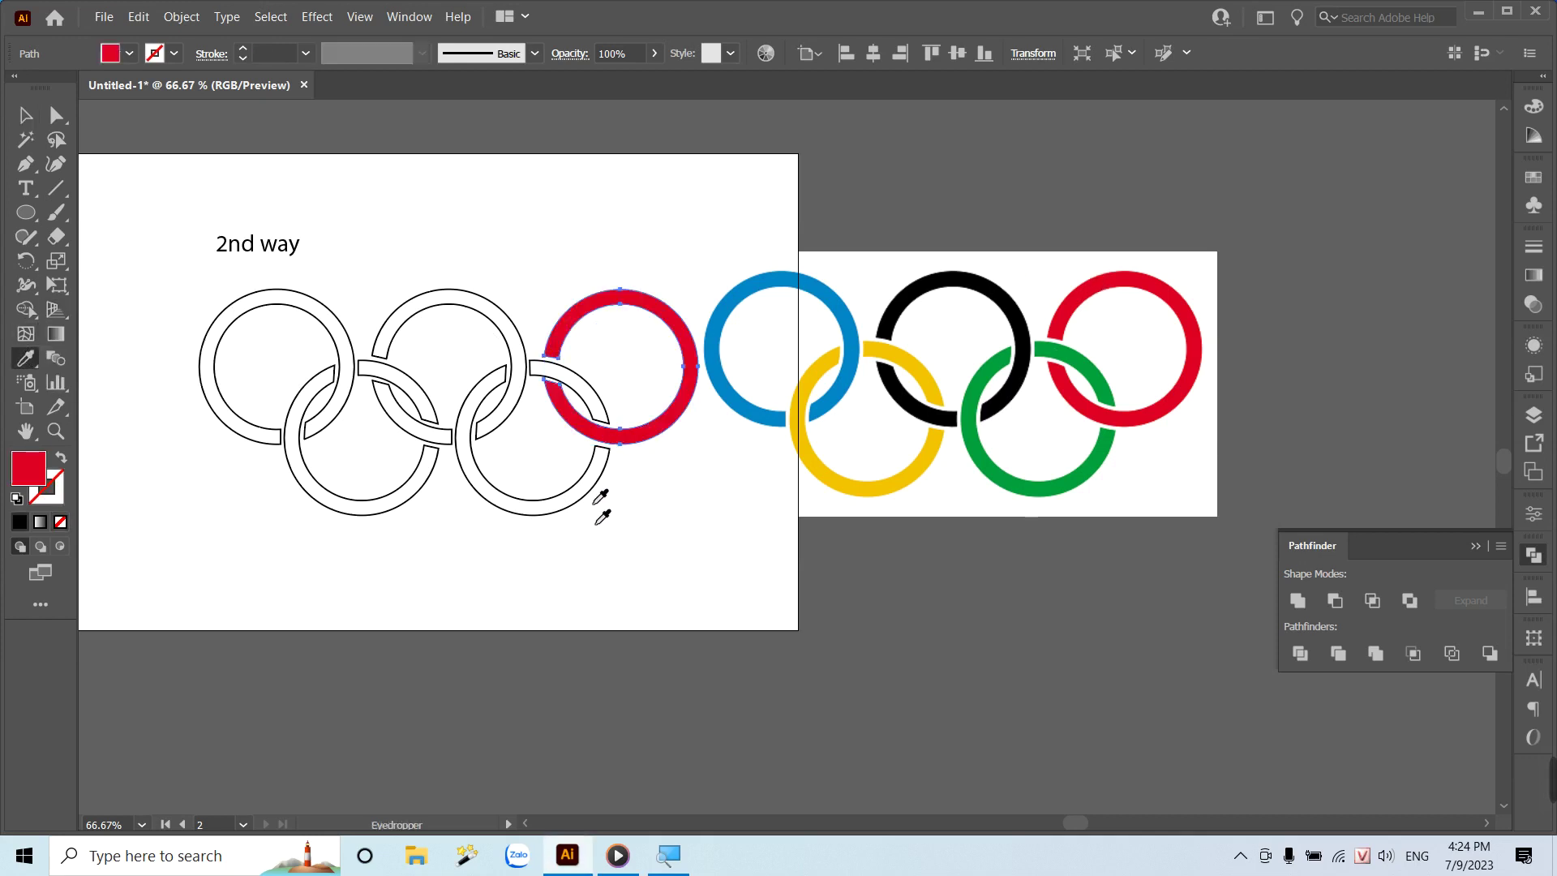
pyautogui.press('v')
pyautogui.click(477, 479)
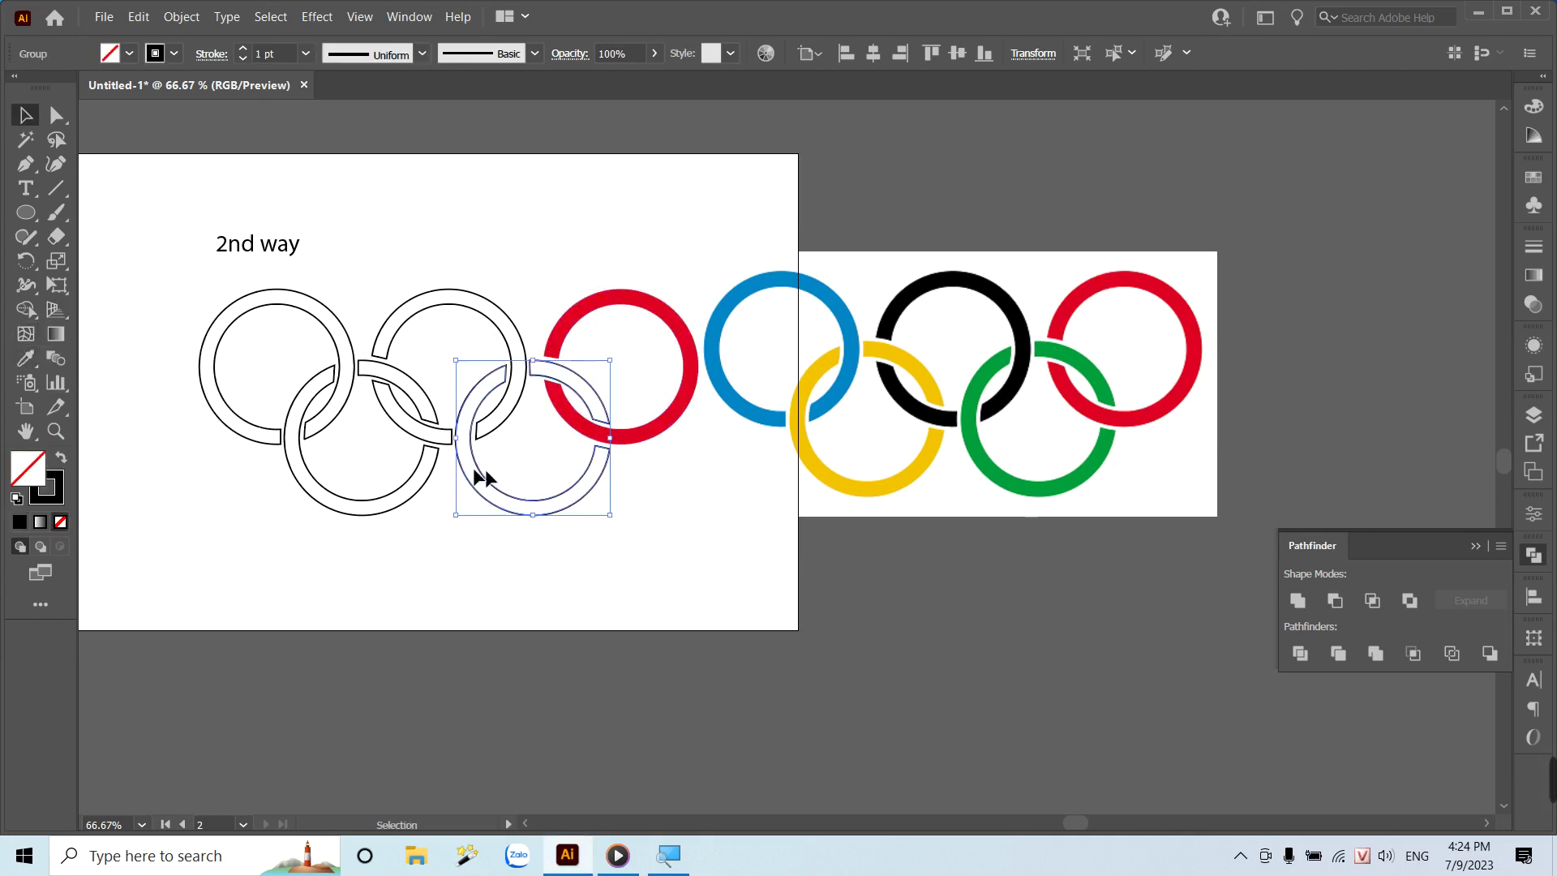
pyautogui.click(26, 358)
pyautogui.click(997, 470)
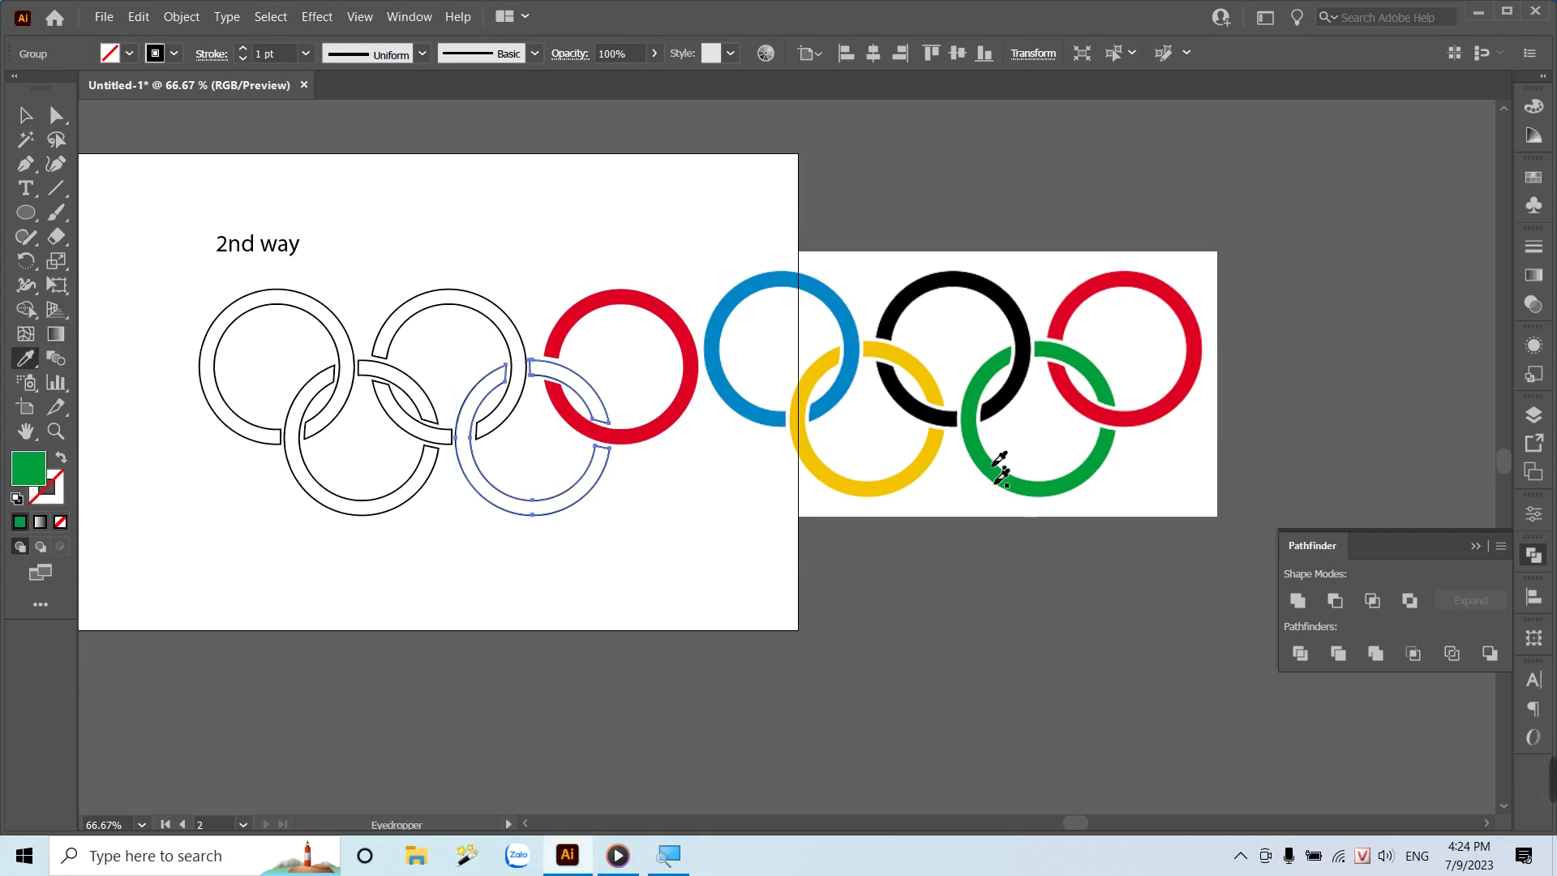
# Eyedropper the reference black onto the middle ring and yellow onto the lower-left ring.
pyautogui.press('v')
pyautogui.click(443, 324)
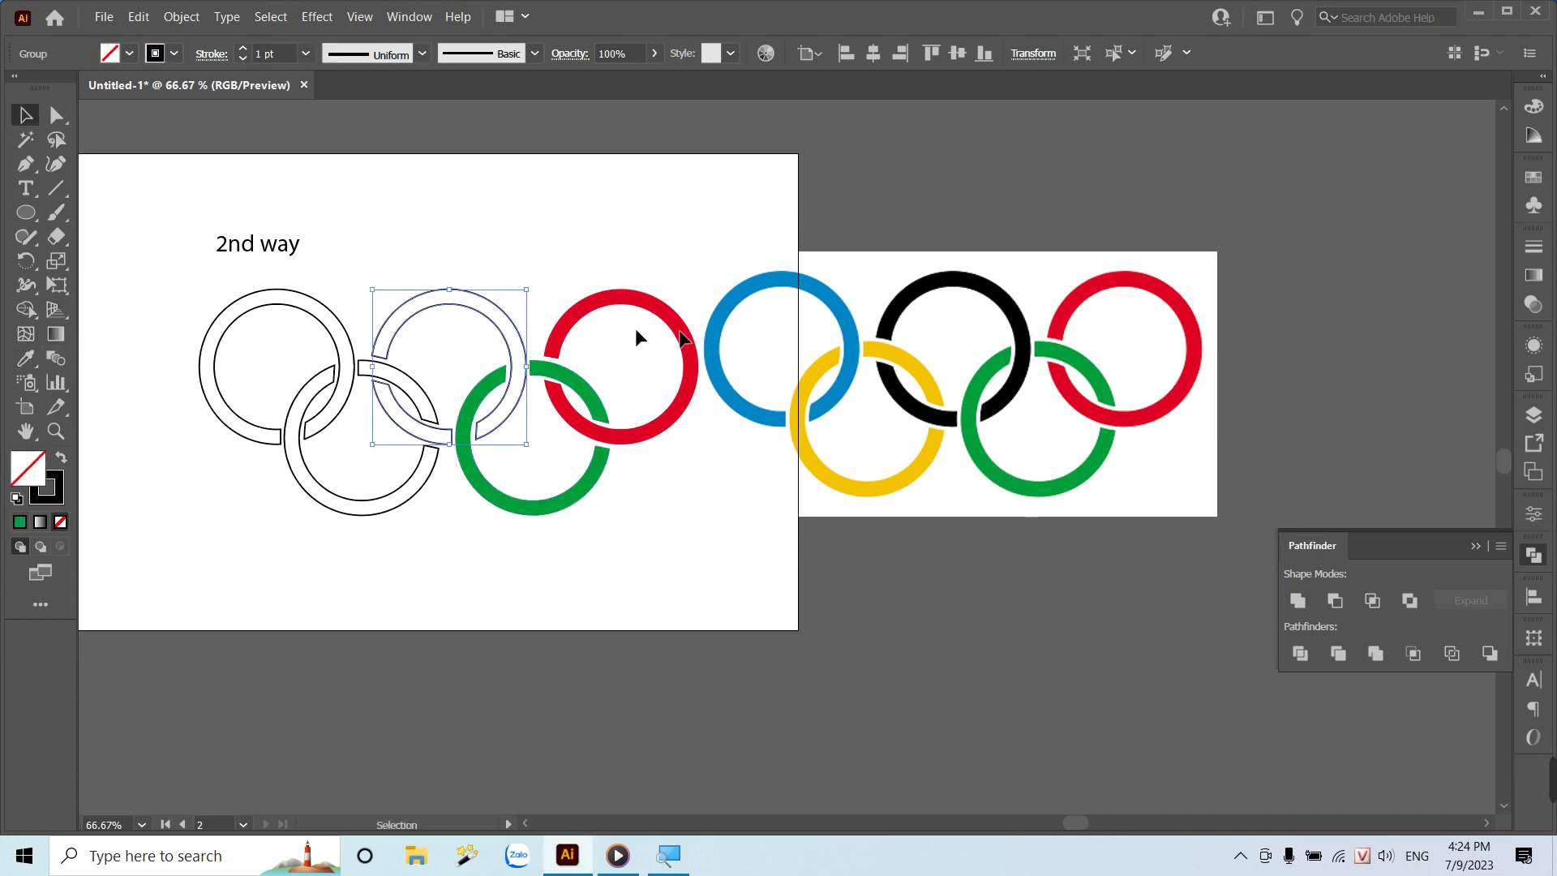
pyautogui.click(26, 359)
pyautogui.click(883, 324)
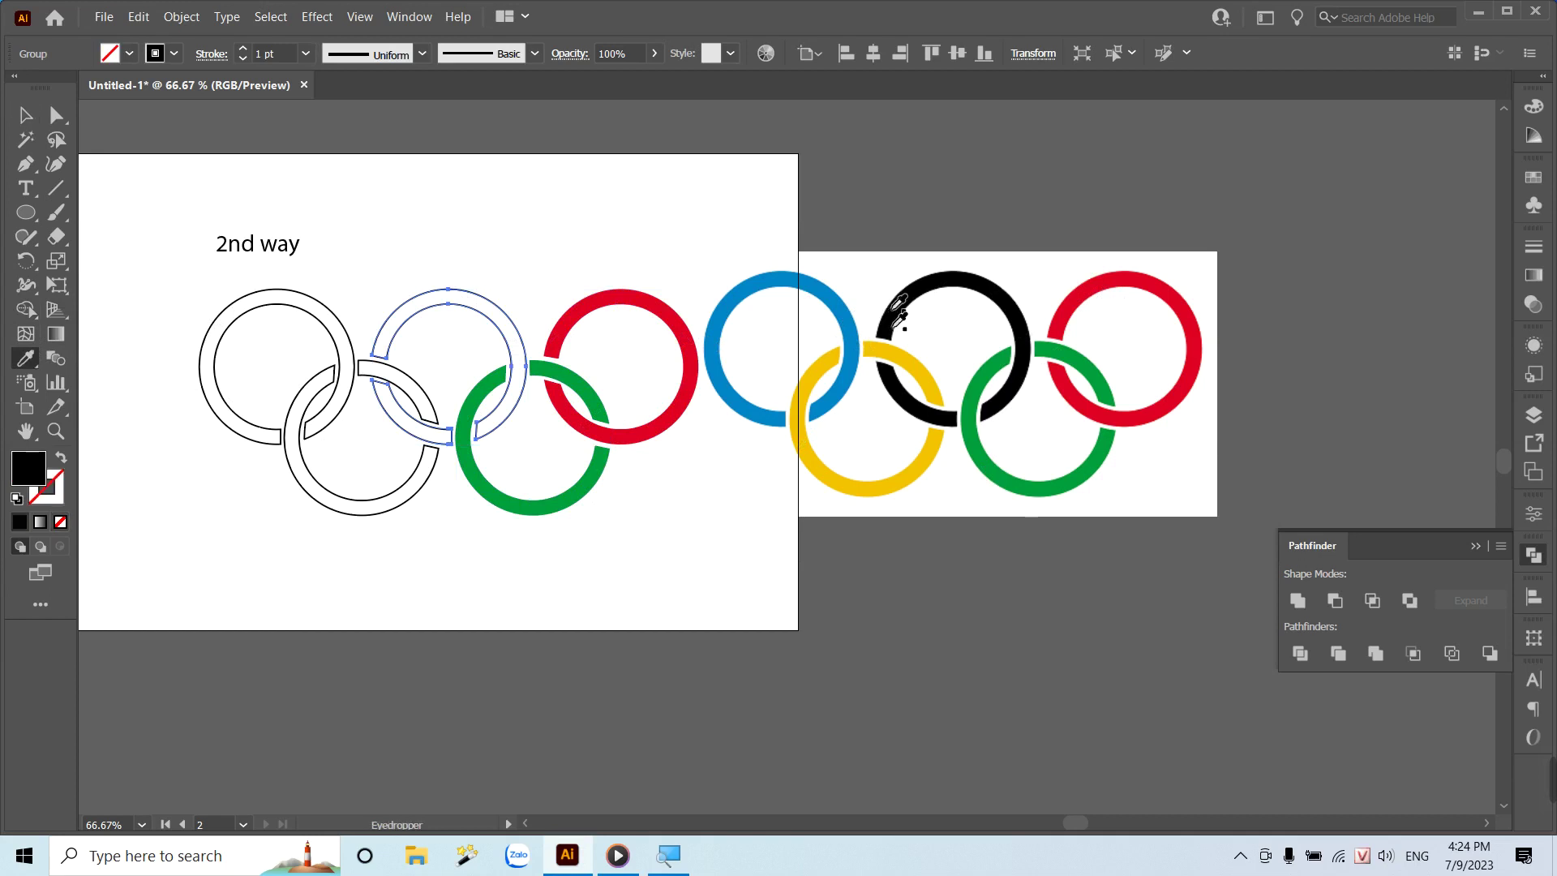
pyautogui.press('v')
pyautogui.click(294, 478)
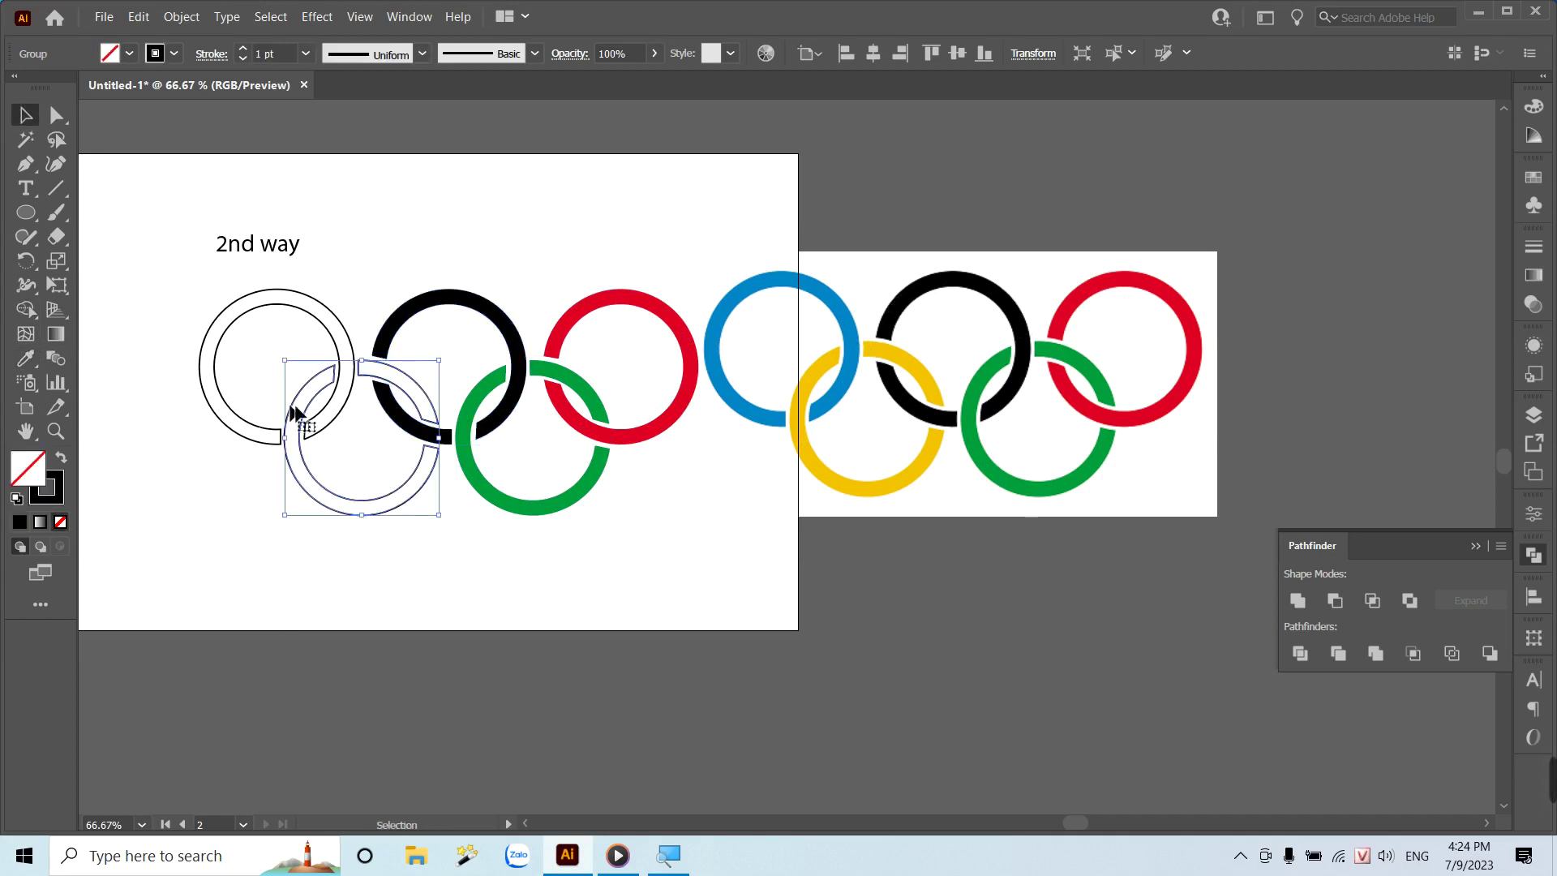
pyautogui.click(26, 358)
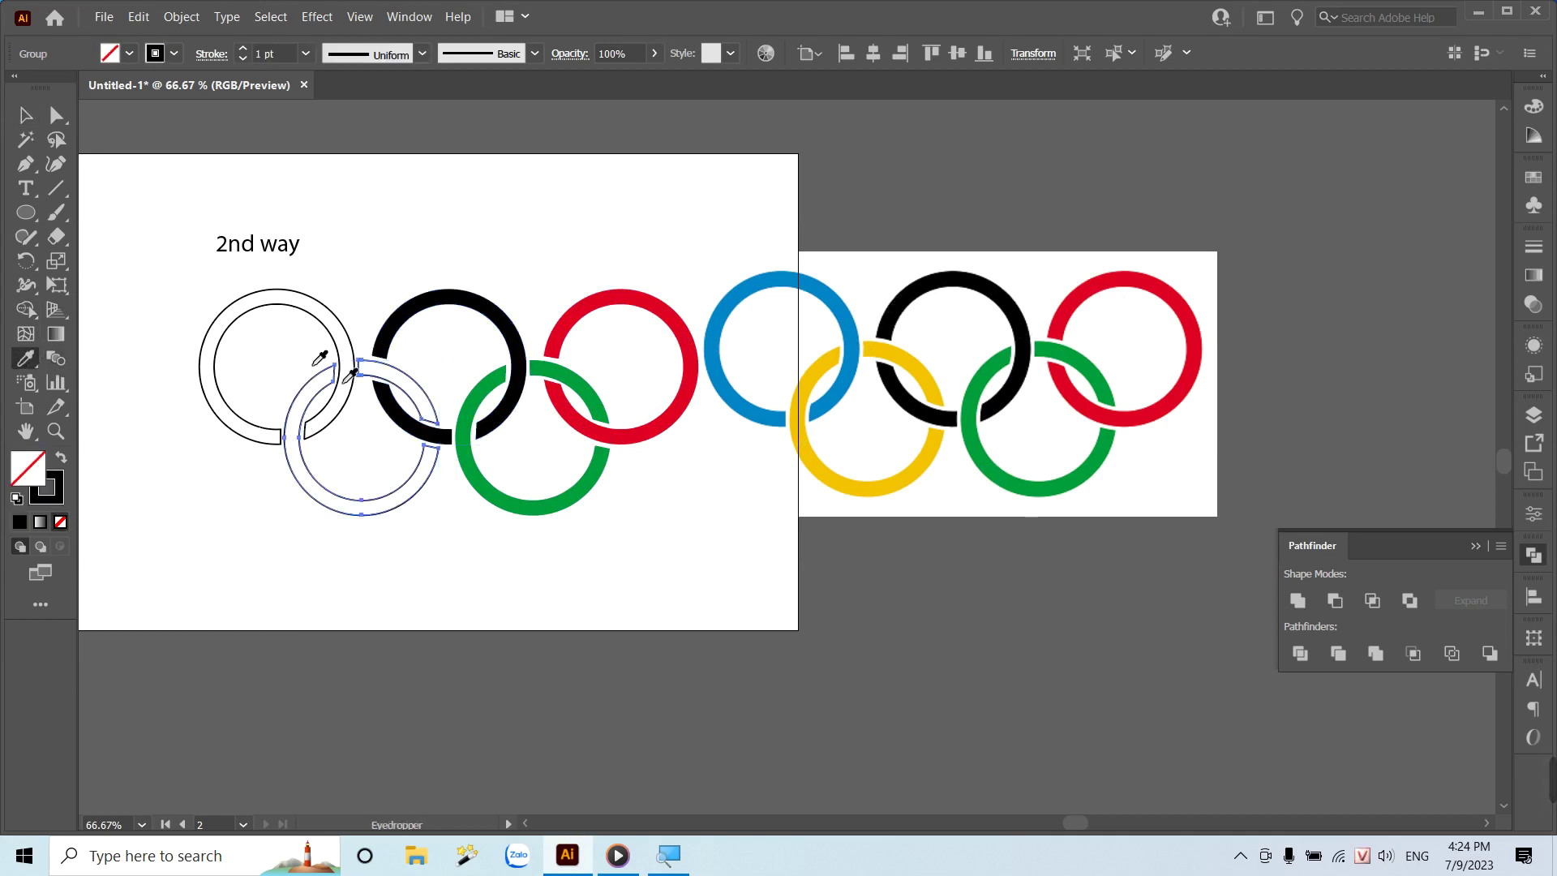
pyautogui.click(829, 479)
# Eyedropper the reference blue onto the leftmost ring, then deselect the rings.
pyautogui.press('v')
pyautogui.click(209, 327)
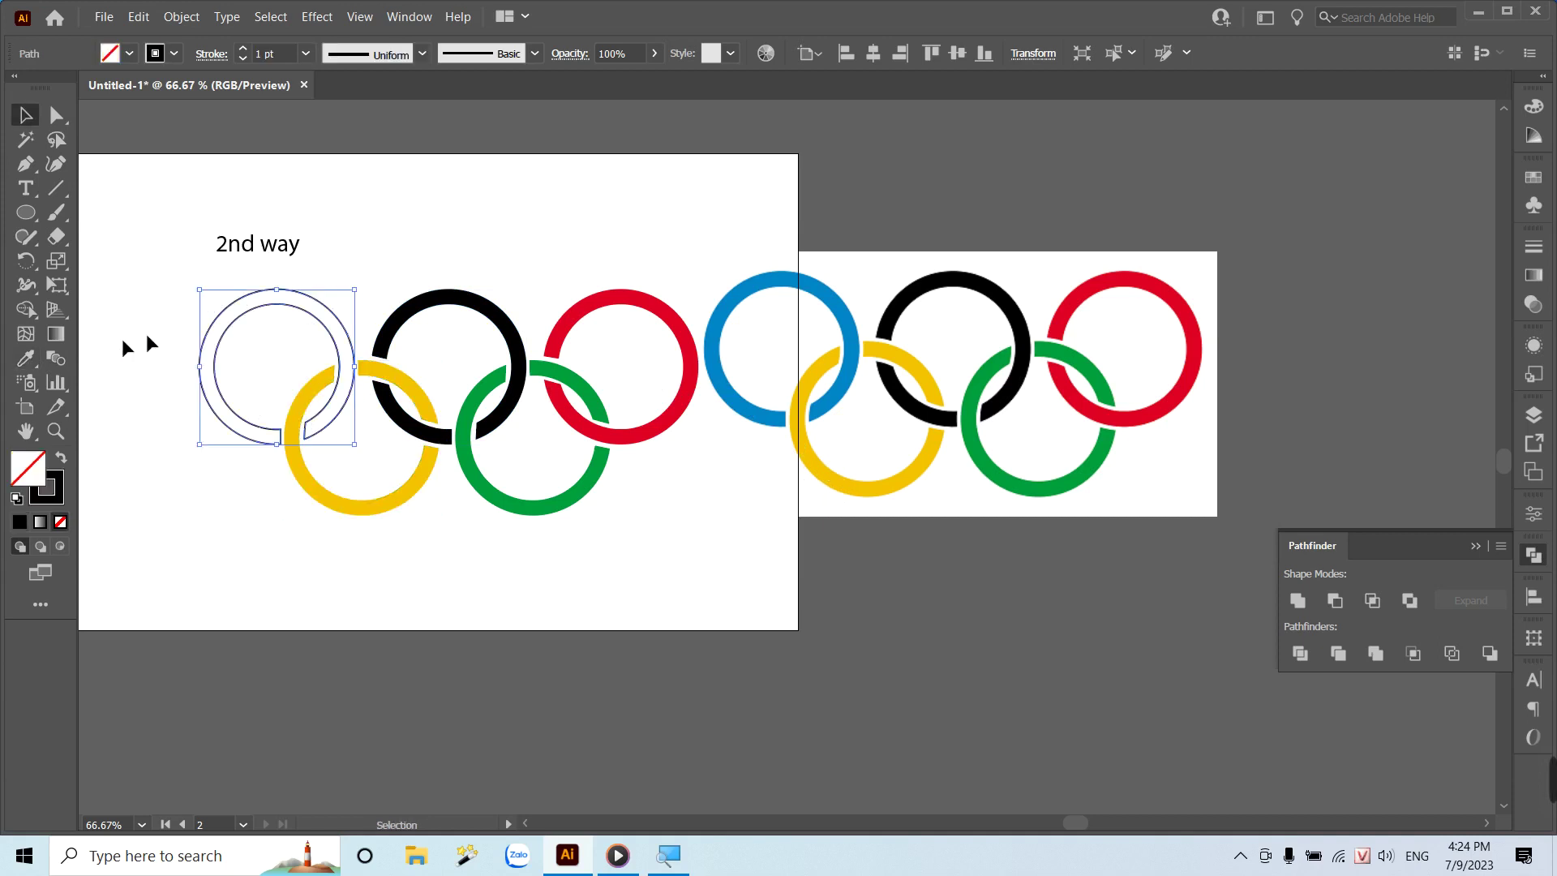
pyautogui.click(30, 362)
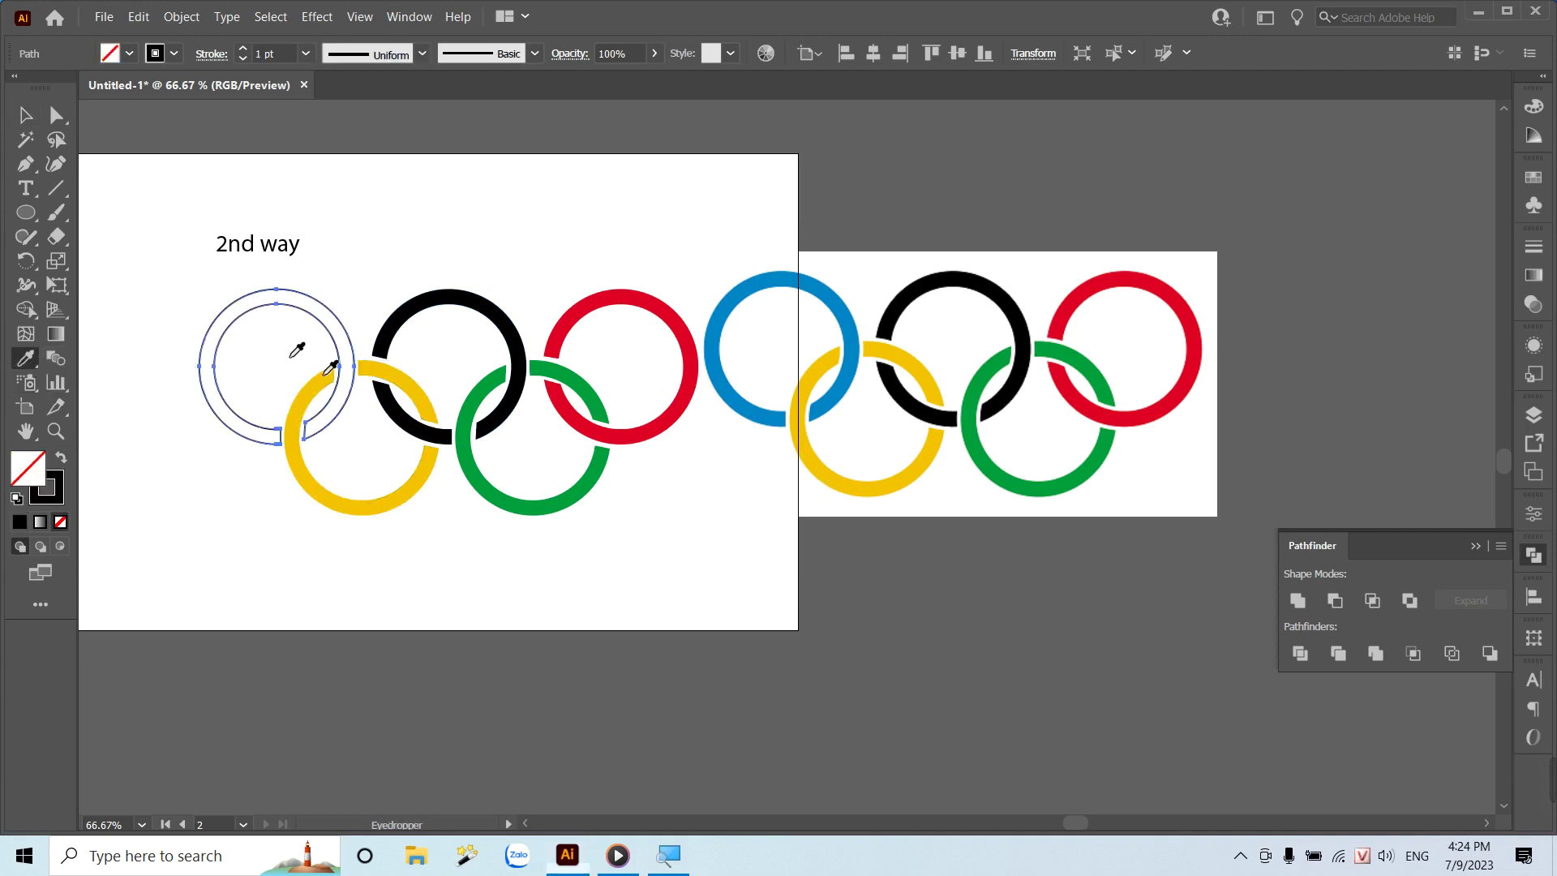
pyautogui.click(715, 337)
pyautogui.press('v')
pyautogui.click(737, 514)
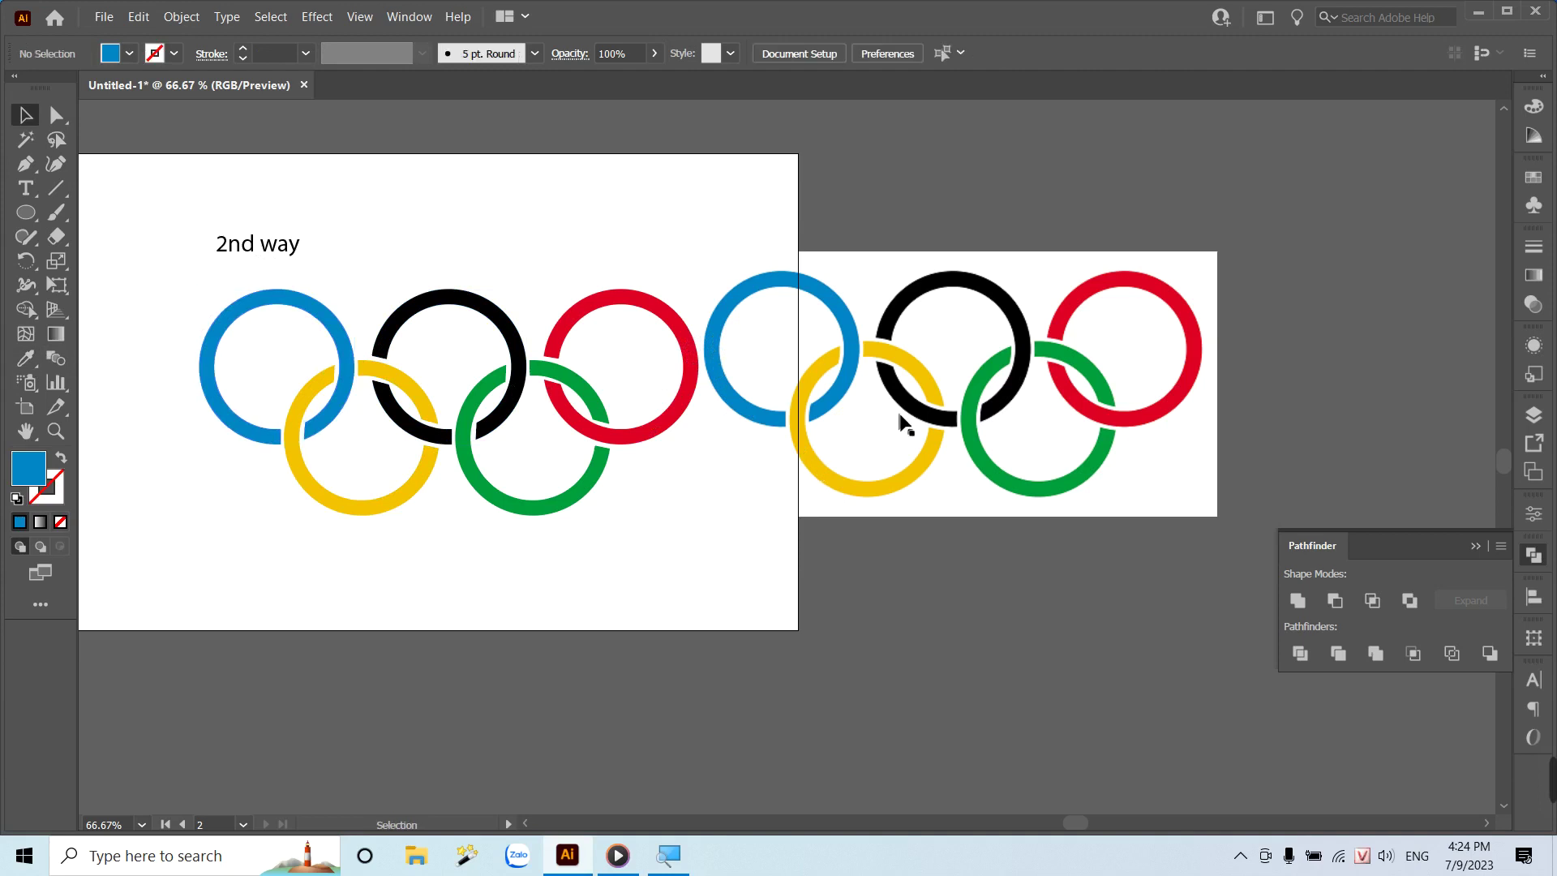
pyautogui.click(1108, 333)
# Zoom in on the coloured rings and toggle Outline view, then back to Preview.
pyautogui.press('z')
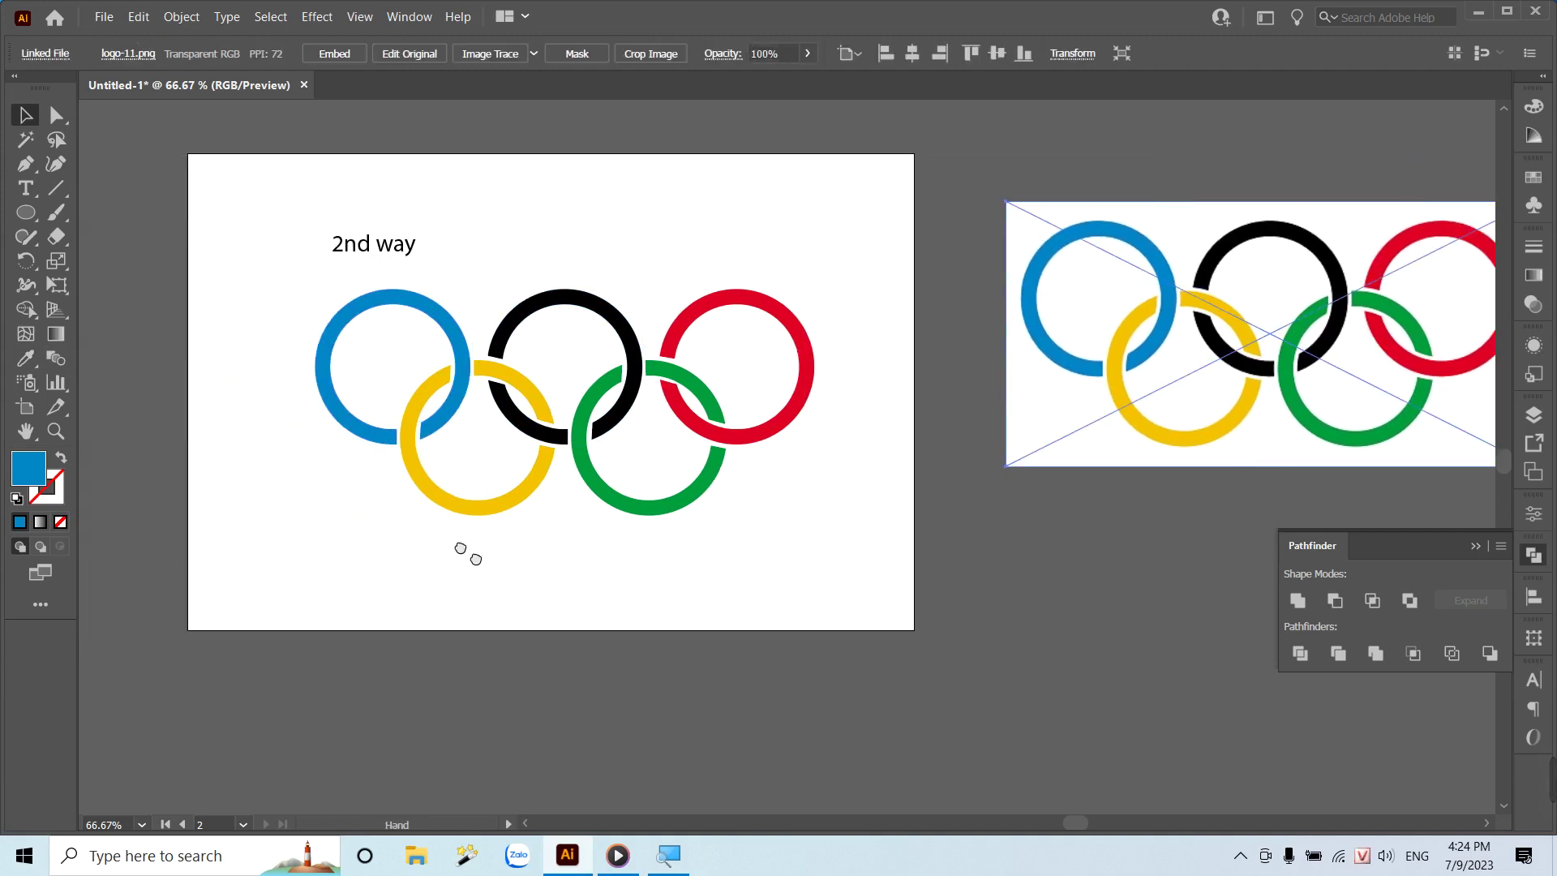
pyautogui.moveTo(463, 539)
pyautogui.mouseDown()
pyautogui.moveTo(915, 459)
pyautogui.moveTo(617, 588)
pyautogui.moveTo(715, 573)
pyautogui.moveTo(678, 554)
pyautogui.mouseUp()
pyautogui.moveTo(588, 507); pyautogui.dragTo(631, 543)
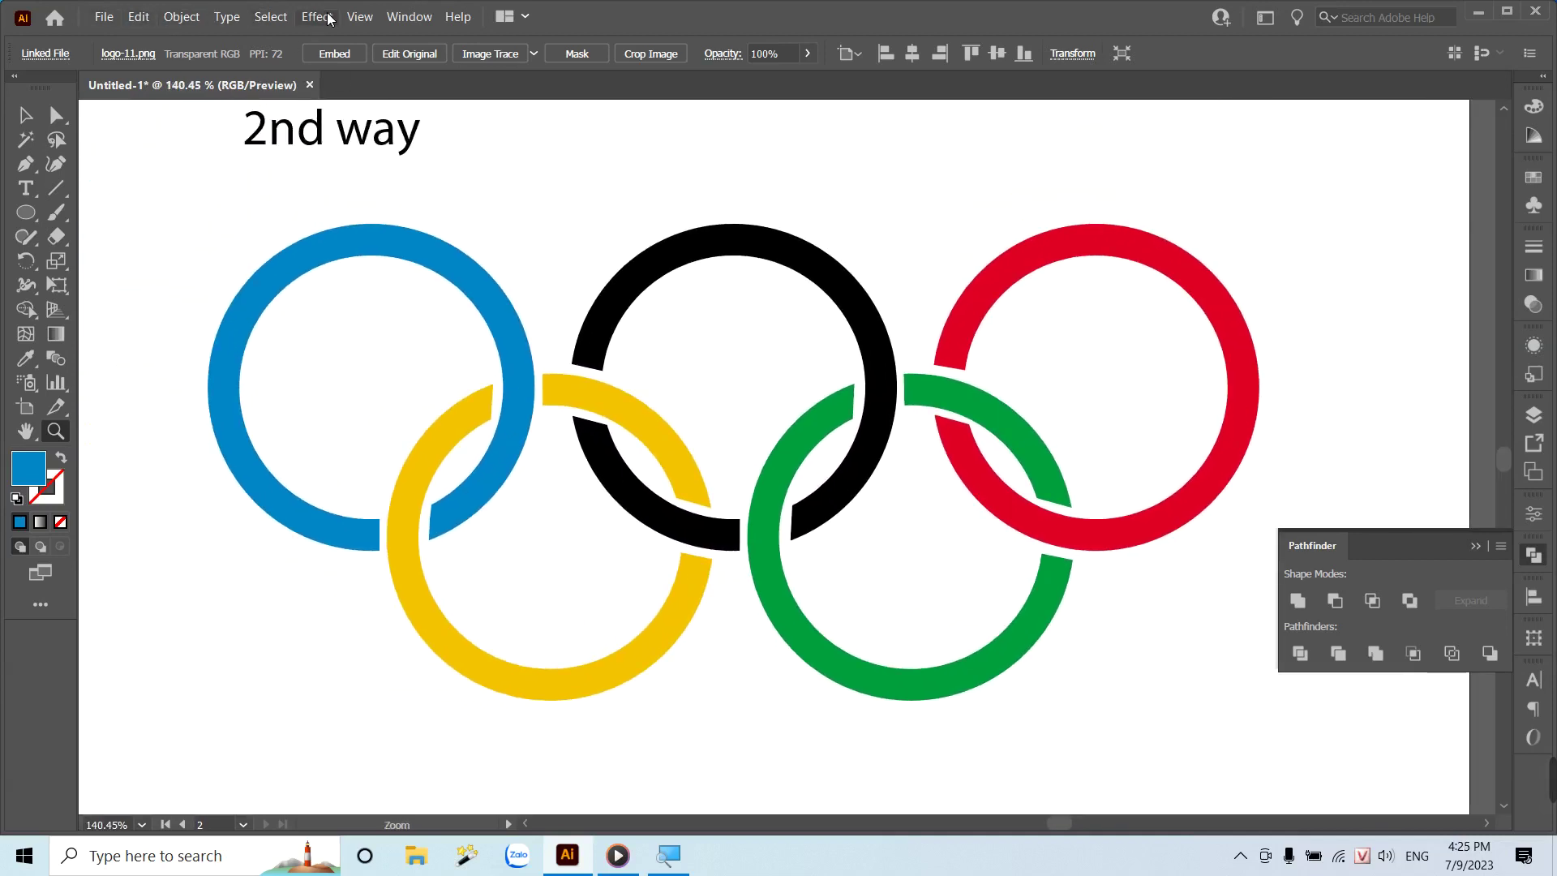
pyautogui.click(360, 16)
pyautogui.click(407, 39)
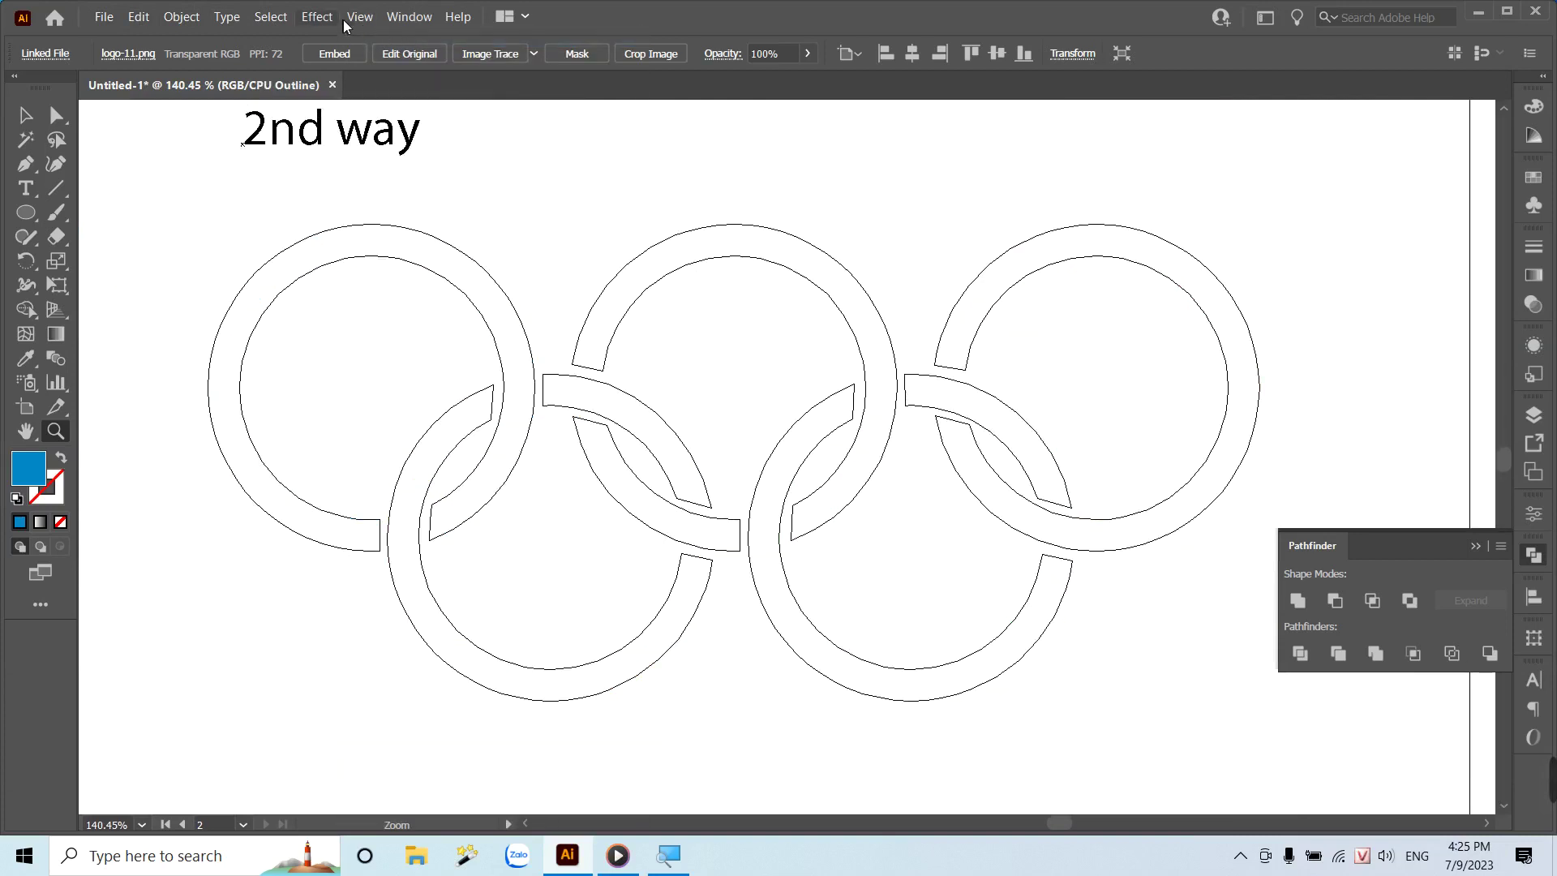
pyautogui.click(360, 16)
pyautogui.click(412, 42)
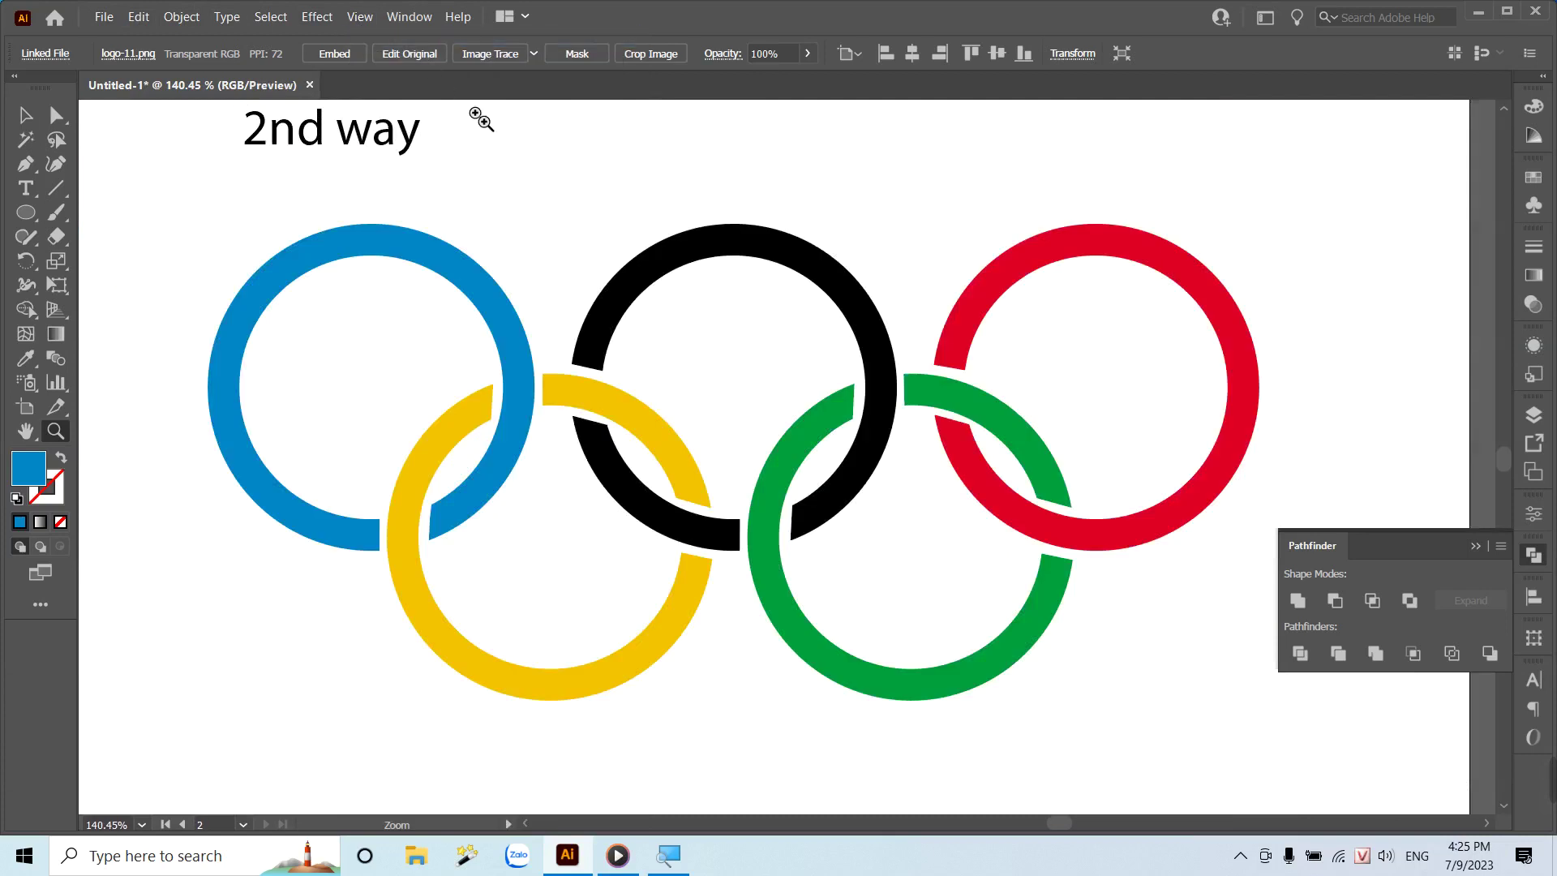
# Zoom out and pan until every artboard is visible.
pyautogui.hotkey('ctrl', '-')
pyautogui.hotkey('ctrl', '-')
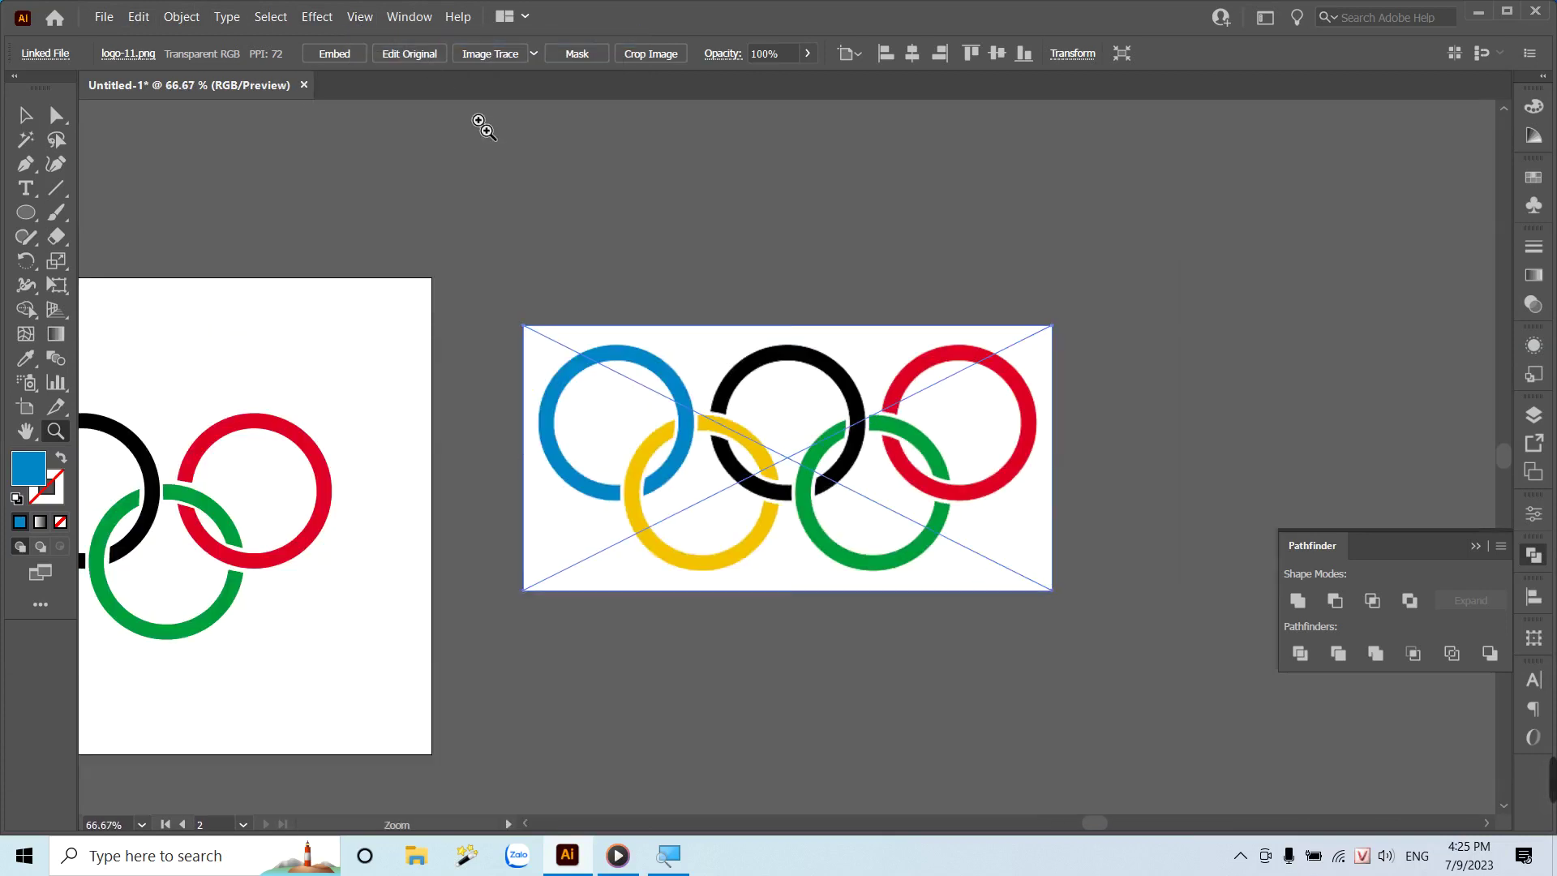
pyautogui.press('b')
pyautogui.press('v')
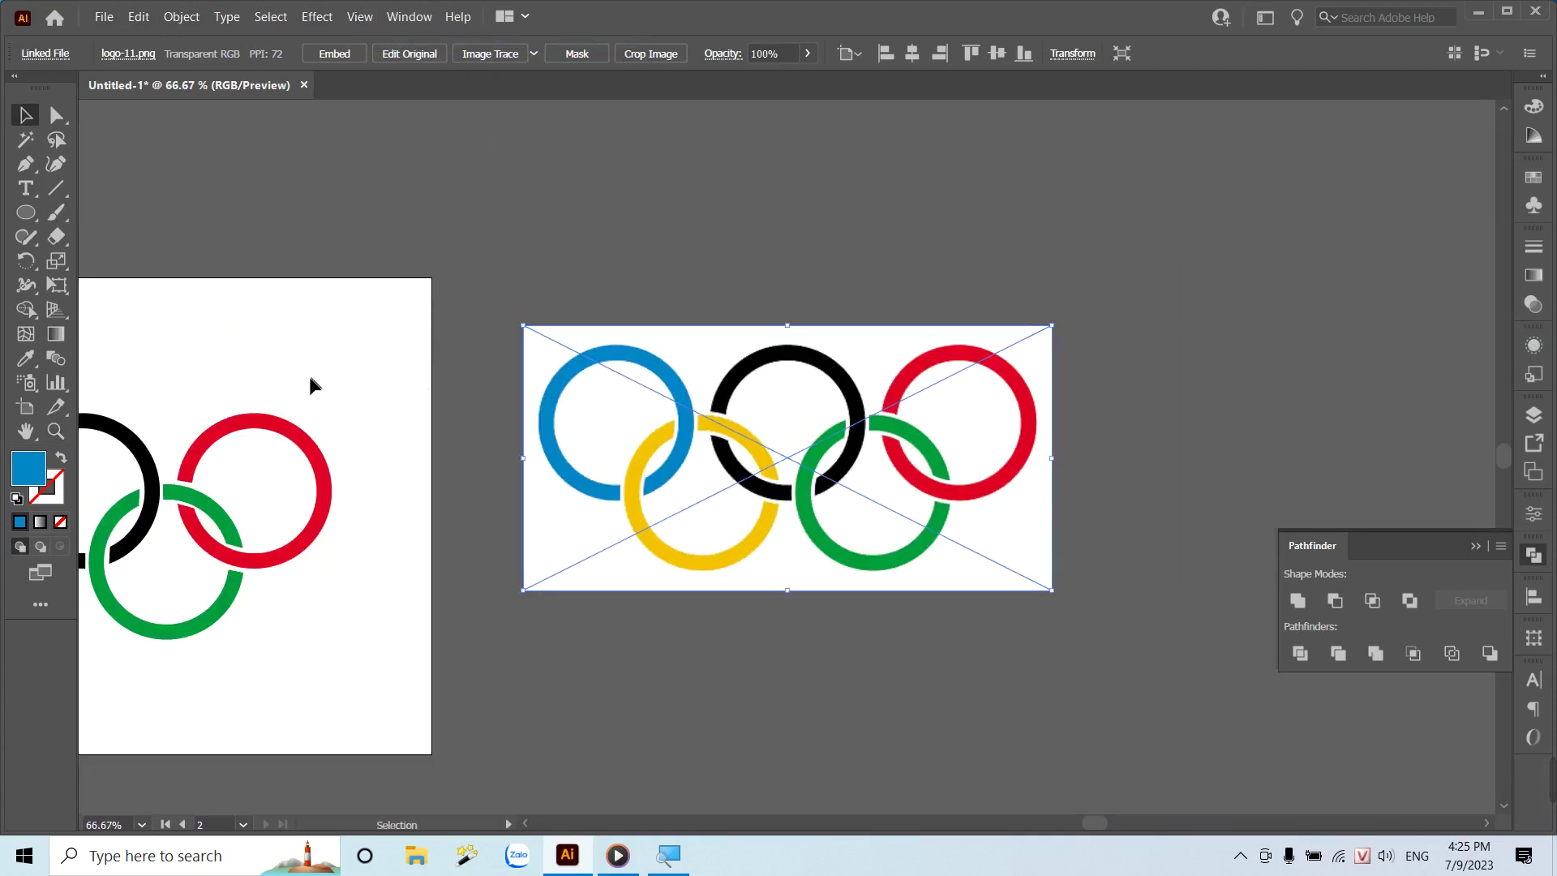
pyautogui.moveTo(313, 386); pyautogui.dragTo(708, 317)
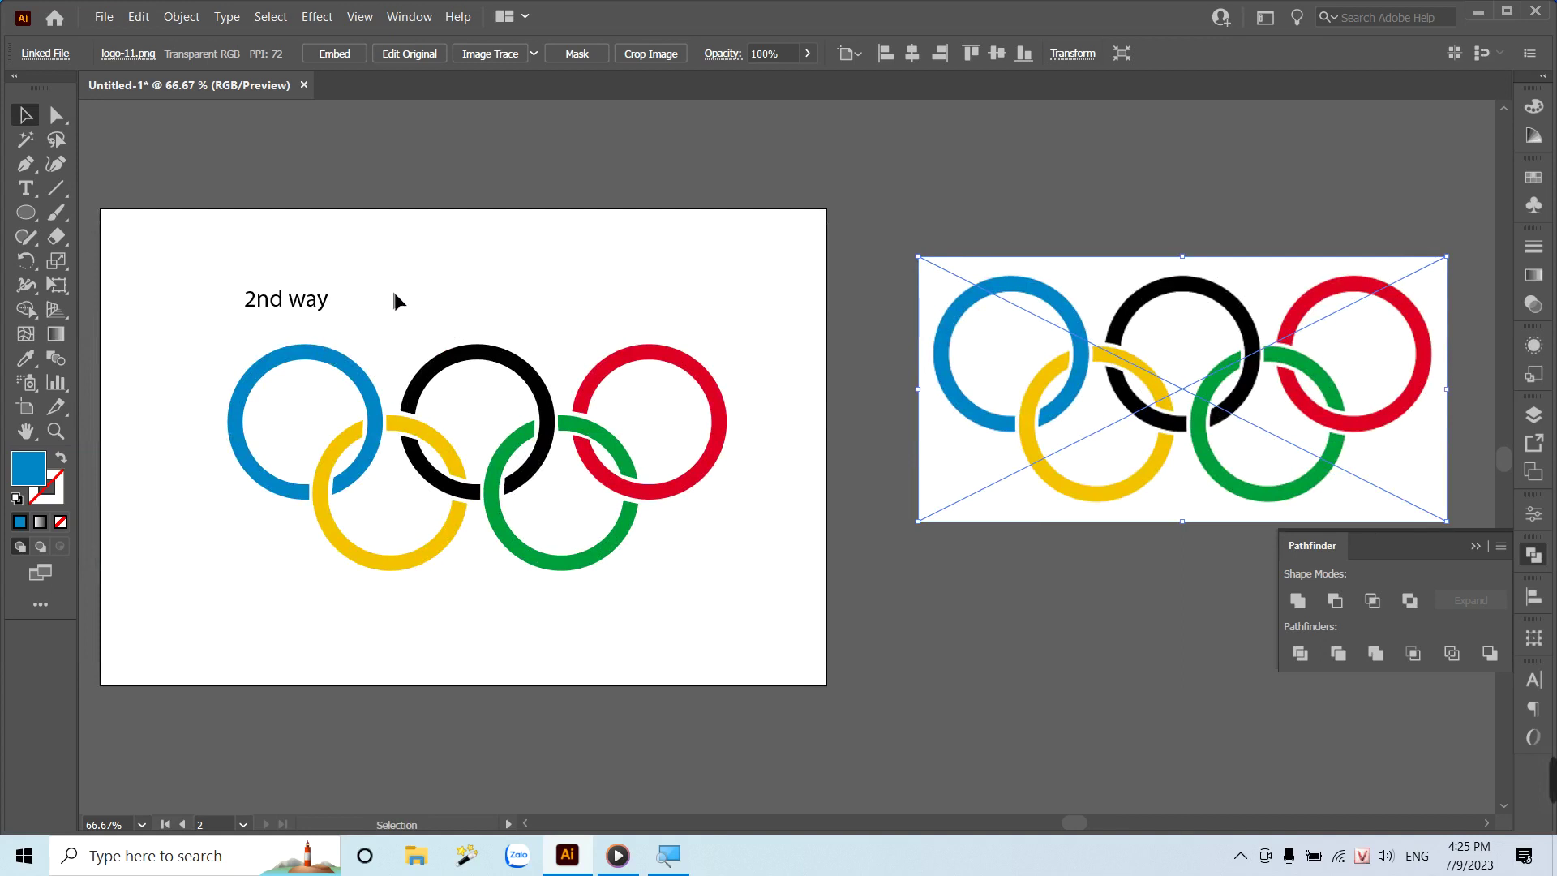
pyautogui.hotkey('ctrl', '-')
pyautogui.hotkey('ctrl', '-')
# Ungroup the 1st way rings and deselect them.
pyautogui.hscroll(-5, 338, 376)
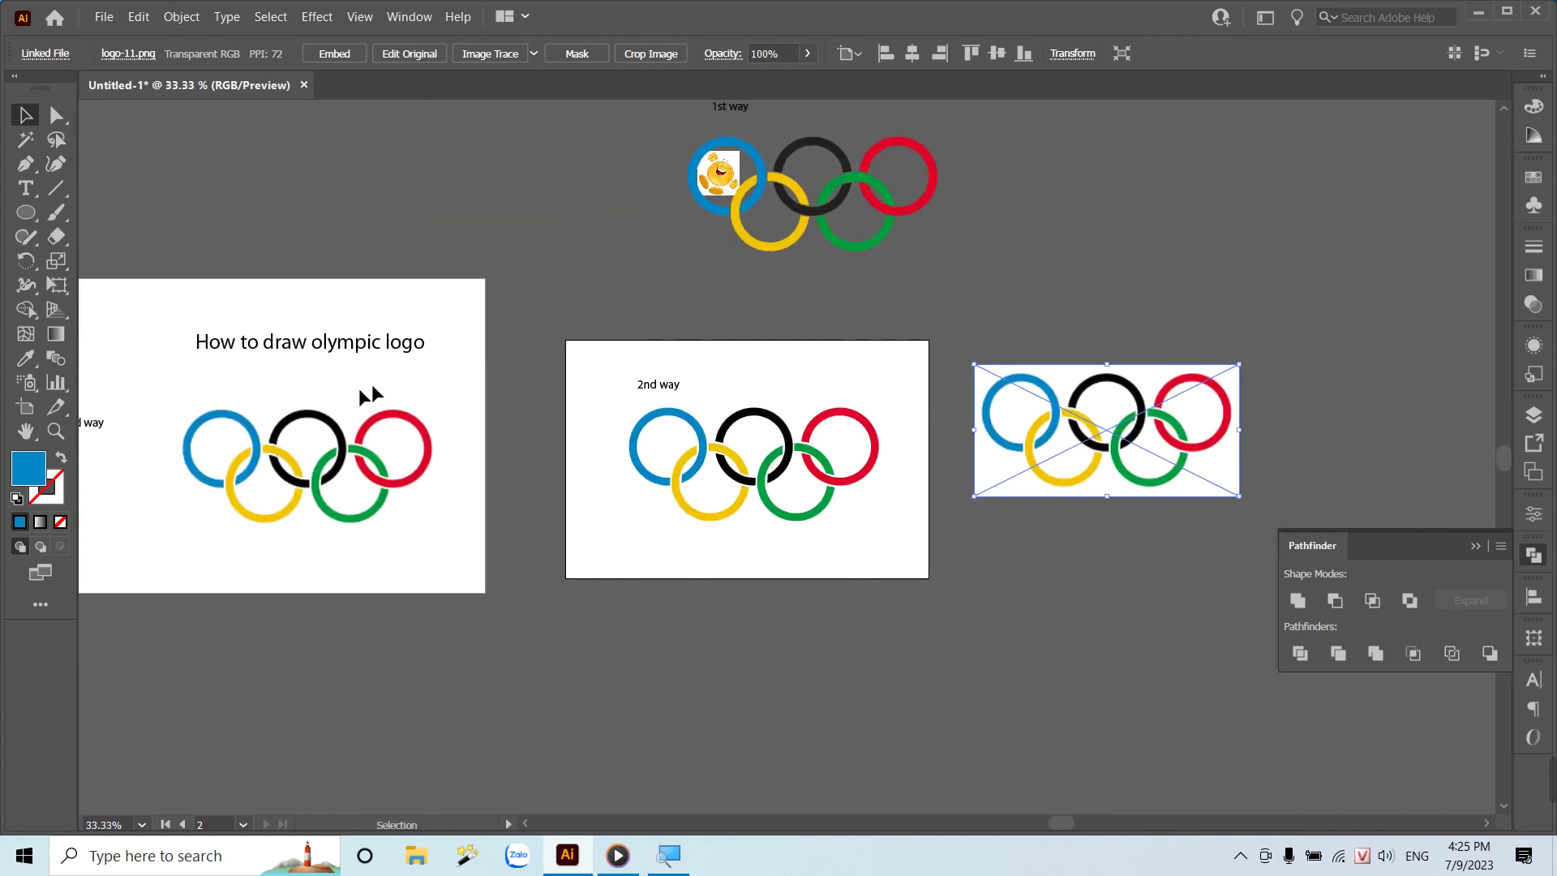
pyautogui.hscroll(-2, 365, 438)
pyautogui.hscroll(-3, 389, 454)
pyautogui.moveTo(745, 298); pyautogui.dragTo(532, 358)
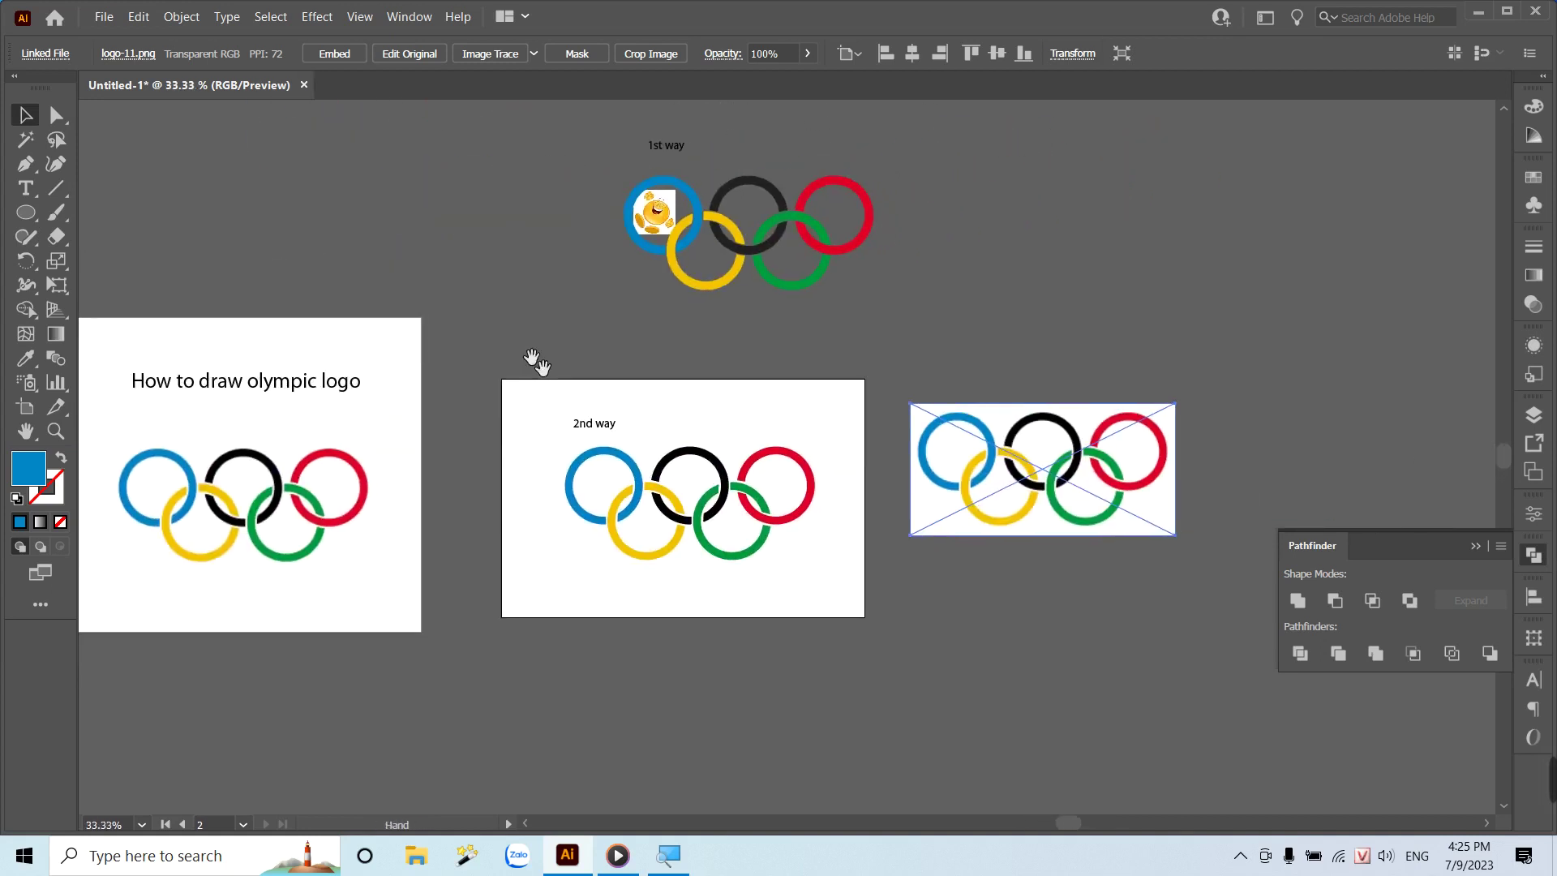
pyautogui.click(655, 203)
pyautogui.rightClick(656, 205)
pyautogui.click(693, 350)
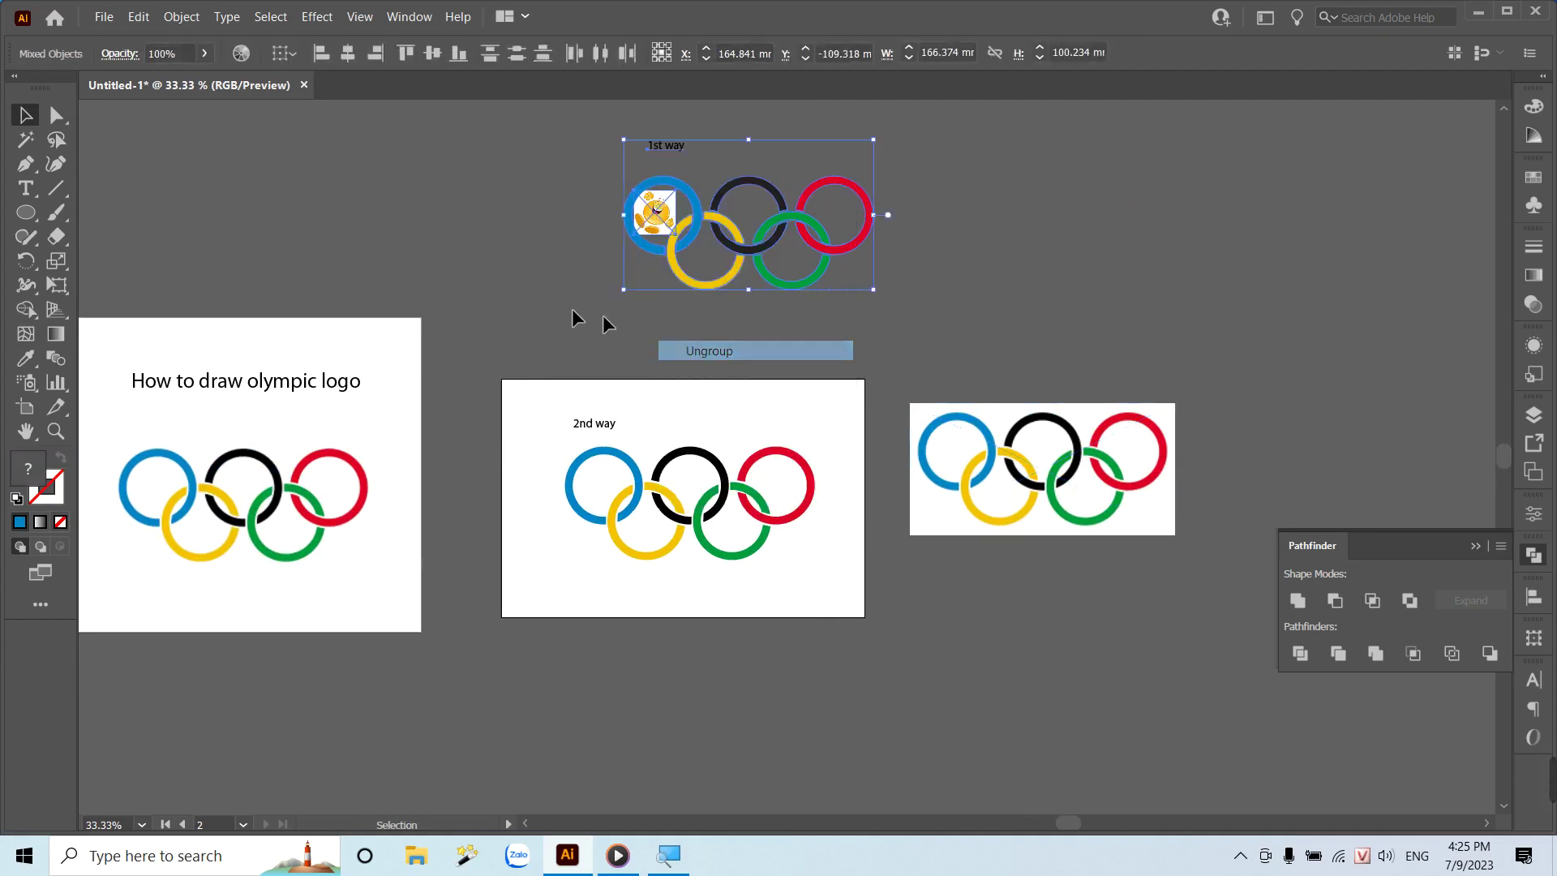
pyautogui.click(602, 315)
# Select the smiley image, zoom in on it and the 2nd way rings, and toggle the panels off and on.
pyautogui.click(670, 590)
pyautogui.press('z')
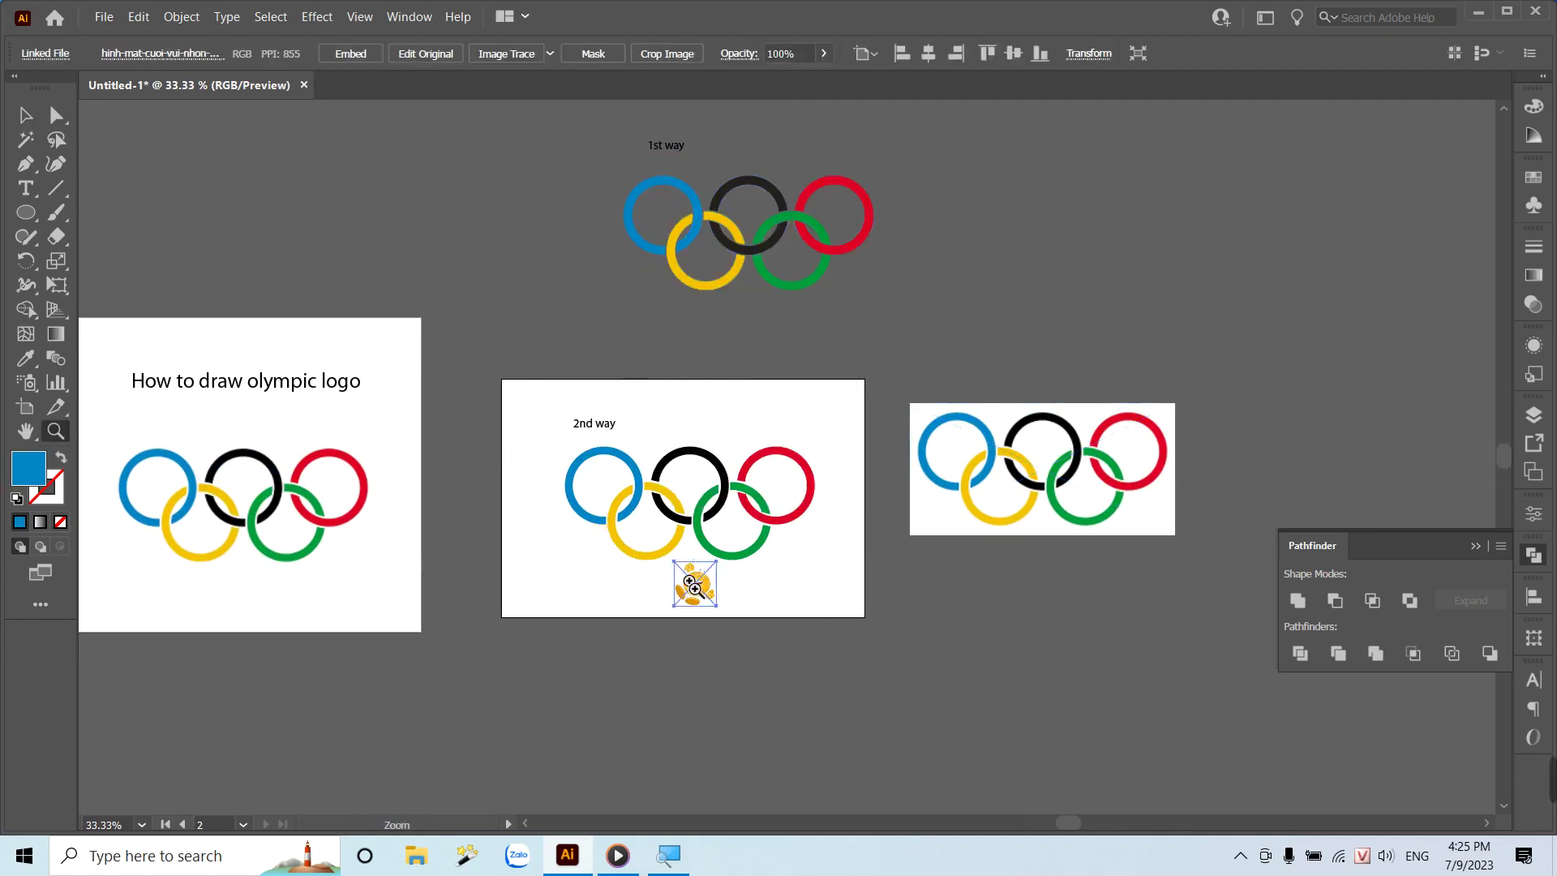
pyautogui.moveTo(669, 590)
pyautogui.mouseDown()
pyautogui.moveTo(1164, 684)
pyautogui.moveTo(892, 673)
pyautogui.moveTo(1078, 706)
pyautogui.moveTo(1001, 643)
pyautogui.moveTo(1060, 625)
pyautogui.moveTo(740, 479)
pyautogui.moveTo(820, 503)
pyautogui.moveTo(737, 528)
pyautogui.moveTo(664, 511)
pyautogui.moveTo(758, 528)
pyautogui.moveTo(649, 514)
pyautogui.mouseUp()
pyautogui.press('Tab')
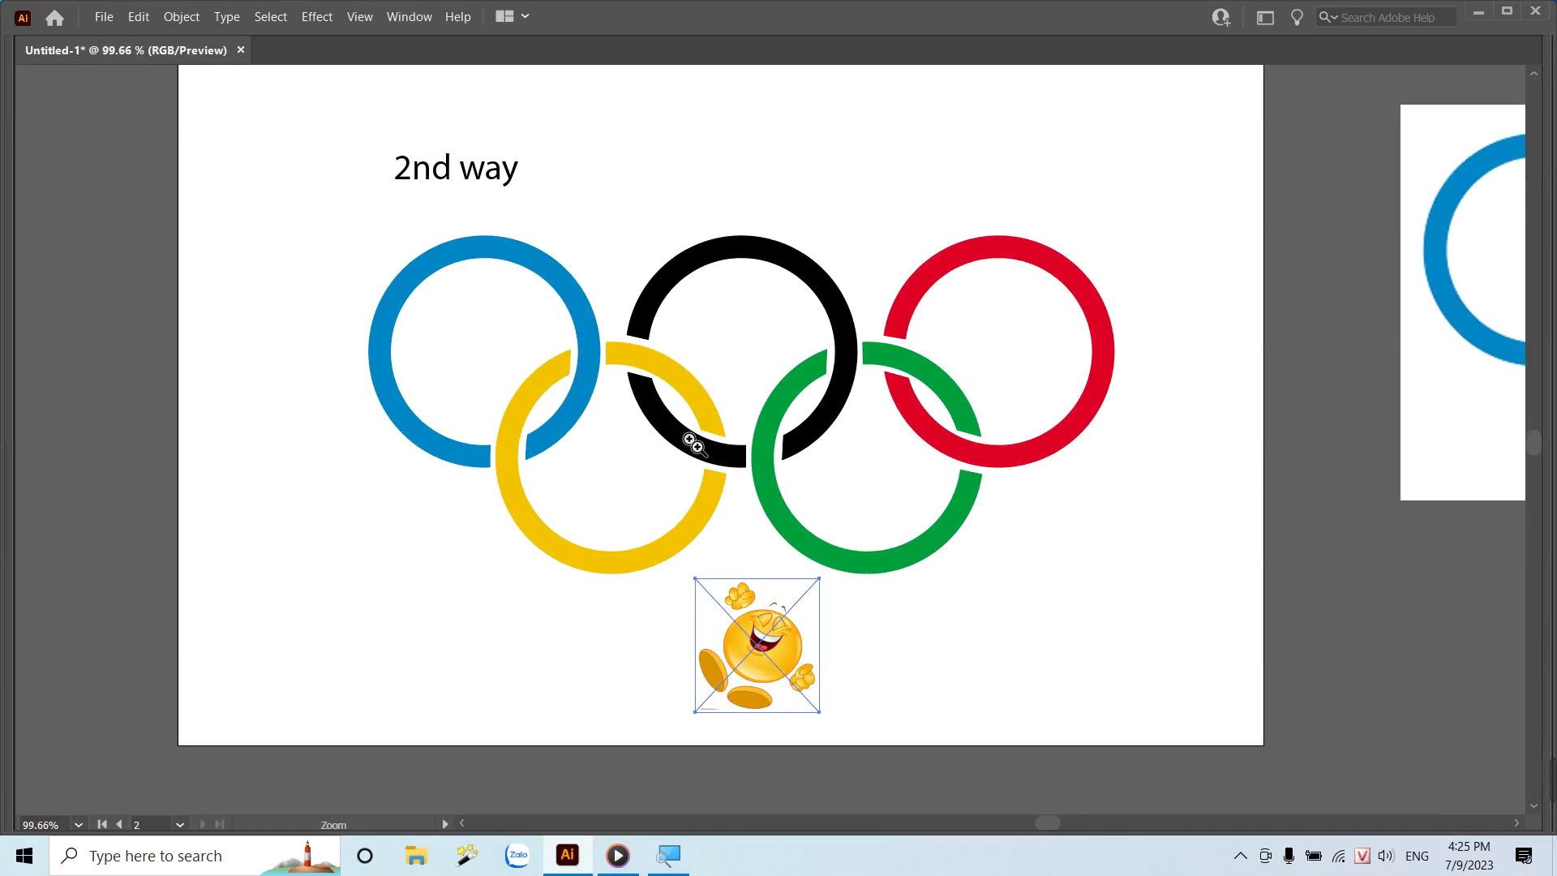
pyautogui.press('Tab')
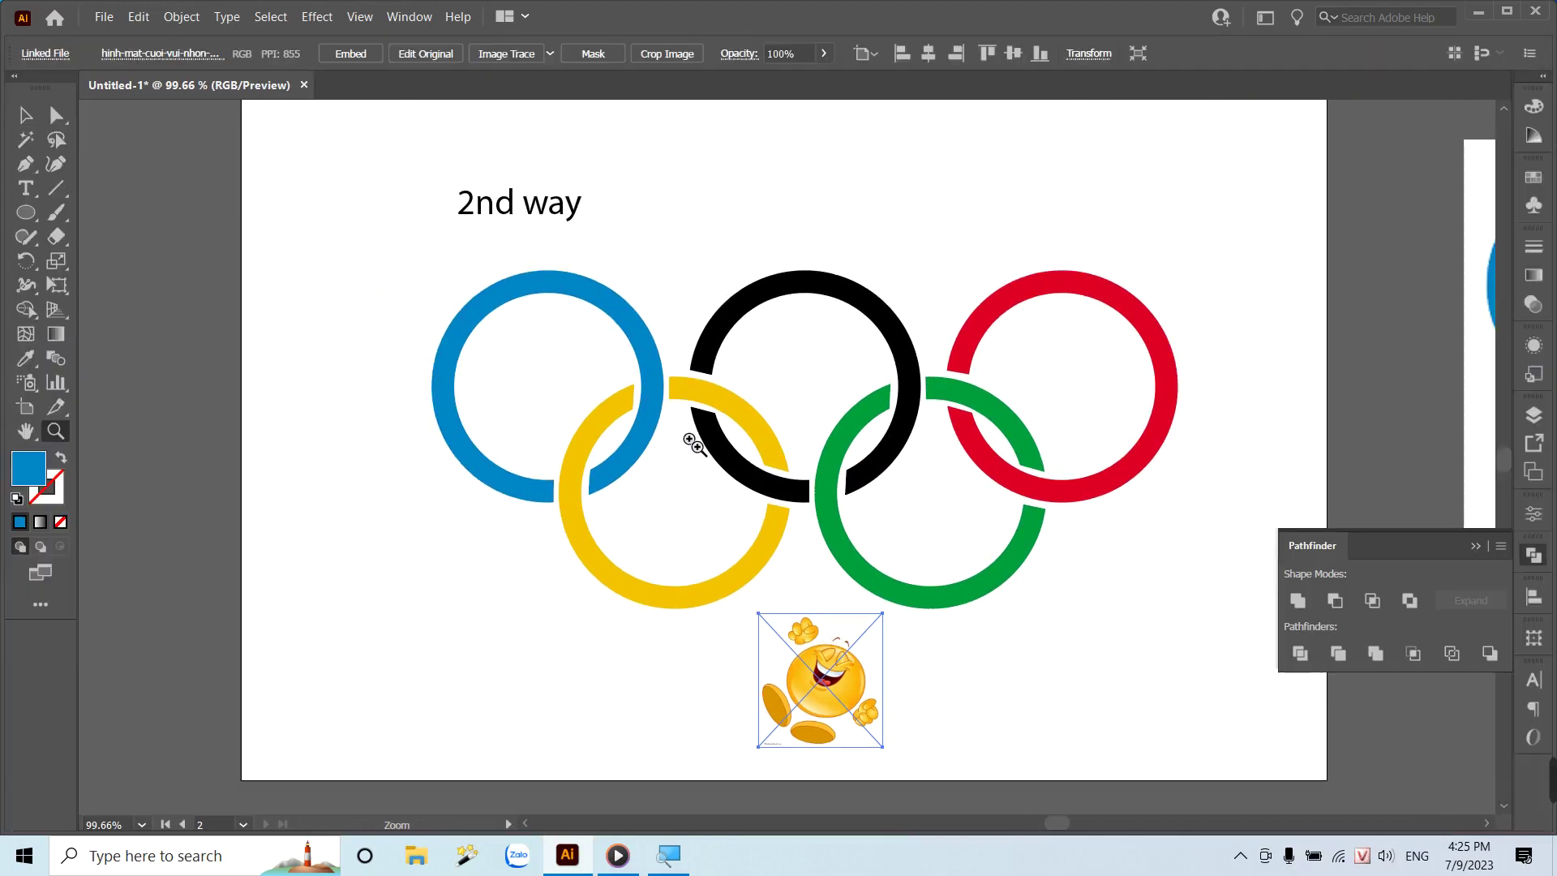